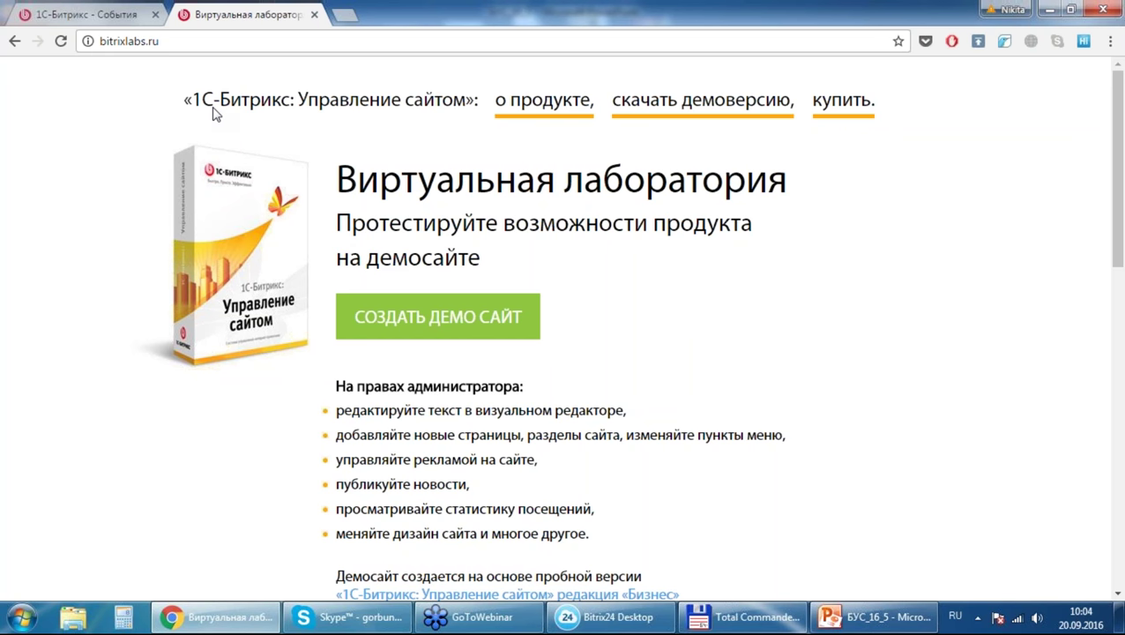
- Fill in the demo-site form with the admin password and picture code, then submit it
scroll(573, 274, down, 3)
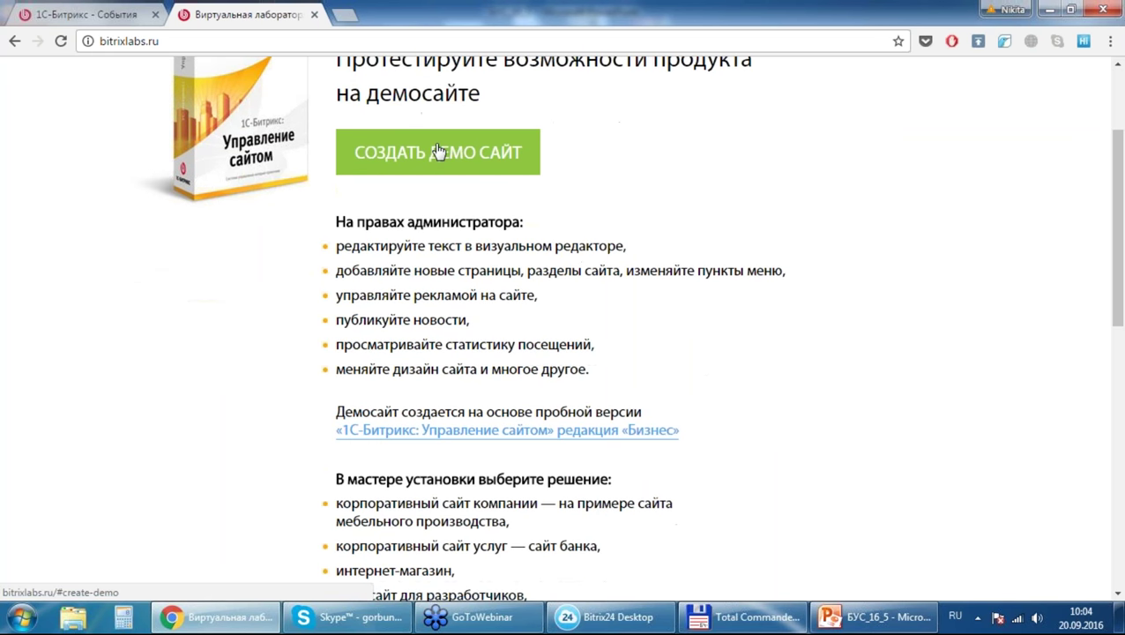
click(438, 152)
scroll(731, 241, up, 3)
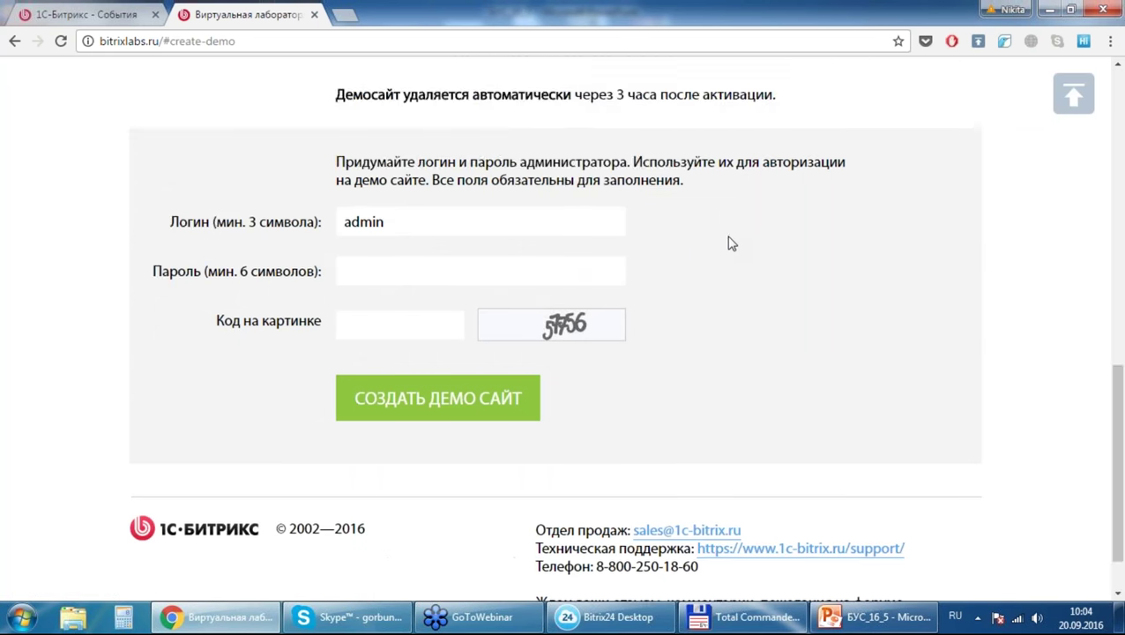
click(475, 366)
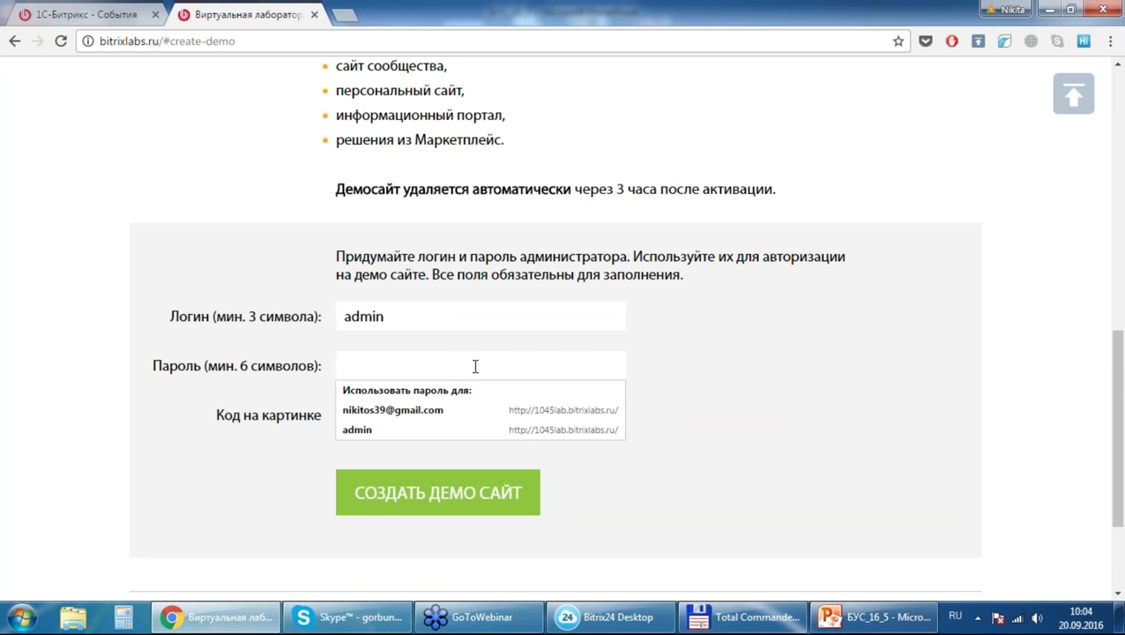
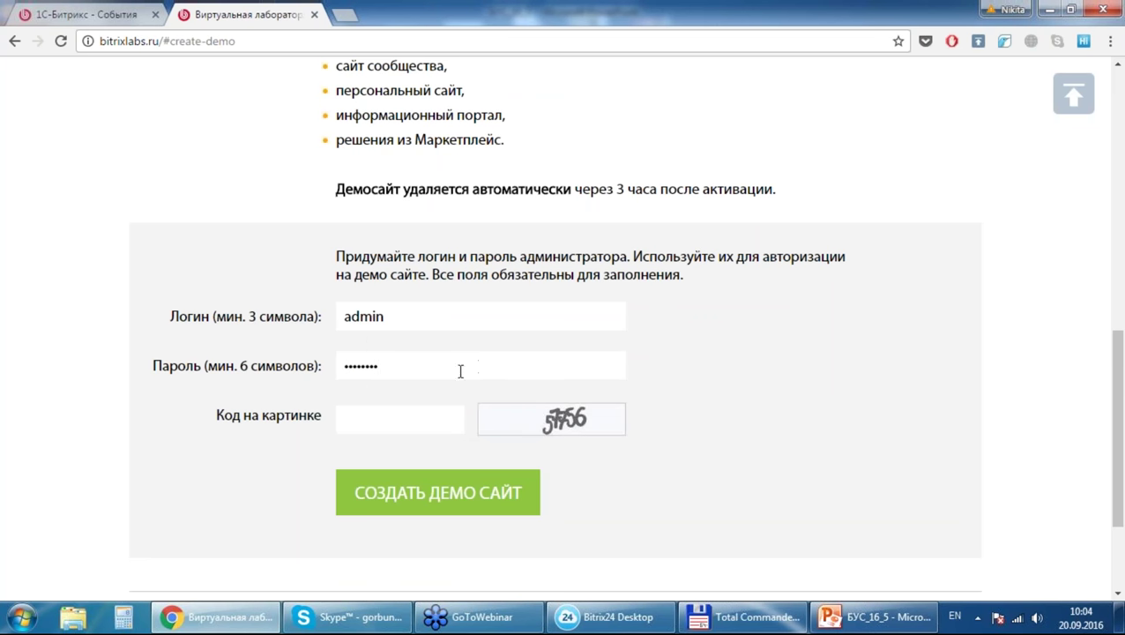
click(432, 420)
click(468, 510)
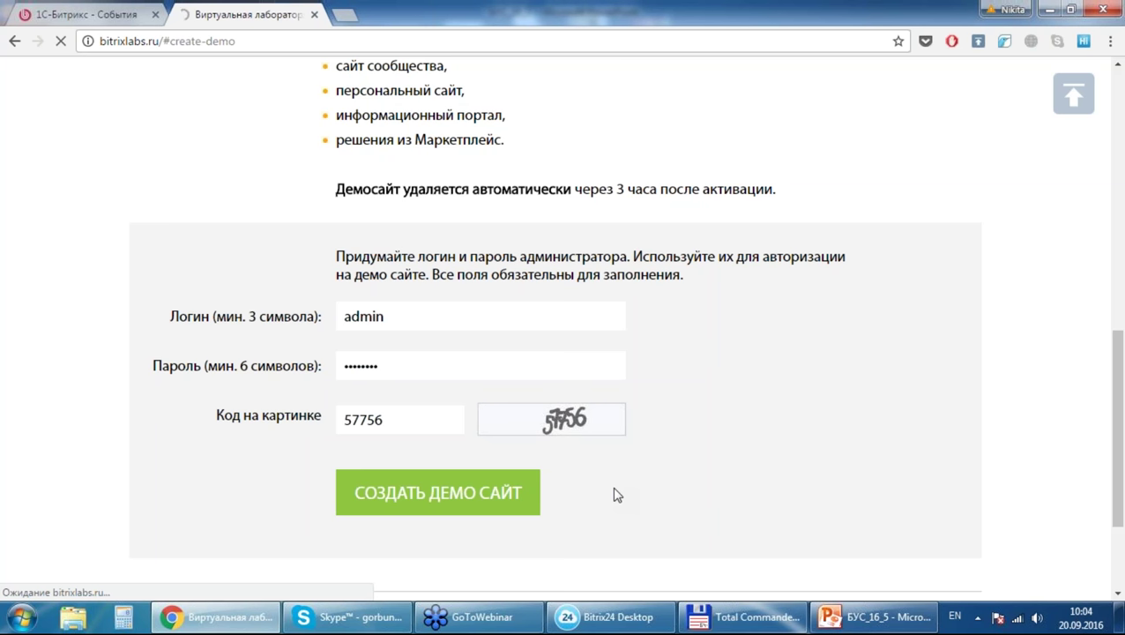
- Open 1c-bitrix.ru in a new tab and go to the Скачать > Управление сайтом page
click(344, 15)
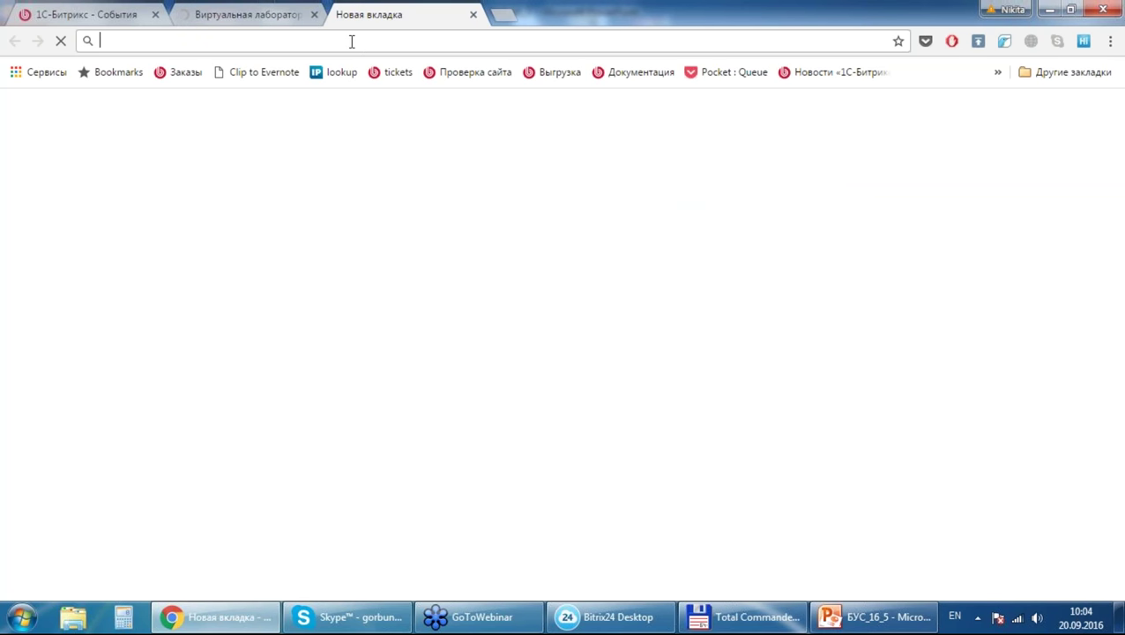
text(1c)
key(Return)
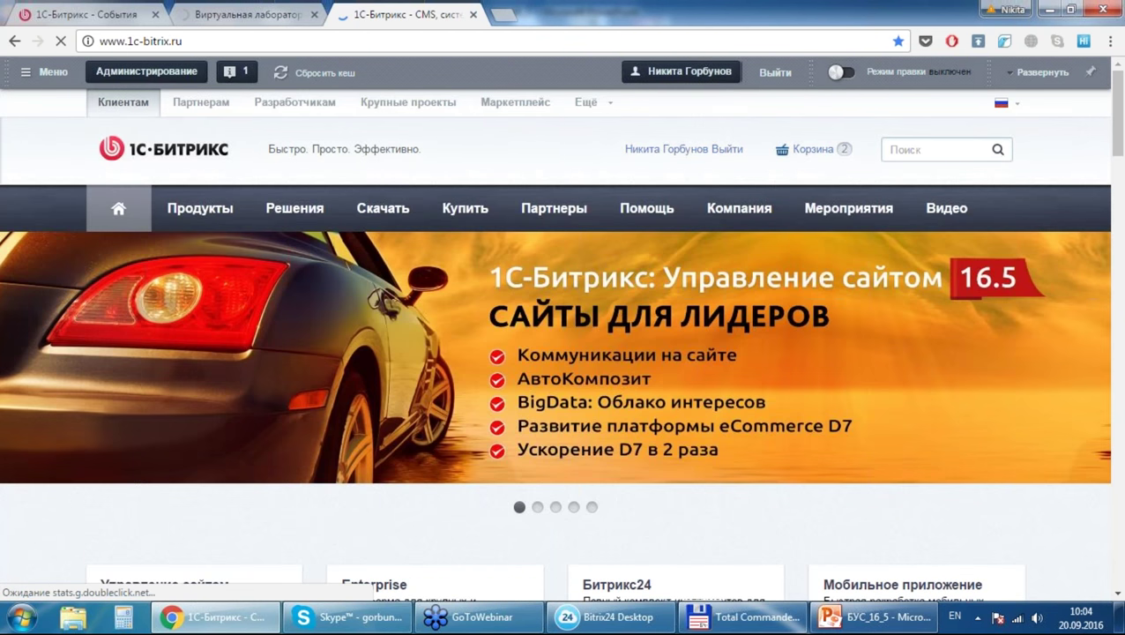
mouse_move(379, 212)
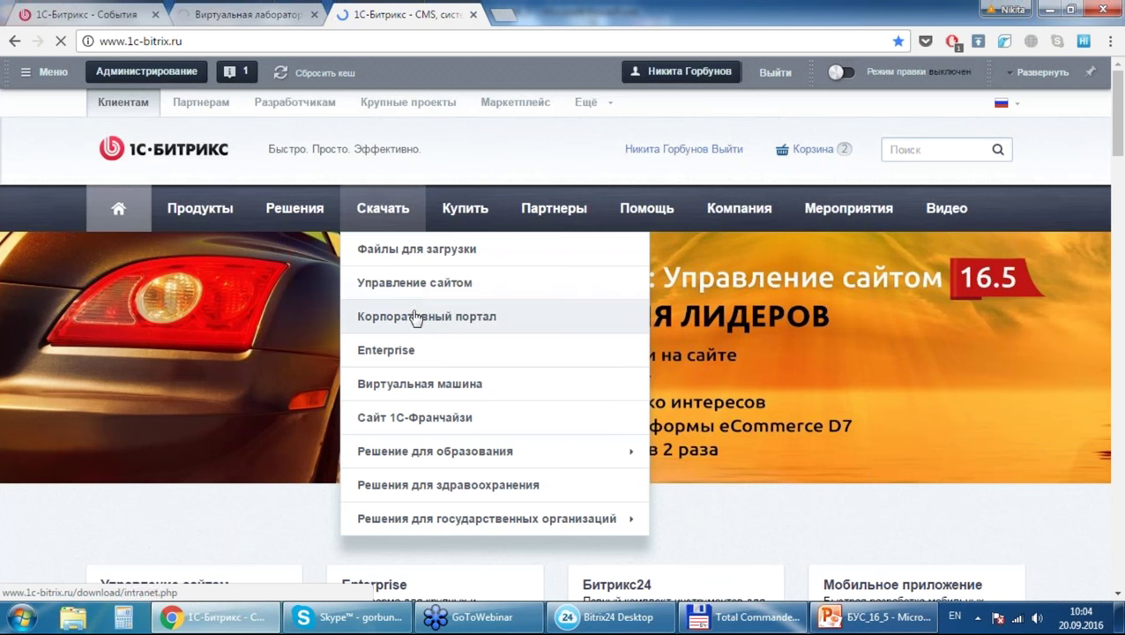
click(414, 282)
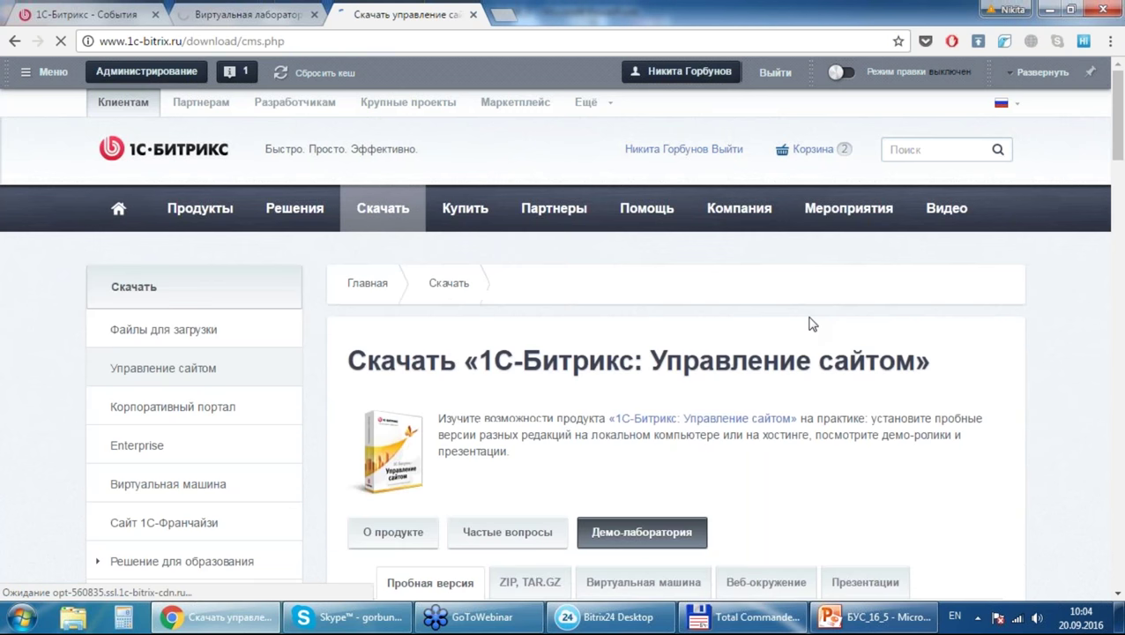
- Scroll through the trial version section offering the Business 16.5.4 .exe edition
scroll(809, 350, down, 4)
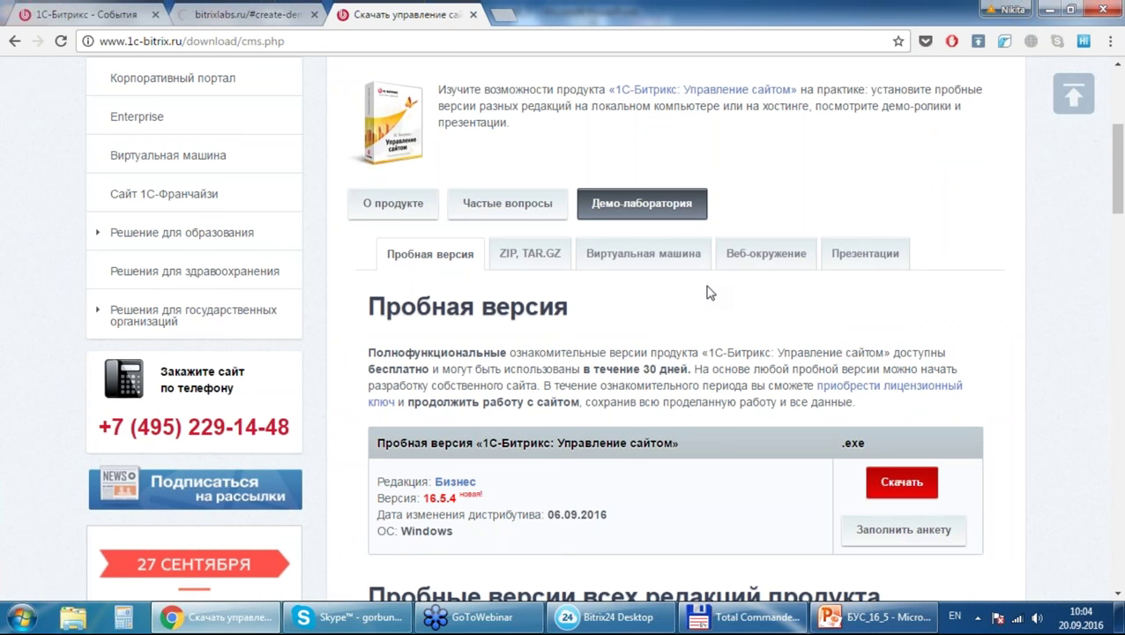
scroll(710, 291, down, 1)
scroll(708, 286, down, 1)
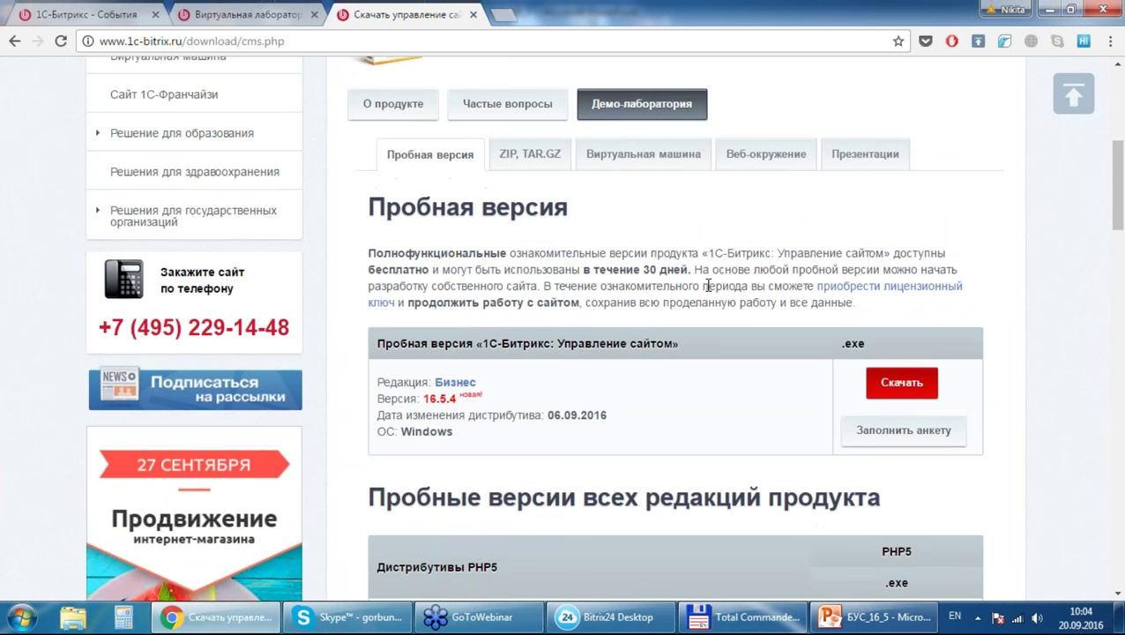
scroll(708, 286, down, 4)
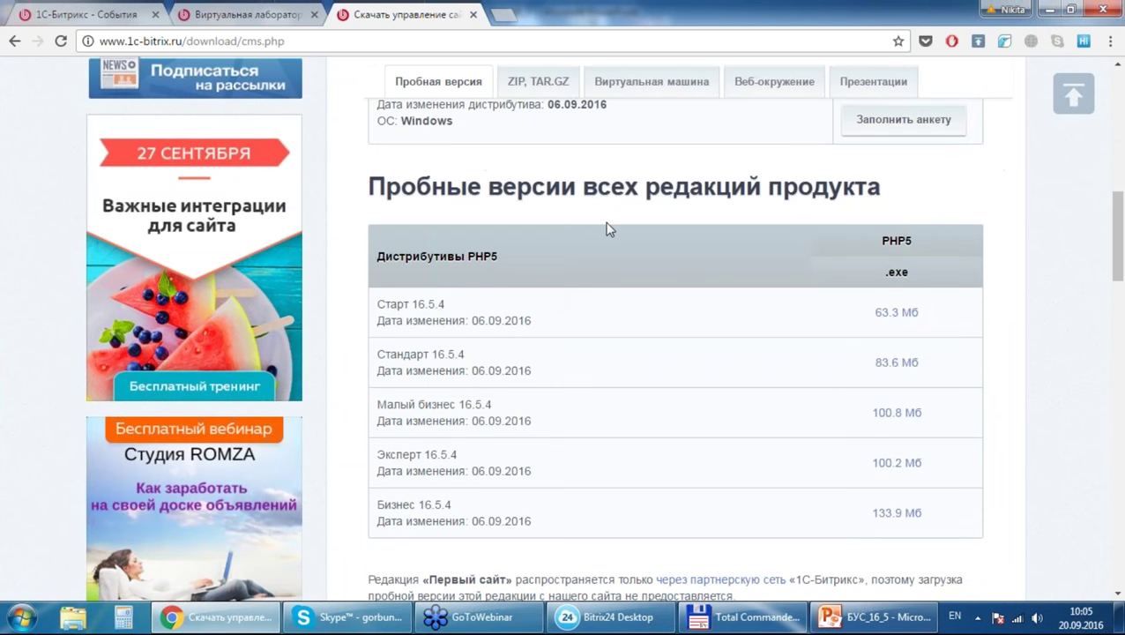
scroll(605, 231, up, 1)
scroll(605, 231, up, 3)
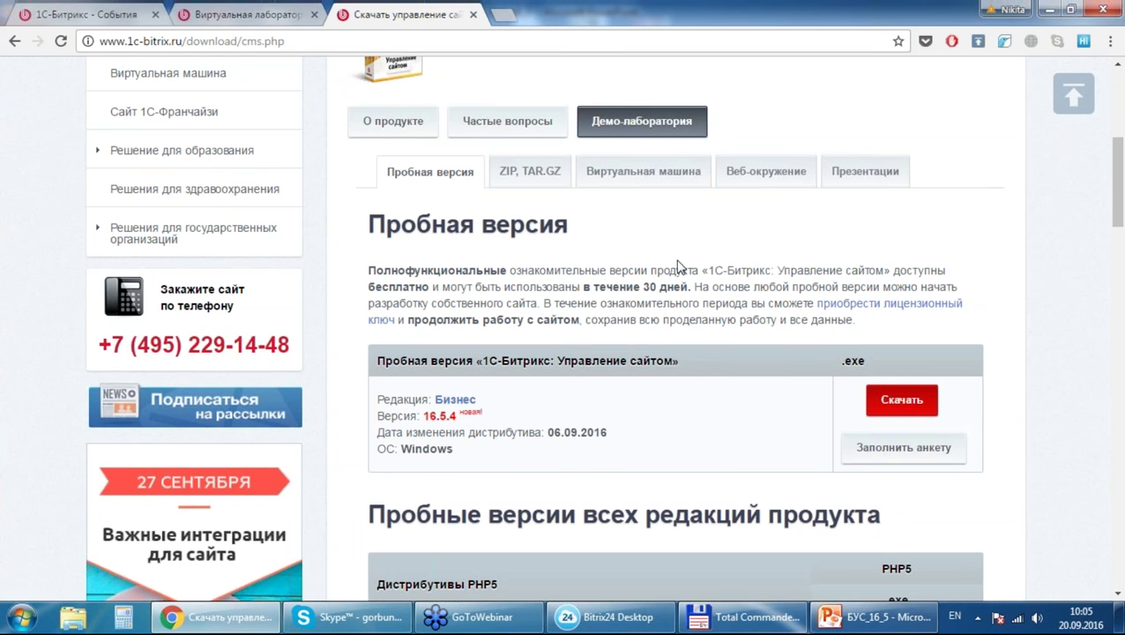
scroll(680, 266, up, 1)
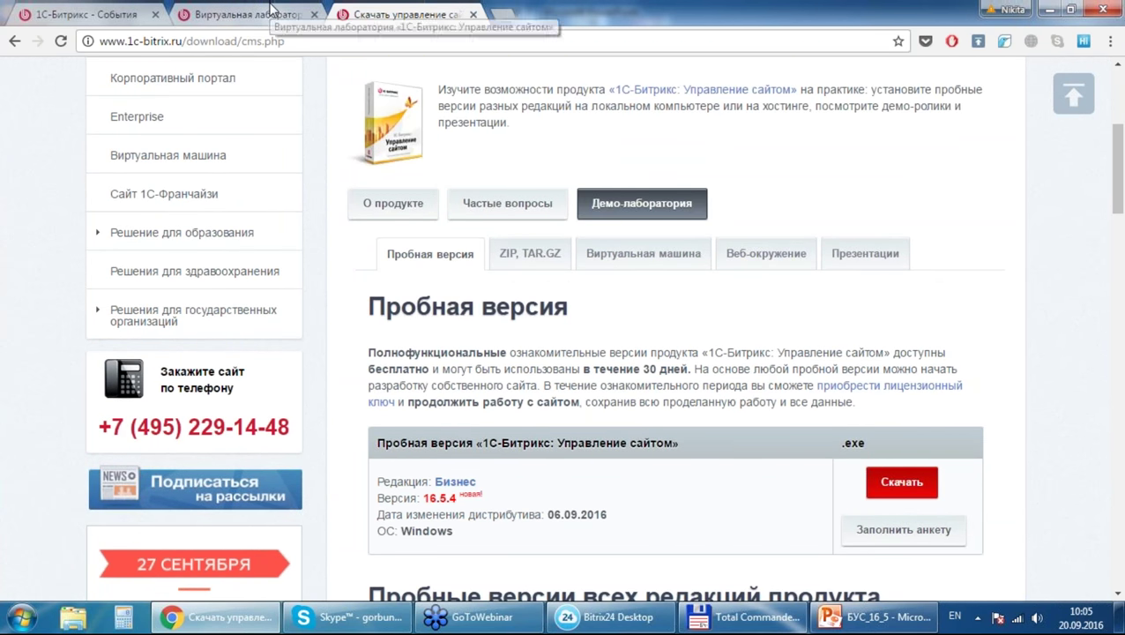
- Log into the demo site from Virtual Lab and start the Интернет-магазин wizard at the template step
click(271, 12)
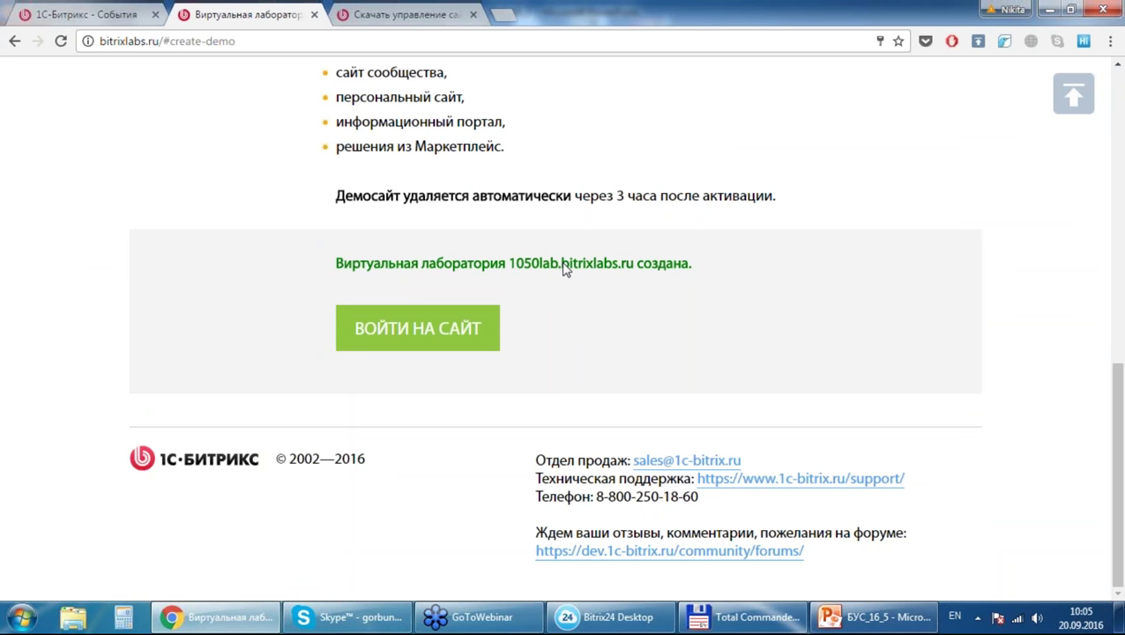
click(458, 333)
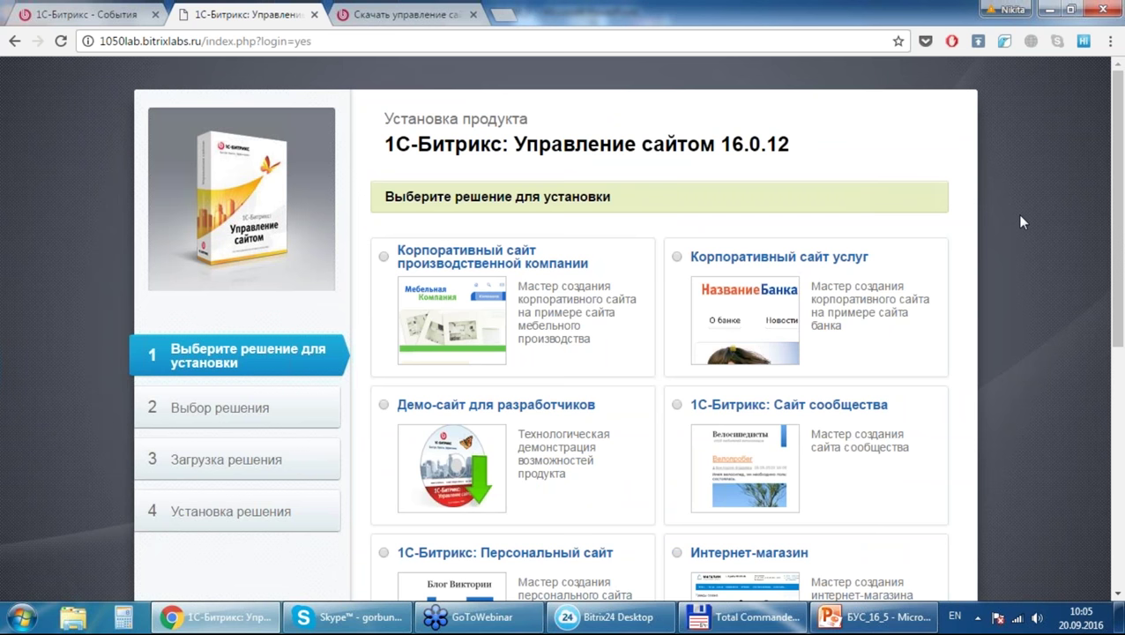
scroll(1020, 221, down, 2)
click(805, 386)
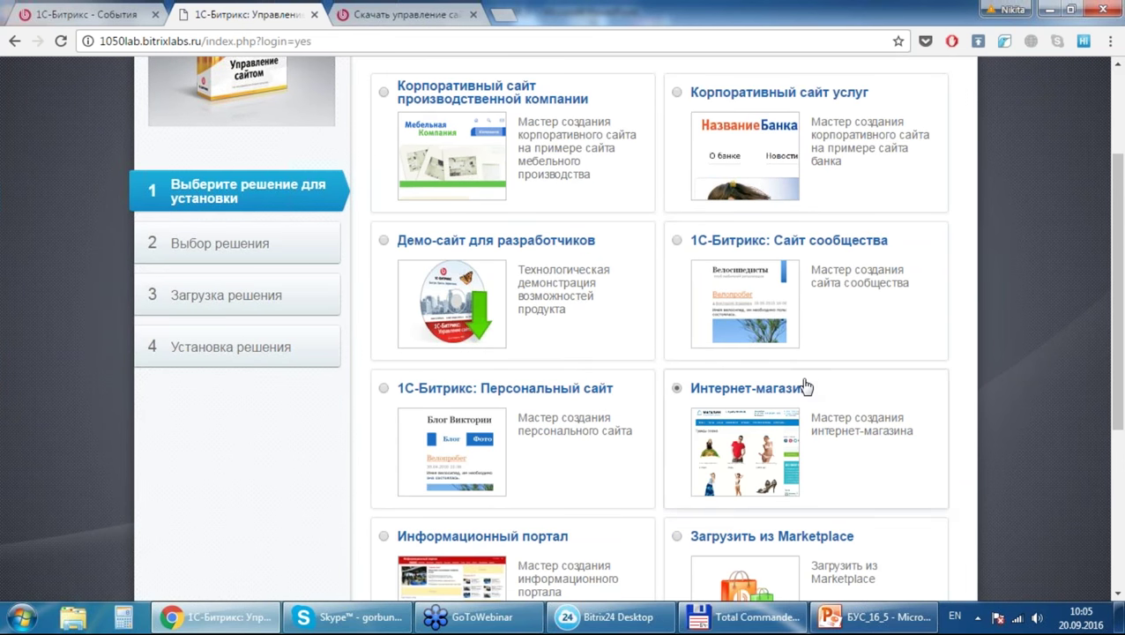
scroll(1043, 275, down, 2)
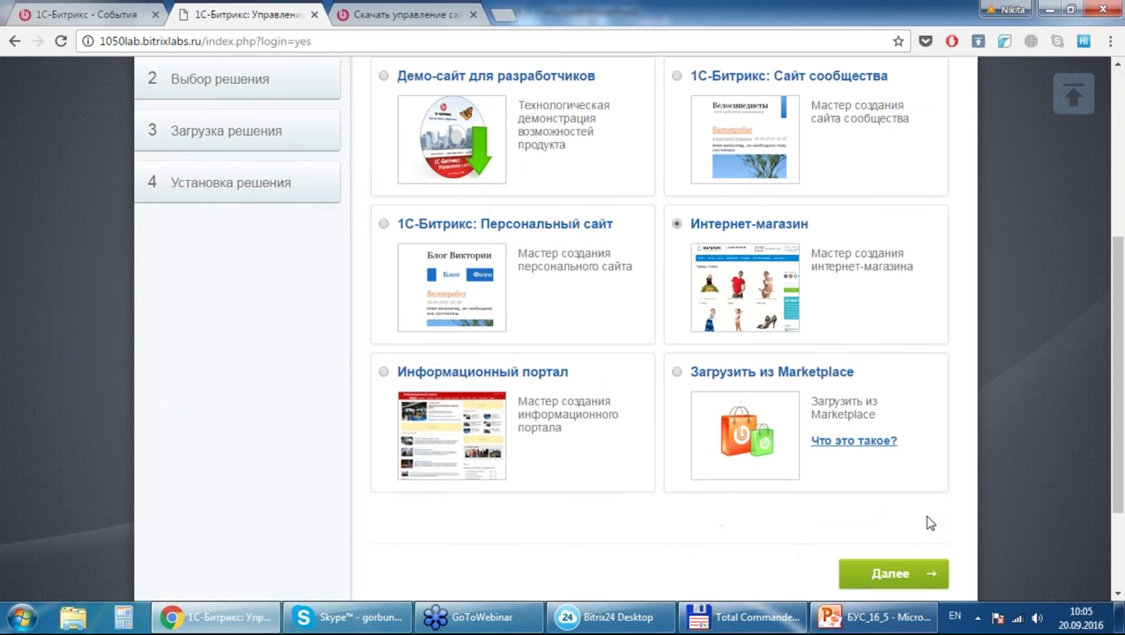
click(933, 574)
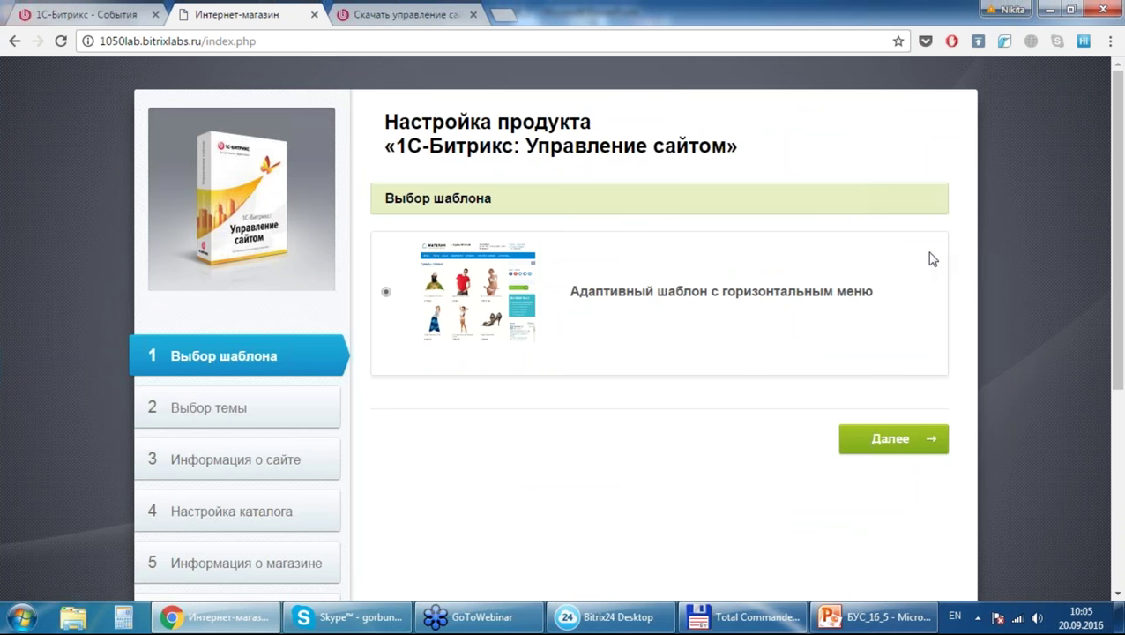
- Keep the adaptive horizontal-menu template, choose theme 4. Красный, and continue to Информация о сайте
click(898, 450)
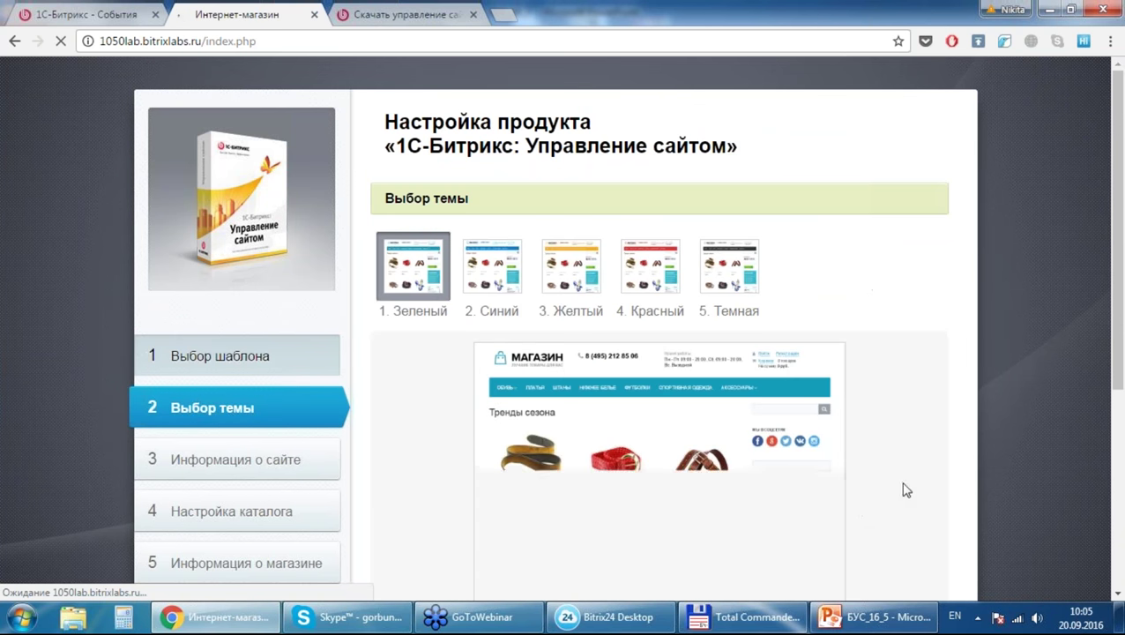
scroll(963, 364, down, 1)
click(483, 185)
click(579, 193)
click(642, 192)
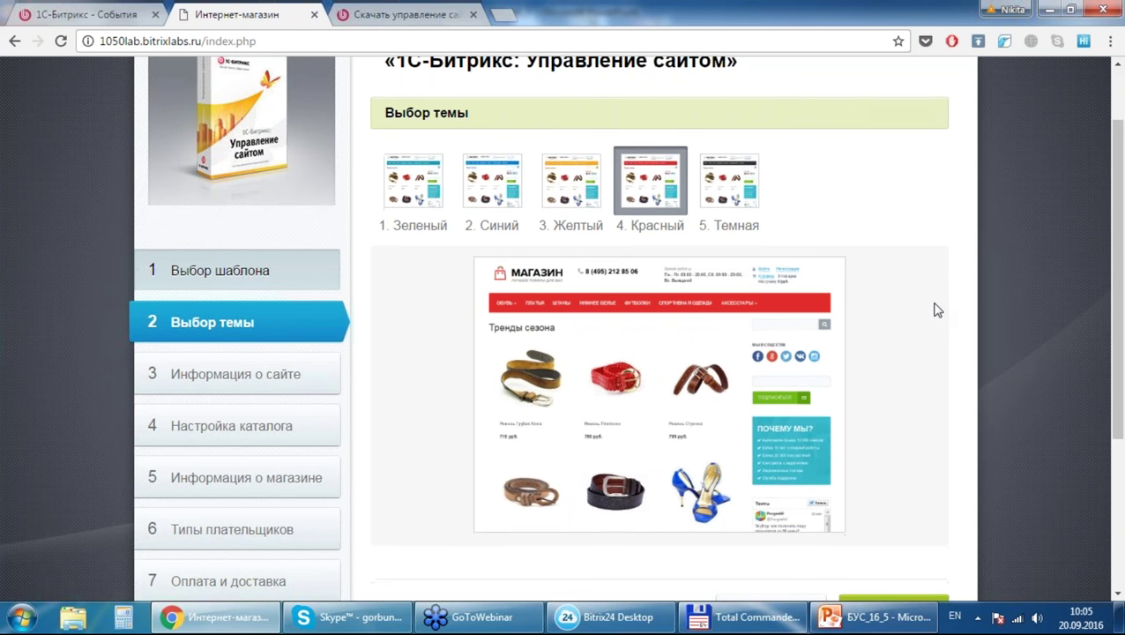
scroll(926, 335, down, 3)
click(917, 365)
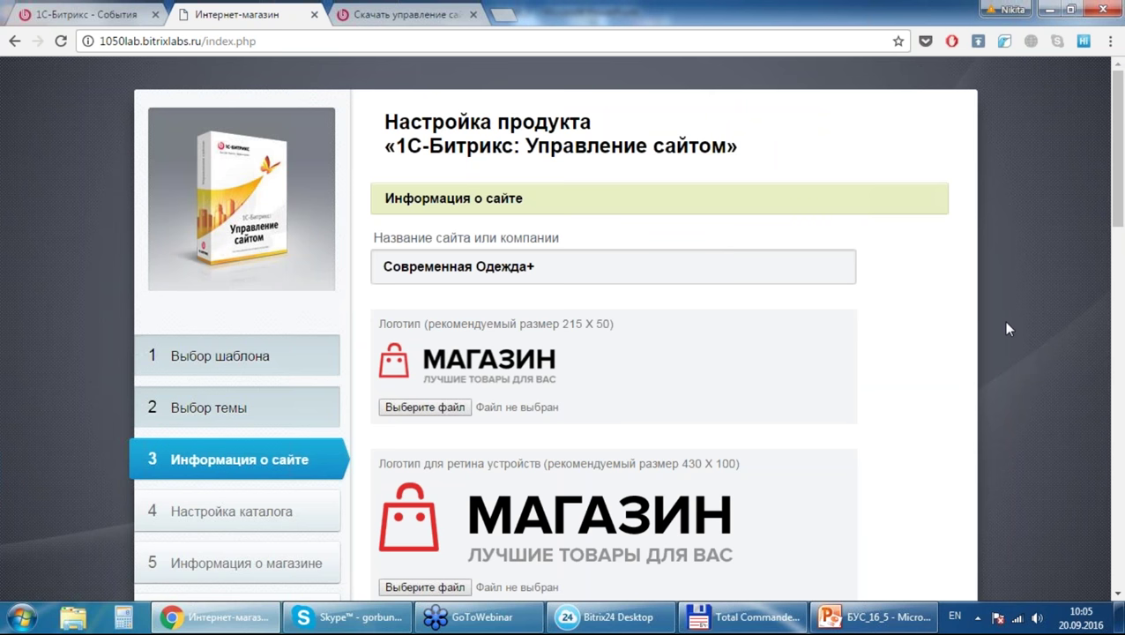
- Leave the default site name, logos, contacts and metadata in Информация о сайте and submit it
scroll(1007, 328, down, 2)
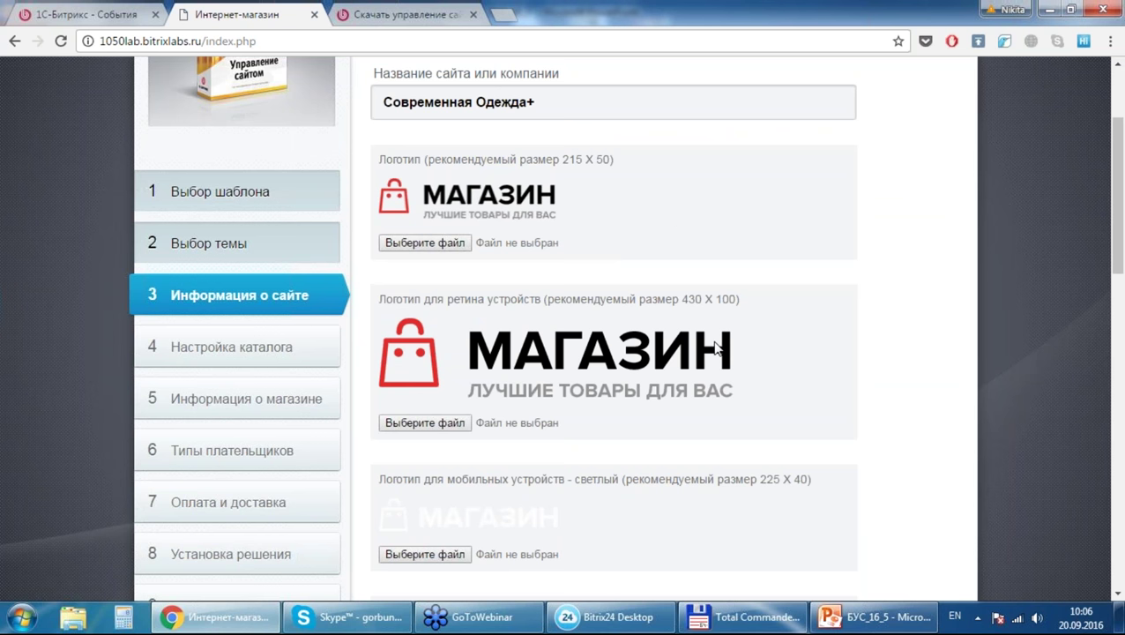
scroll(678, 434, down, 5)
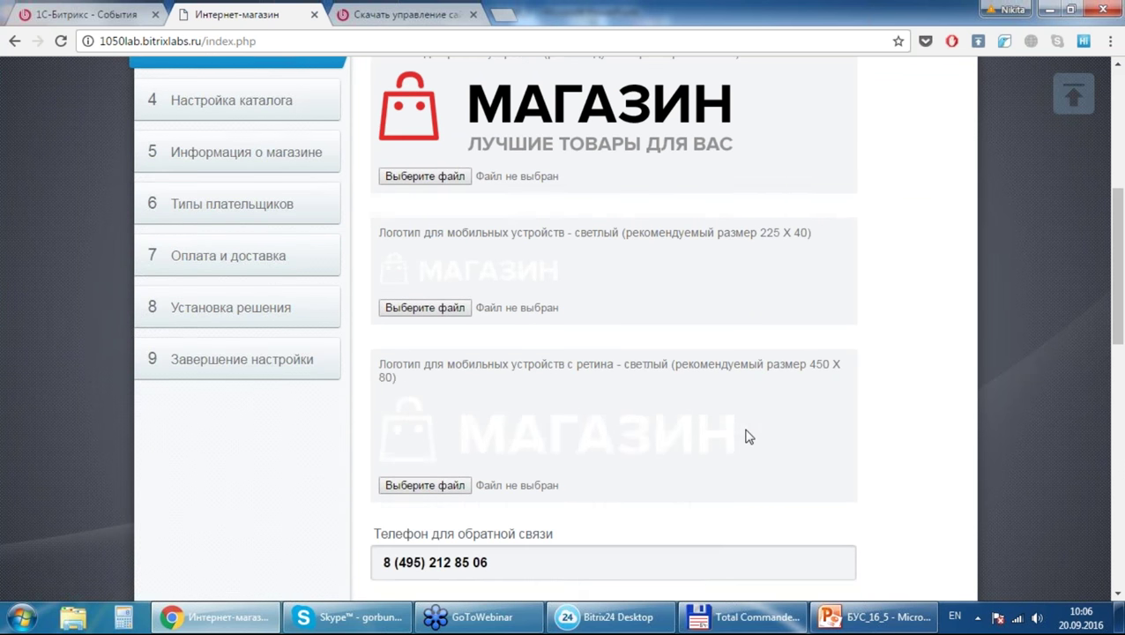
scroll(746, 437, down, 1)
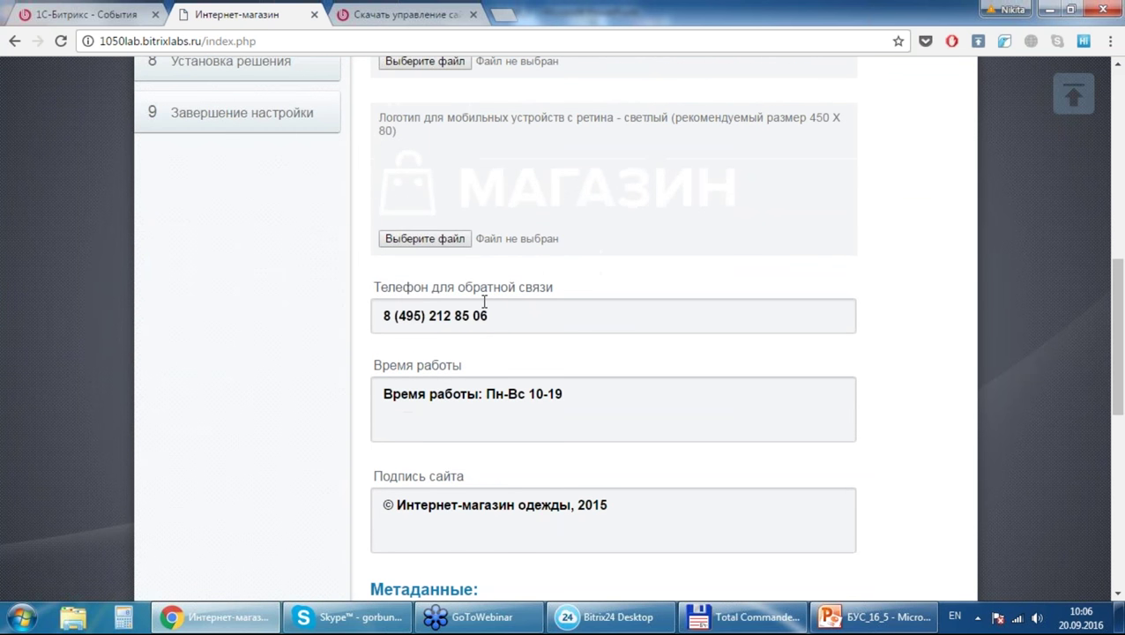
scroll(635, 342, down, 3)
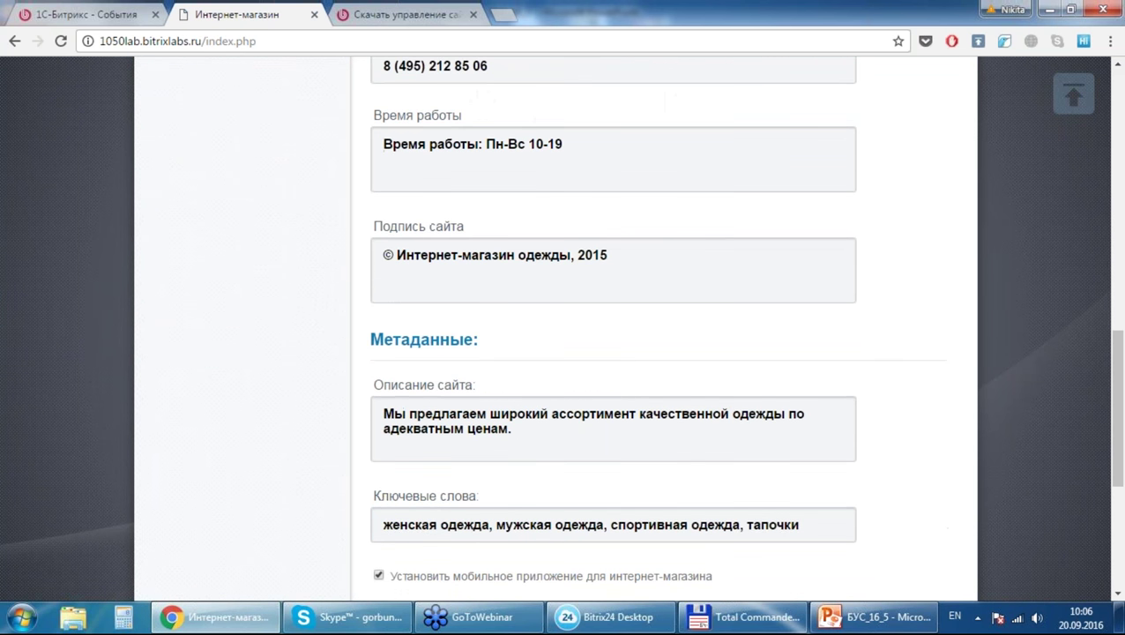
scroll(546, 252, down, 2)
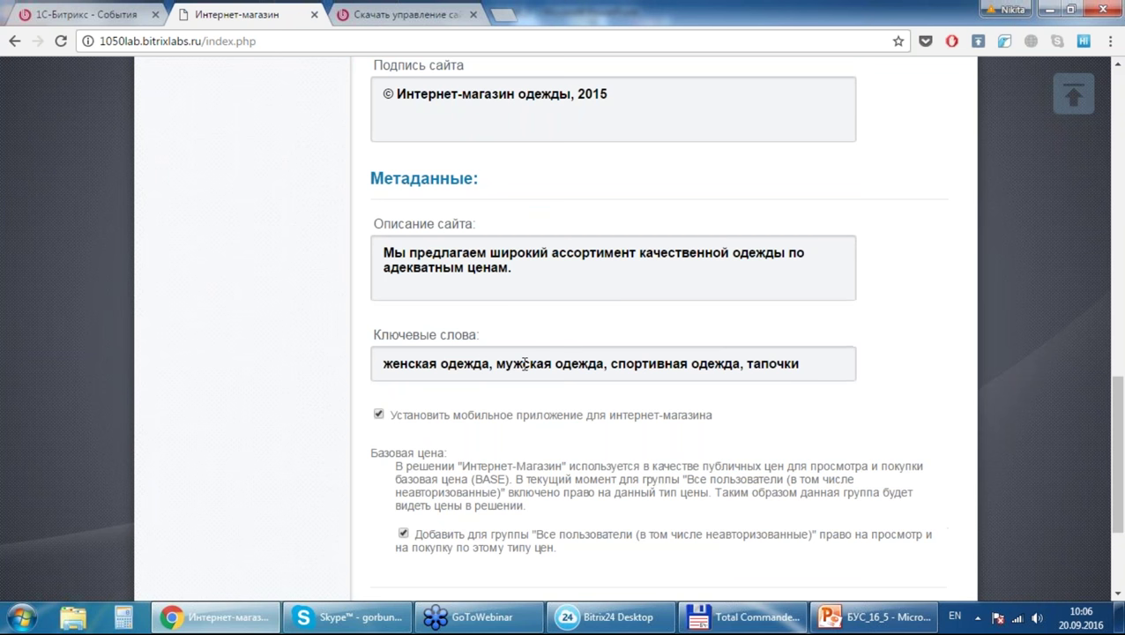
scroll(707, 347, down, 1)
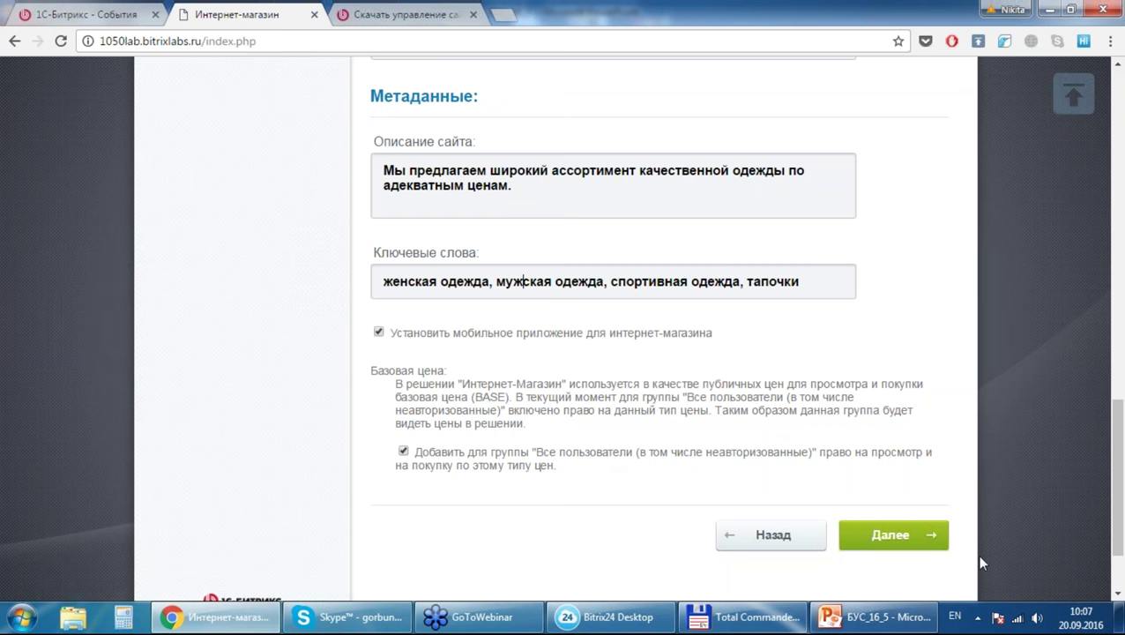
click(902, 547)
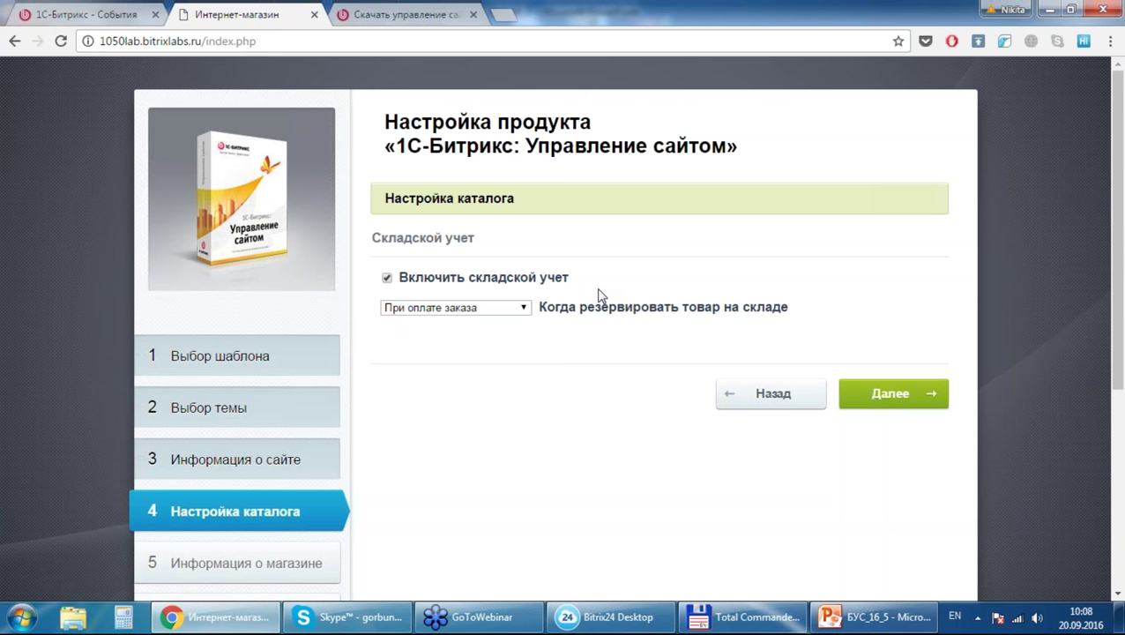
- Keep stock reservation at «При оплате заказа» with Включить складской учет enabled
click(523, 310)
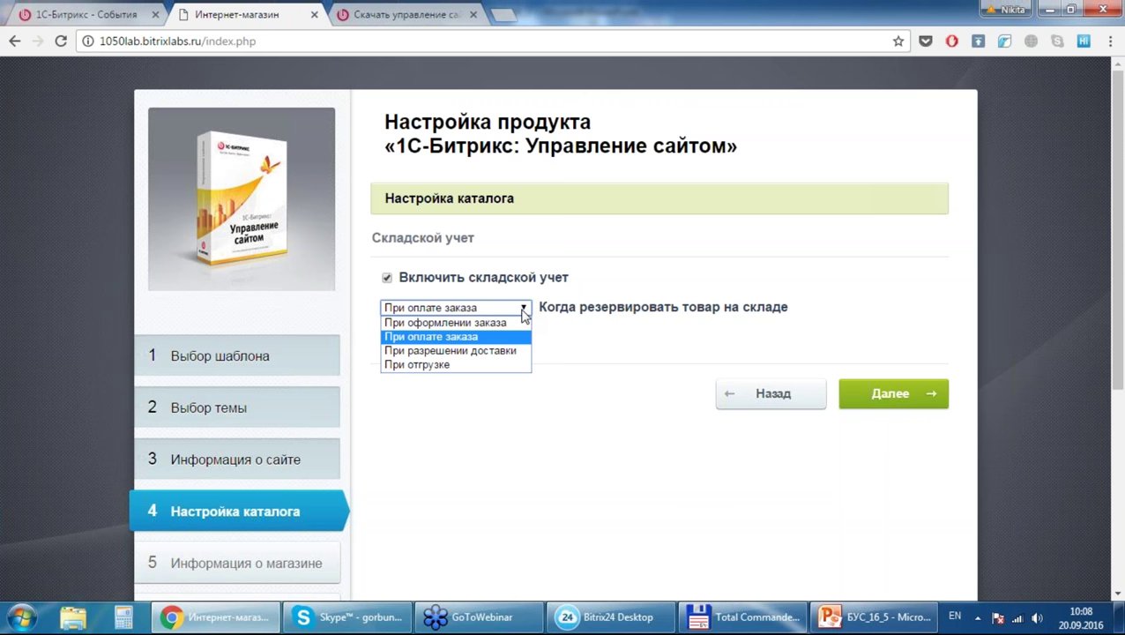
click(621, 311)
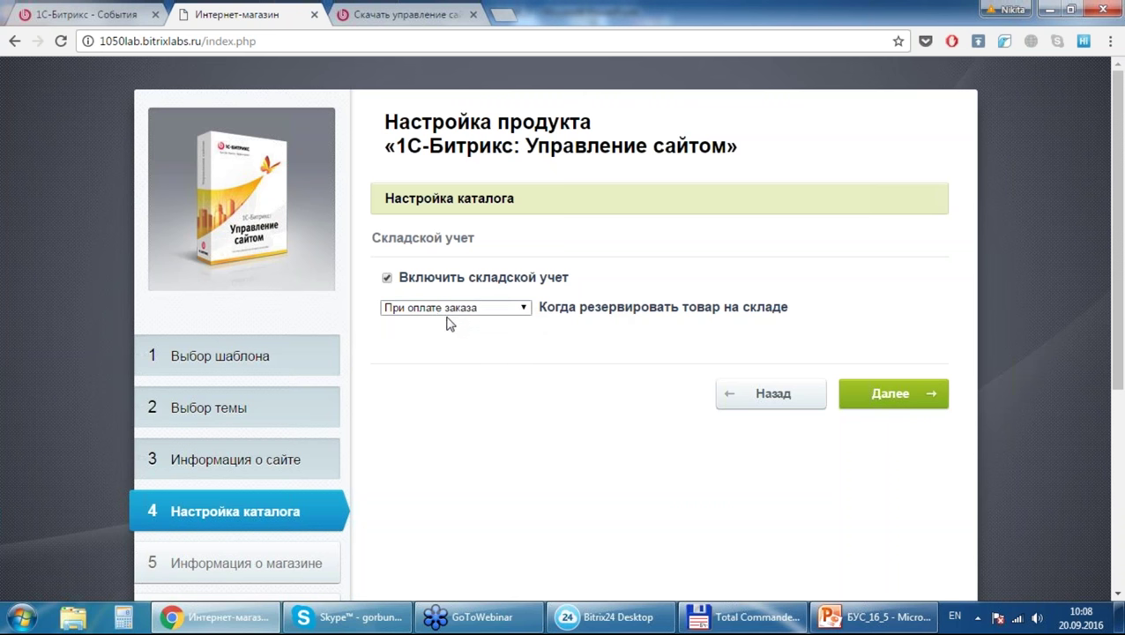
click(913, 397)
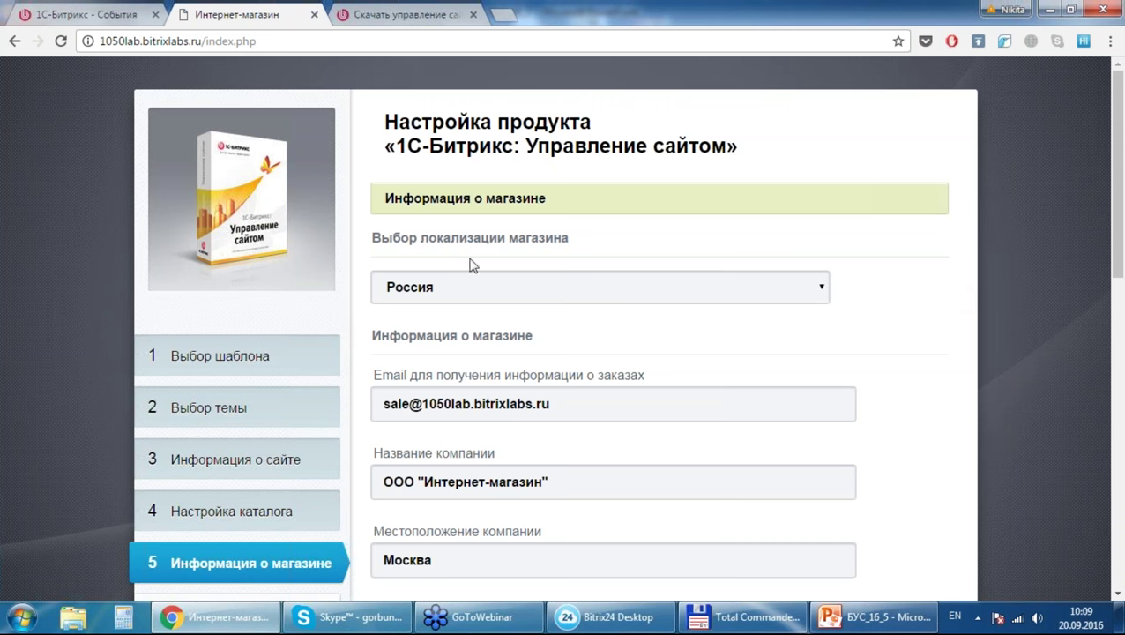
click(512, 288)
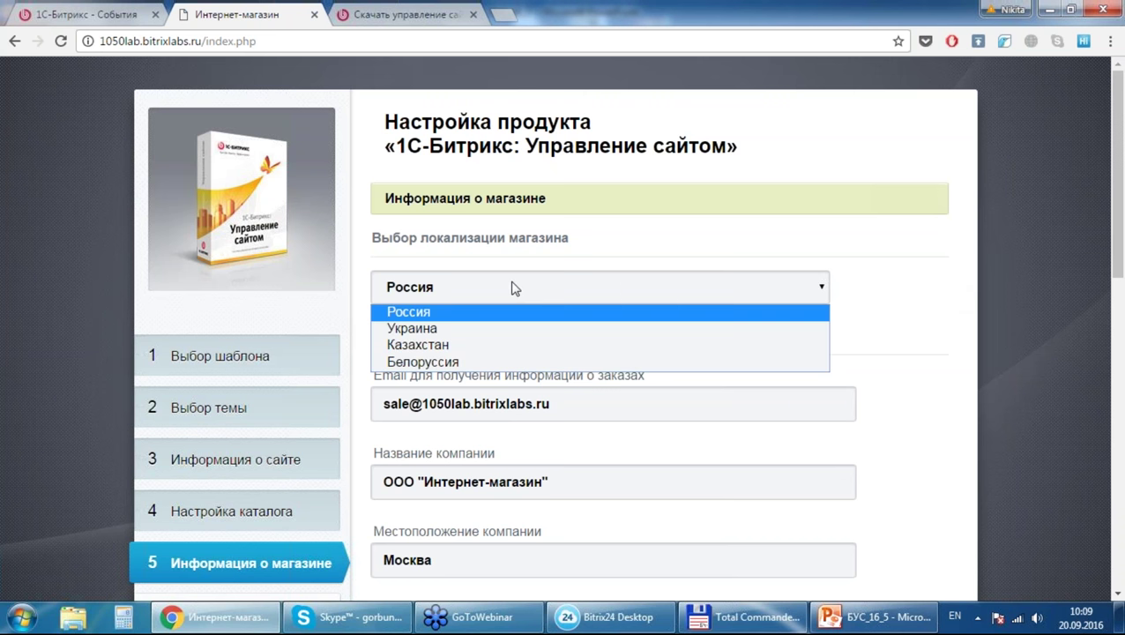
click(650, 241)
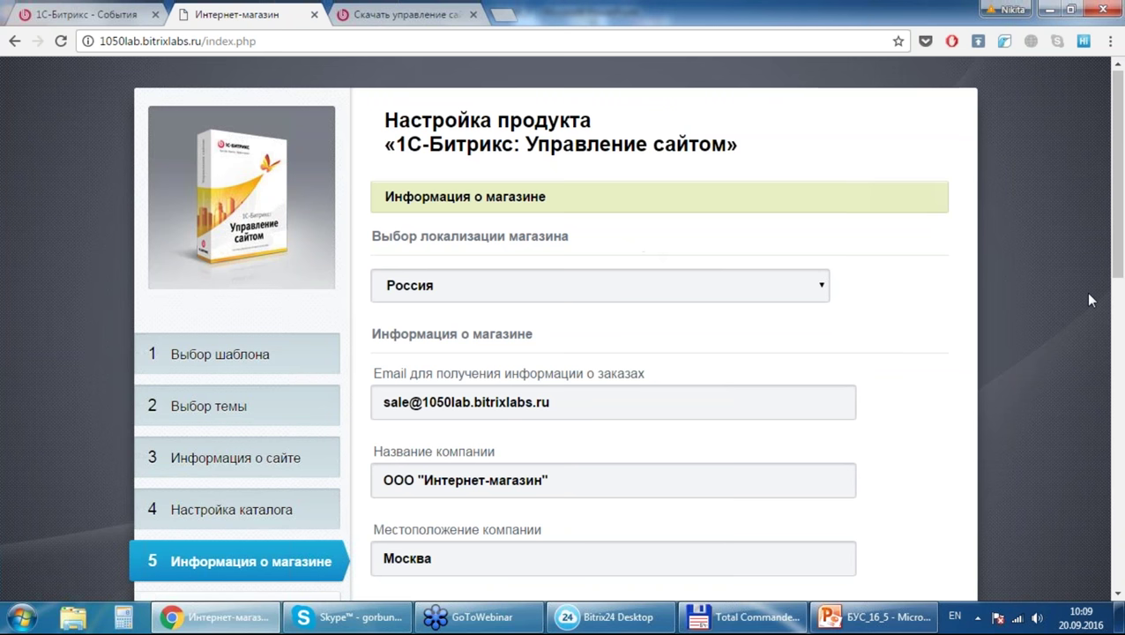
scroll(1085, 292, down, 2)
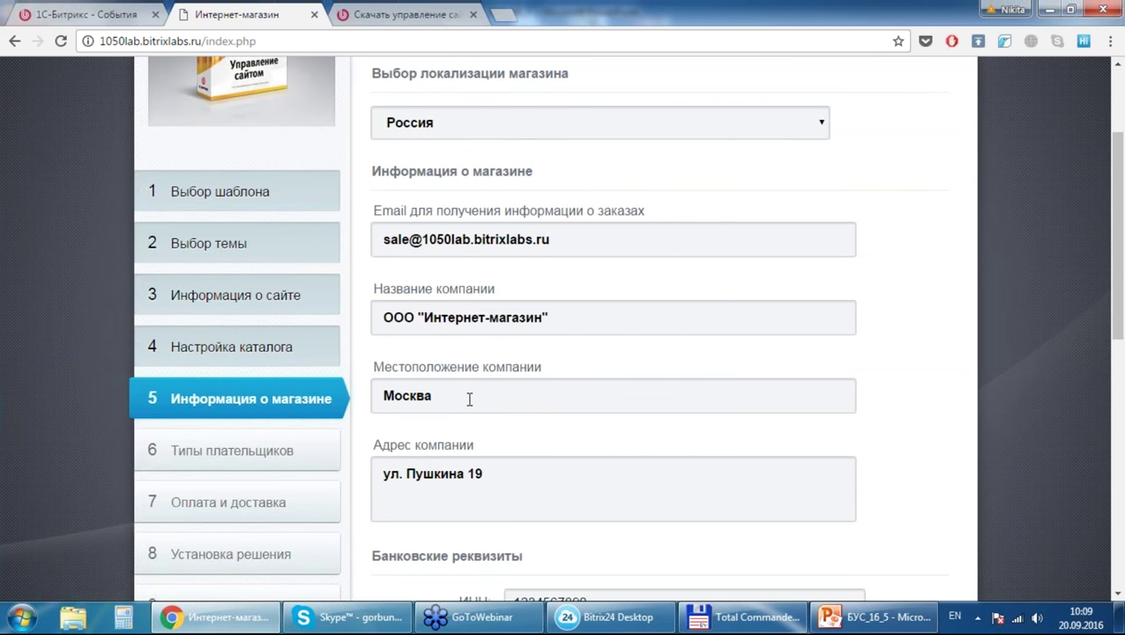
scroll(605, 397, down, 8)
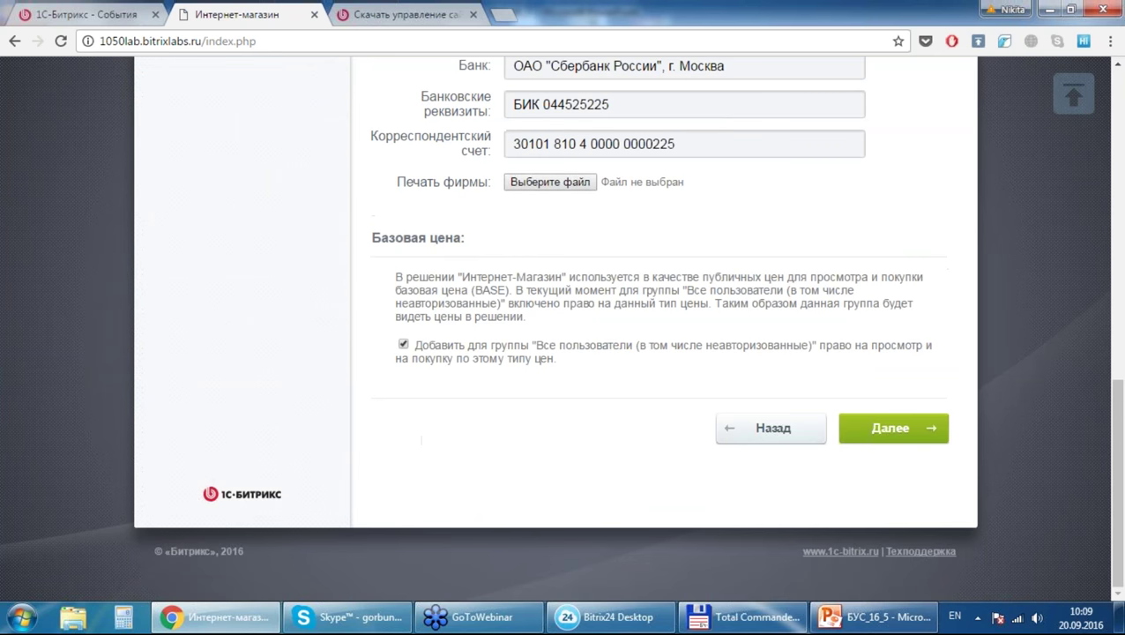
scroll(421, 439, up, 2)
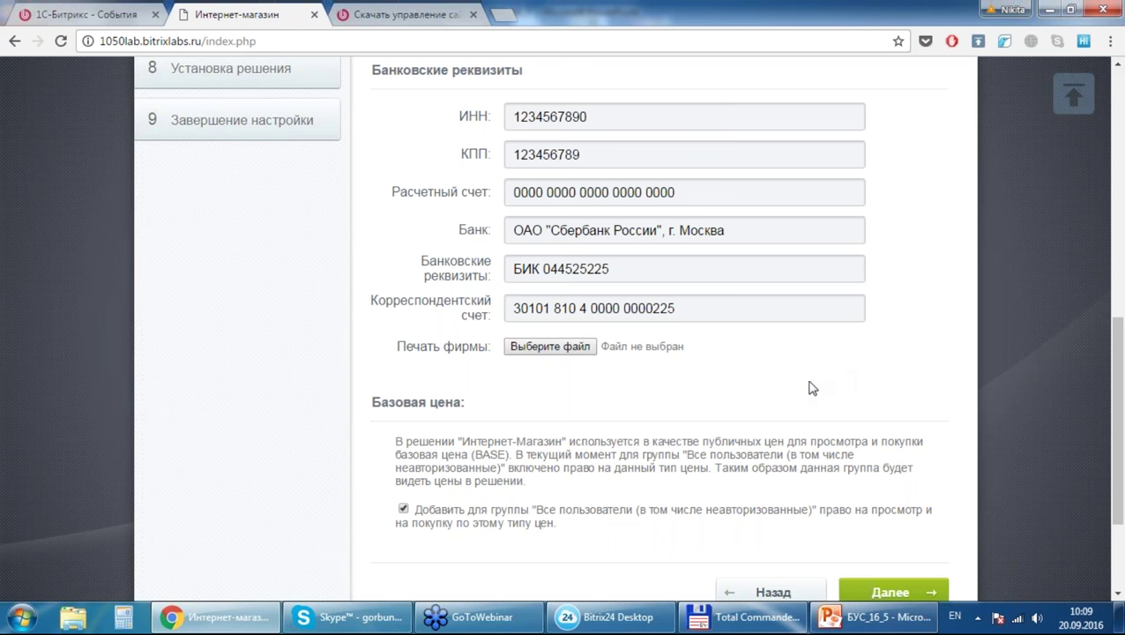
scroll(796, 483, down, 2)
- Continue to Типы плательщиков, leaving Физическое лицо and Юридическое лицо enabled
click(891, 427)
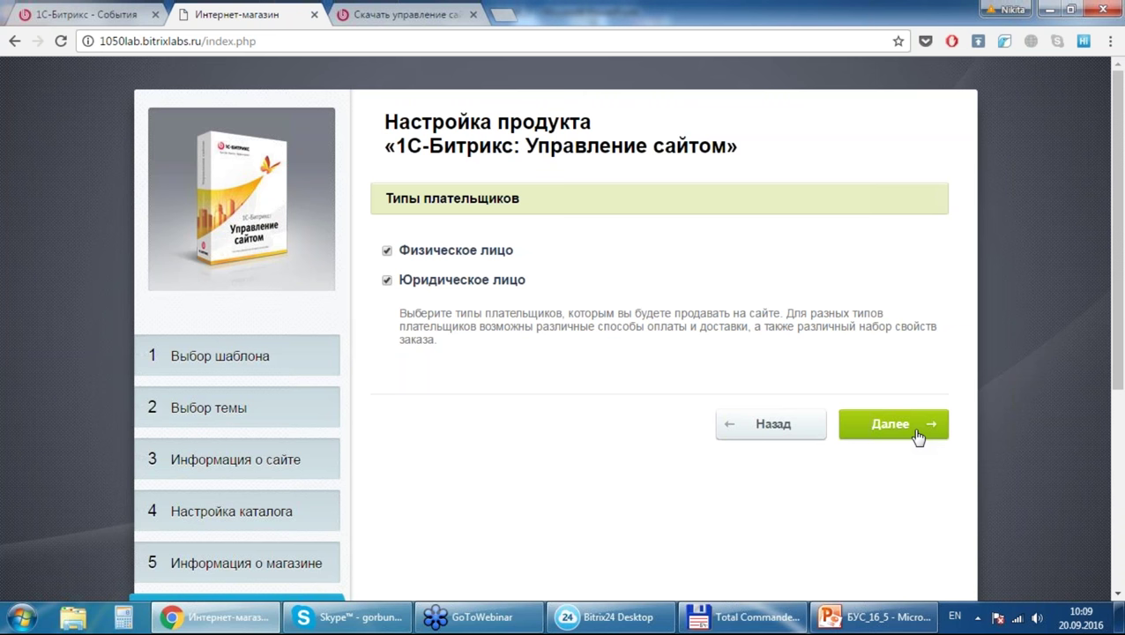
- On the Оплата и доставка step, enable Почта России delivery calculated from postal server data
click(918, 436)
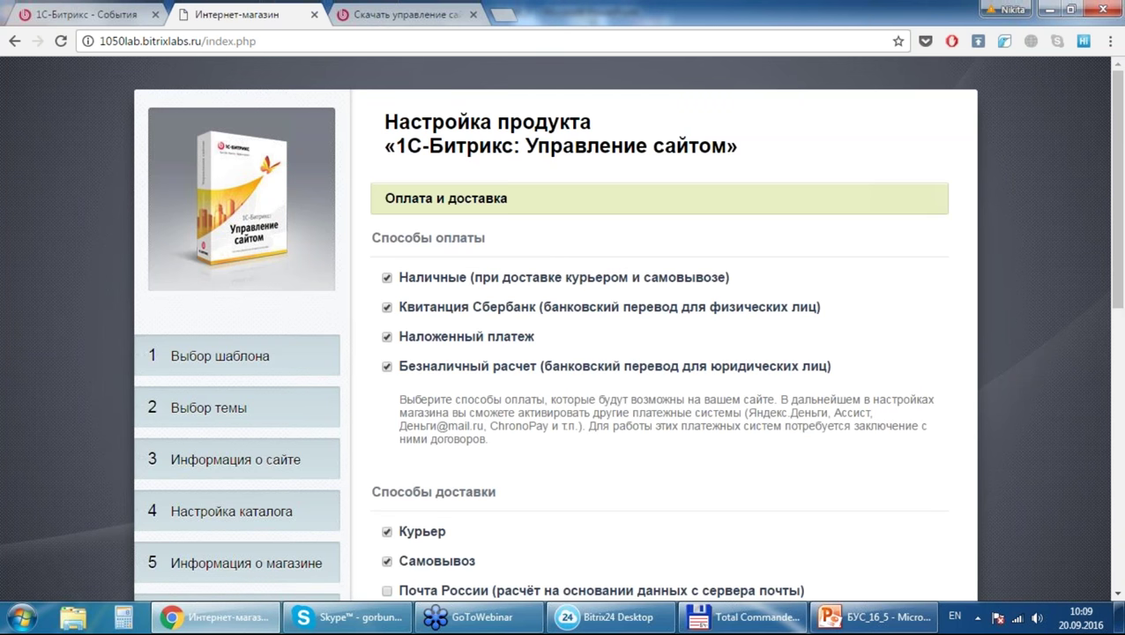
scroll(805, 334, down, 1)
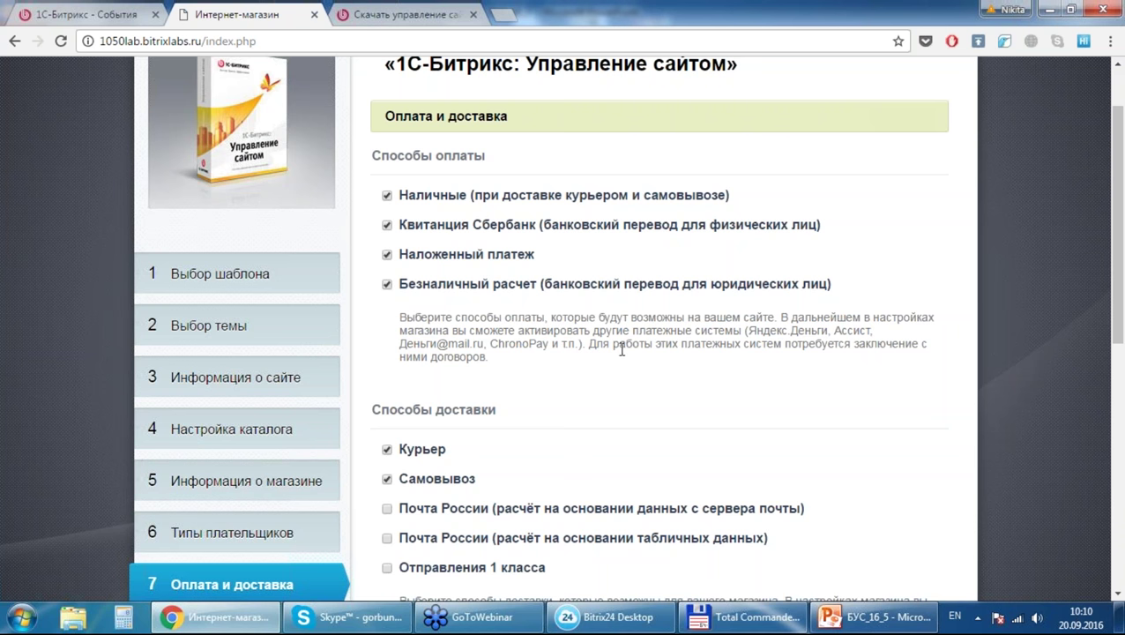
scroll(632, 350, down, 1)
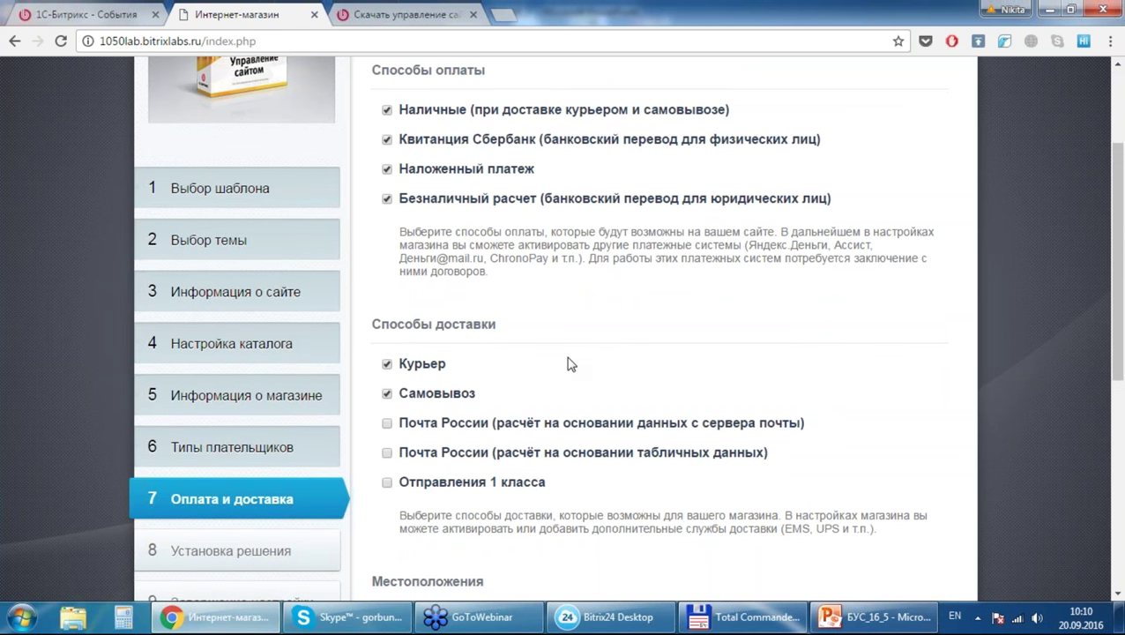
scroll(533, 328, down, 1)
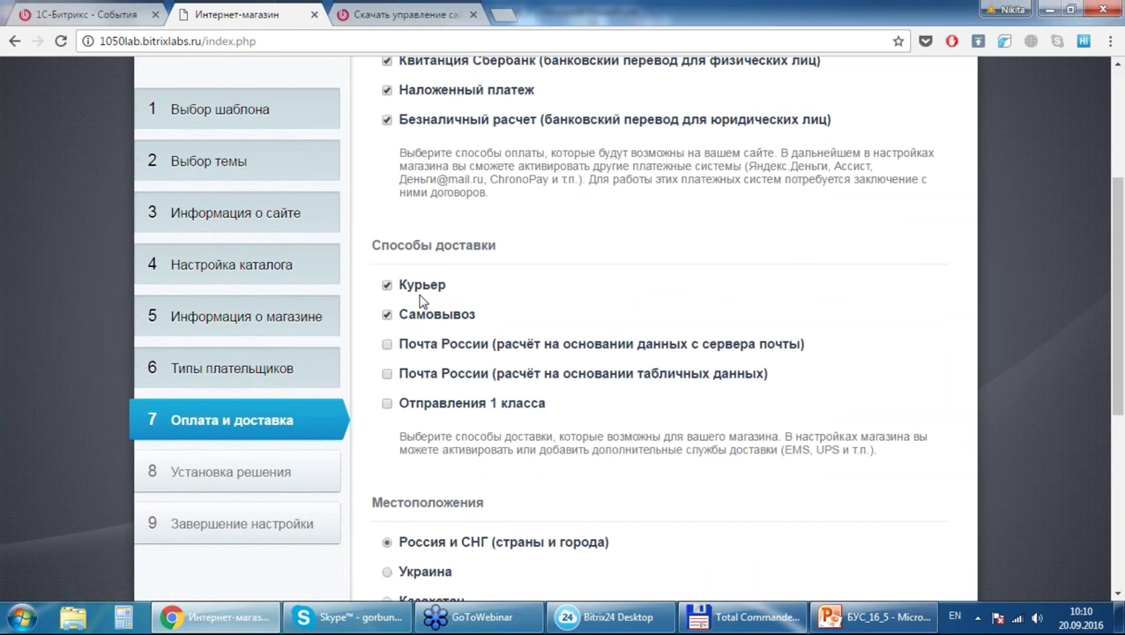
click(387, 346)
- Tick Отправления 1 класса delivery and submit the step to start the installation
click(387, 408)
scroll(565, 282, down, 2)
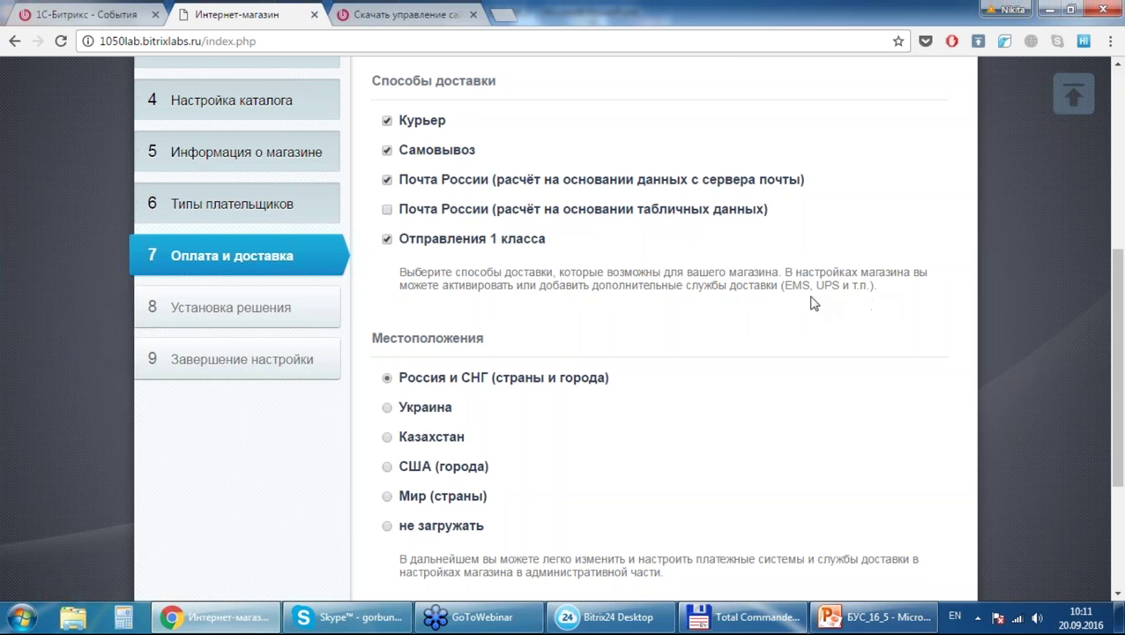
scroll(869, 310, down, 1)
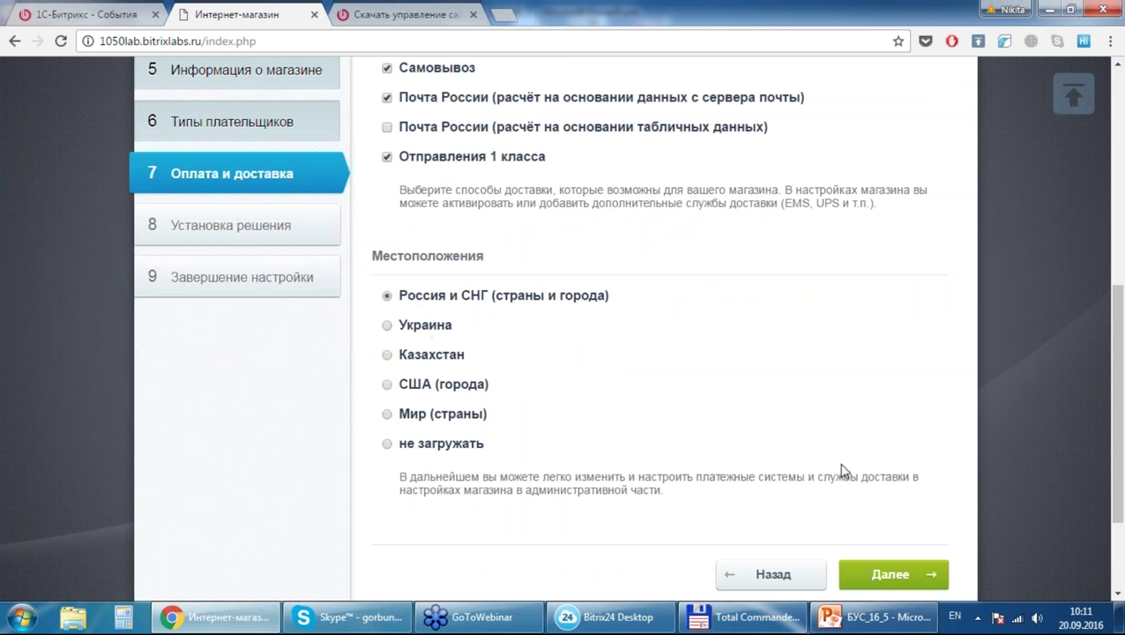
click(891, 575)
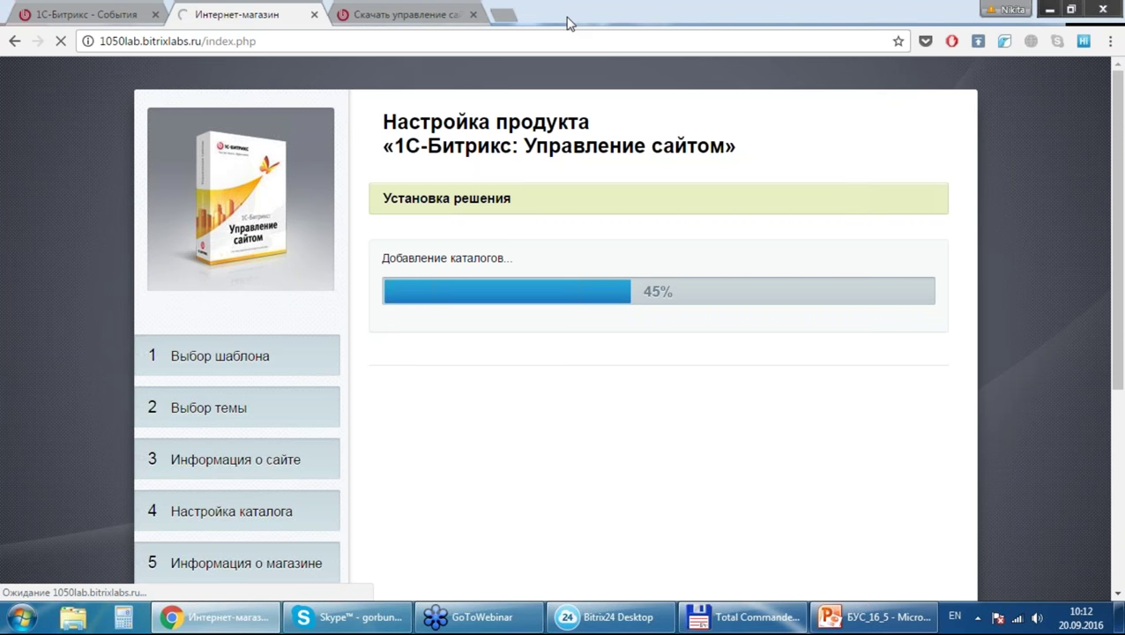
- Load the bx-im.ru store in a new tab, then go back to the 1050lab installer at 50%
click(503, 18)
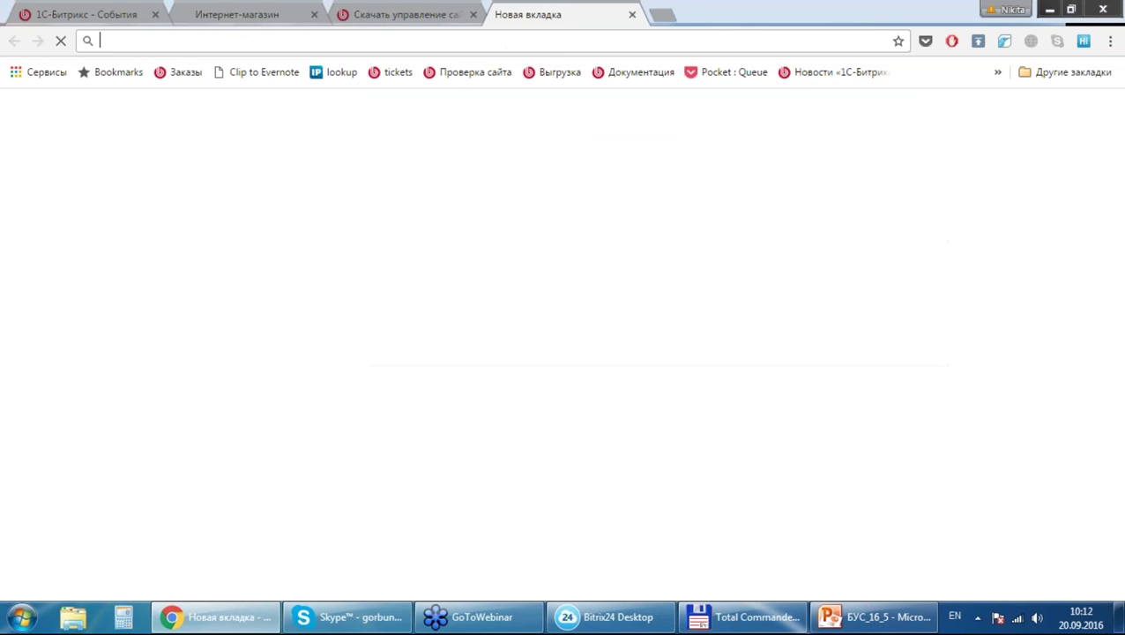
text(bx-im.ru)
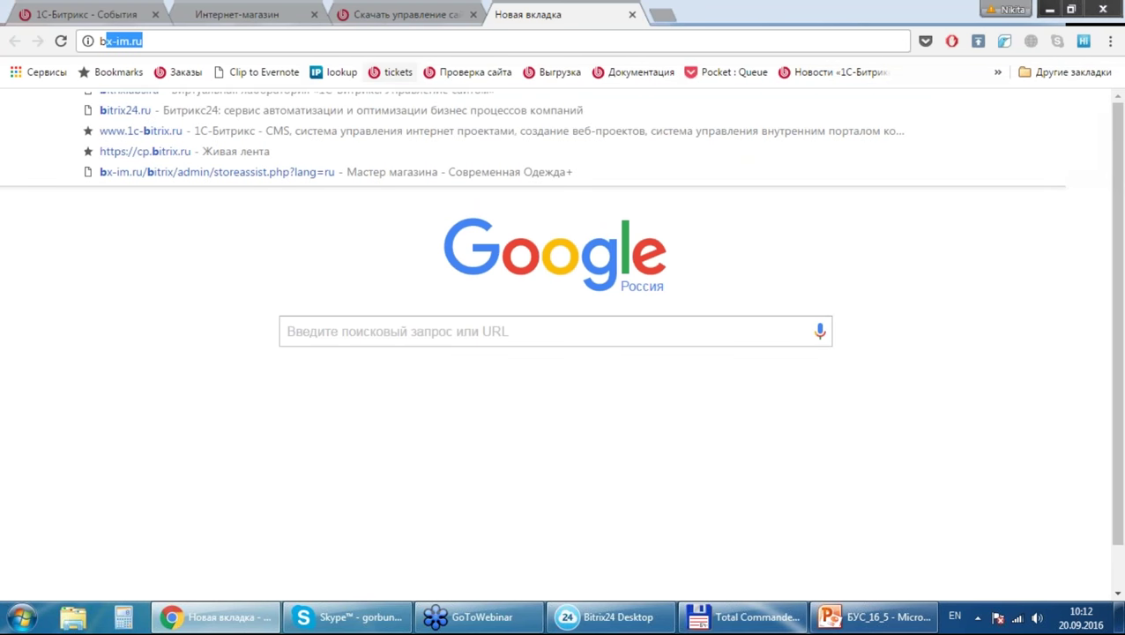
key(Return)
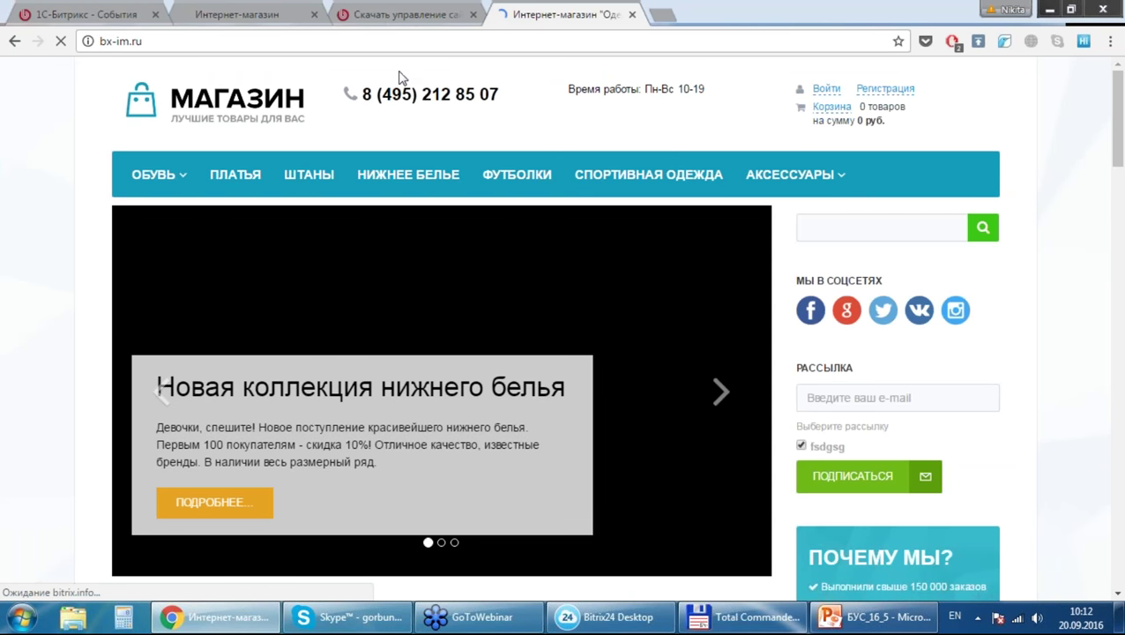
click(218, 11)
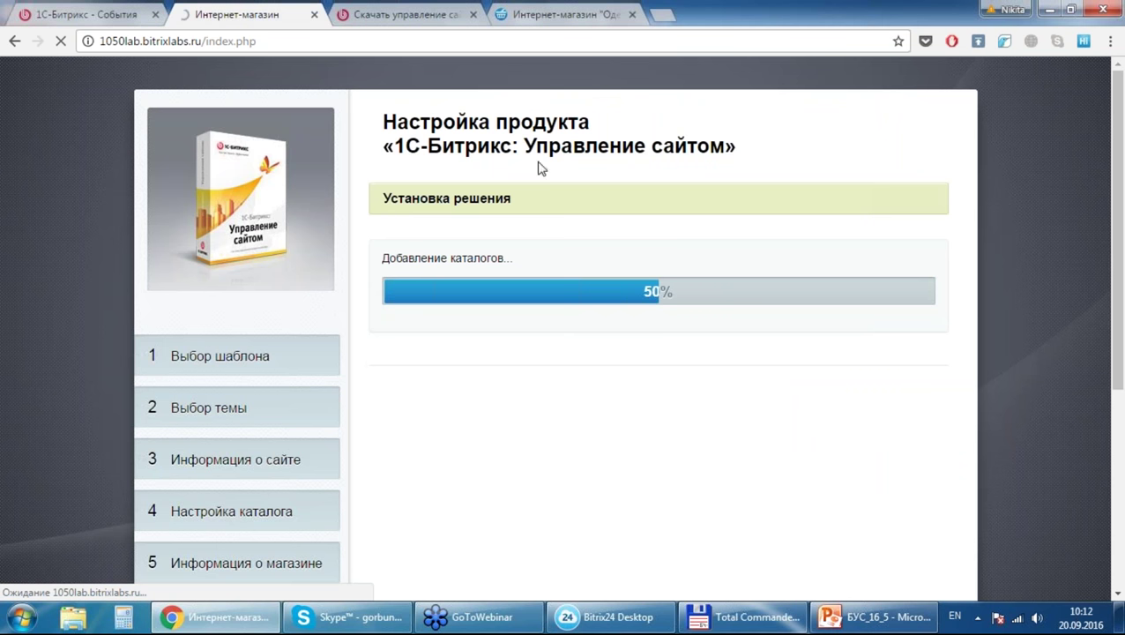
- Switch to the 'Интернет-магазин Одежда' tab to show the bx-im.ru store home page
click(565, 14)
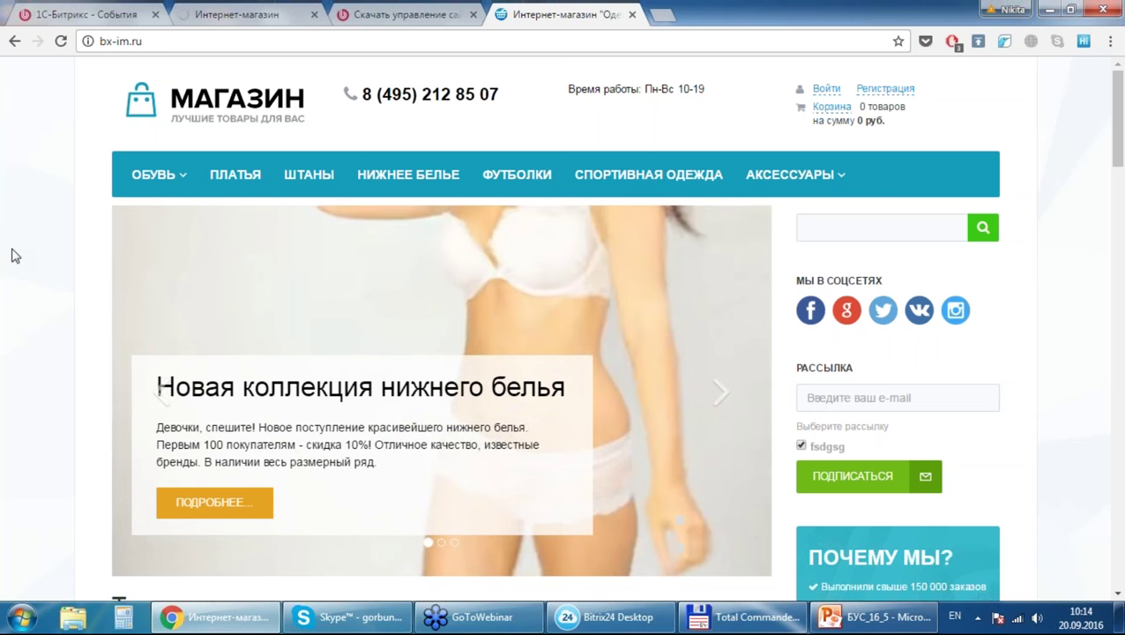
- Browse the store home page, advancing the banner through its slides to the shoe collection
scroll(12, 255, down, 2)
scroll(548, 189, up, 2)
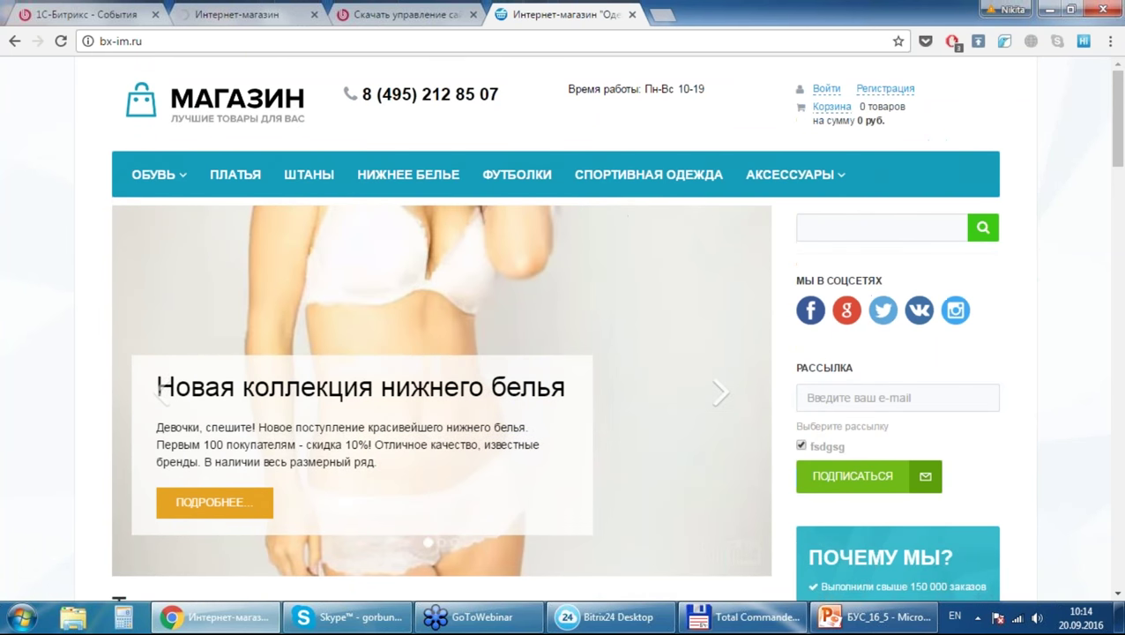
click(721, 392)
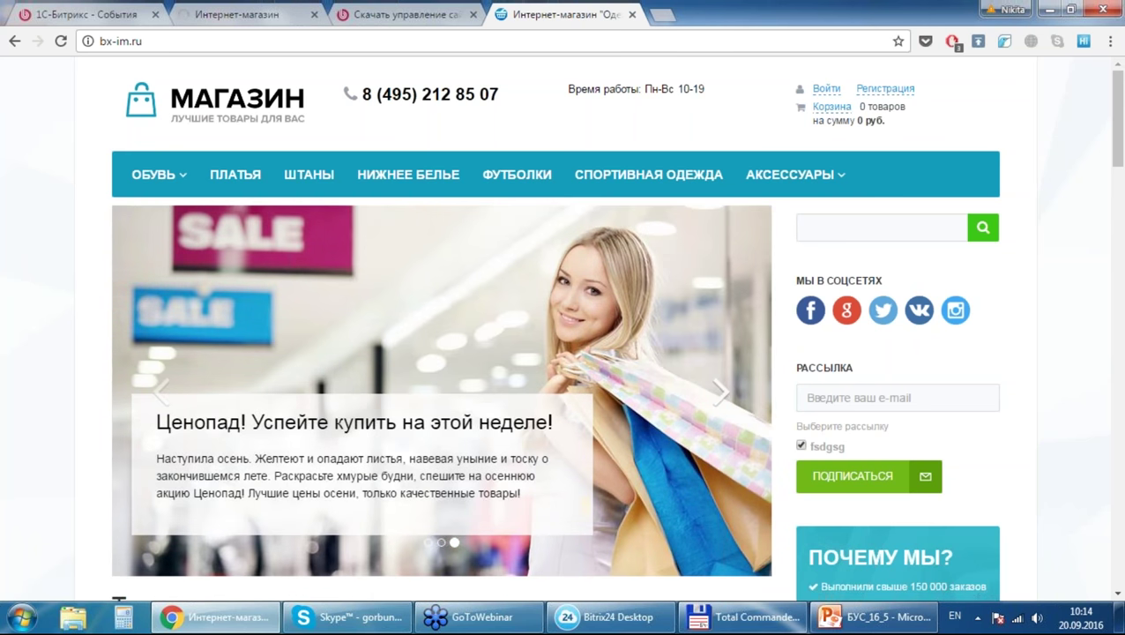
scroll(333, 315, down, 5)
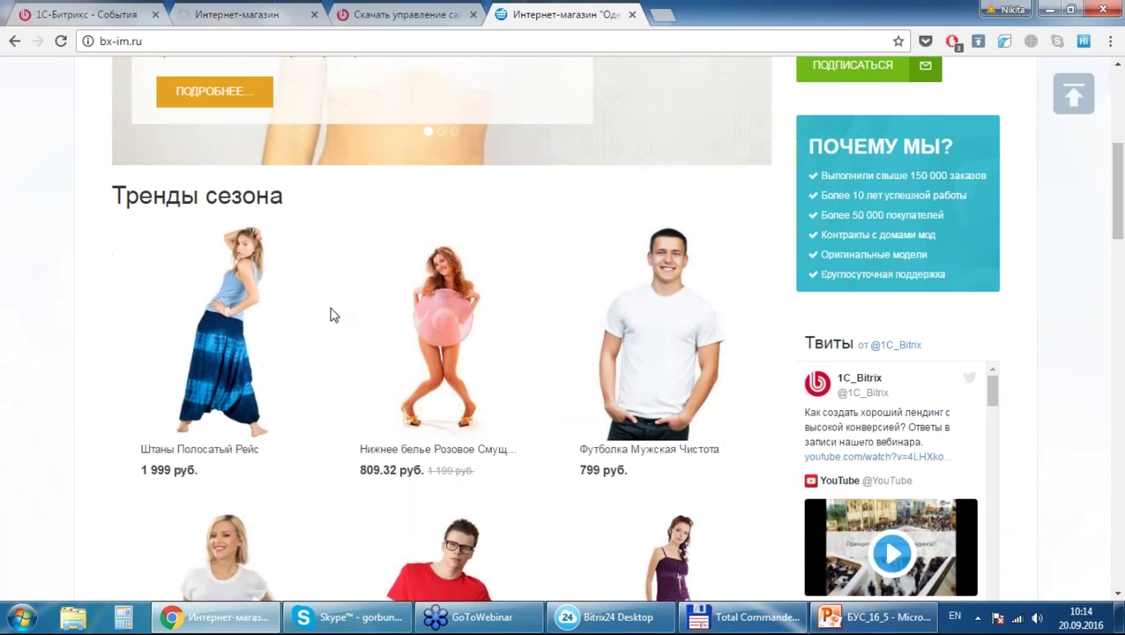
scroll(334, 315, down, 2)
scroll(155, 387, up, 7)
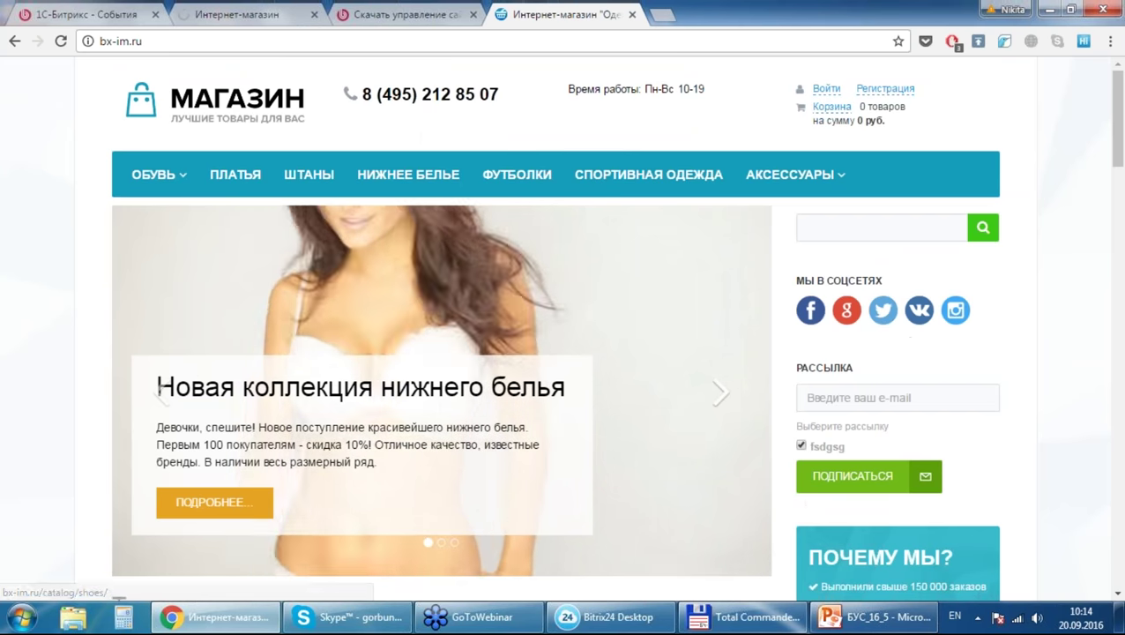
mouse_move(832, 178)
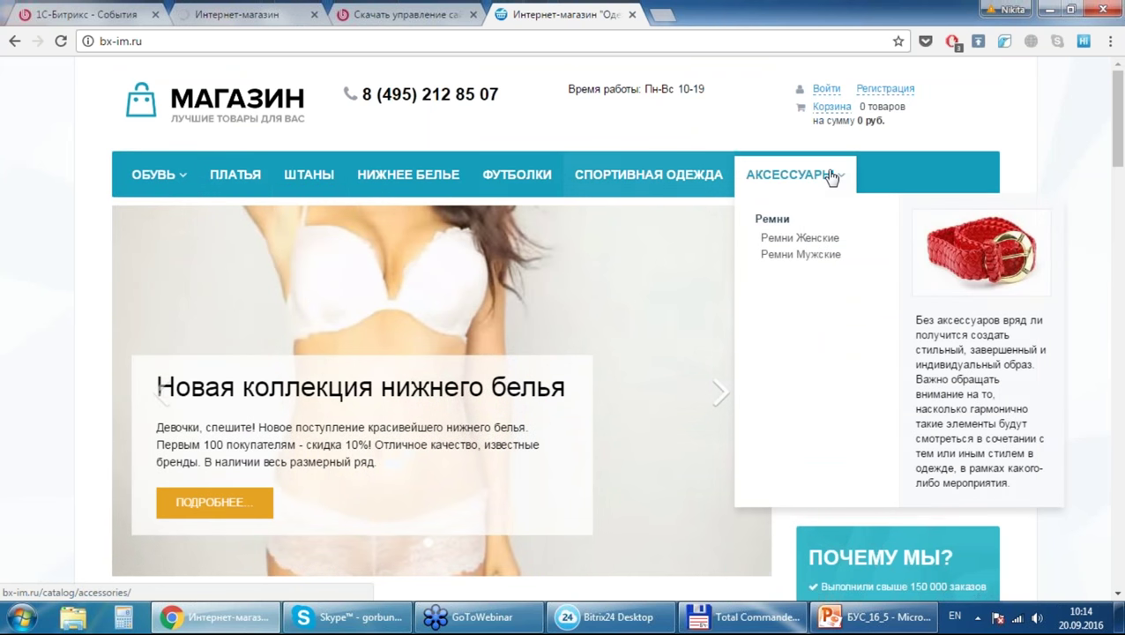
mouse_move(127, 181)
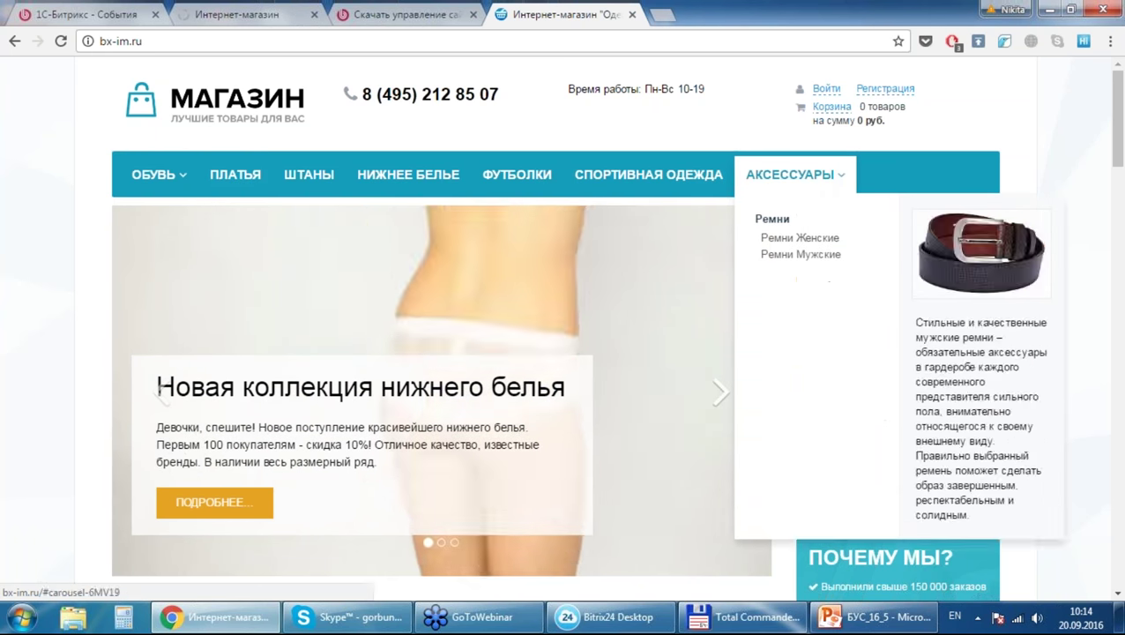
scroll(3, 239, down, 2)
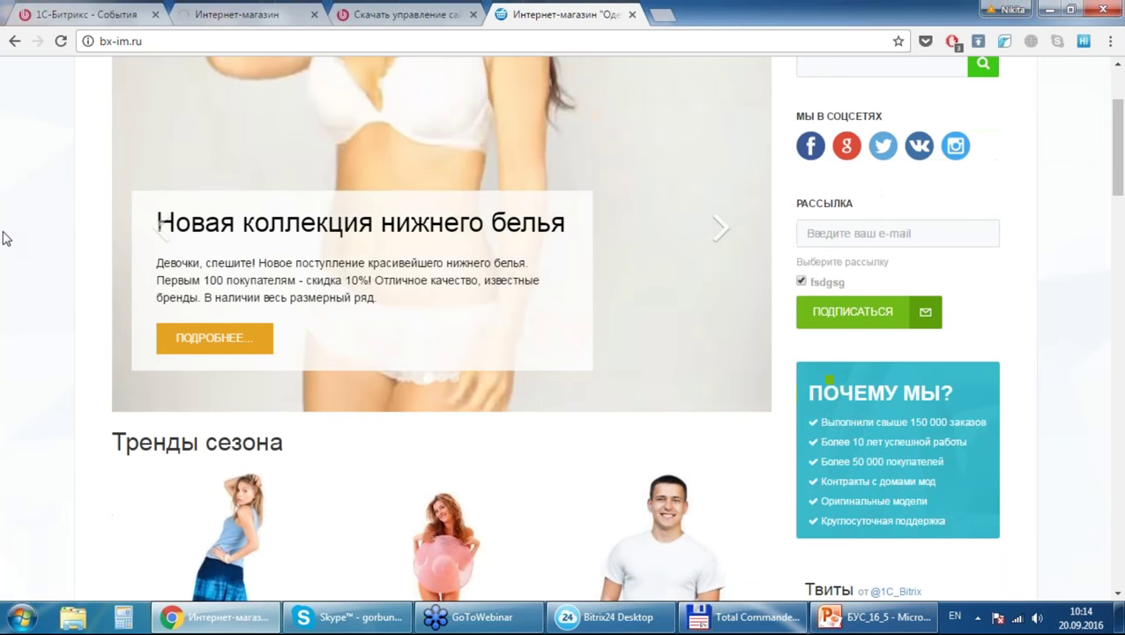
scroll(74, 270, up, 1)
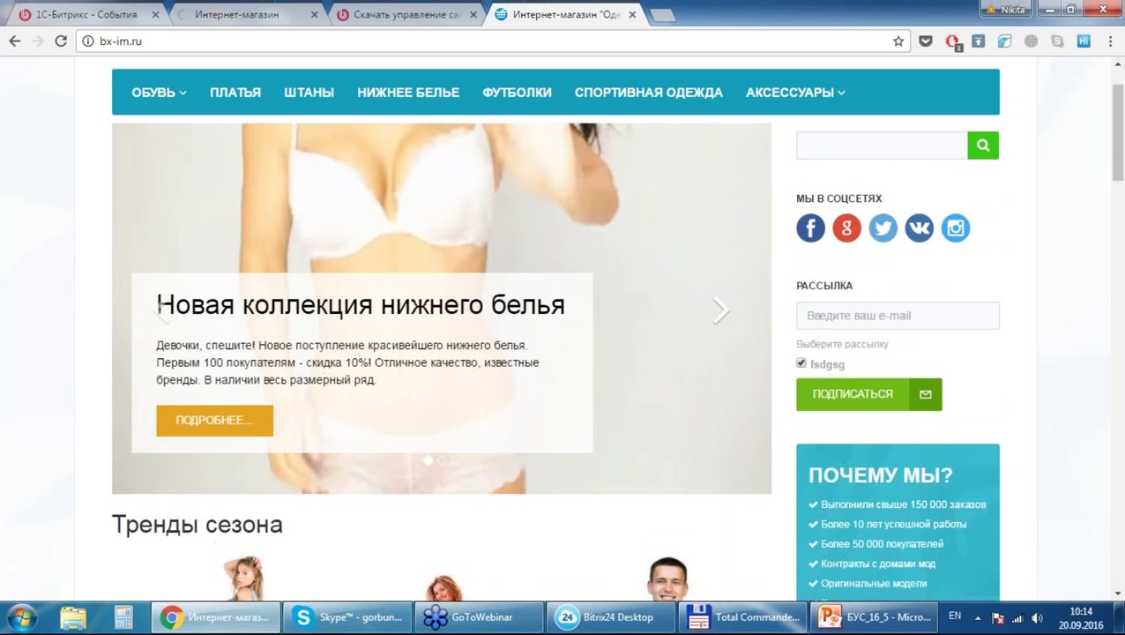
click(716, 319)
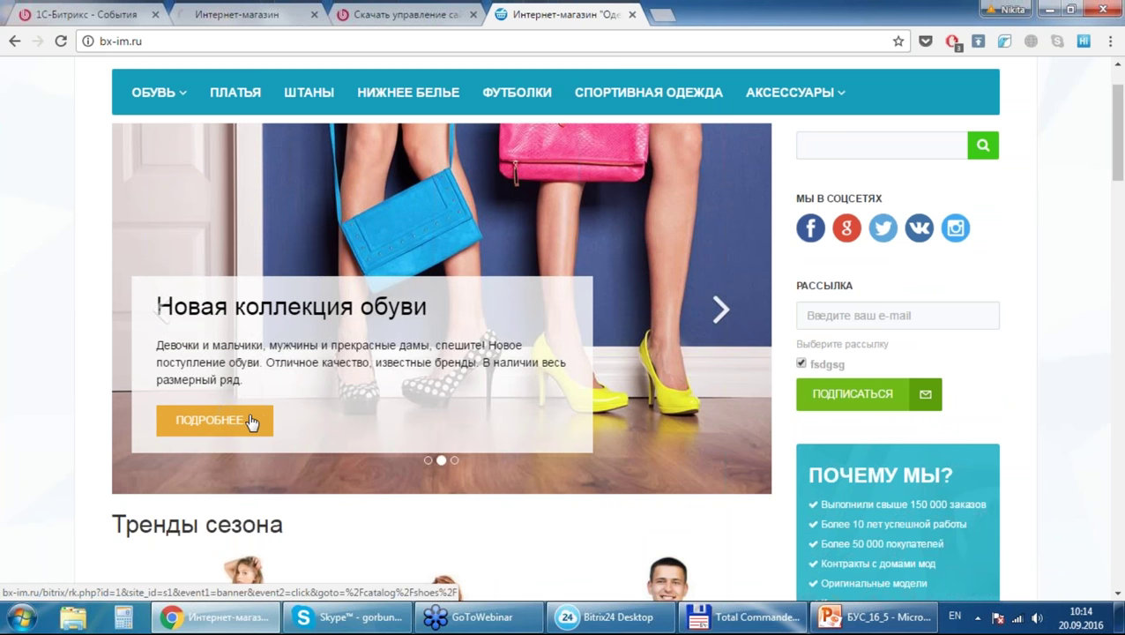
scroll(441, 326, down, 2)
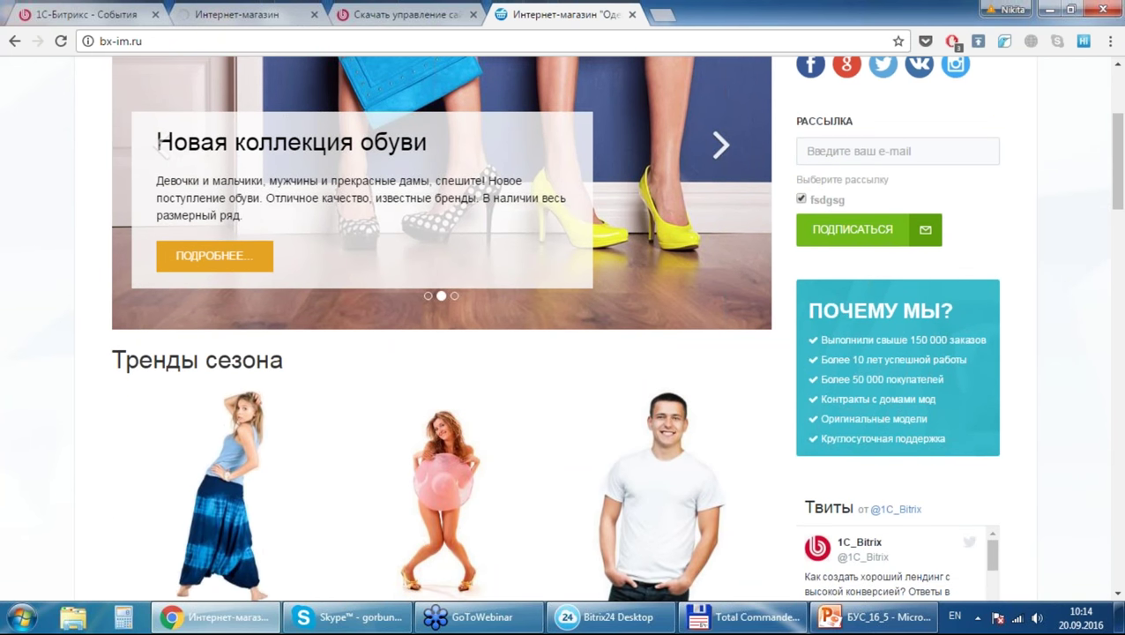
scroll(26, 424, down, 1)
scroll(27, 423, up, 2)
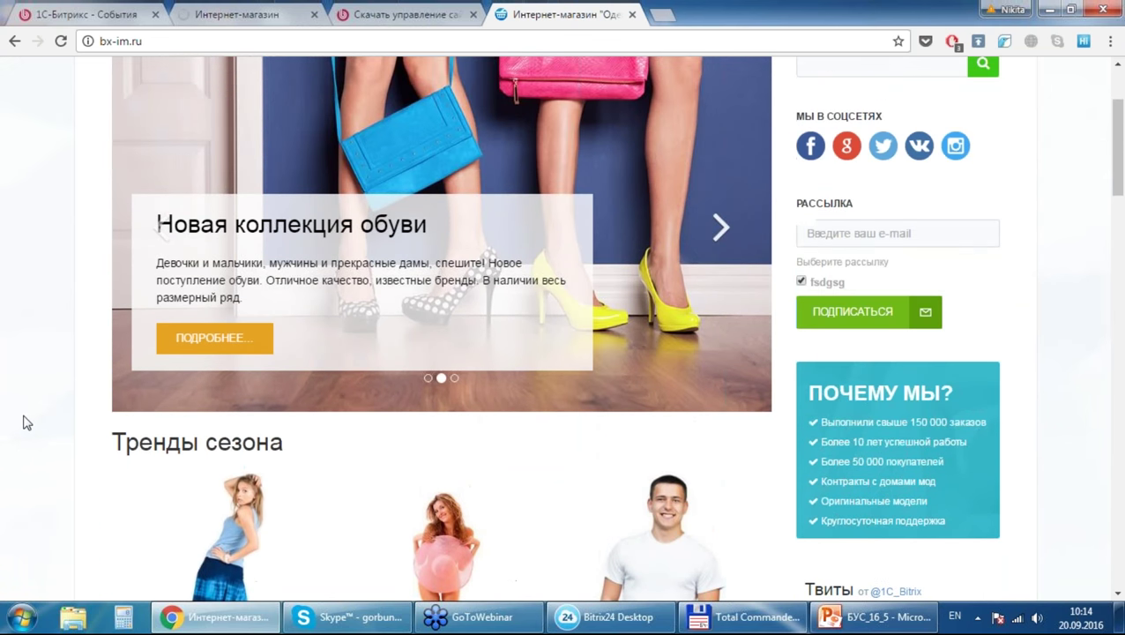
scroll(27, 424, up, 1)
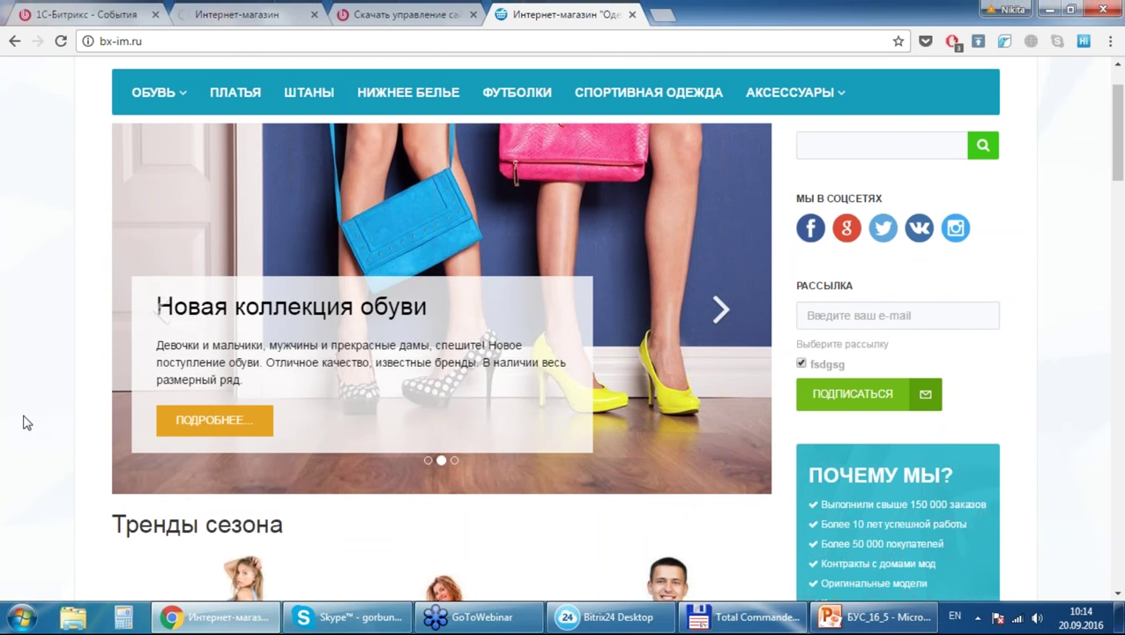
scroll(26, 424, down, 5)
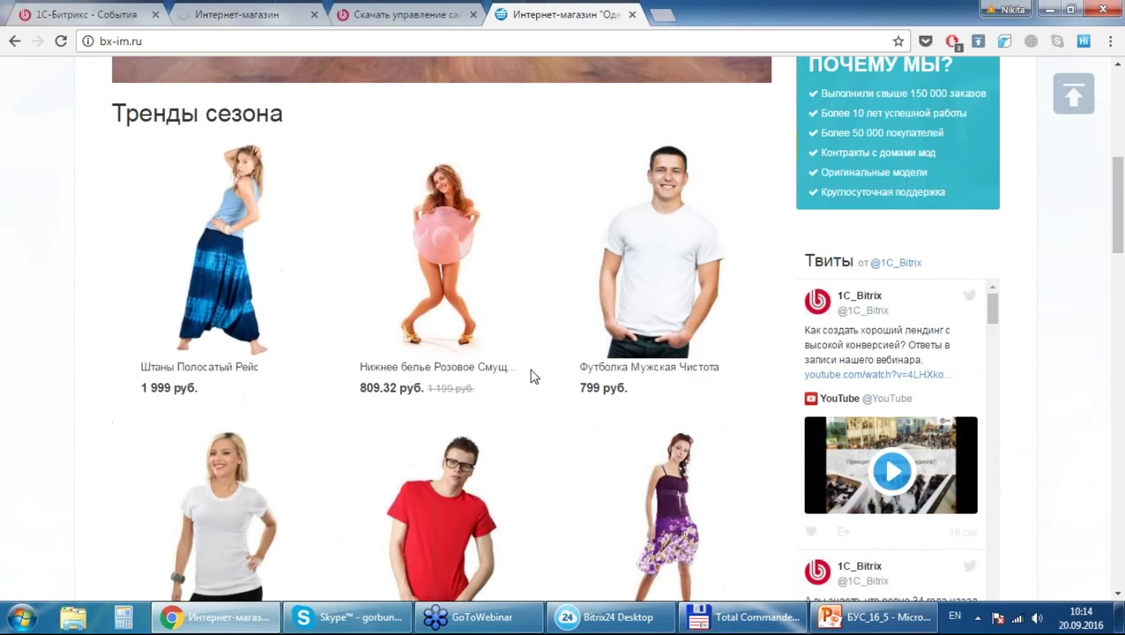
scroll(33, 225, down, 1)
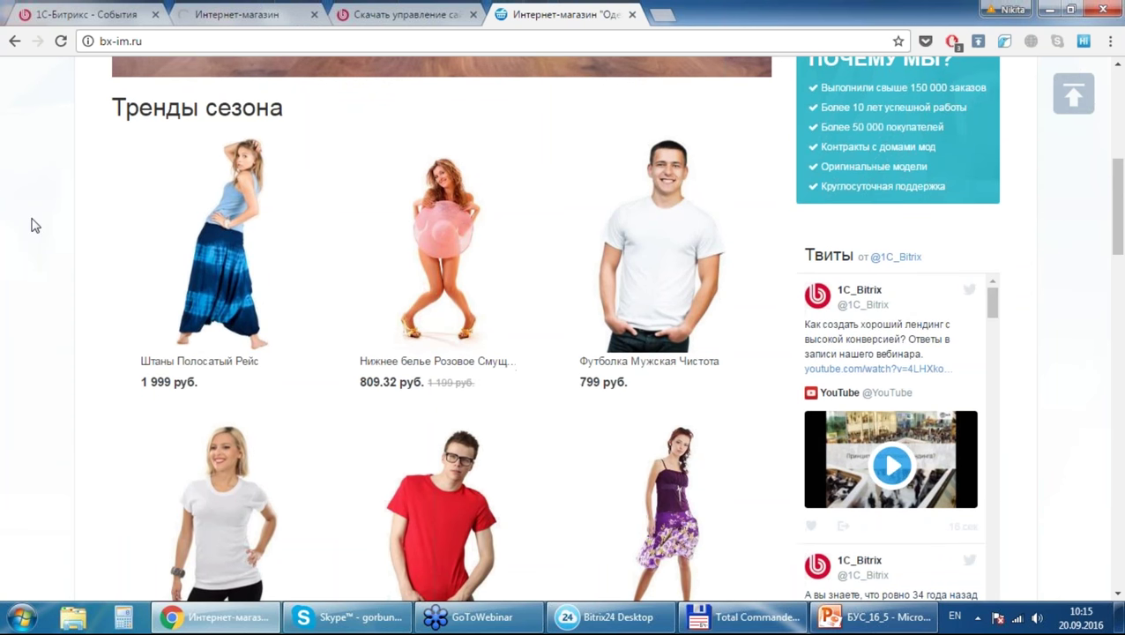
scroll(33, 225, down, 9)
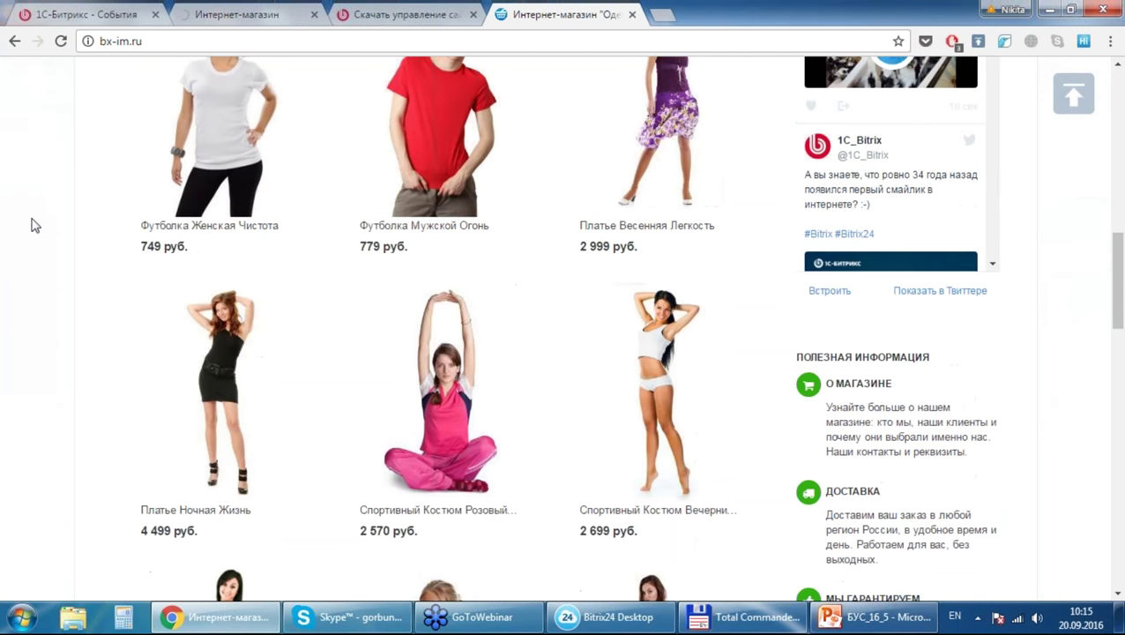
scroll(33, 225, down, 3)
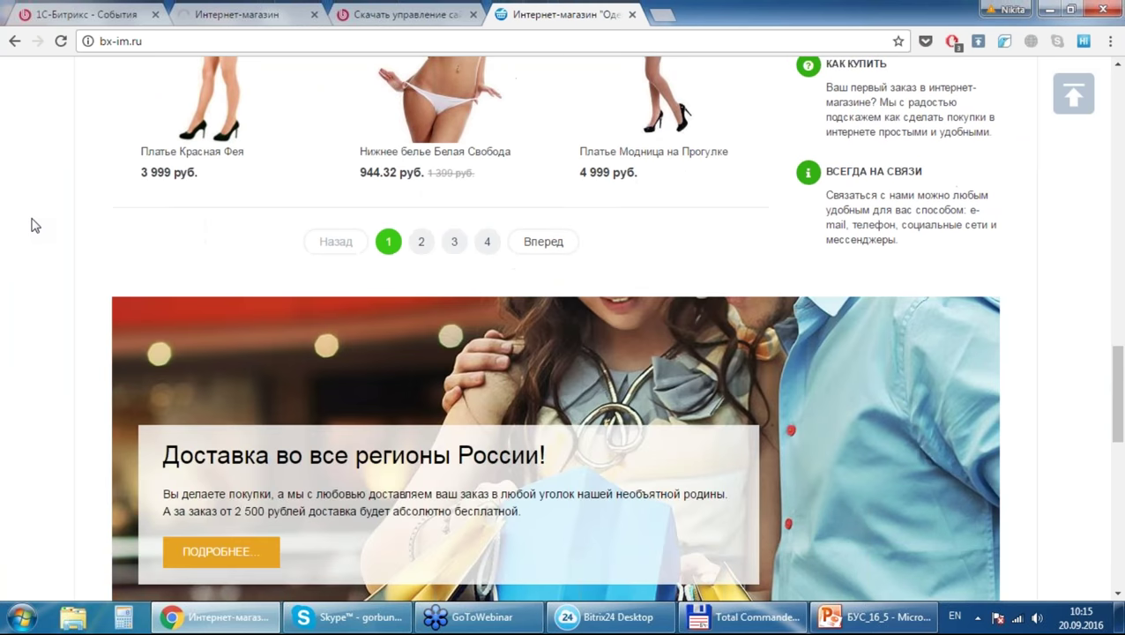
scroll(32, 225, up, 5)
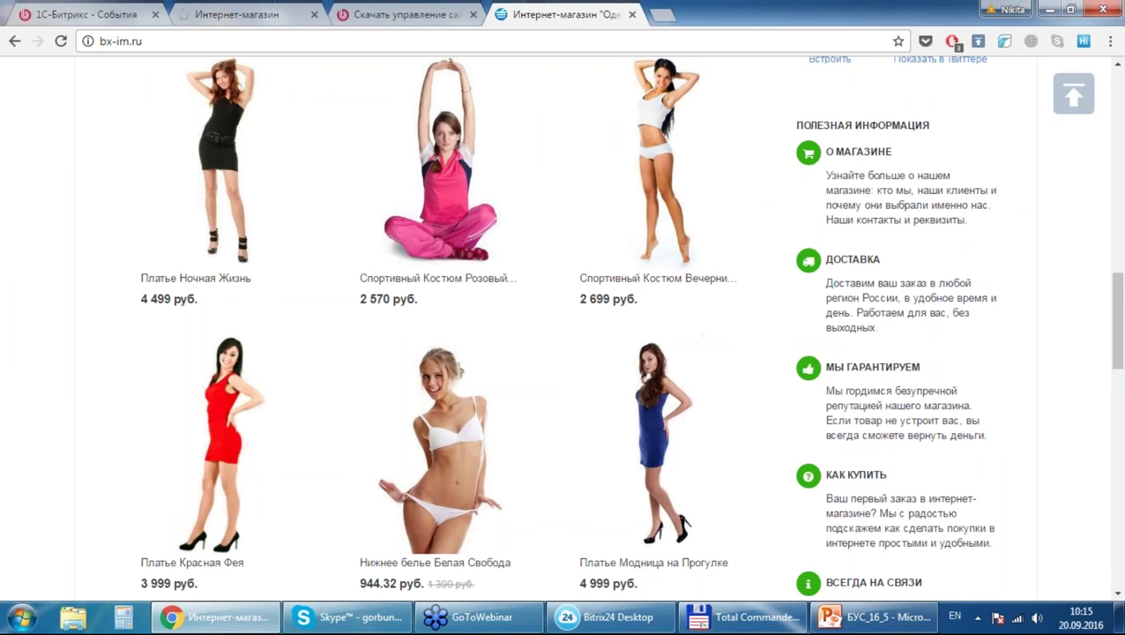
scroll(873, 227, down, 5)
scroll(873, 227, down, 2)
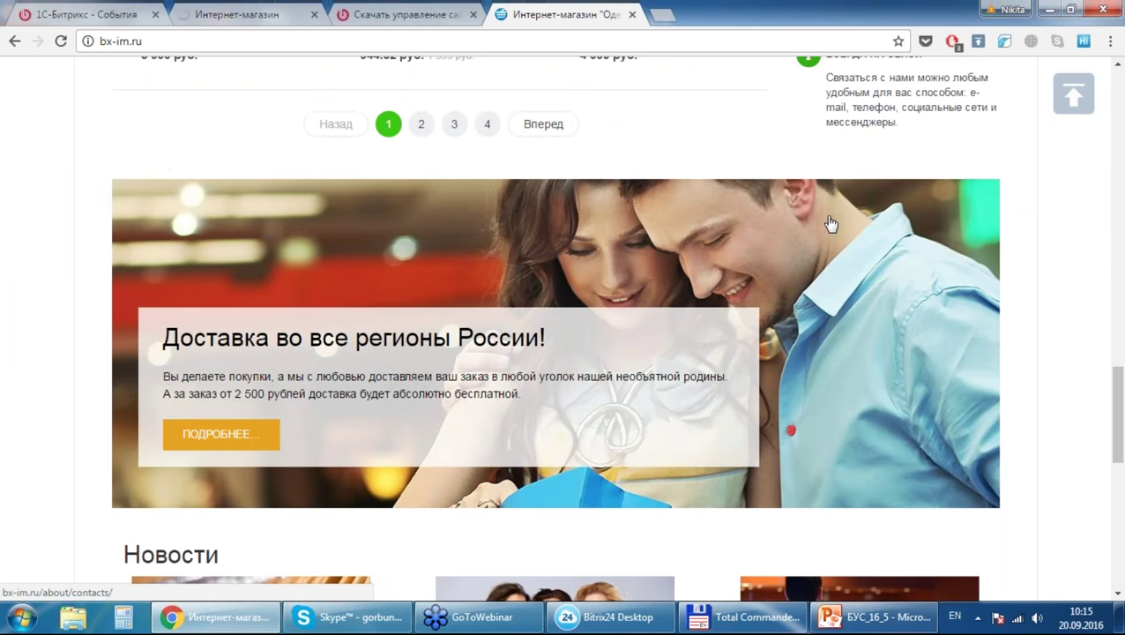
scroll(673, 301, down, 3)
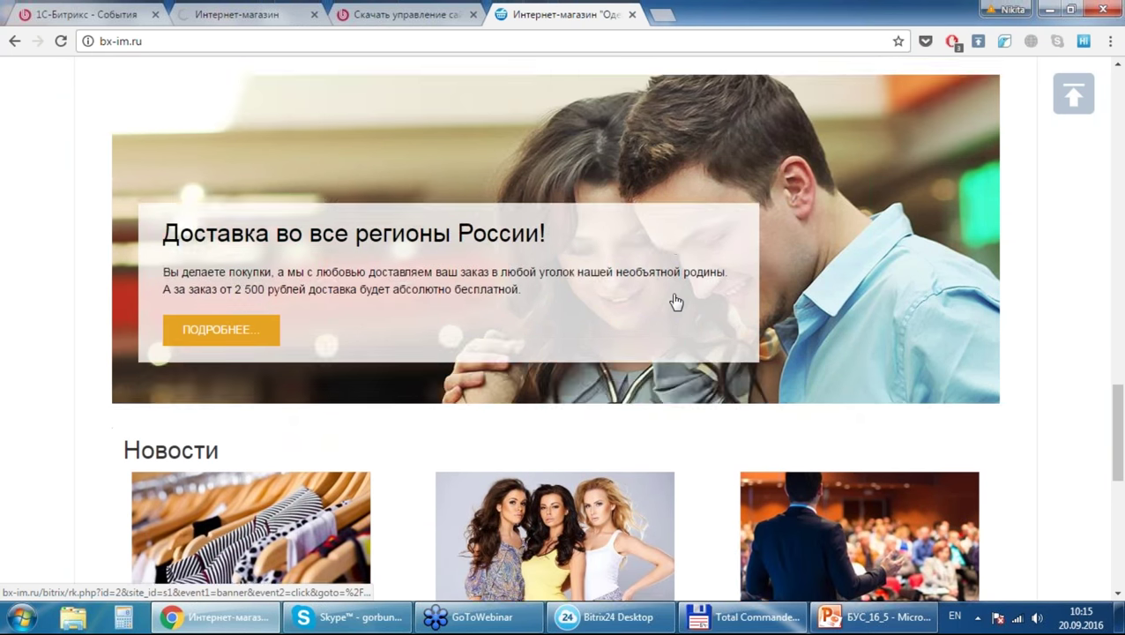
scroll(589, 423, down, 2)
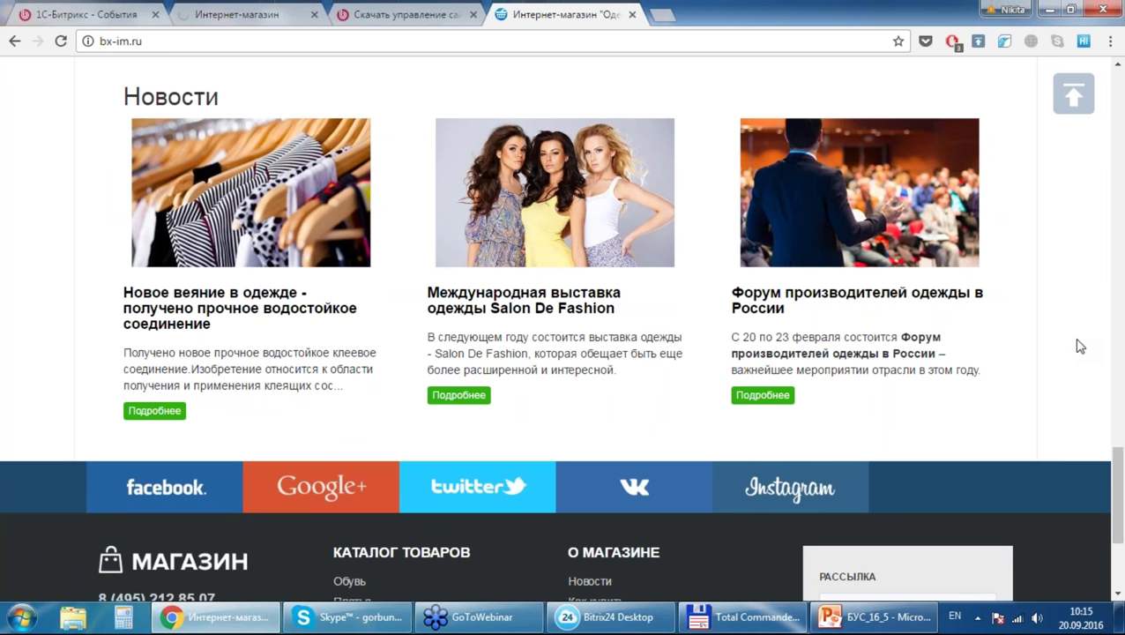
scroll(1079, 346, down, 3)
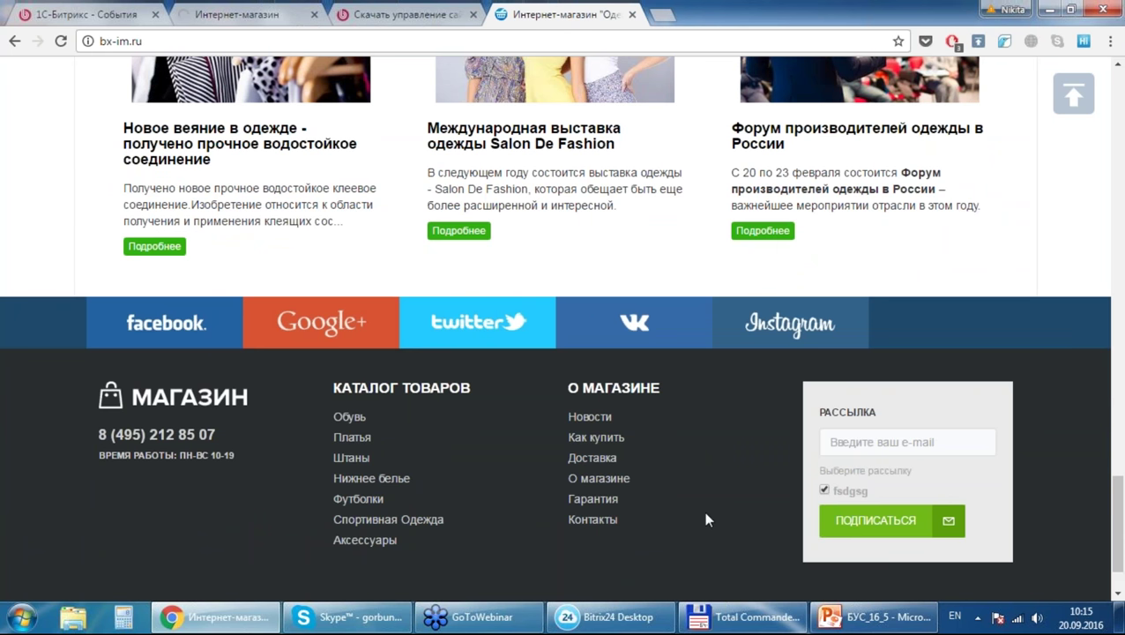
scroll(1032, 477, up, 6)
scroll(1036, 477, up, 15)
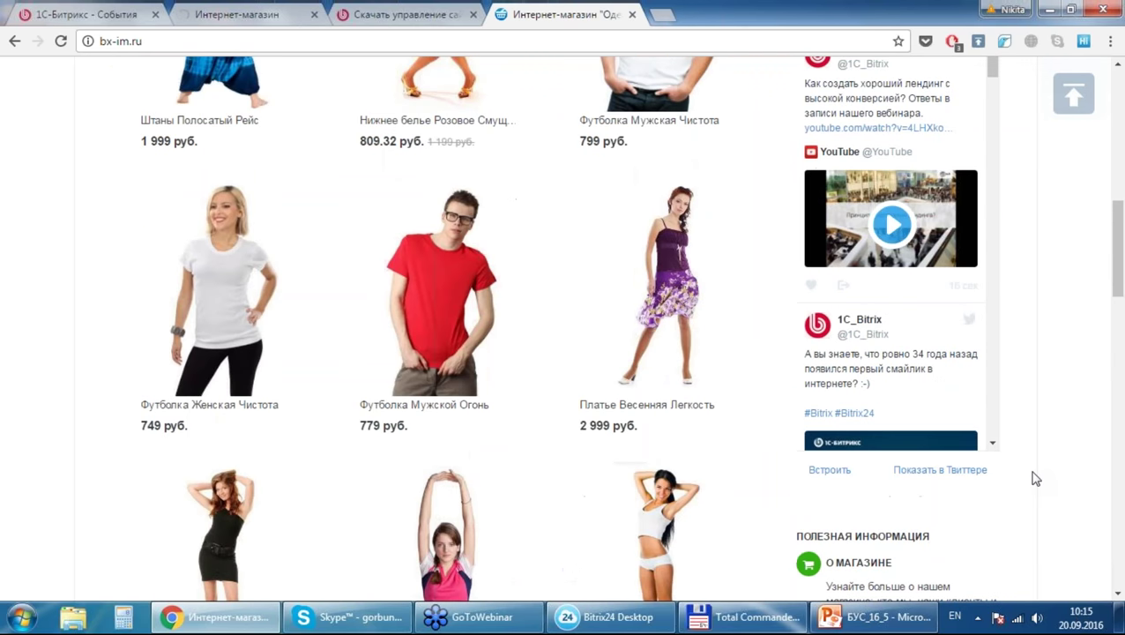
scroll(1036, 477, up, 5)
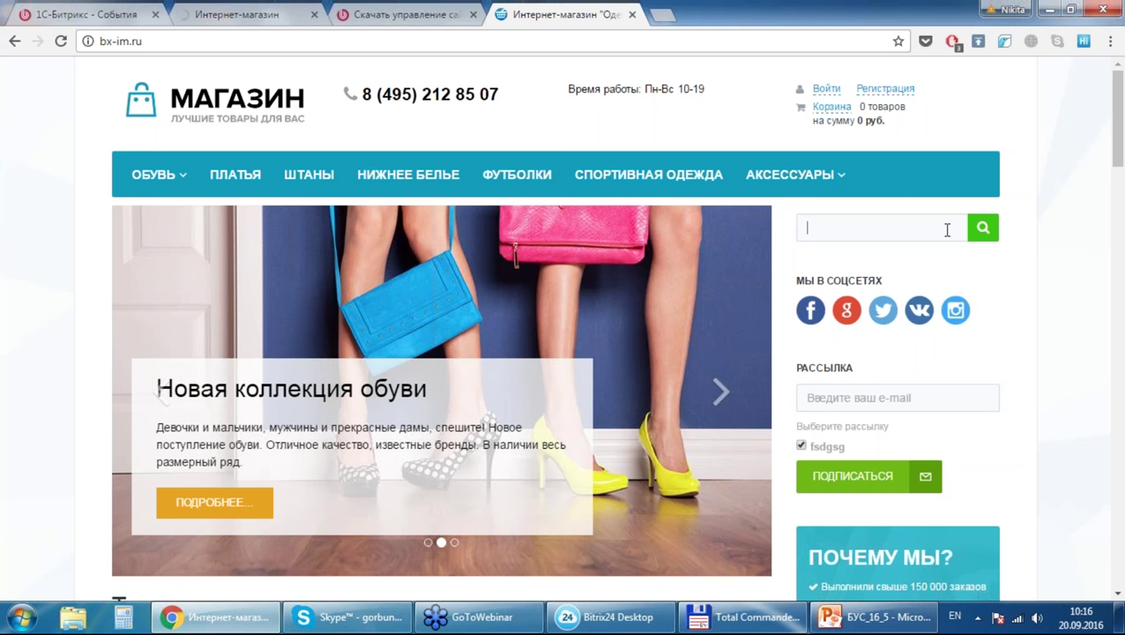
- Search the store for 'штан' in Russian layout to get pants suggestions
click(948, 229)
key(alt+shift)
text(штан)
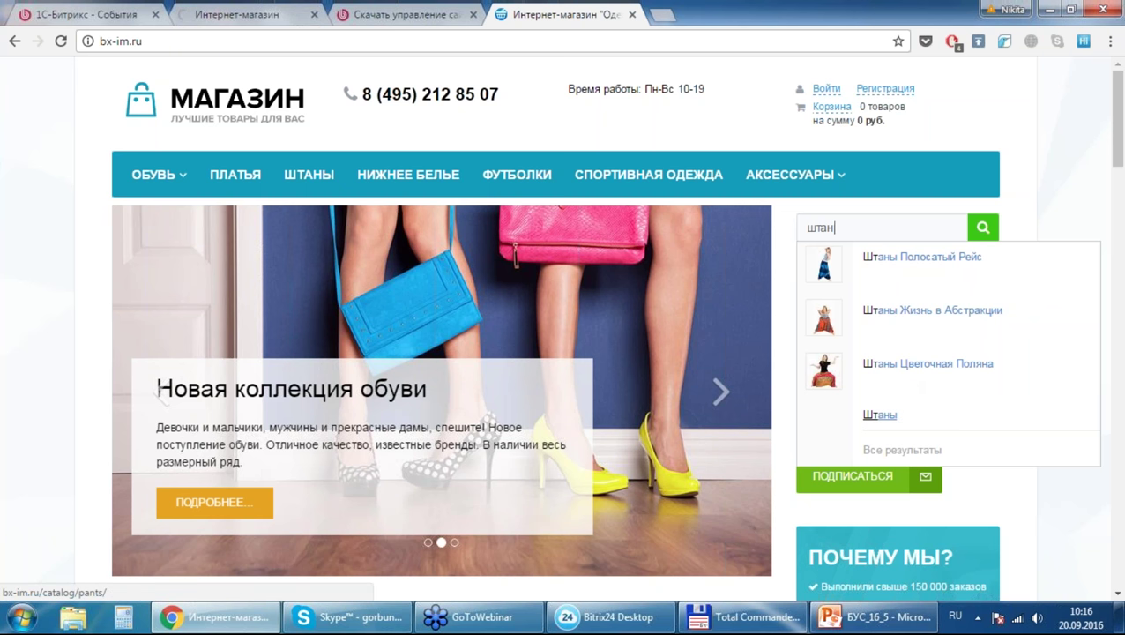
- Open the Штаны suggestion and scroll through the three pants in its catalog listing
click(879, 415)
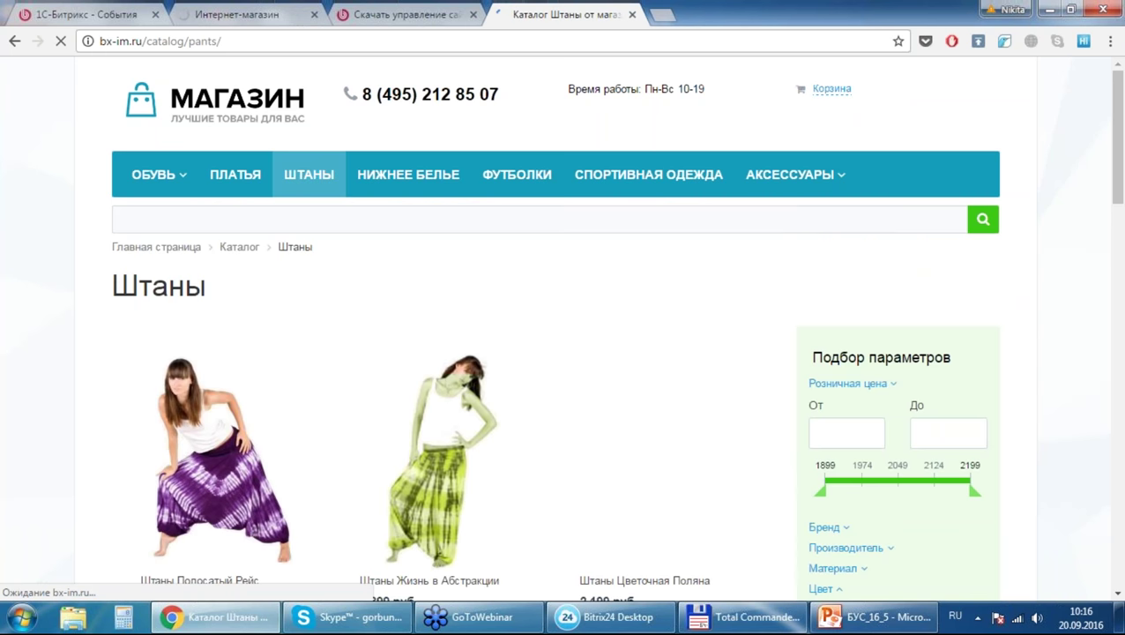
scroll(1044, 391, down, 2)
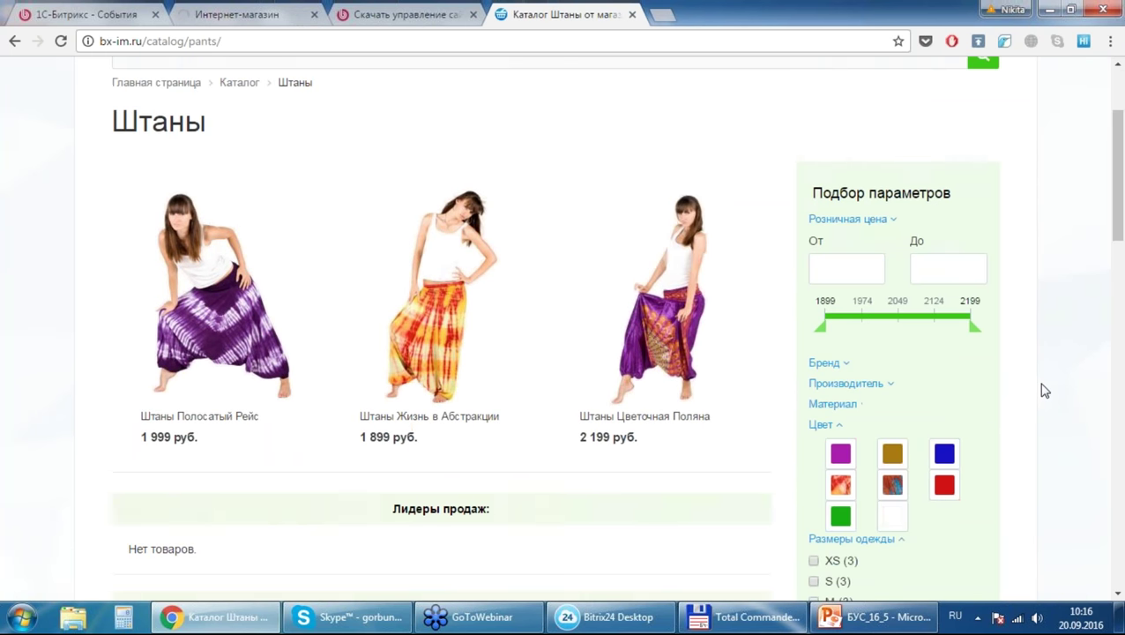
scroll(1044, 390, down, 2)
scroll(1044, 390, up, 3)
scroll(1044, 390, down, 1)
scroll(1045, 390, down, 2)
scroll(1045, 391, up, 2)
- Apply a 2000 maximum price and blue colour filter, then look over the single remaining result
drag(972, 329, 912, 344)
text(2000)
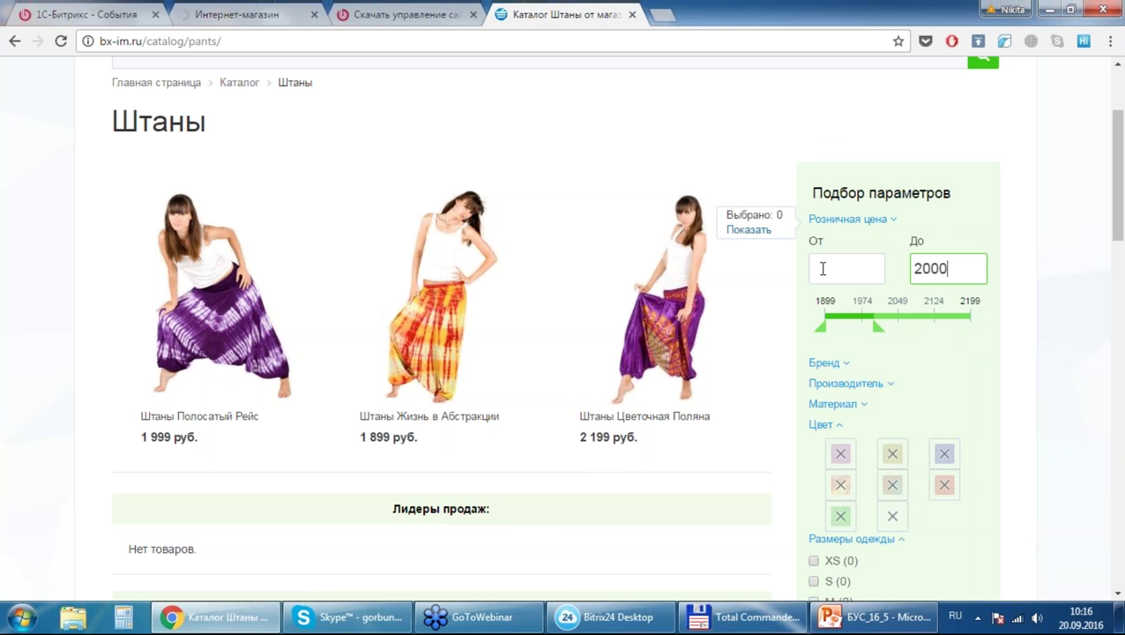
click(942, 453)
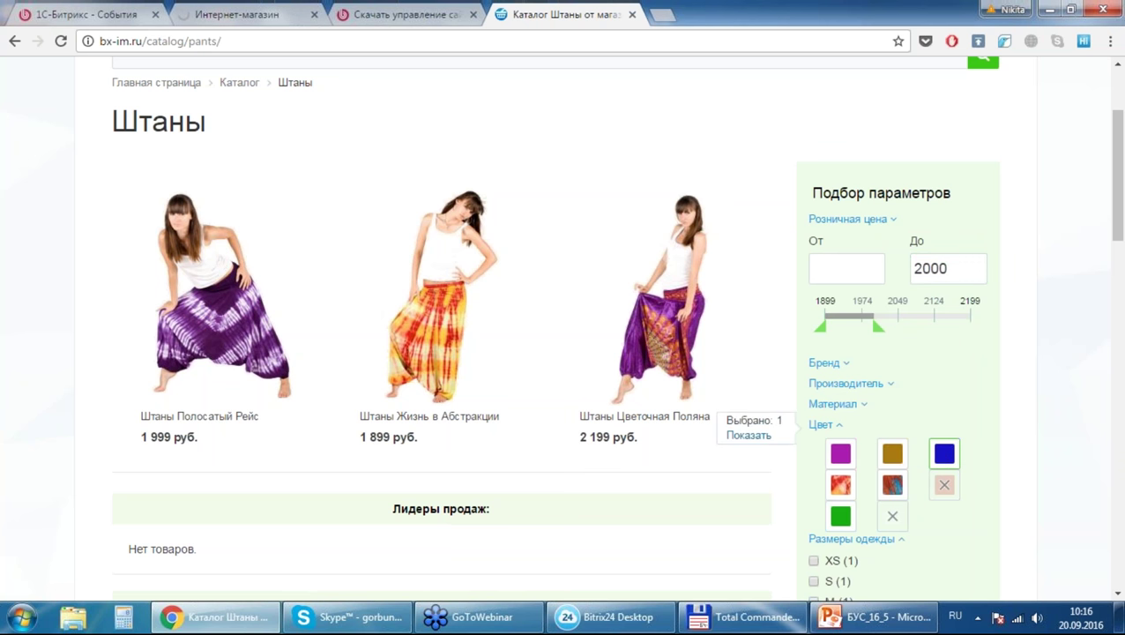
click(749, 434)
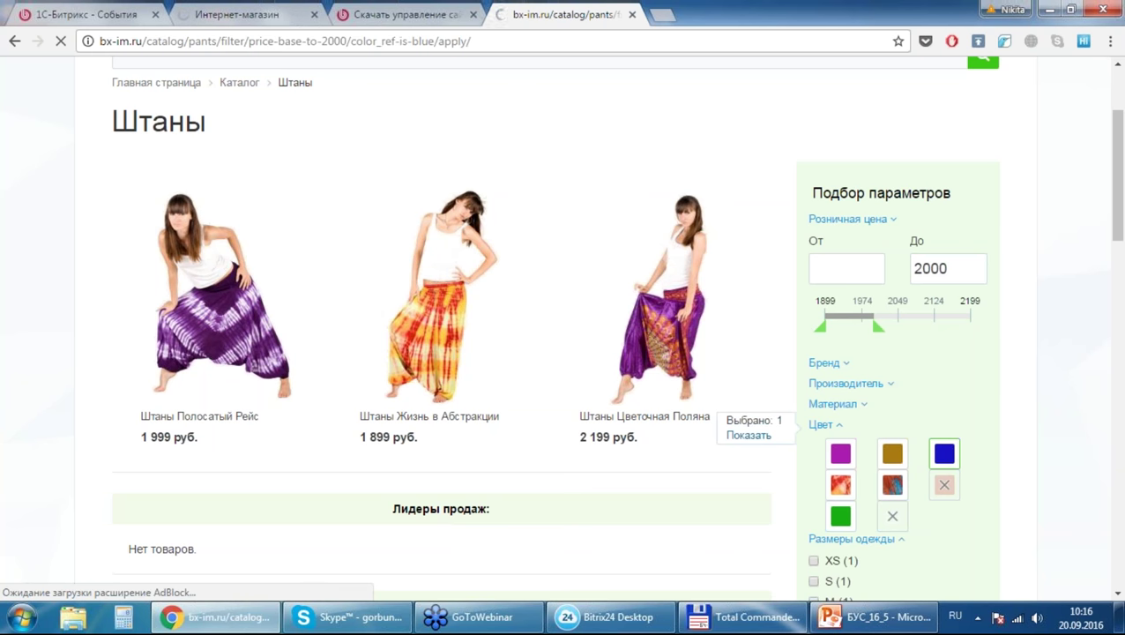
scroll(613, 326, down, 2)
mouse_move(284, 320)
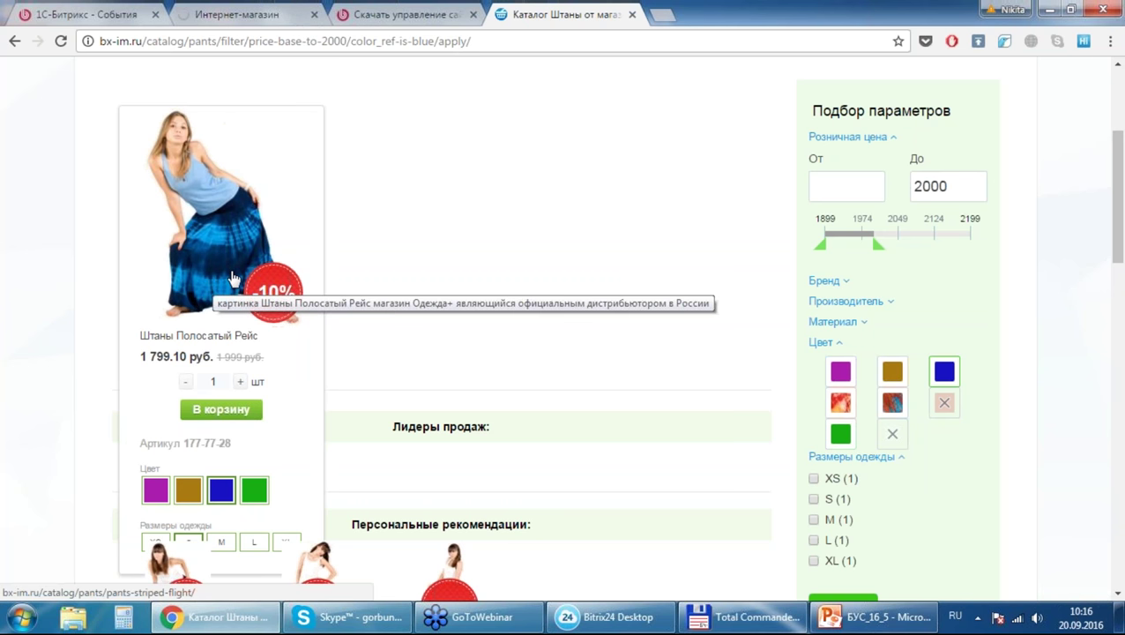
scroll(233, 279, down, 1)
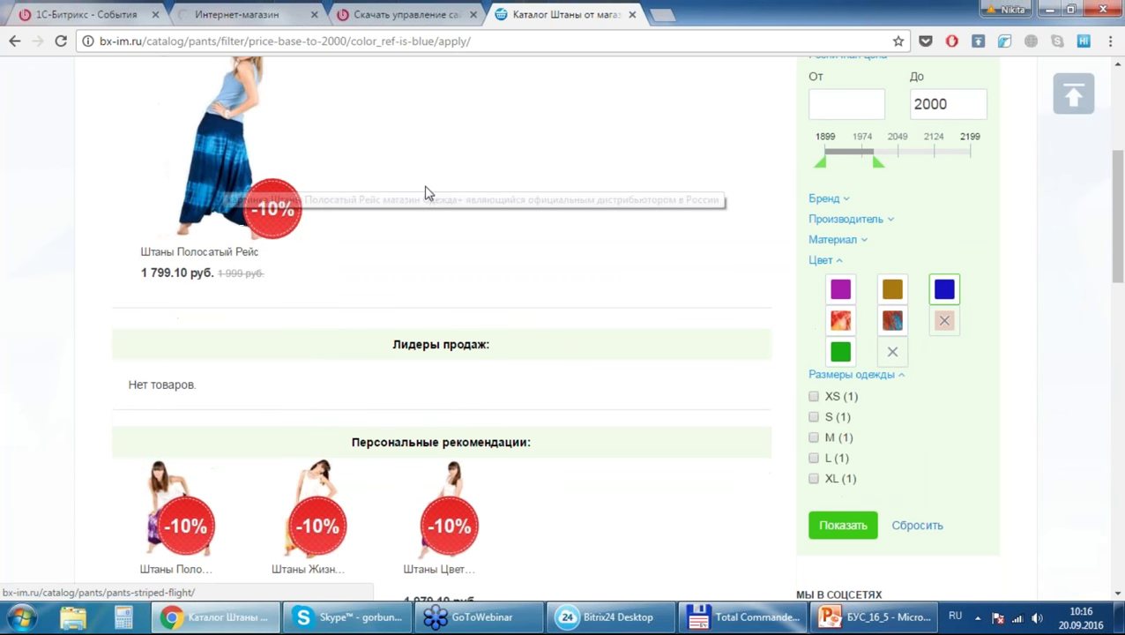
scroll(437, 203, up, 2)
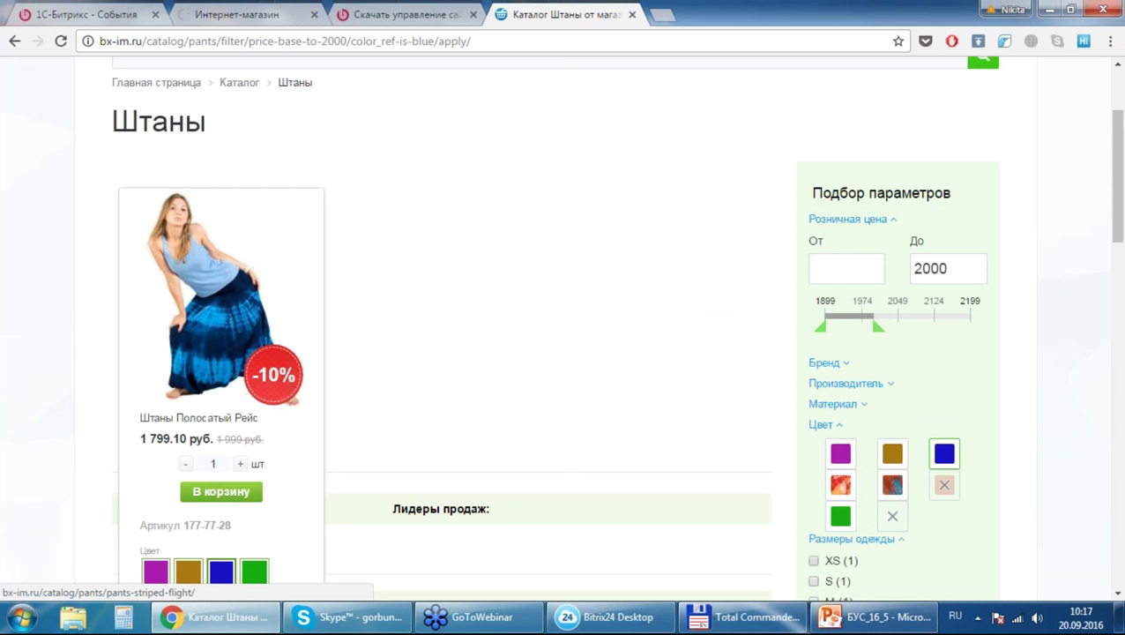
- Open Штаны Полосатый Рейс, review its details, and select the blue variant (article 177-77-26)
click(219, 304)
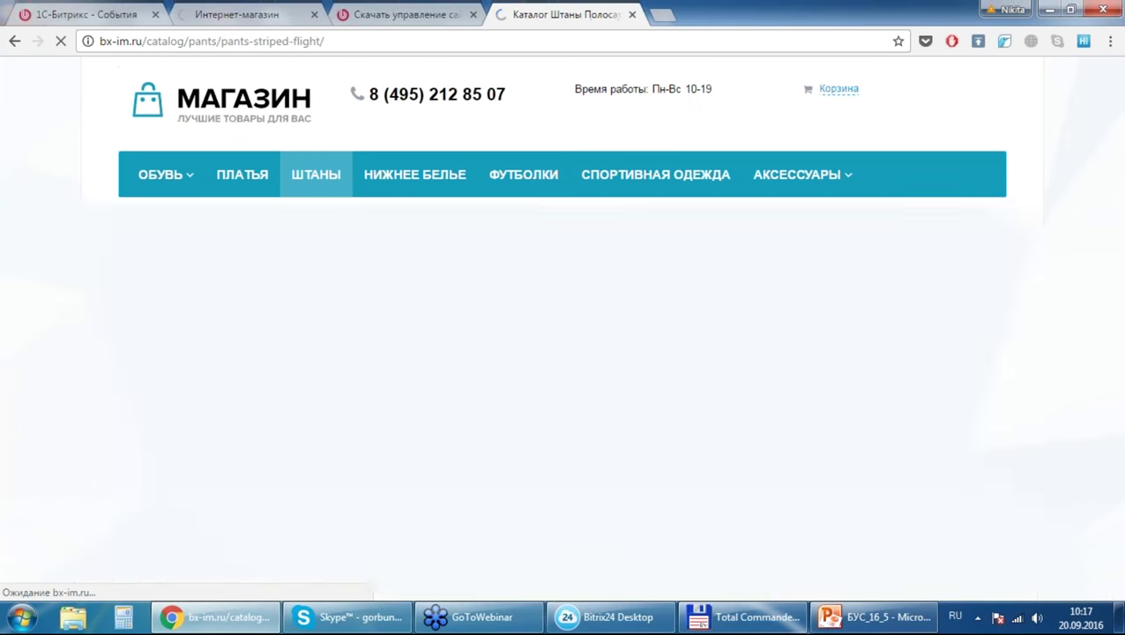
scroll(420, 319, down, 1)
scroll(563, 335, down, 3)
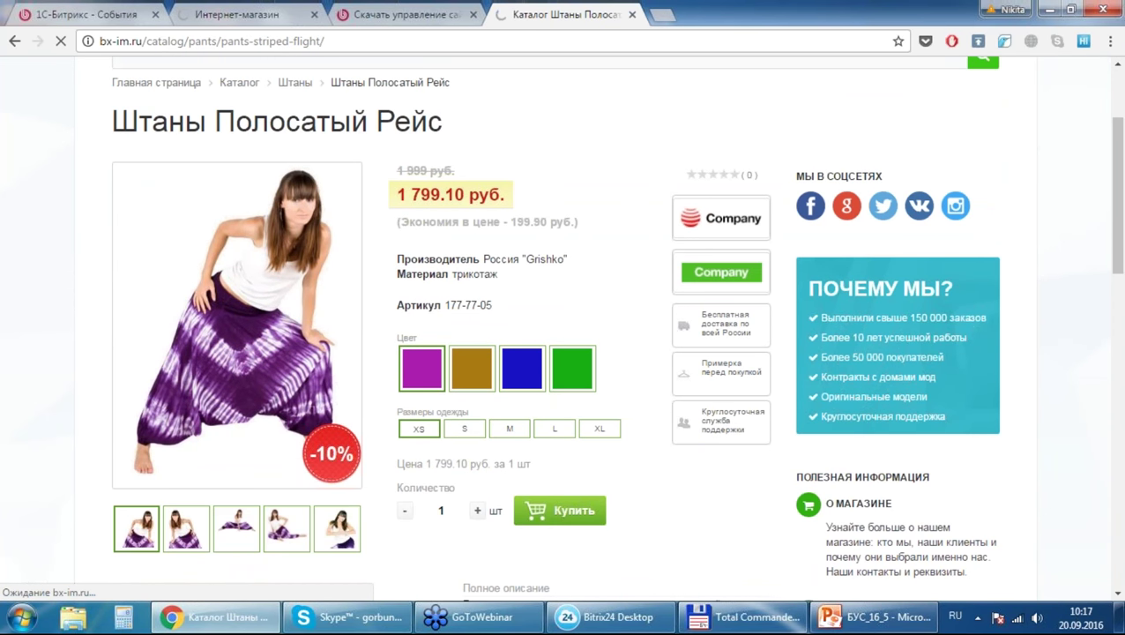
scroll(563, 335, down, 5)
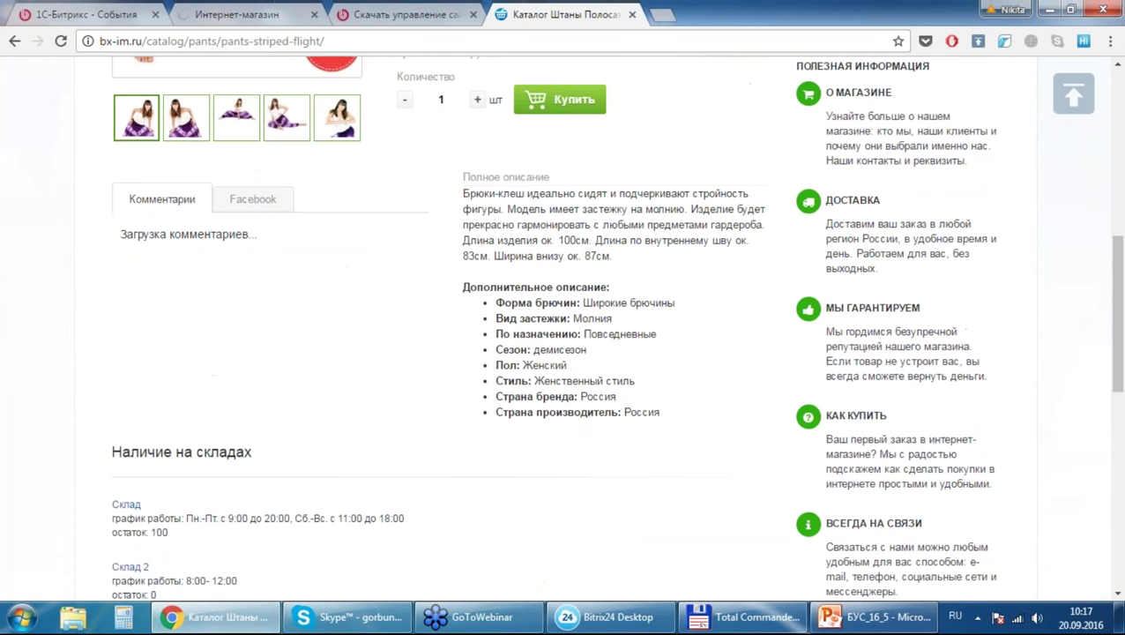
scroll(494, 381, up, 6)
scroll(562, 335, down, 3)
scroll(563, 335, up, 1)
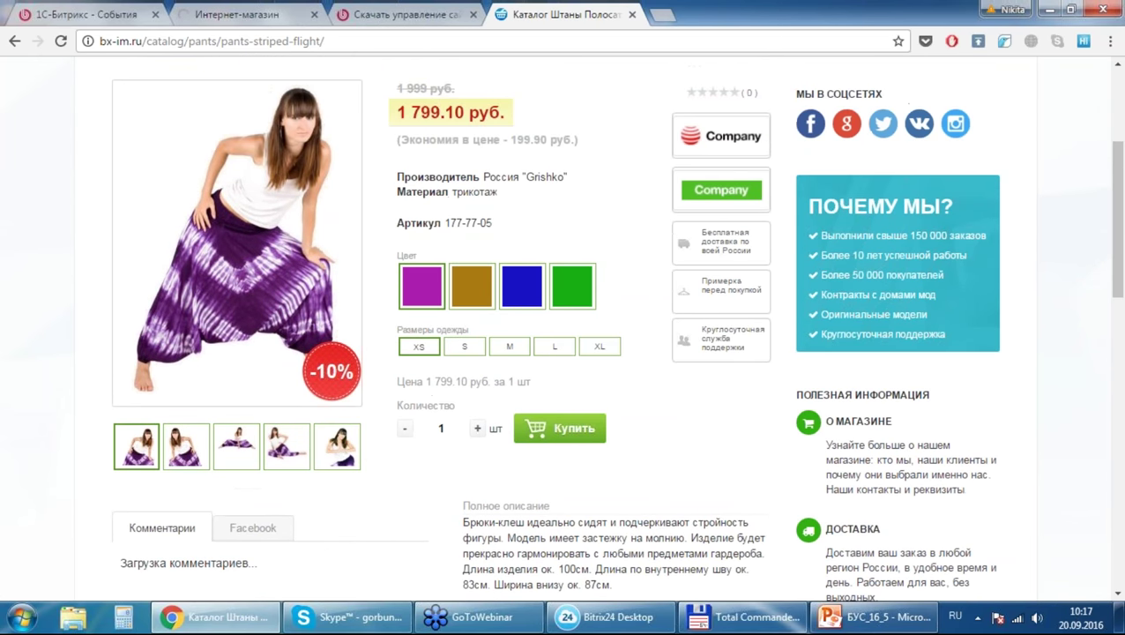
click(522, 286)
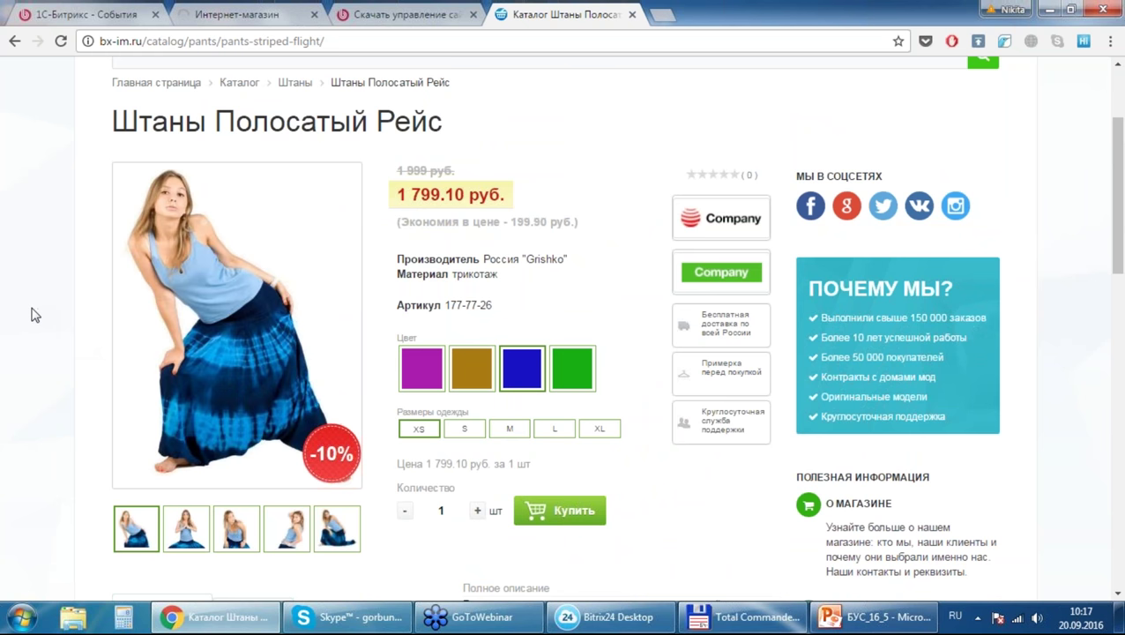
- View the product's second and third photos and show its Facebook comments
scroll(33, 315, down, 1)
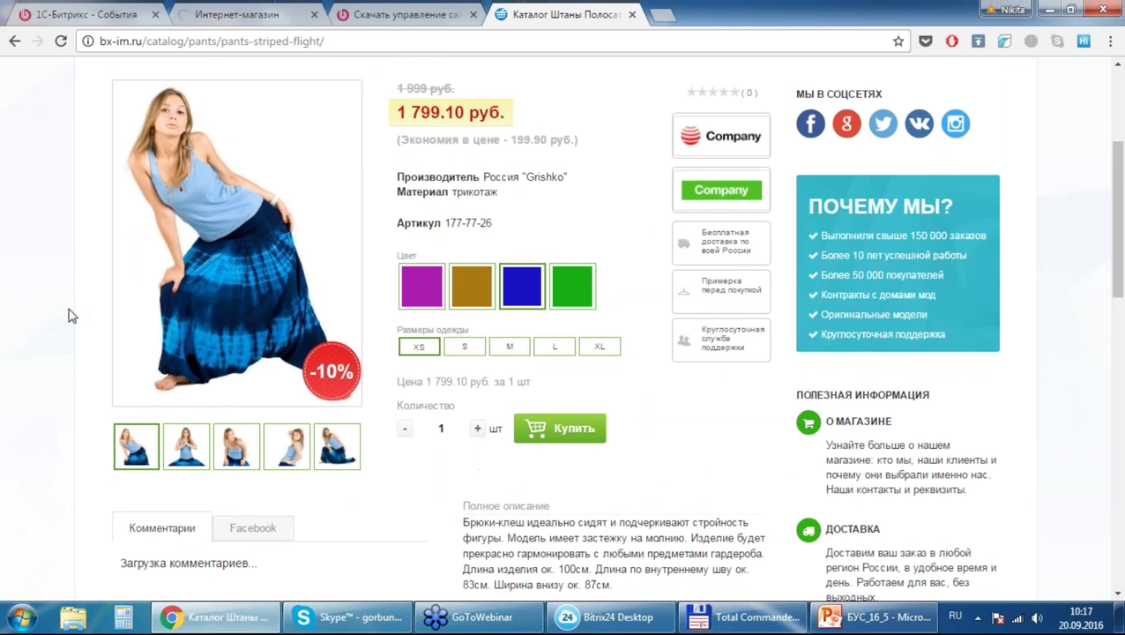
scroll(101, 314, down, 1)
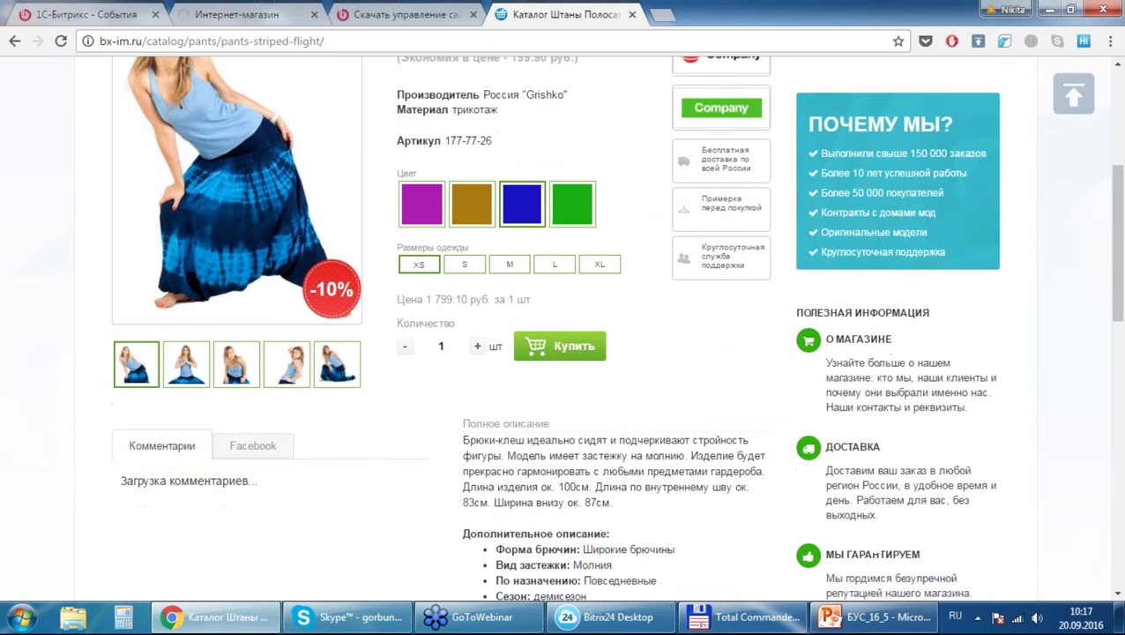
click(187, 371)
click(240, 371)
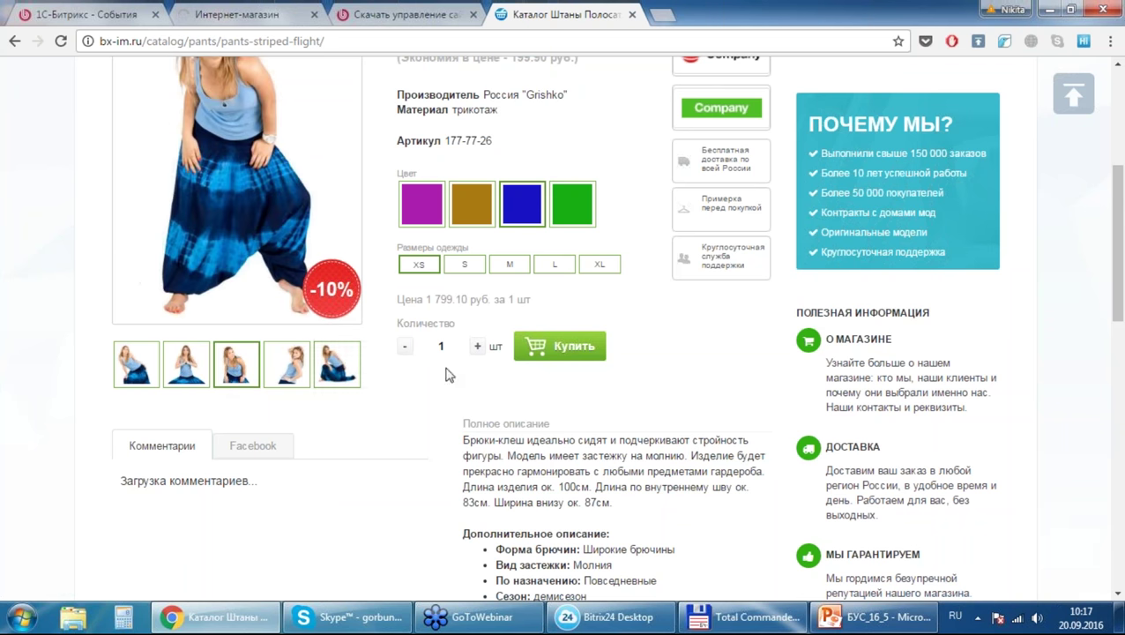
scroll(364, 529, down, 1)
scroll(324, 496, down, 3)
scroll(324, 497, up, 3)
scroll(291, 352, down, 1)
click(286, 282)
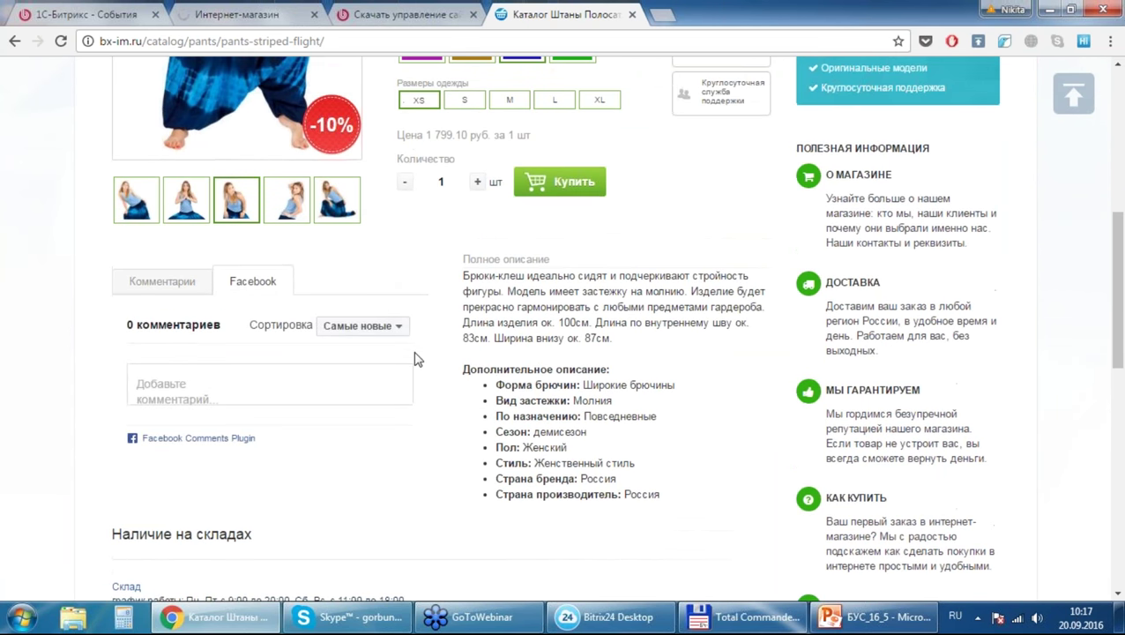
scroll(529, 316, down, 4)
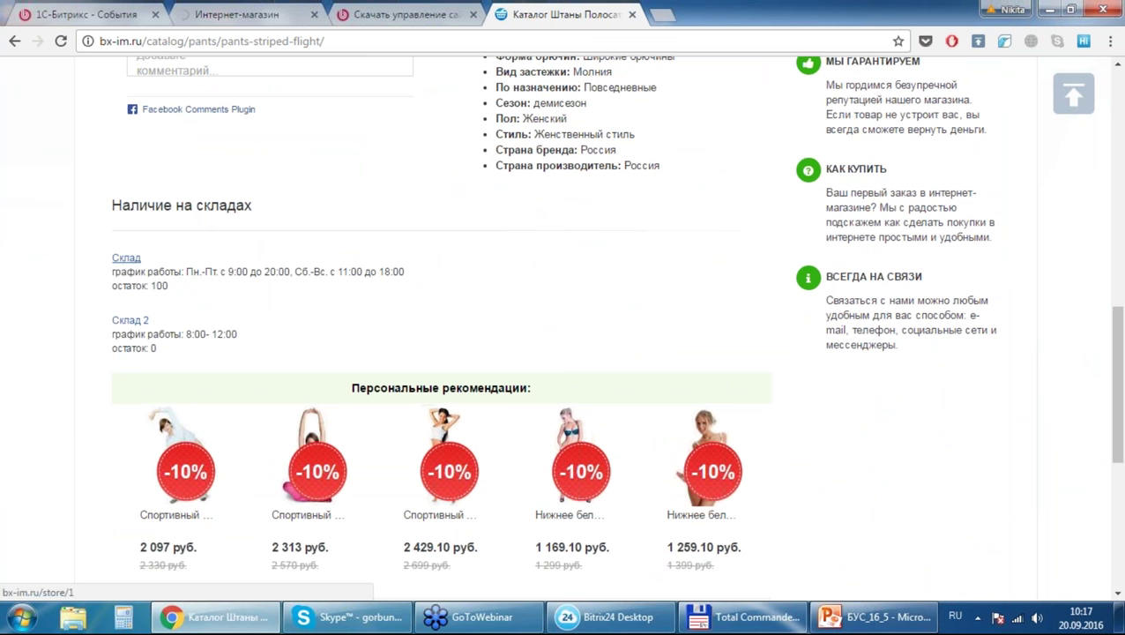
- Review the warehouse stock details and page footer, then check the installer tab's progress
drag(169, 272, 435, 270)
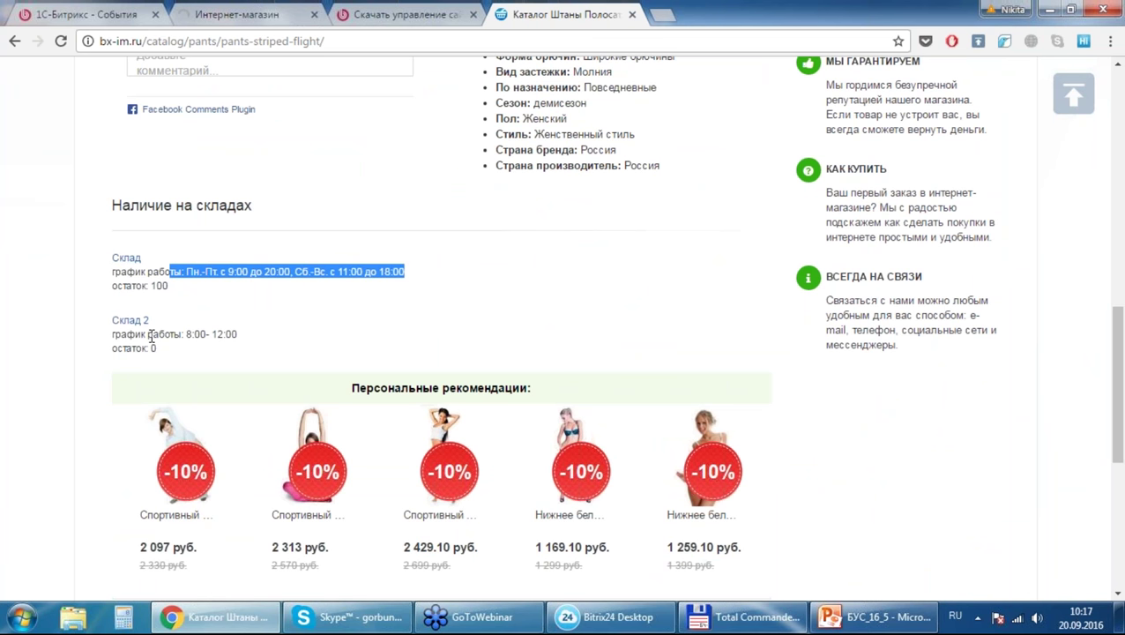
drag(151, 348, 136, 348)
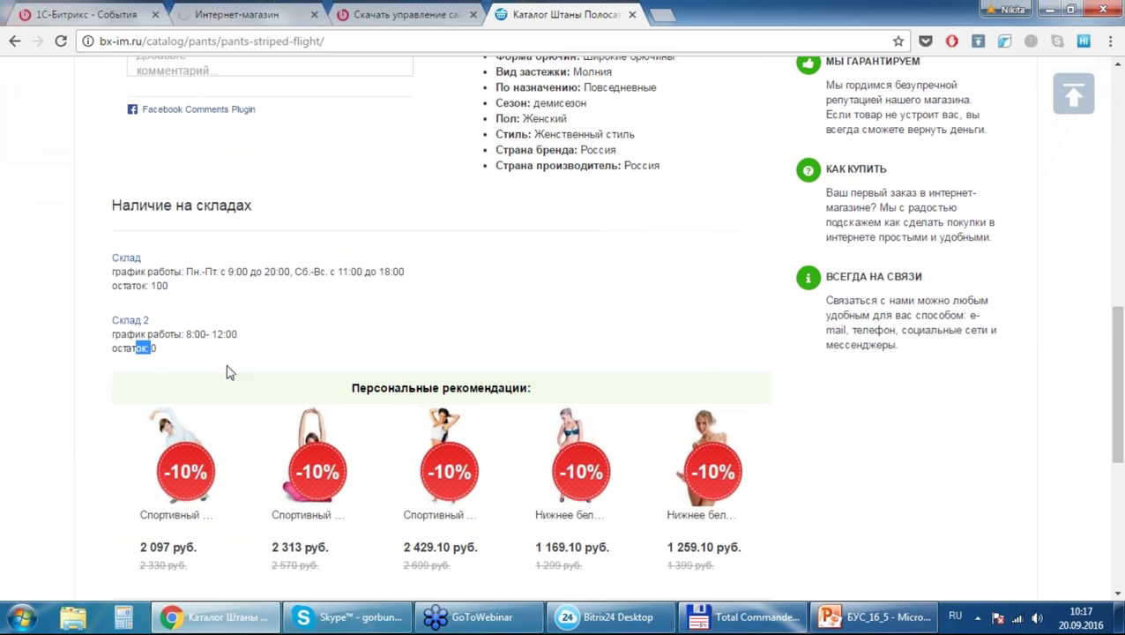
scroll(201, 371, down, 2)
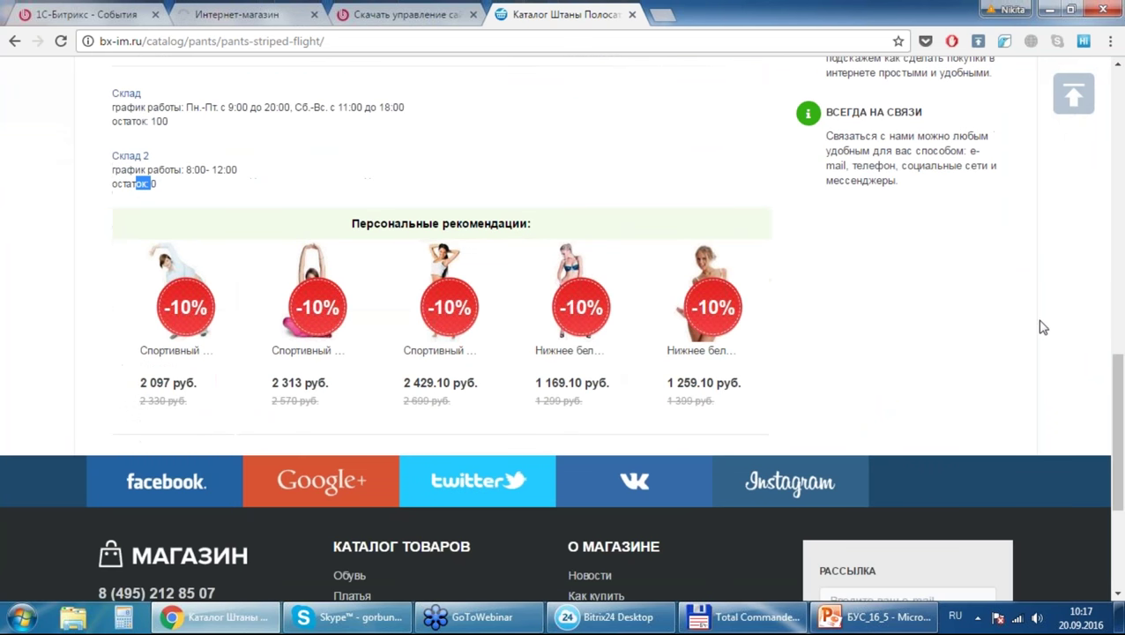
scroll(1019, 402, up, 4)
scroll(1020, 403, up, 7)
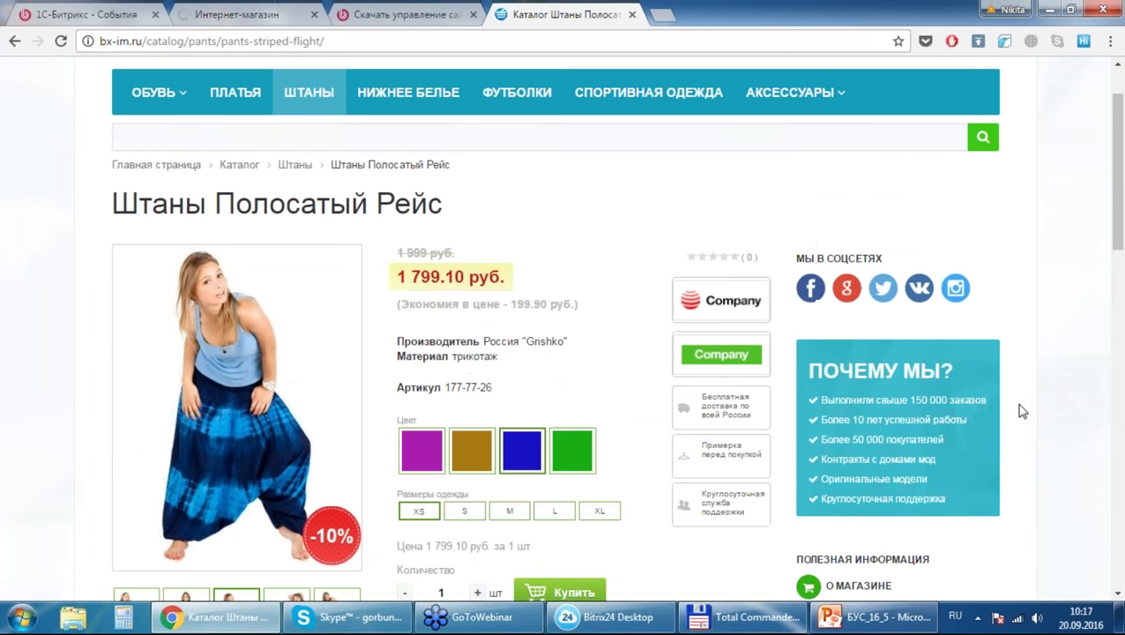
key(End)
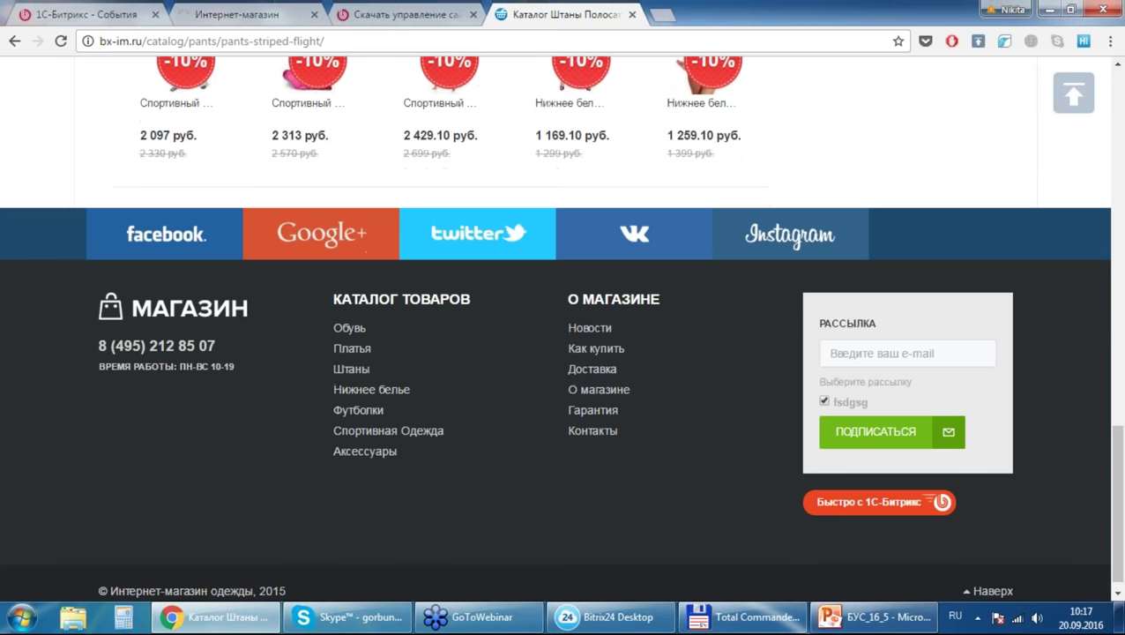
scroll(4, 394, up, 9)
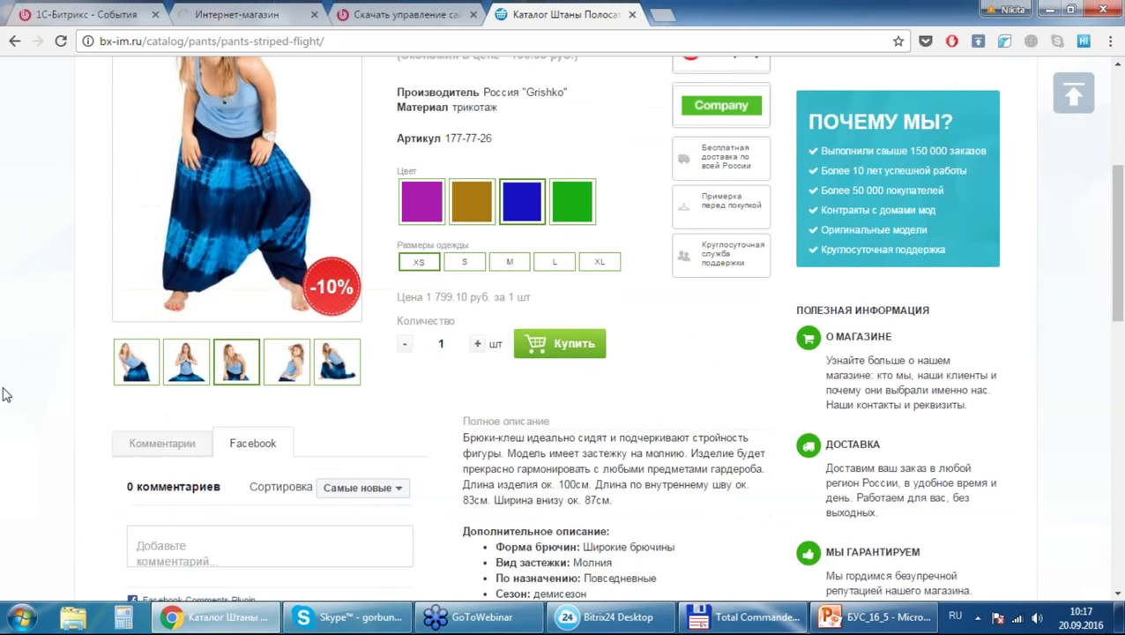
scroll(4, 394, up, 4)
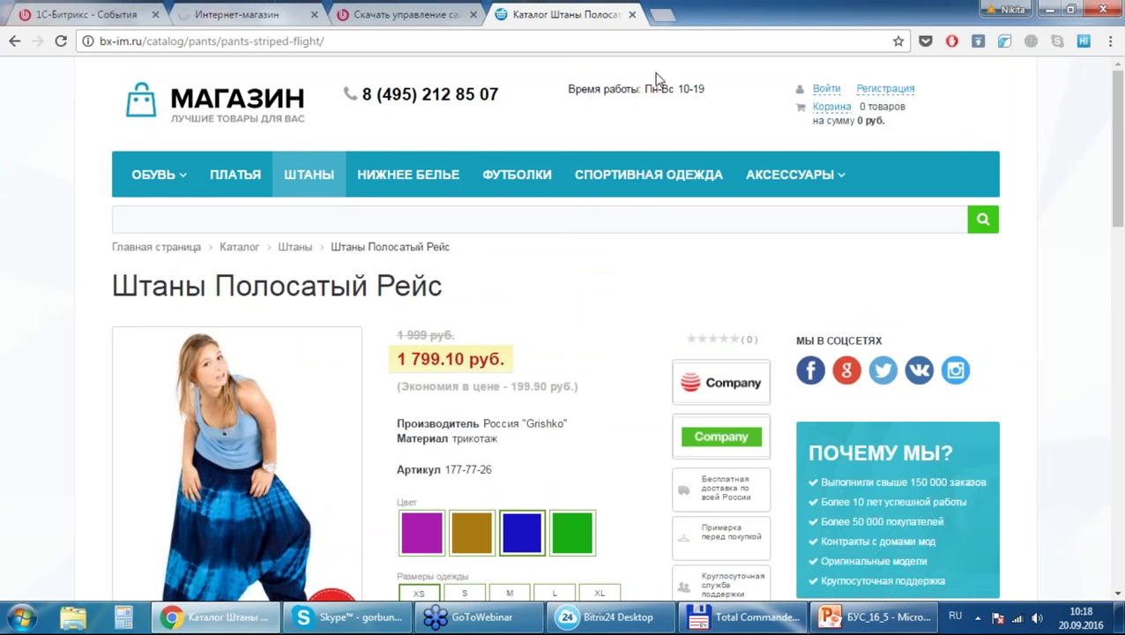
click(141, 12)
click(219, 7)
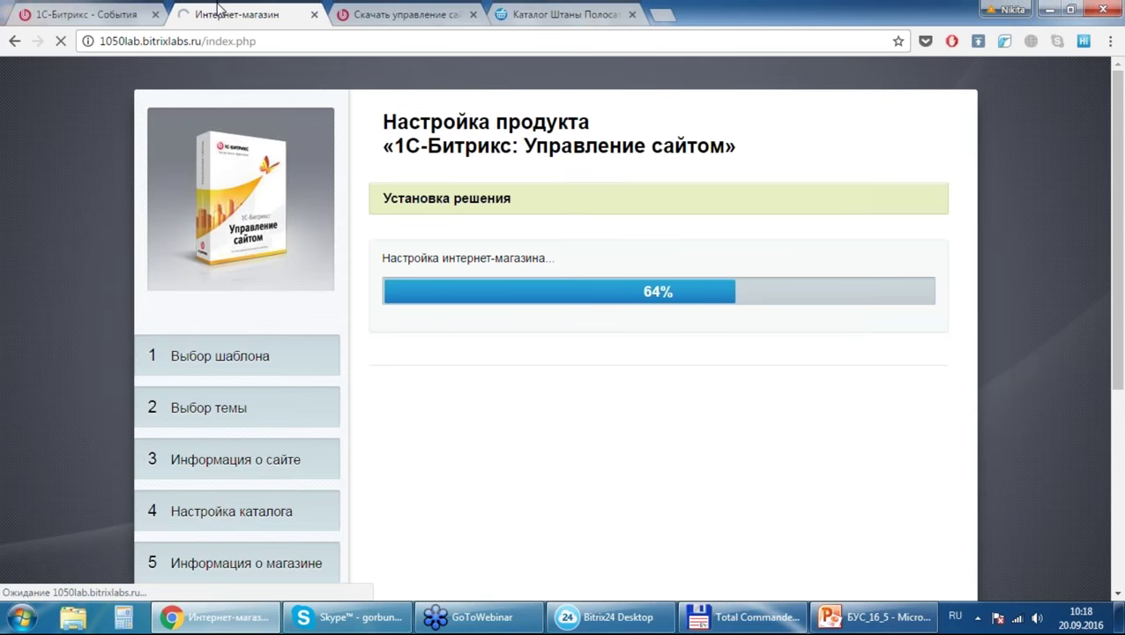
click(542, 7)
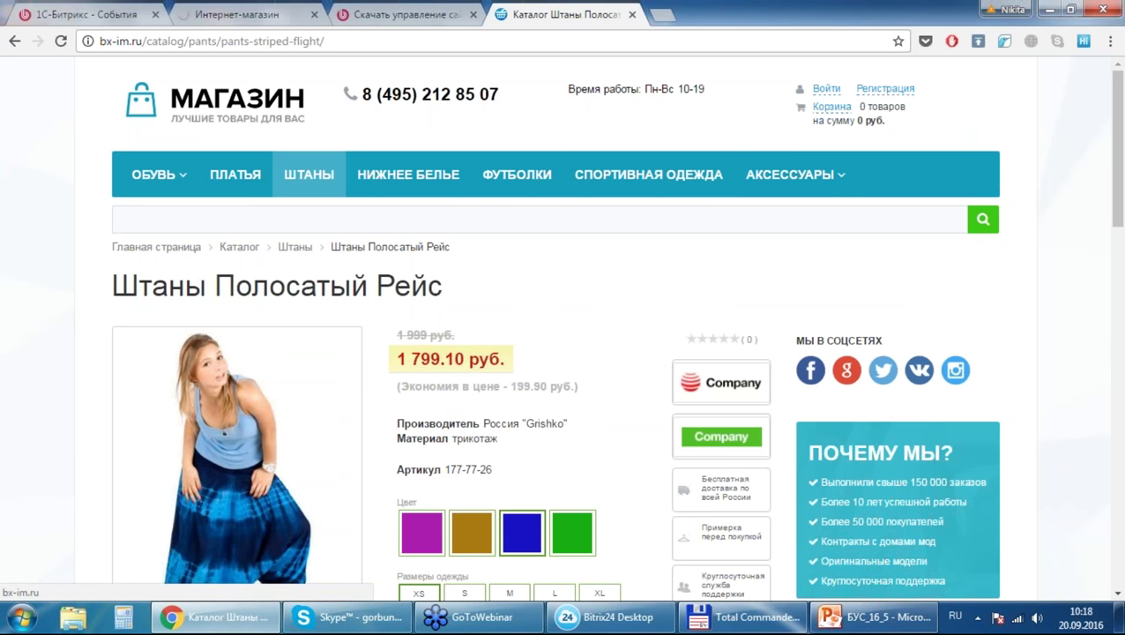
scroll(542, 202, down, 4)
- Buy Штаны Полосатый Рейс and set its cart entry to brown, size M, after trying other sizes
click(589, 353)
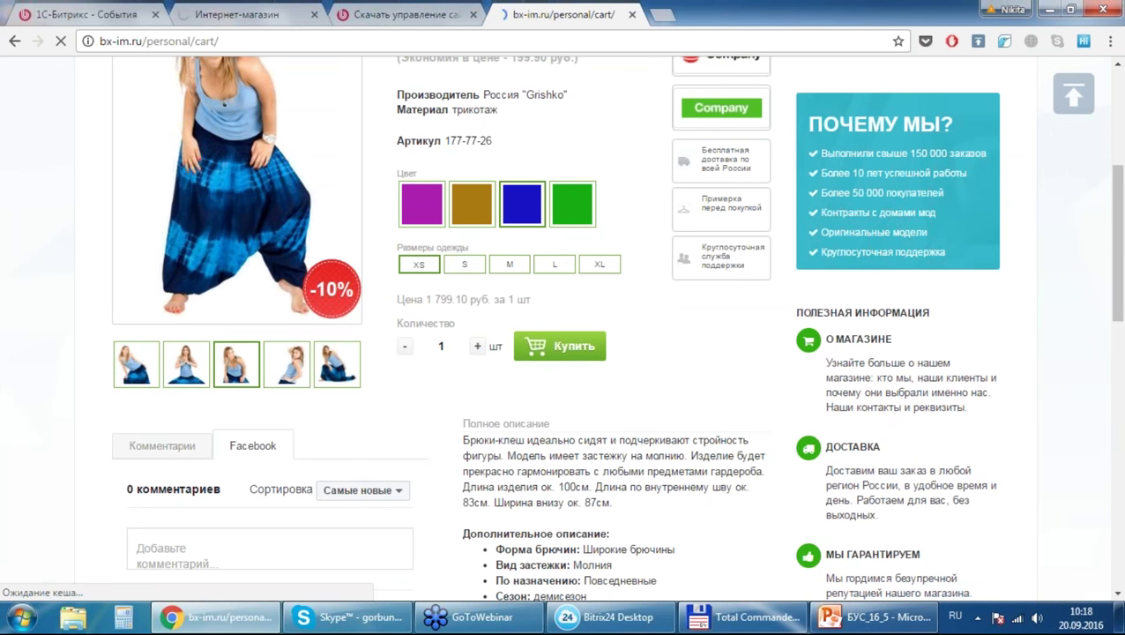
scroll(631, 263, down, 2)
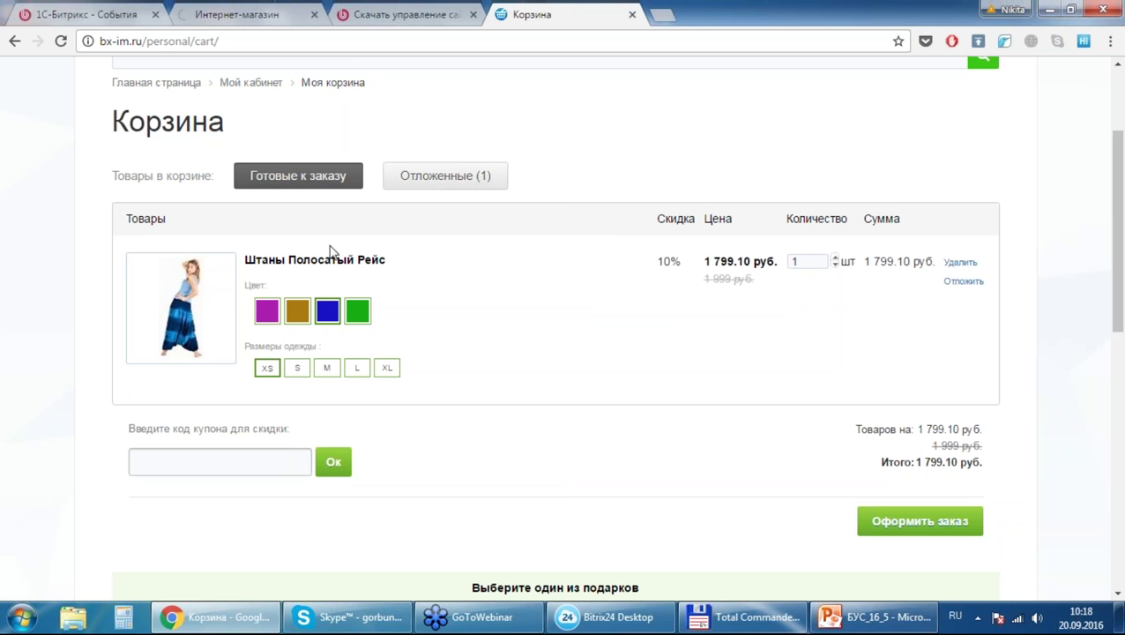
click(299, 315)
click(324, 370)
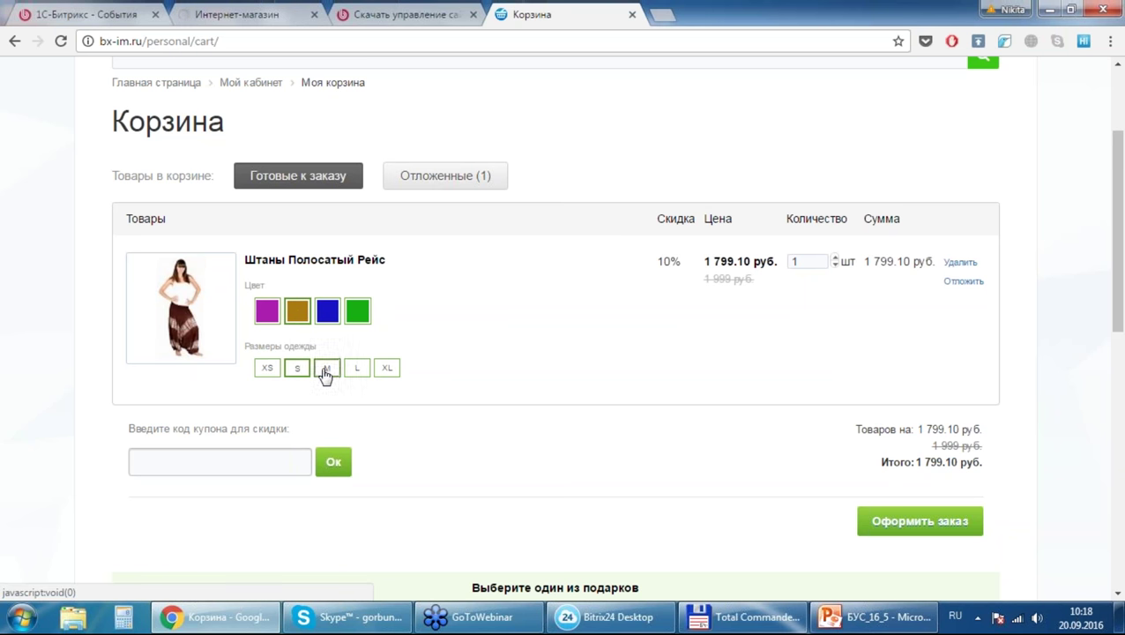
click(269, 375)
click(296, 373)
click(326, 375)
click(357, 372)
click(326, 375)
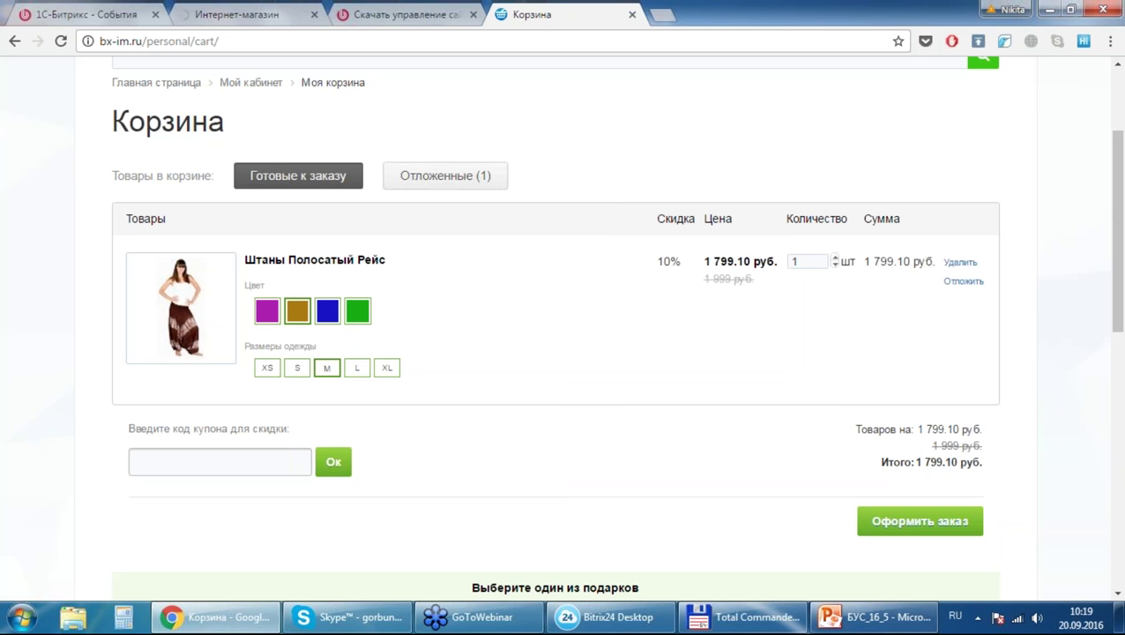
- Add the Платье Весенняя Легкость dress from Отложенные (1) to the order, then review the 4 498.20 руб. cart
click(417, 185)
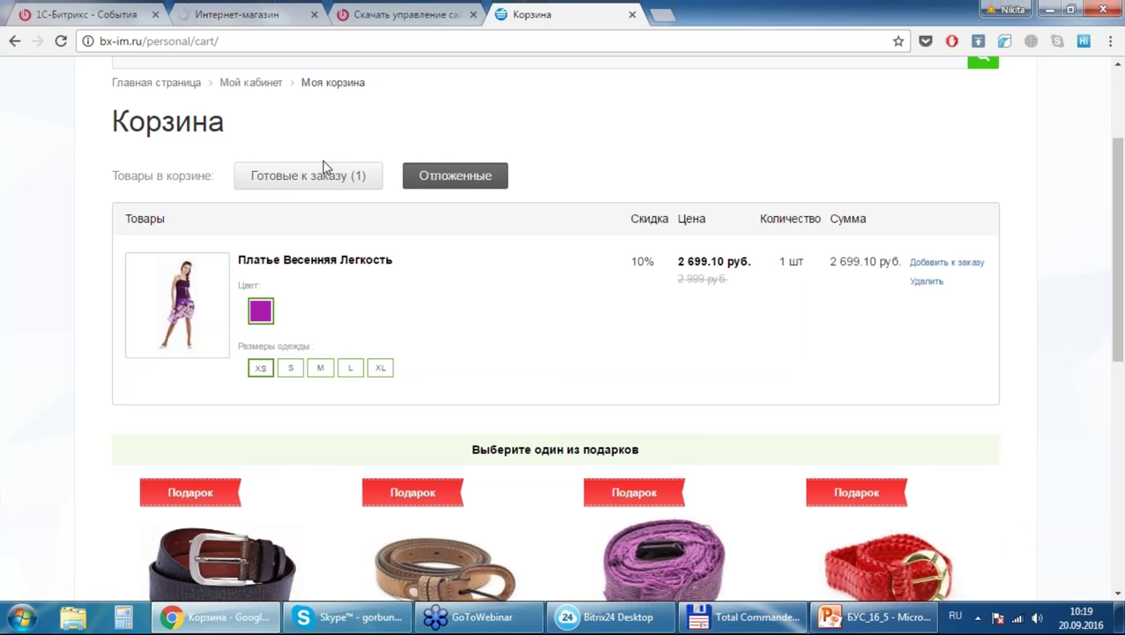
click(947, 261)
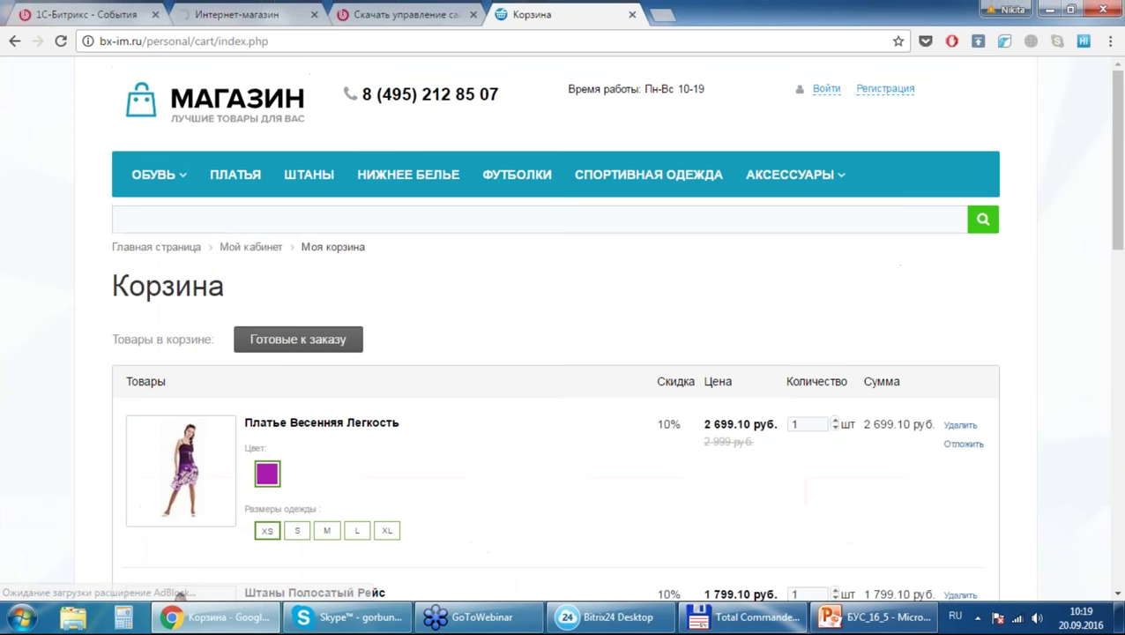
scroll(522, 327, down, 3)
scroll(521, 328, down, 2)
scroll(520, 327, up, 2)
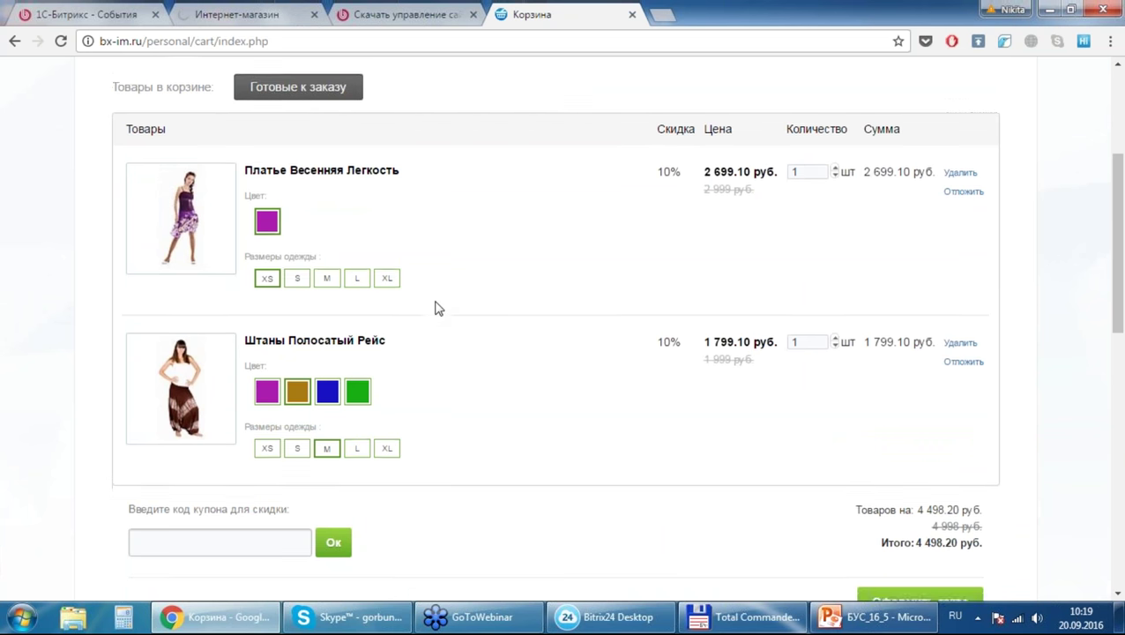
scroll(438, 307, down, 1)
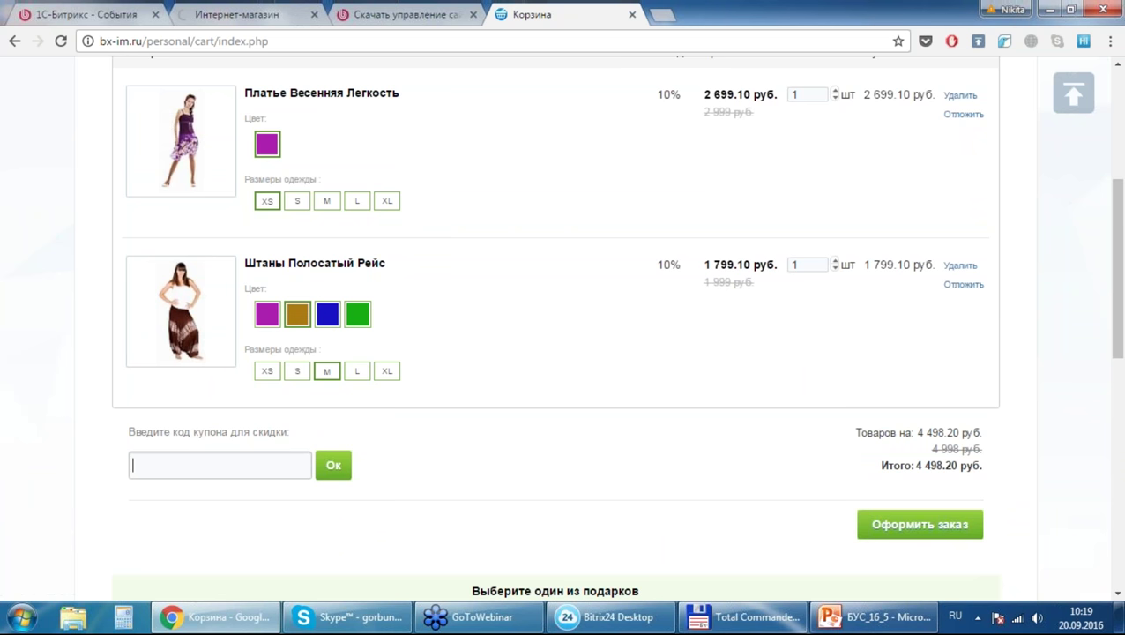
scroll(560, 382, up, 2)
scroll(631, 284, down, 1)
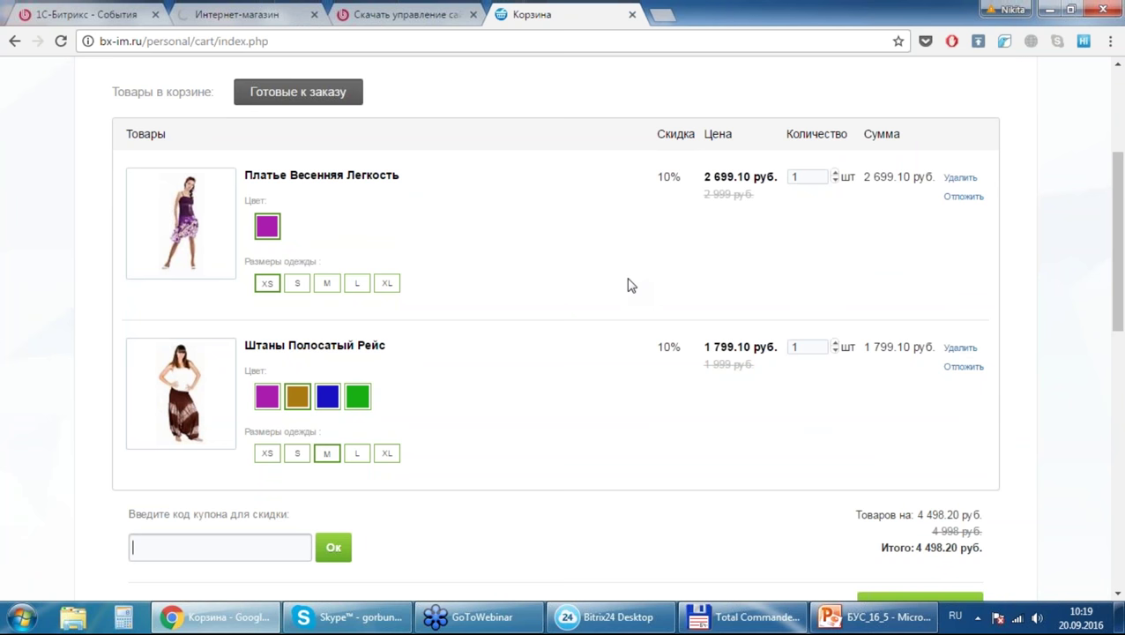
scroll(630, 284, down, 1)
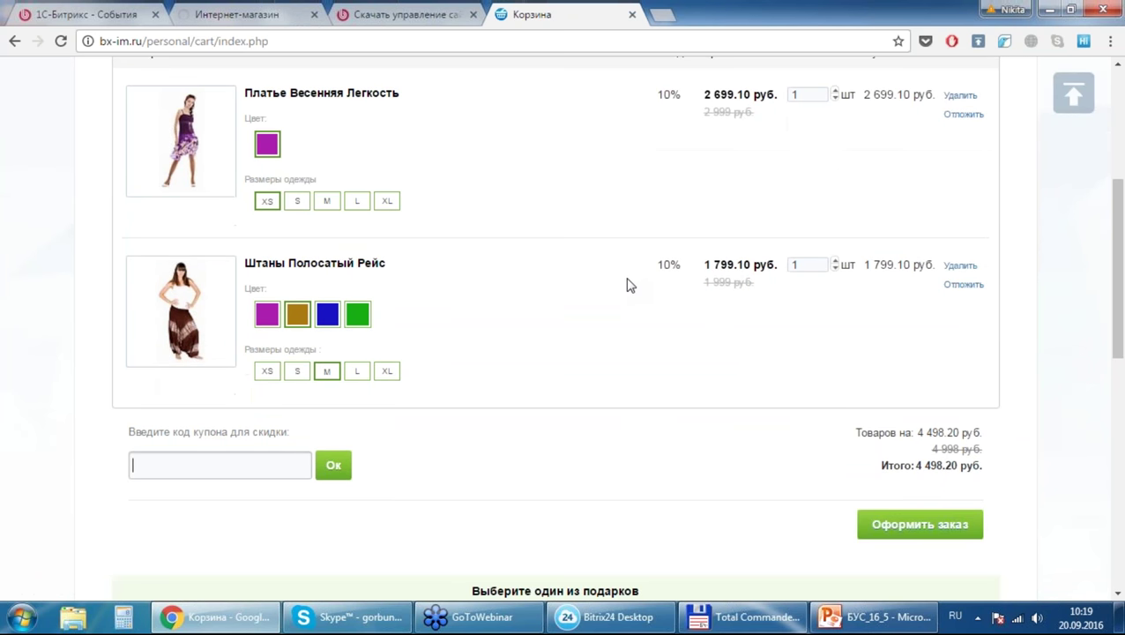
- Open the Ремень Класика gift from the gifts section and buy it at 0 руб
scroll(630, 284, down, 1)
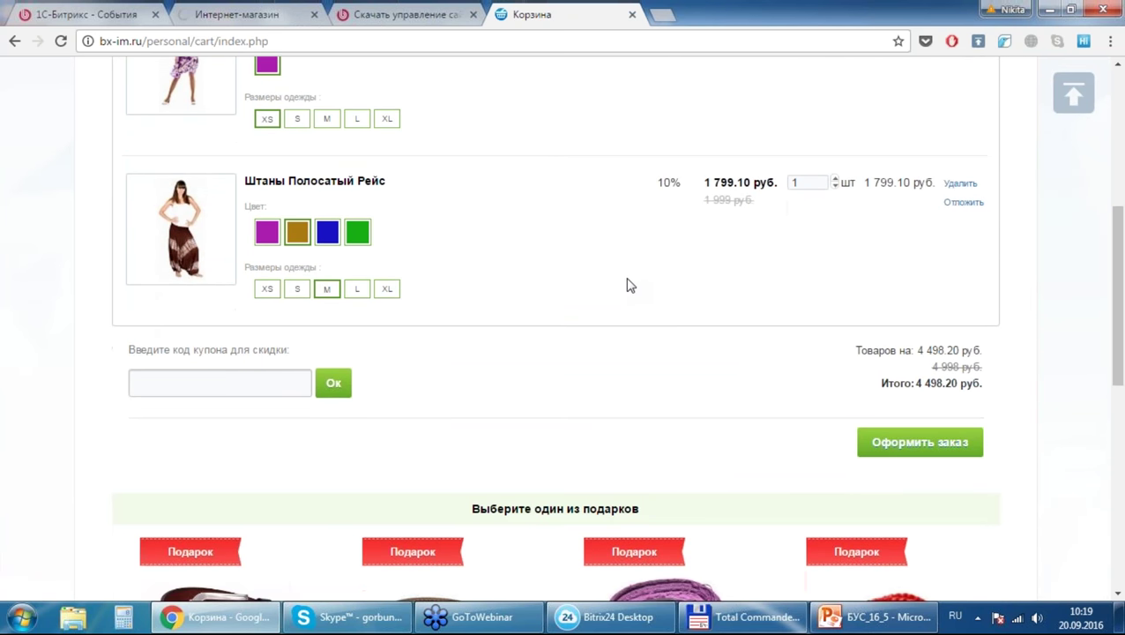
scroll(629, 284, down, 2)
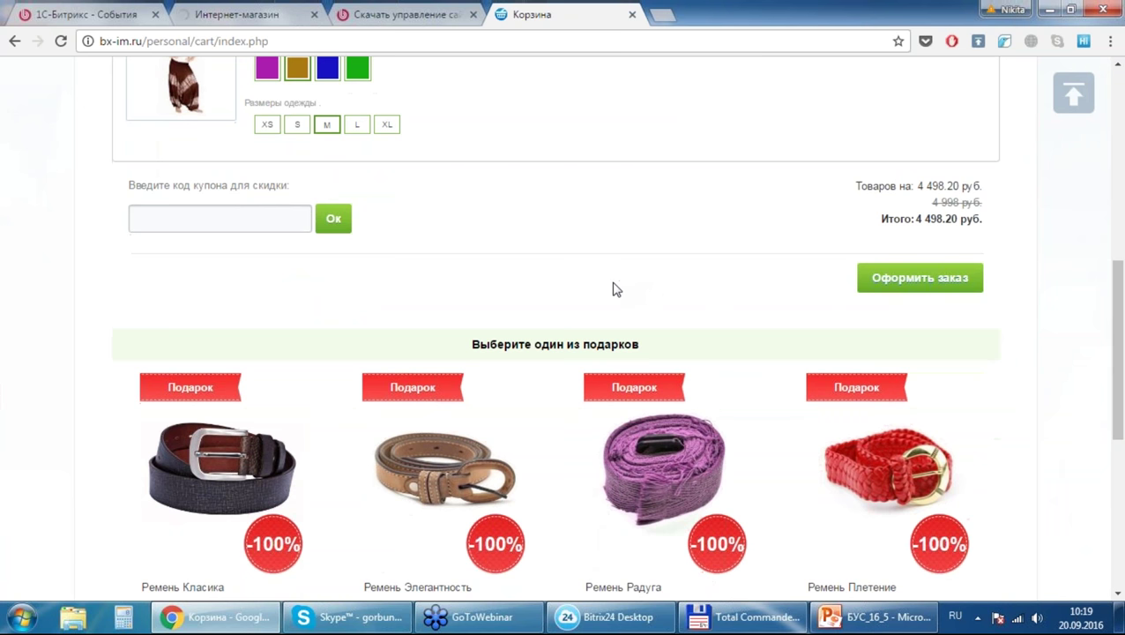
scroll(600, 291, down, 1)
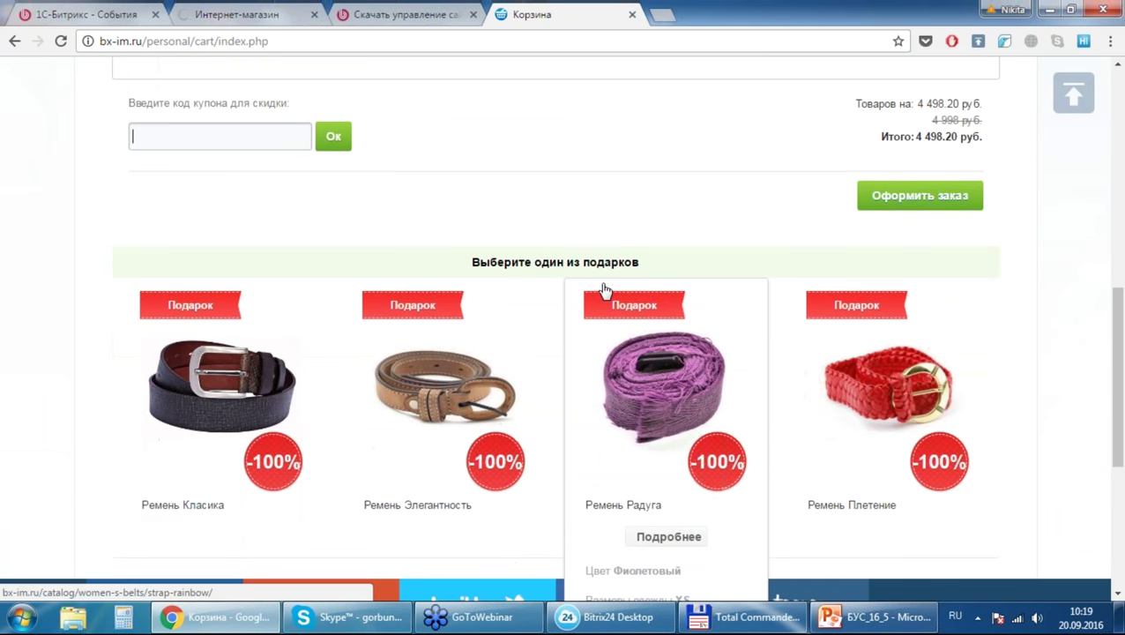
scroll(532, 232, down, 2)
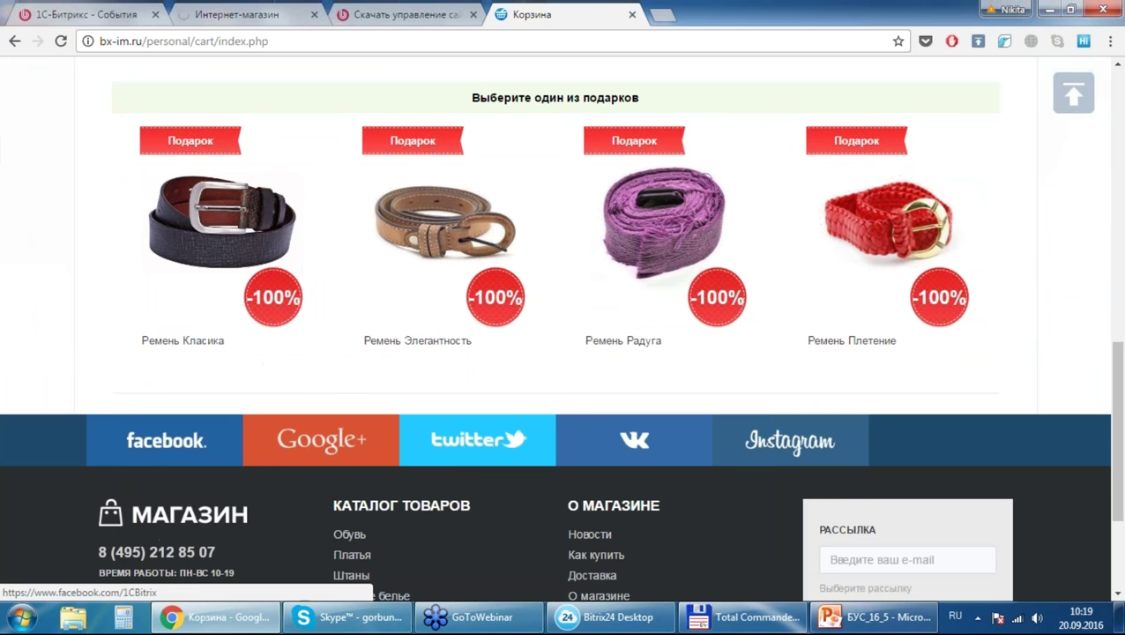
click(201, 301)
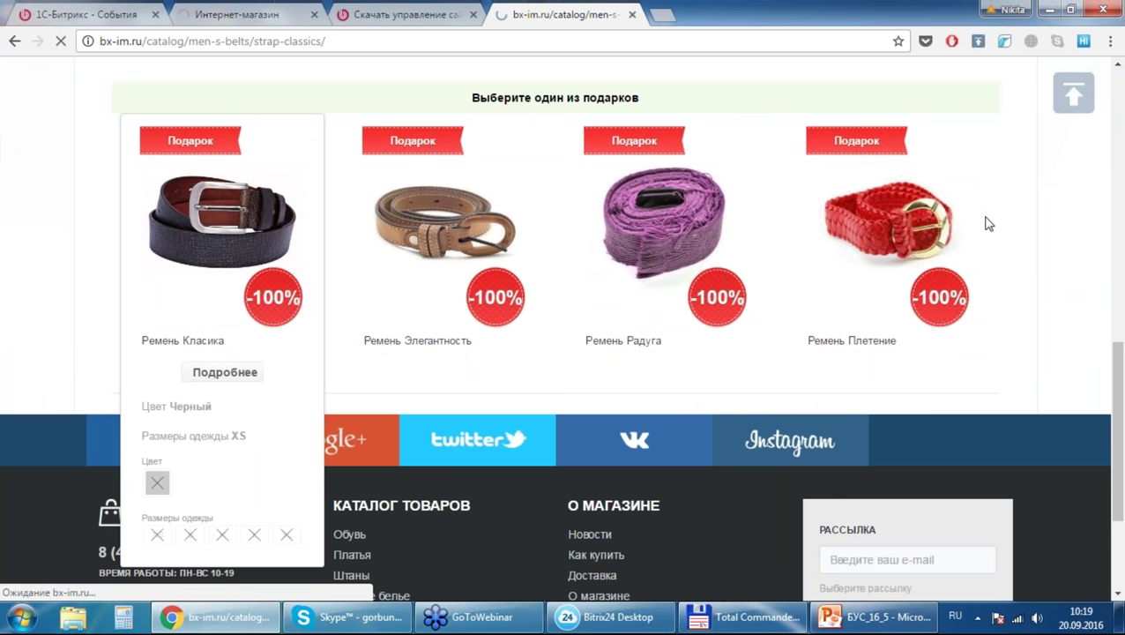
scroll(490, 401, down, 4)
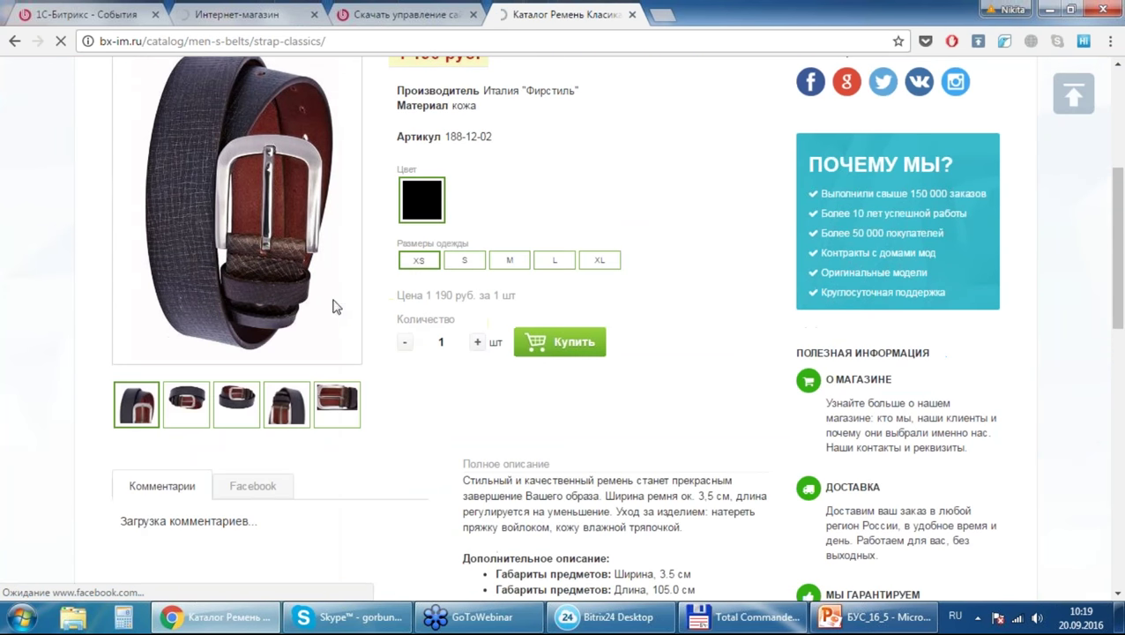
click(573, 346)
scroll(537, 341, down, 4)
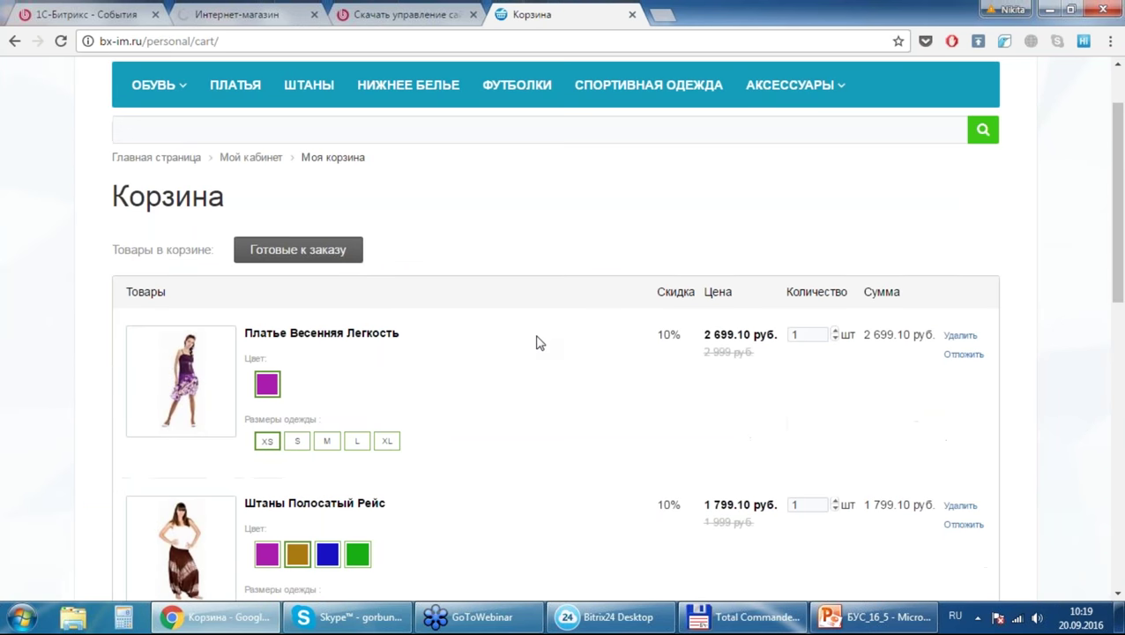
scroll(524, 331, down, 4)
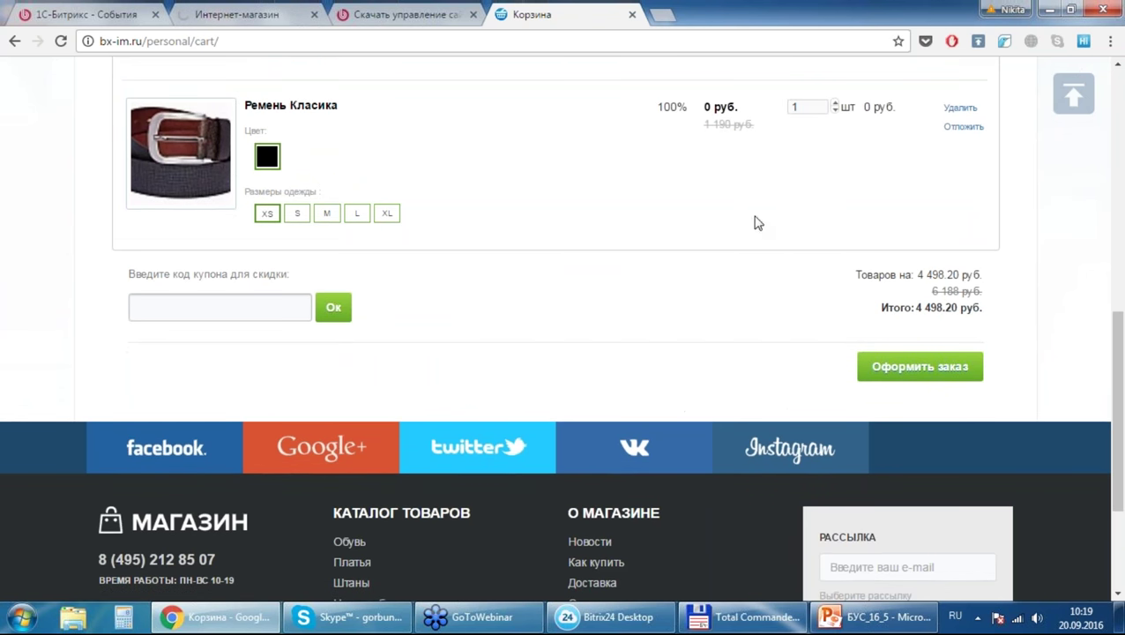
scroll(555, 335, up, 3)
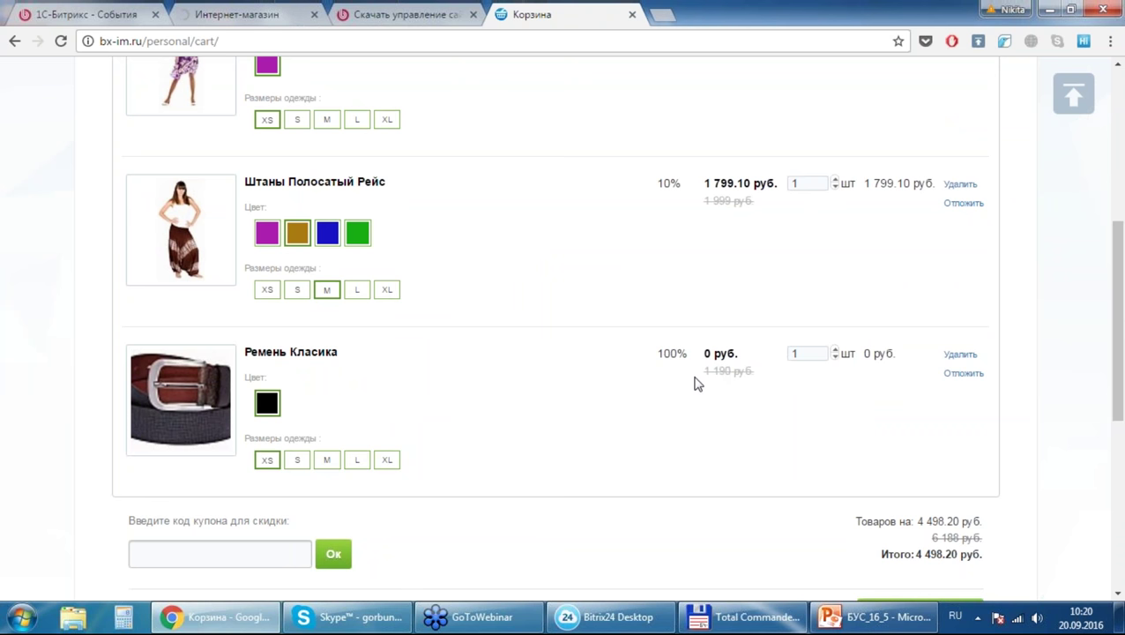
scroll(697, 383, down, 2)
- Proceed to checkout and review the 4 998.20 руб. order, leaving the coupon field empty
click(942, 450)
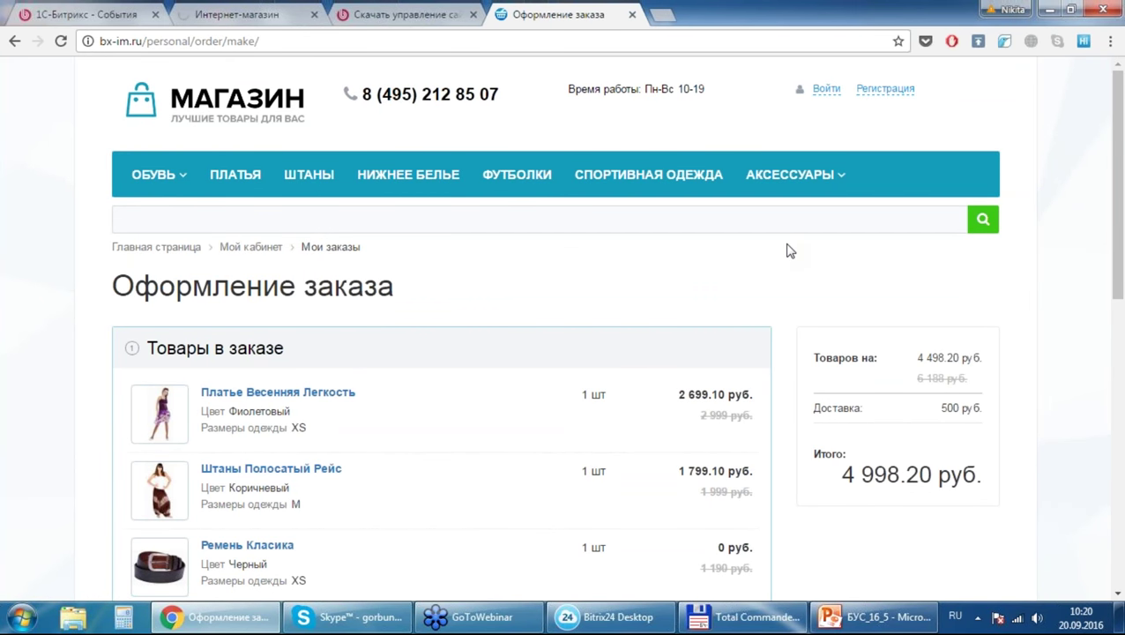
scroll(790, 252, down, 1)
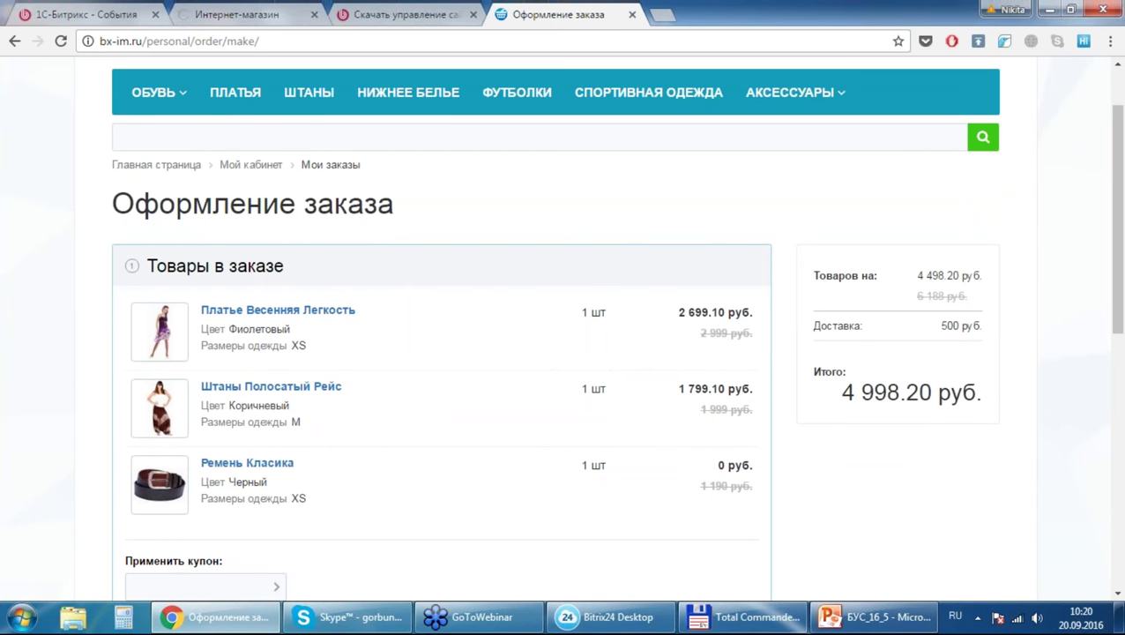
scroll(562, 335, down, 2)
scroll(425, 335, down, 2)
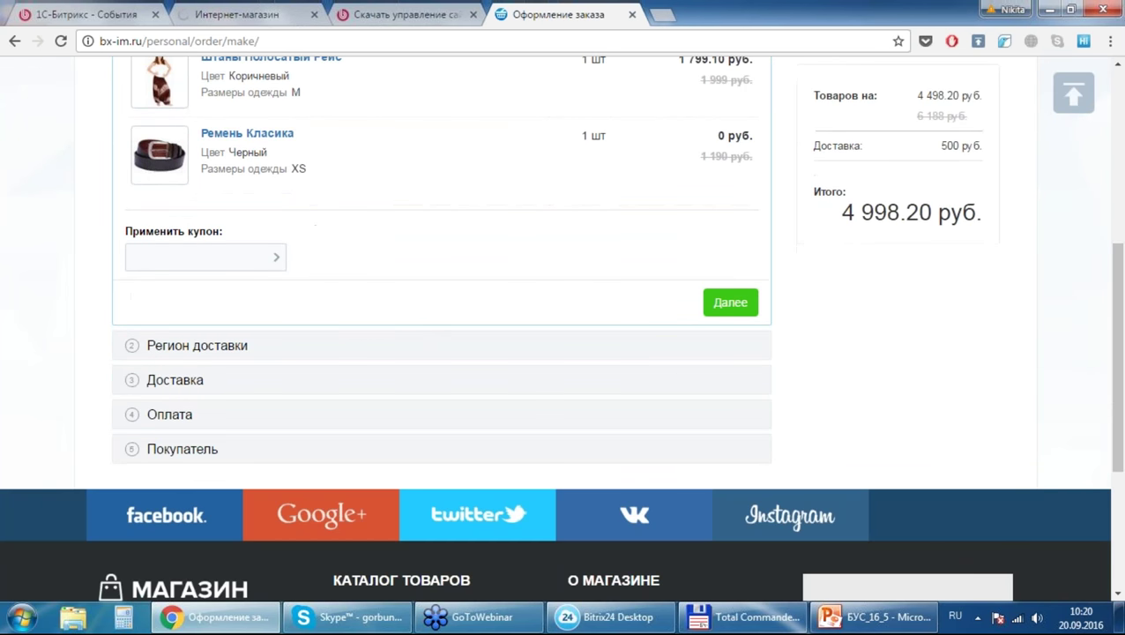
scroll(221, 300, up, 1)
click(216, 338)
scroll(575, 349, down, 2)
click(151, 266)
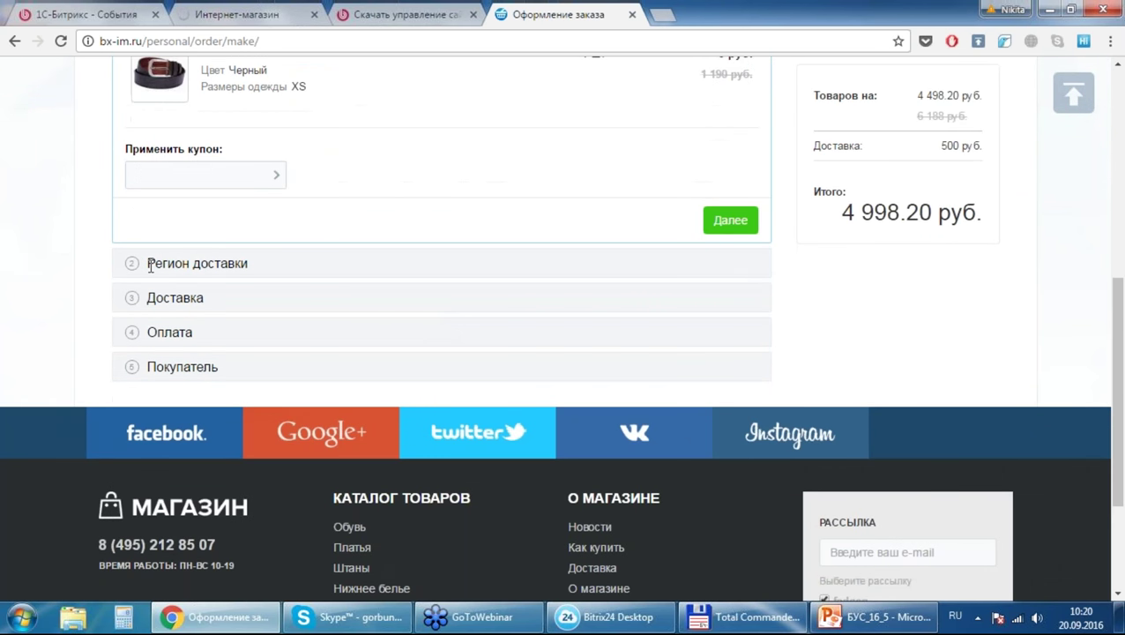
scroll(788, 267, up, 4)
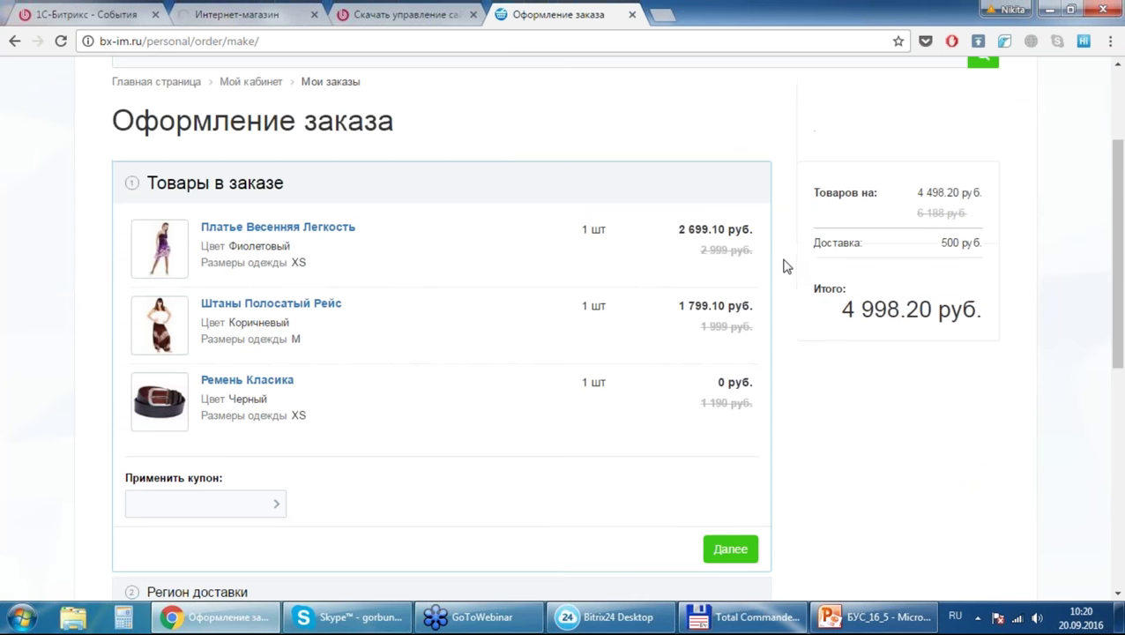
scroll(749, 356, down, 2)
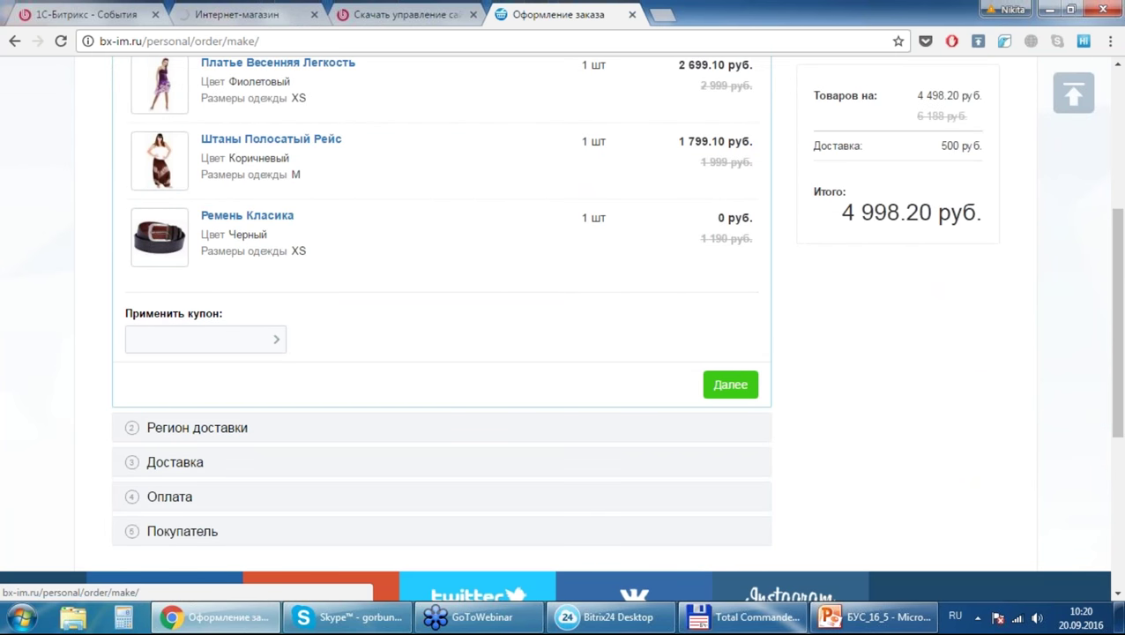
- Confirm the delivery region, try free Самовывоз, then settle on Доставка курьером at 500 руб
click(730, 384)
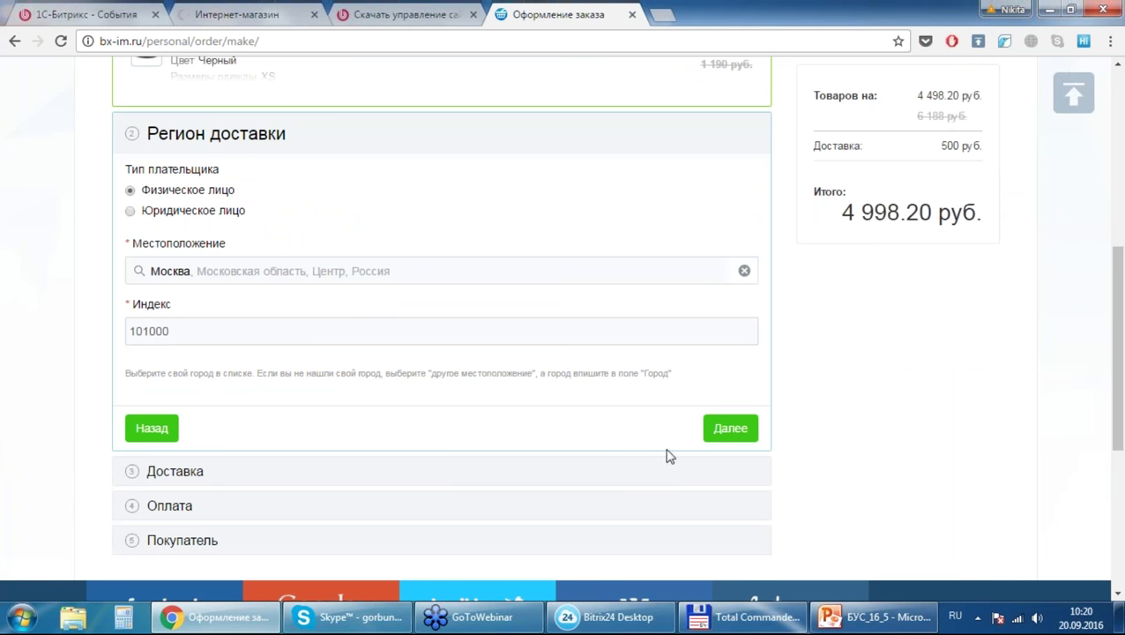
click(731, 428)
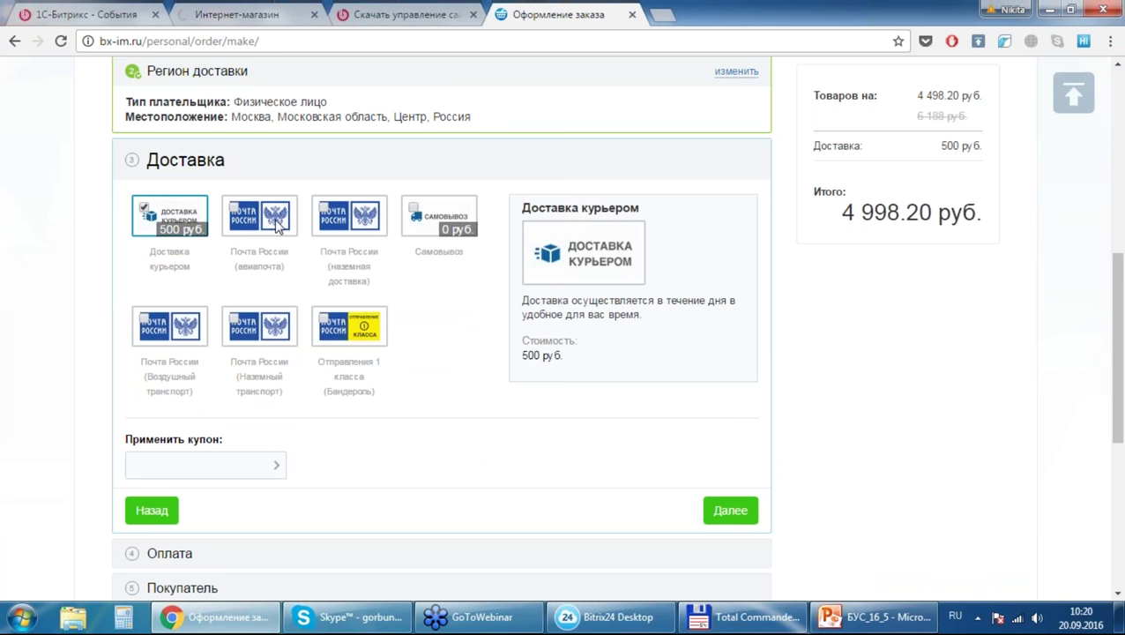
click(457, 220)
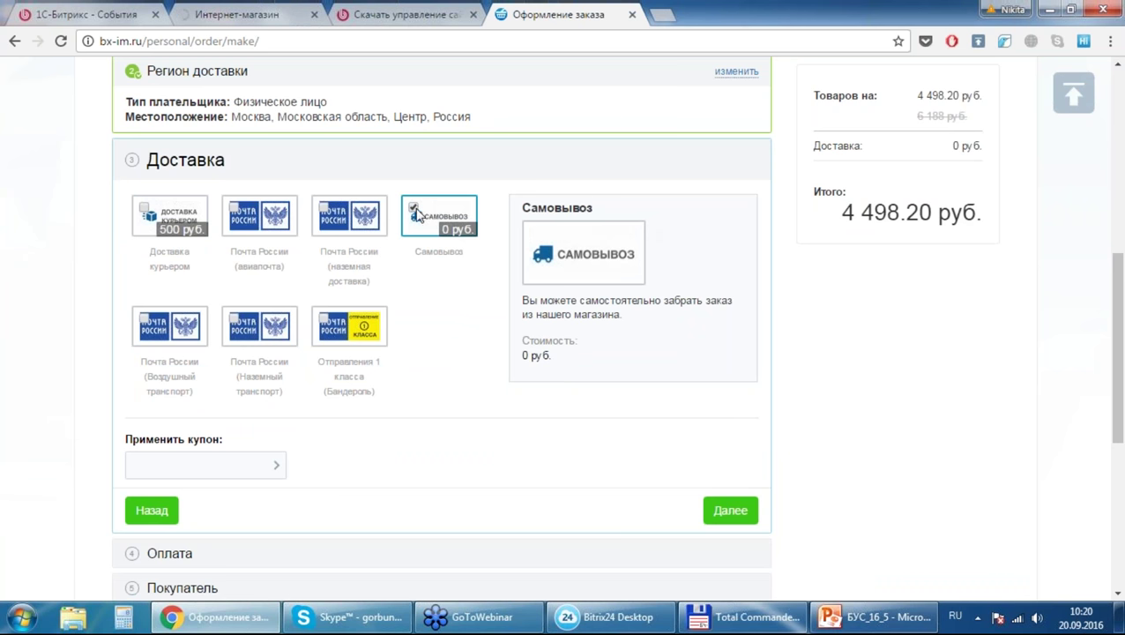
click(150, 219)
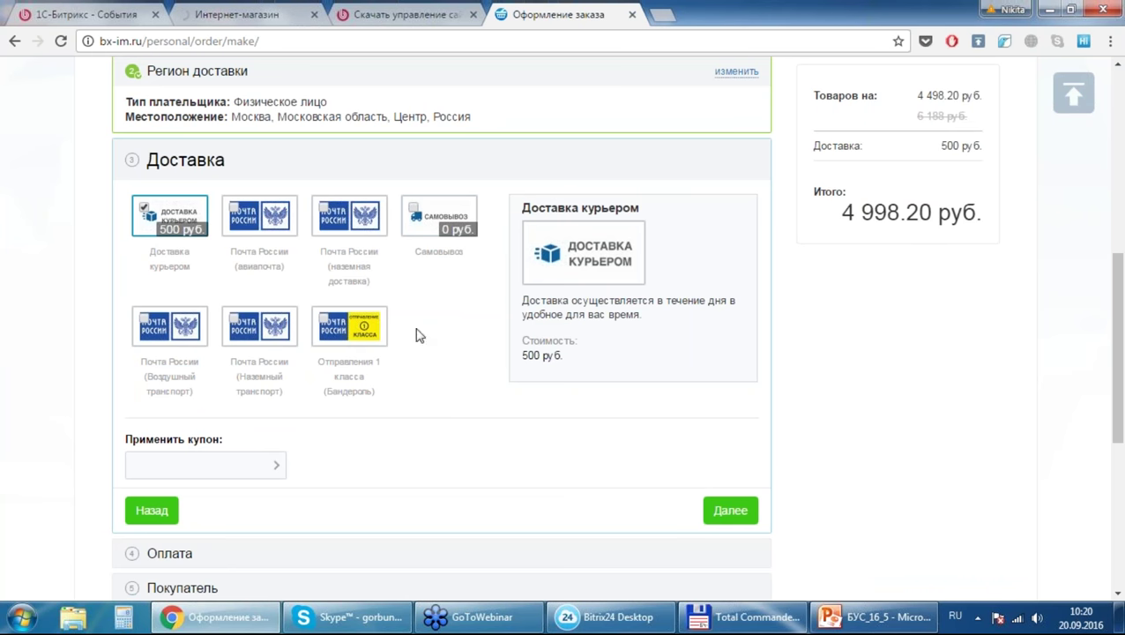
scroll(503, 325, down, 1)
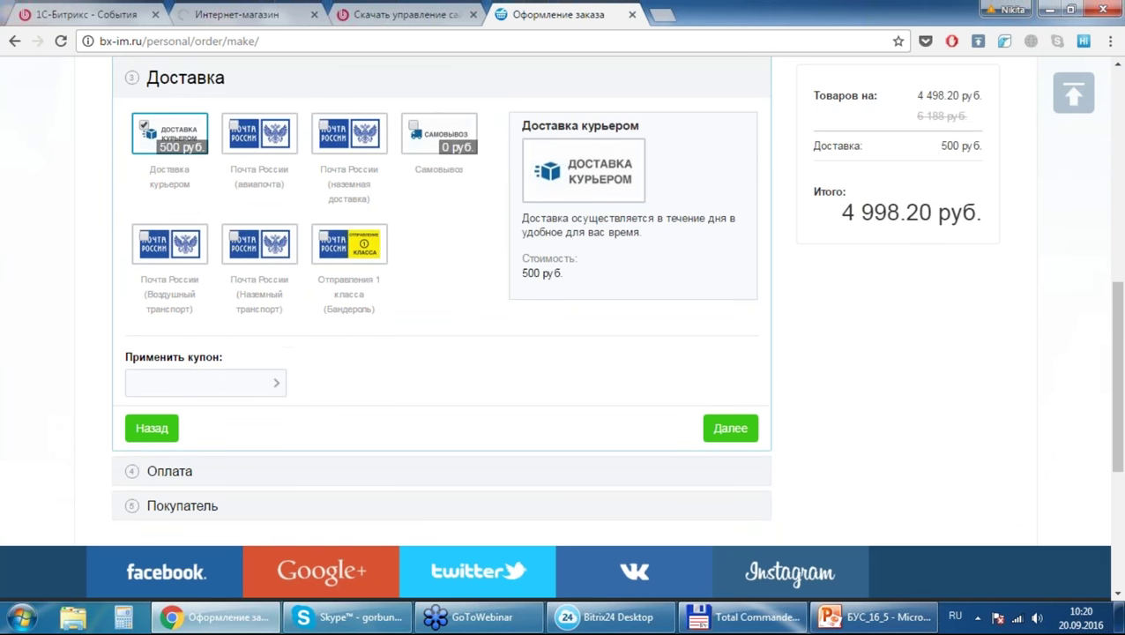
- Confirm courier delivery and pick Банковские карты, then Сбербанк, as the payment method
click(725, 428)
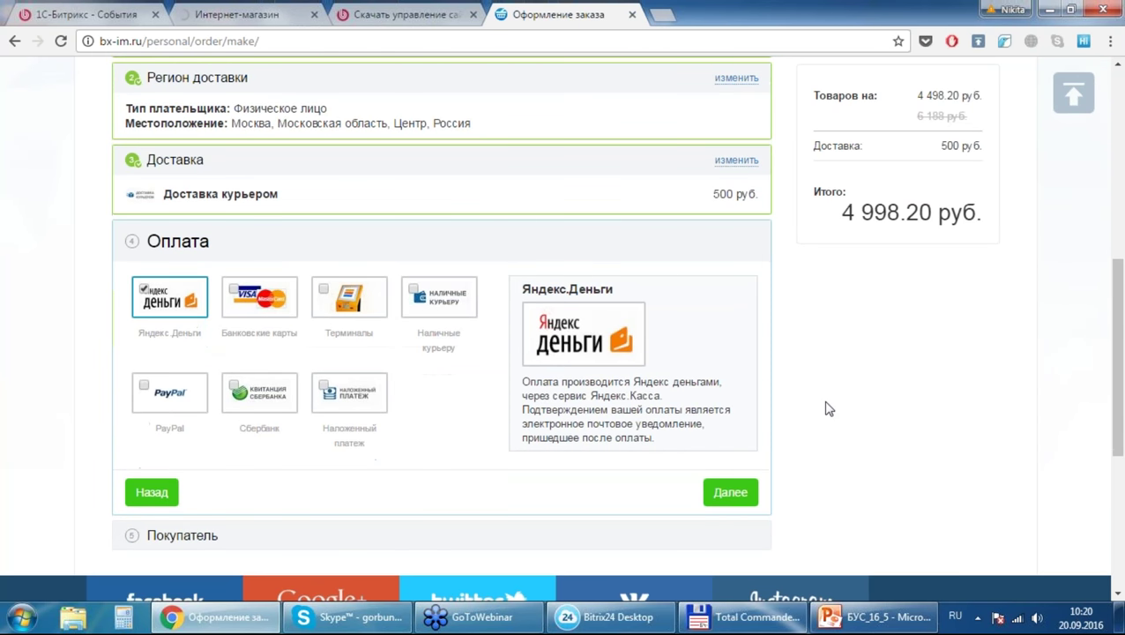
scroll(917, 389, down, 1)
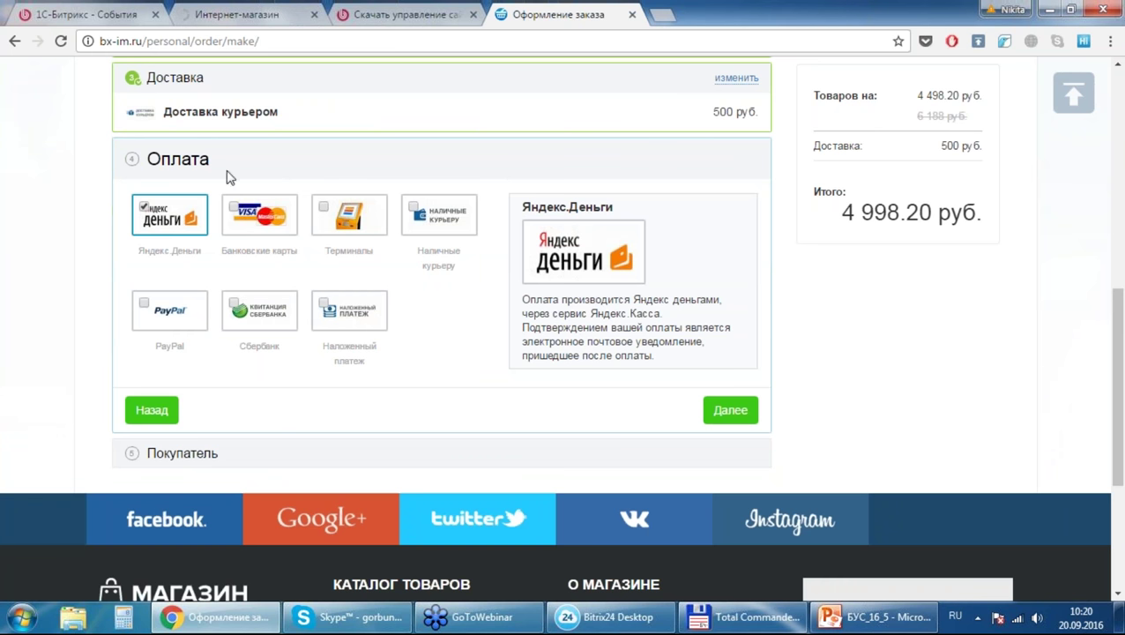
click(246, 219)
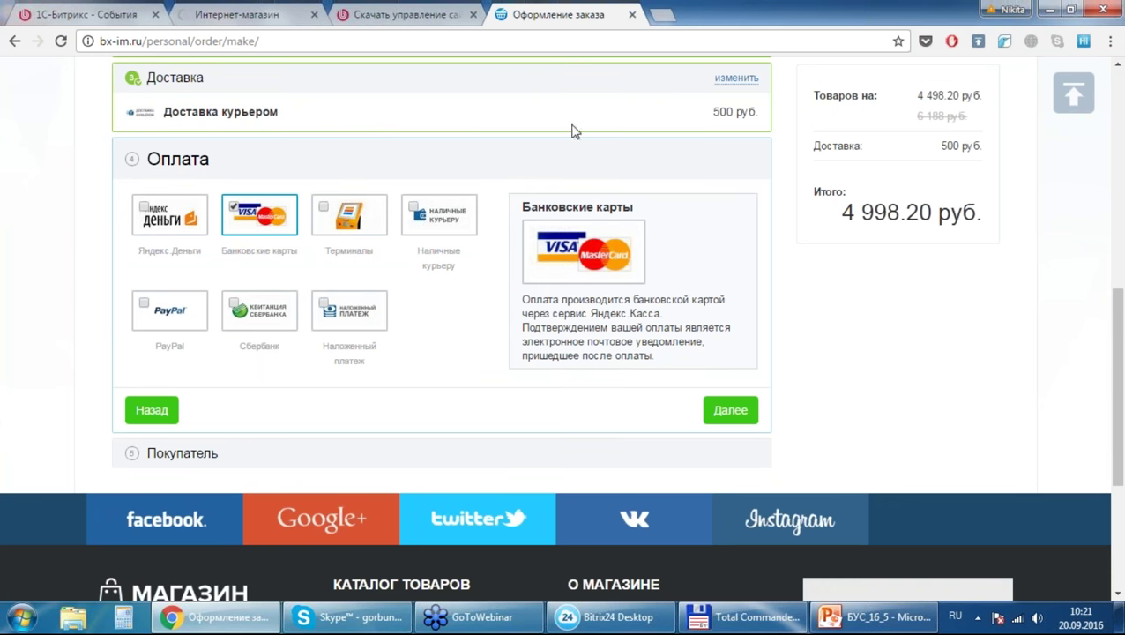
click(266, 317)
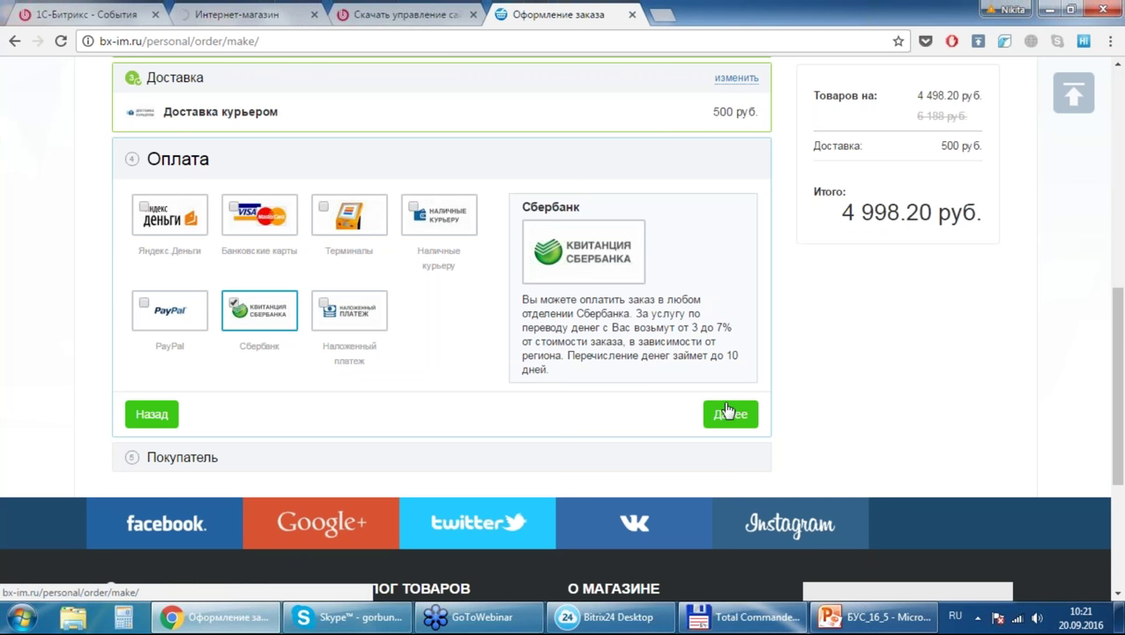
- Confirm the payment method and enter the buyer's full name in the Ф.И.О. field
click(733, 416)
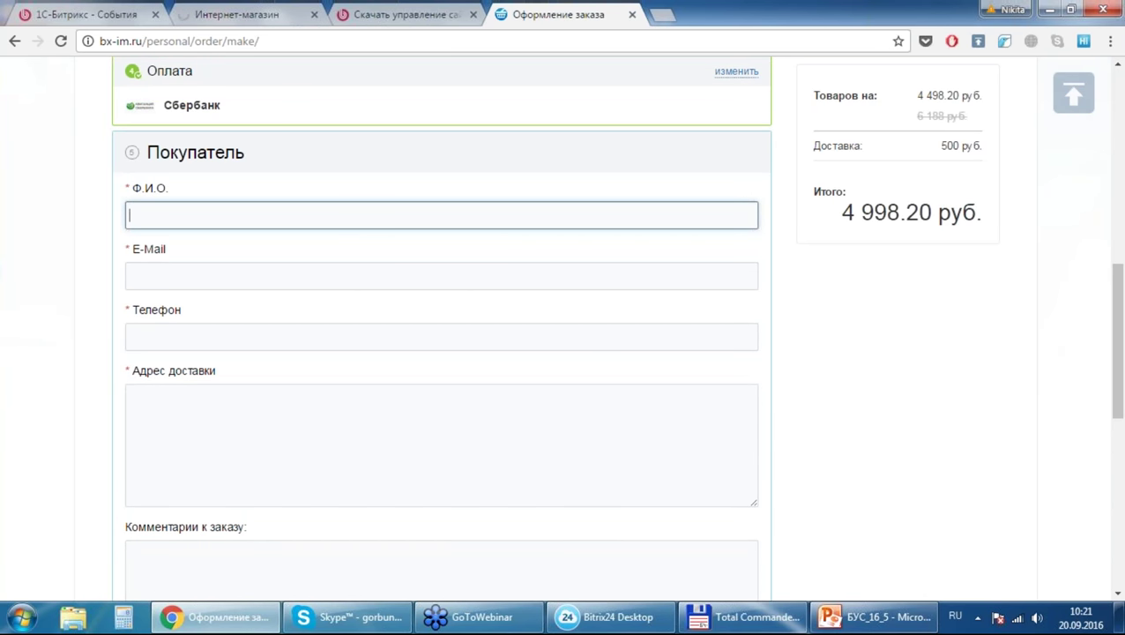
click(129, 276)
click(182, 215)
- Fill in the buyer's e-mail from the saved suggestion and the buyer's phone number
click(381, 285)
key(alt+shift)
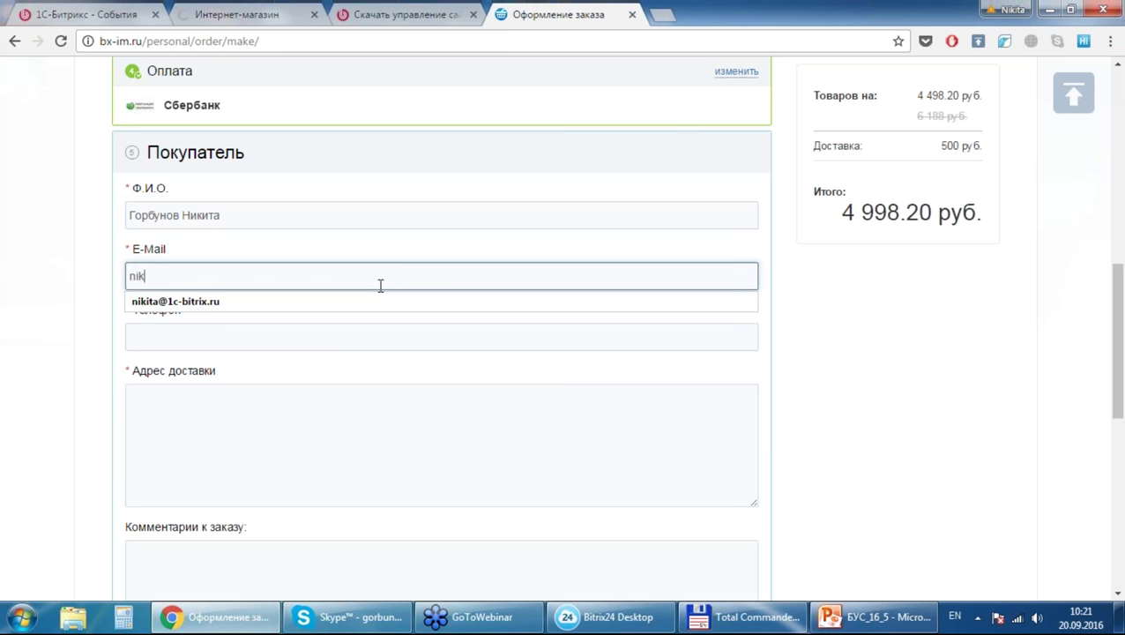
key(Down)
key(Tab)
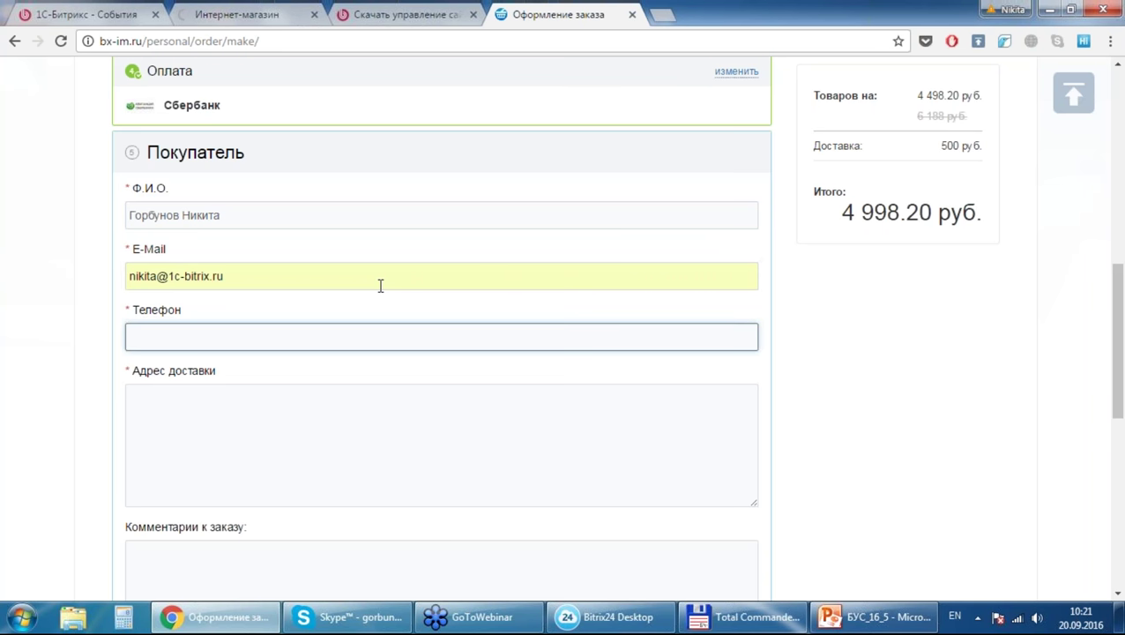
text(2128506)
- Enter the delivery address, retyping it correctly in the Russian keyboard layout
click(321, 431)
key(ctrl+a)
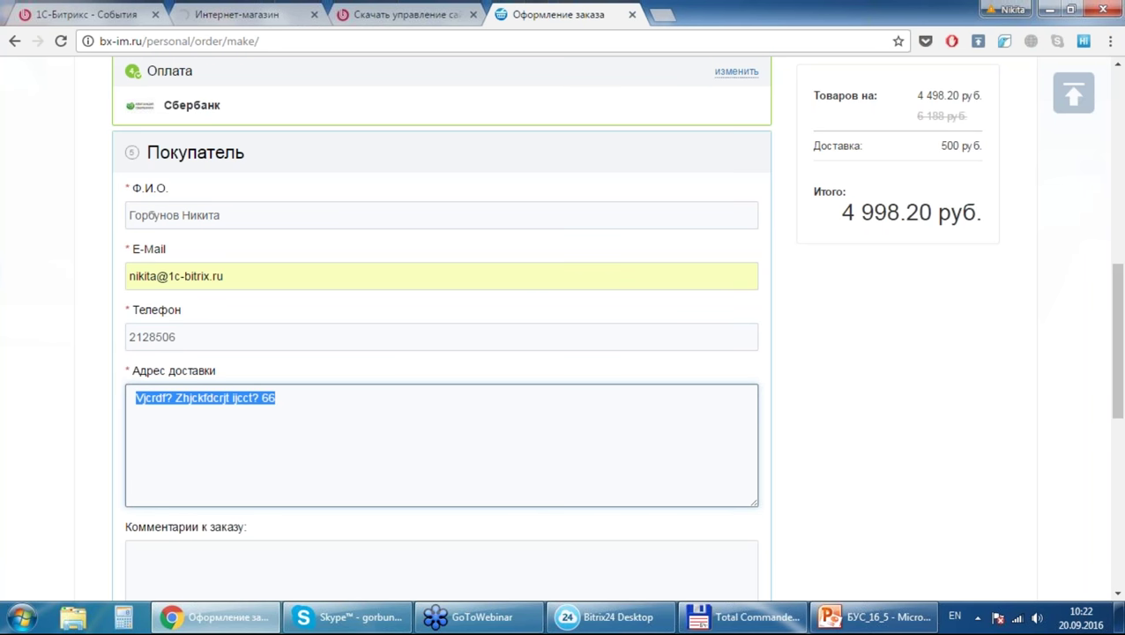
key(alt+shift)
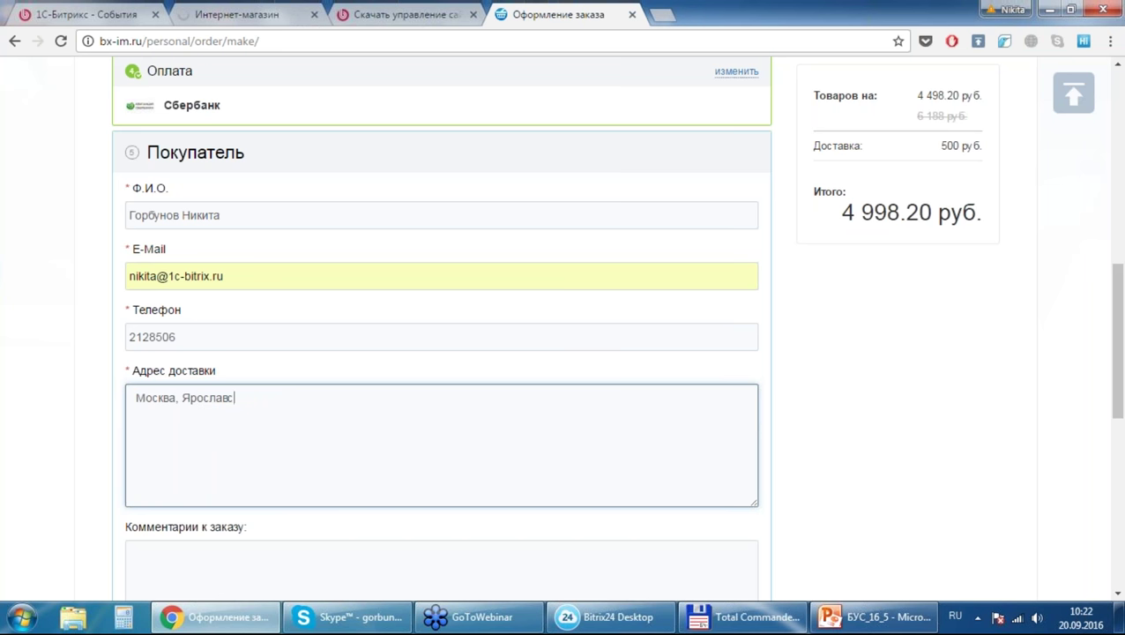
scroll(276, 269, down, 4)
click(221, 258)
- Add a short comment, place the order, and open the blocked Сбербанк receipt popup in its own tab
text(укеукеуе)
click(700, 433)
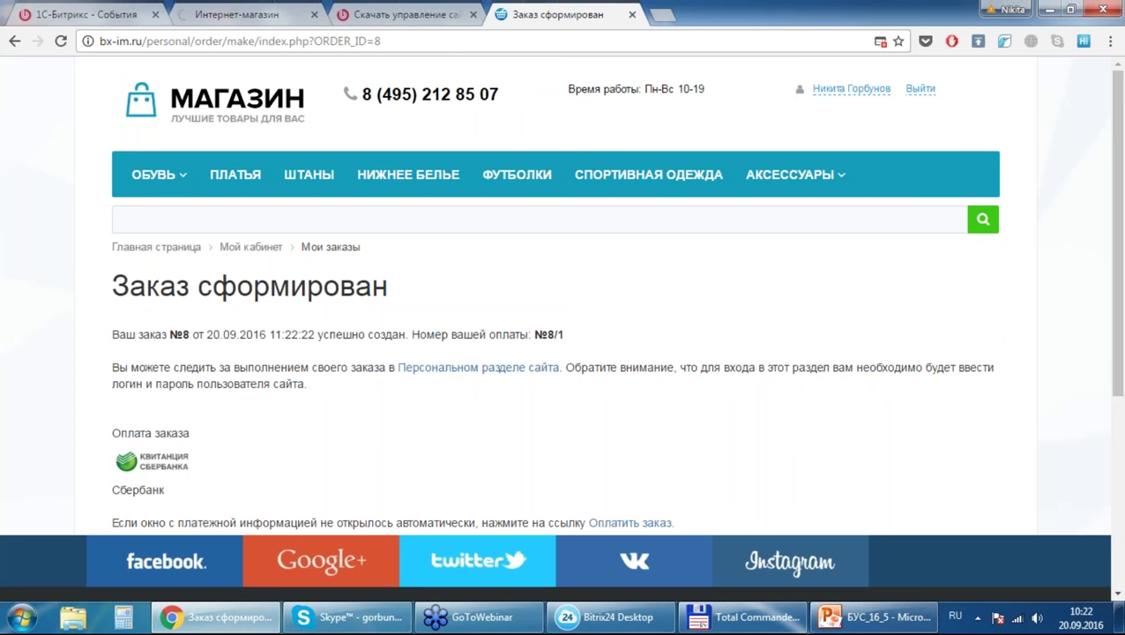
click(881, 41)
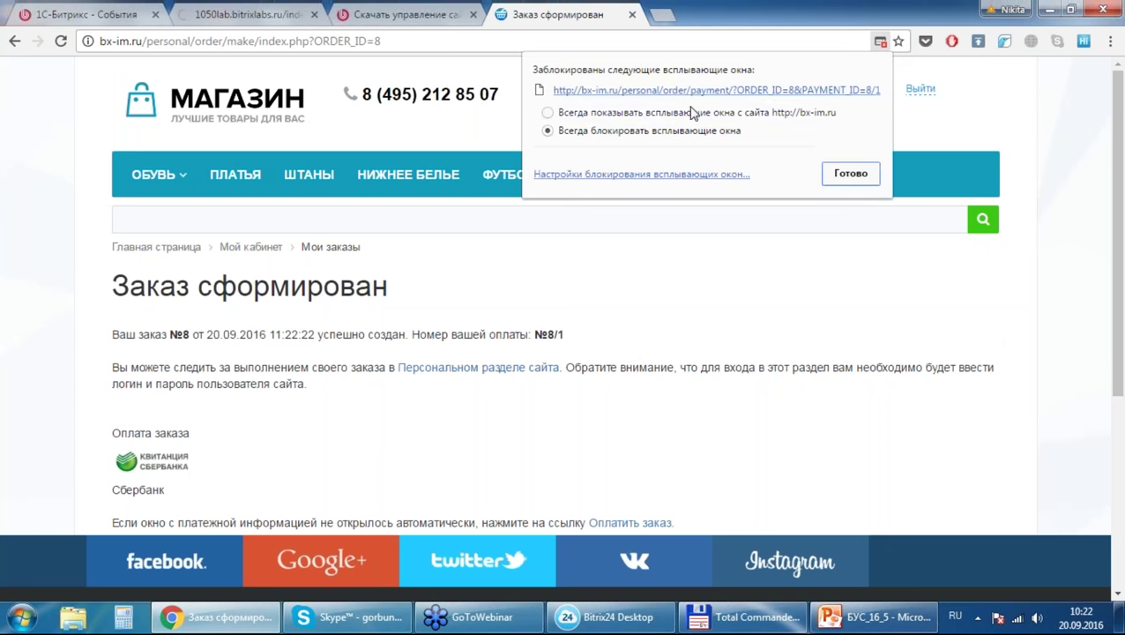
click(692, 90)
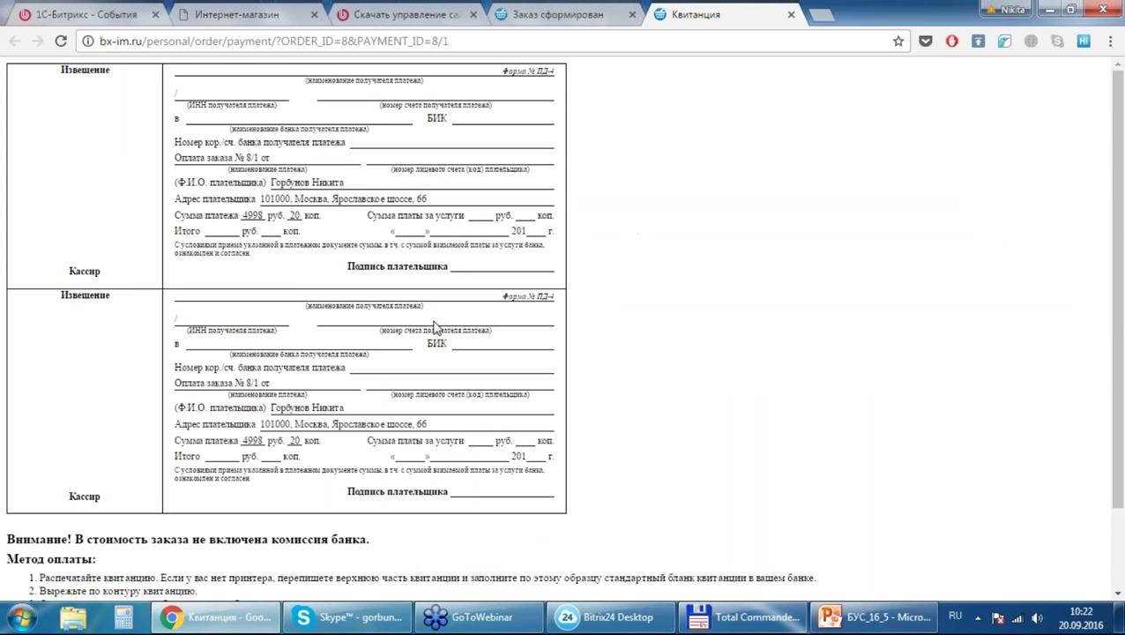
scroll(432, 322, down, 2)
scroll(670, 377, up, 2)
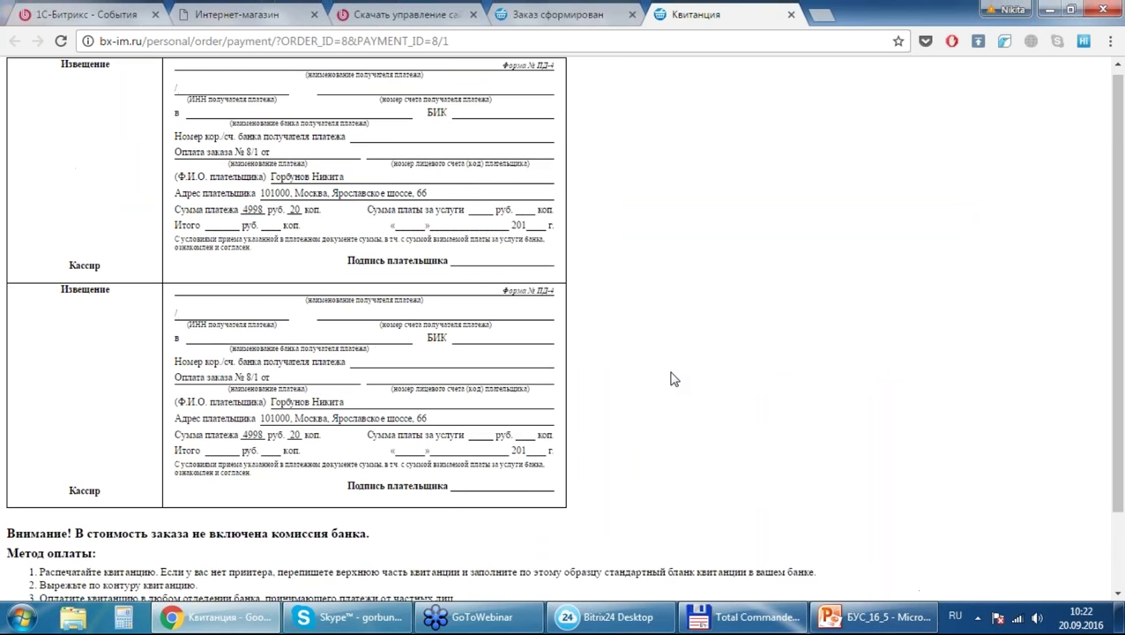
click(591, 12)
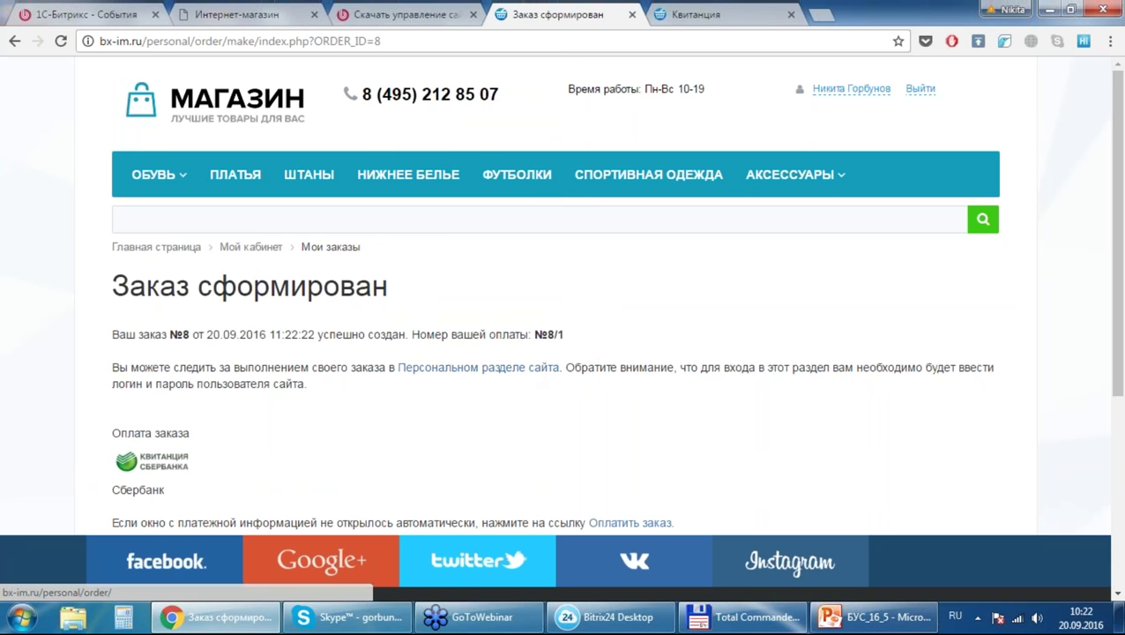
- Go to the personal orders list, view the order's payment receipt, and close both receipt tabs
click(502, 370)
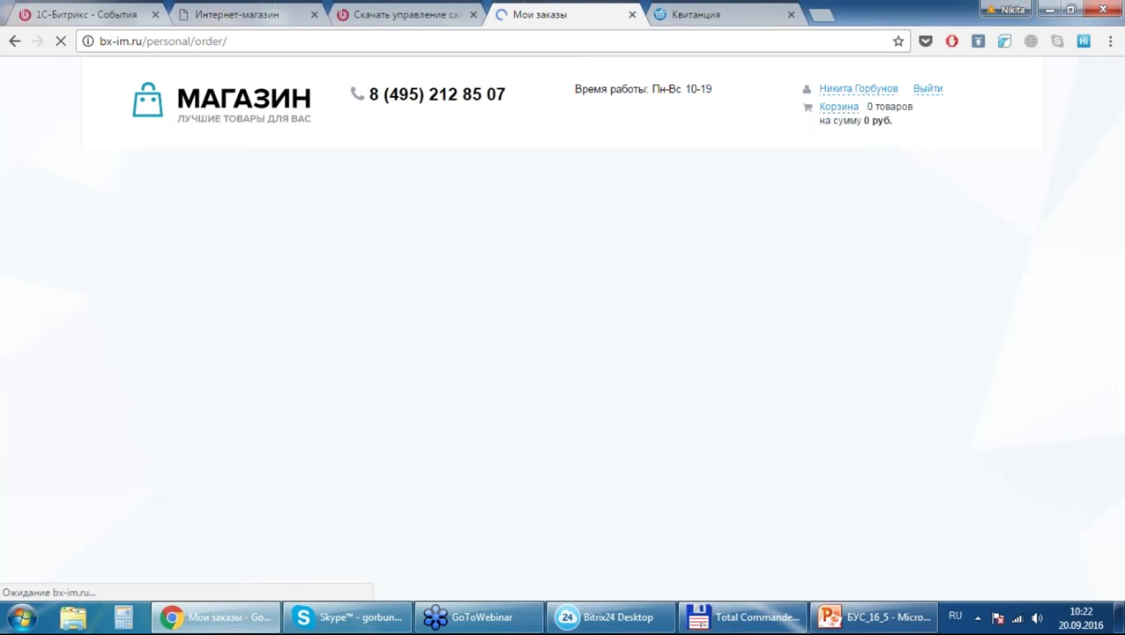
scroll(598, 409, down, 2)
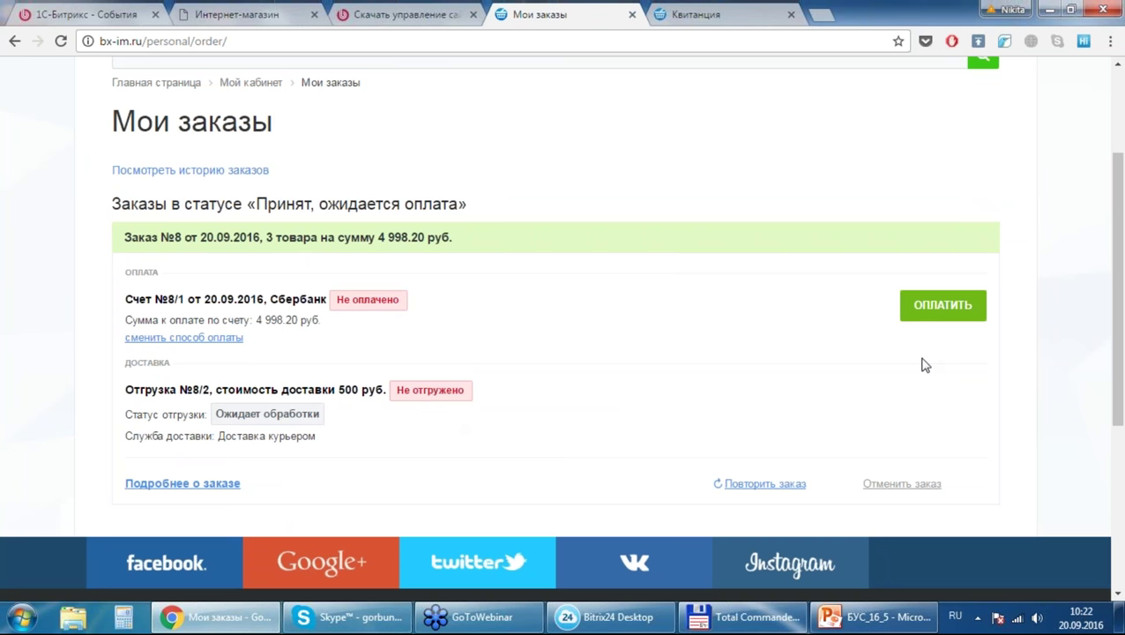
click(937, 305)
click(581, 10)
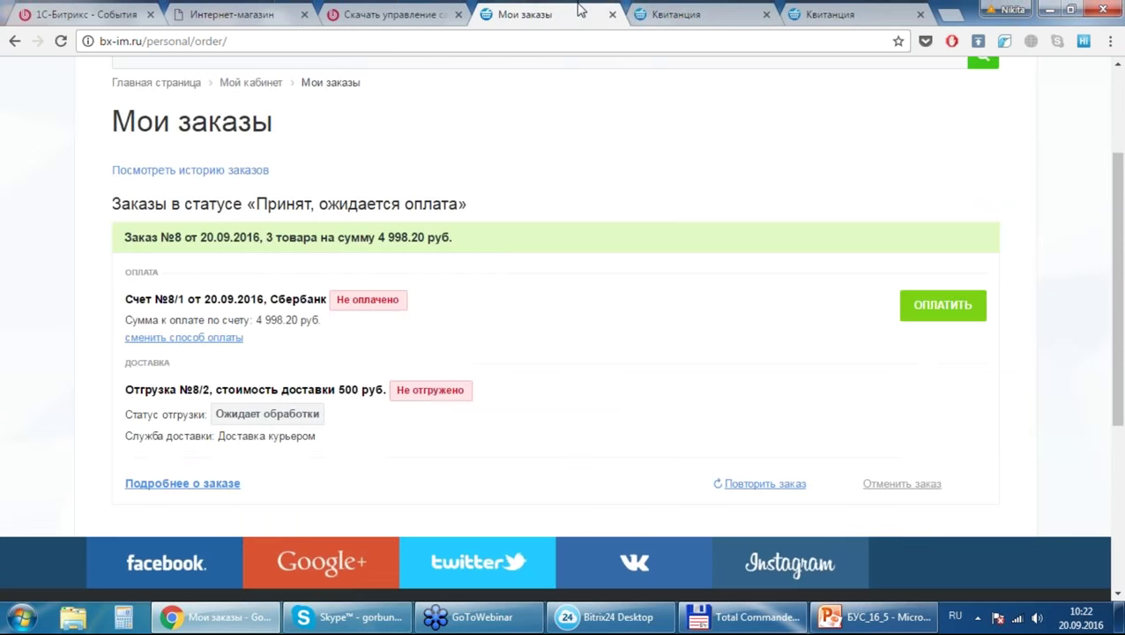
click(697, 11)
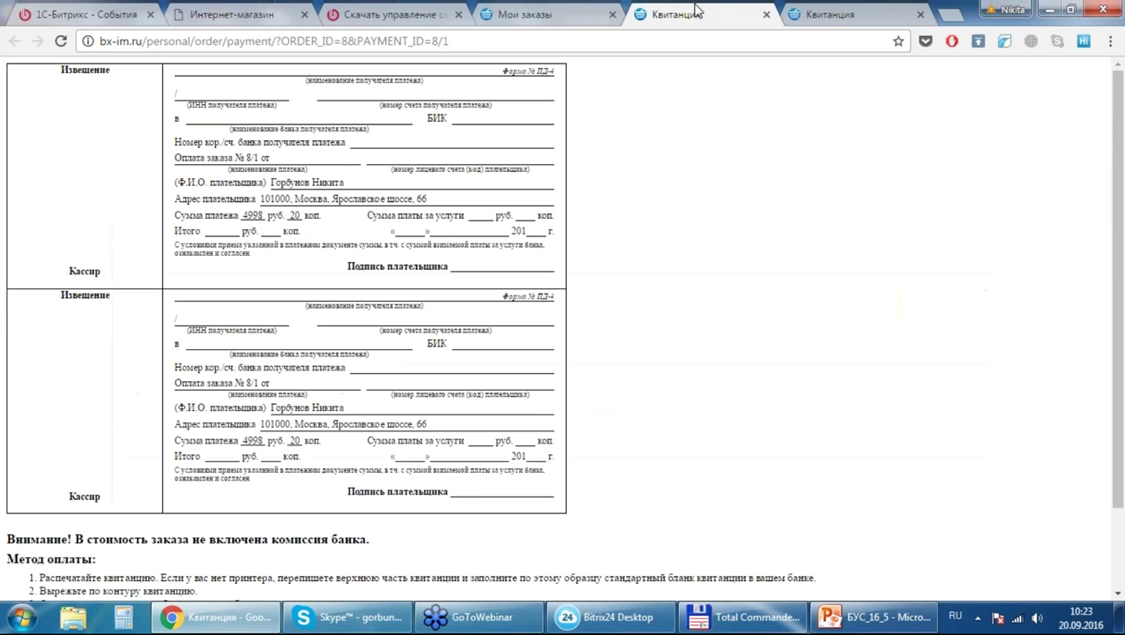
click(766, 14)
click(765, 14)
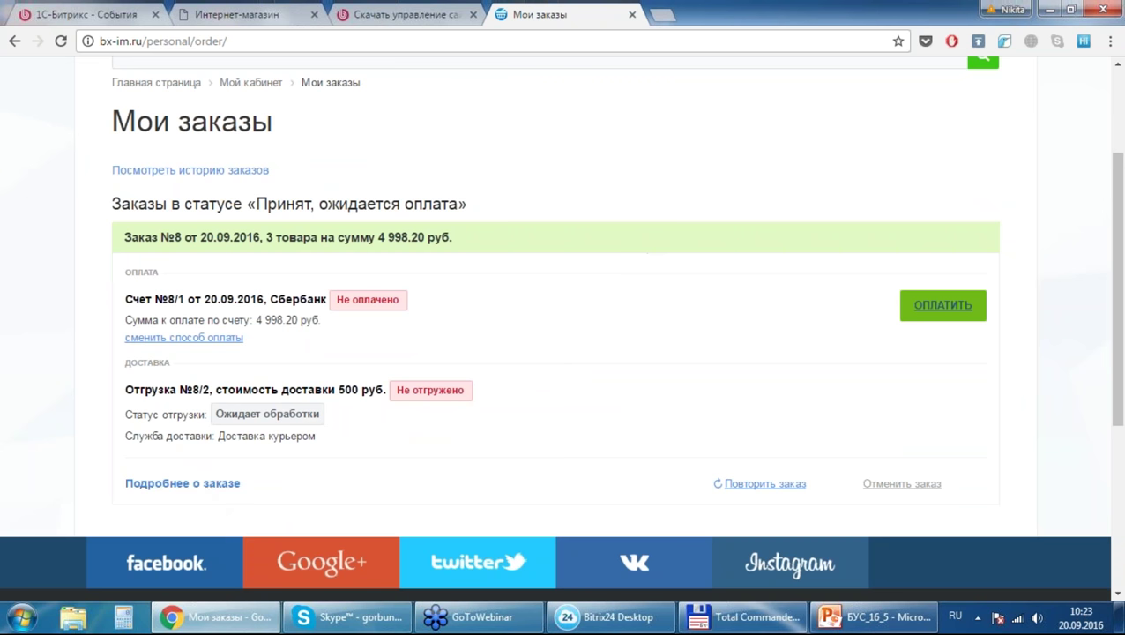
- Open order №8's details and look over its unpaid Сбербанк invoice and three items
click(212, 484)
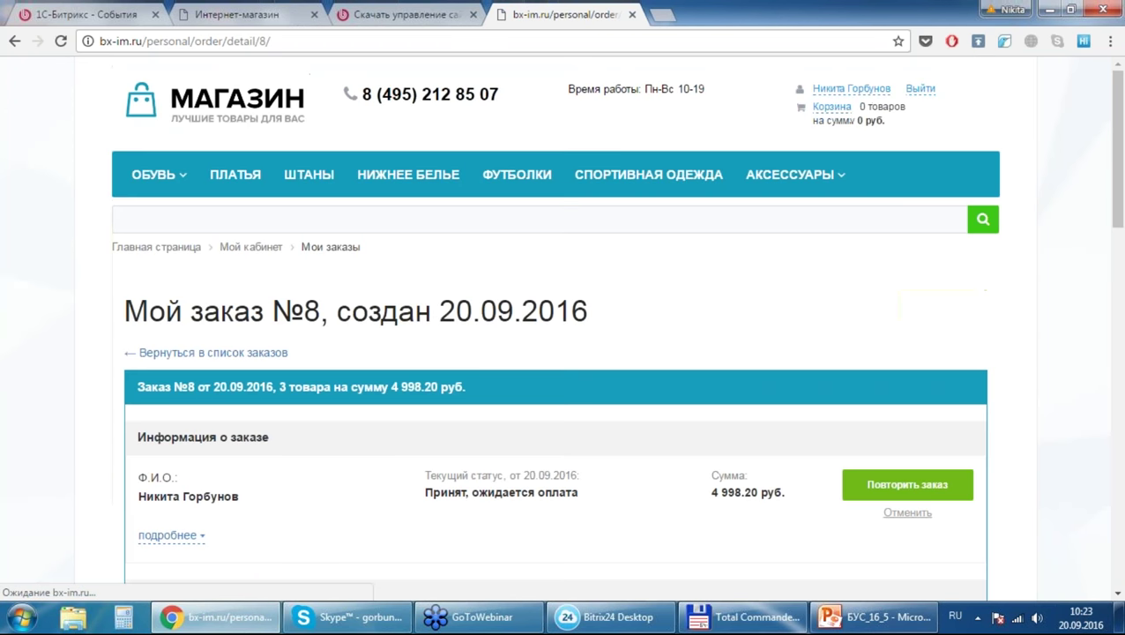
scroll(739, 303, down, 4)
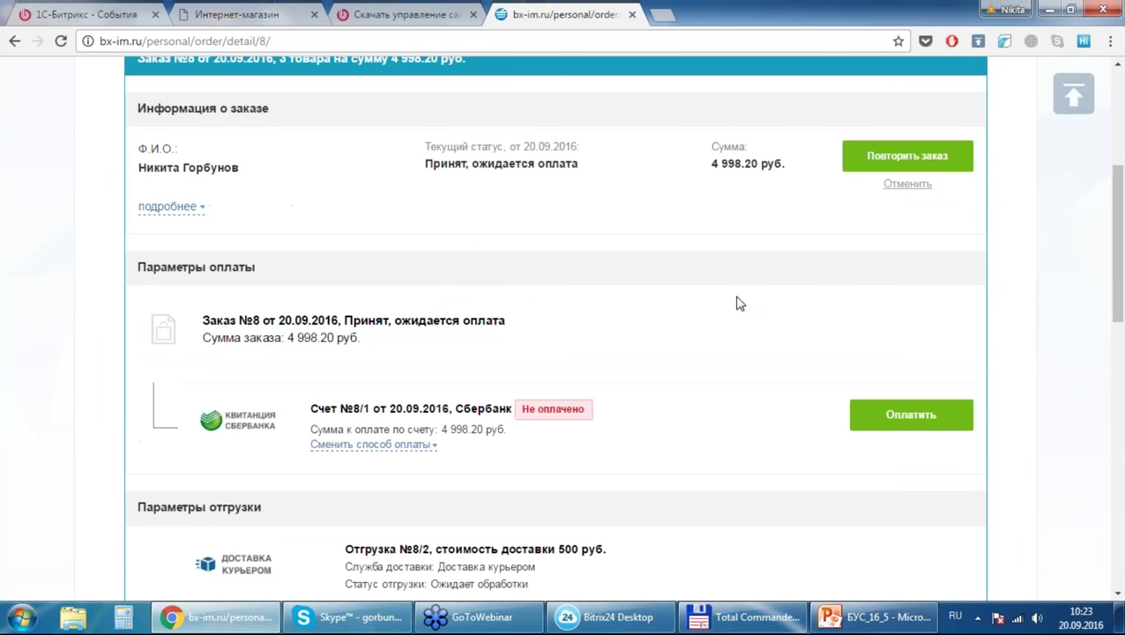
scroll(739, 304, down, 4)
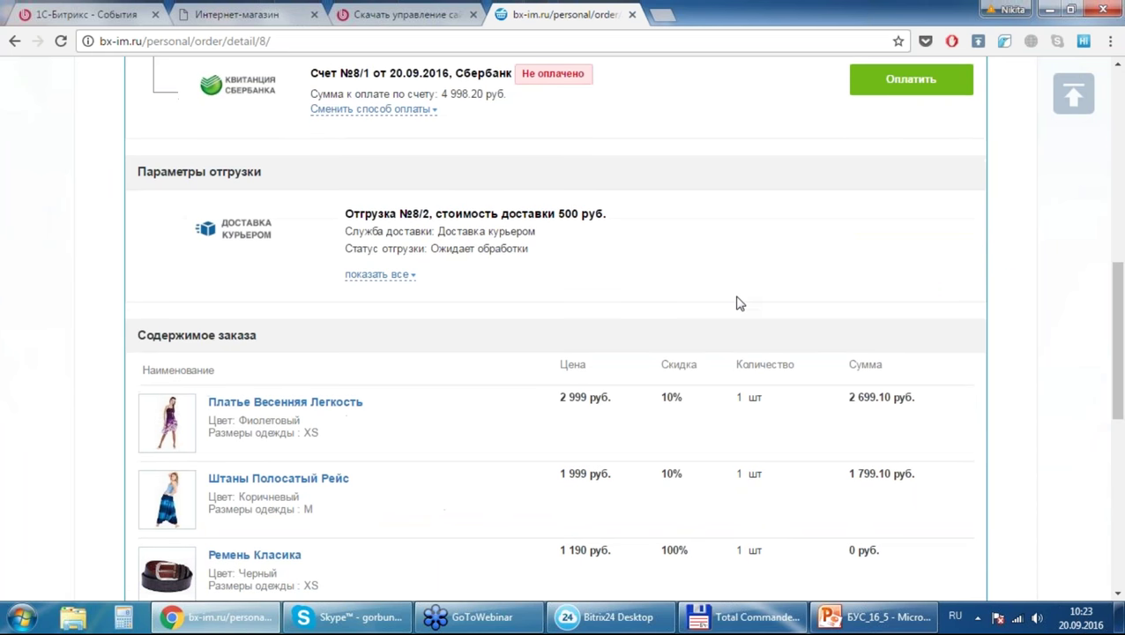
scroll(739, 303, down, 4)
scroll(269, 371, up, 6)
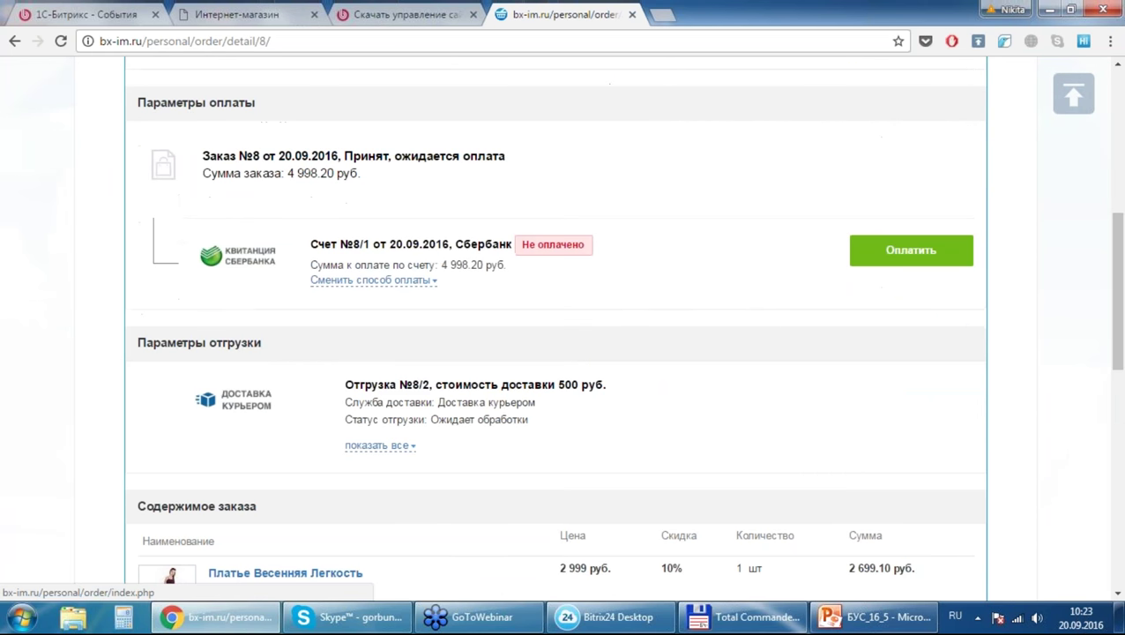
scroll(75, 193, up, 5)
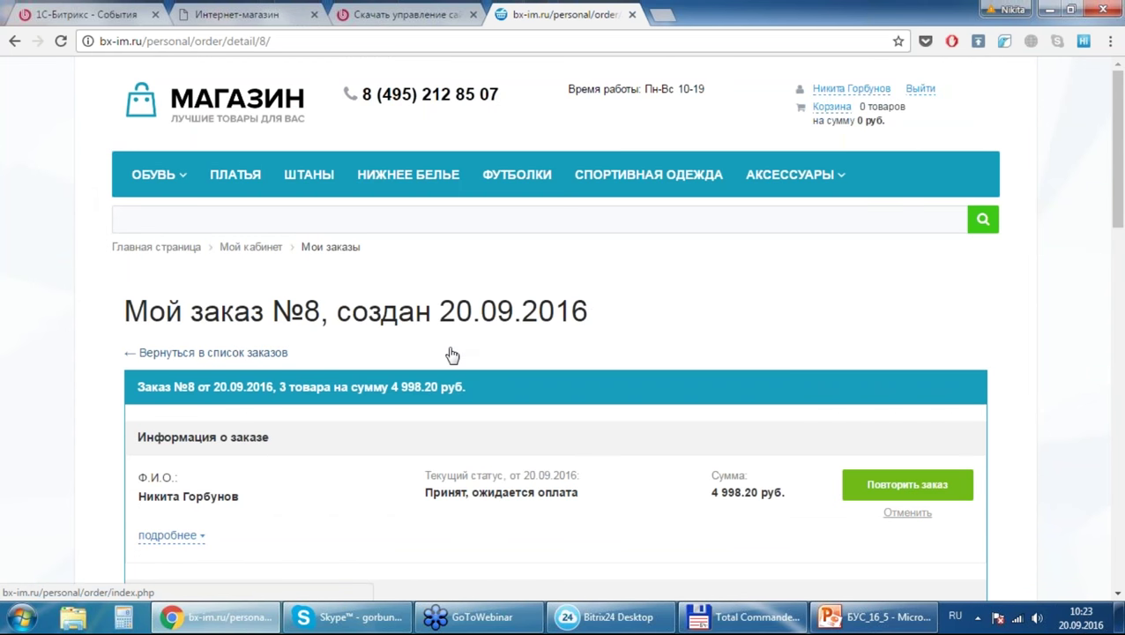
- Log out of the first store, enter the password, and open the 1050lab.bitrixlabs.ru storefront
click(933, 94)
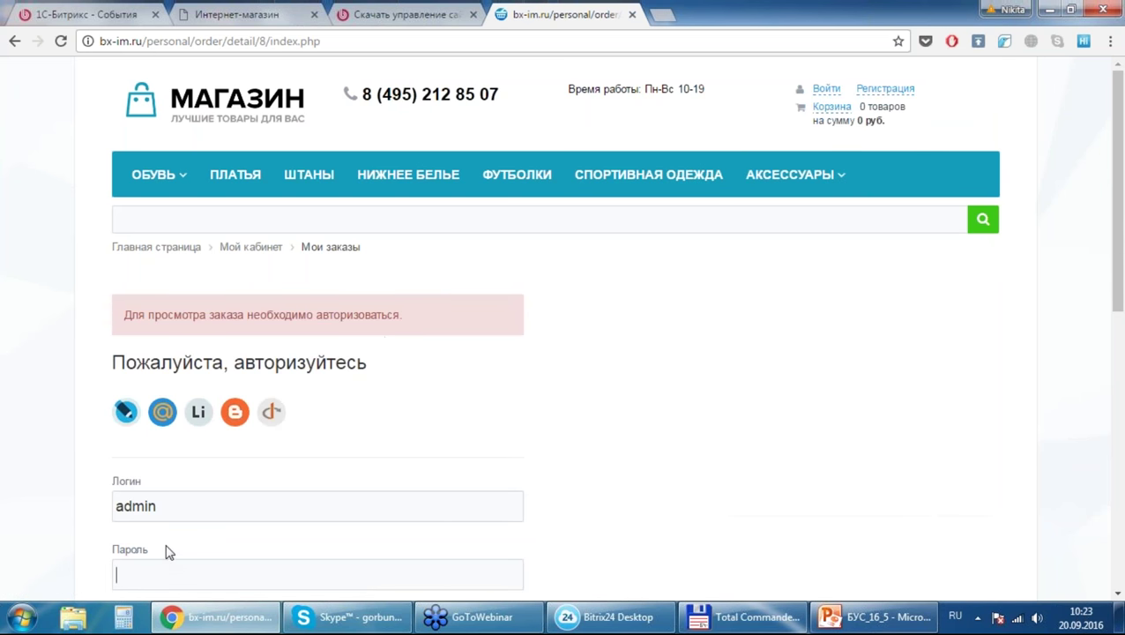
click(271, 560)
key(ctrl+2)
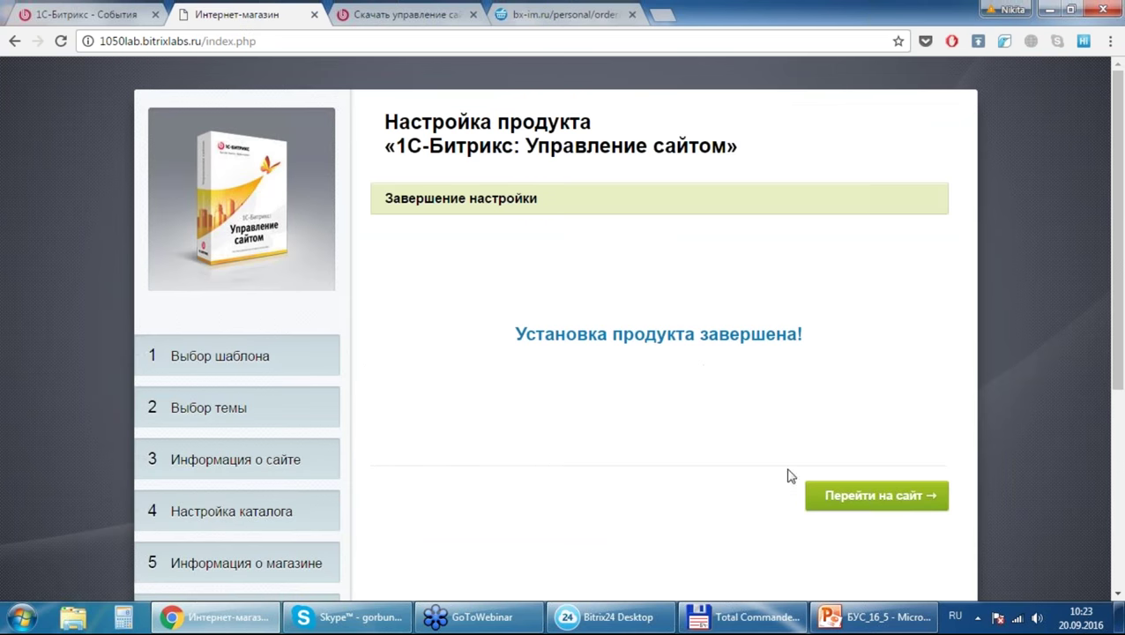
click(884, 499)
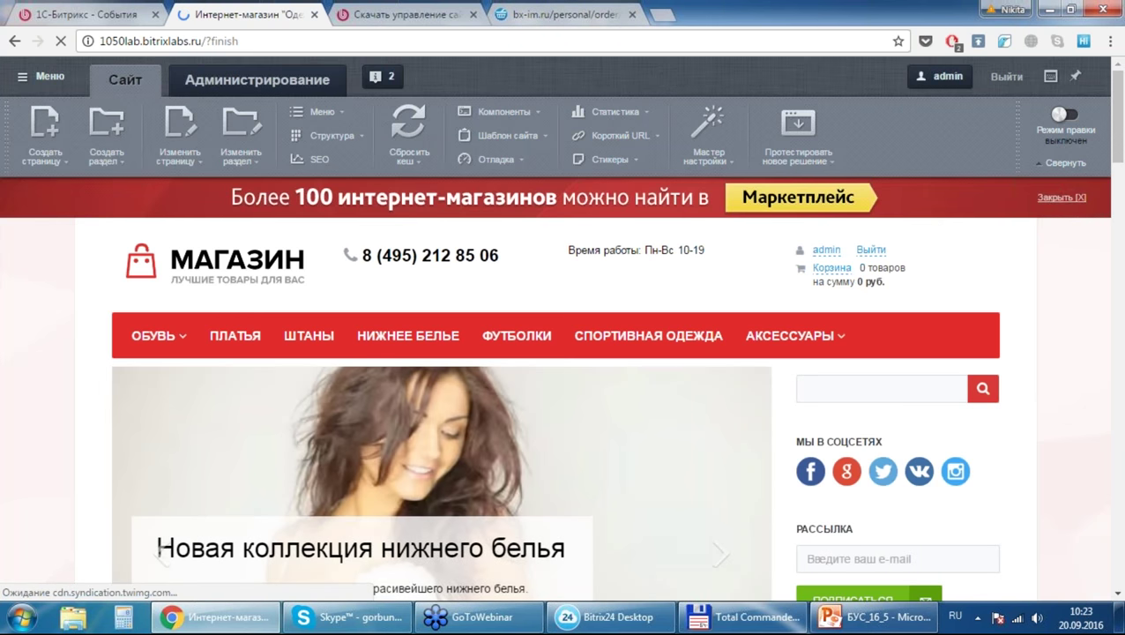
- Dismiss the Marketplace banner, close the first store's order tab, and return to the shop tab
click(1062, 197)
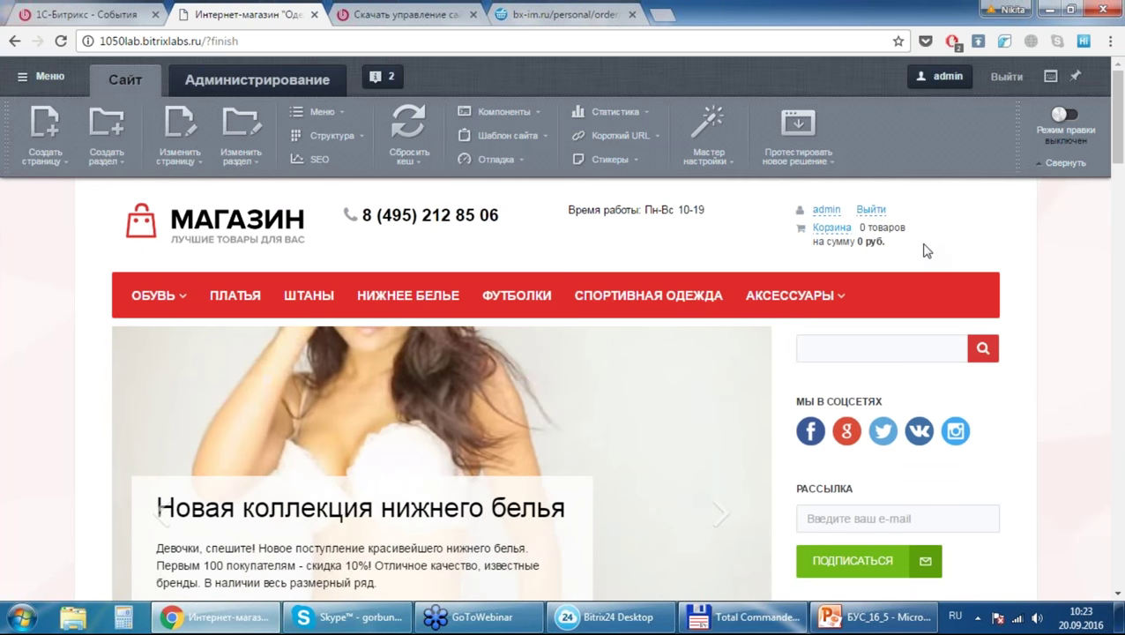
click(565, 14)
click(632, 15)
key(ctrl+shift+Tab)
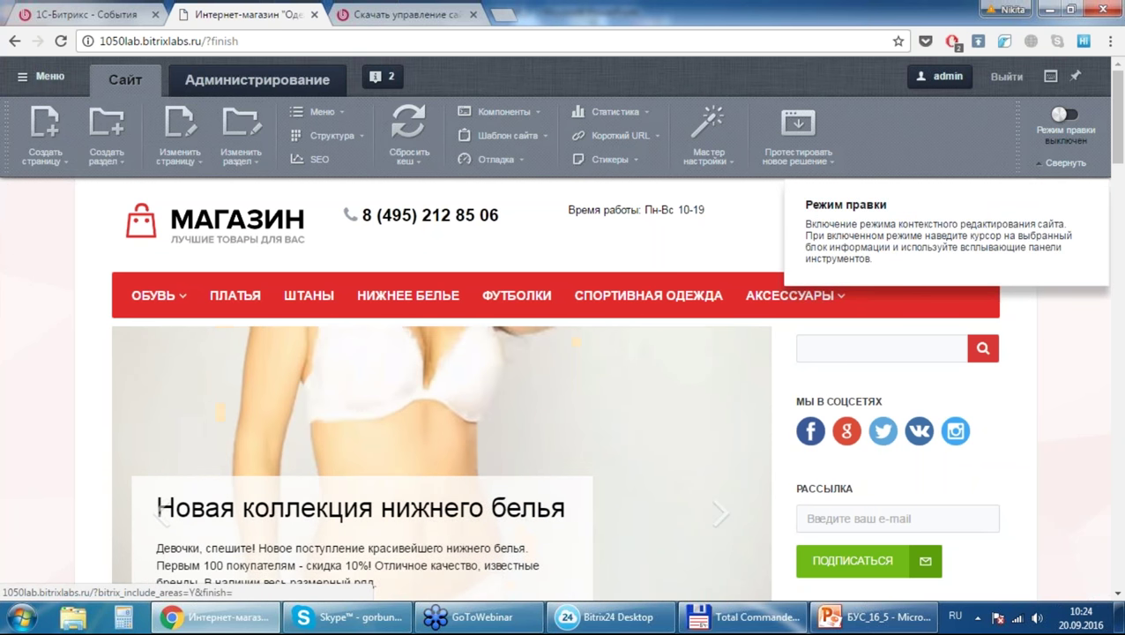
click(1065, 115)
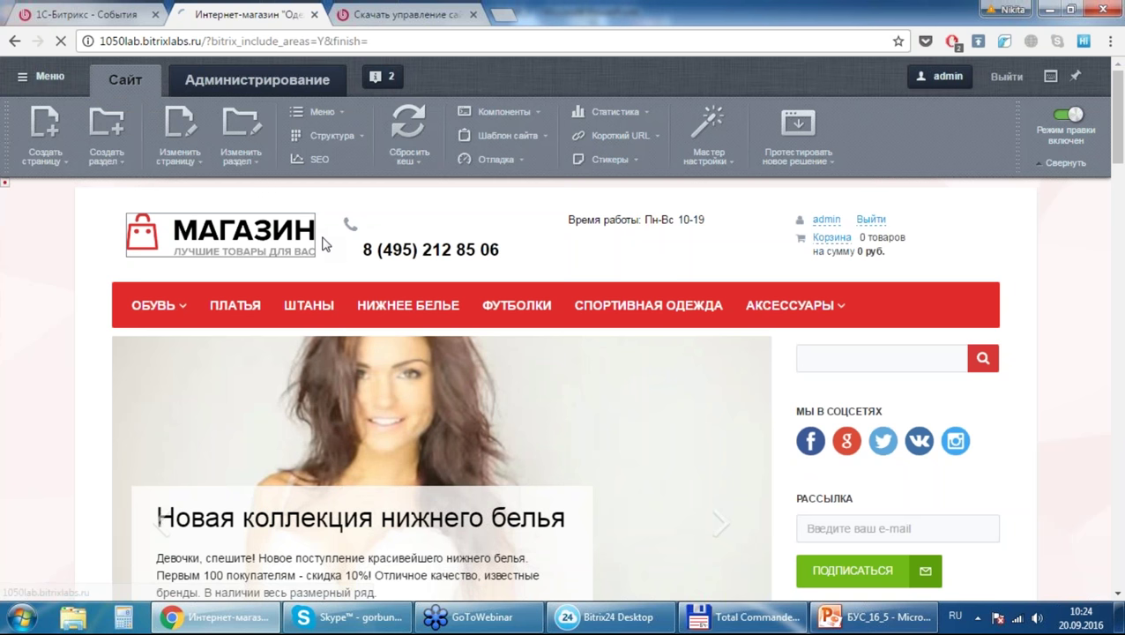
mouse_move(424, 242)
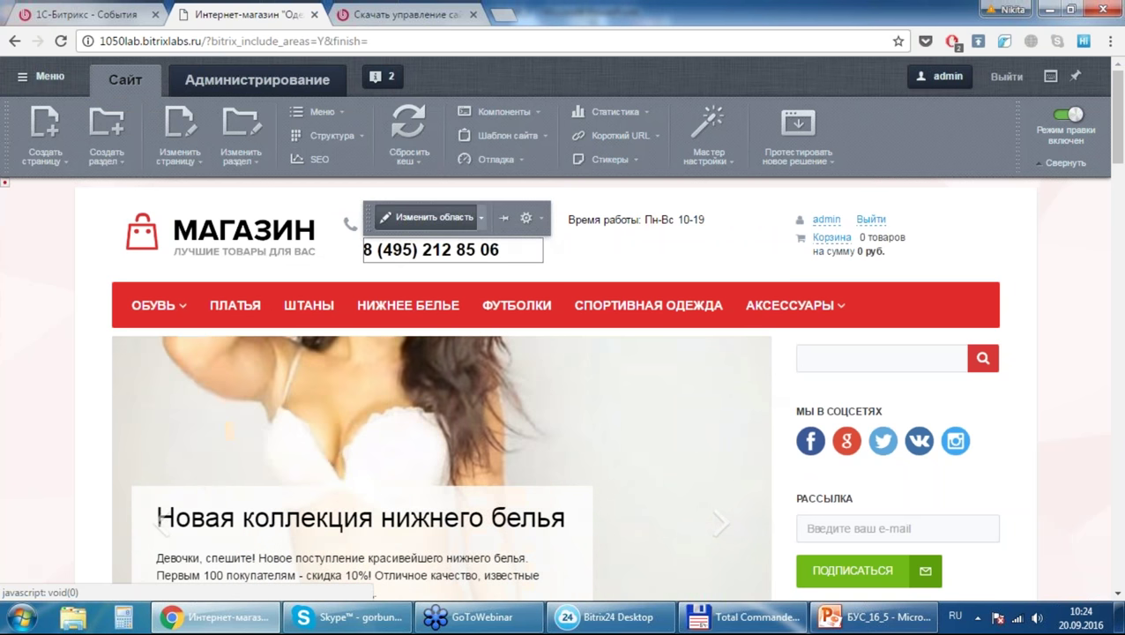
click(432, 217)
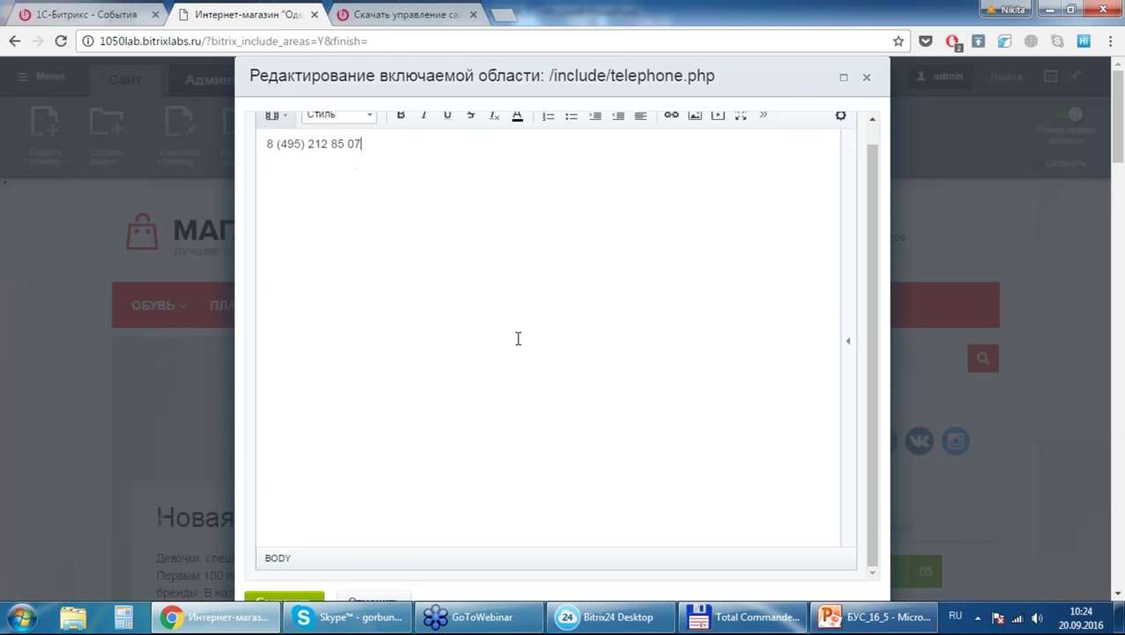
click(283, 599)
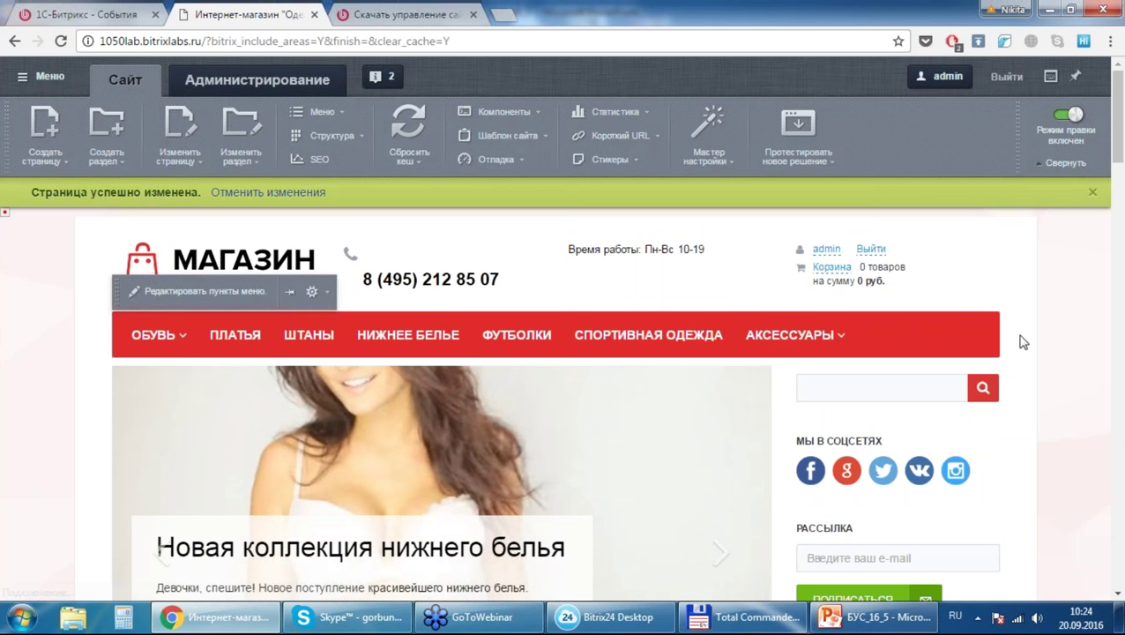
- Open the red Футболка Мужской Огонь product for editing and scroll through its form
scroll(1023, 342, down, 15)
mouse_move(459, 300)
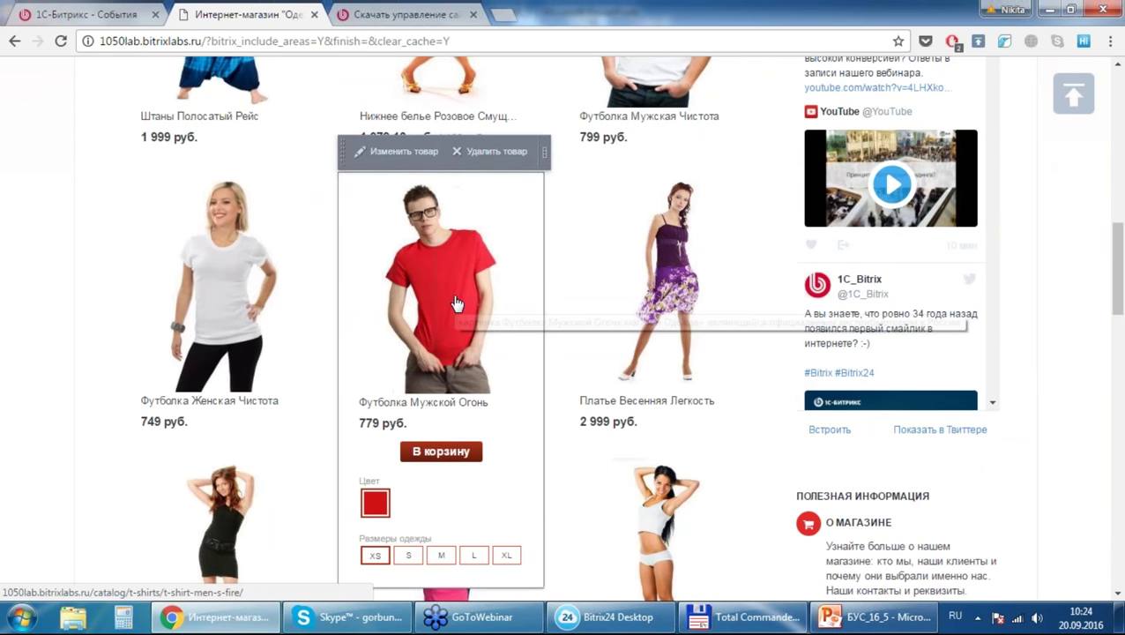
click(386, 153)
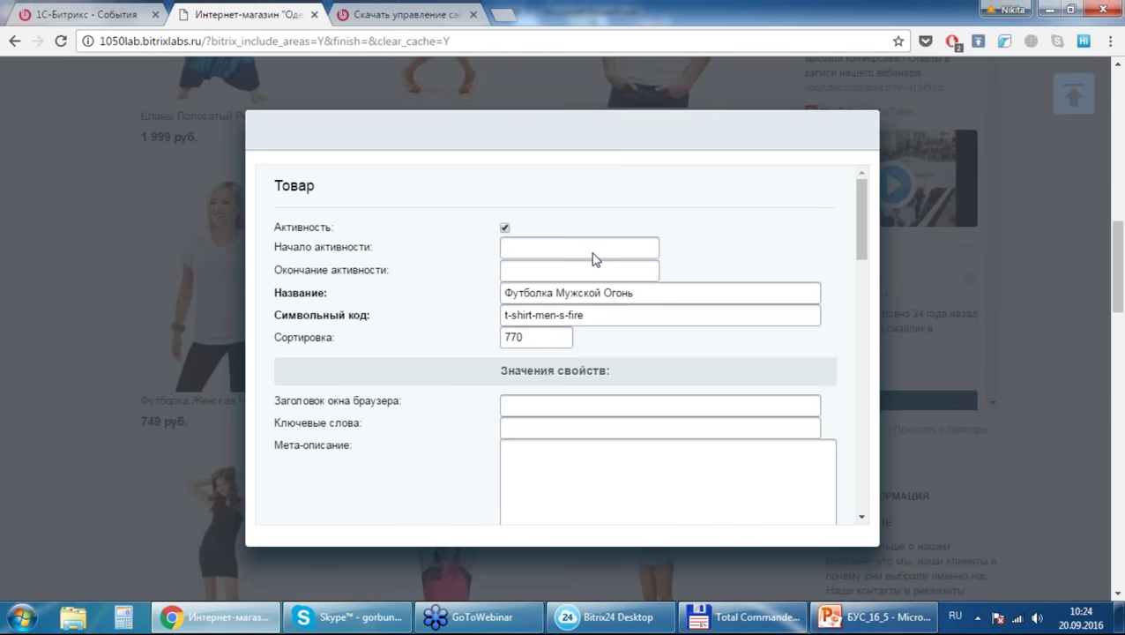
scroll(726, 246, down, 1)
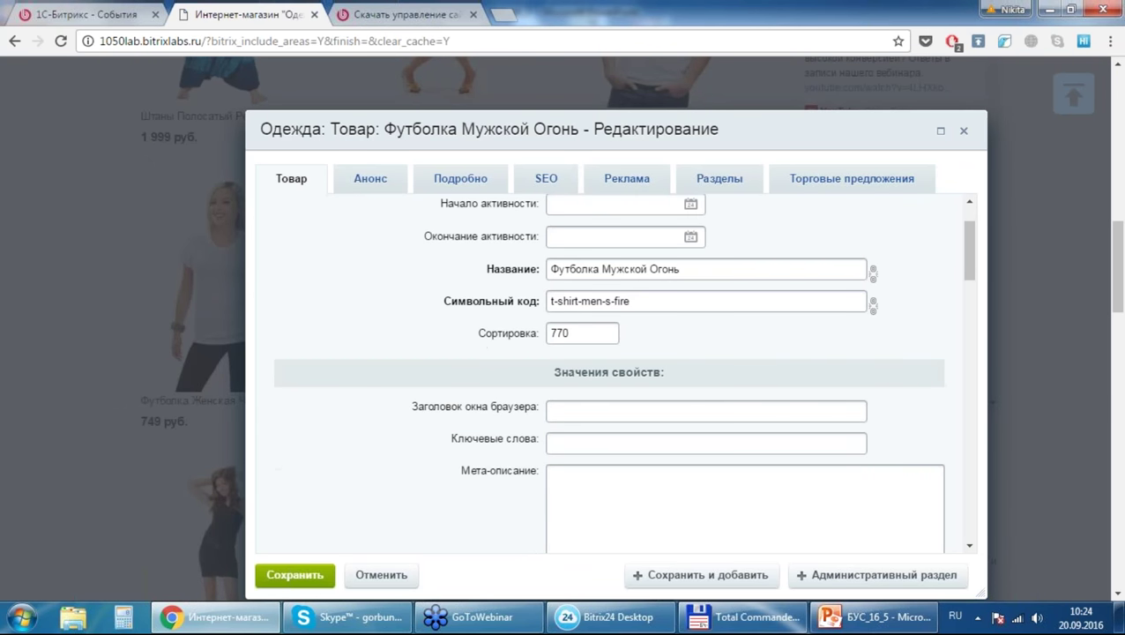
scroll(459, 361, down, 2)
scroll(458, 361, up, 3)
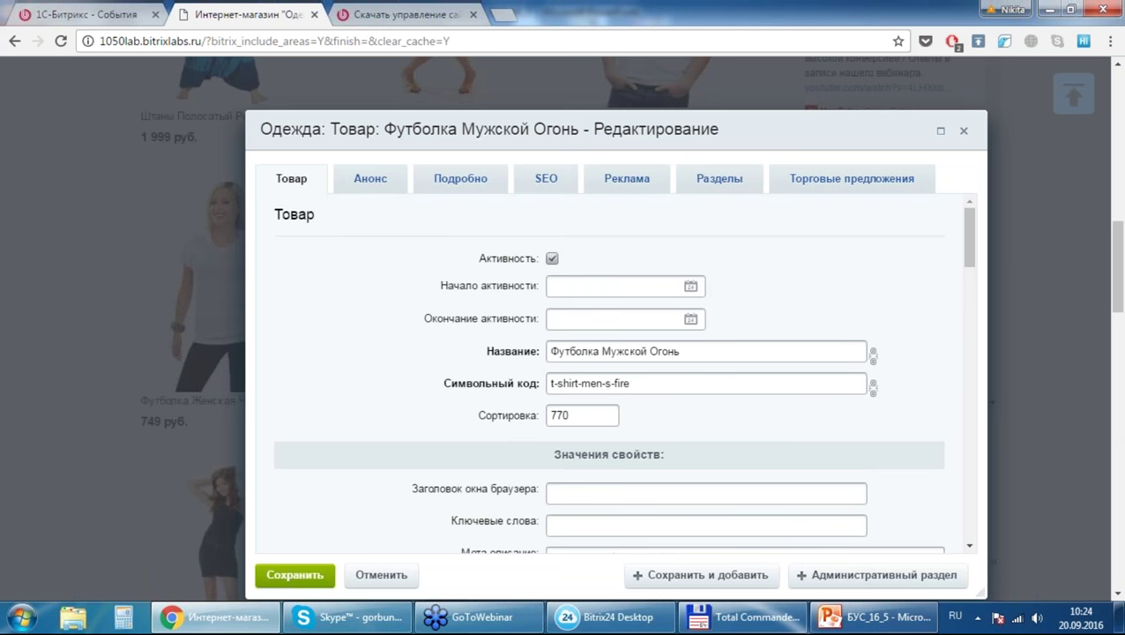
scroll(359, 364, down, 4)
scroll(359, 365, down, 2)
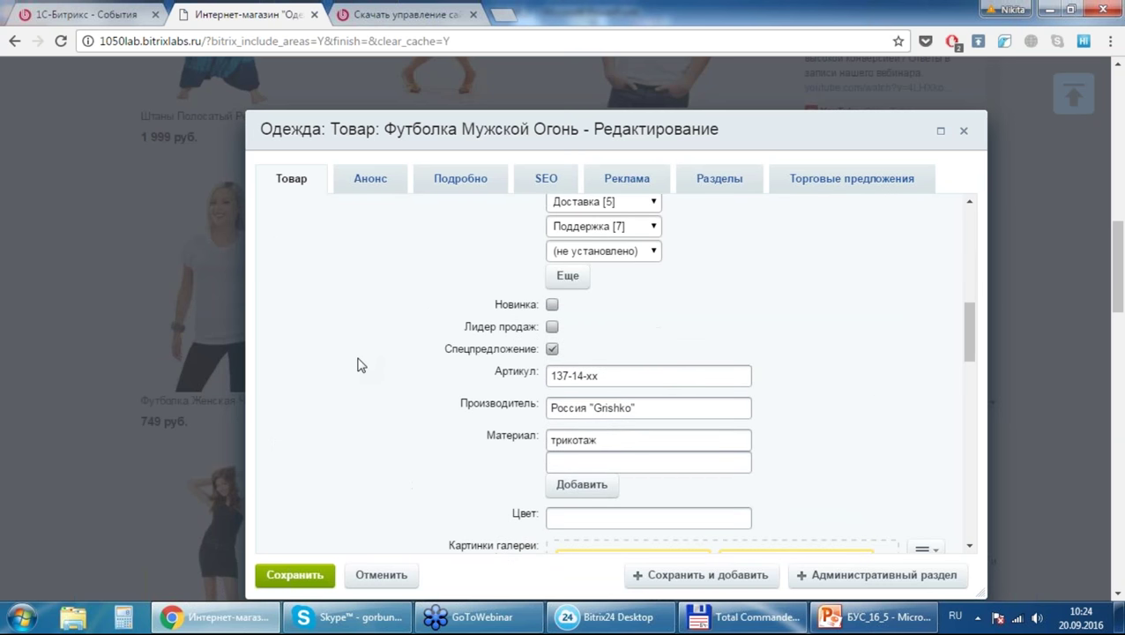
scroll(575, 349, up, 3)
scroll(432, 348, down, 5)
scroll(432, 347, down, 3)
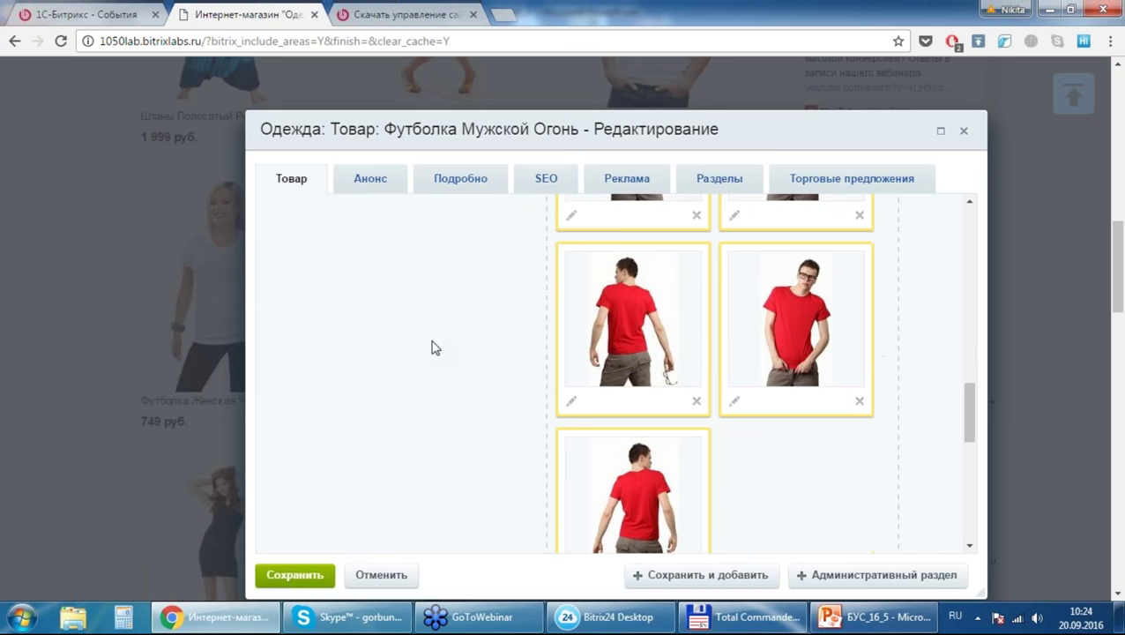
scroll(500, 318, down, 5)
scroll(500, 318, down, 6)
scroll(1073, 229, up, 3)
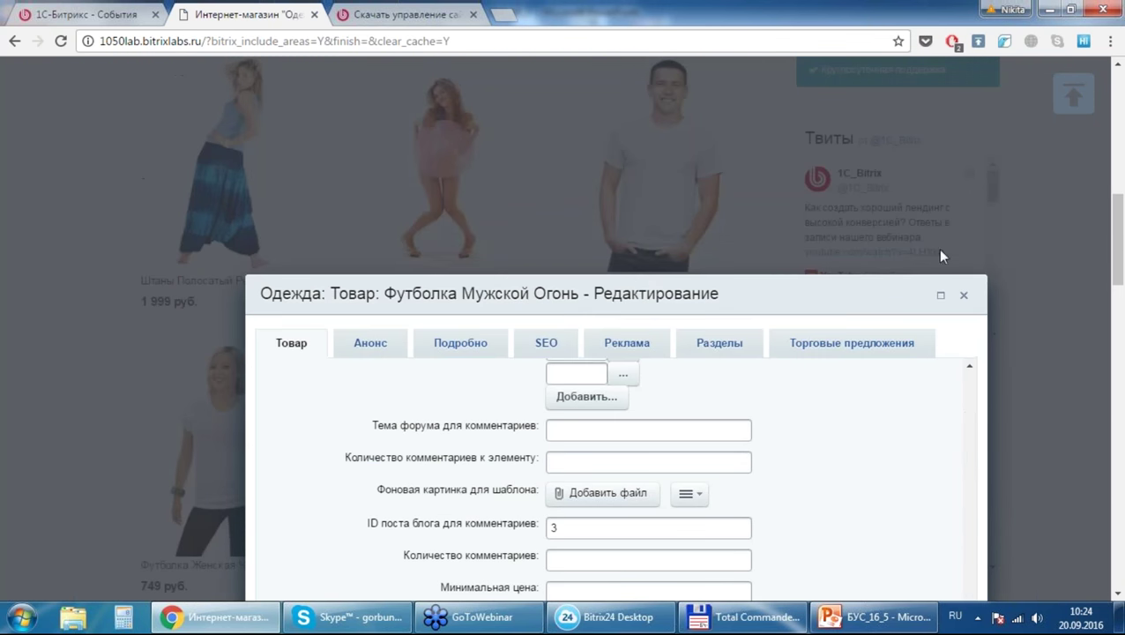
- View the product's catalog sections, then its list of five trade offers
click(699, 351)
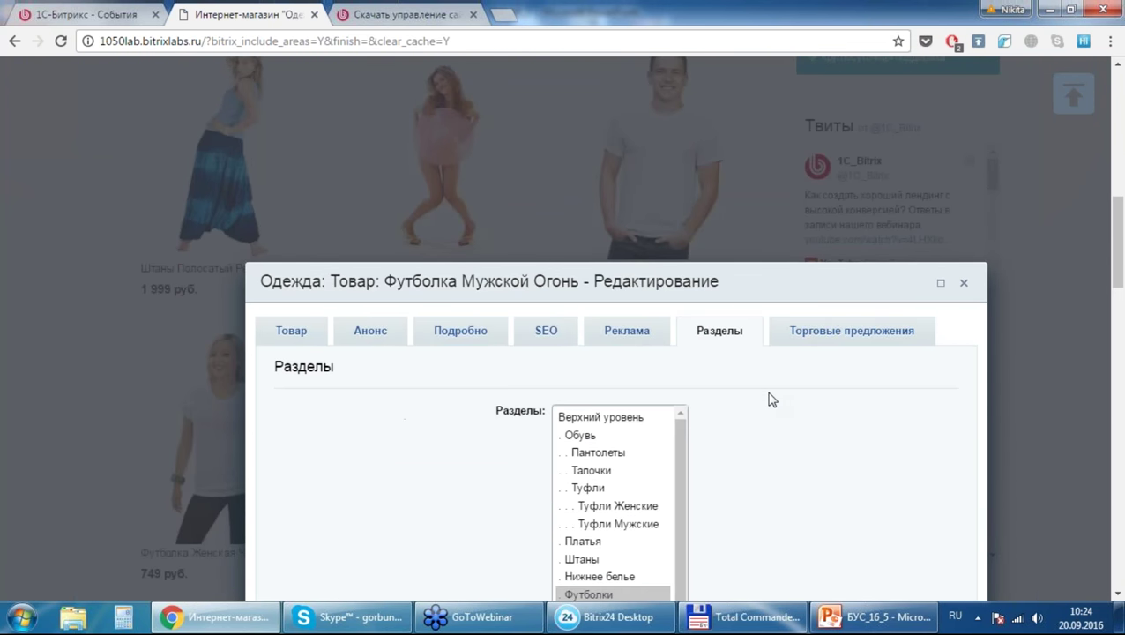
scroll(766, 397, down, 2)
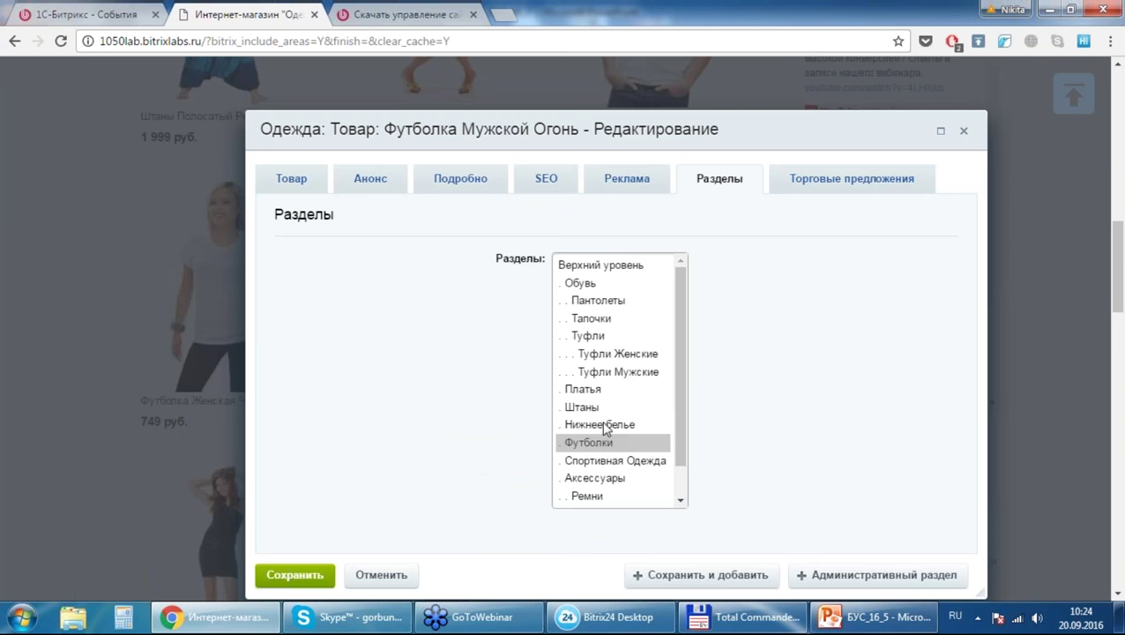
click(791, 185)
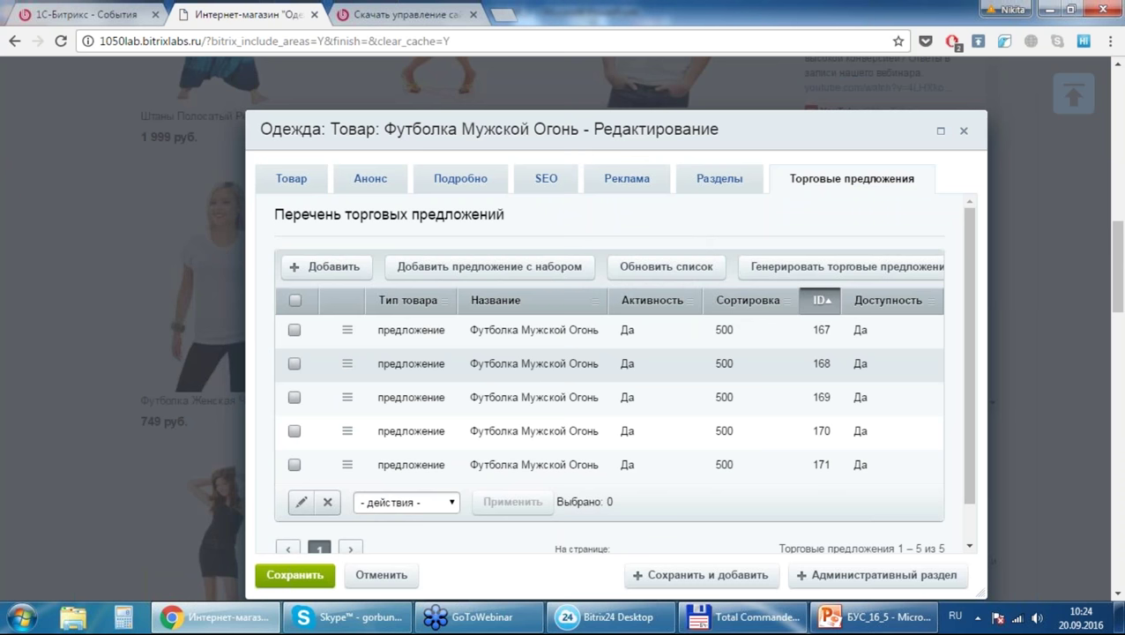
scroll(643, 365, down, 1)
scroll(335, 324, up, 1)
- In the SEO tab, try a custom META TITLE, browse insertable fields, then revert to the inherited template
click(460, 178)
click(546, 179)
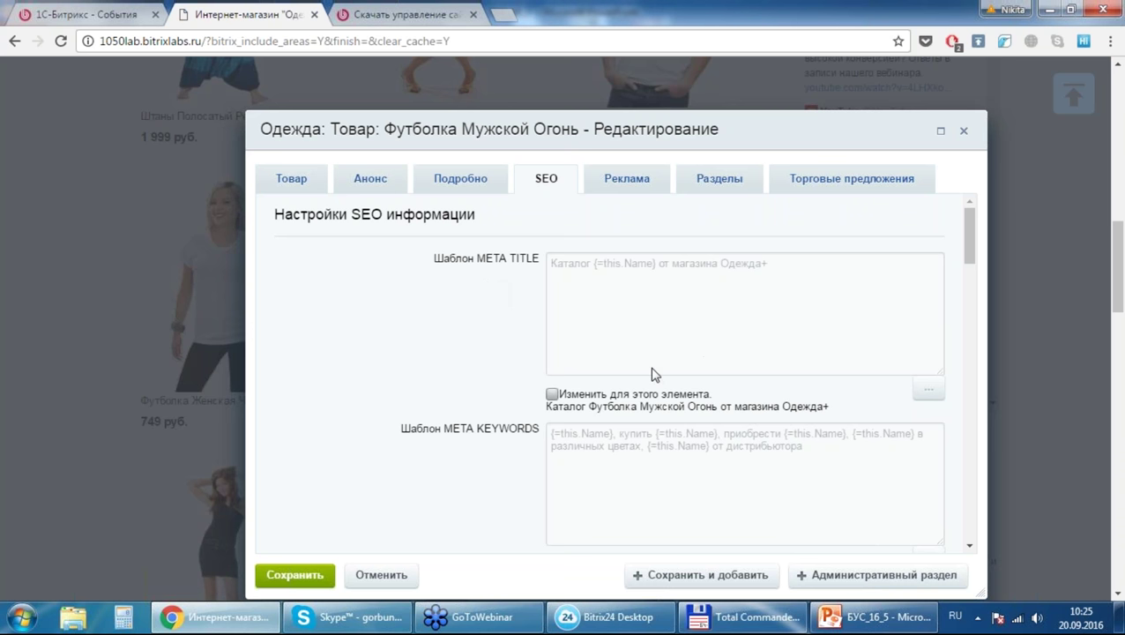
scroll(654, 373, down, 2)
click(556, 230)
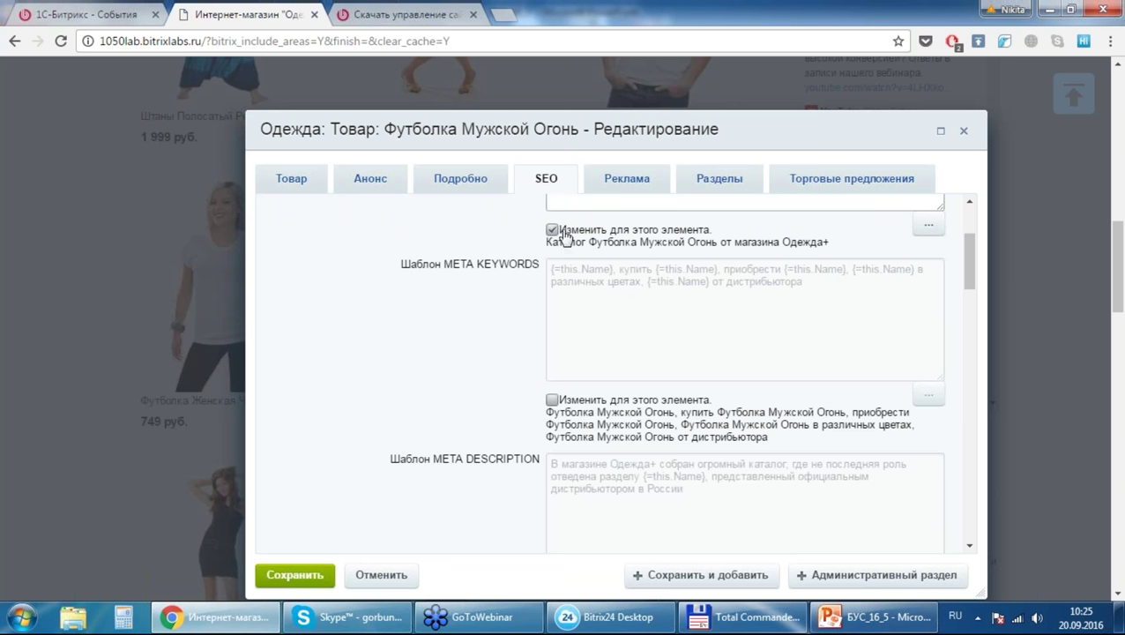
scroll(720, 354, up, 2)
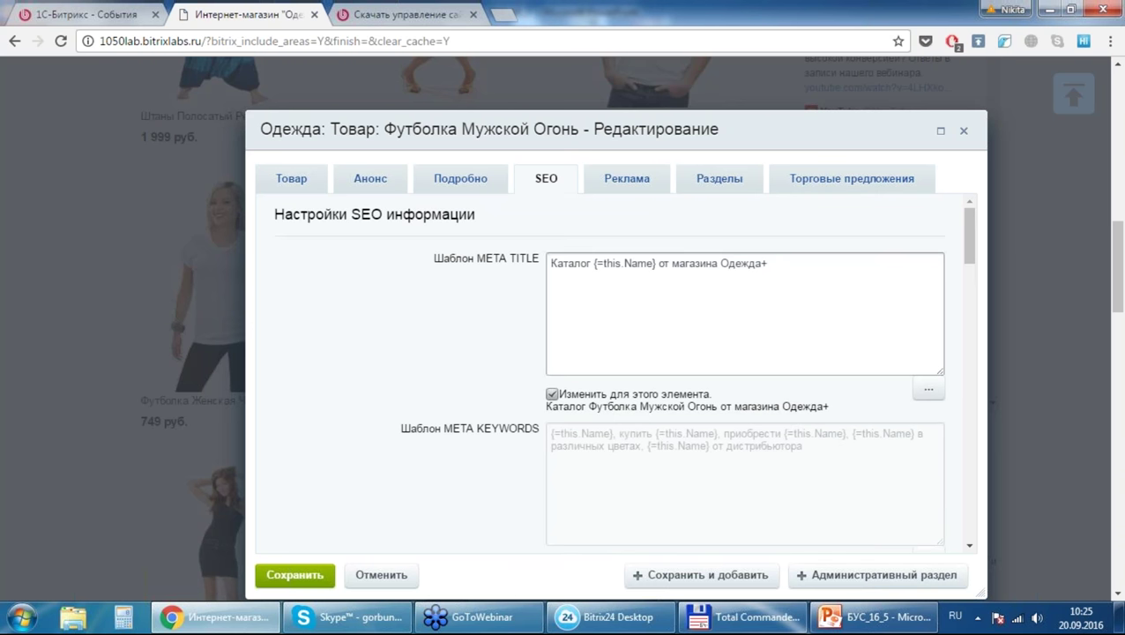
click(929, 389)
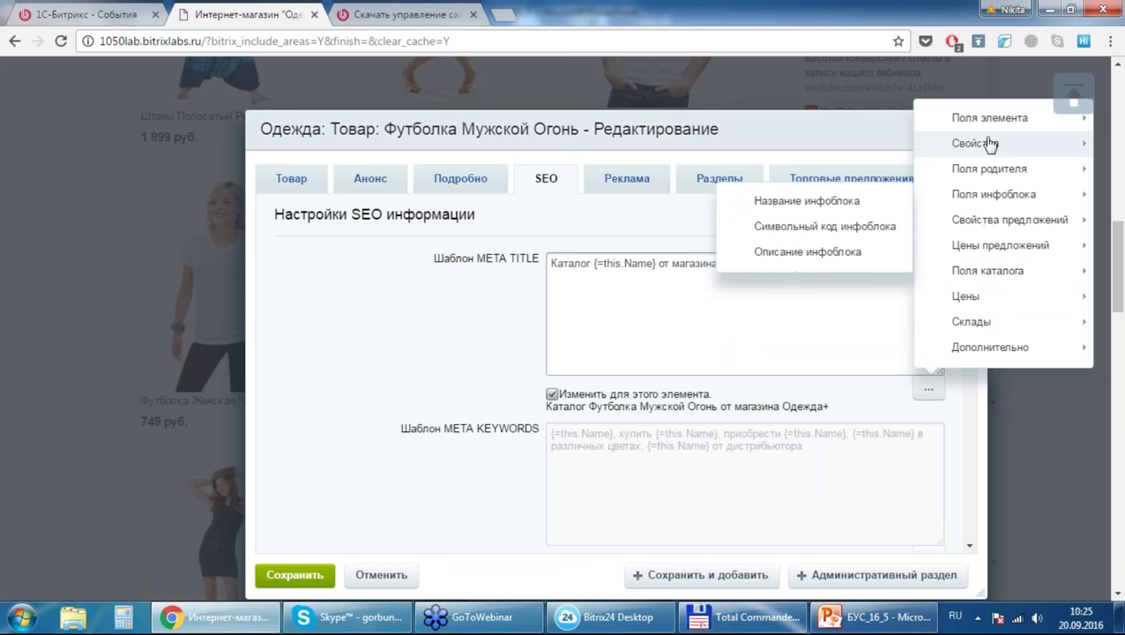
click(425, 376)
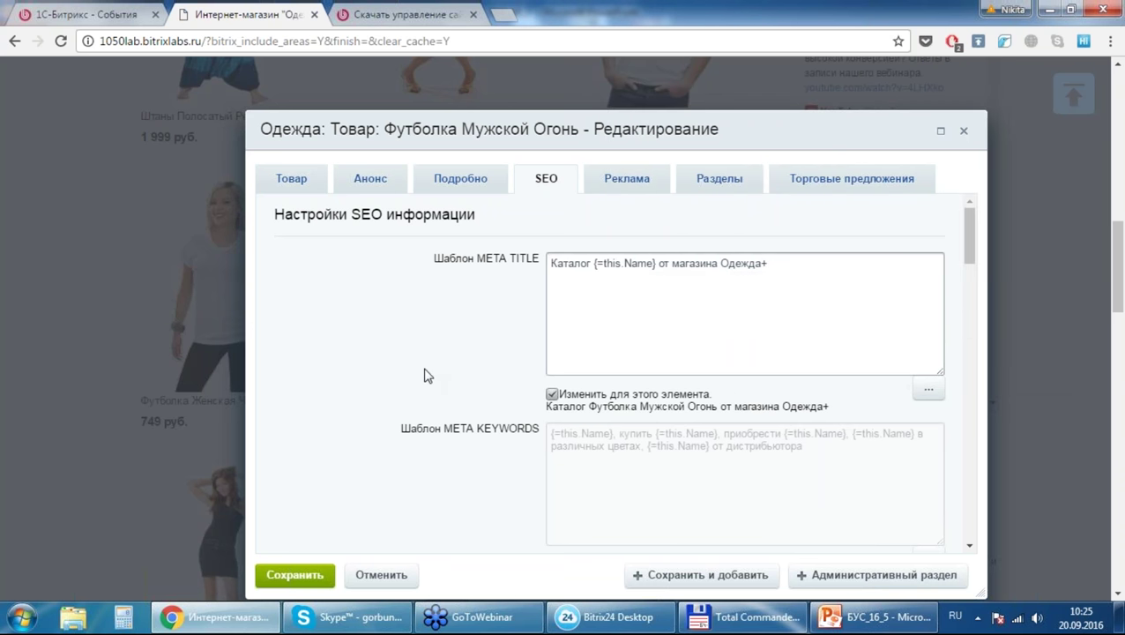
click(552, 394)
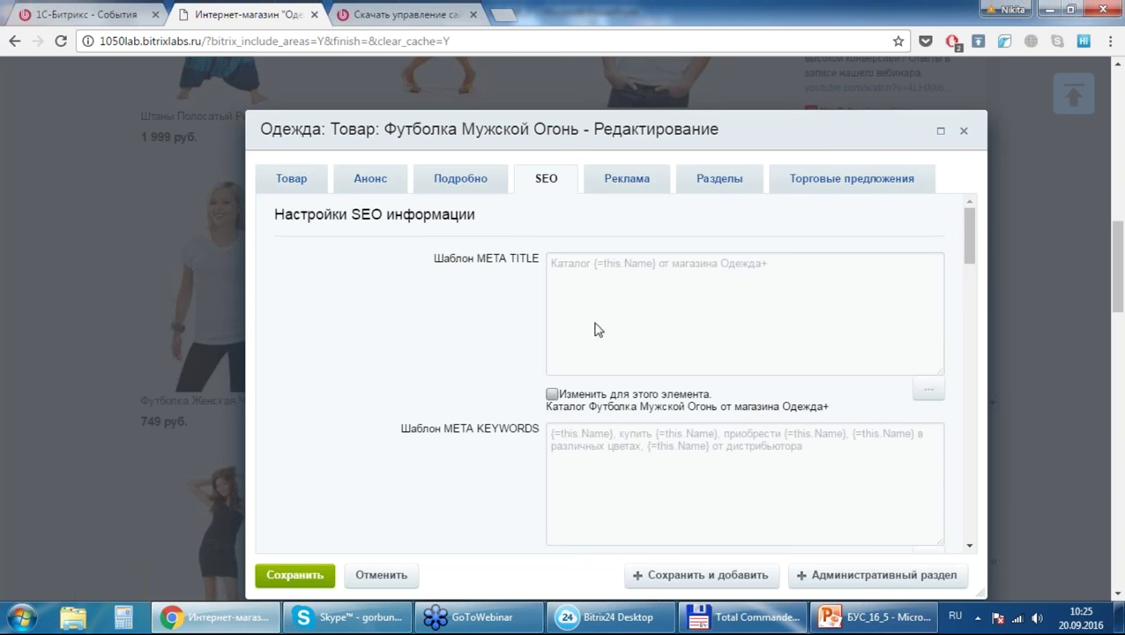
- Scroll through the remaining SEO templates and close the product editor without saving
scroll(609, 372, down, 2)
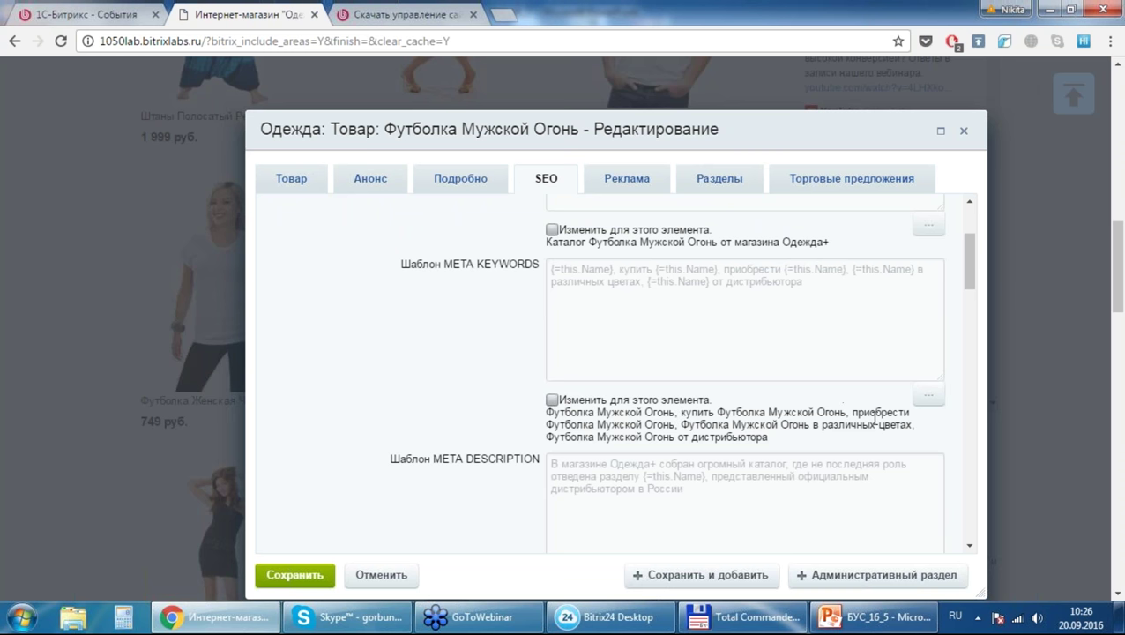
scroll(651, 439, down, 6)
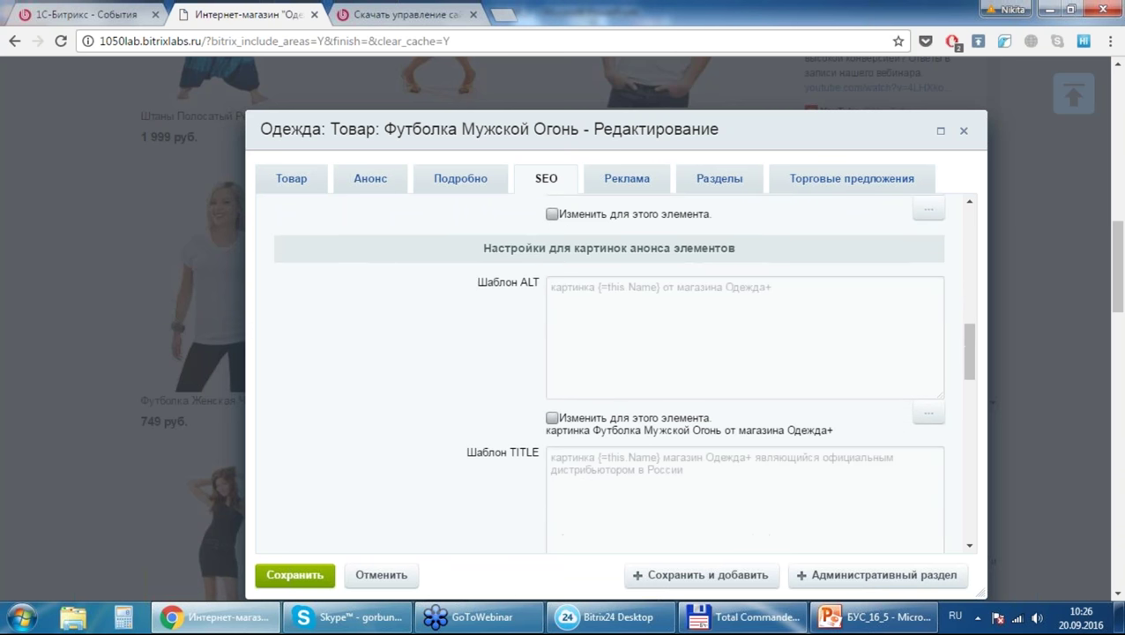
scroll(609, 370, down, 2)
scroll(506, 397, down, 10)
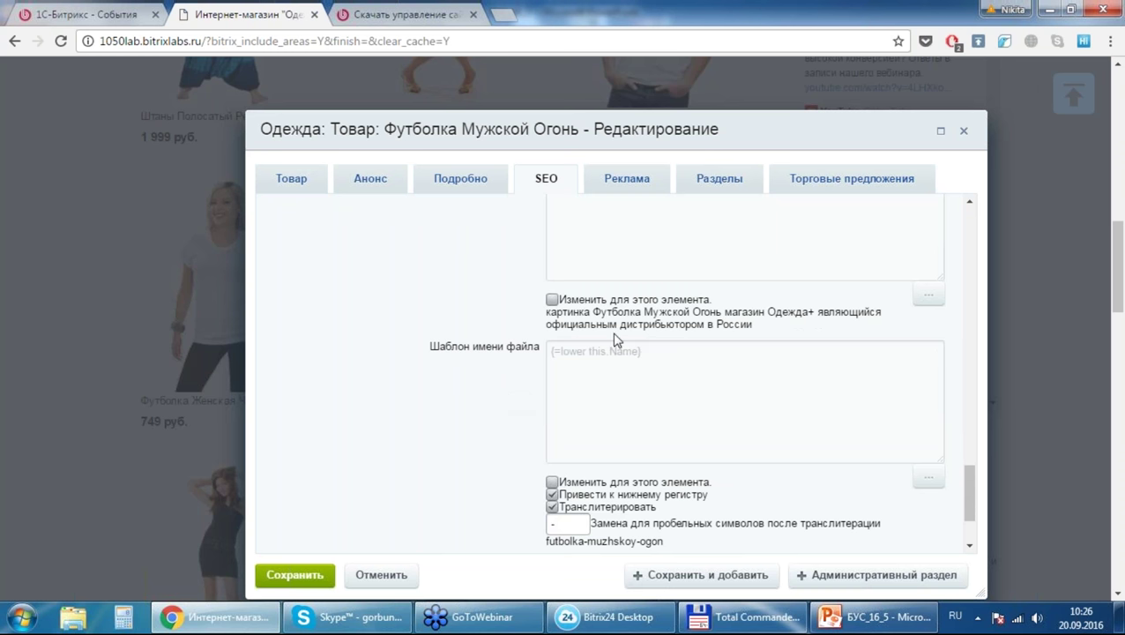
click(964, 131)
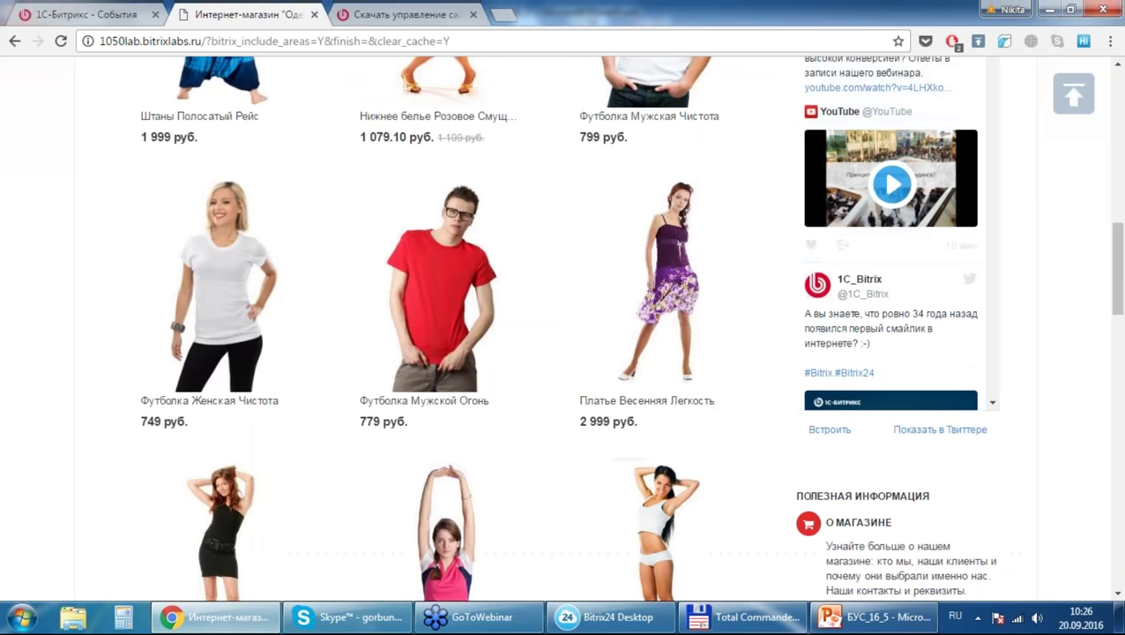
scroll(1040, 264, down, 8)
- Return to the top of the storefront and switch to the Администрирование admin dashboard
scroll(1038, 262, down, 8)
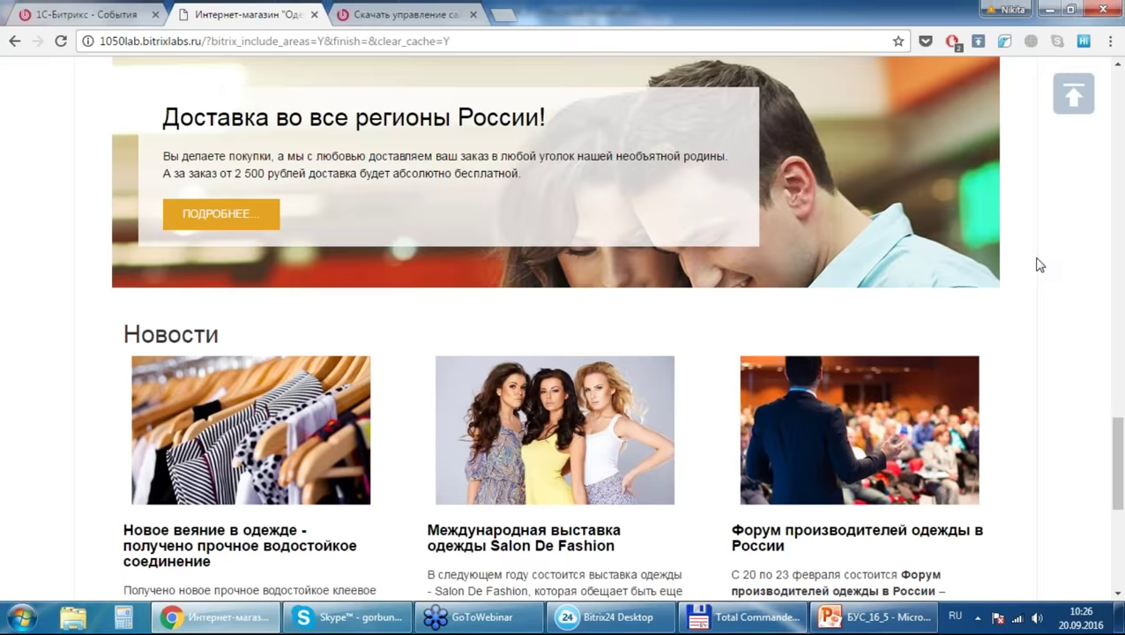
scroll(1038, 261, up, 1)
scroll(1036, 261, up, 4)
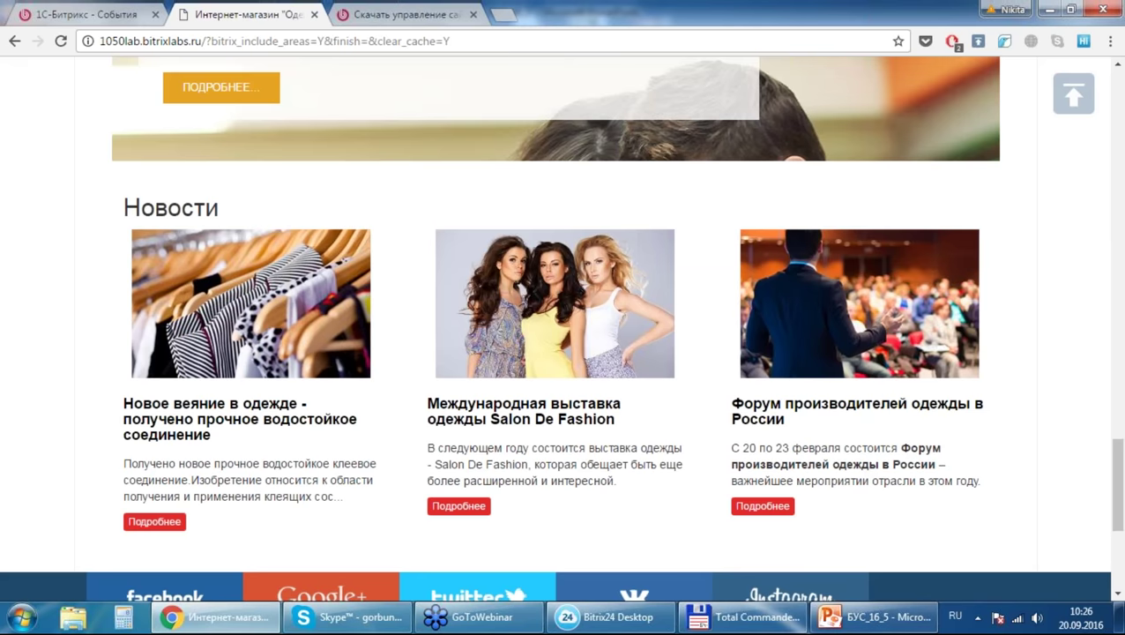
scroll(1057, 321, down, 5)
scroll(1068, 344, up, 15)
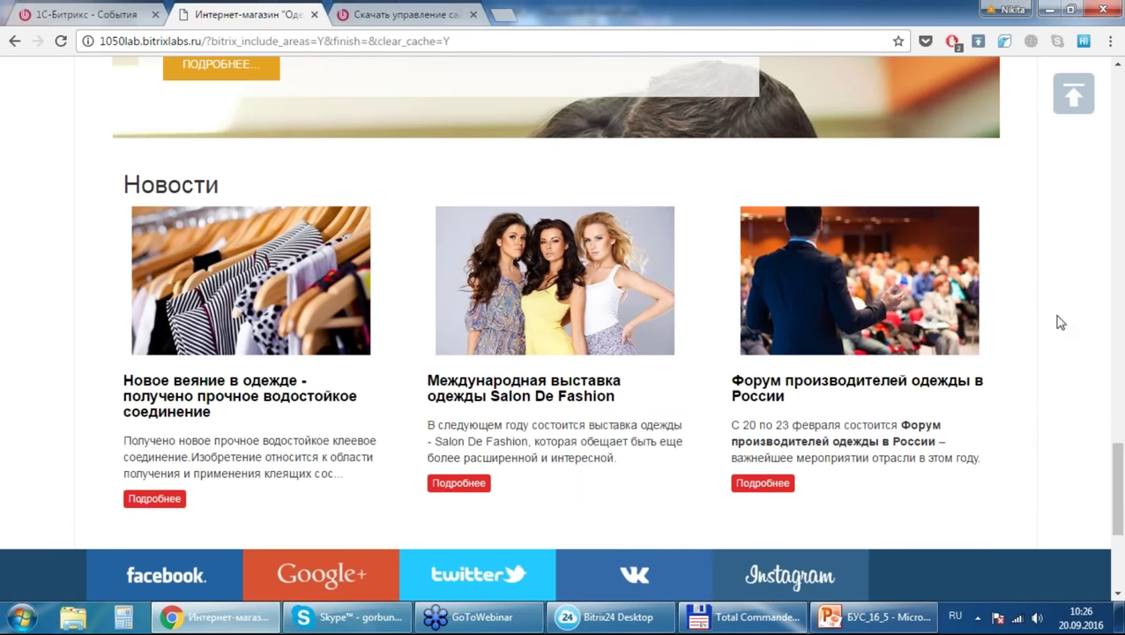
scroll(1068, 348, up, 3)
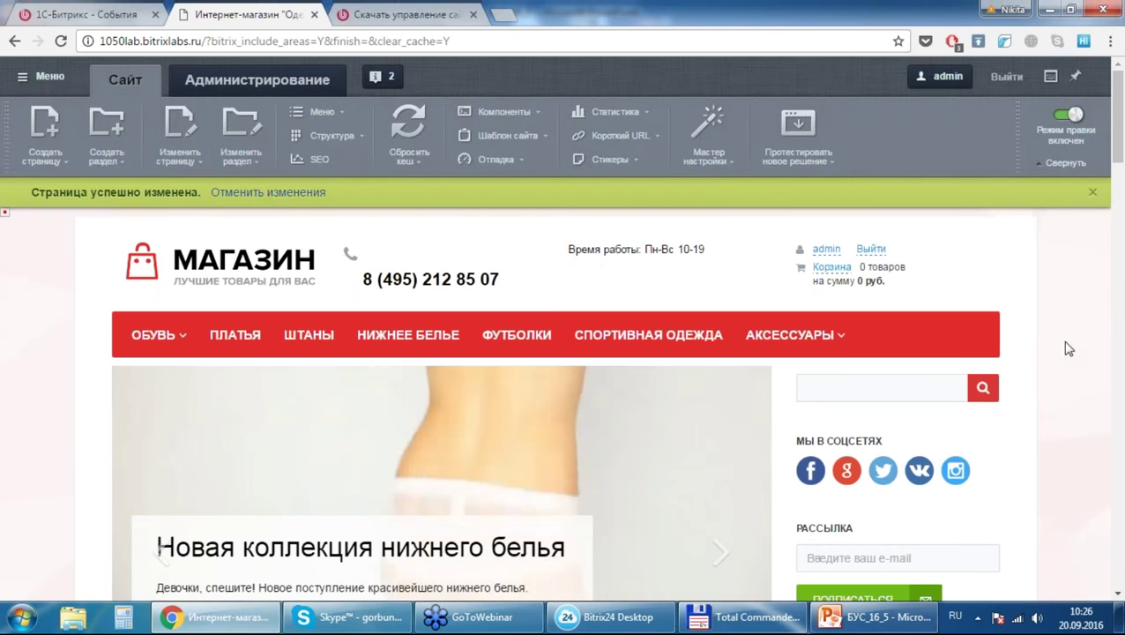
click(257, 79)
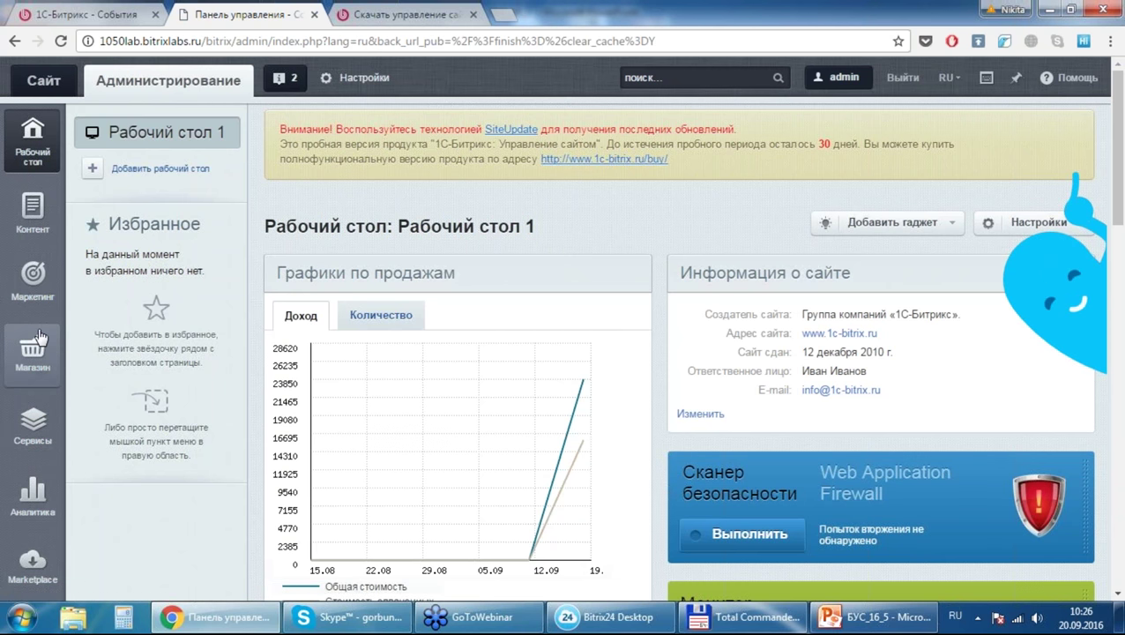
- Go to the Marketplace section's platform update page
scroll(32, 406, down, 2)
click(33, 401)
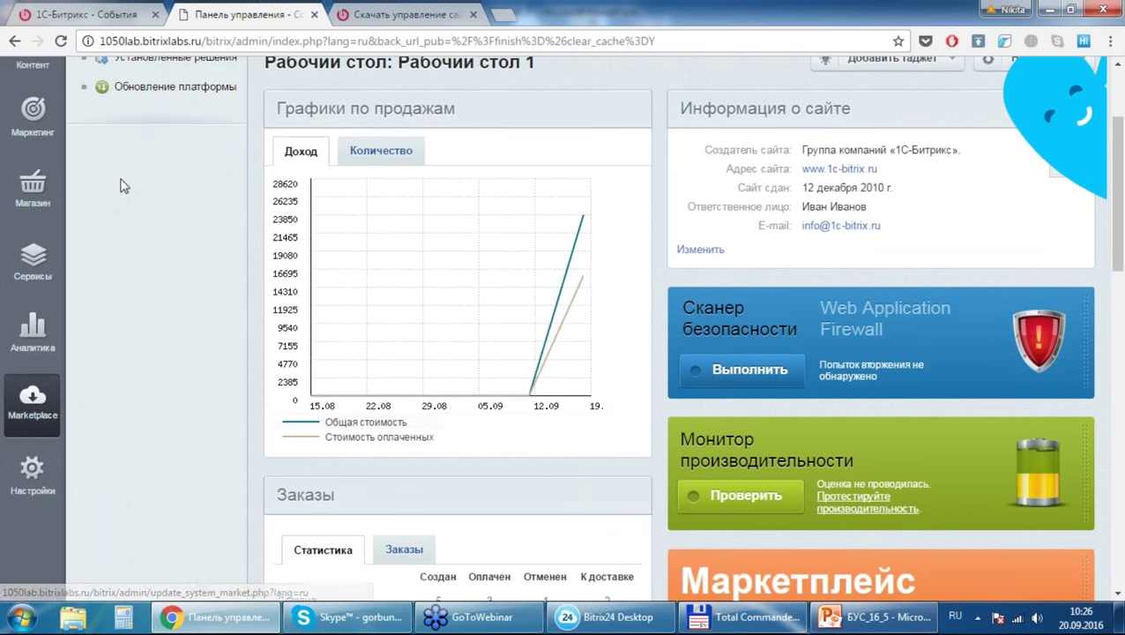
click(141, 87)
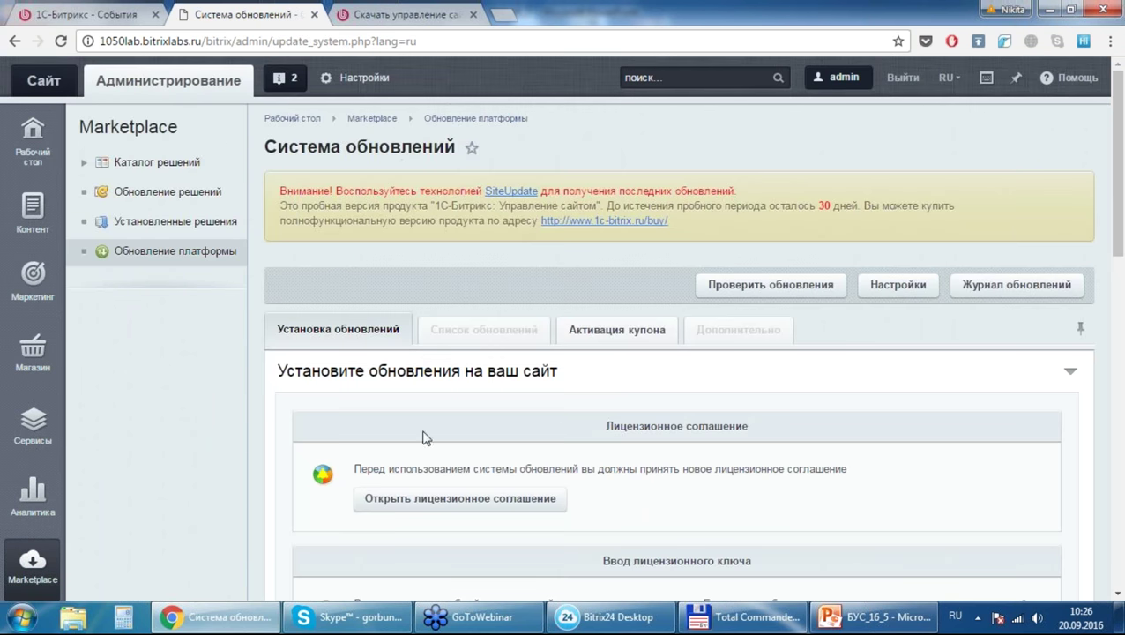
- Accept the update licence agreement, apply the licence key, and install the recommended updates
click(460, 494)
click(521, 441)
click(564, 473)
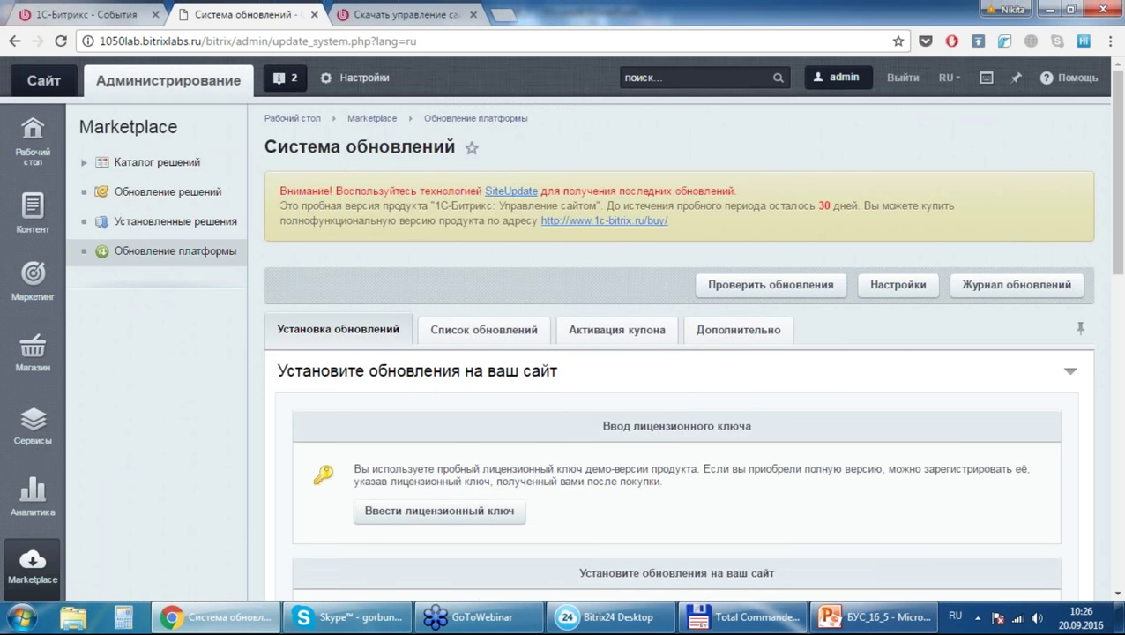
scroll(549, 415, down, 3)
click(548, 415)
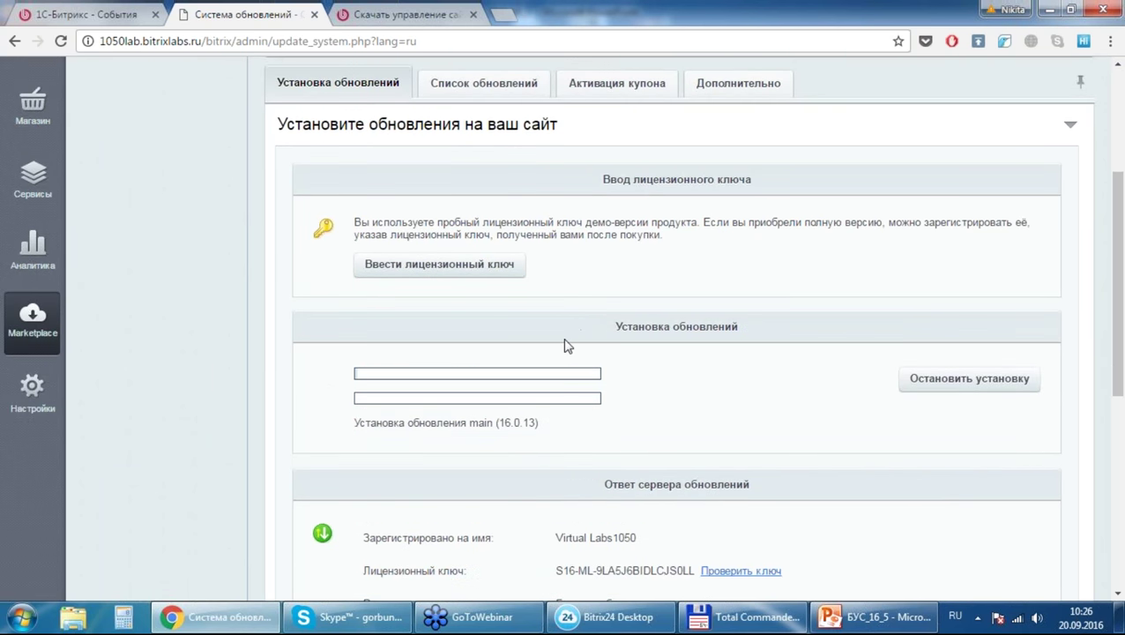
- Open bx-im.ru in a new browser tab and dock the shop window back into the tab strip
click(500, 14)
text(ич)
key(BackSpace)
key(BackSpace)
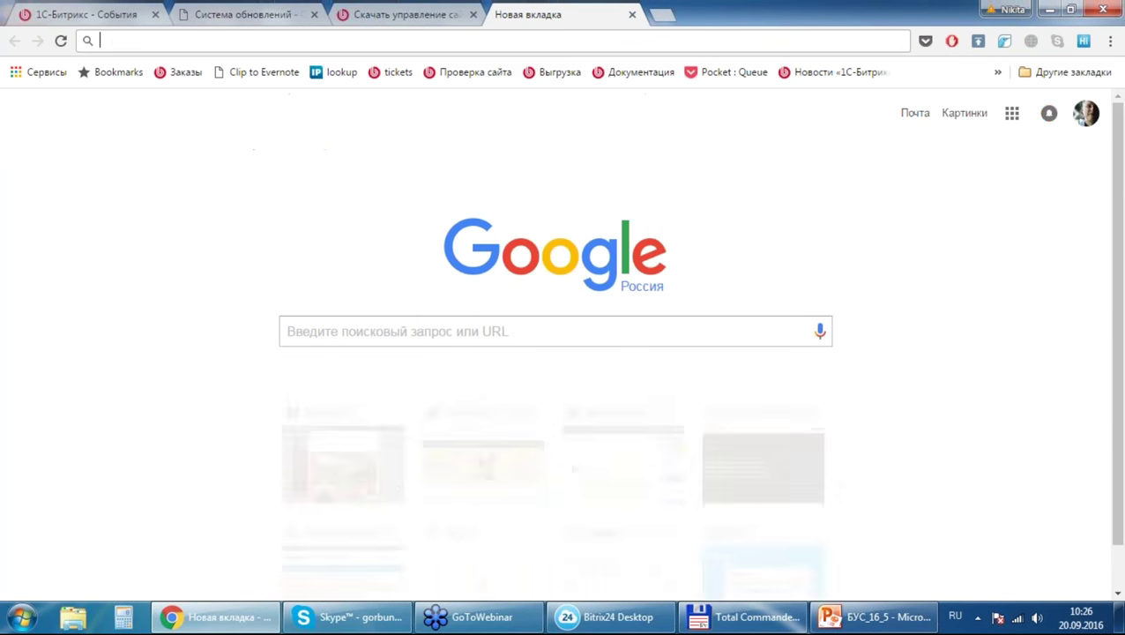
key(alt+shift)
text(bx-imr)
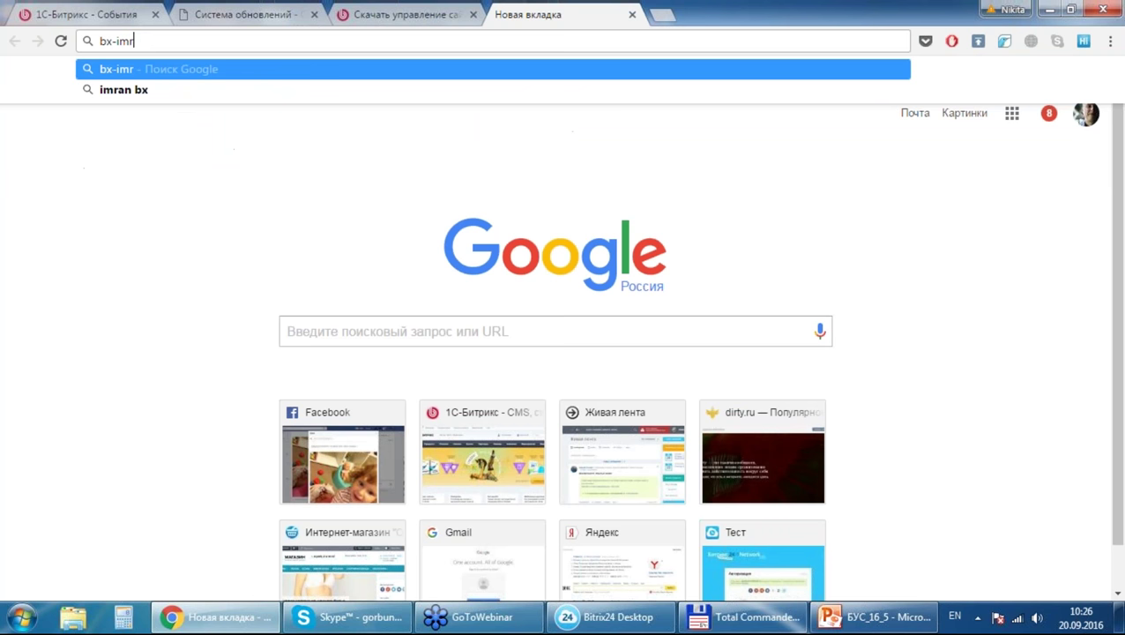
key(BackSpace)
key(Return)
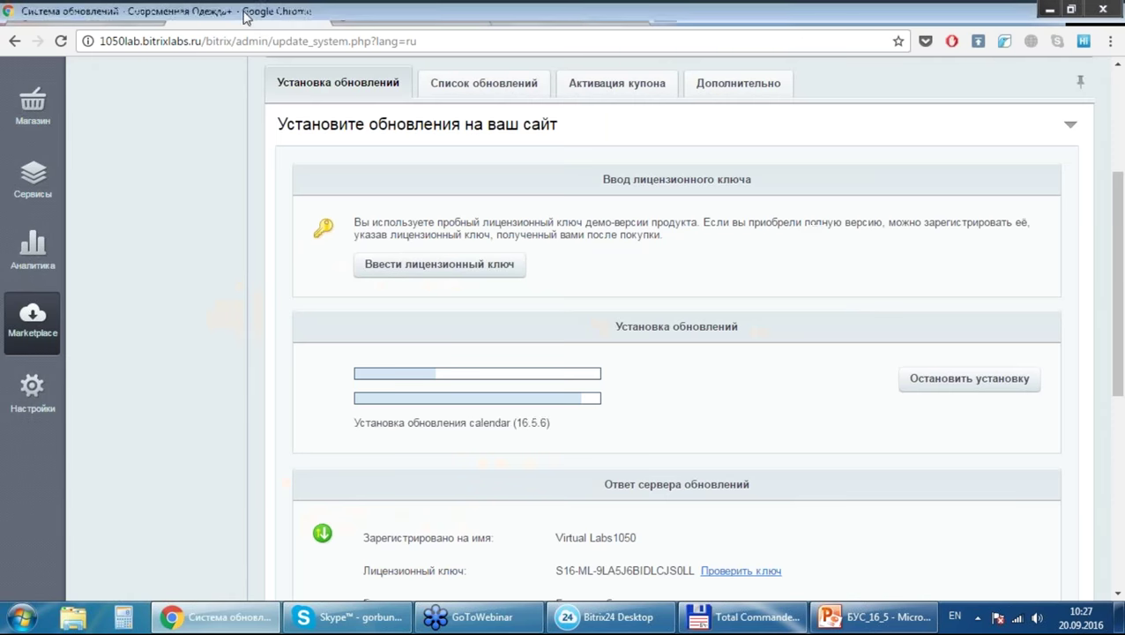
drag(565, 10, 612, 8)
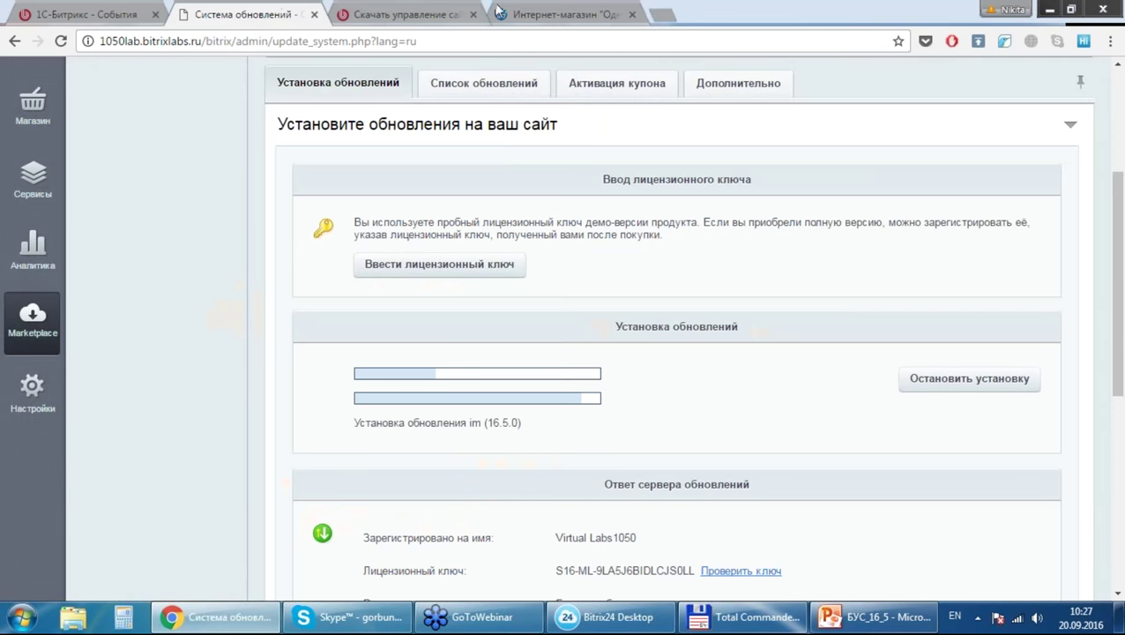
- Log in to the bx-im.ru shop with the admin password and open its Администрирование panel
click(612, 10)
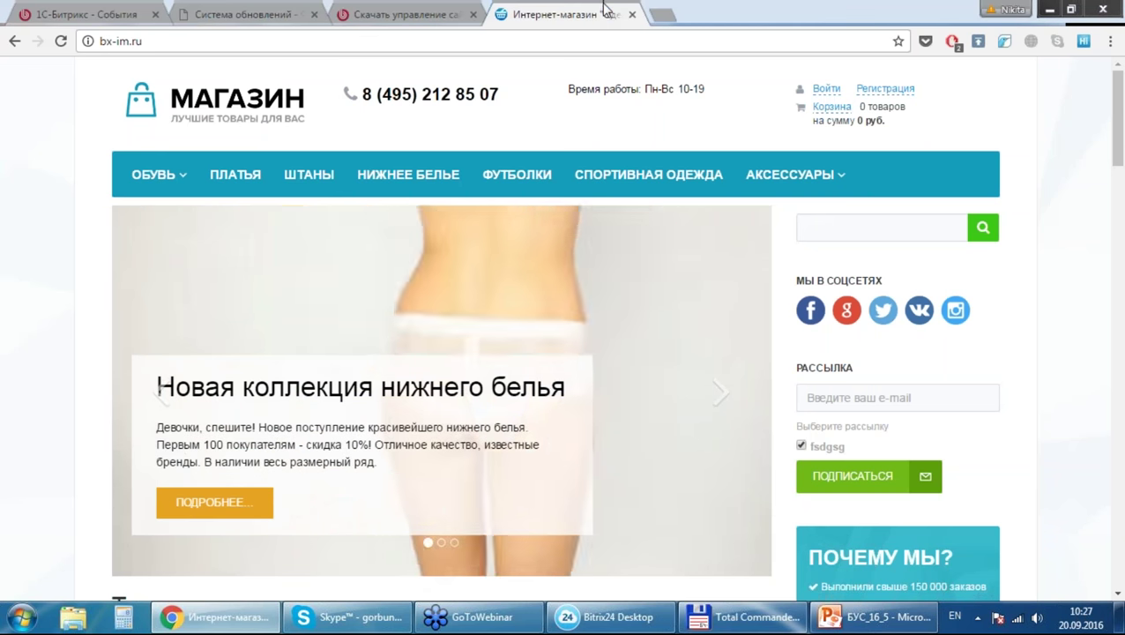
click(829, 90)
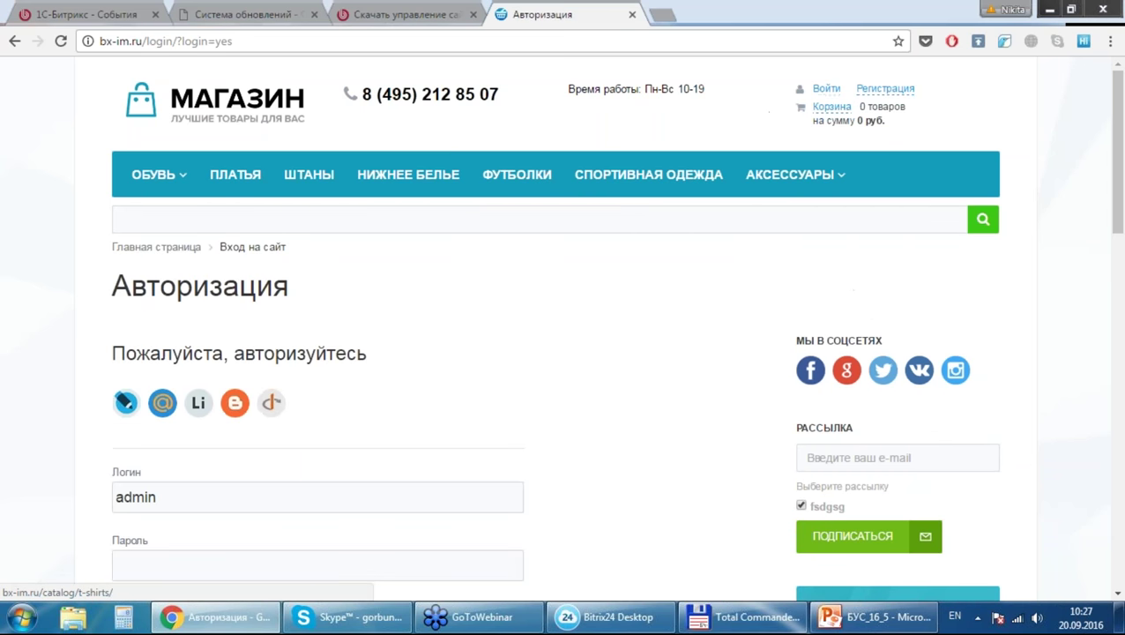
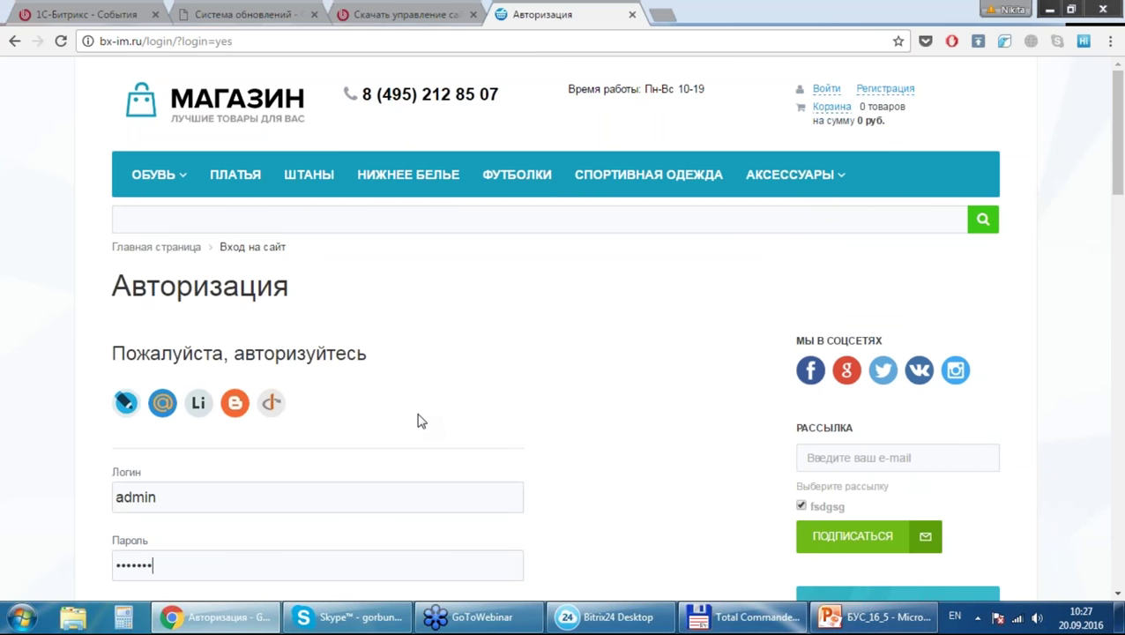
scroll(420, 419, down, 1)
click(137, 569)
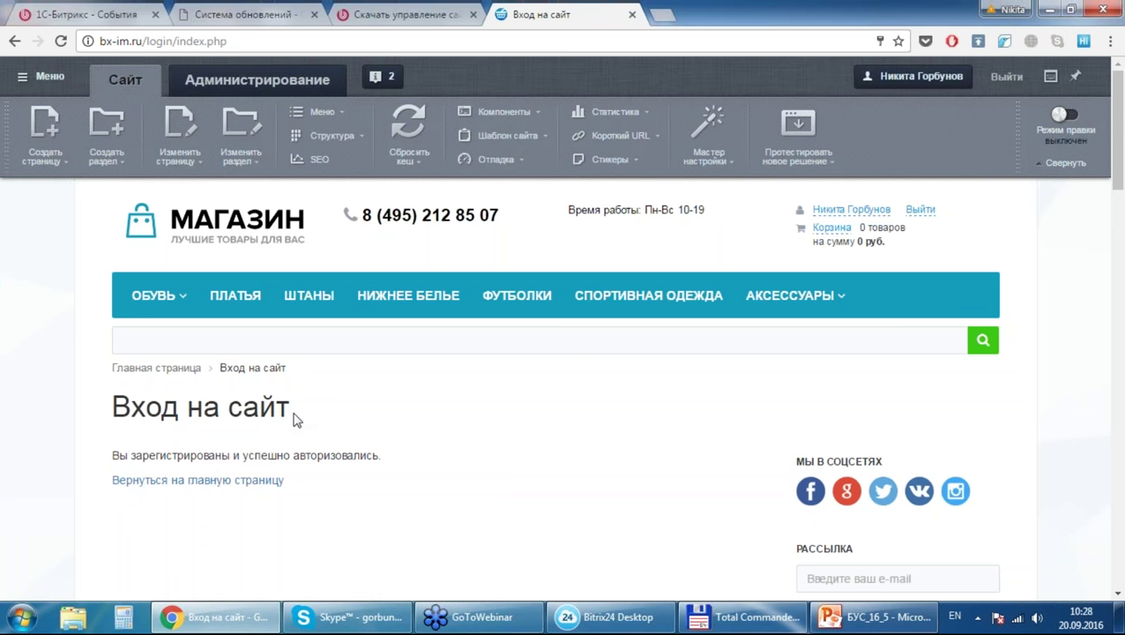
click(209, 90)
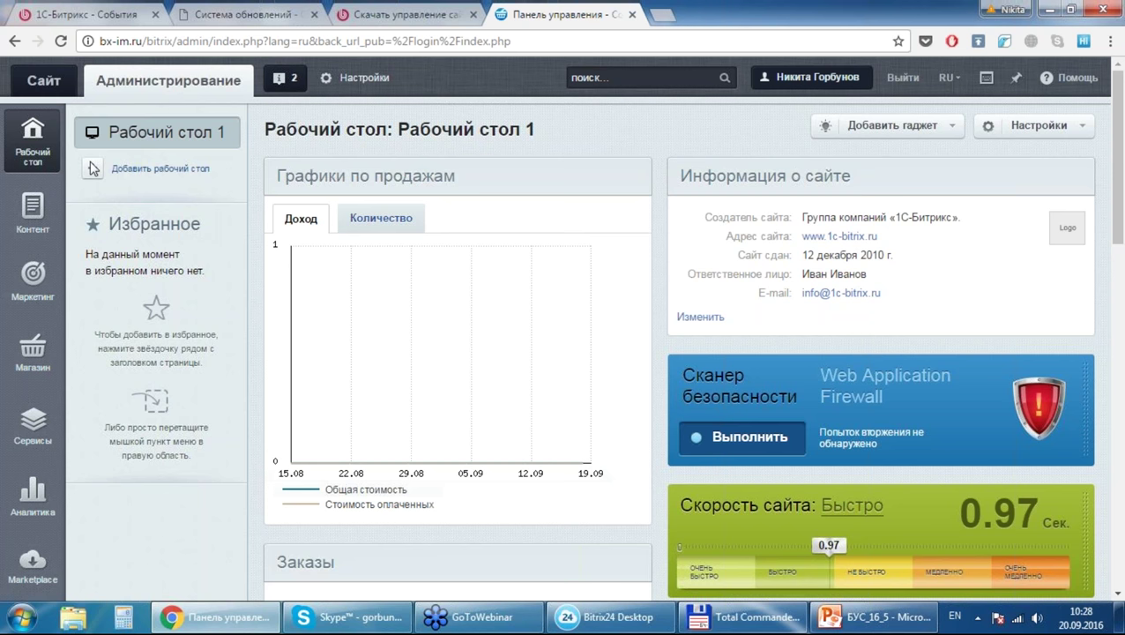
scroll(24, 252, down, 2)
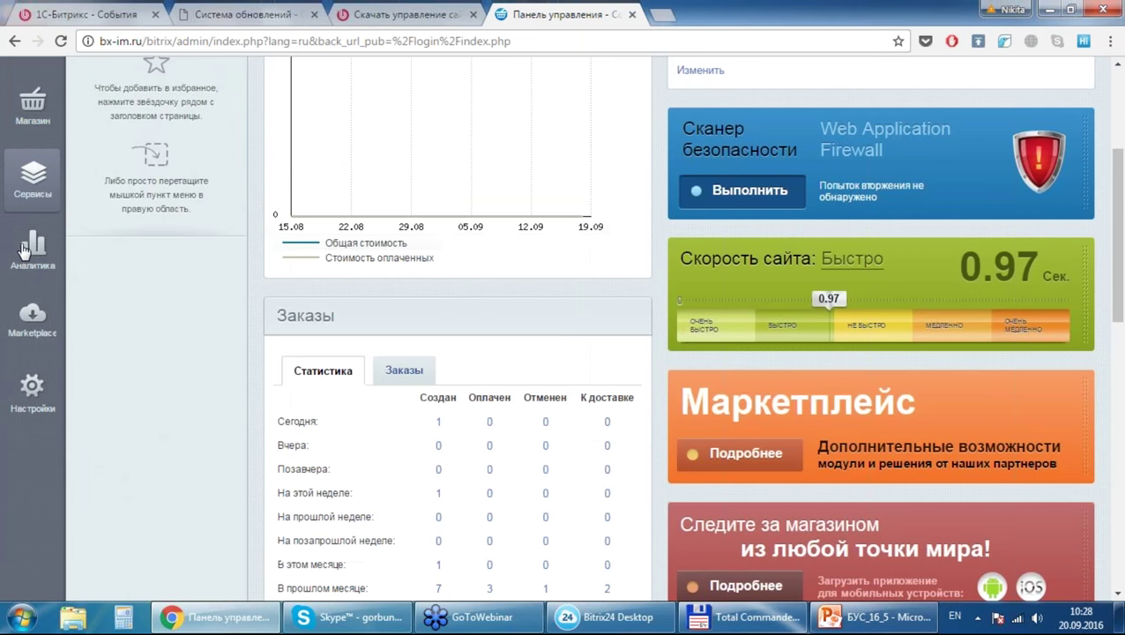
scroll(24, 252, up, 2)
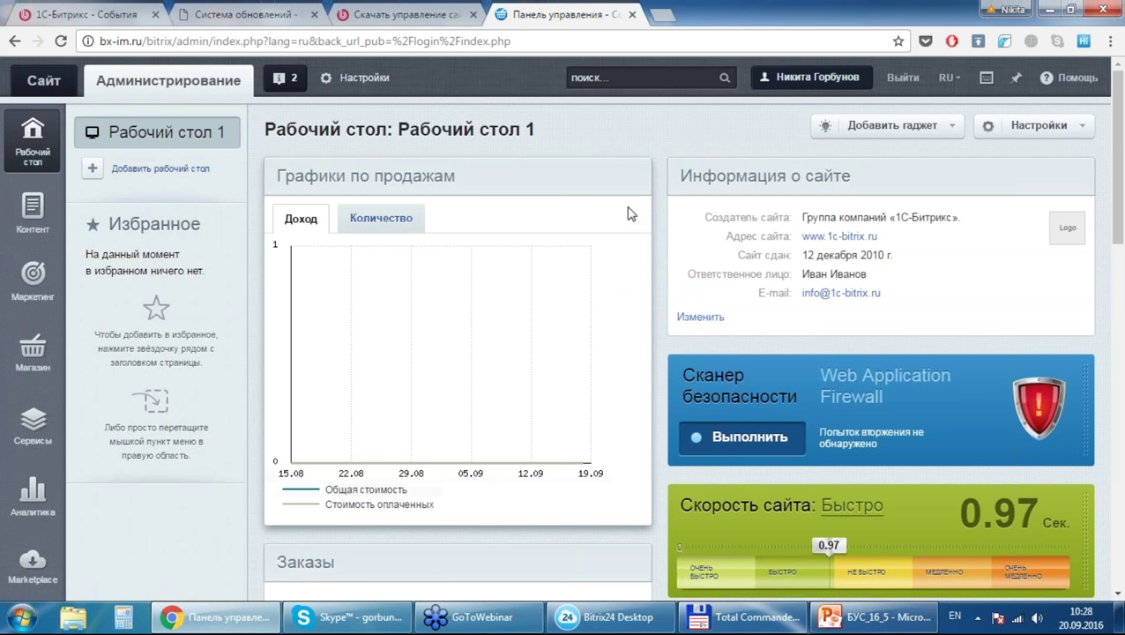
scroll(640, 198, down, 3)
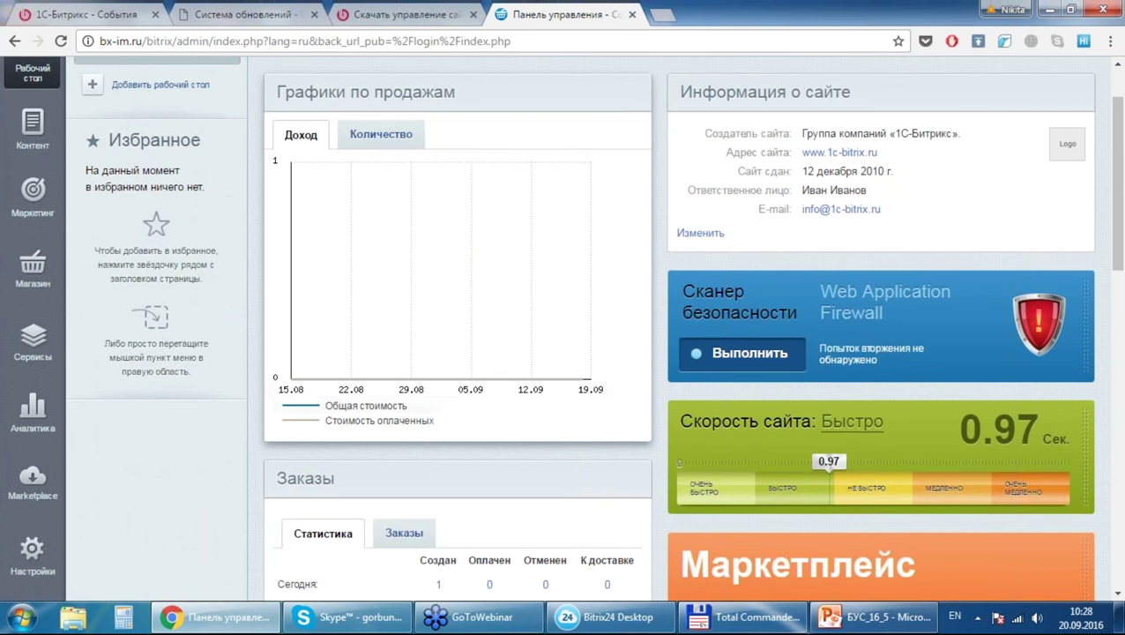
scroll(646, 182, down, 2)
scroll(646, 182, down, 4)
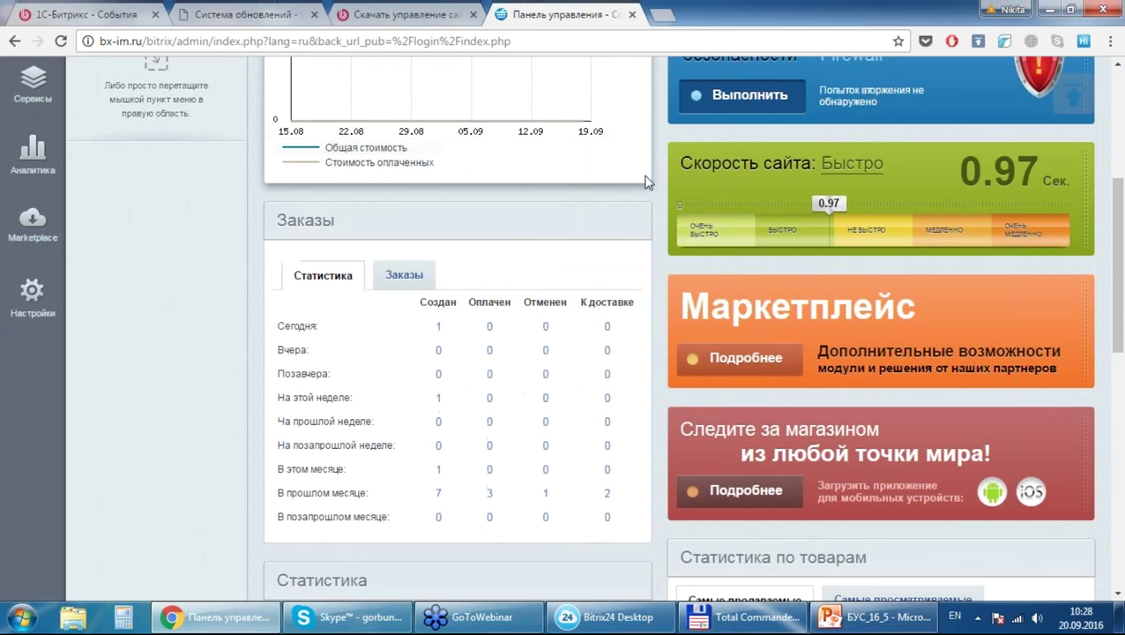
scroll(646, 182, down, 2)
scroll(645, 182, up, 10)
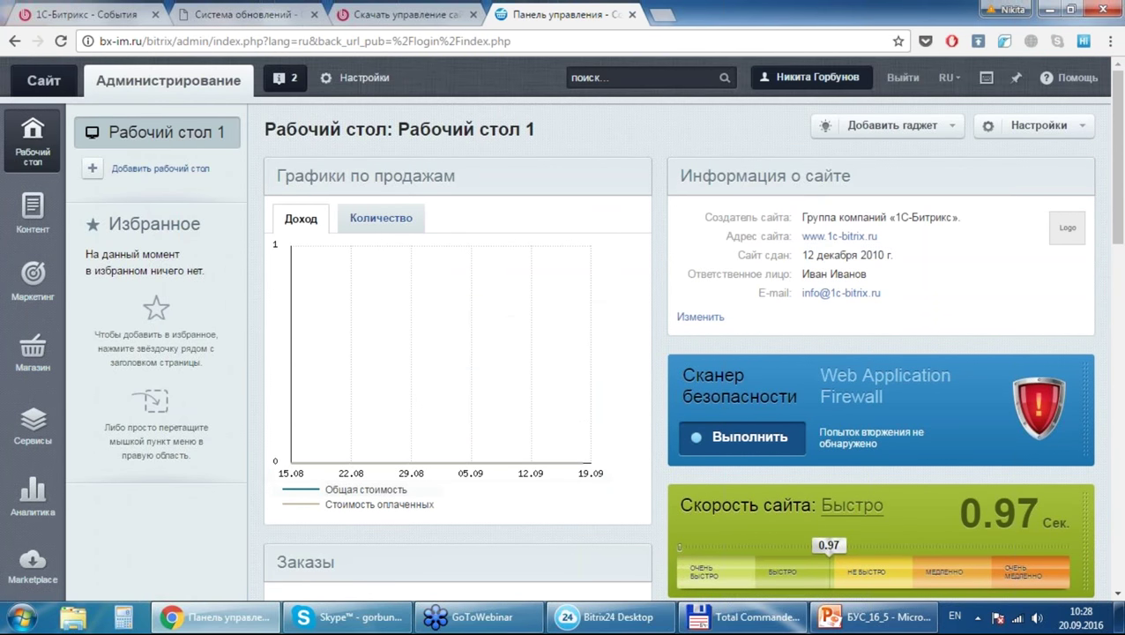
click(940, 129)
mouse_move(907, 220)
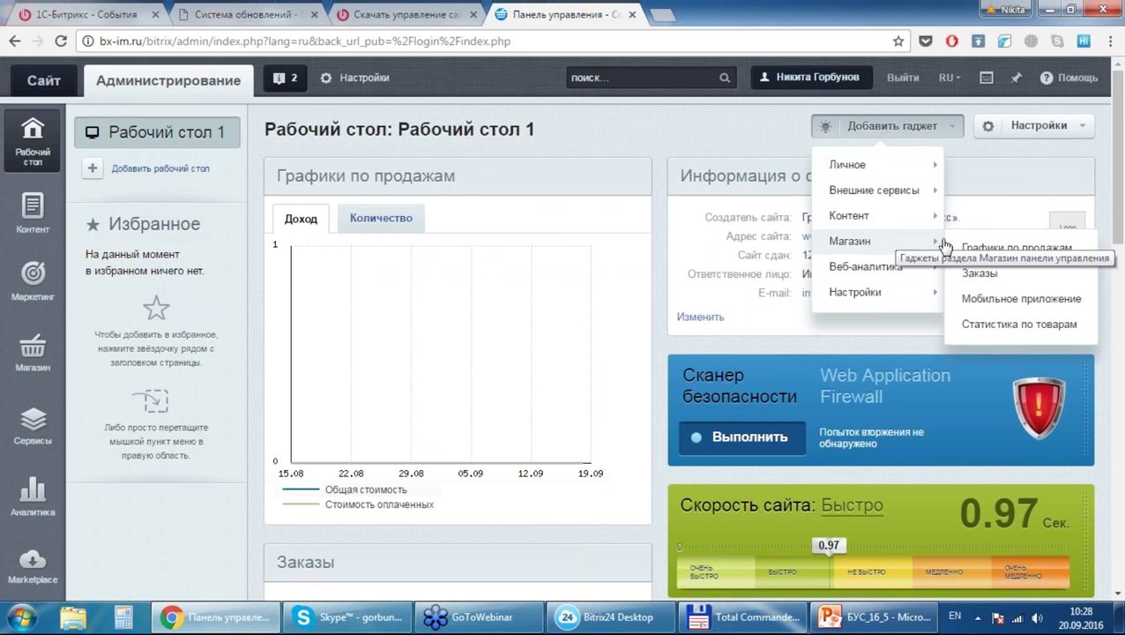
click(635, 141)
scroll(635, 141, down, 1)
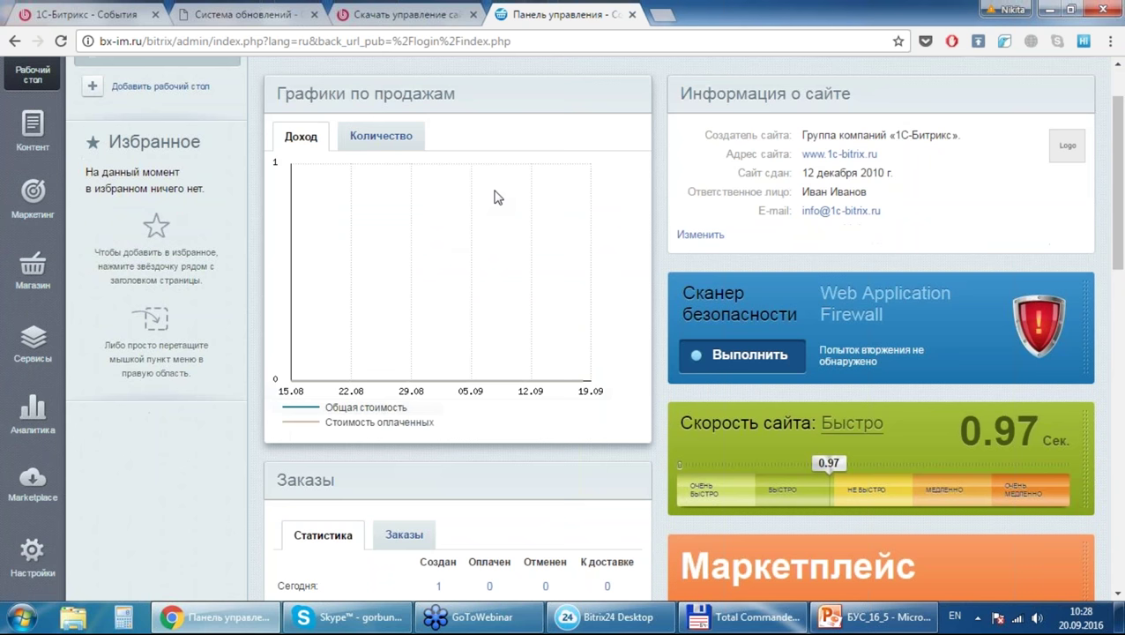
click(355, 144)
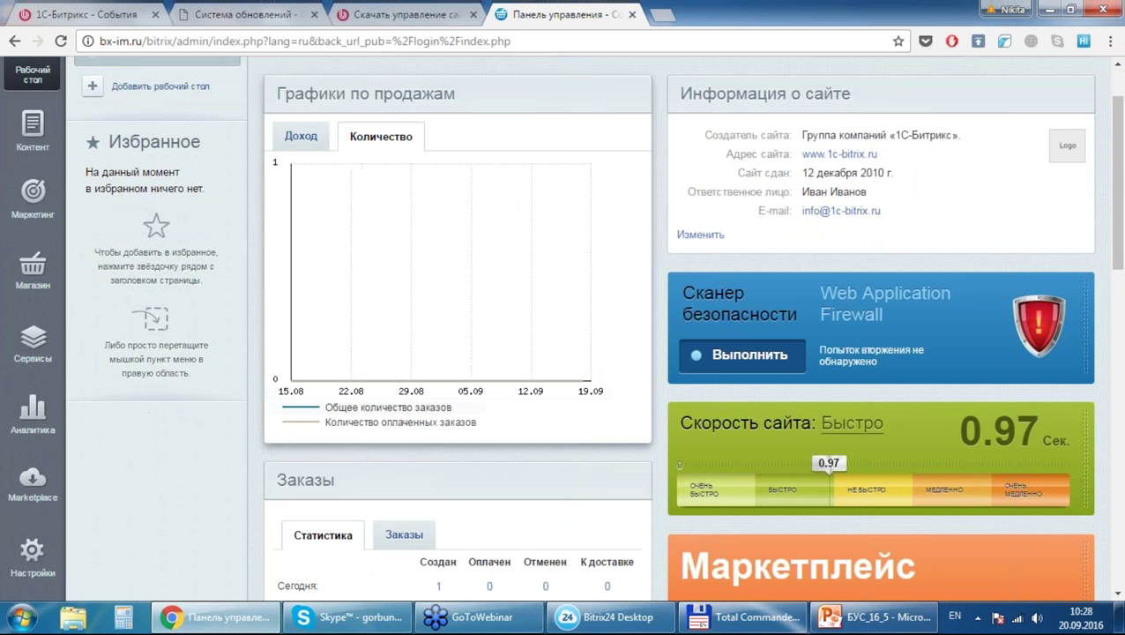
click(309, 143)
scroll(462, 314, down, 7)
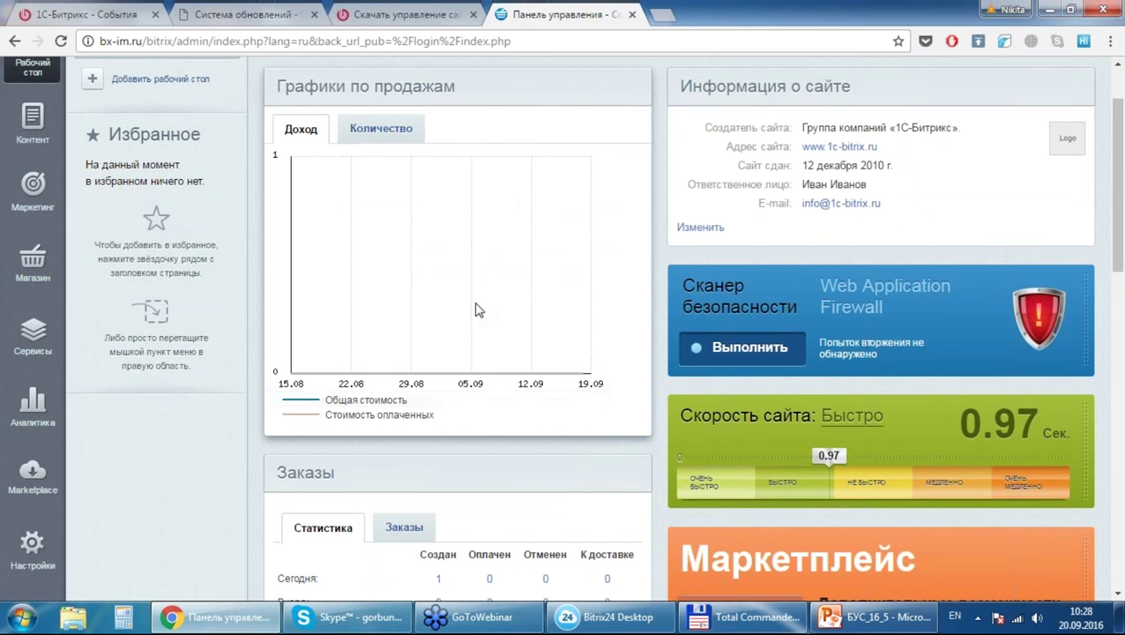
scroll(477, 311, down, 1)
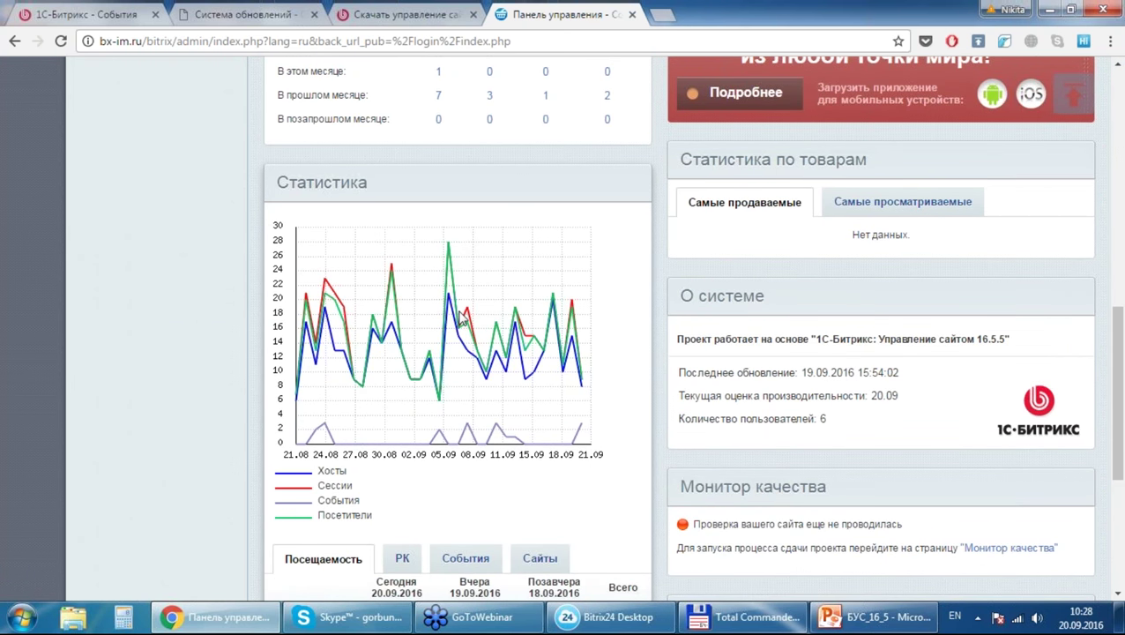
scroll(462, 319, down, 2)
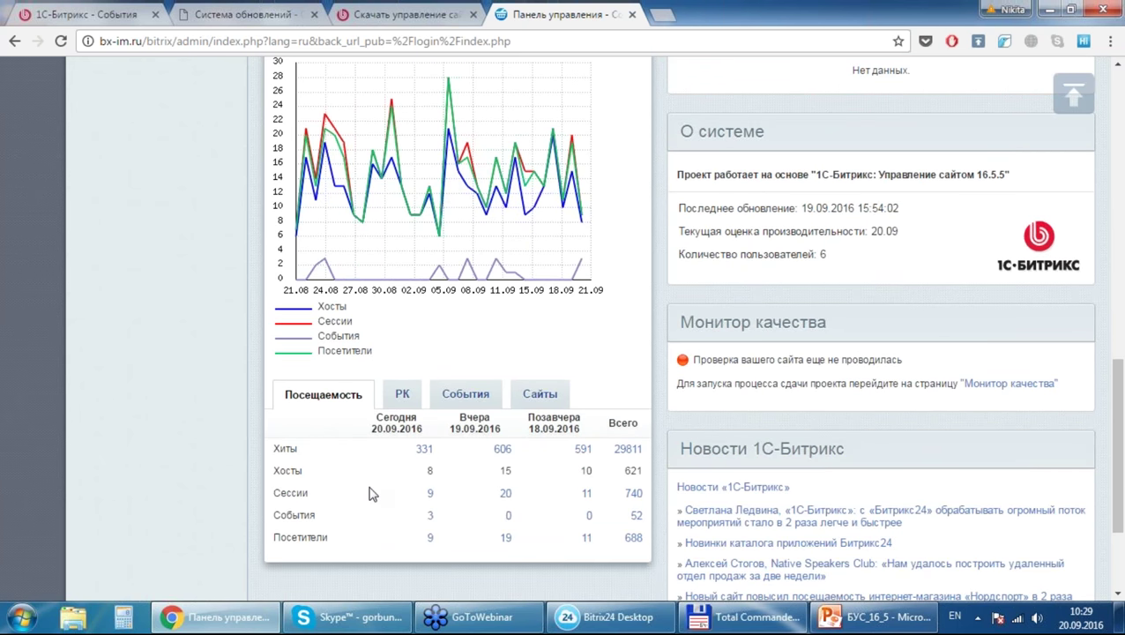
scroll(528, 455, up, 6)
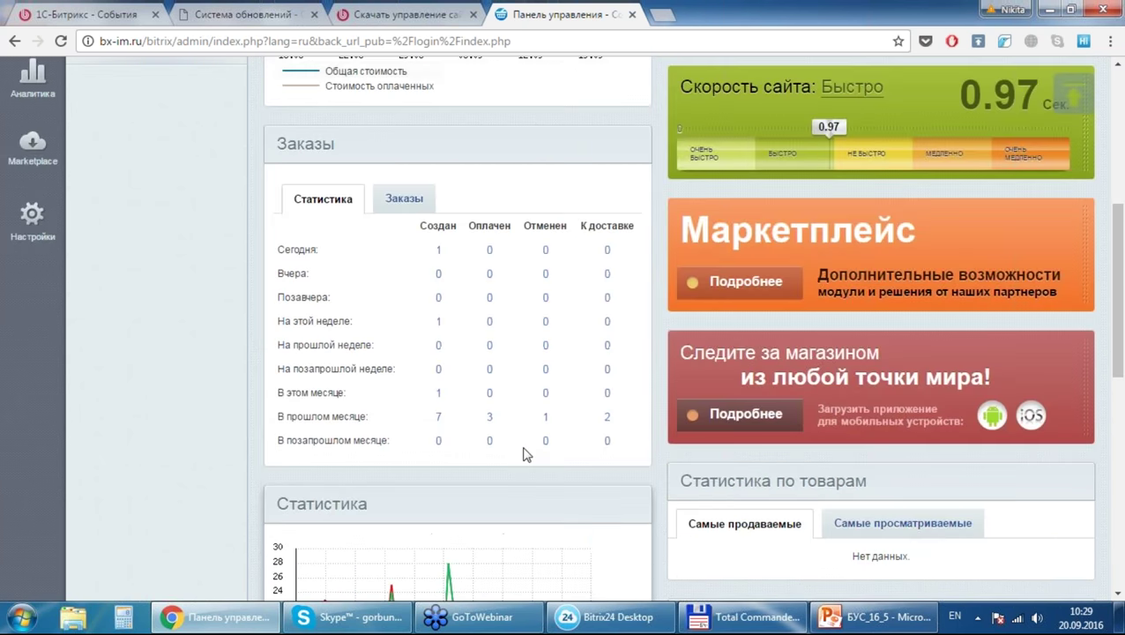
scroll(525, 454, down, 4)
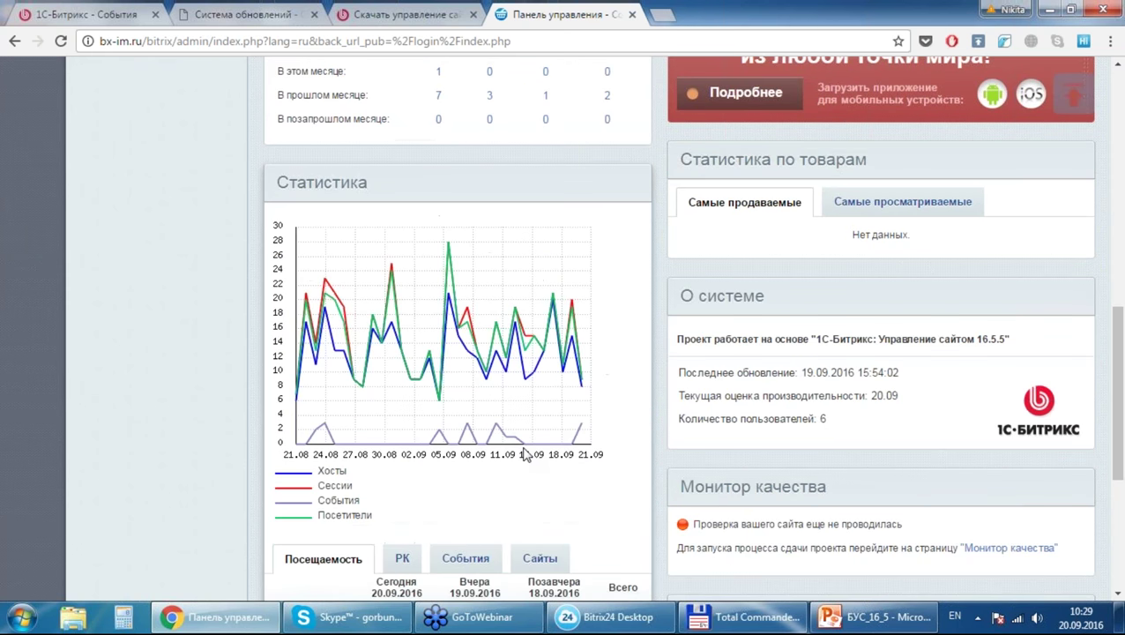
scroll(525, 455, up, 10)
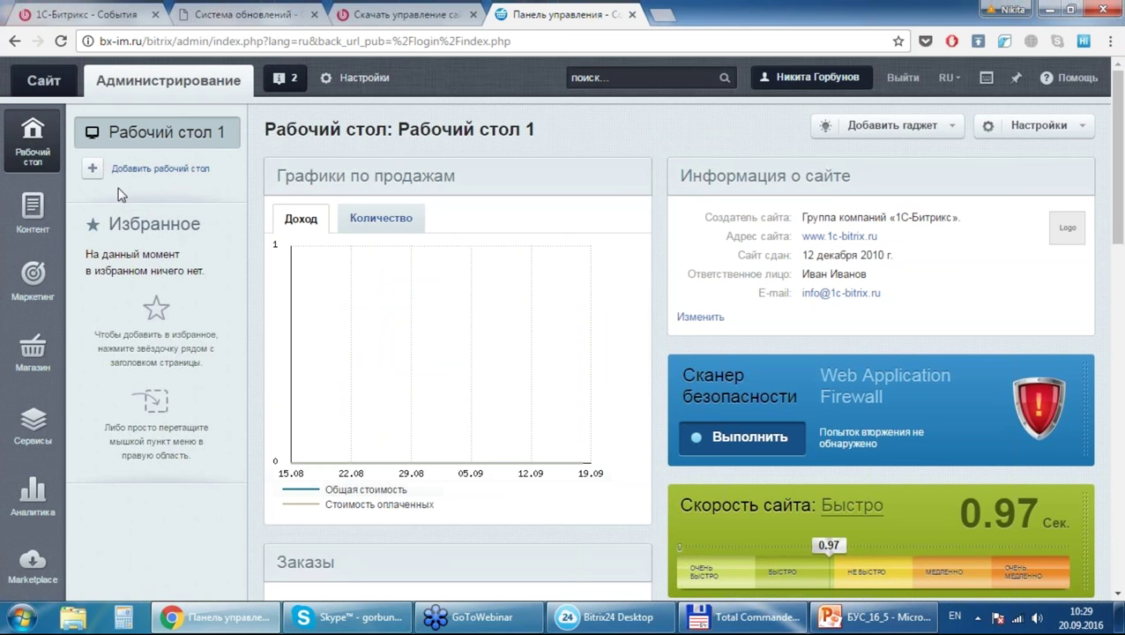
- From the left sidebar, expand Контент and then list the Маркетинг tools like A/B-тестирование
click(34, 216)
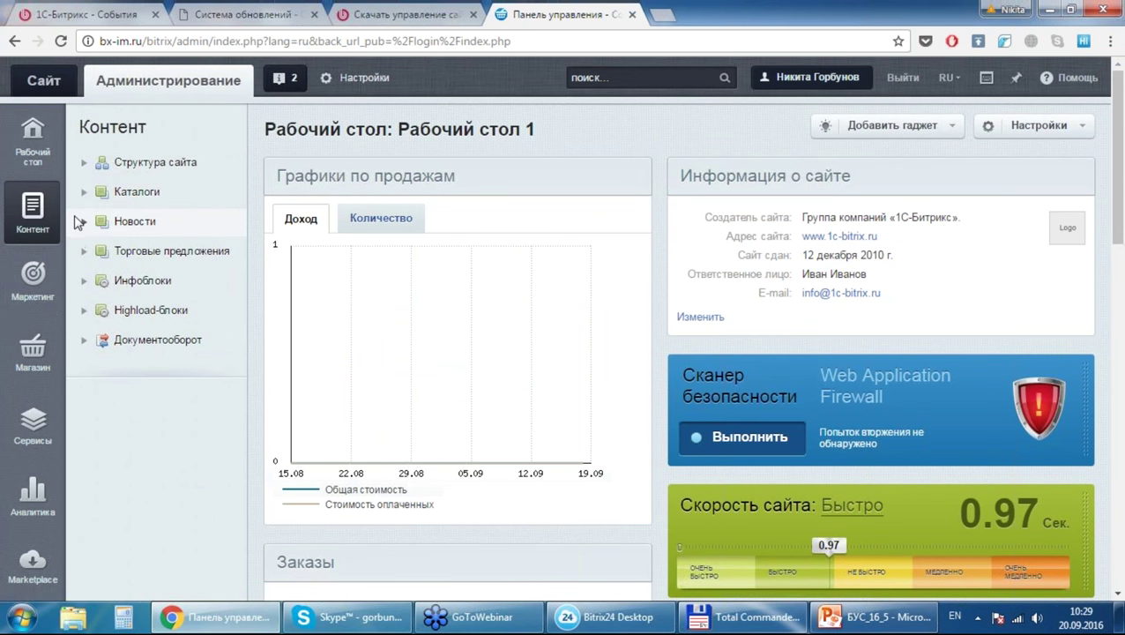
click(32, 275)
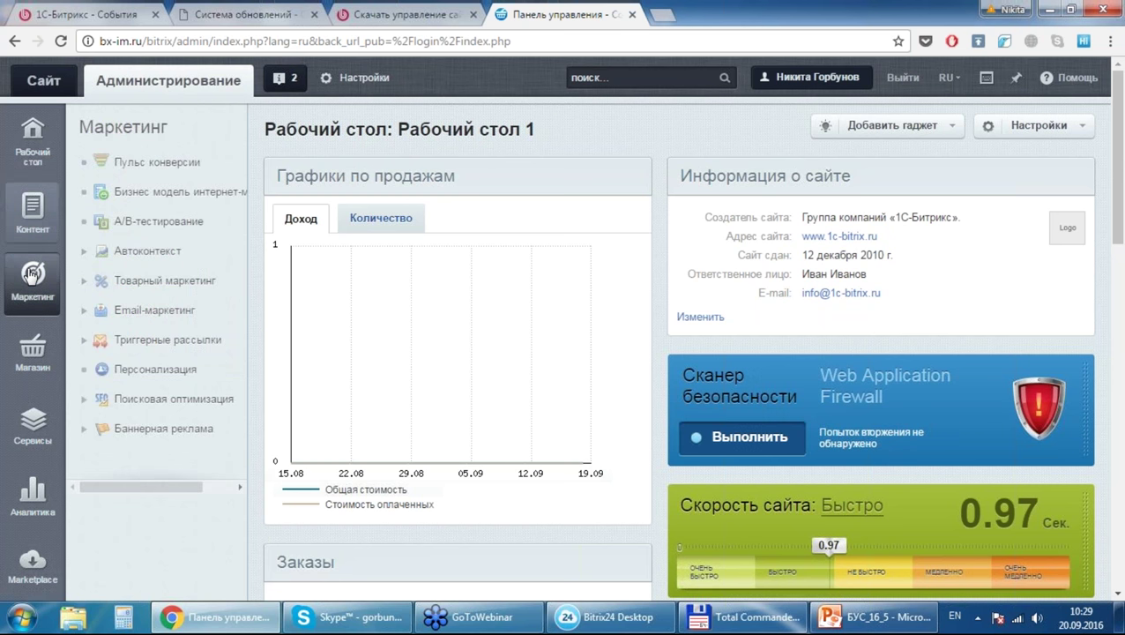
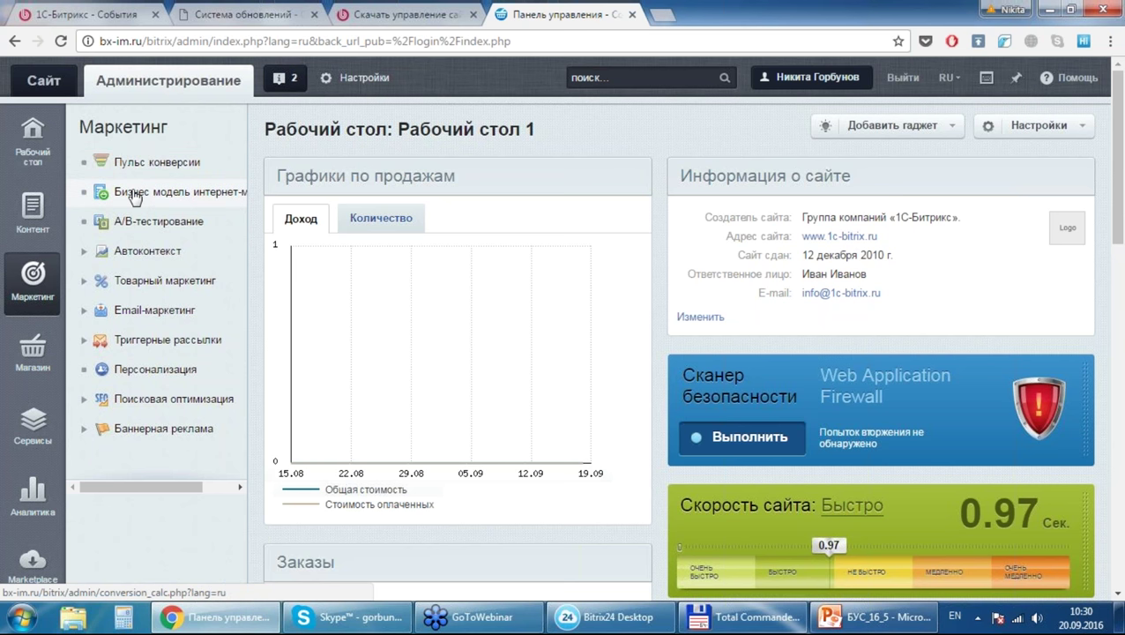
- Open A/B-тестирование under Marketing and scroll through its ready-made test templates
click(150, 235)
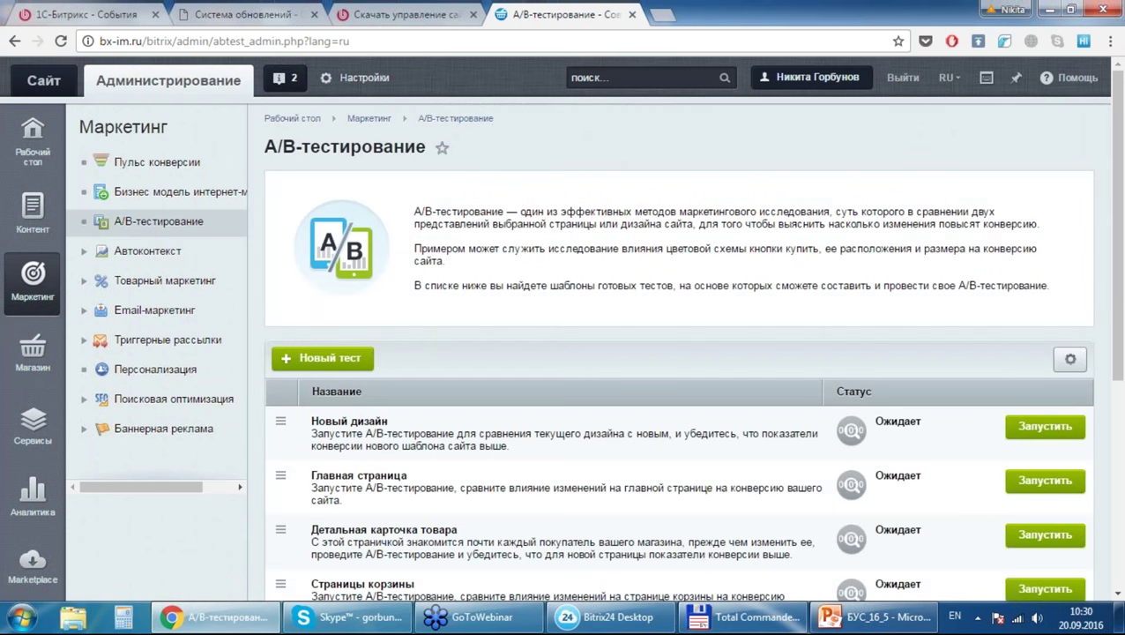
scroll(679, 353, down, 2)
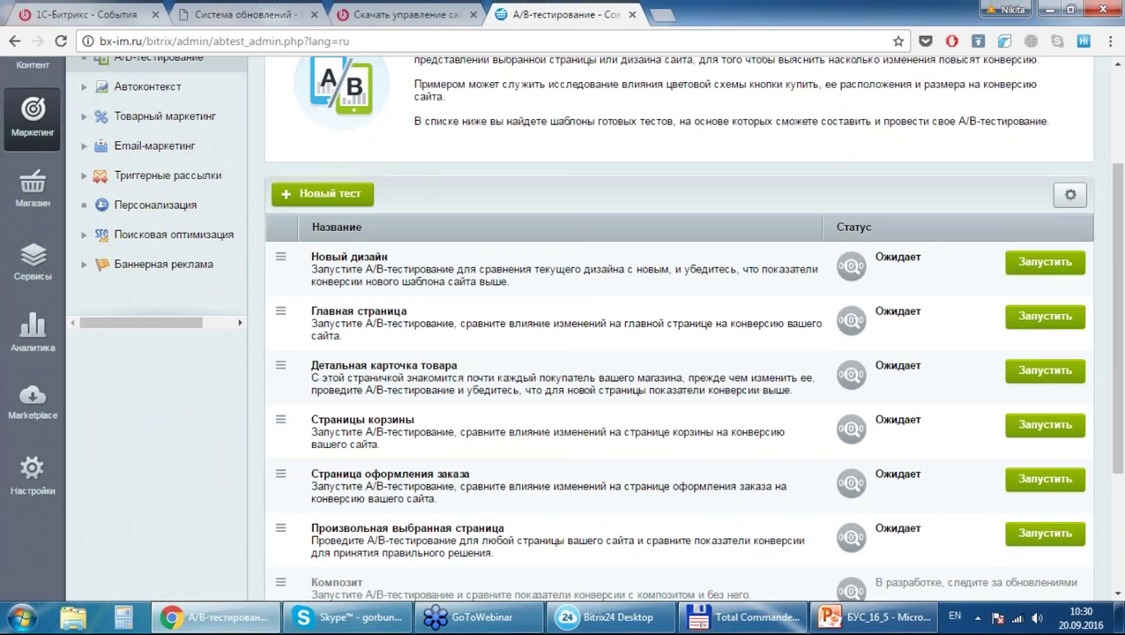
scroll(569, 225, up, 1)
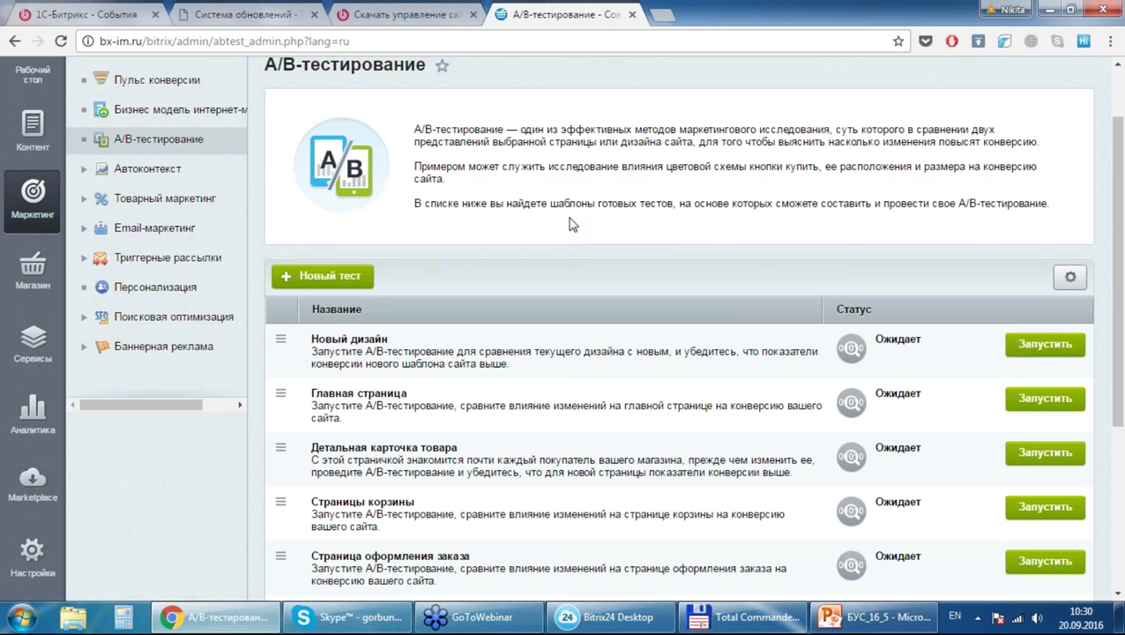
- Expand and collapse Товарный маркетинг, Скидки на товар and Email-маркетинг in the Marketing menu
click(146, 201)
click(161, 259)
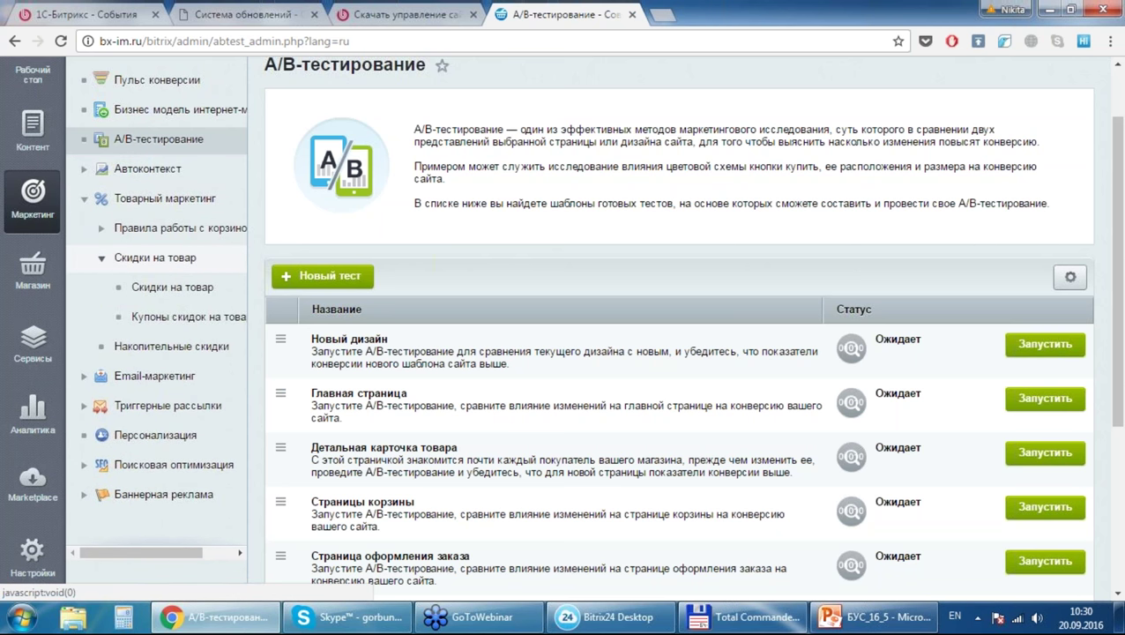
click(106, 263)
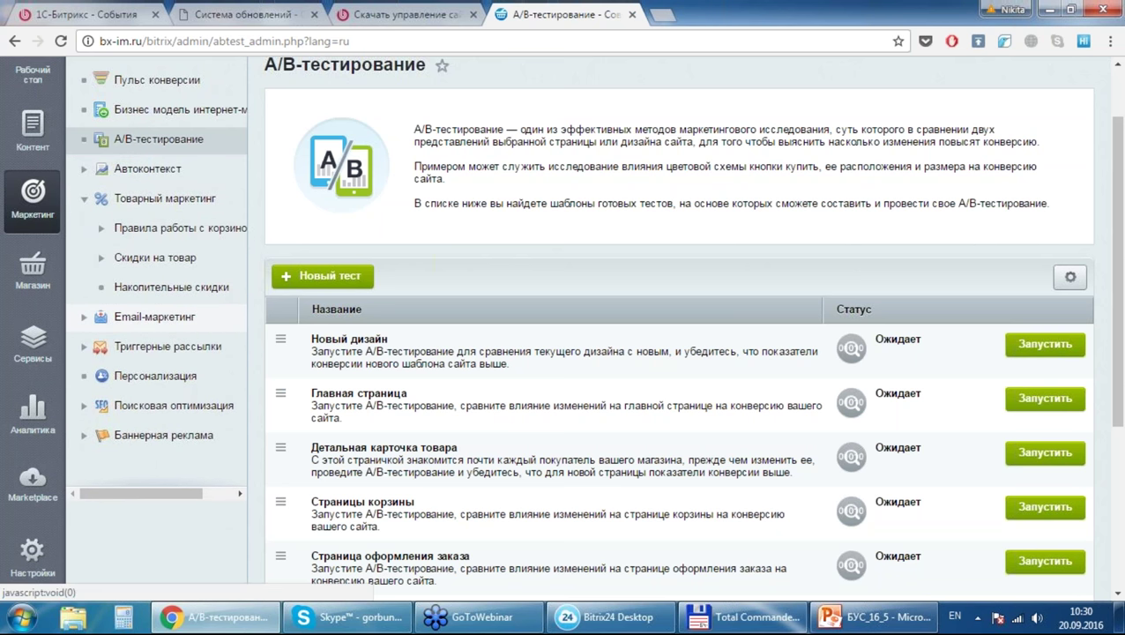
click(87, 321)
click(88, 321)
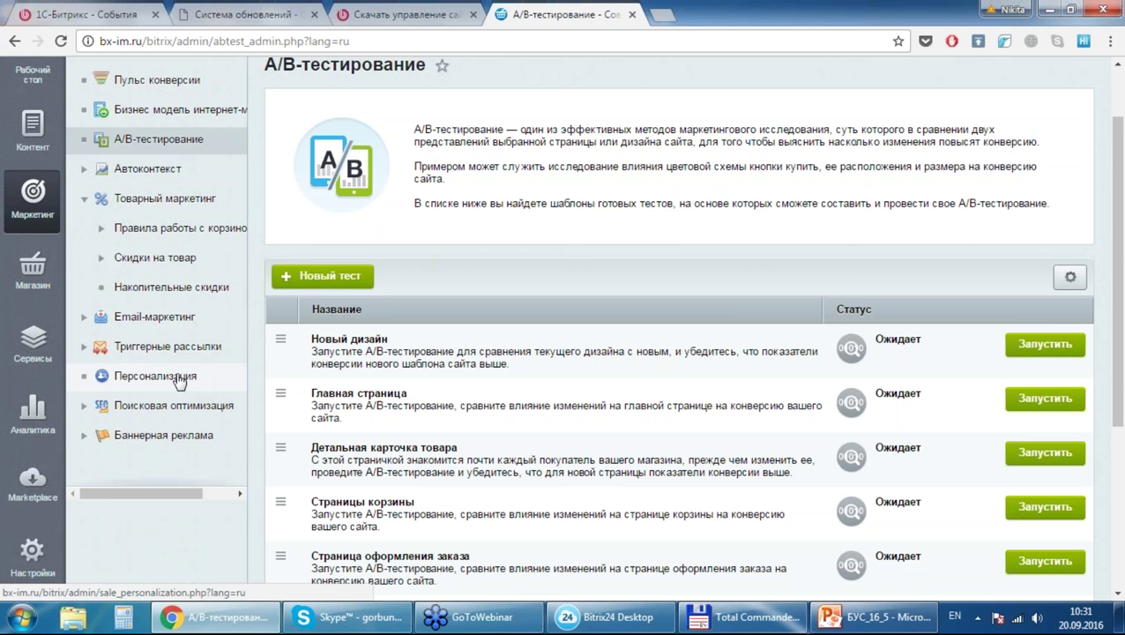
- Expand Поисковая оптимизация, then bring up the Магазин section's page list
click(141, 404)
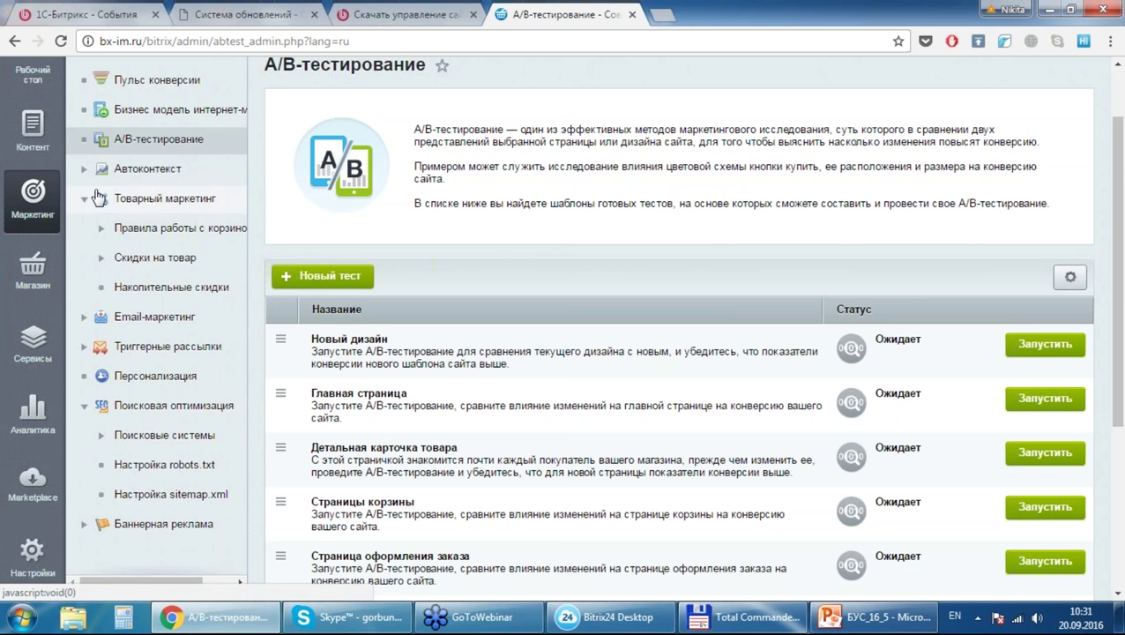
scroll(123, 255, up, 1)
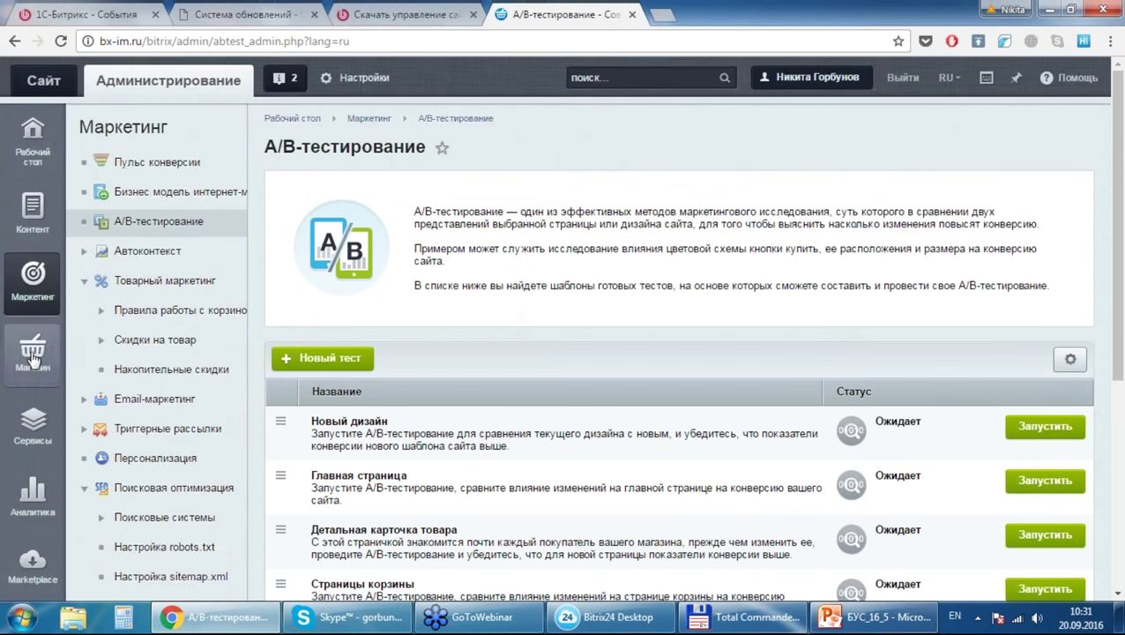
mouse_move(33, 352)
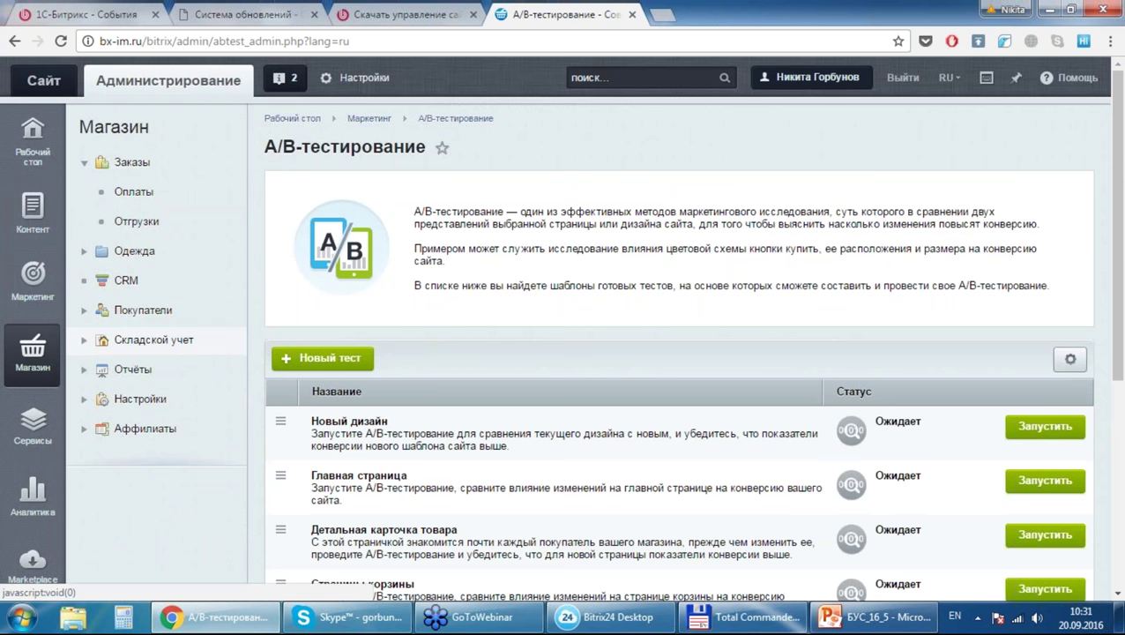
- Look through the Сервисы and Аналитика section pages
click(33, 425)
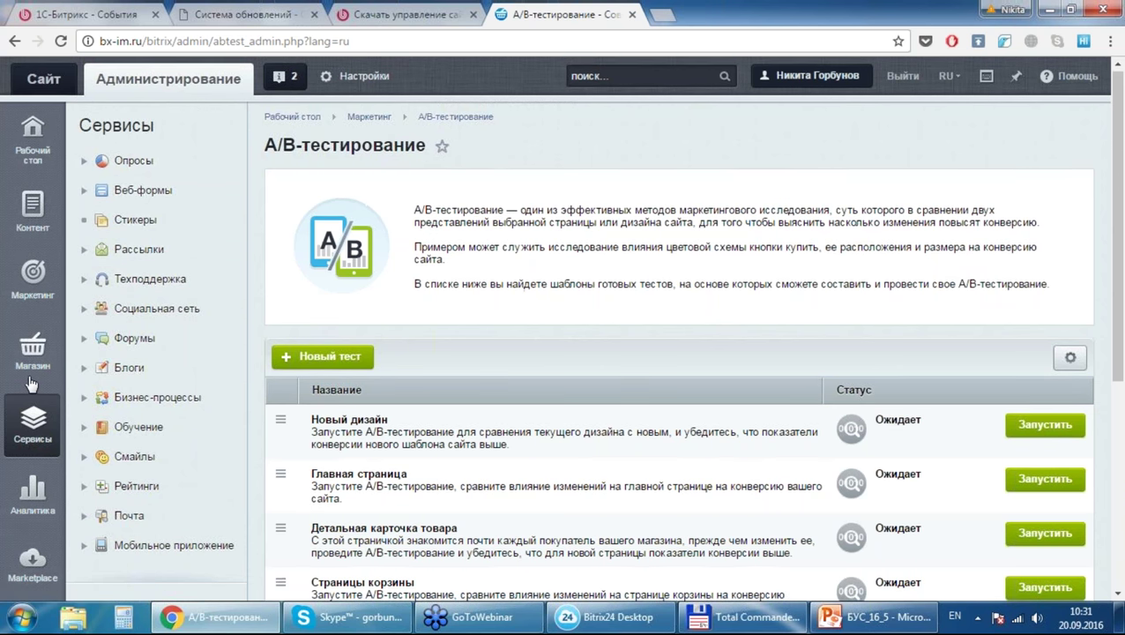
scroll(33, 408, down, 1)
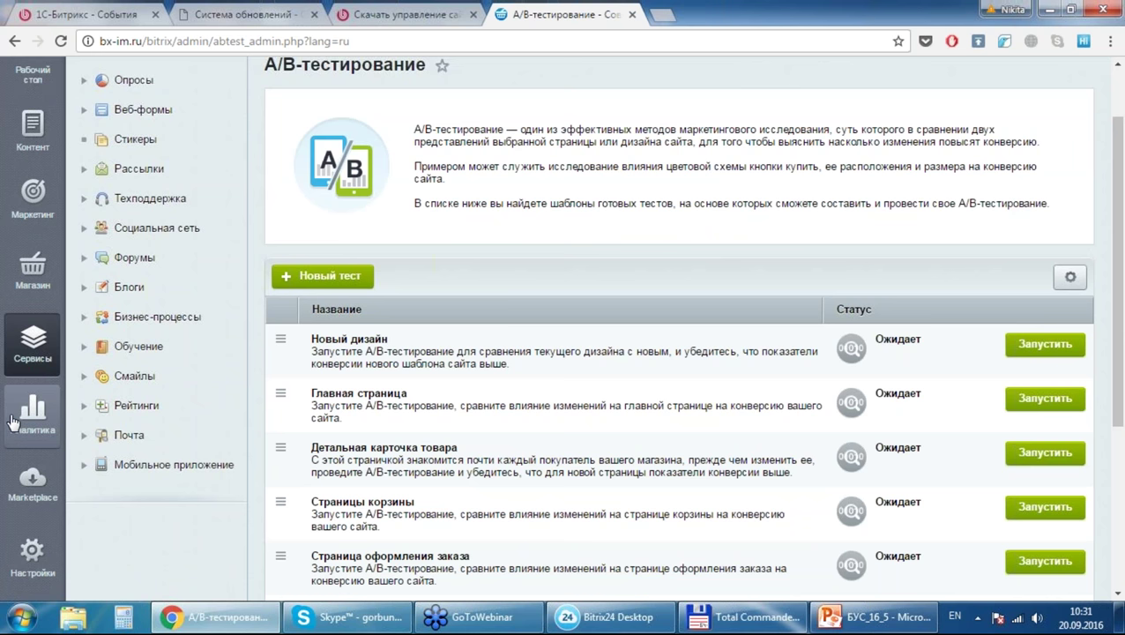
click(13, 423)
scroll(13, 423, up, 1)
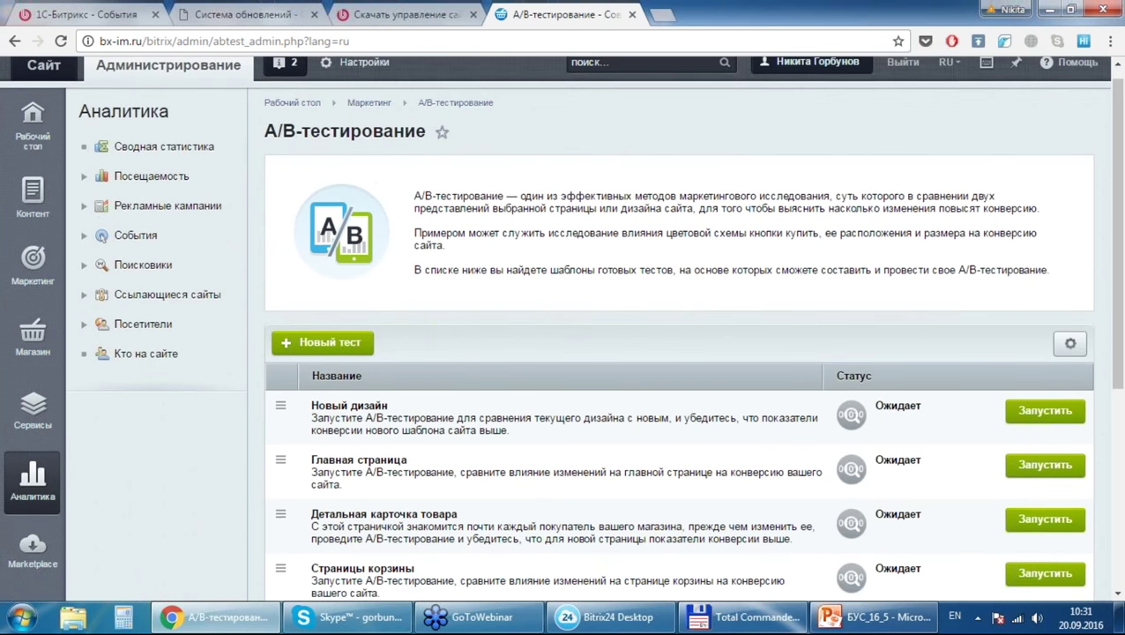
scroll(26, 458, down, 1)
- Look through the Marketplace section pages
click(26, 485)
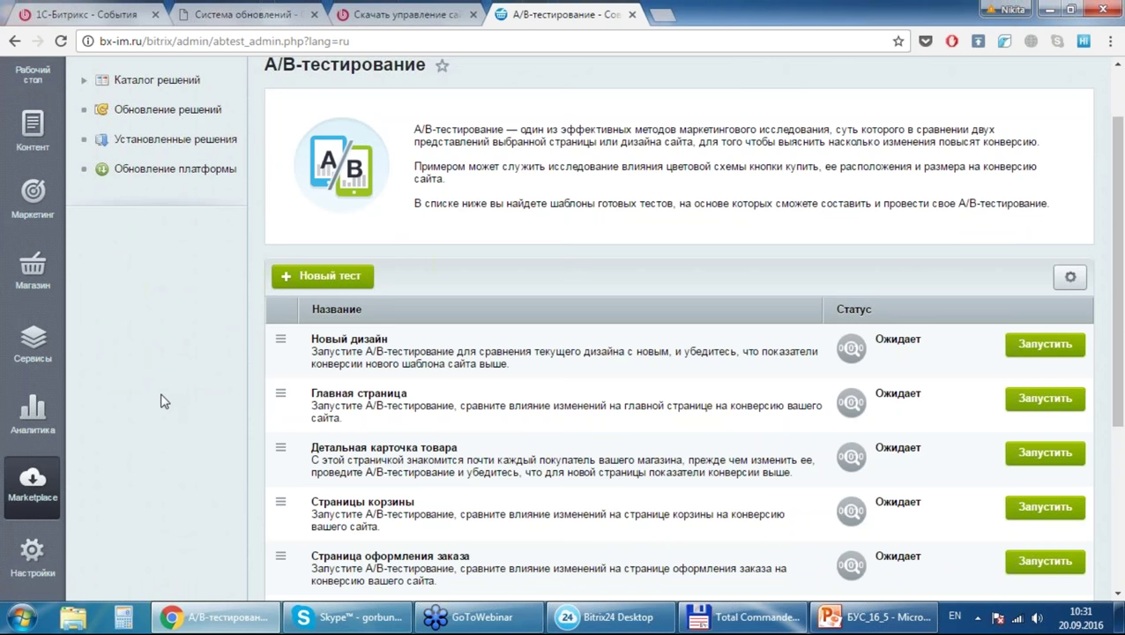
scroll(161, 401, down, 3)
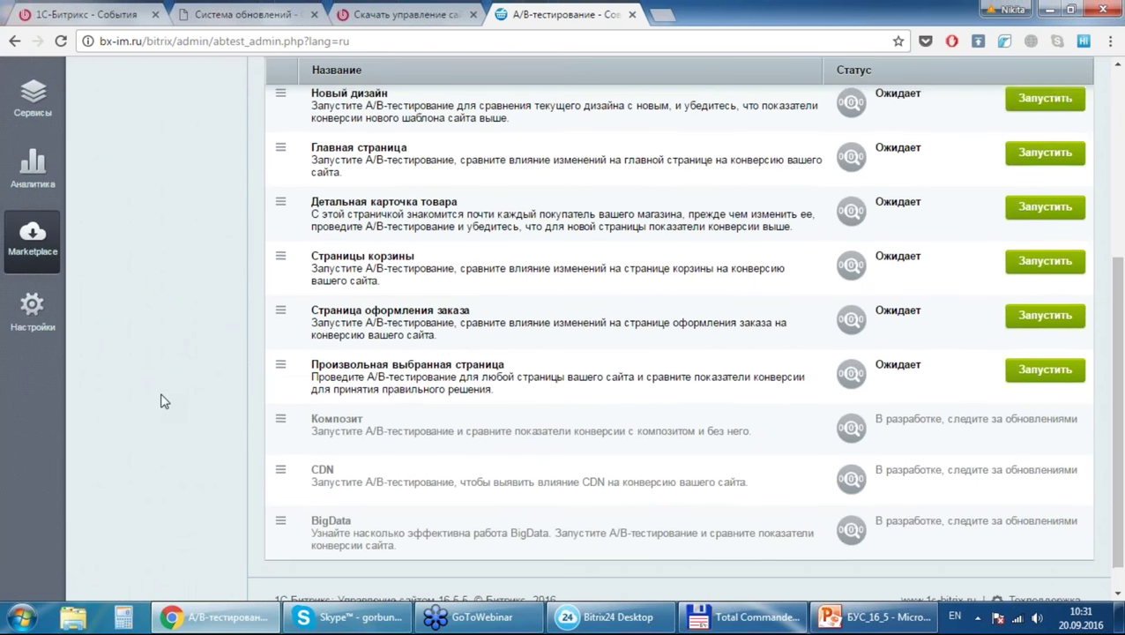
scroll(162, 401, up, 3)
scroll(151, 406, down, 2)
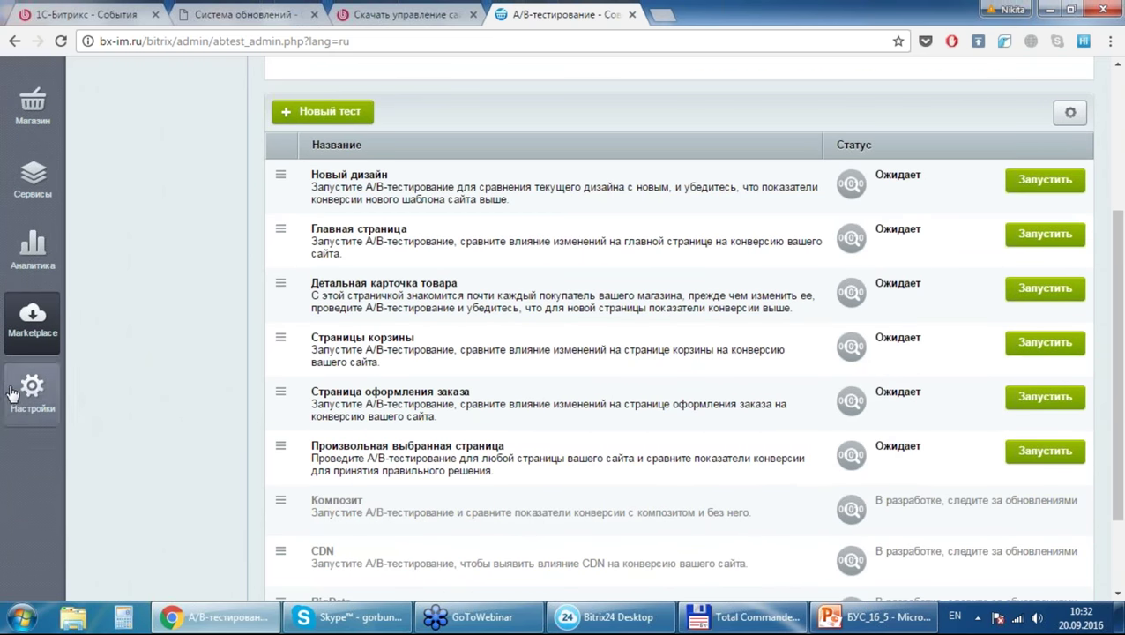
- Review Настройки with product settings collapsed, then view the webinar programme on 1c-bitrix.ru
click(32, 389)
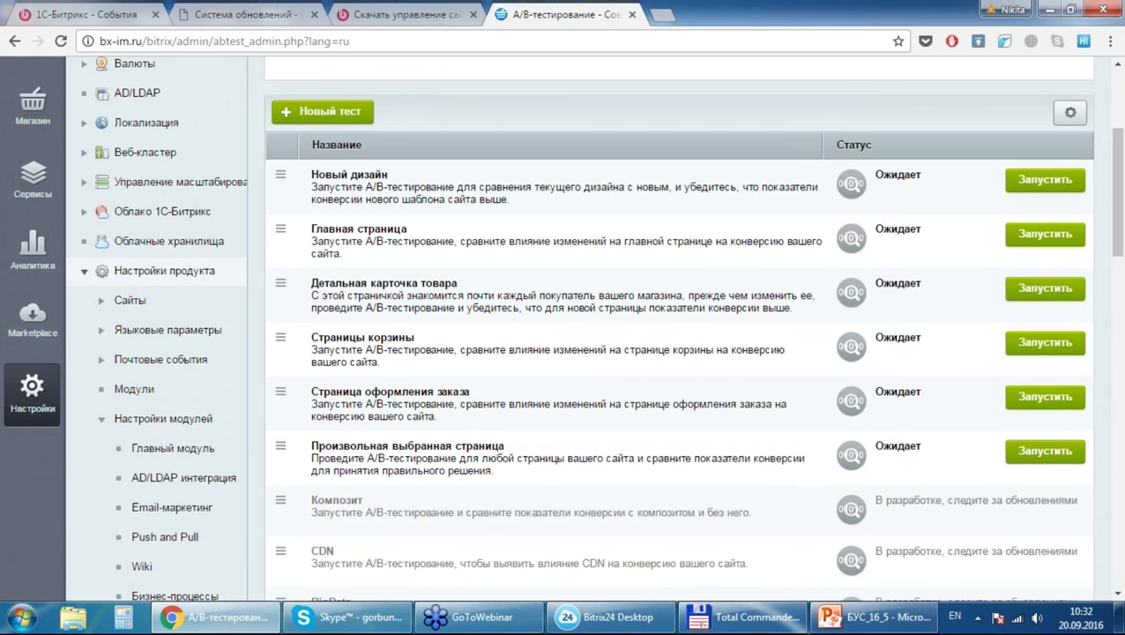
click(86, 271)
scroll(123, 352, up, 3)
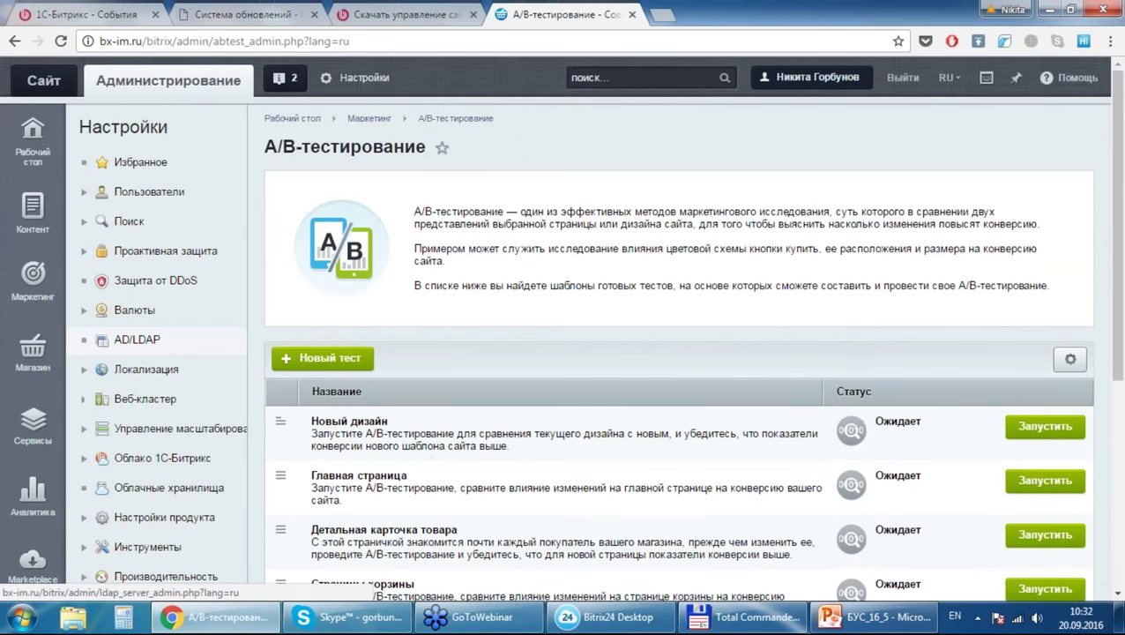
click(31, 13)
scroll(585, 306, down, 9)
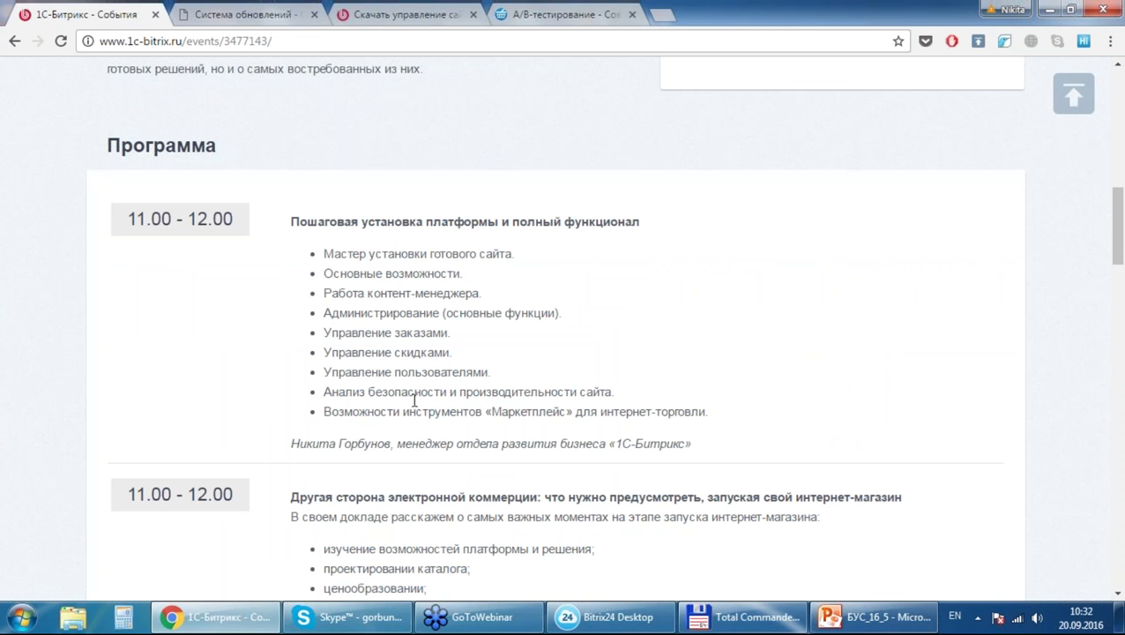
- Close the A/B testing tab, returning to the Система обновлений page
click(555, 11)
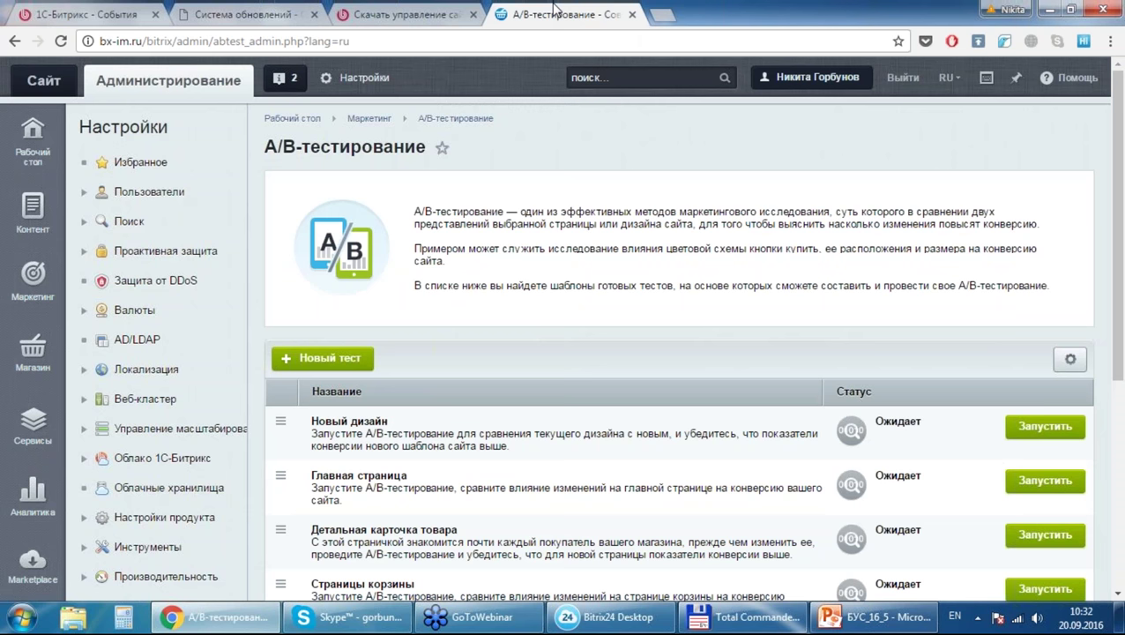
click(256, 11)
scroll(409, 151, up, 3)
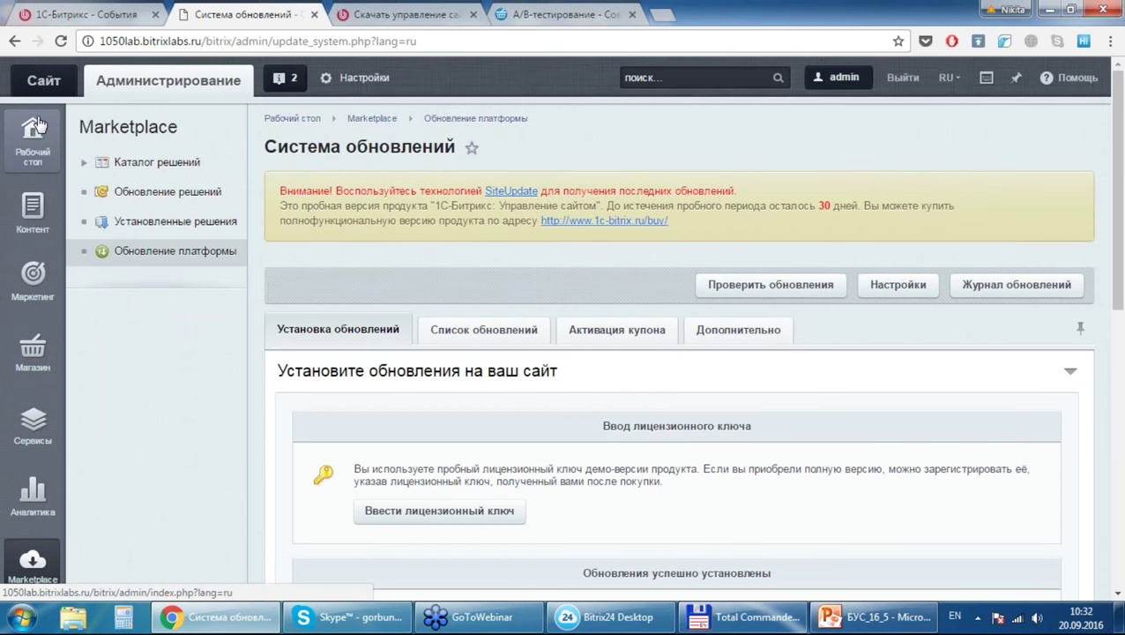
click(632, 14)
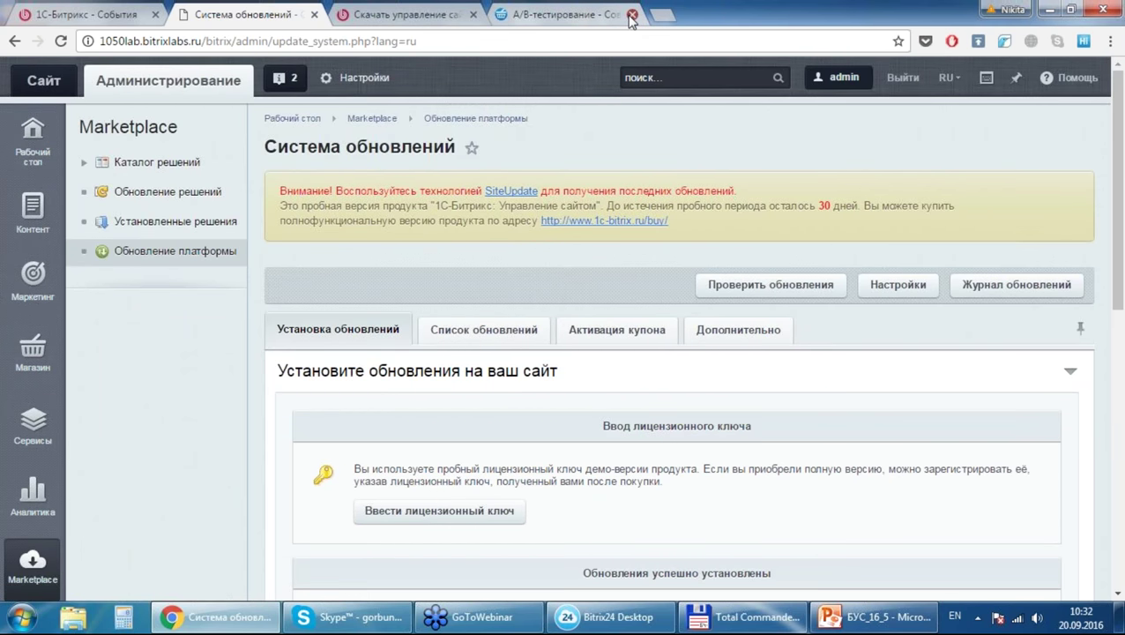
- Open Магазин > Складской учет > Документы, dismiss the price-rounding notice, expand store settings
click(29, 348)
click(87, 283)
click(130, 313)
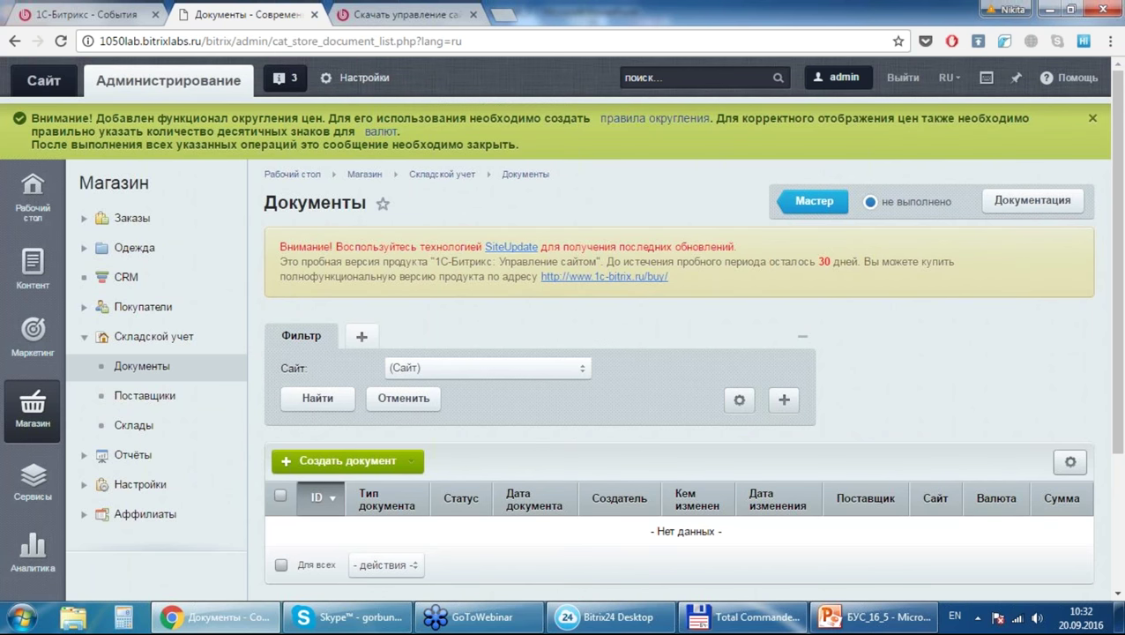
click(1092, 117)
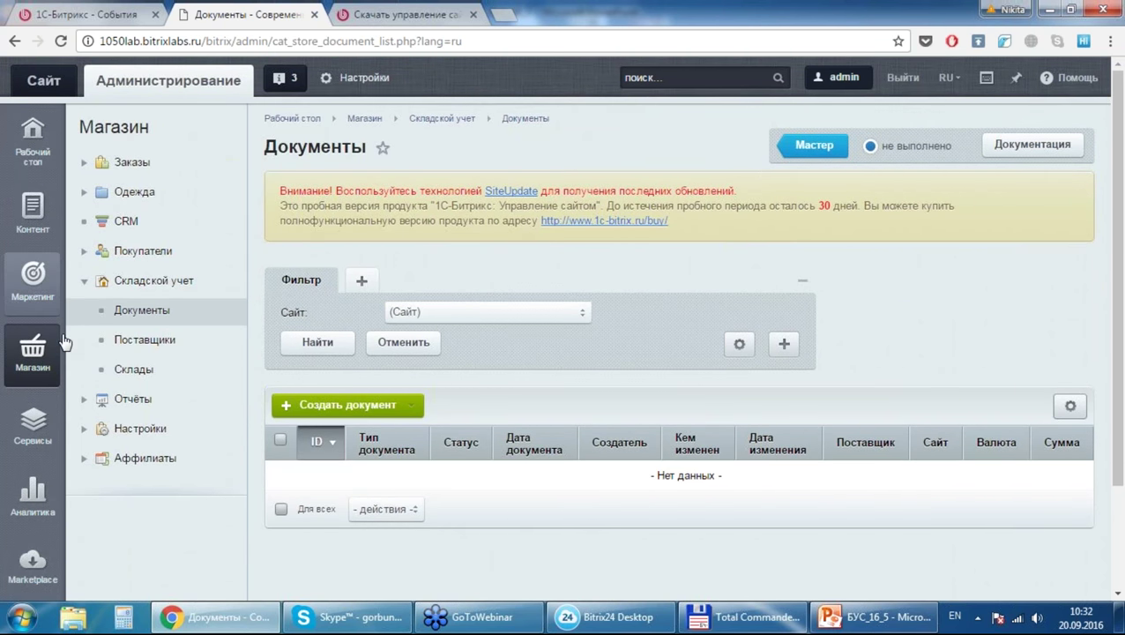
click(83, 429)
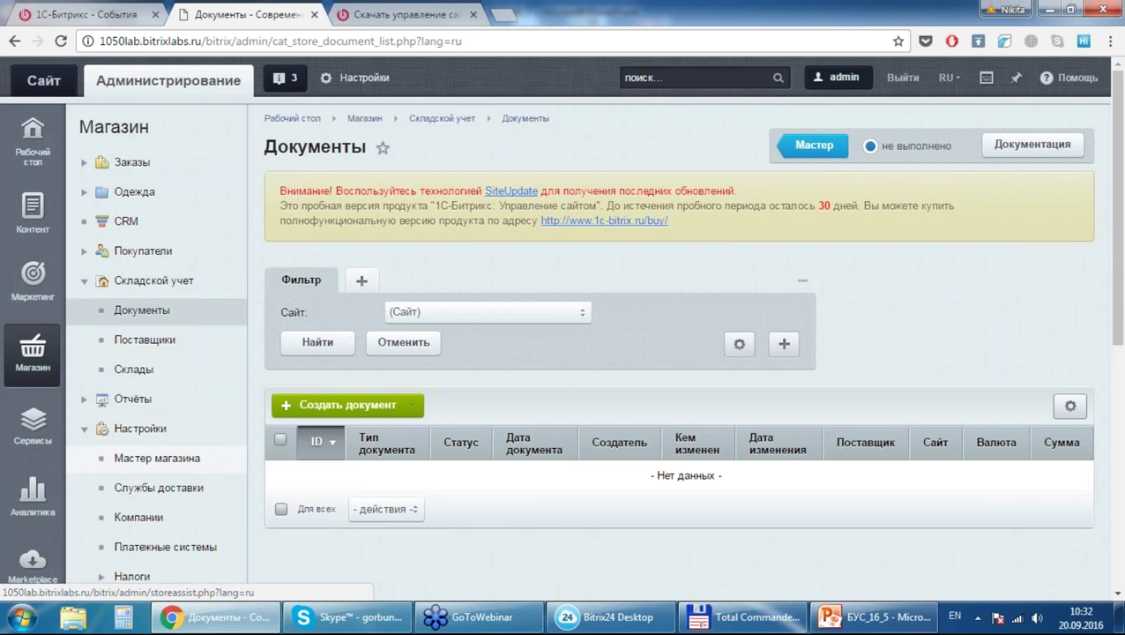
- Open Мастер магазина and add it to Избранное
click(157, 458)
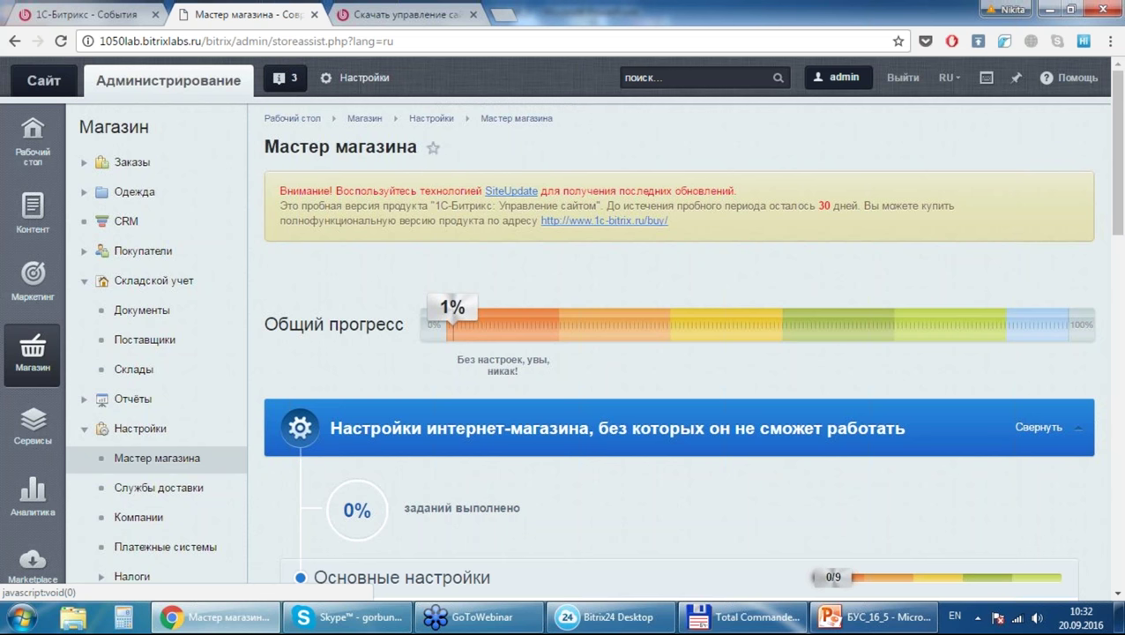
drag(123, 467, 298, 470)
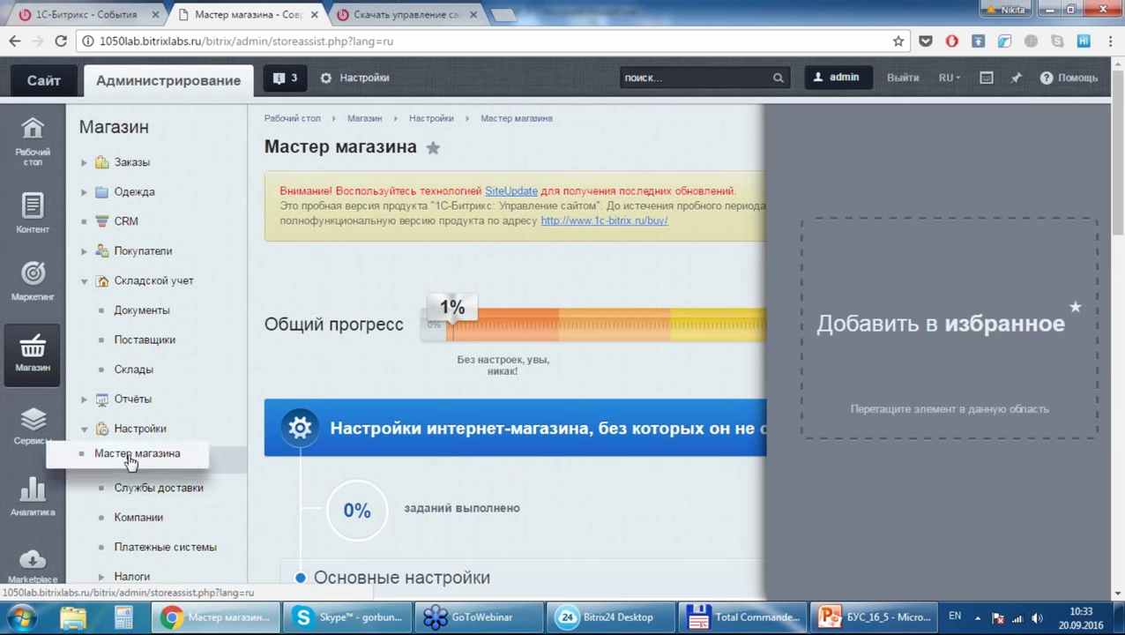
click(32, 137)
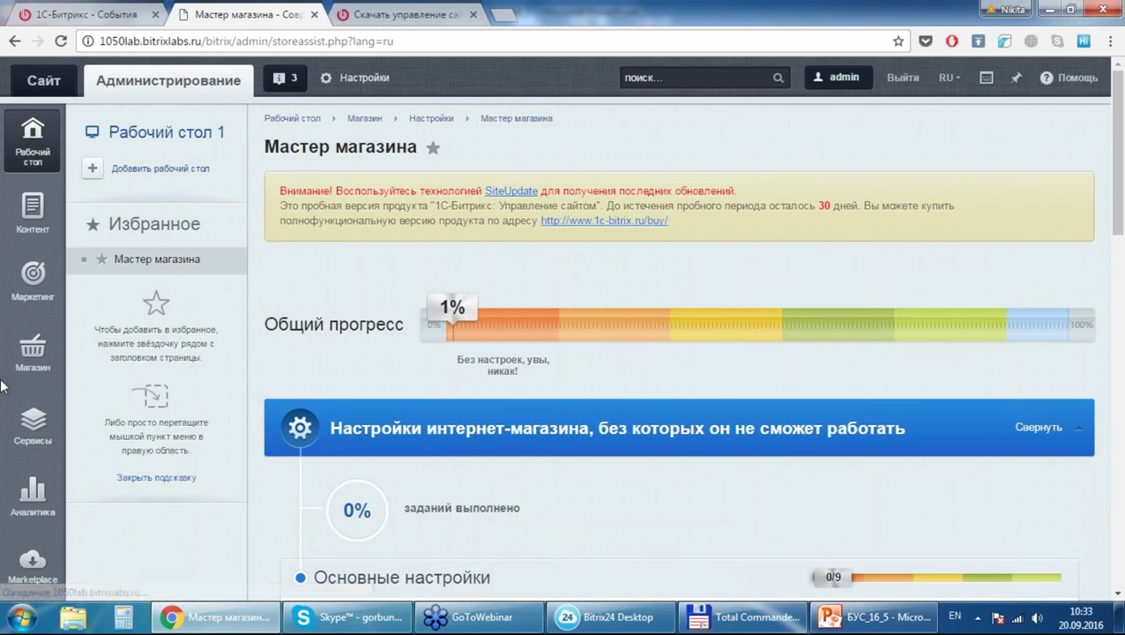
- Open the store wizard from Избранное with the side menu hidden
mouse_move(26, 362)
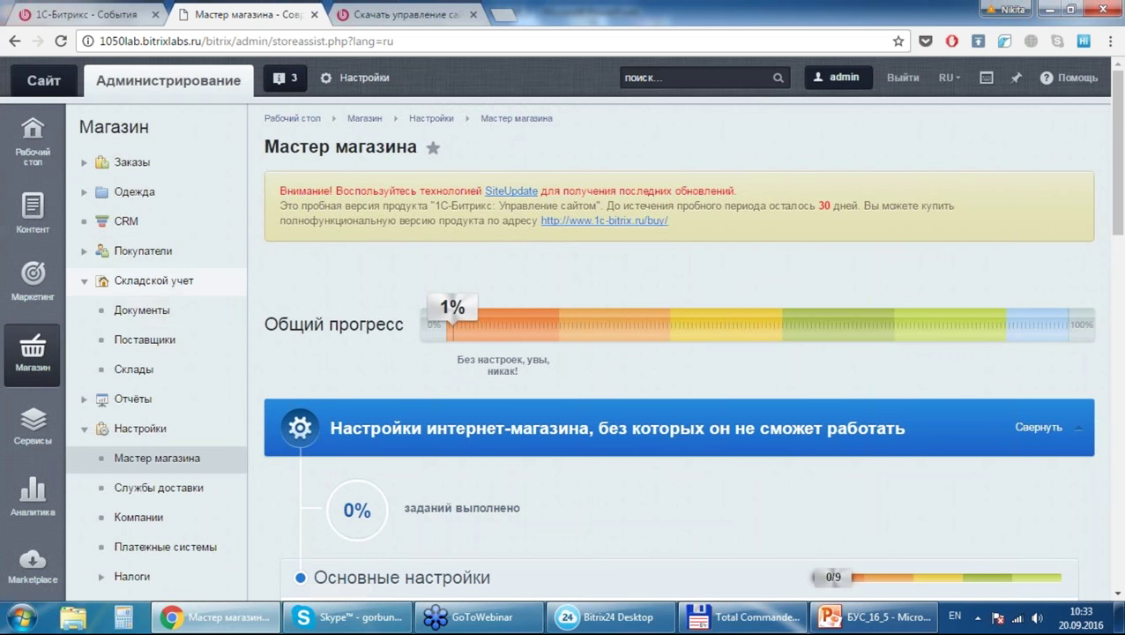
mouse_move(32, 132)
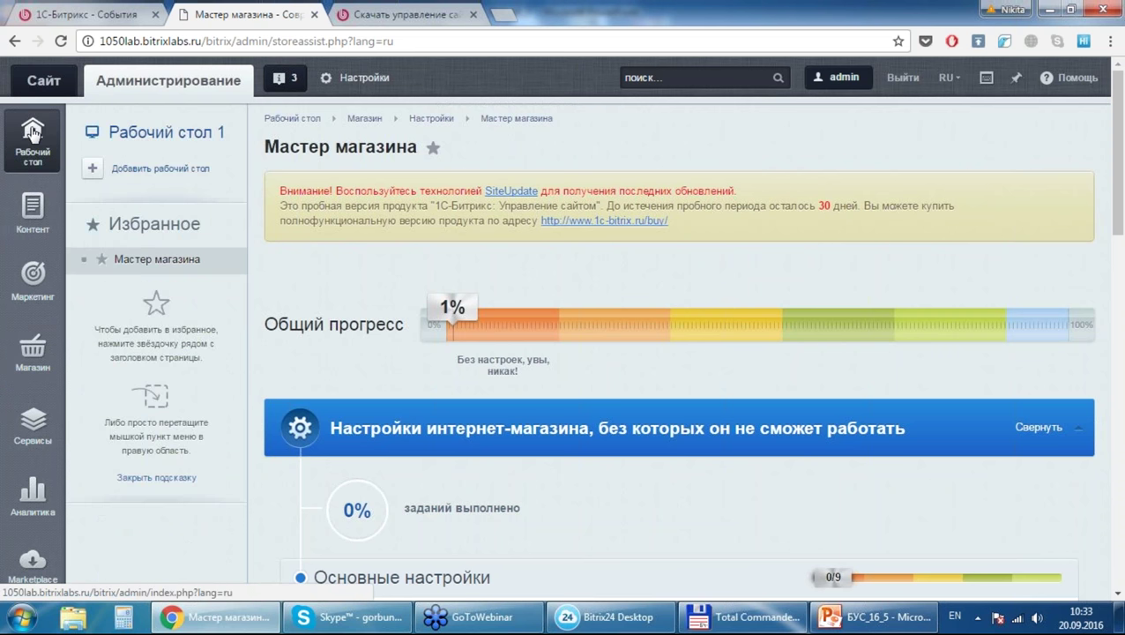
click(159, 263)
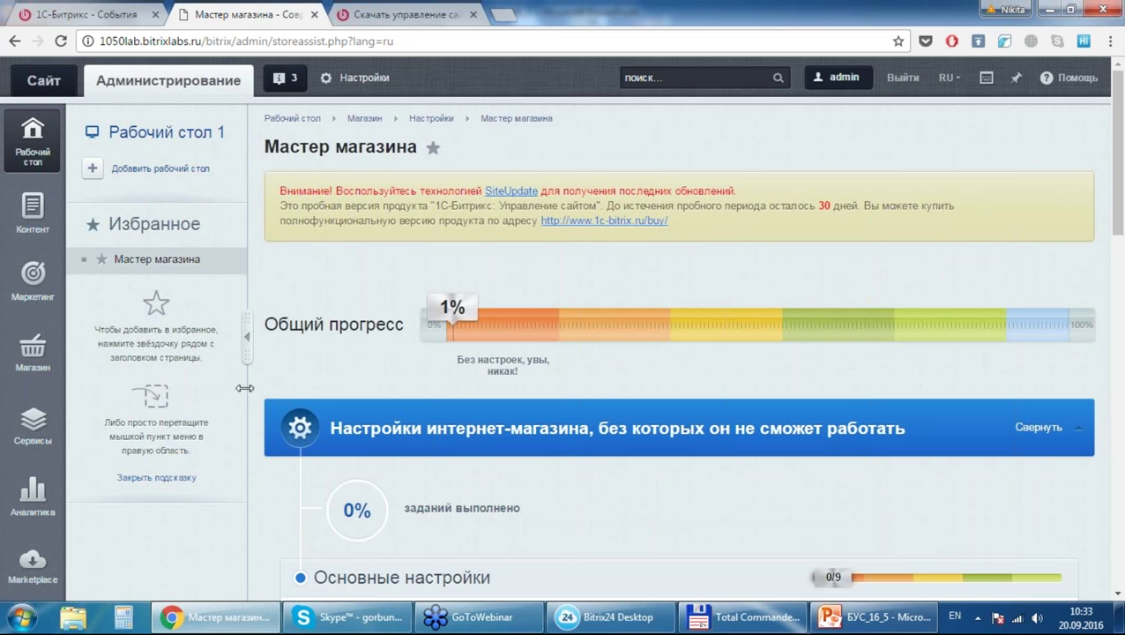
click(249, 349)
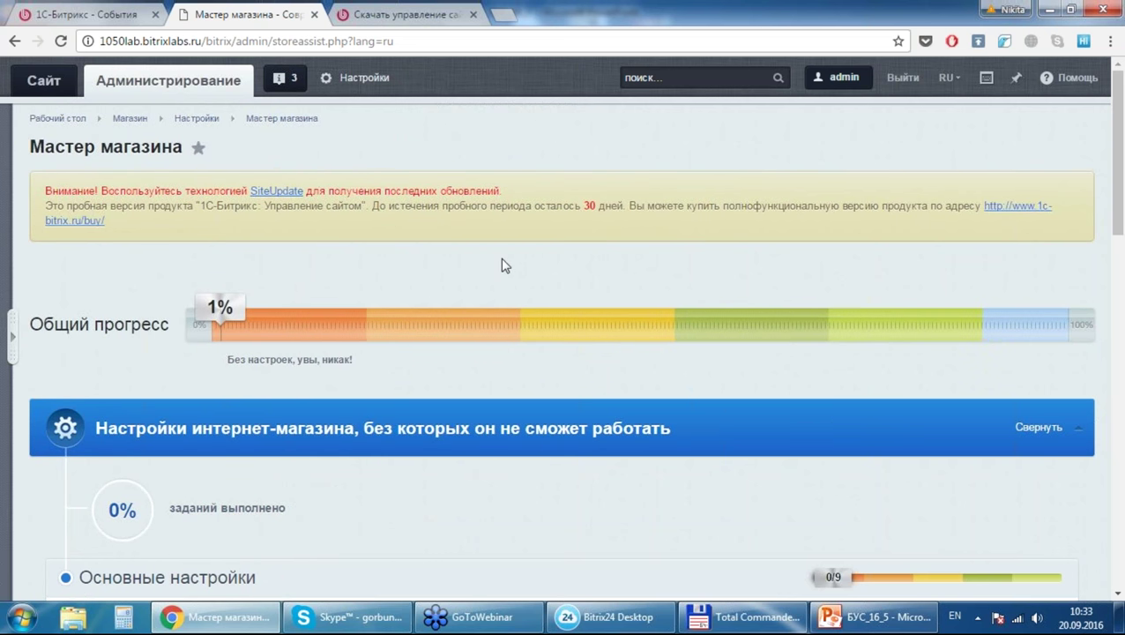
- Open the Используемые валюты task in a new tab and highlight its currency-creation text
scroll(564, 353, down, 4)
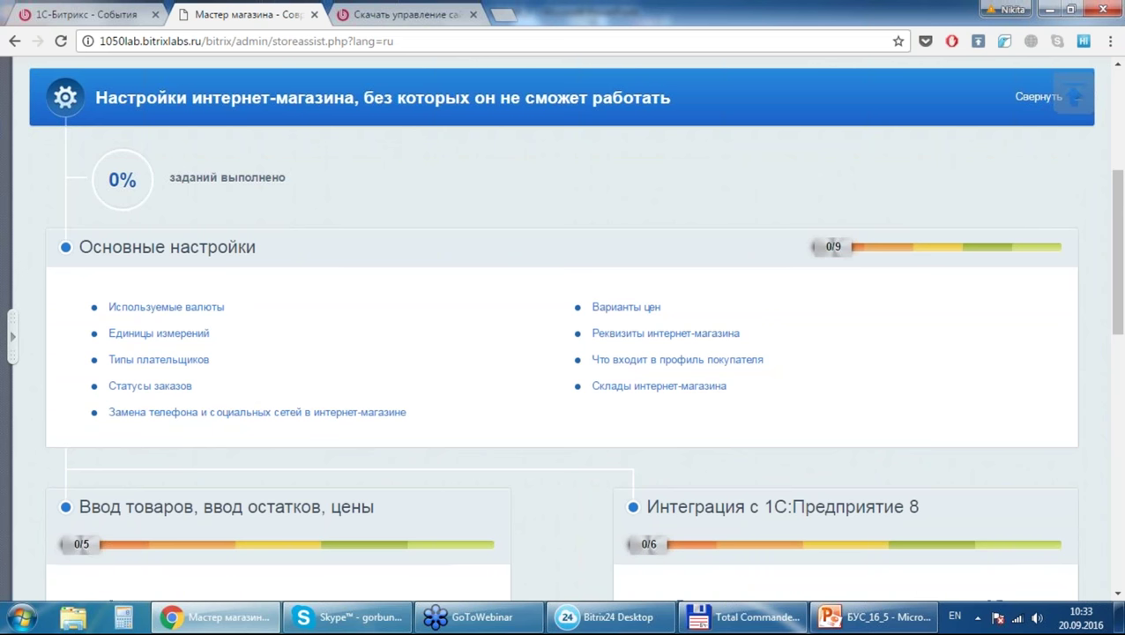
scroll(565, 352, down, 1)
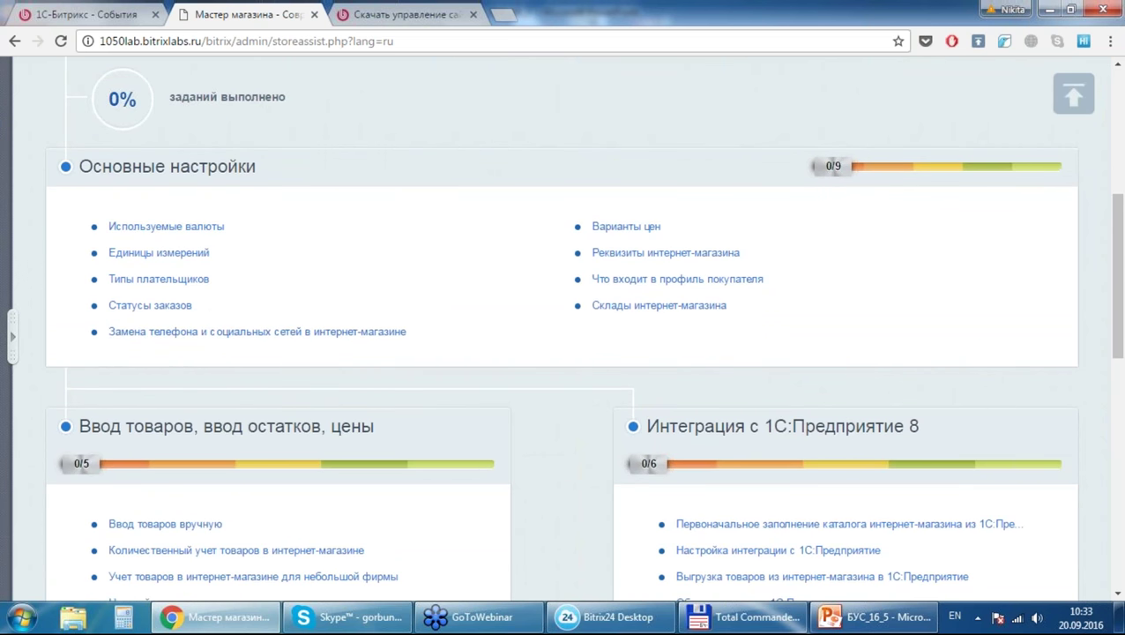
right_click(216, 229)
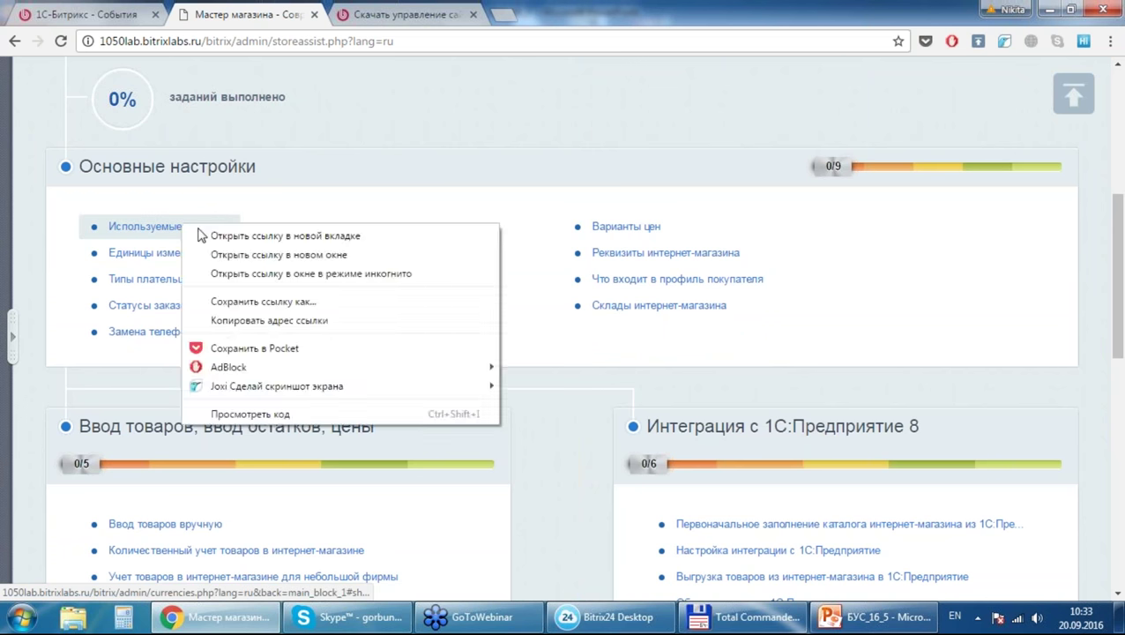
click(265, 241)
click(376, 9)
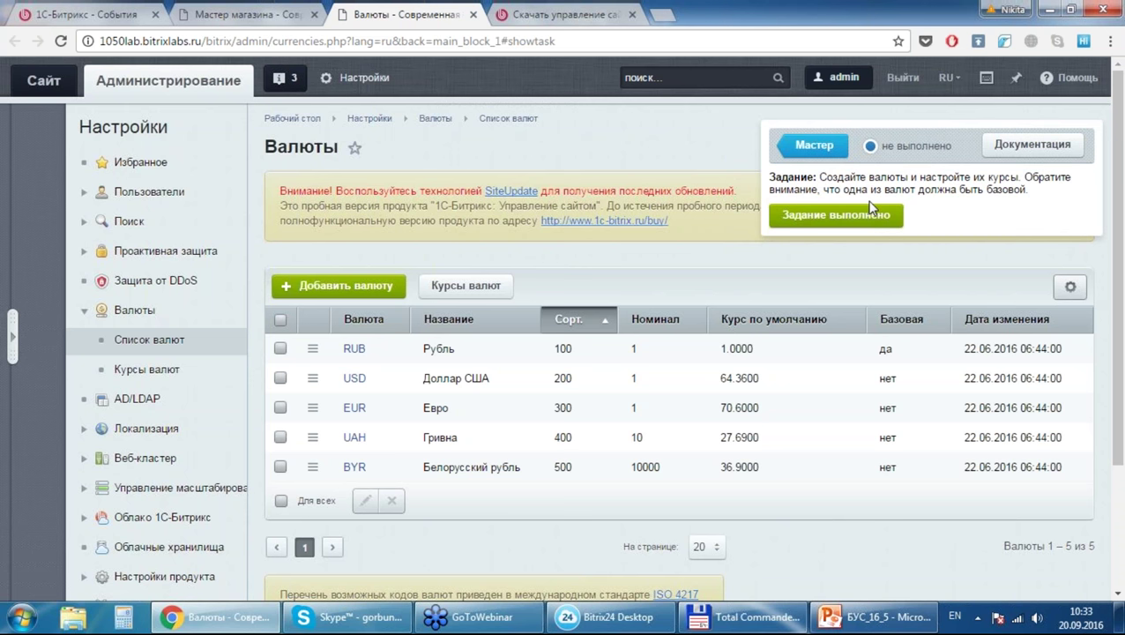
drag(843, 179, 990, 177)
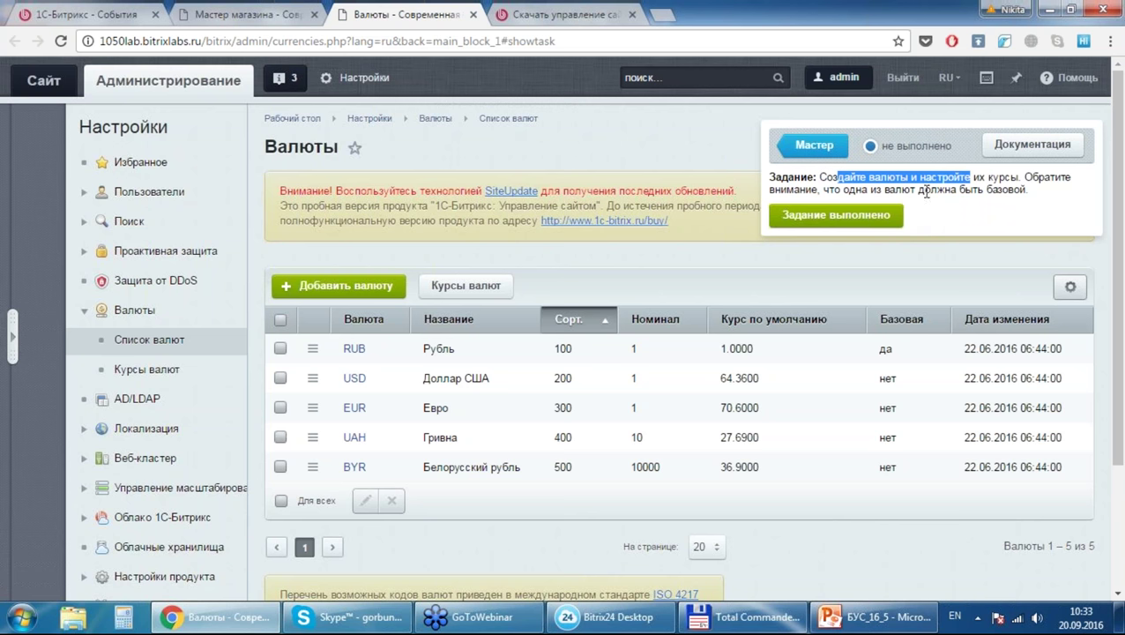
- Open the task's documentation article in a new tab, then close the training video popup
click(1059, 148)
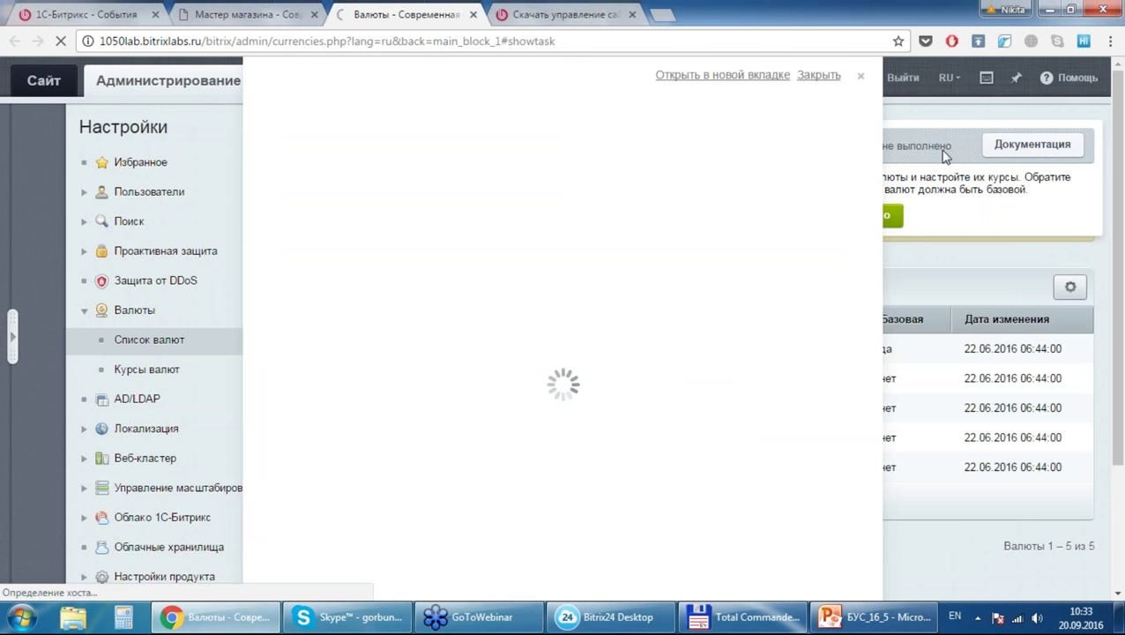
right_click(727, 86)
click(750, 92)
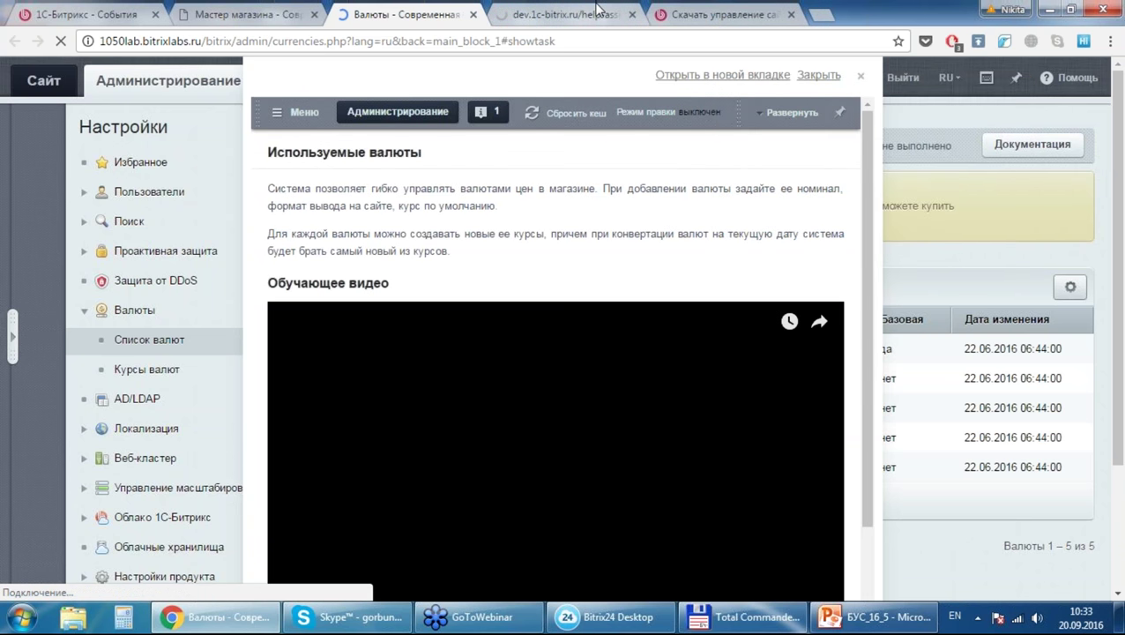
scroll(546, 424, down, 2)
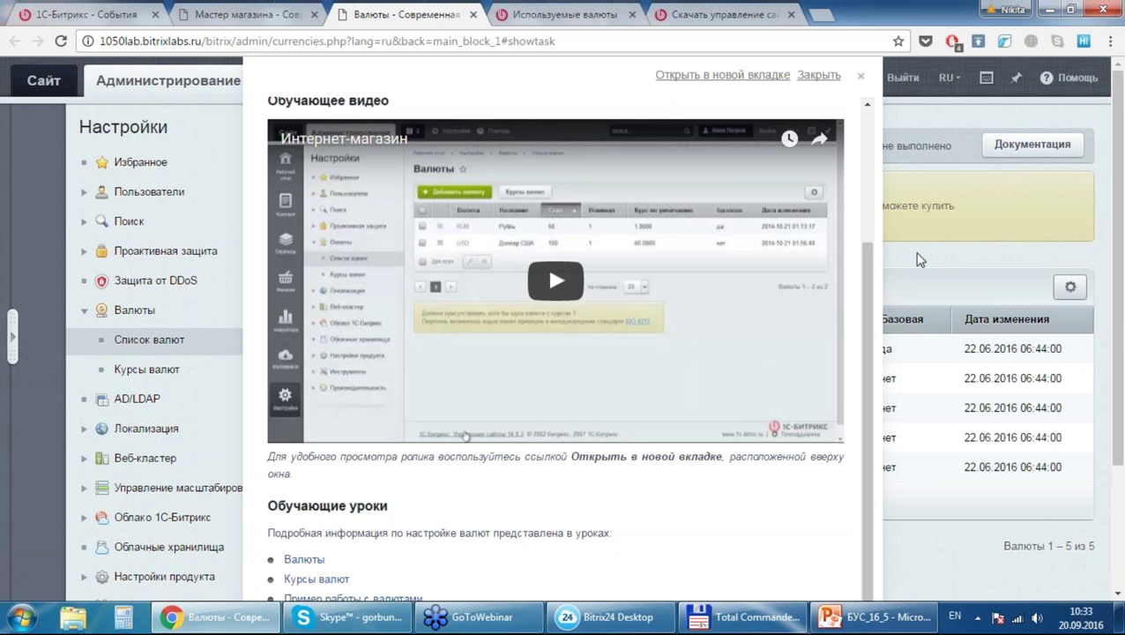
scroll(547, 263, down, 1)
scroll(547, 263, up, 1)
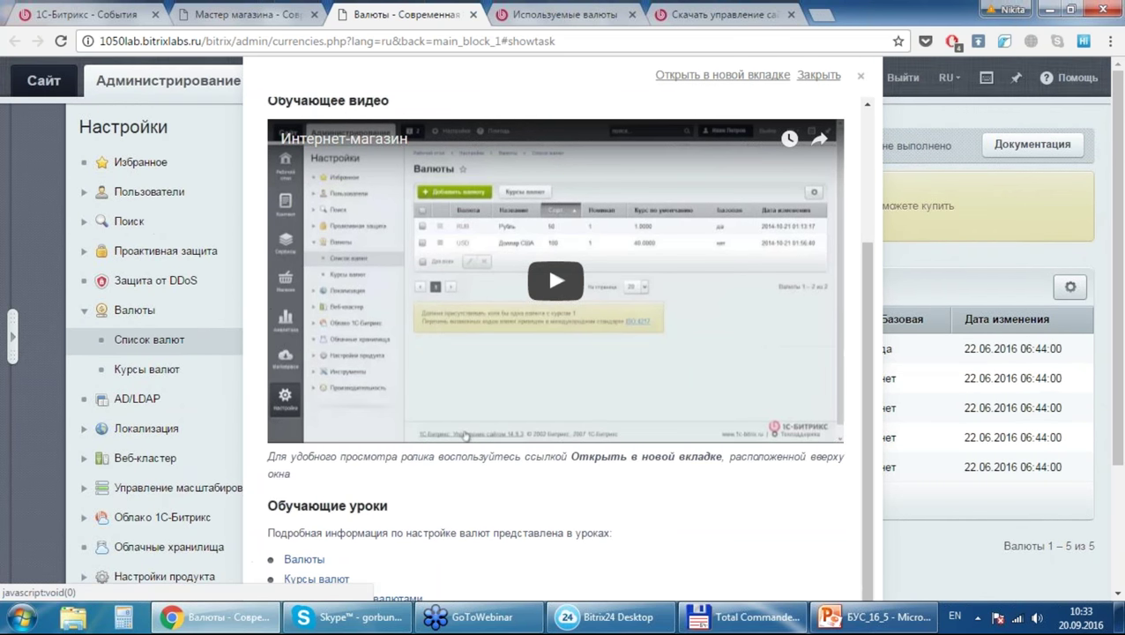
click(819, 76)
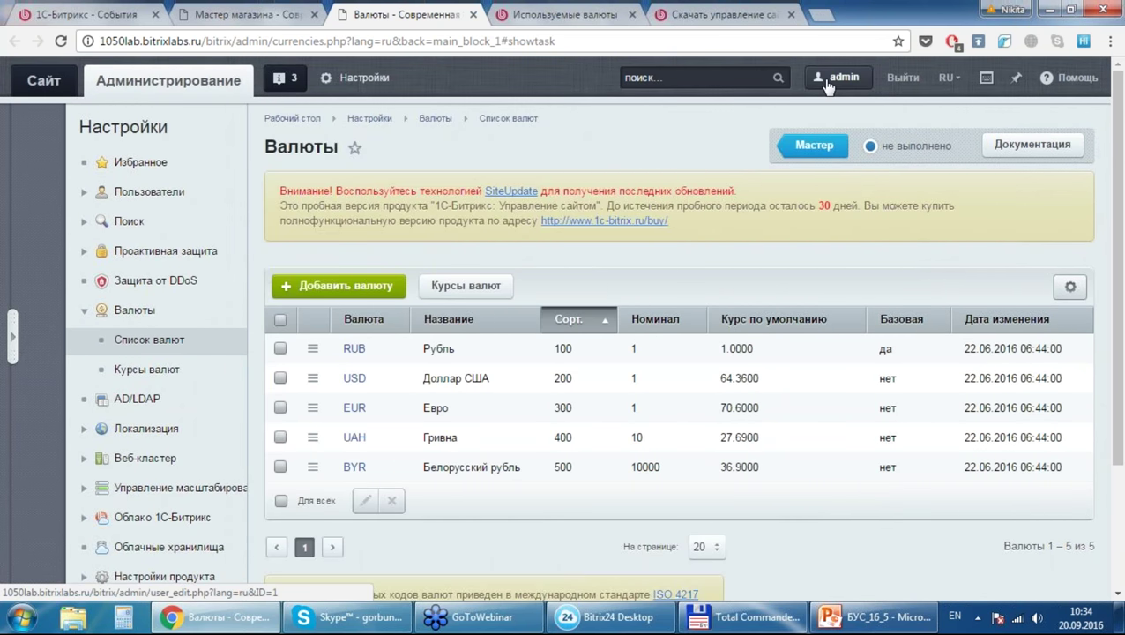
- Open Поиск > Переиндексация and bring up its Поддержка24 help
click(132, 223)
click(144, 251)
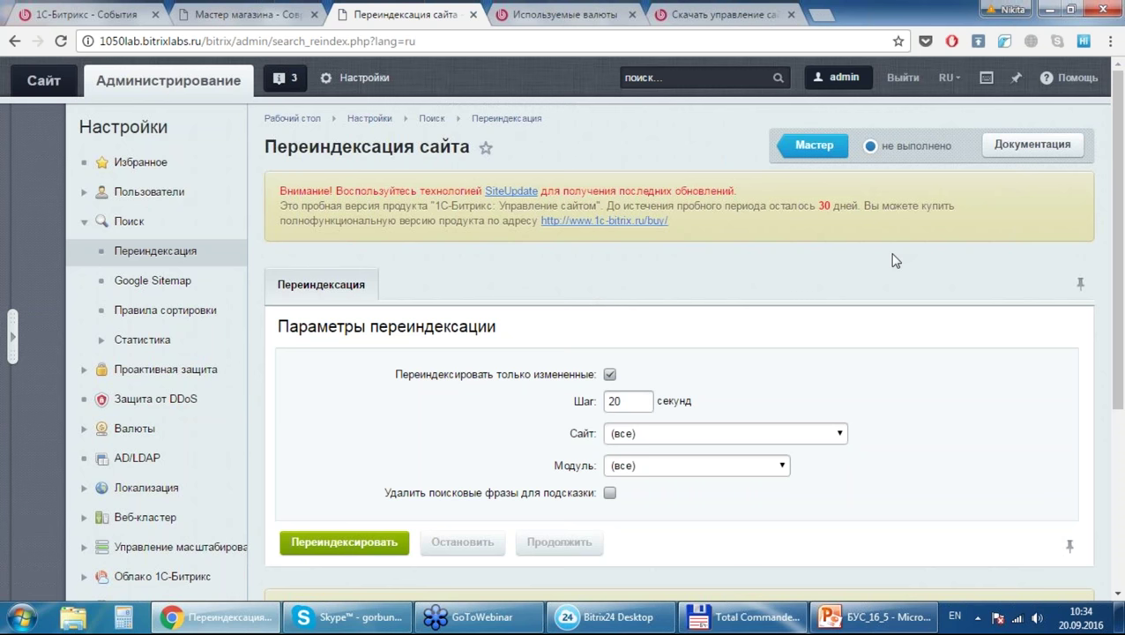
click(1062, 85)
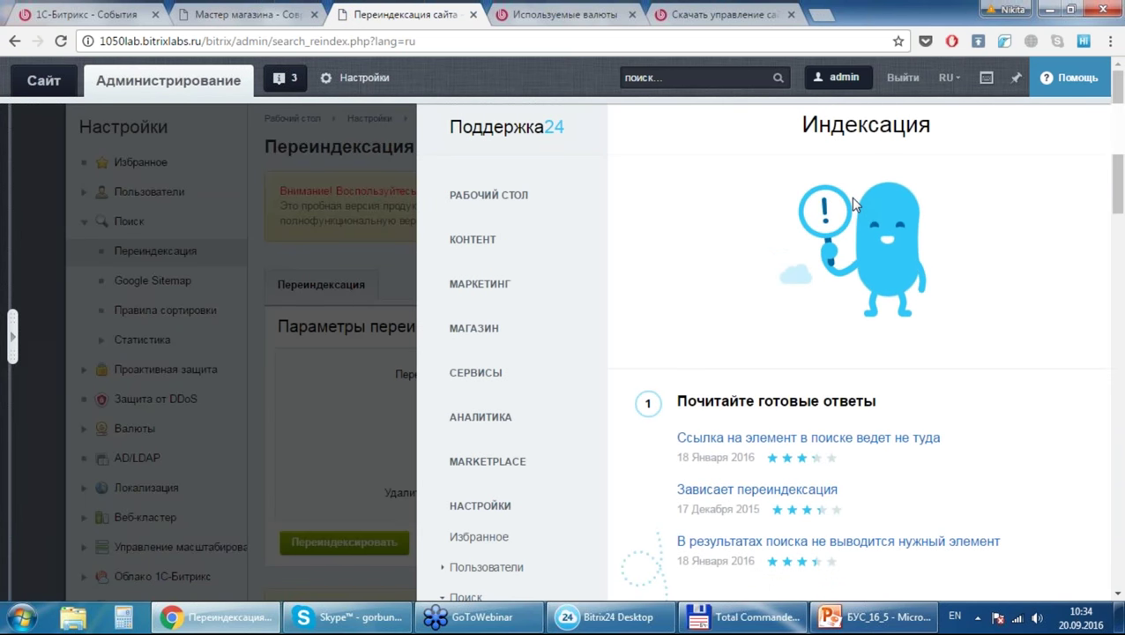
scroll(850, 197, down, 4)
scroll(844, 270, up, 2)
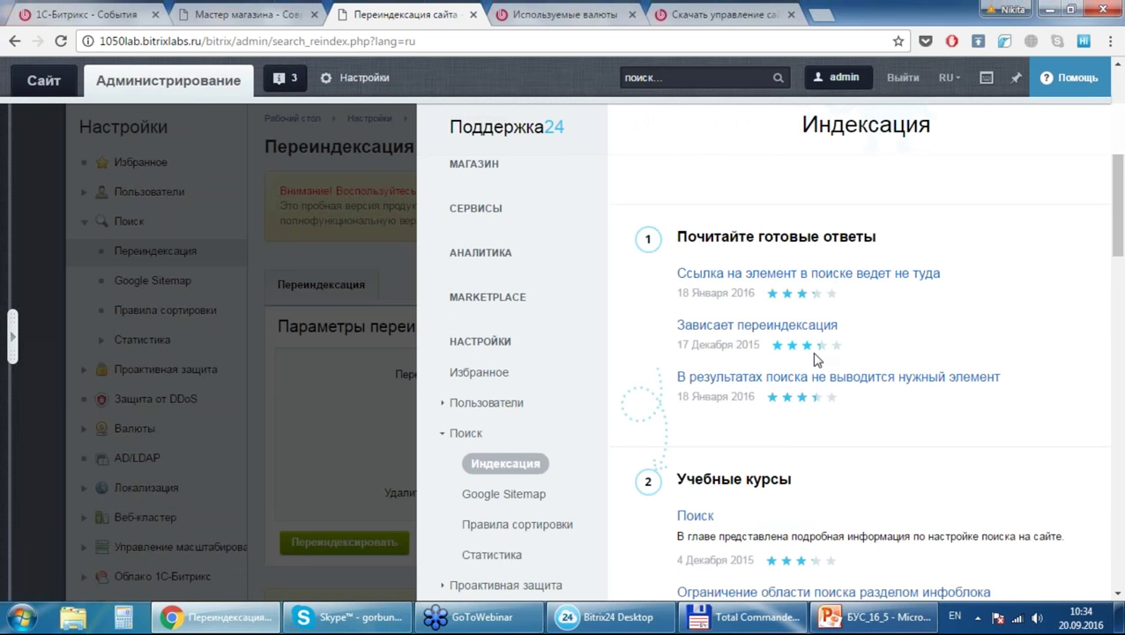
- Read through the Поддержка24 indexing help, then close the panel
scroll(947, 318, down, 1)
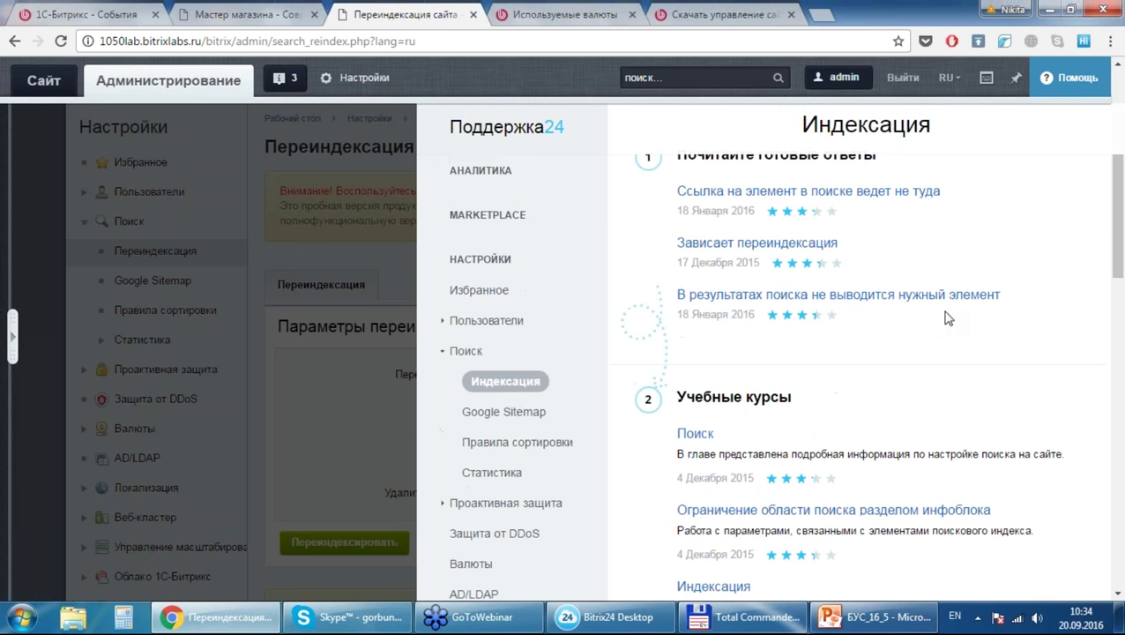
scroll(915, 314, down, 2)
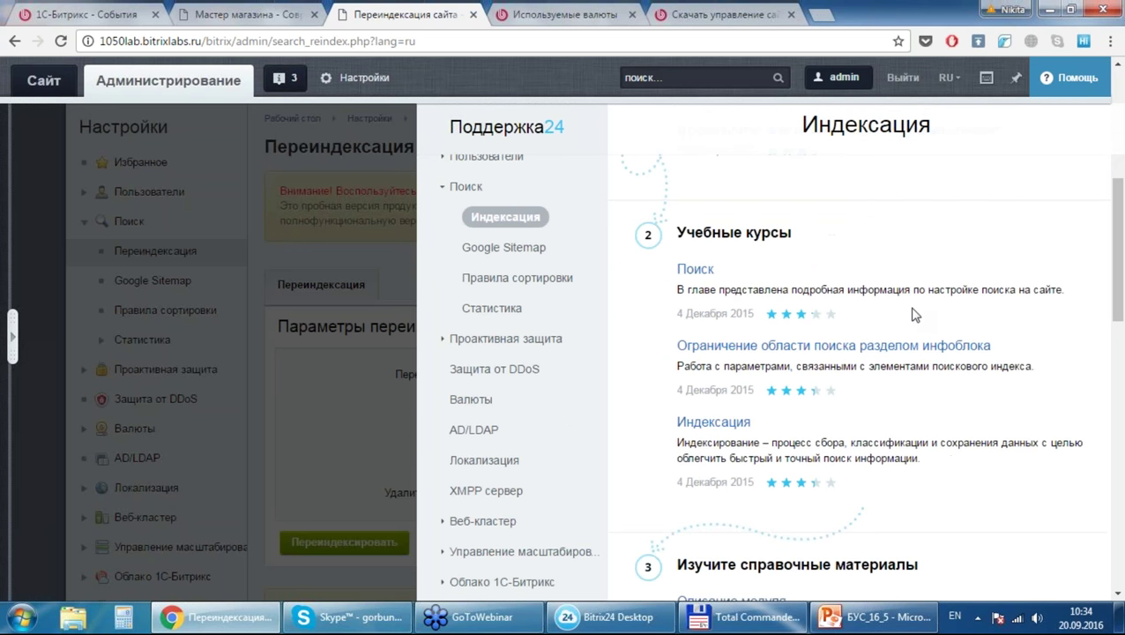
scroll(915, 315, down, 1)
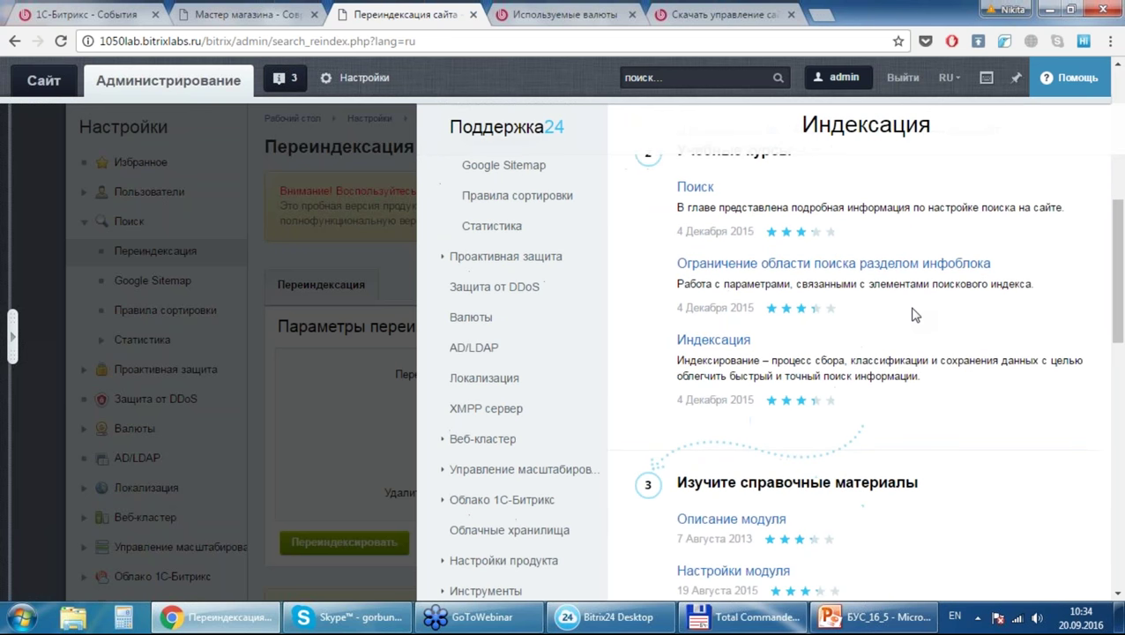
scroll(920, 416, down, 1)
scroll(920, 416, down, 2)
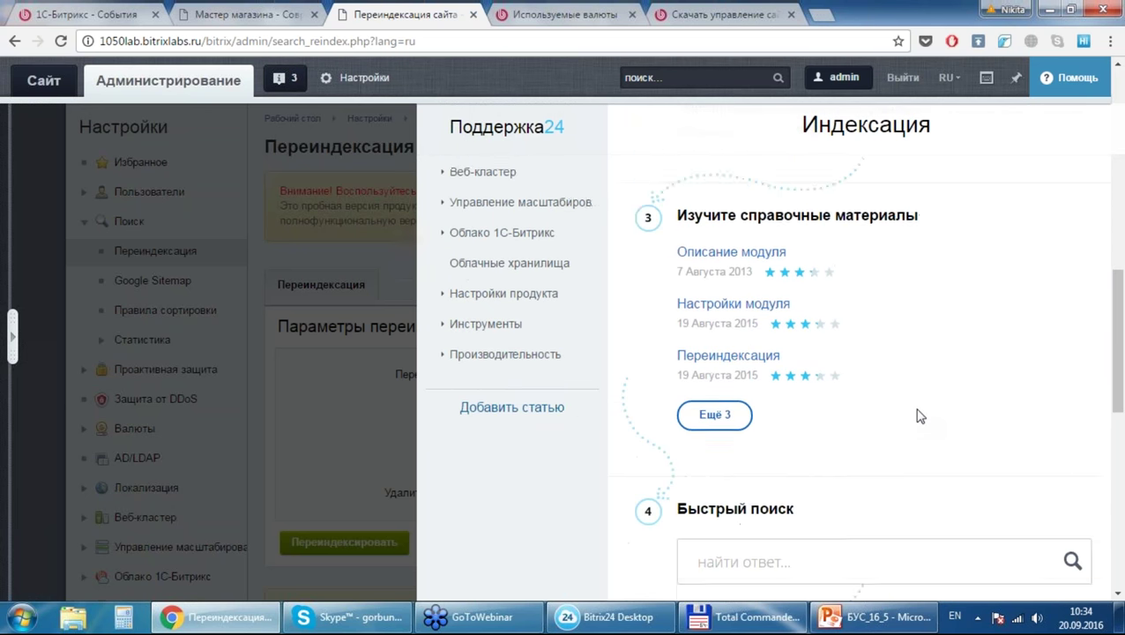
scroll(766, 427, down, 2)
scroll(764, 432, down, 4)
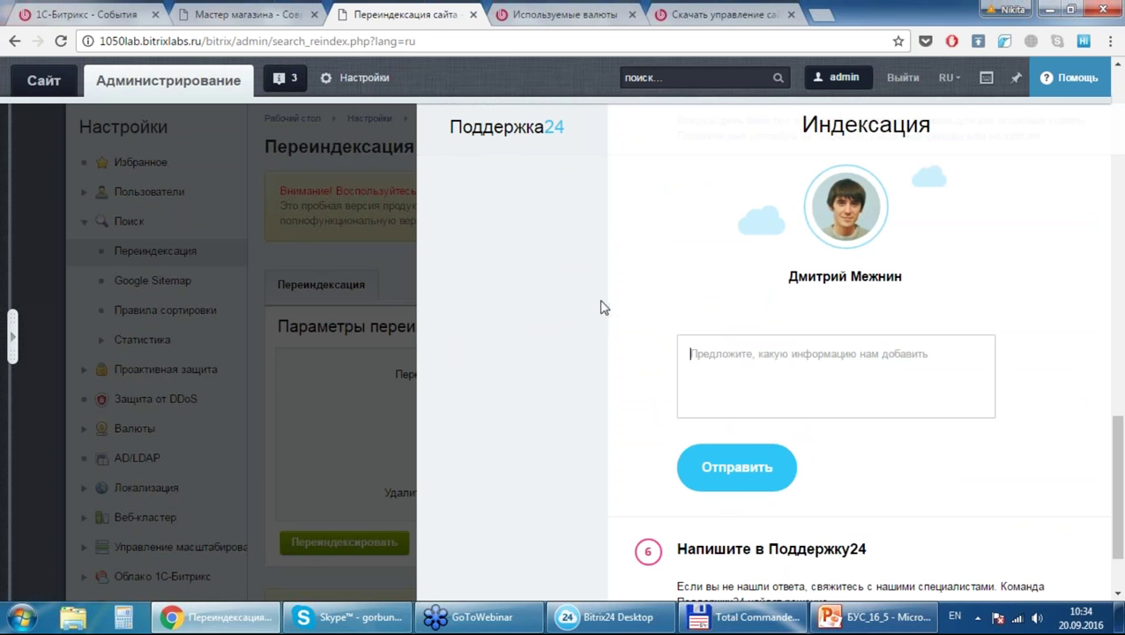
scroll(652, 303, down, 1)
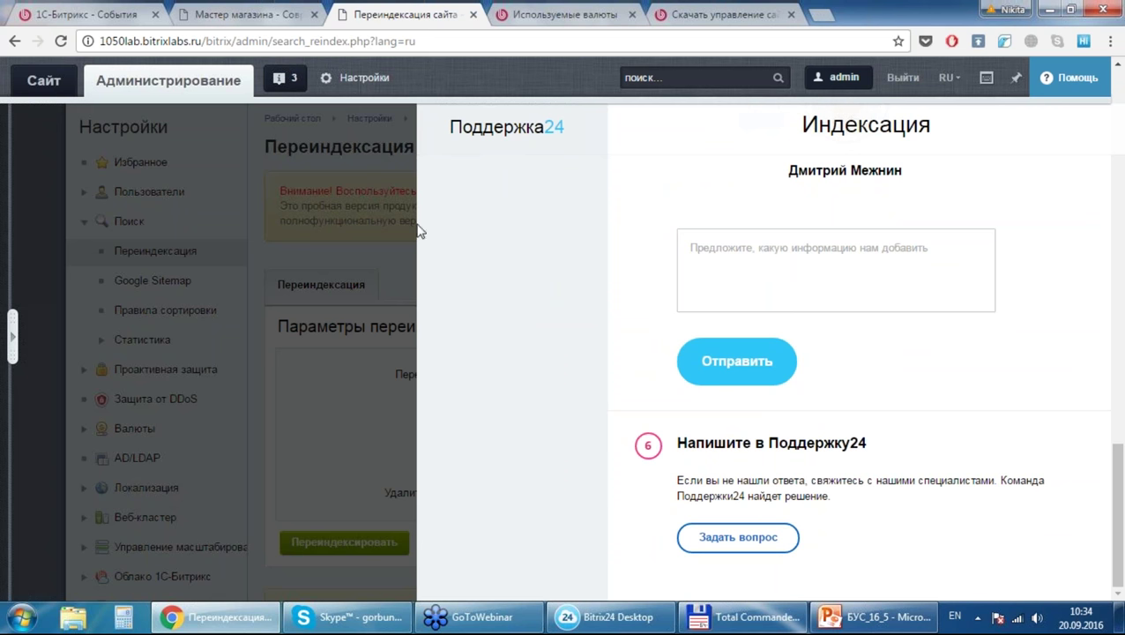
click(373, 209)
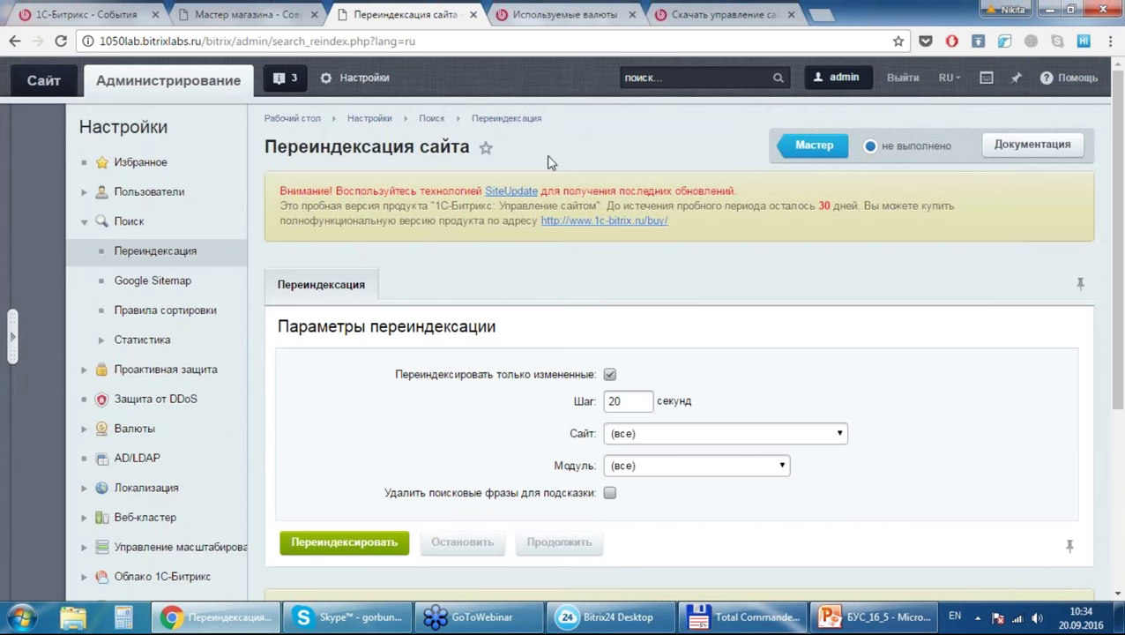
- Close the Переиндексация page tab
right_click(14, 40)
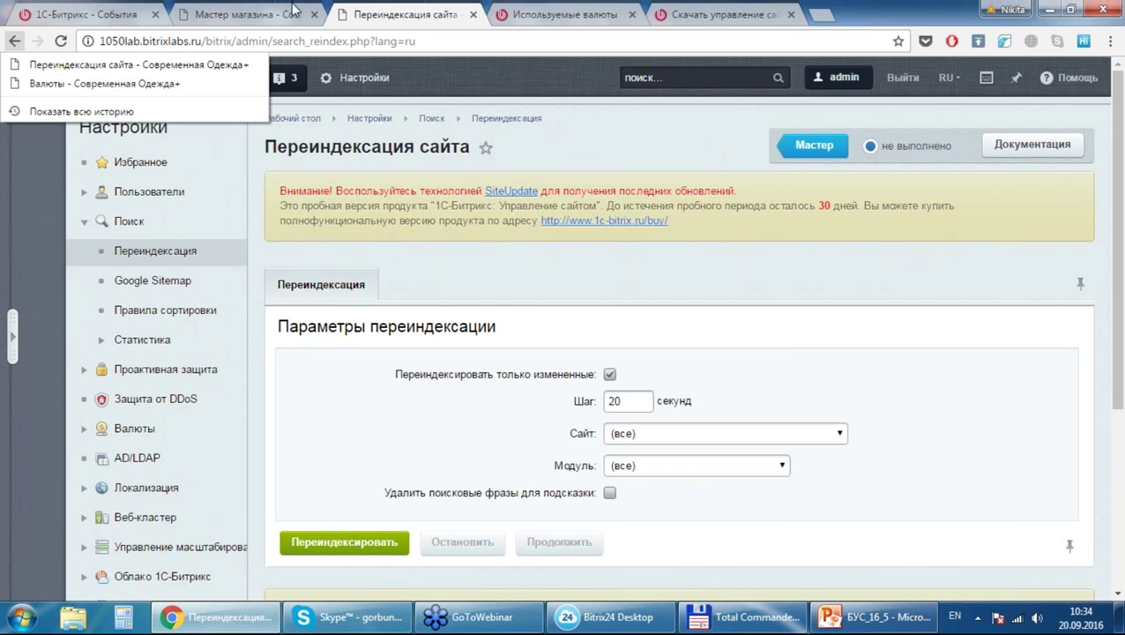
click(474, 25)
click(474, 15)
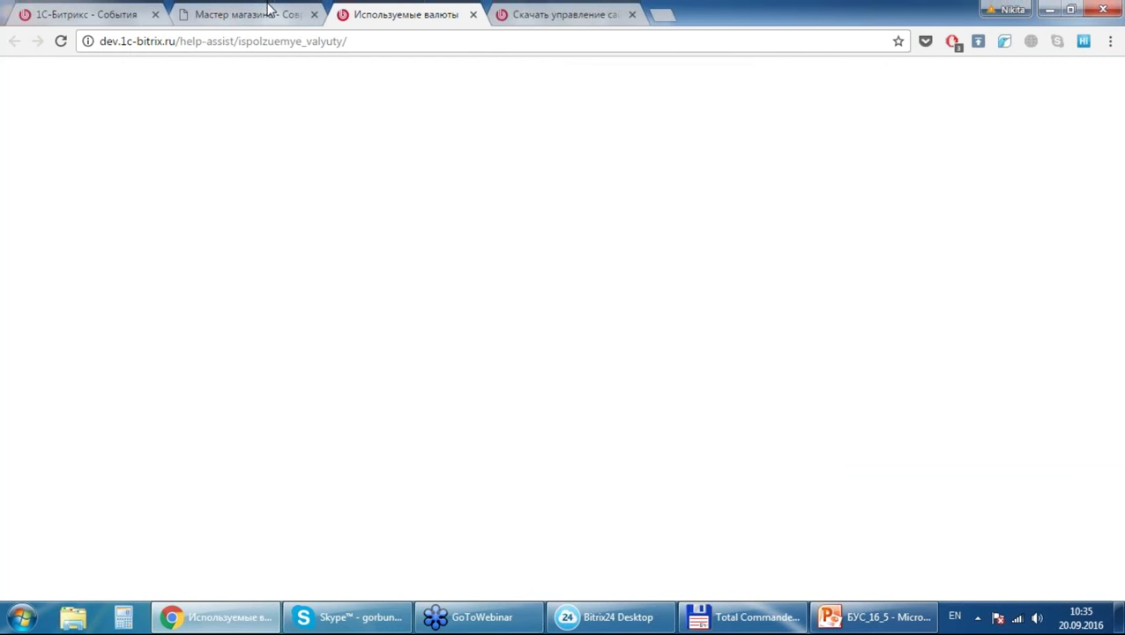
- Mark the Используемые валюты wizard task as completed and return to Мастер
click(247, 14)
click(183, 228)
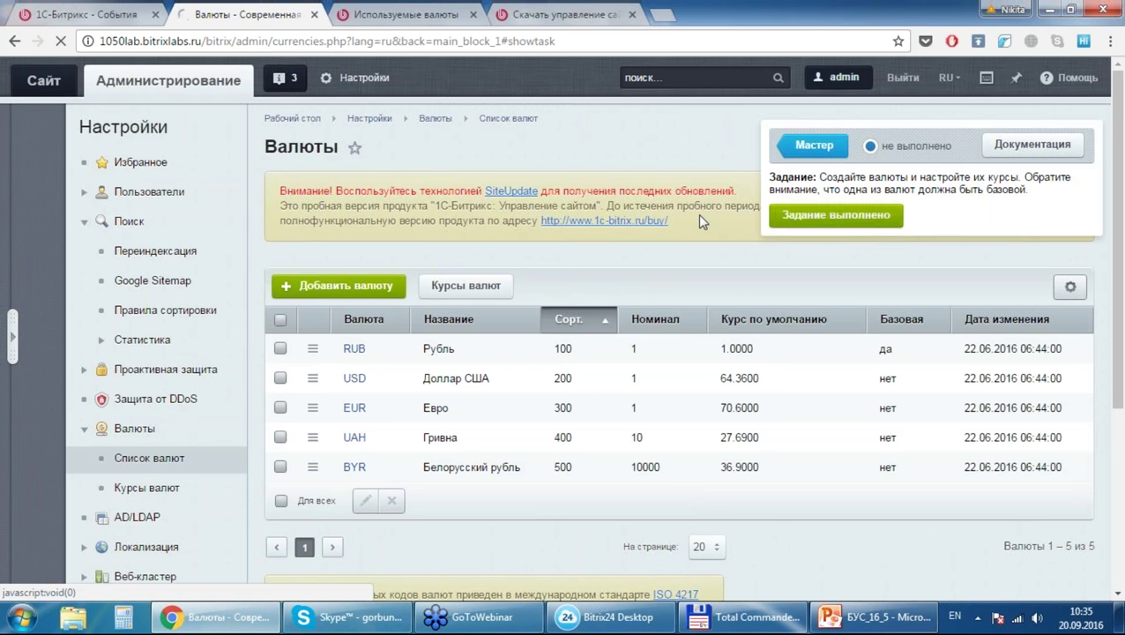
click(818, 218)
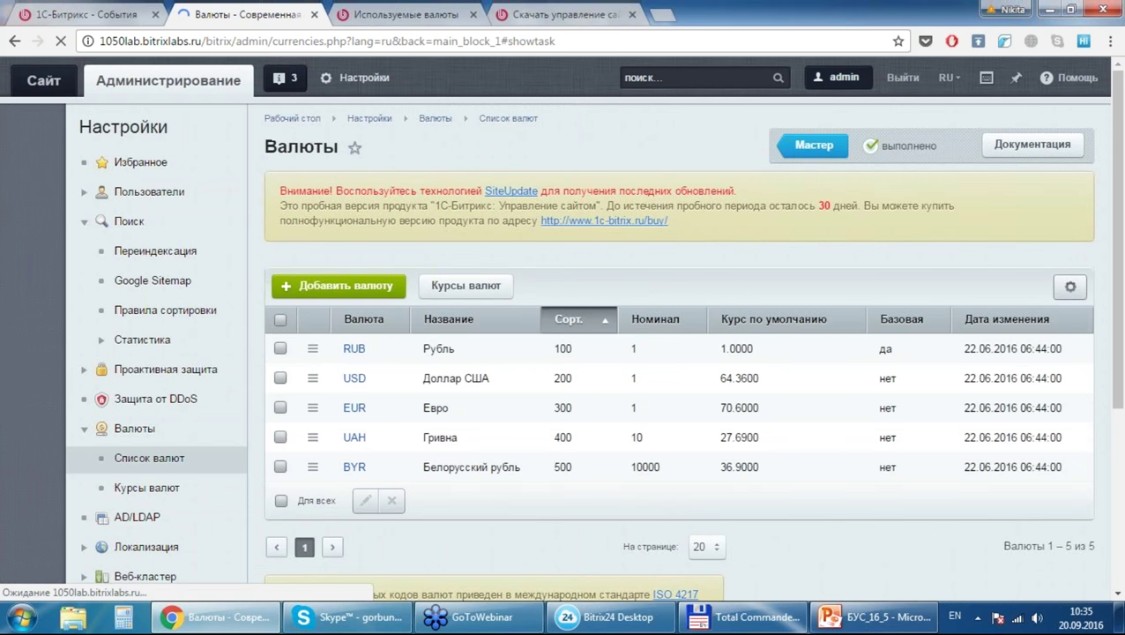
click(814, 144)
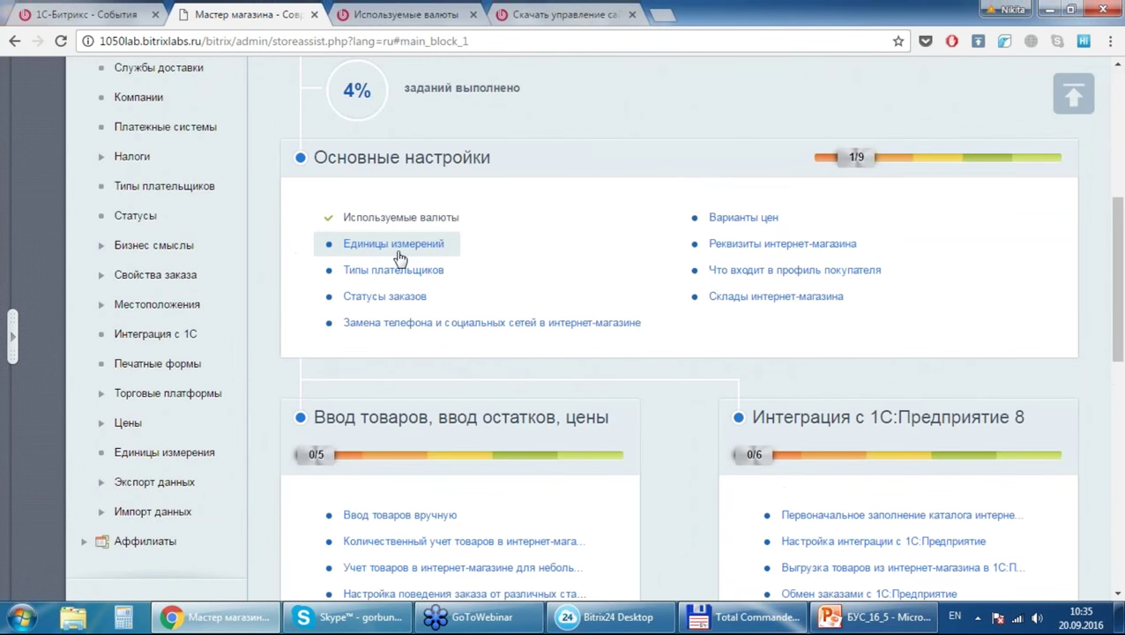
- Collapse the essential store settings group and expand the store-open daily work group
scroll(617, 234, up, 2)
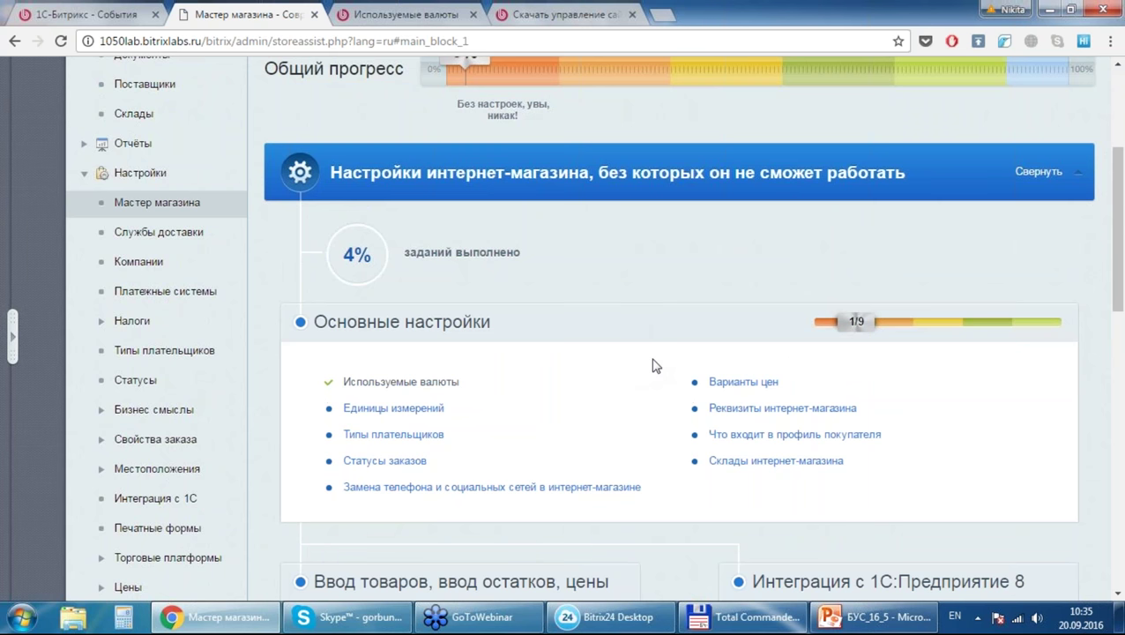
scroll(655, 365, up, 2)
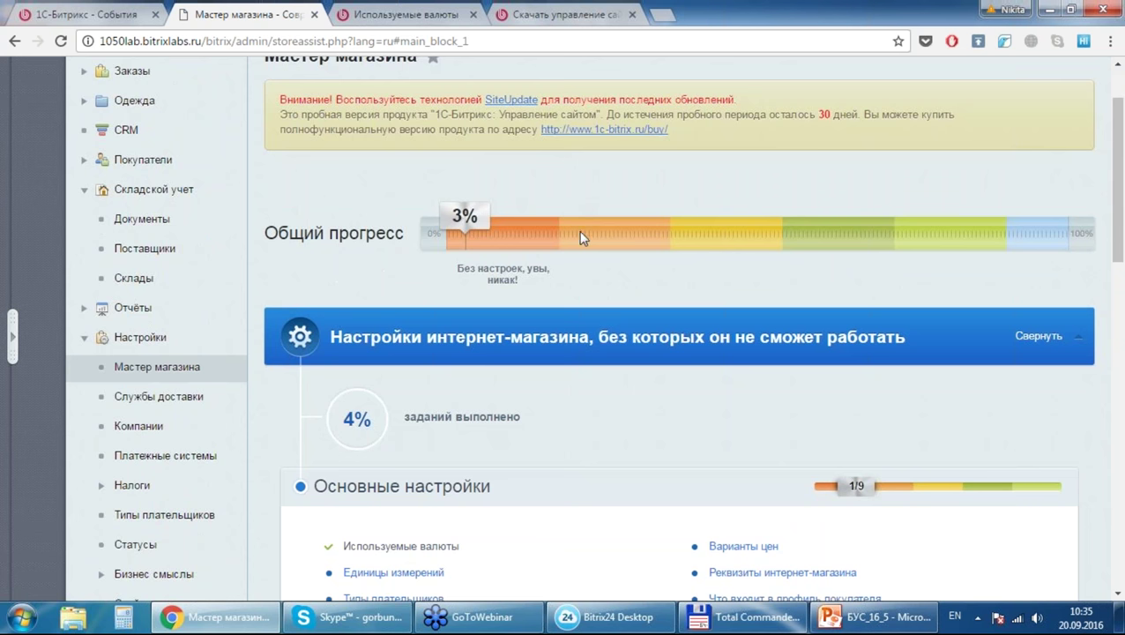
click(1032, 338)
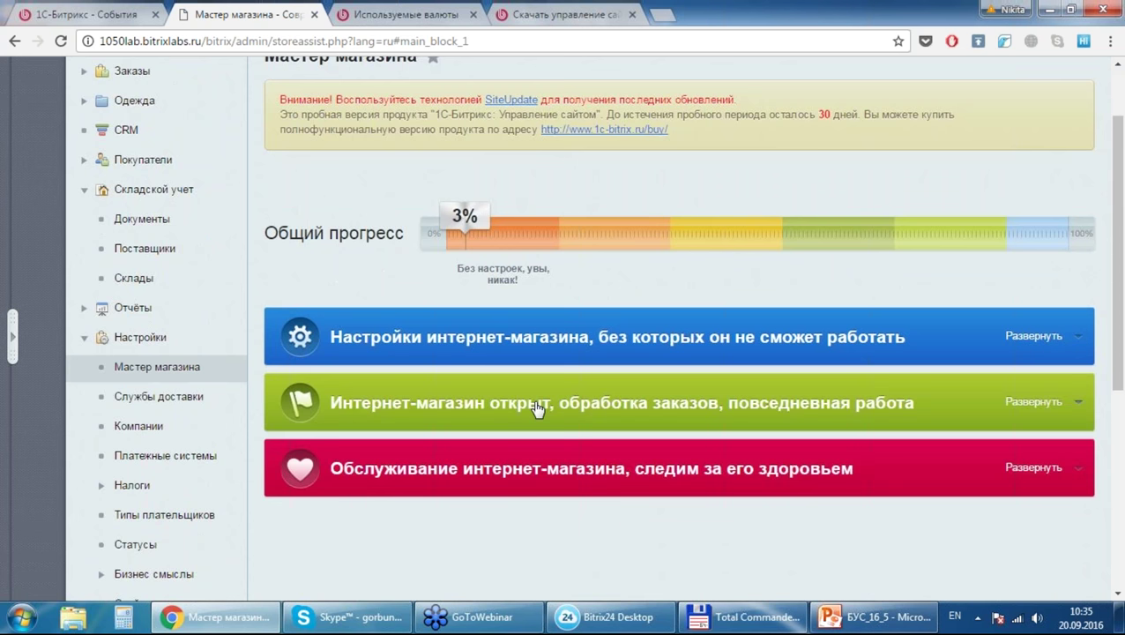
click(538, 407)
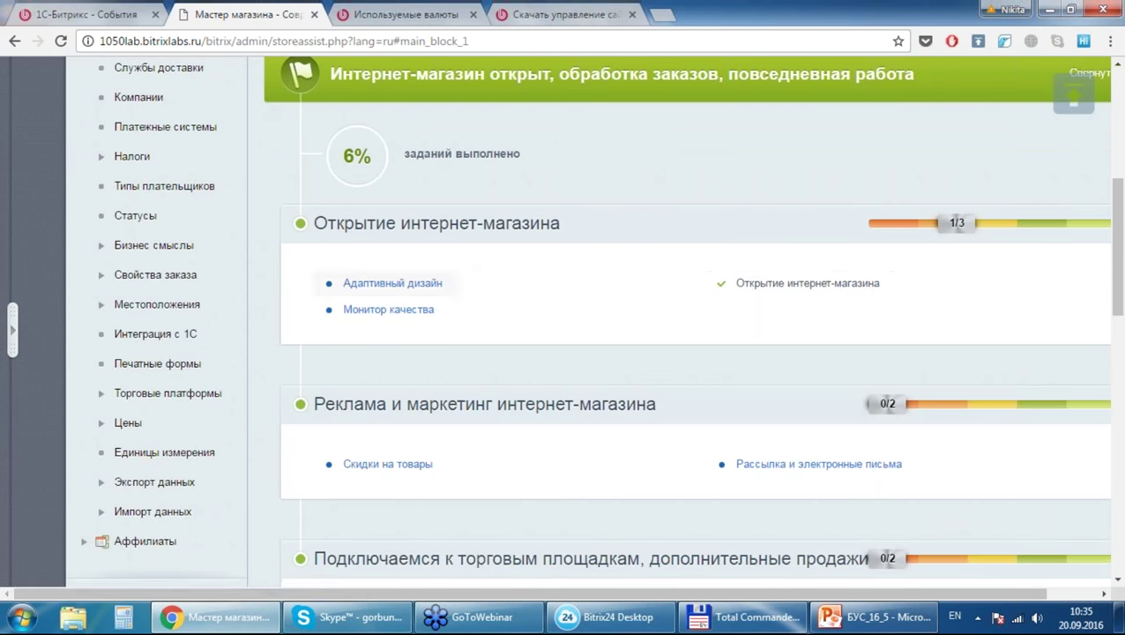
- Preview the Адаптивный дизайн task in a new tab, then close it
right_click(402, 284)
click(428, 293)
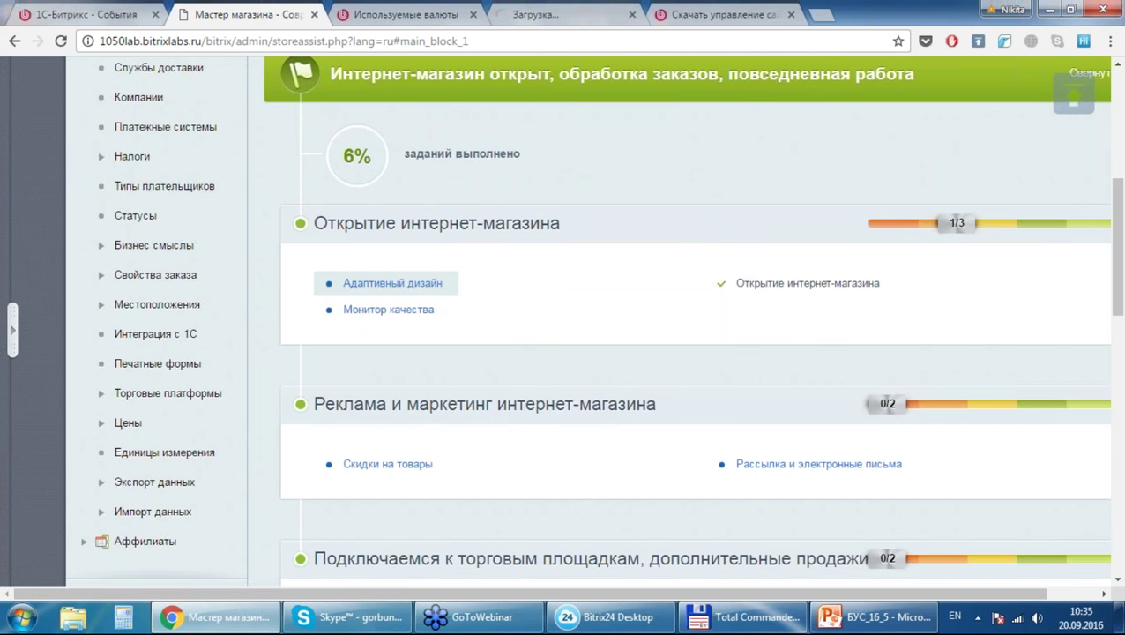
click(577, 15)
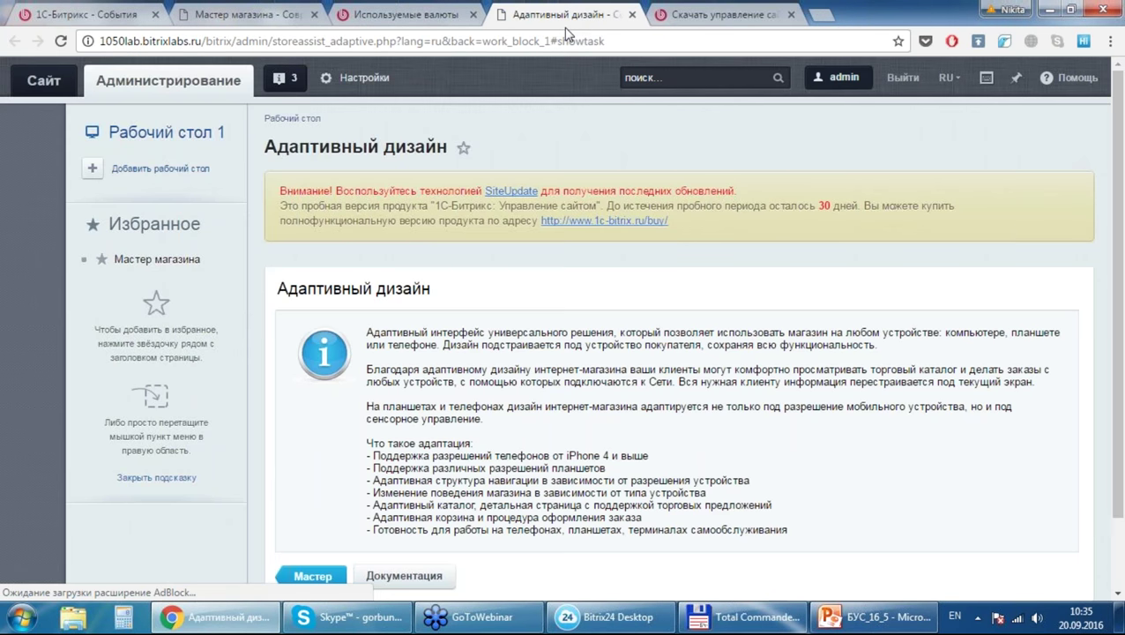
click(633, 15)
click(273, 15)
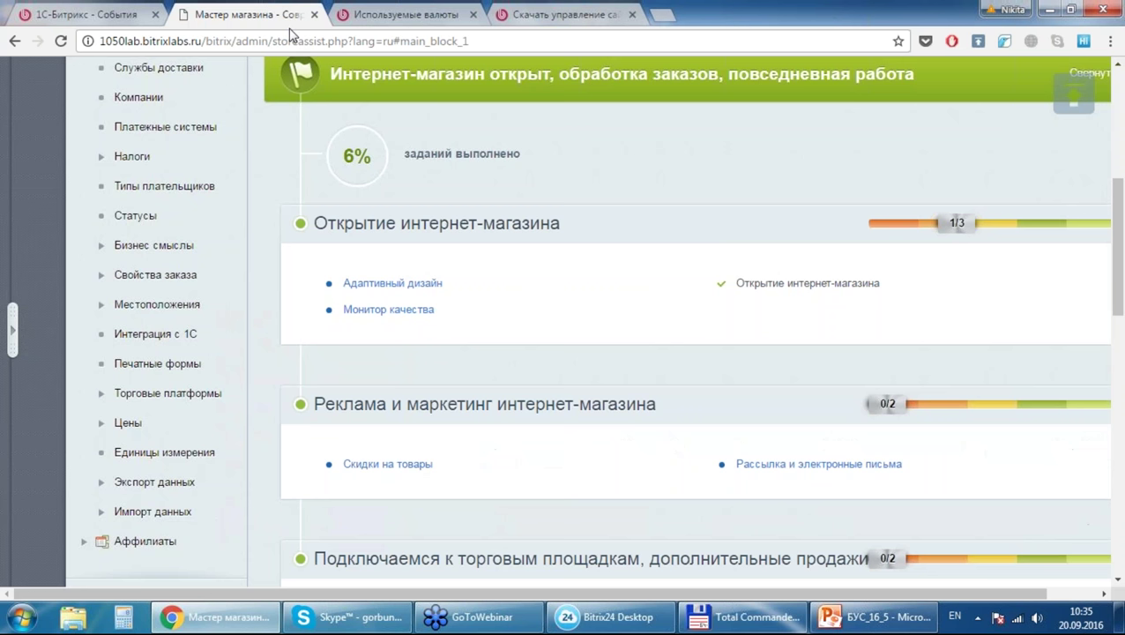
scroll(591, 203, down, 4)
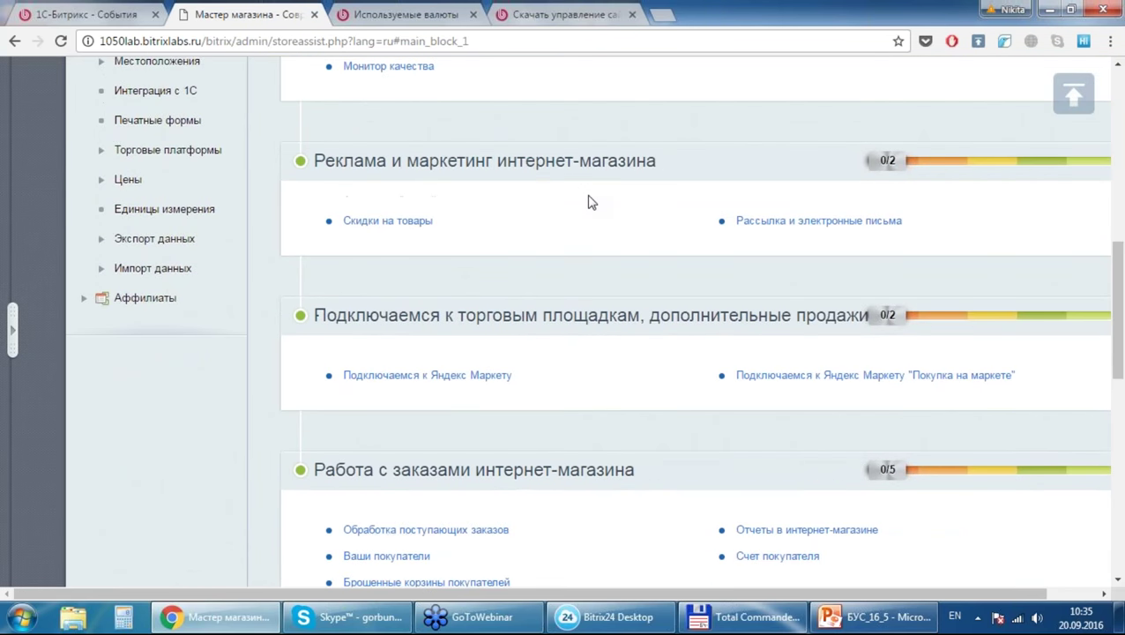
scroll(591, 203, up, 5)
scroll(807, 250, up, 1)
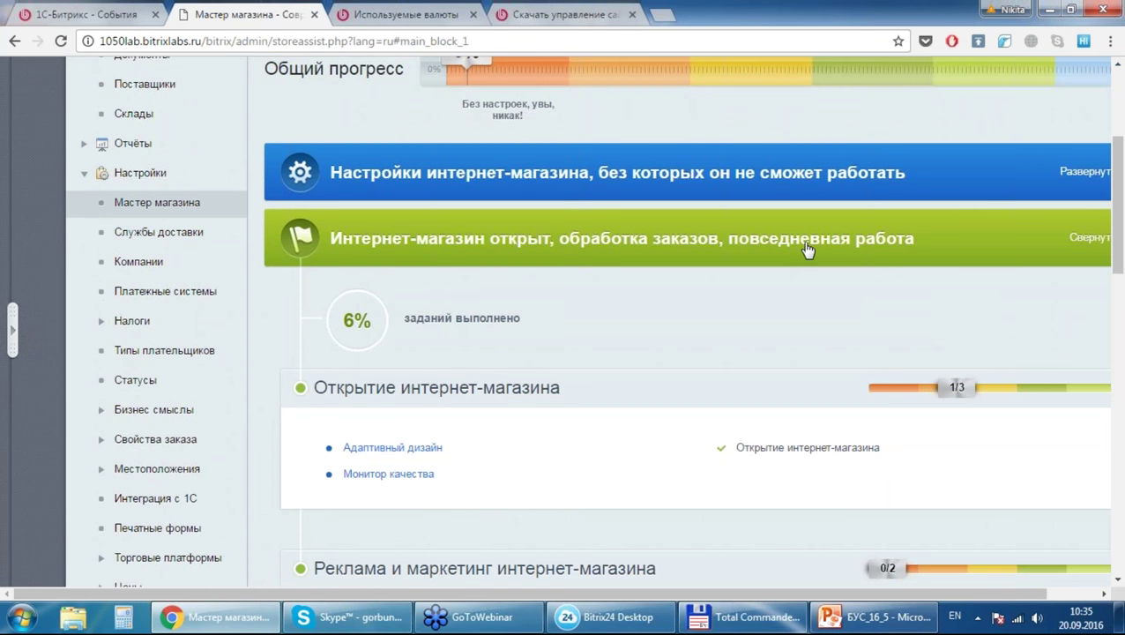
- Collapse the daily-operations group and expand Обслуживание to scan its tasks
click(807, 250)
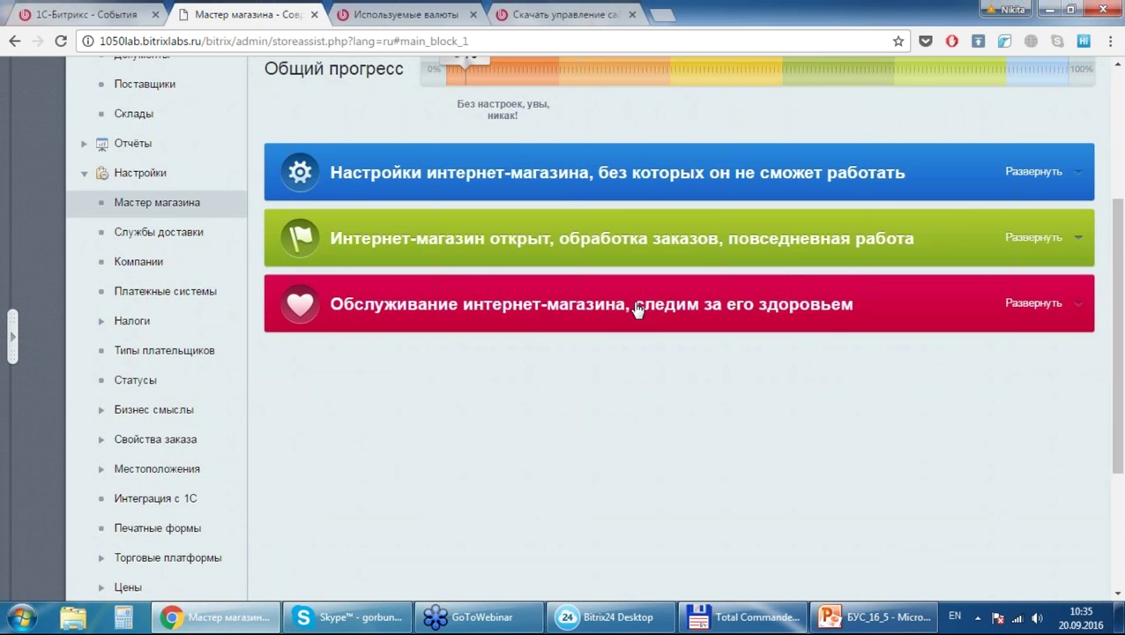
click(639, 308)
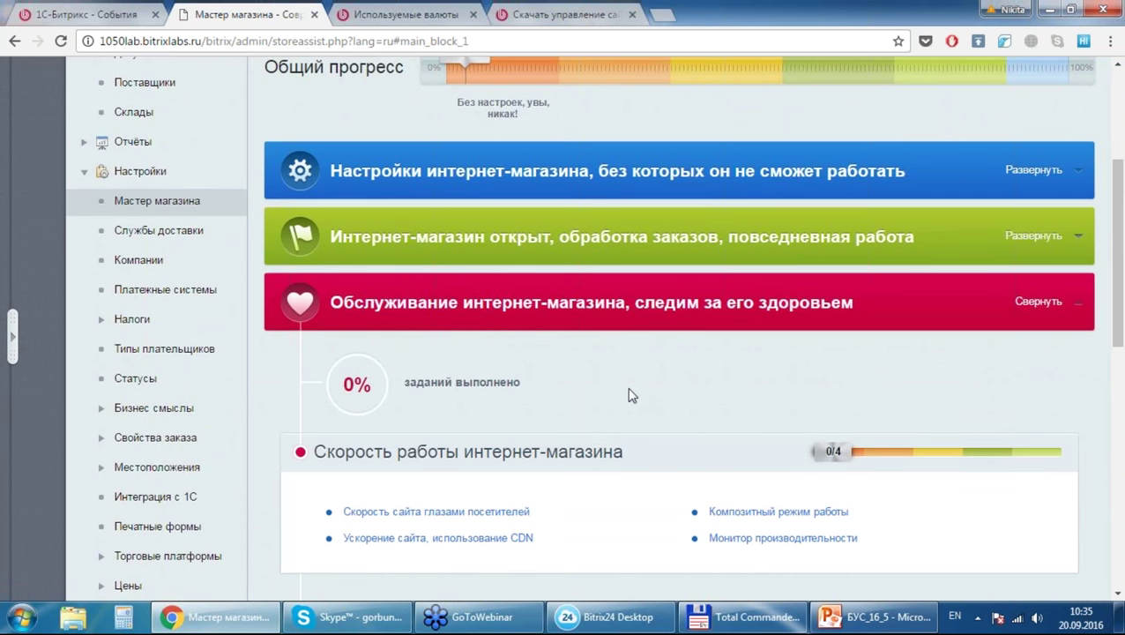
scroll(631, 395, down, 6)
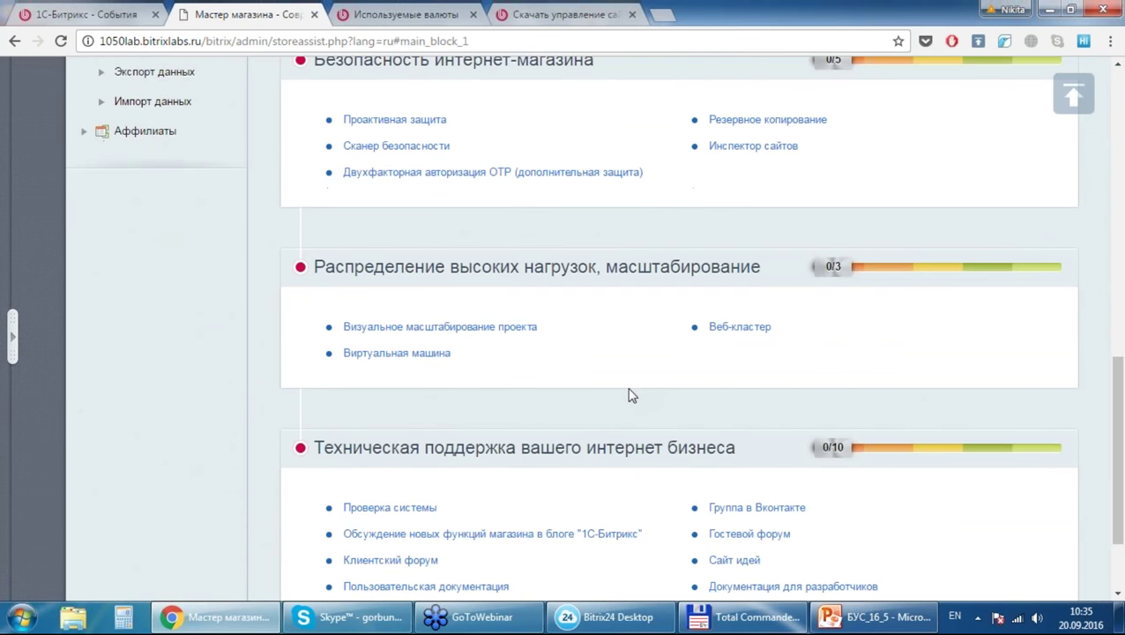
scroll(520, 336, up, 4)
scroll(494, 325, down, 2)
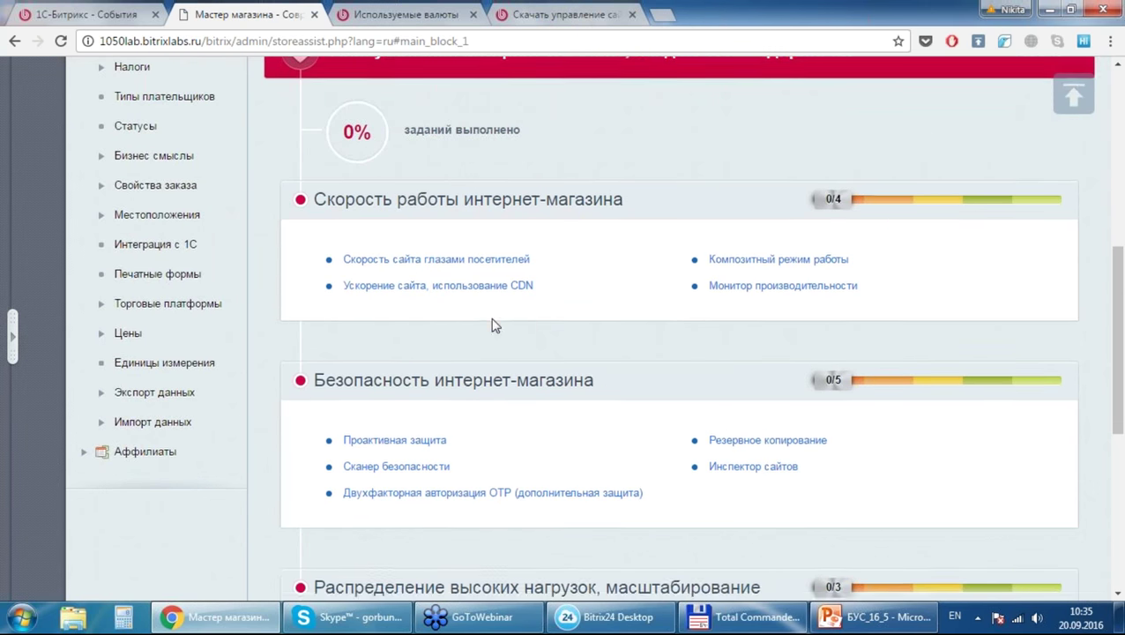
scroll(494, 324, down, 3)
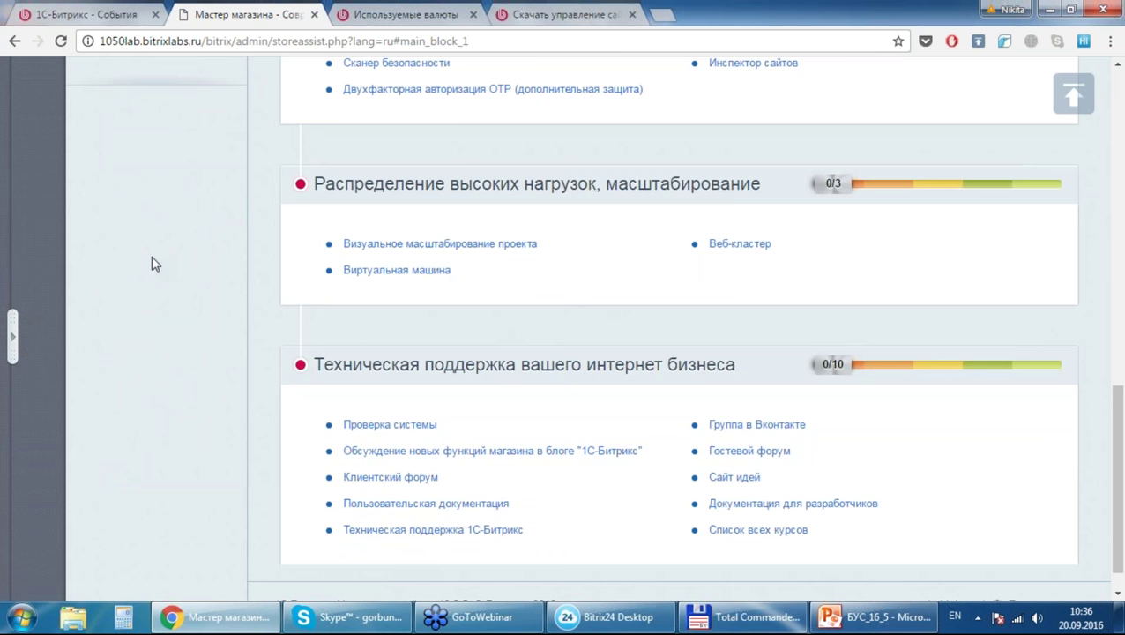
scroll(220, 335, down, 1)
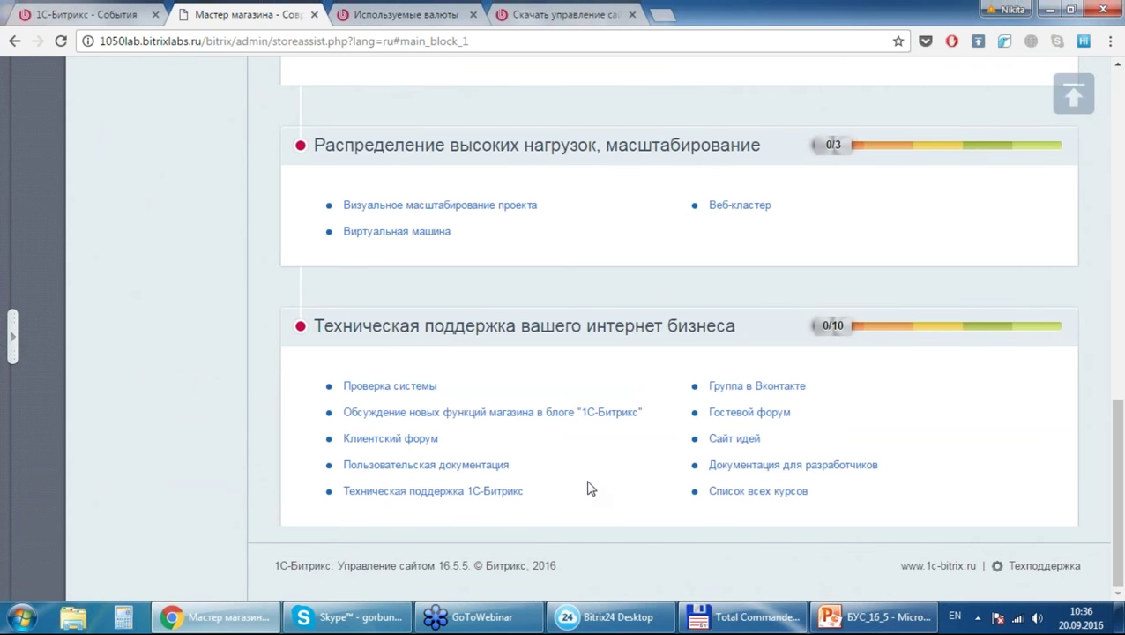
scroll(276, 332, up, 15)
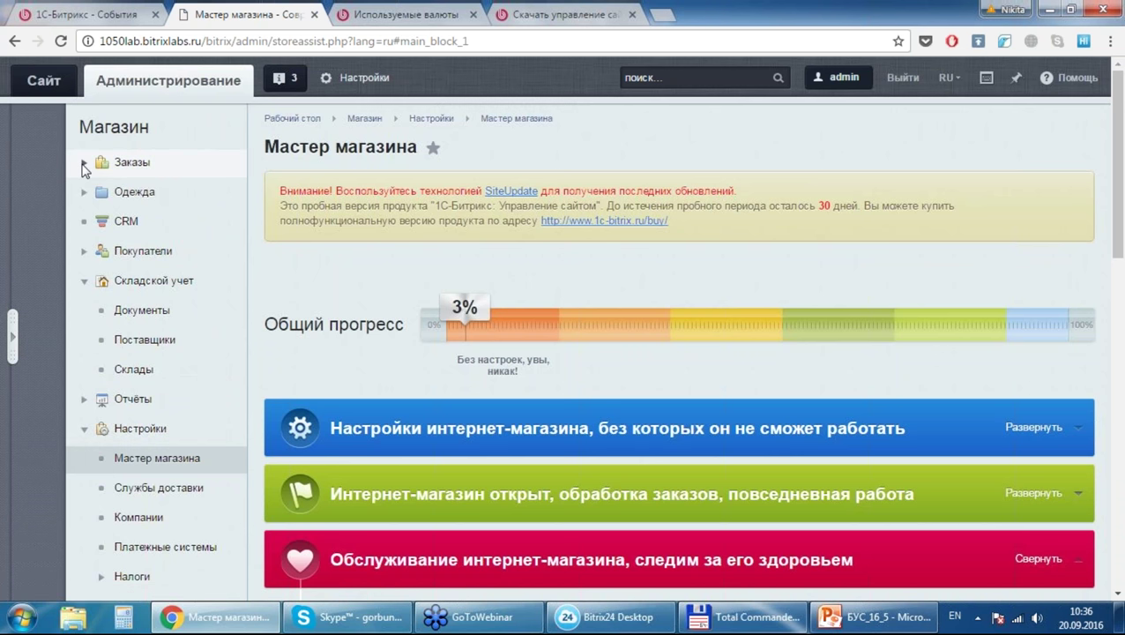
- Go via Документы and Склады to the empty Поставщики list under Складской учет
click(138, 313)
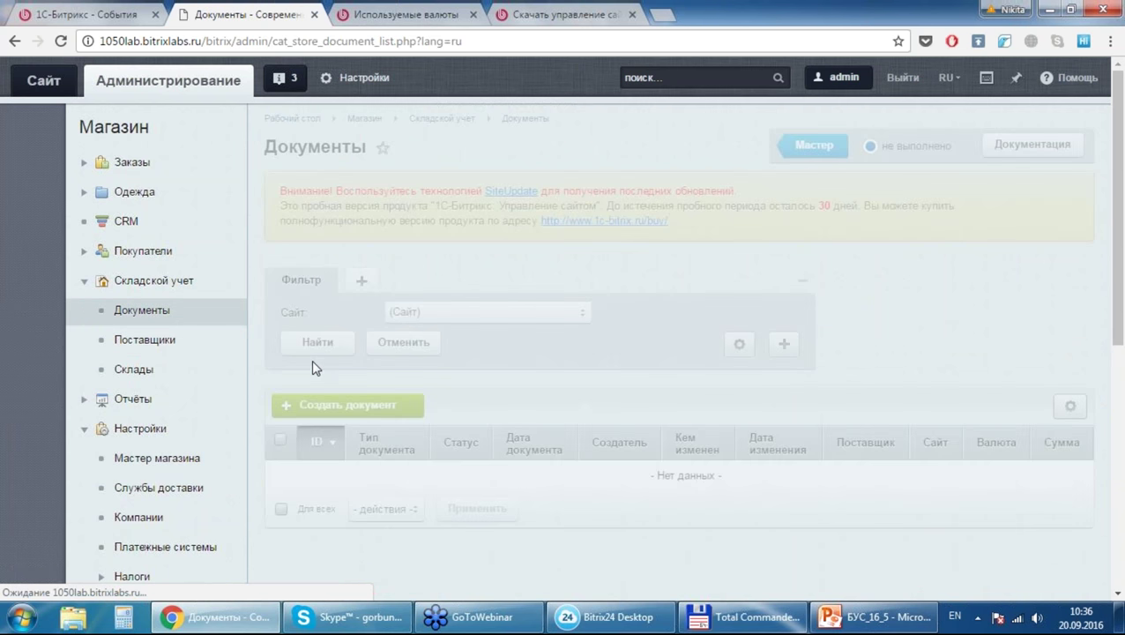
click(102, 369)
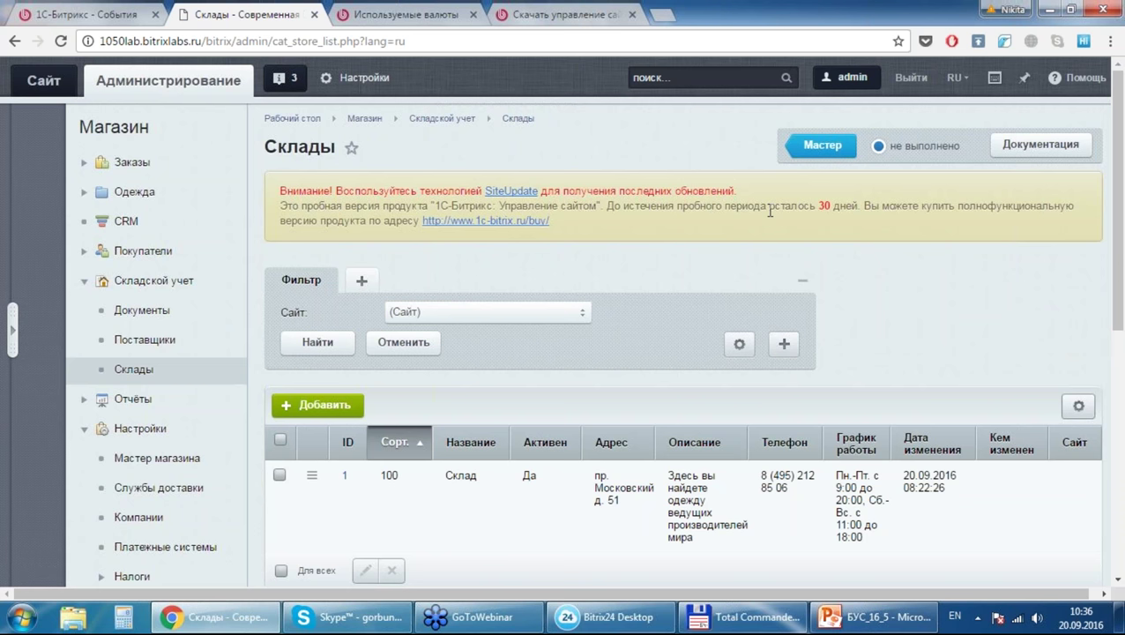
scroll(145, 264, down, 2)
click(145, 257)
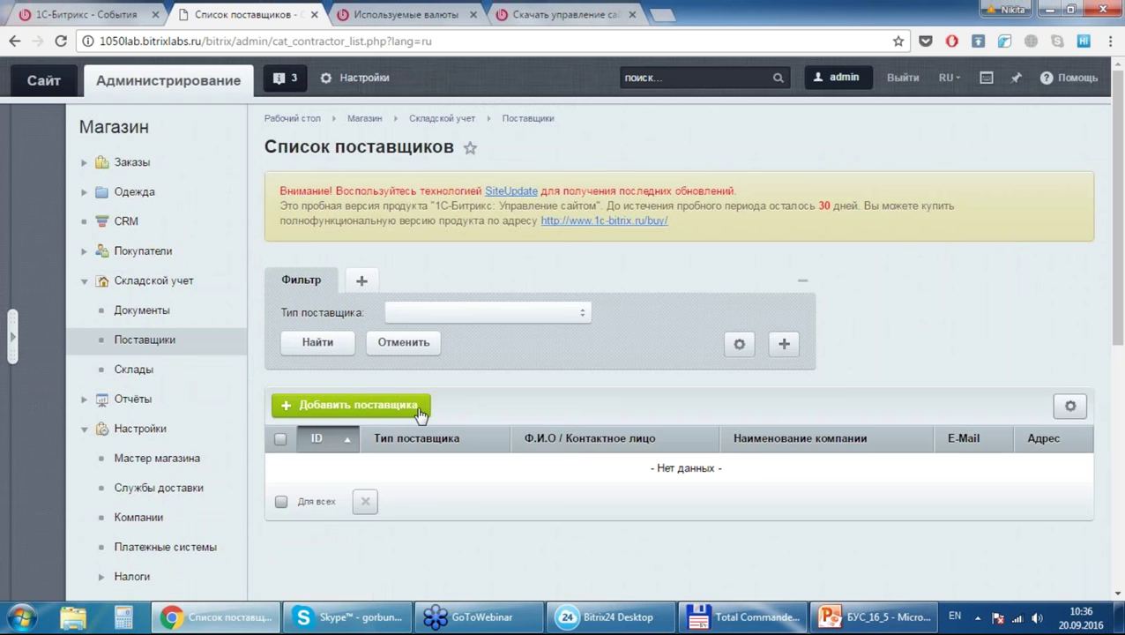
- Start a new individual supplier and enter the supplier's full name in Ф.И.О
click(415, 405)
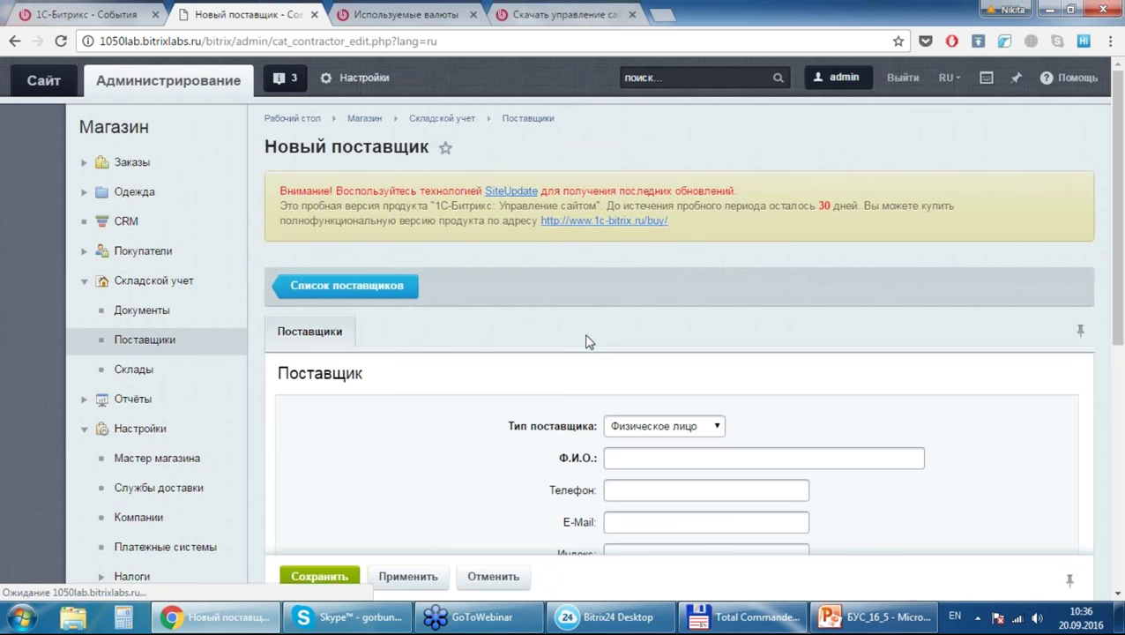
scroll(595, 296, down, 2)
click(632, 293)
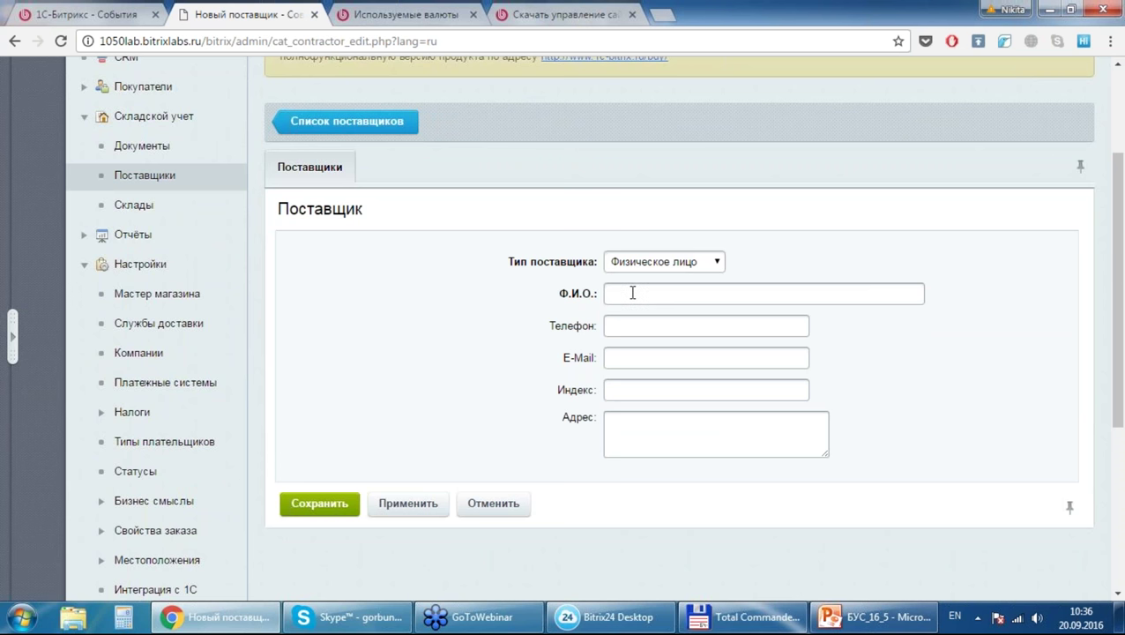
key(alt+shift)
text(Иванов Иван Иванович)
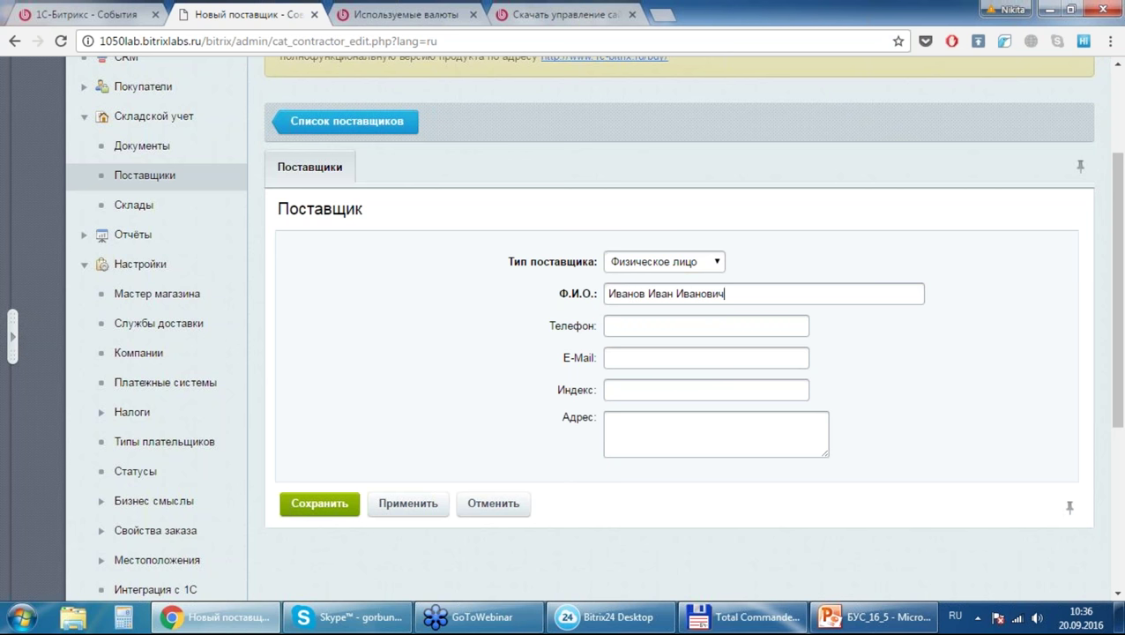
- Fill in the supplier's phone, e-mail and postal address, then save the supplier
click(725, 324)
text(2128506)
click(655, 358)
text(Ivan@ivan.ru)
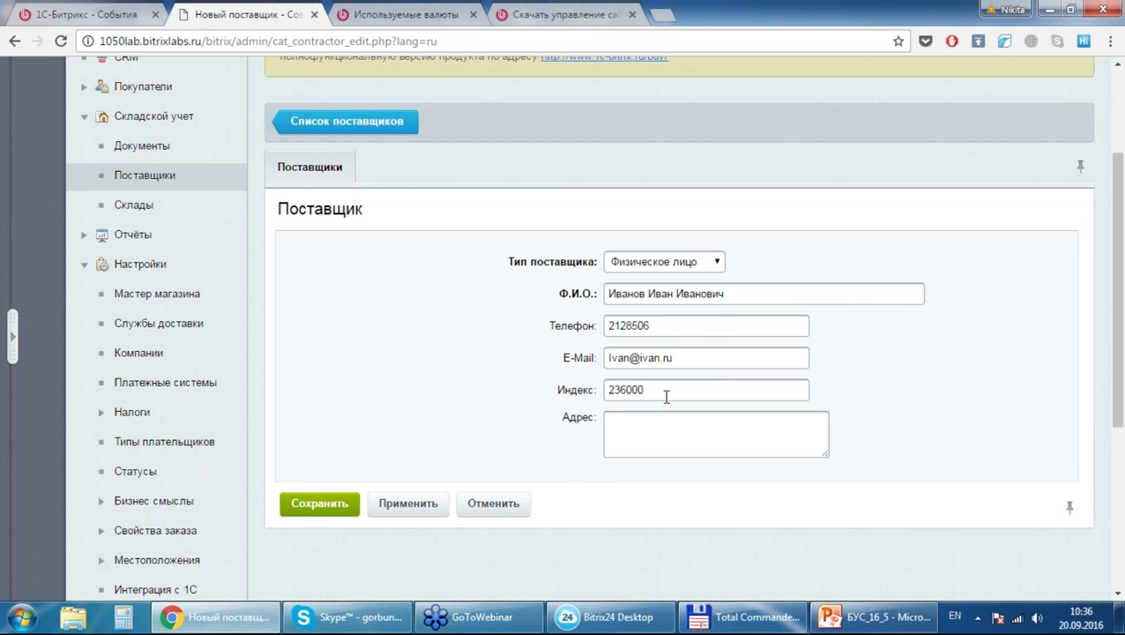
key(BackSpace)
key(BackSpace)
key(alt+shift)
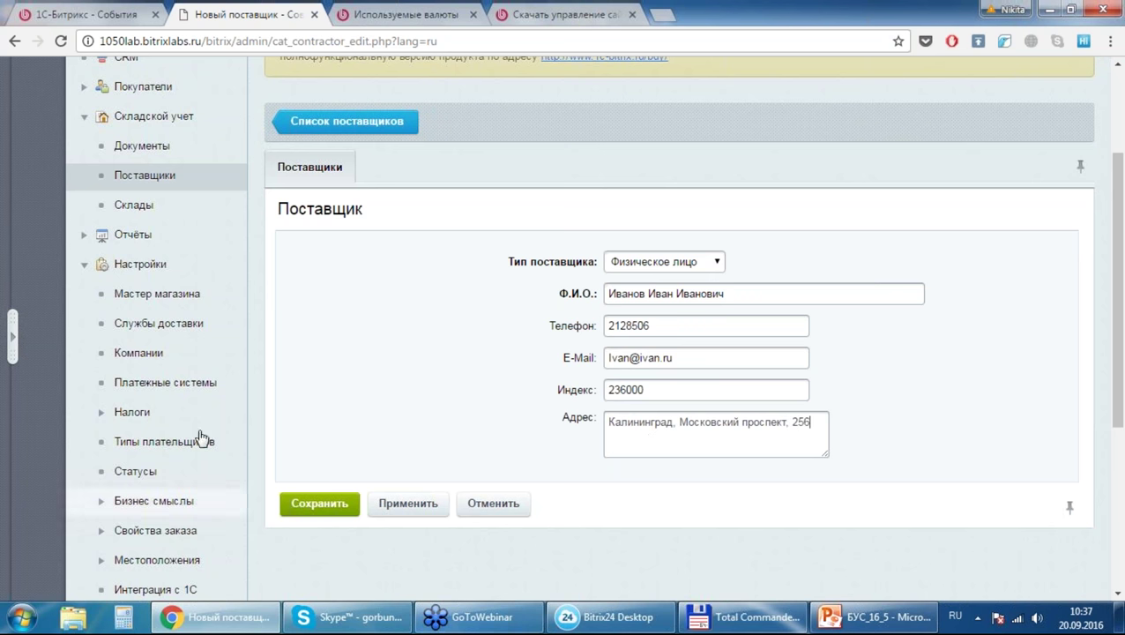
click(319, 502)
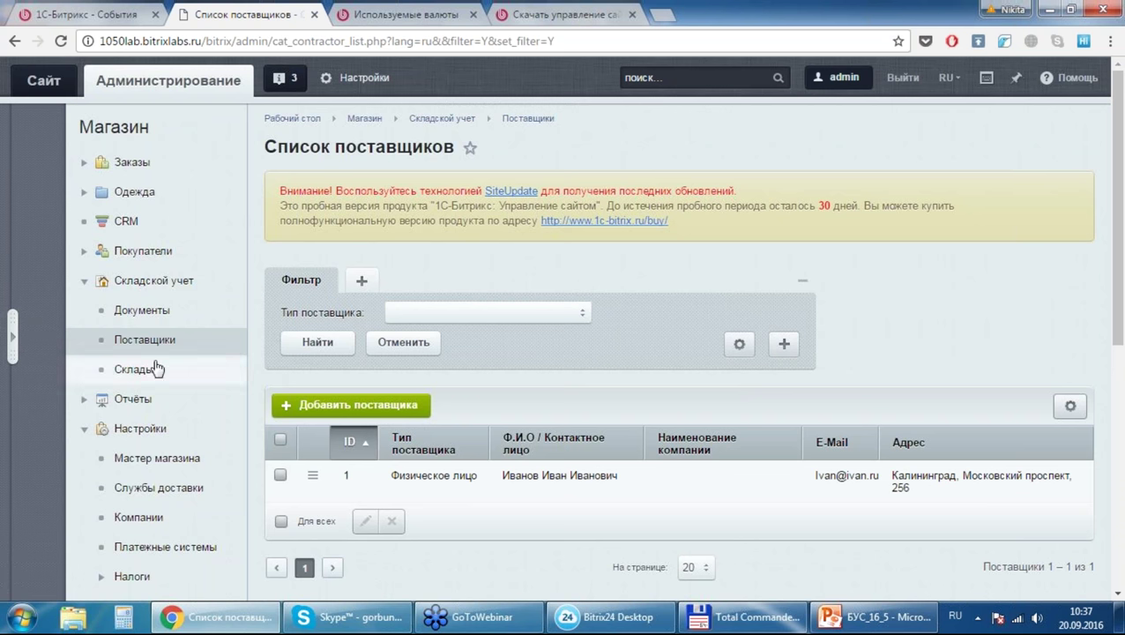
- Create a new Приход товара на склад document in Документы and open its catalogue picker
click(146, 313)
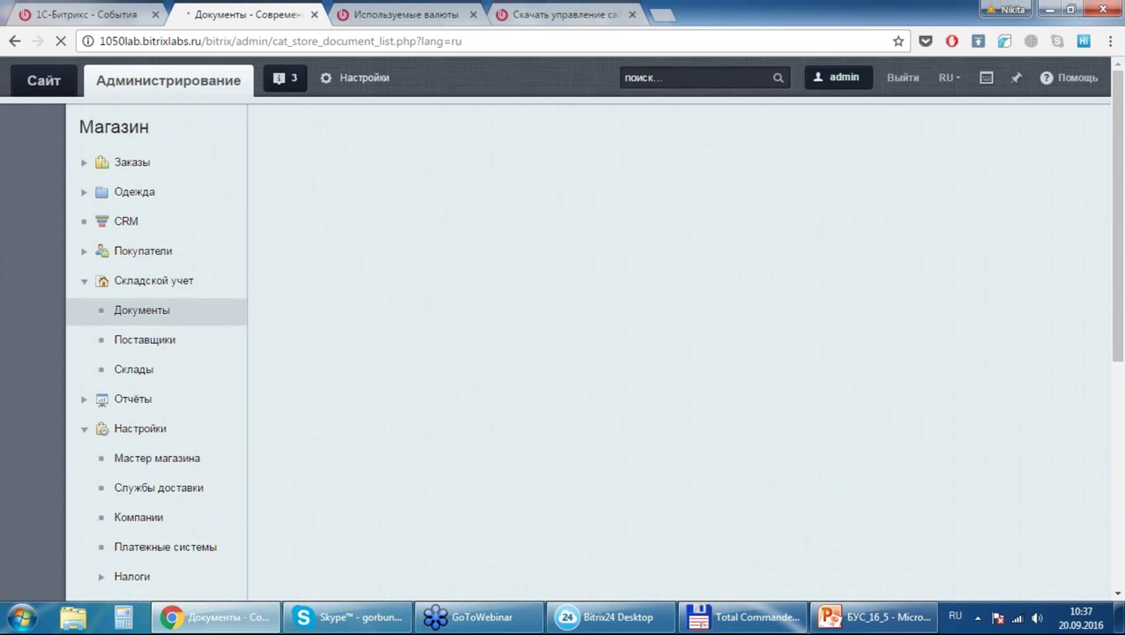
click(372, 411)
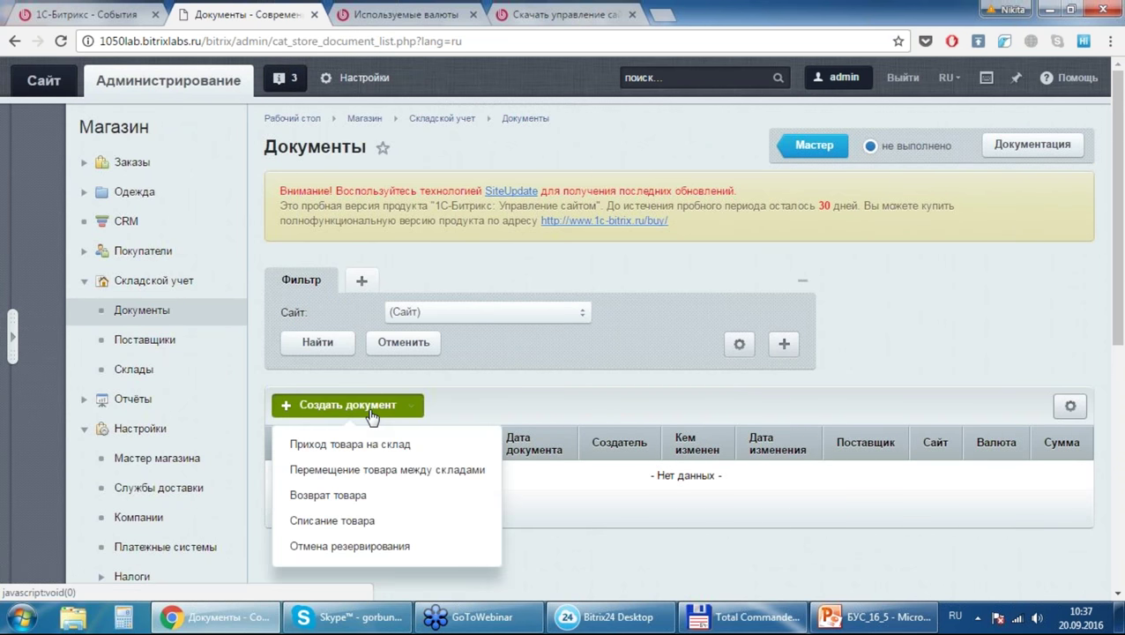
click(358, 445)
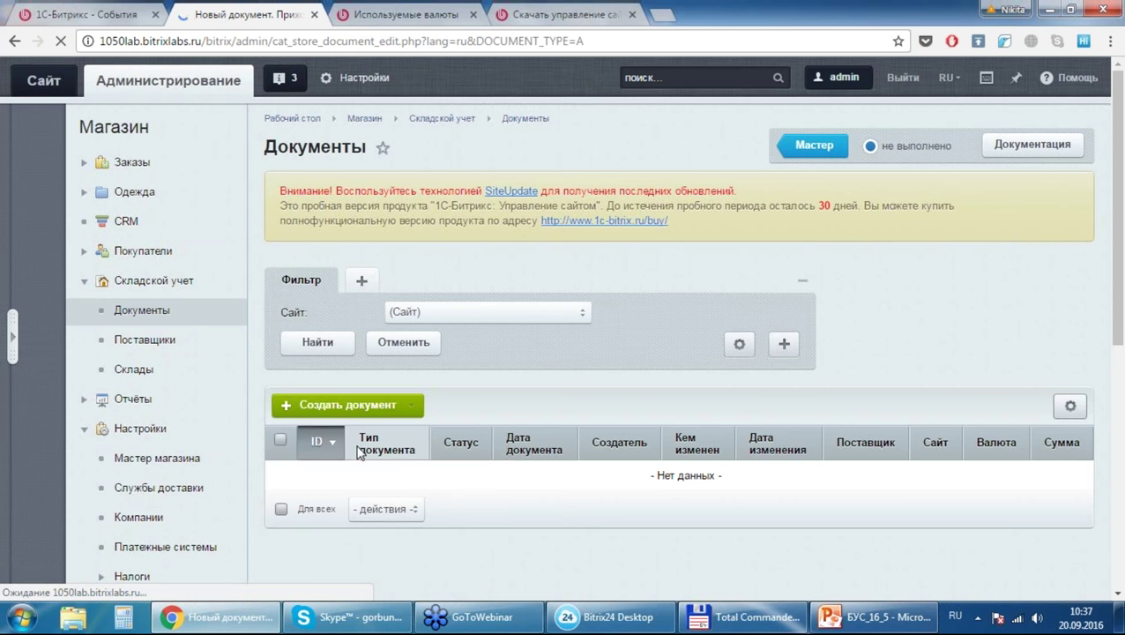
scroll(476, 378, down, 2)
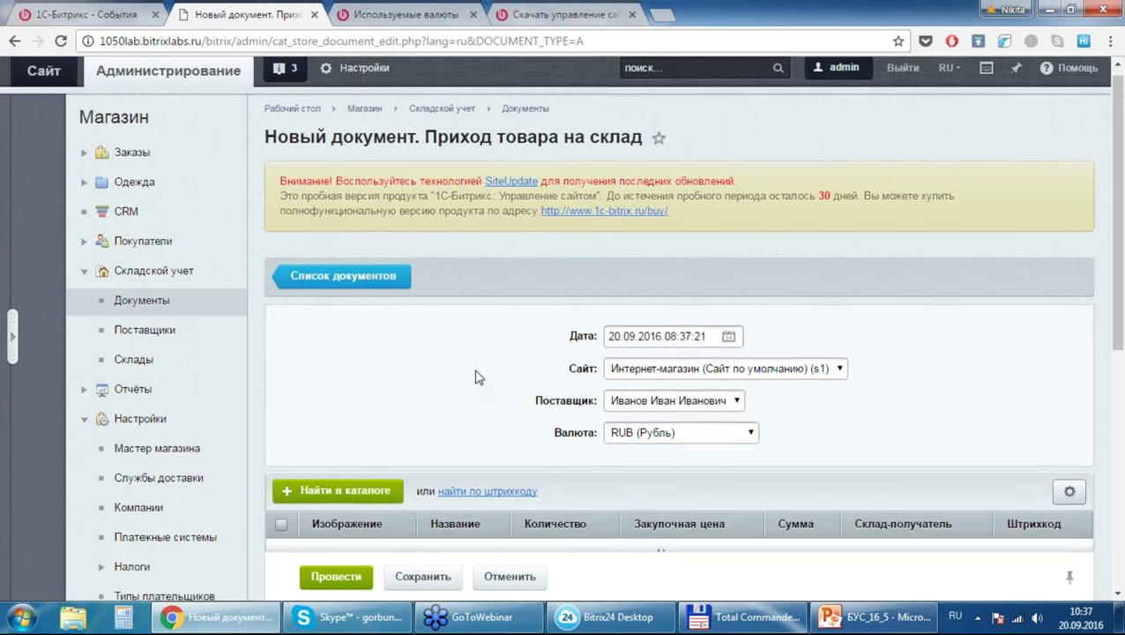
click(342, 337)
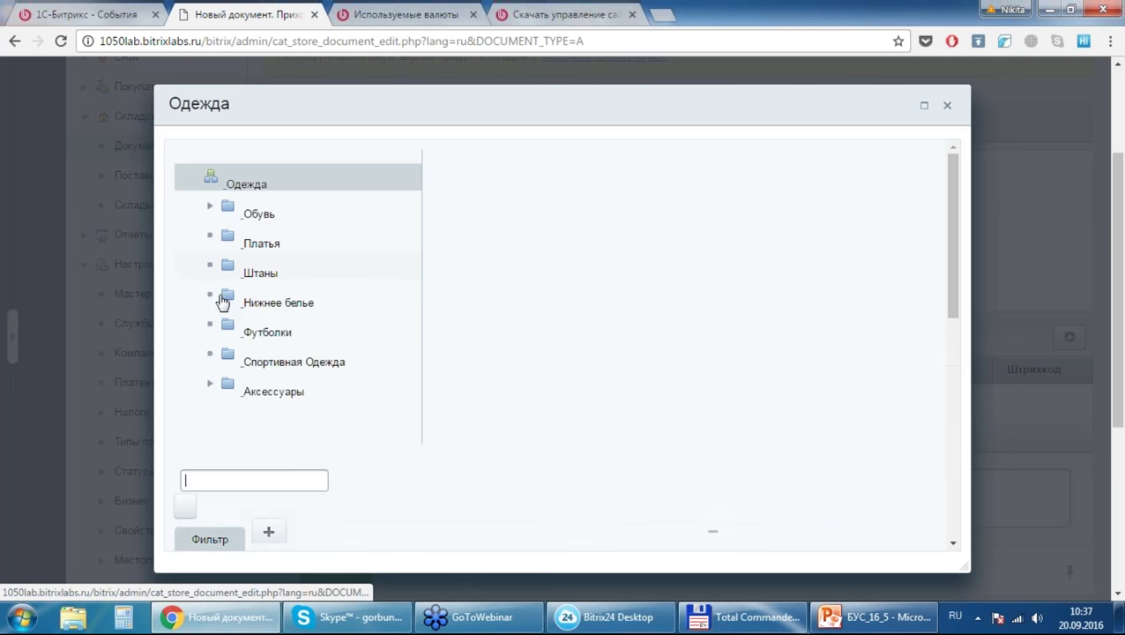
- Pick variants 7-92 and 7-93 of Платье Модница на Прогулке from Платья, then close the picker
scroll(622, 354, down, 2)
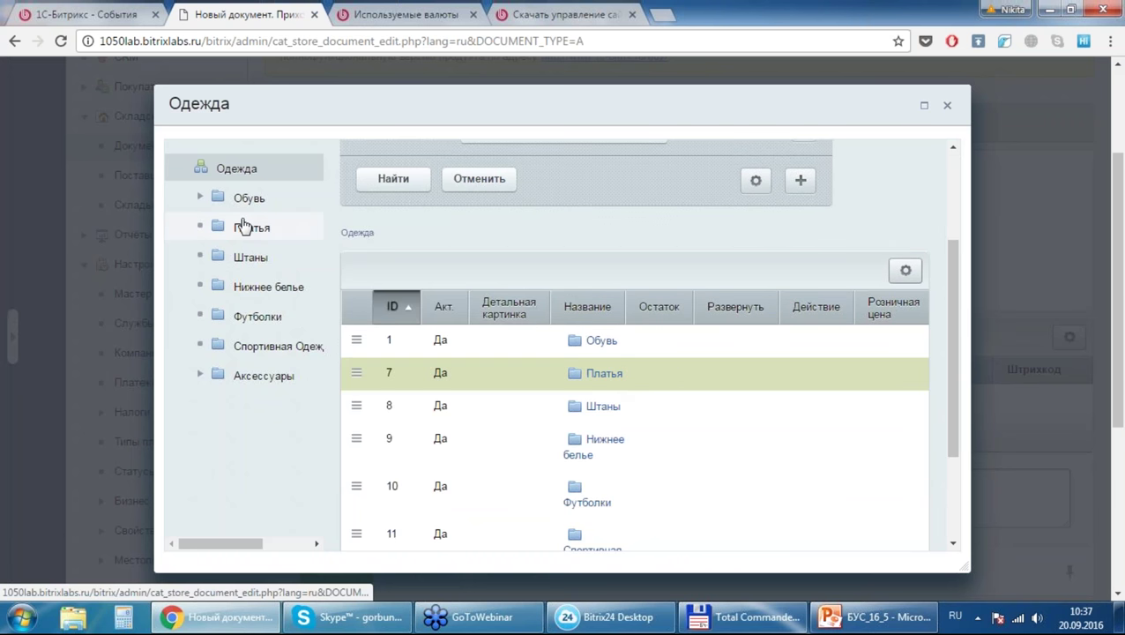
click(252, 226)
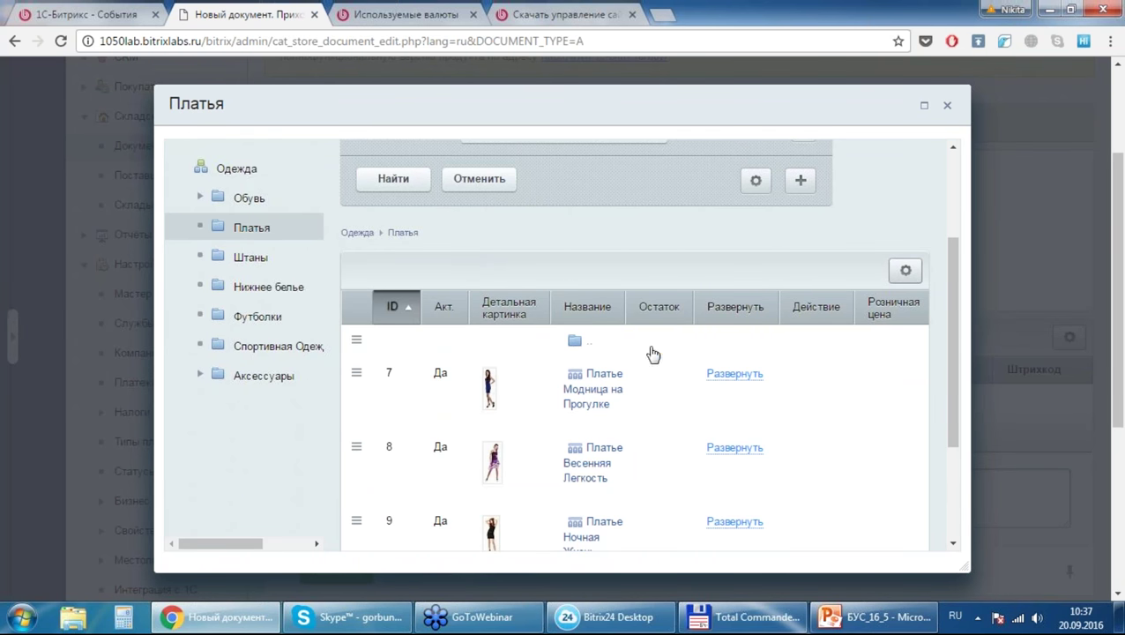
click(727, 375)
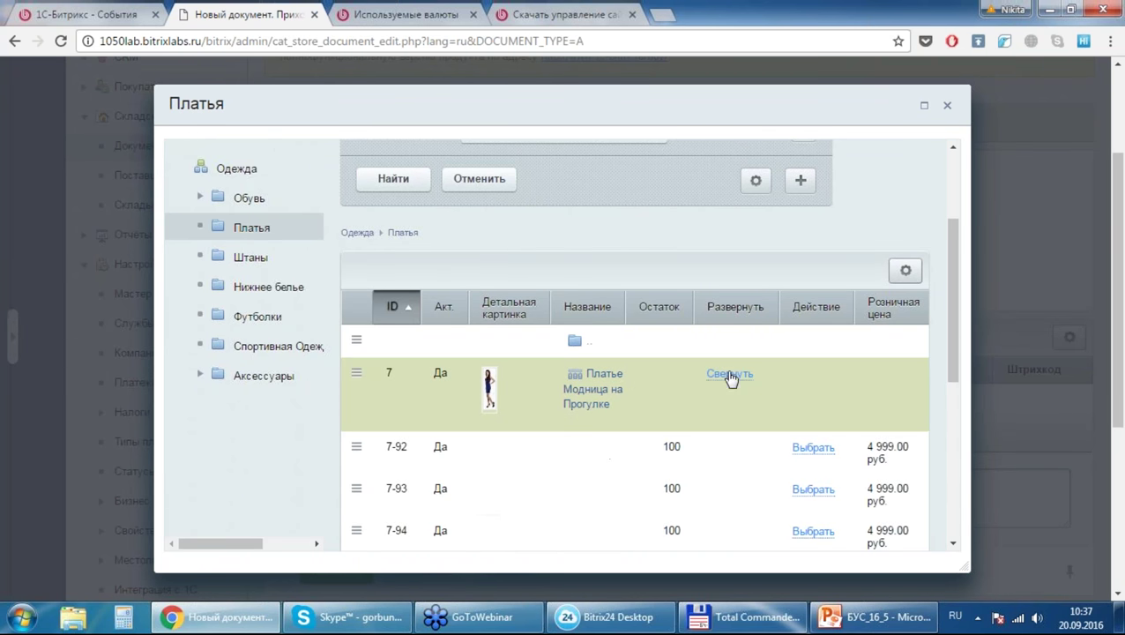
click(812, 449)
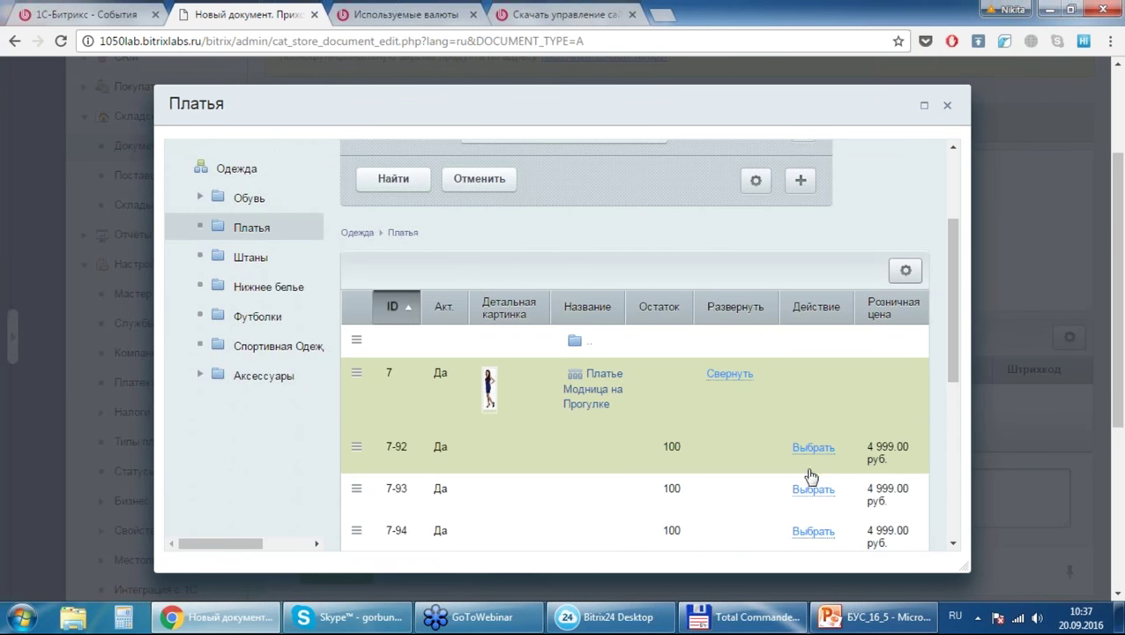
click(811, 492)
scroll(882, 358, down, 1)
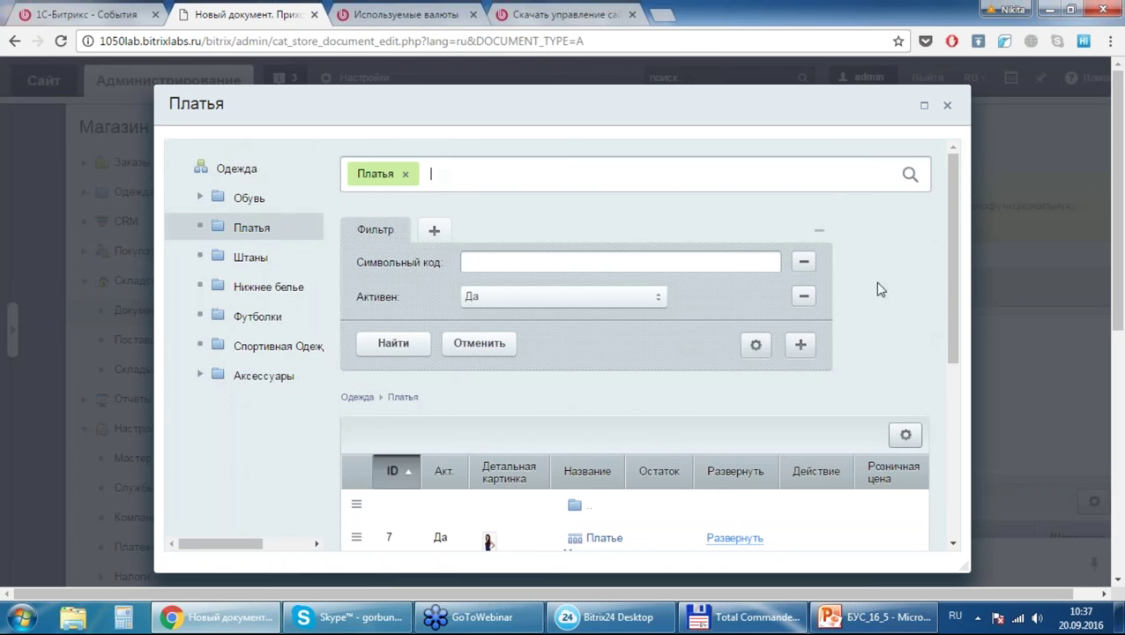
click(947, 105)
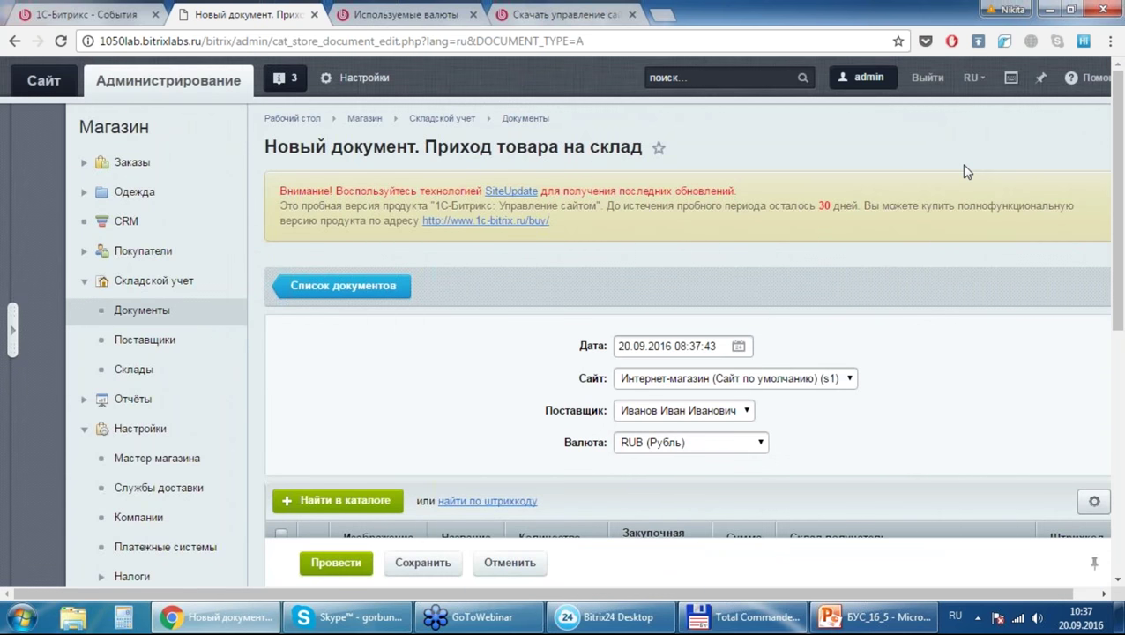
- Set the dress quantity to 50 and purchase price to 1500 so the total recalculates
scroll(962, 167, down, 4)
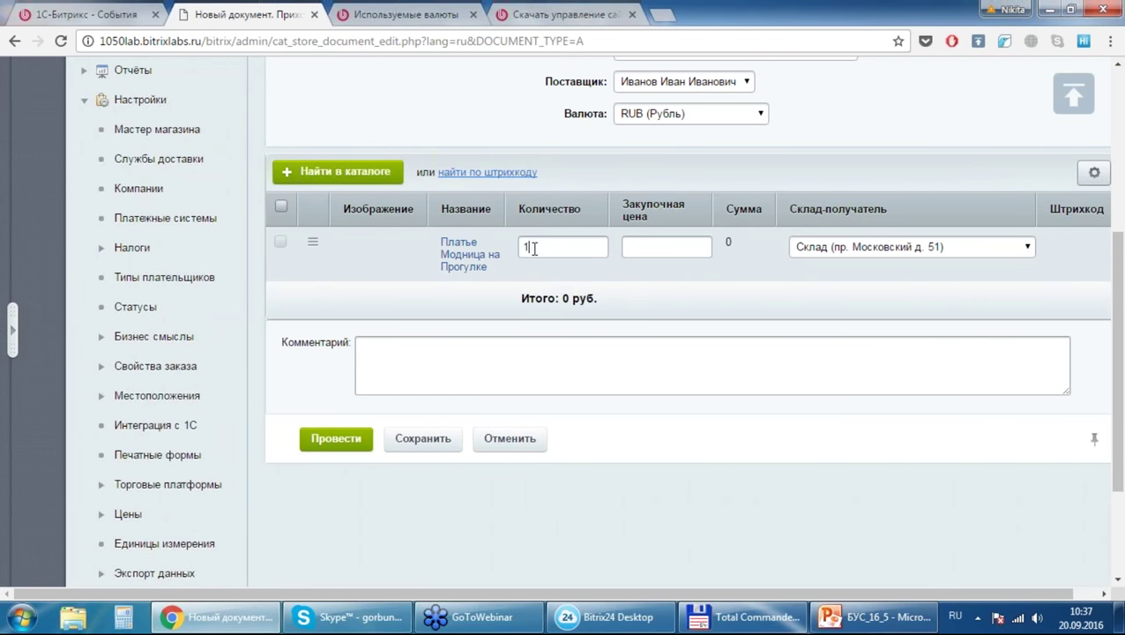
double_click(529, 247)
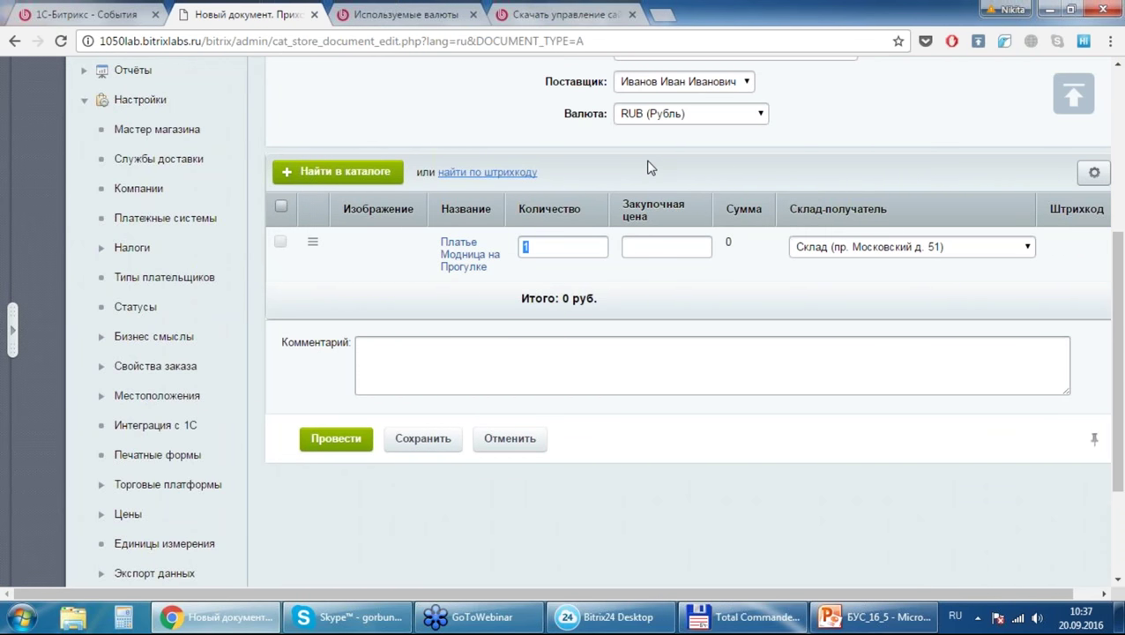
text(50)
click(674, 243)
text(1500)
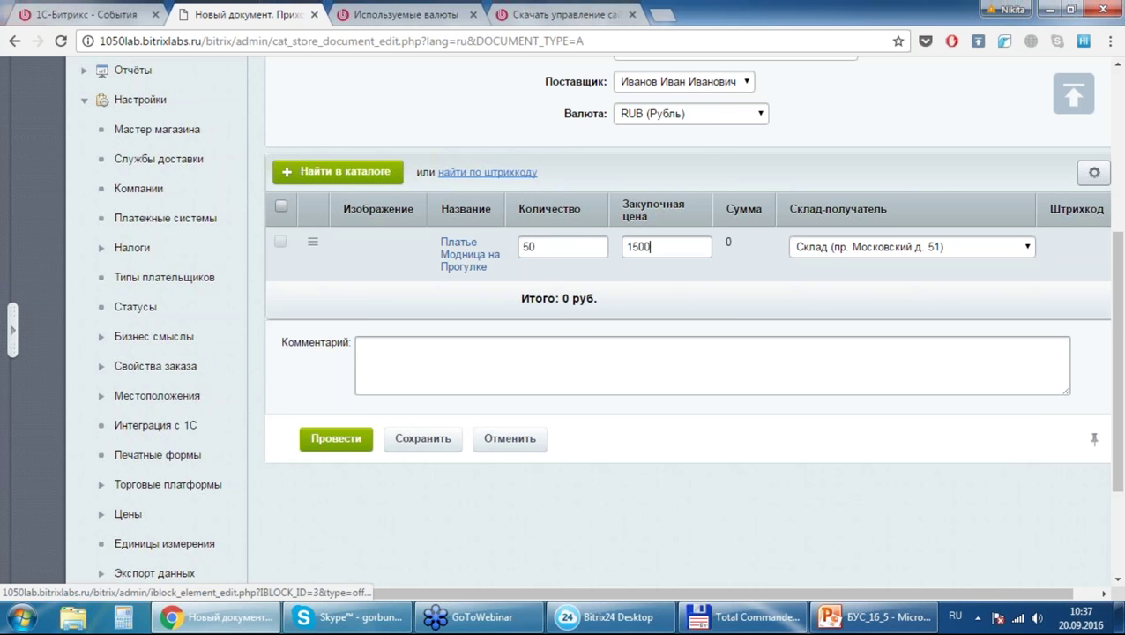
click(928, 148)
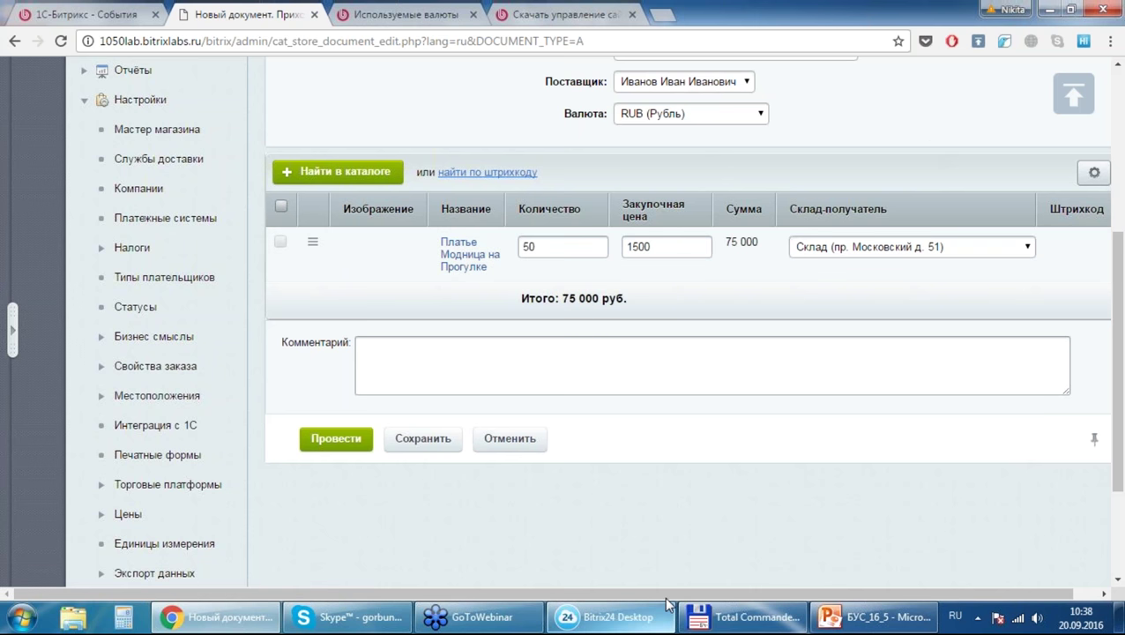
- Post the goods-receipt document so it is listed as проведен
scroll(439, 413, right, 1)
click(307, 446)
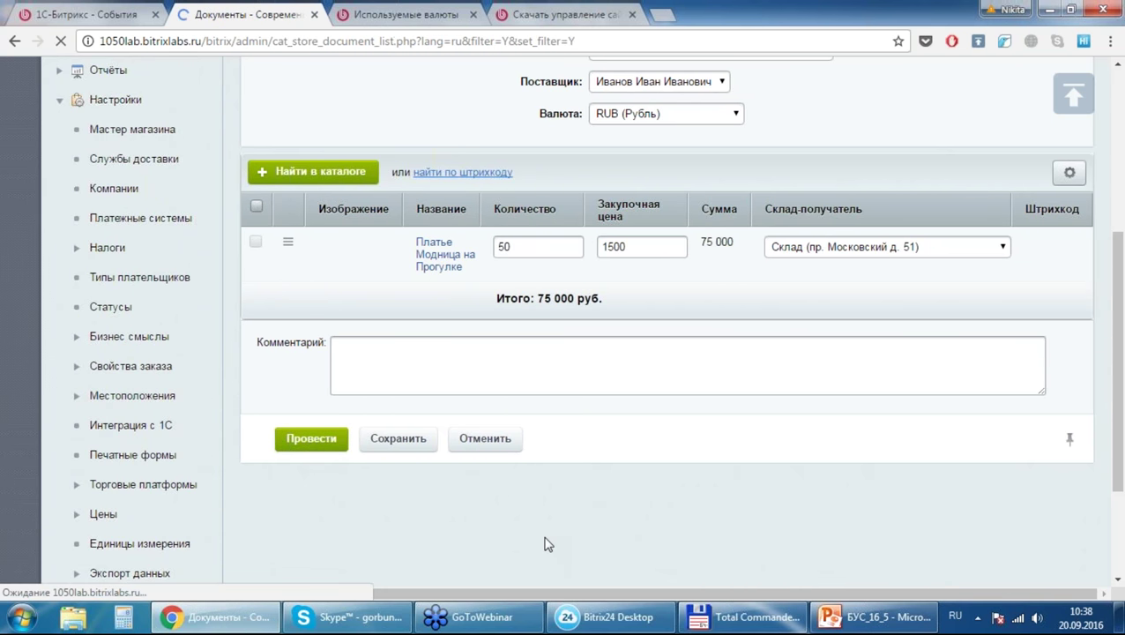
scroll(596, 441, down, 1)
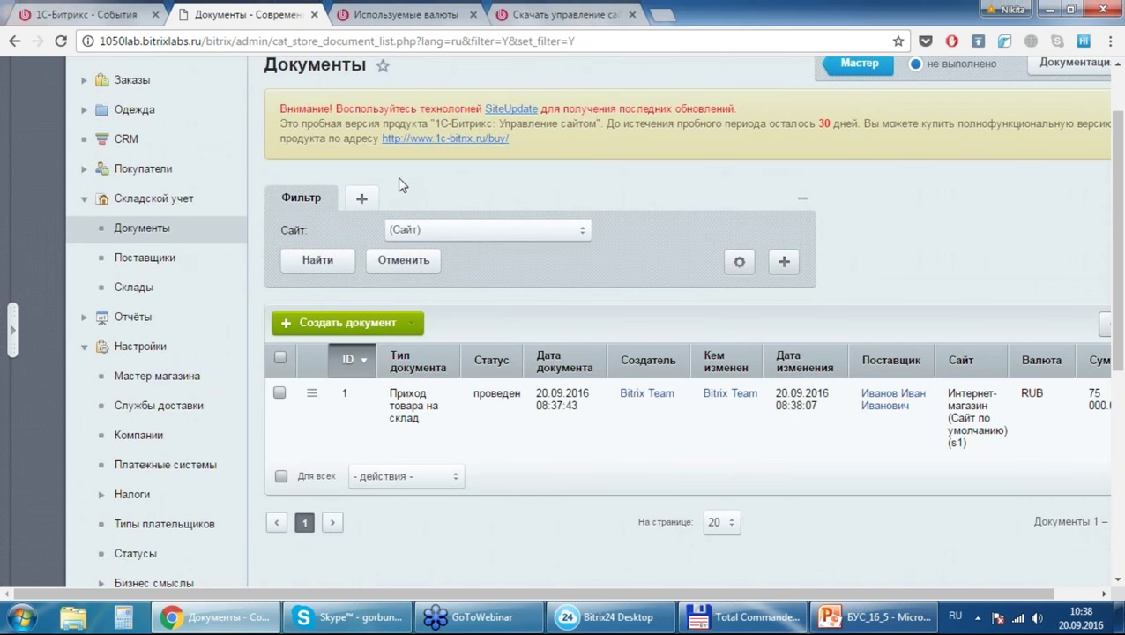
scroll(397, 176, up, 1)
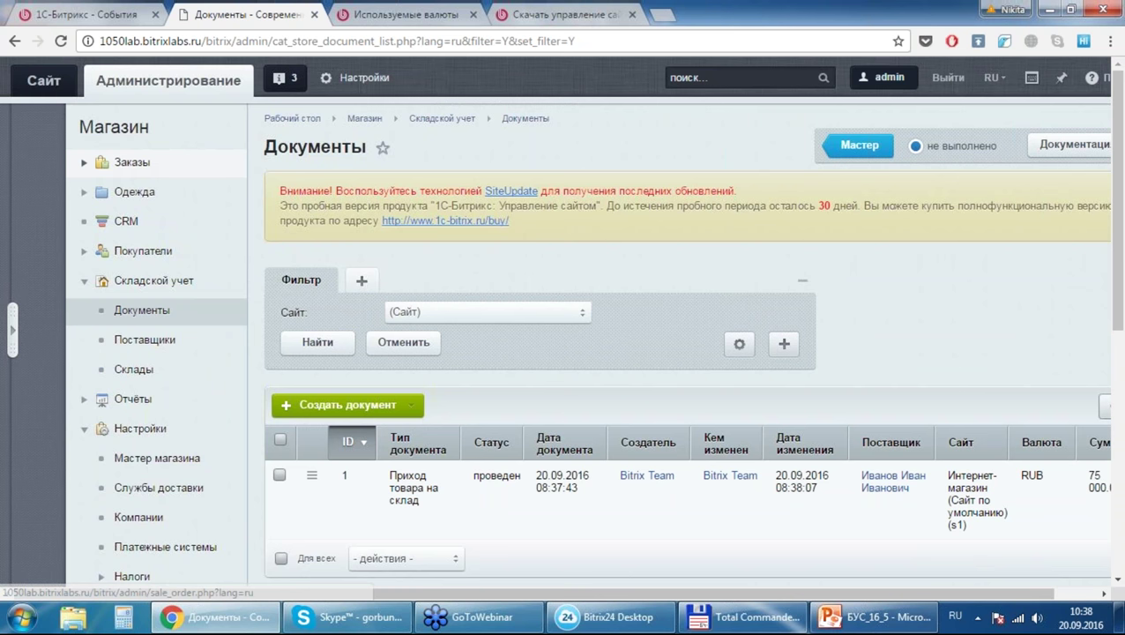
- Open the store's Заказы orders list from the sidebar
click(85, 163)
click(123, 166)
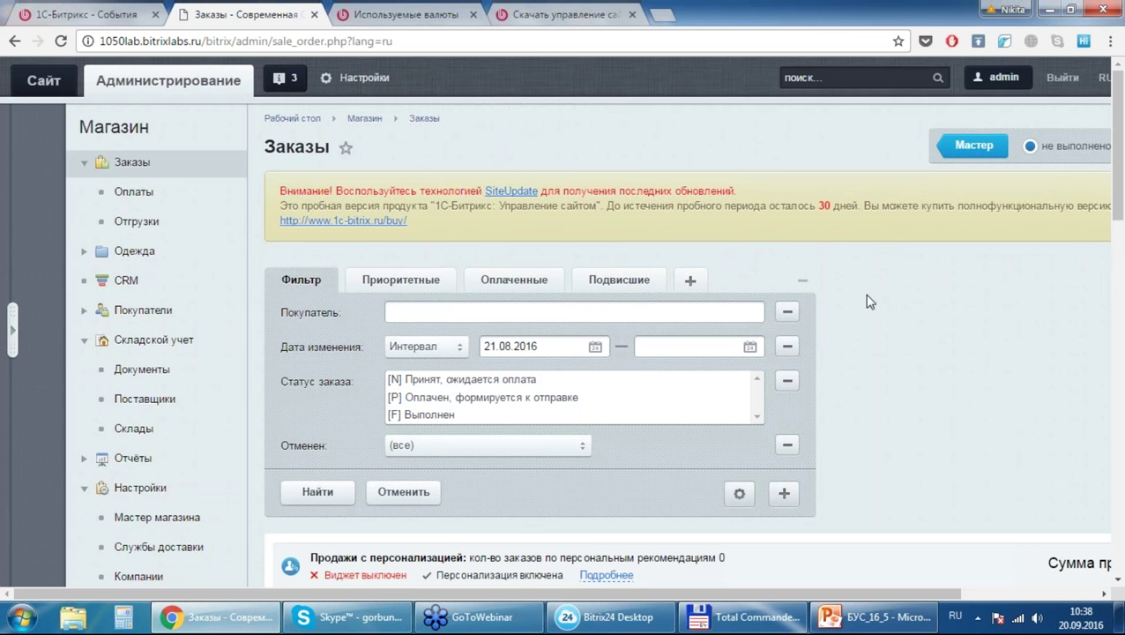
scroll(867, 302, down, 1)
scroll(867, 302, up, 1)
scroll(889, 287, down, 2)
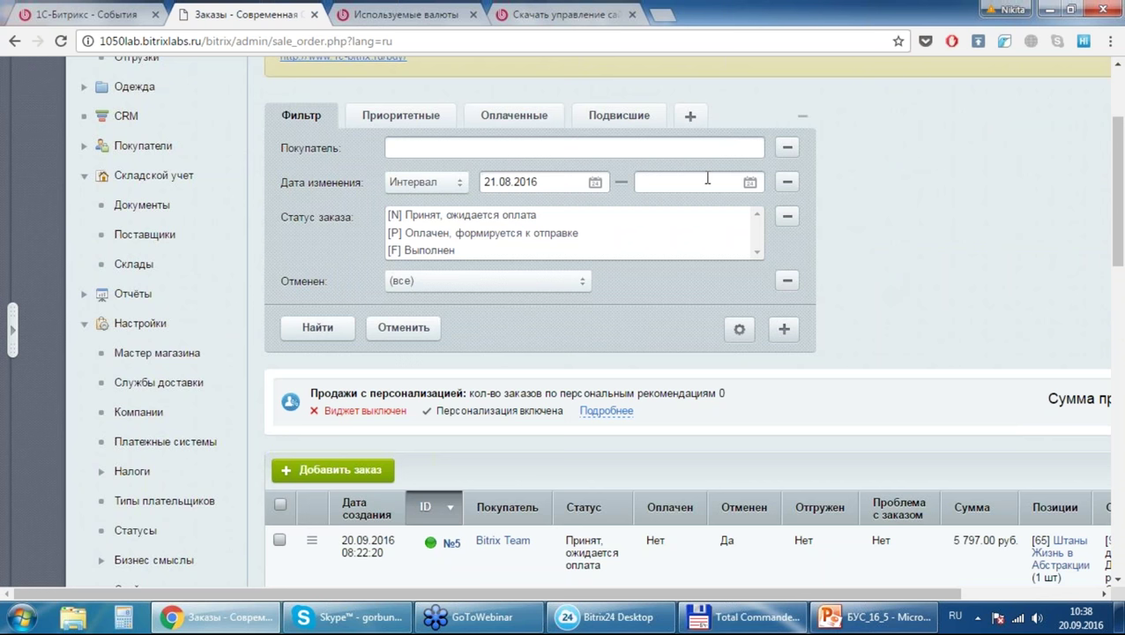
- Browse the Приоритетные, Оплаченные and Подвисшие filter presets, ending on Приоритетные
click(419, 124)
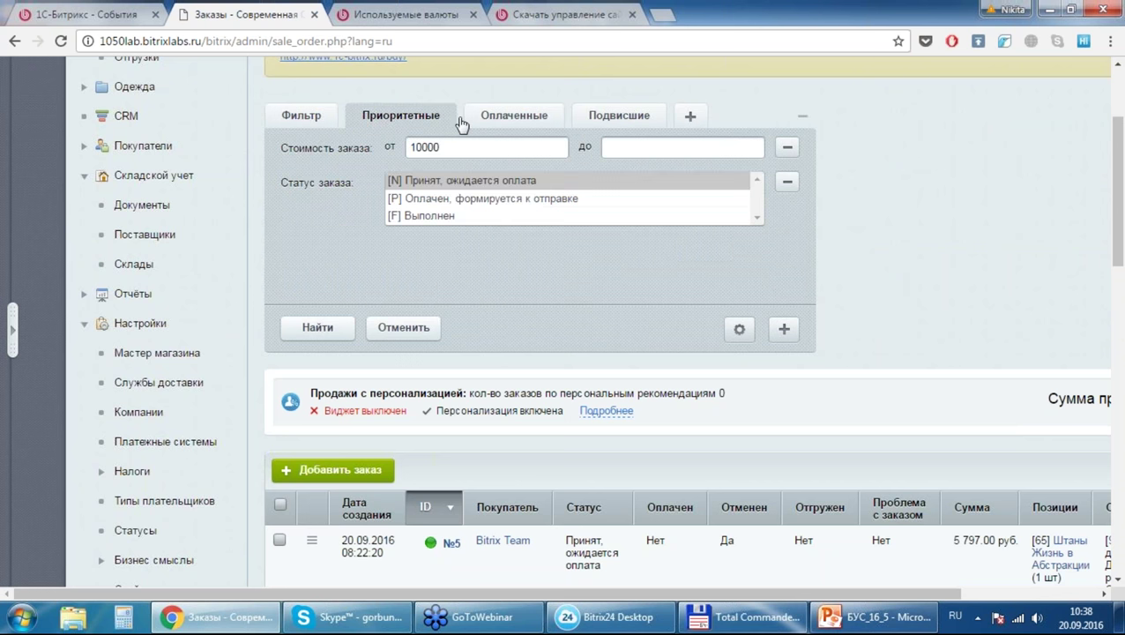
click(521, 117)
click(628, 119)
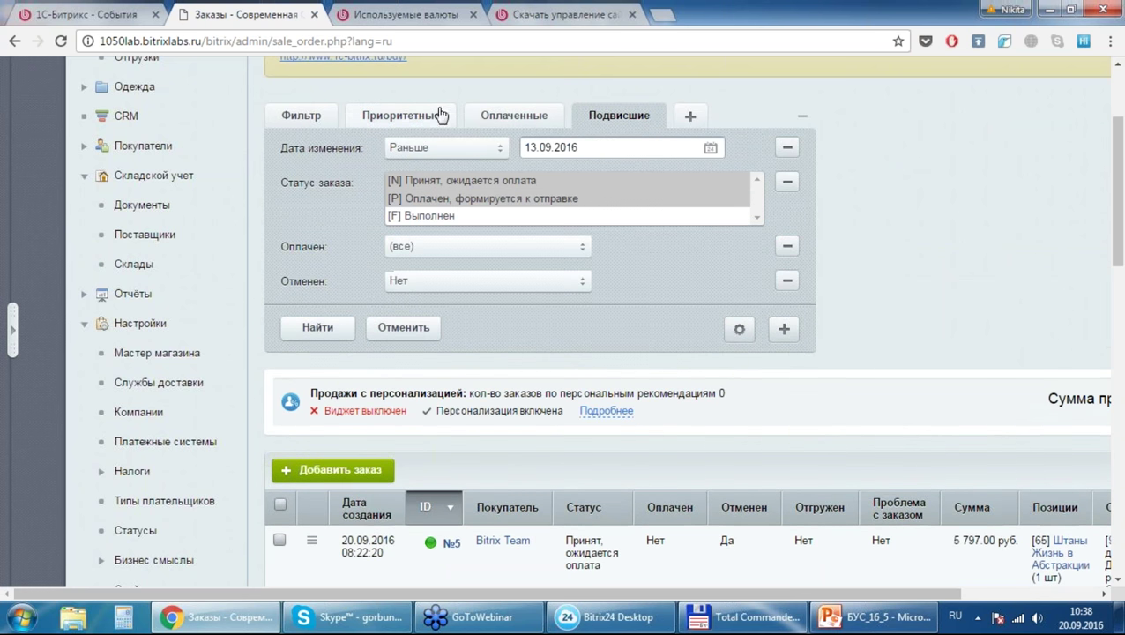
click(536, 122)
click(416, 119)
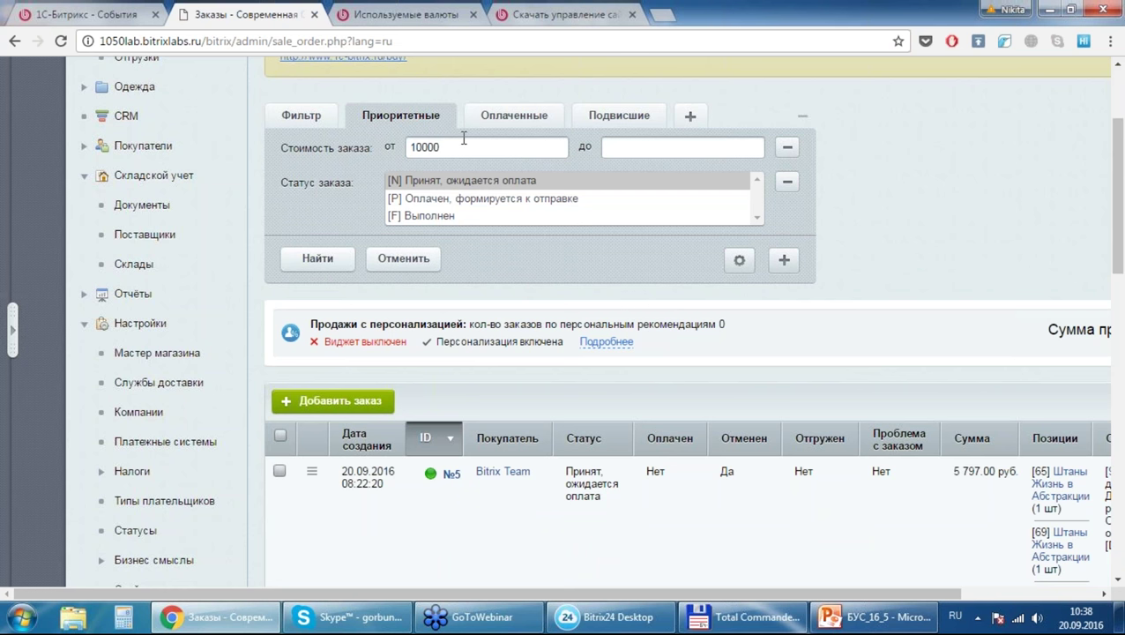
- Filter Приоритетные orders by status [N] and cost from 1000, then show the Оплаченные preset
click(445, 182)
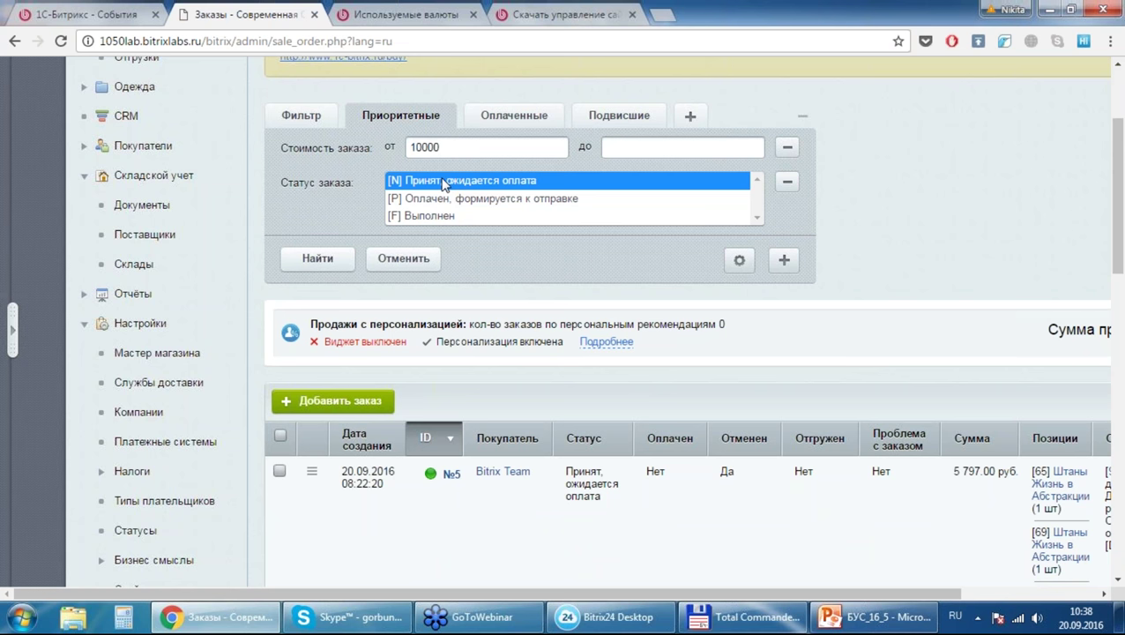
click(465, 150)
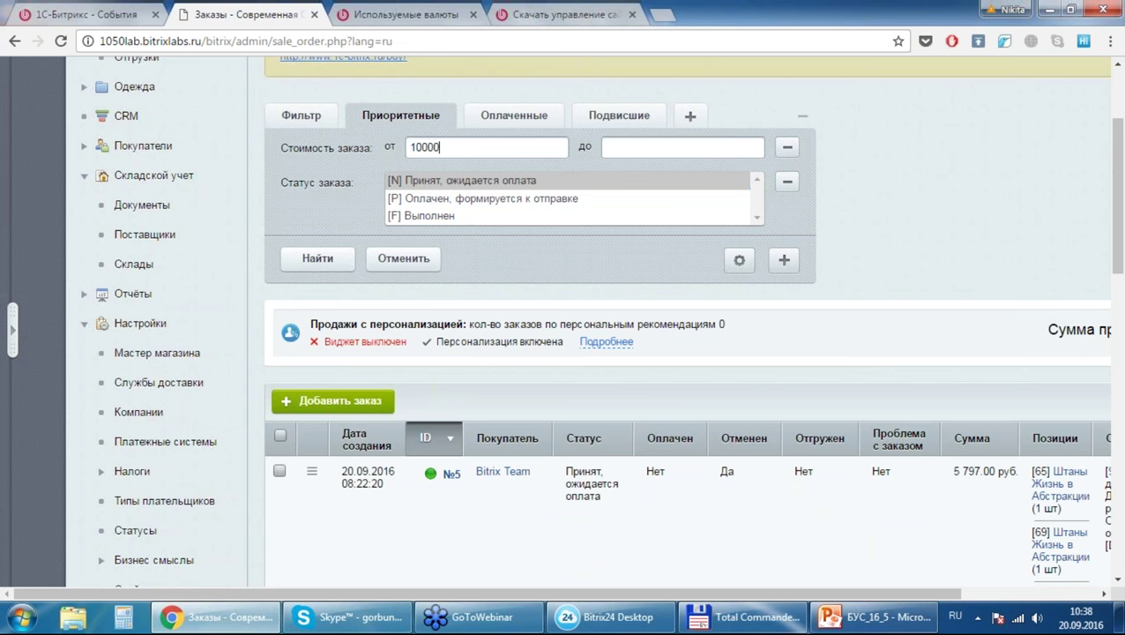
click(317, 258)
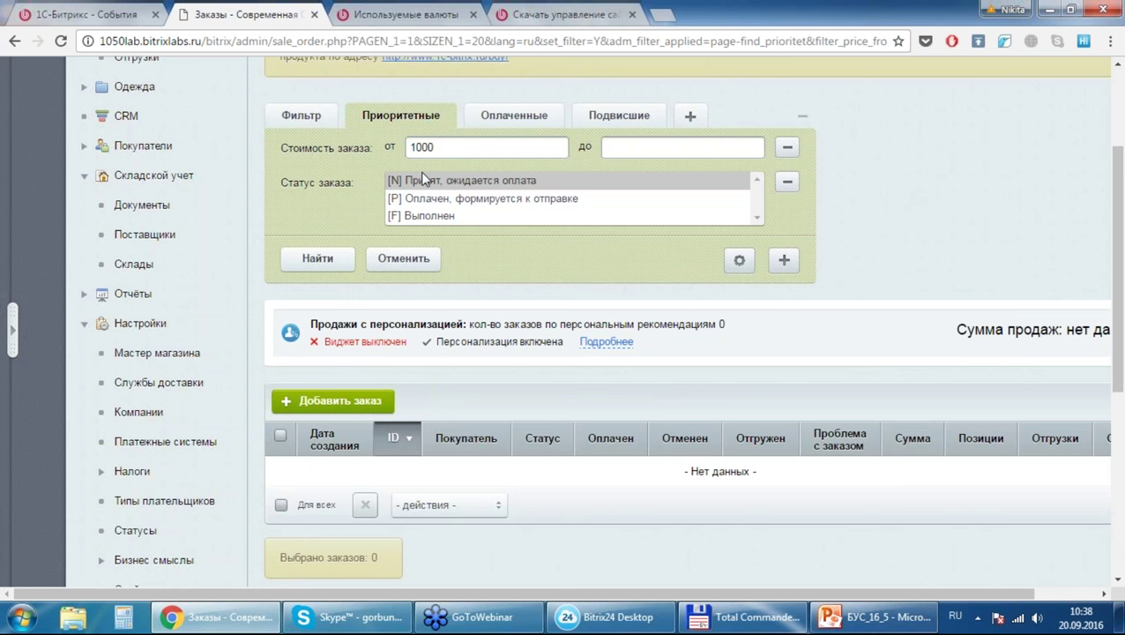
click(317, 258)
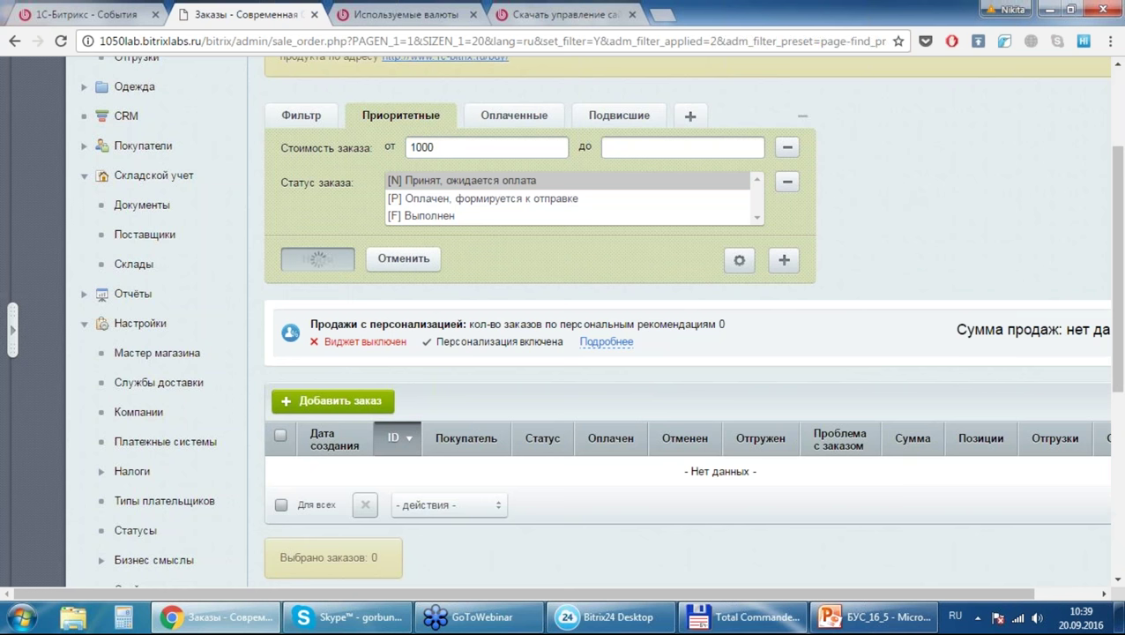
scroll(962, 249, down, 1)
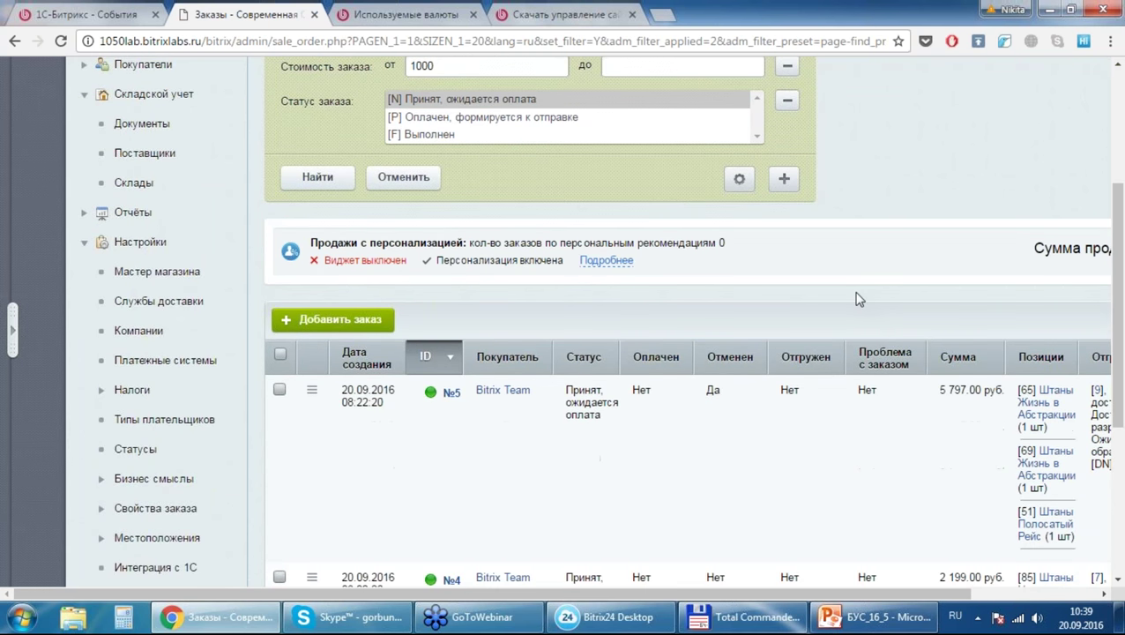
scroll(670, 305, up, 3)
click(531, 279)
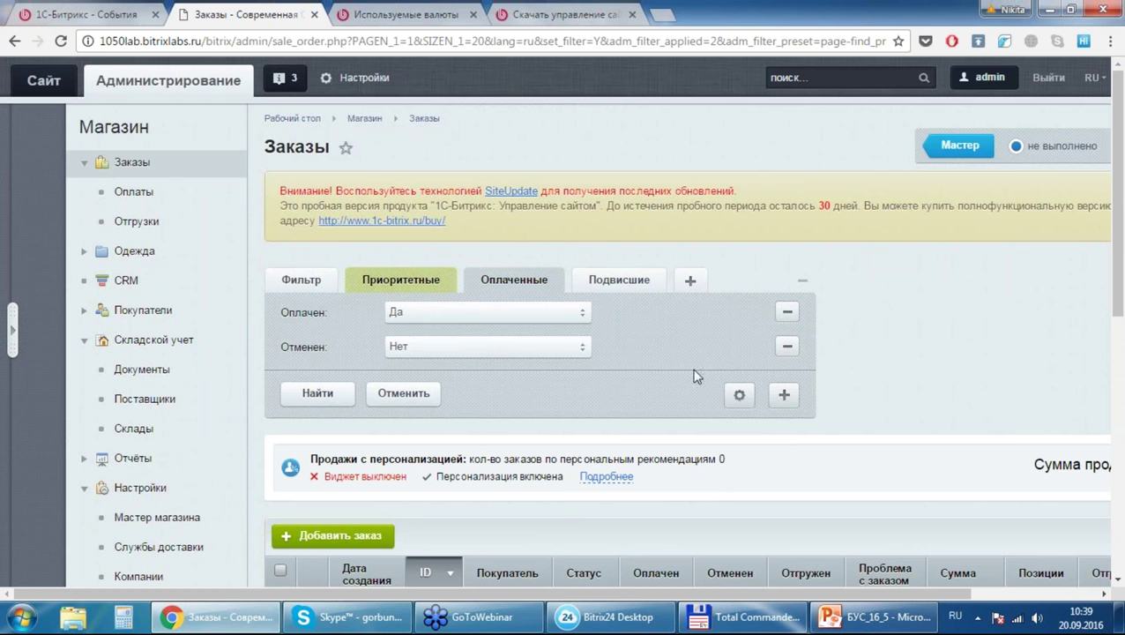
- Add the Логин покупателя field to the Оплаченные filter
click(786, 396)
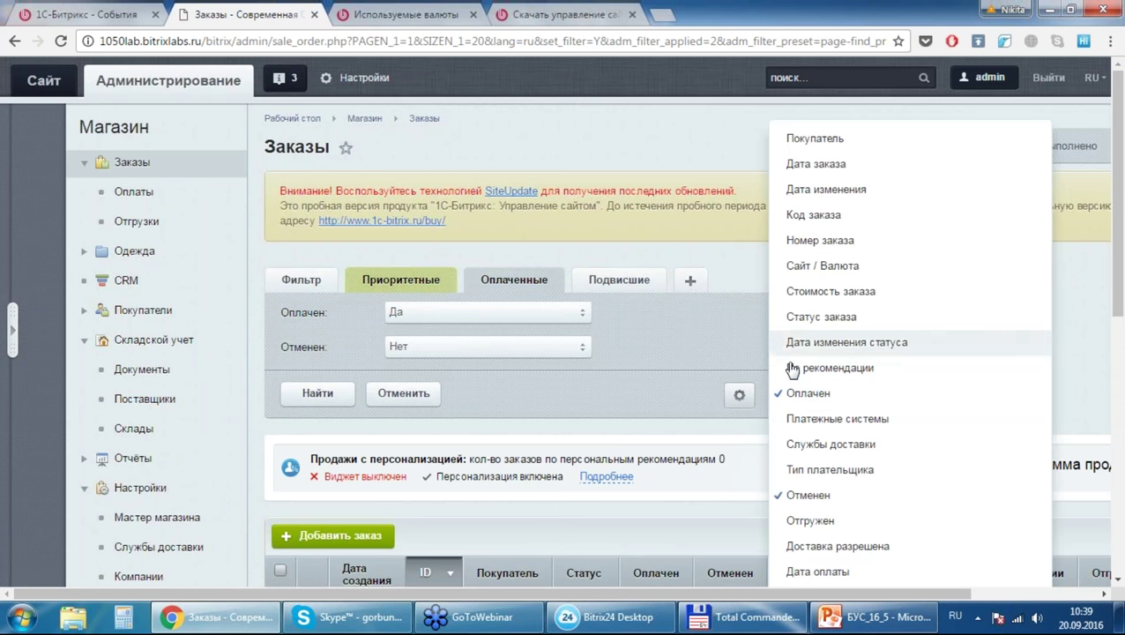
scroll(896, 322, down, 2)
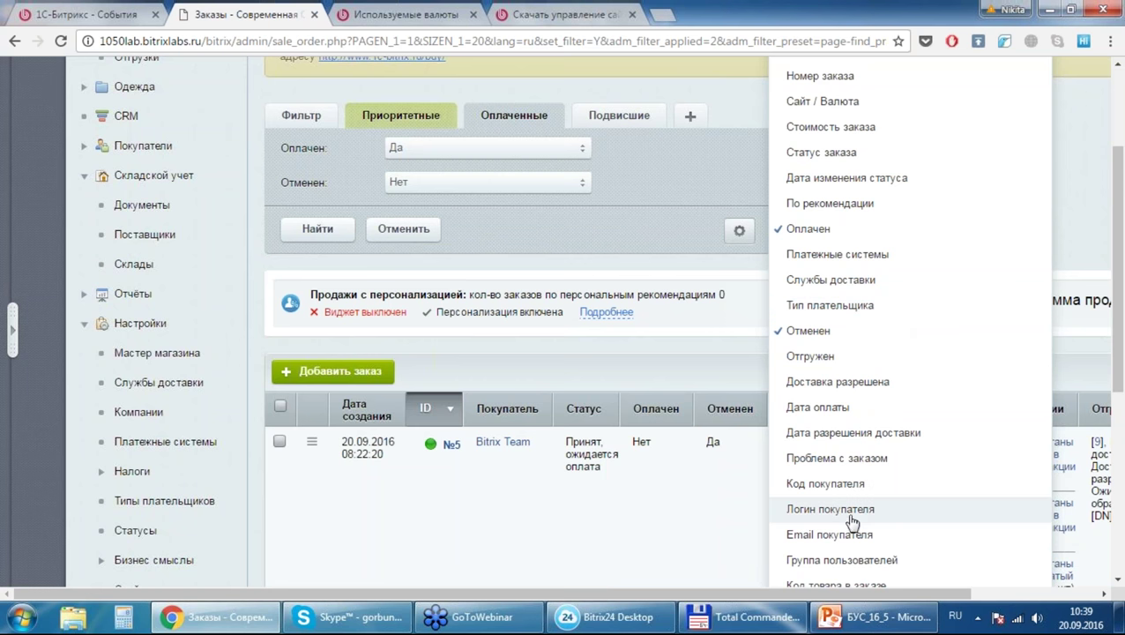
scroll(889, 413, down, 1)
scroll(887, 416, down, 1)
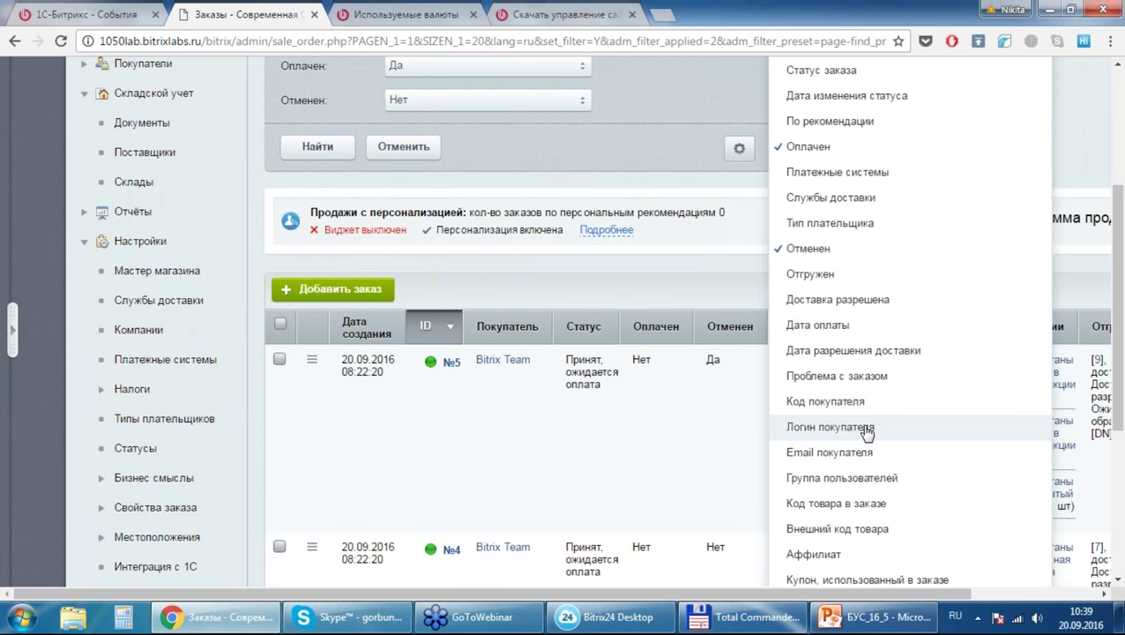
click(623, 201)
scroll(652, 247, up, 3)
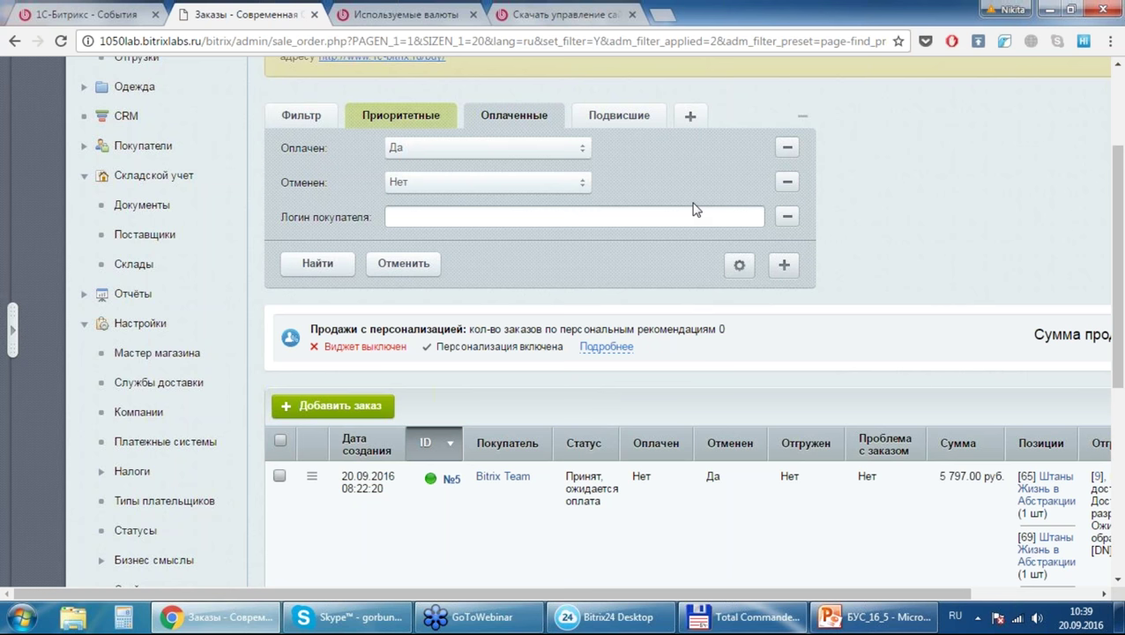
- Switch to the Подвисшие filter preset and look over its conditions
click(612, 123)
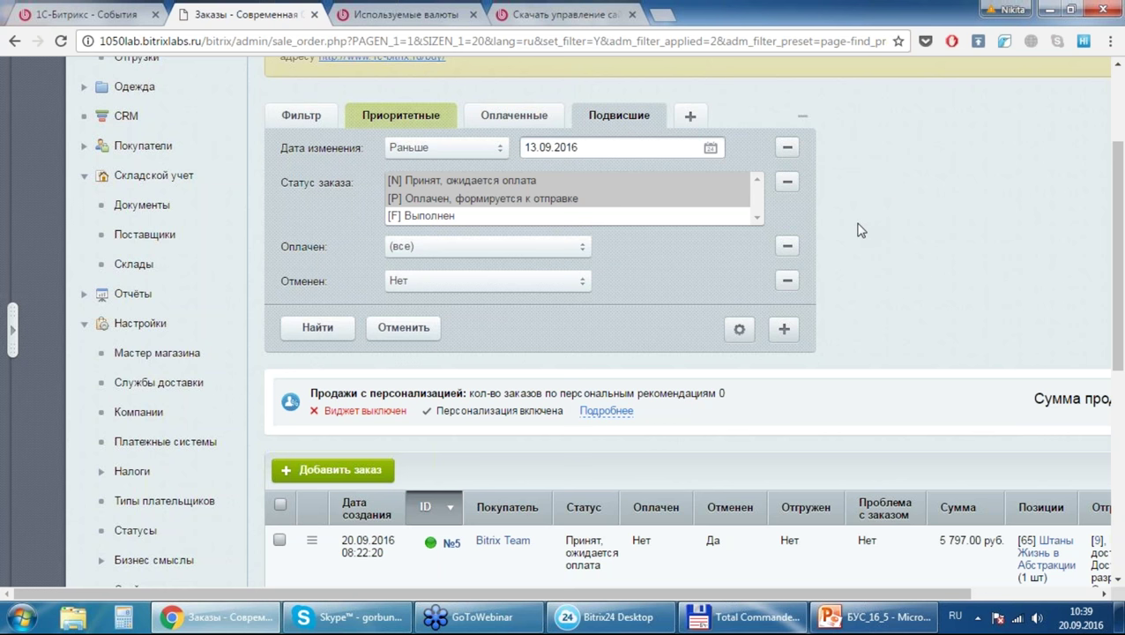
scroll(866, 314, down, 1)
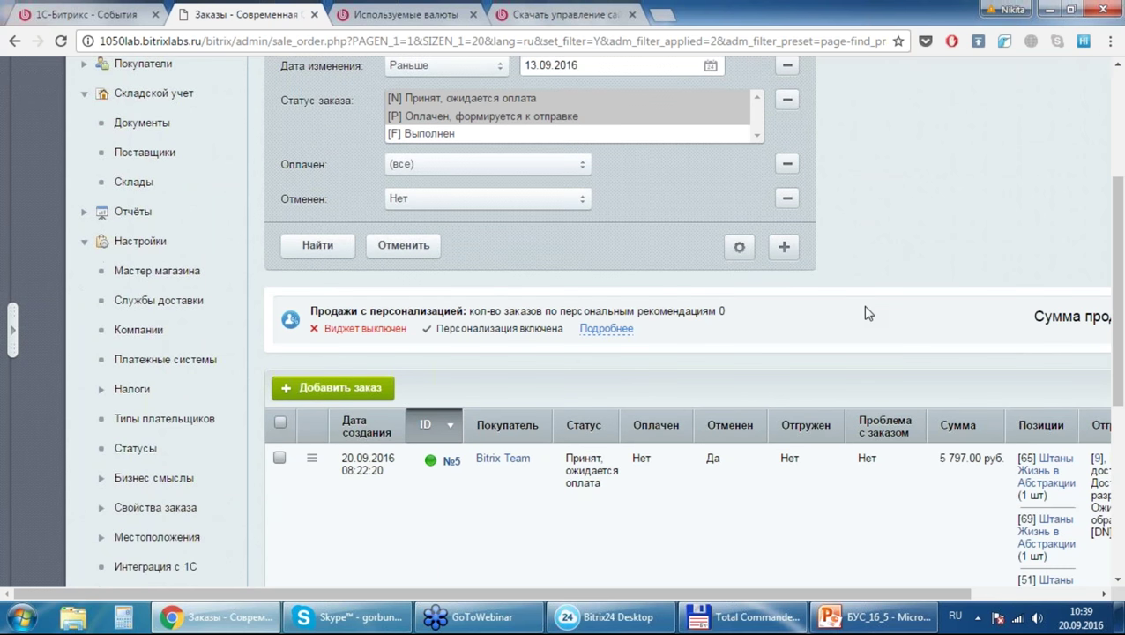
scroll(940, 335, up, 3)
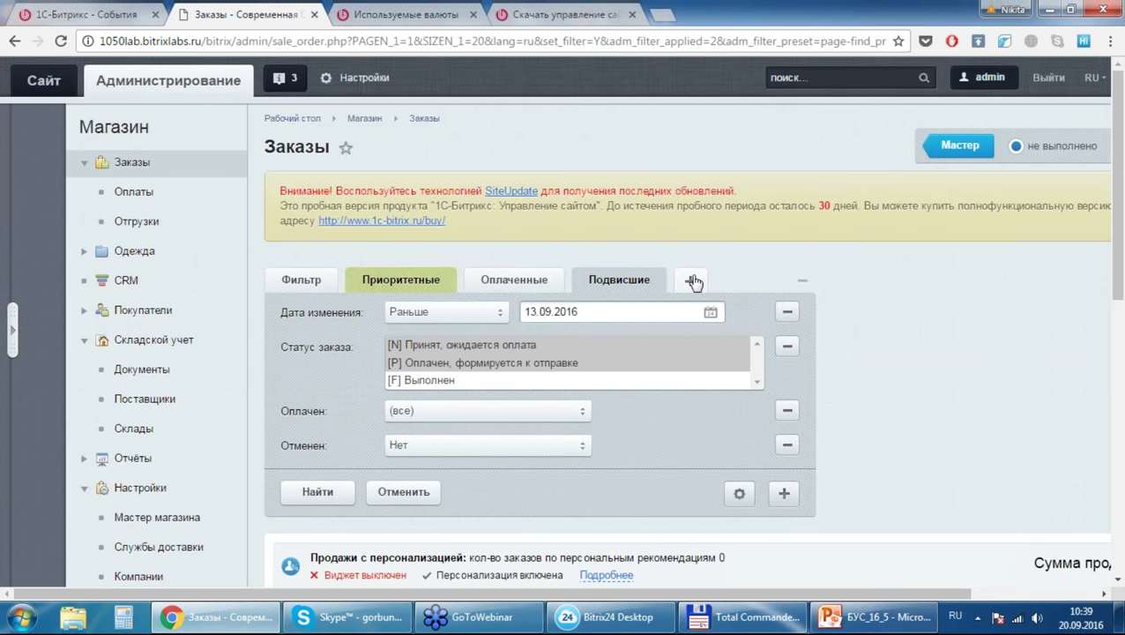
click(692, 280)
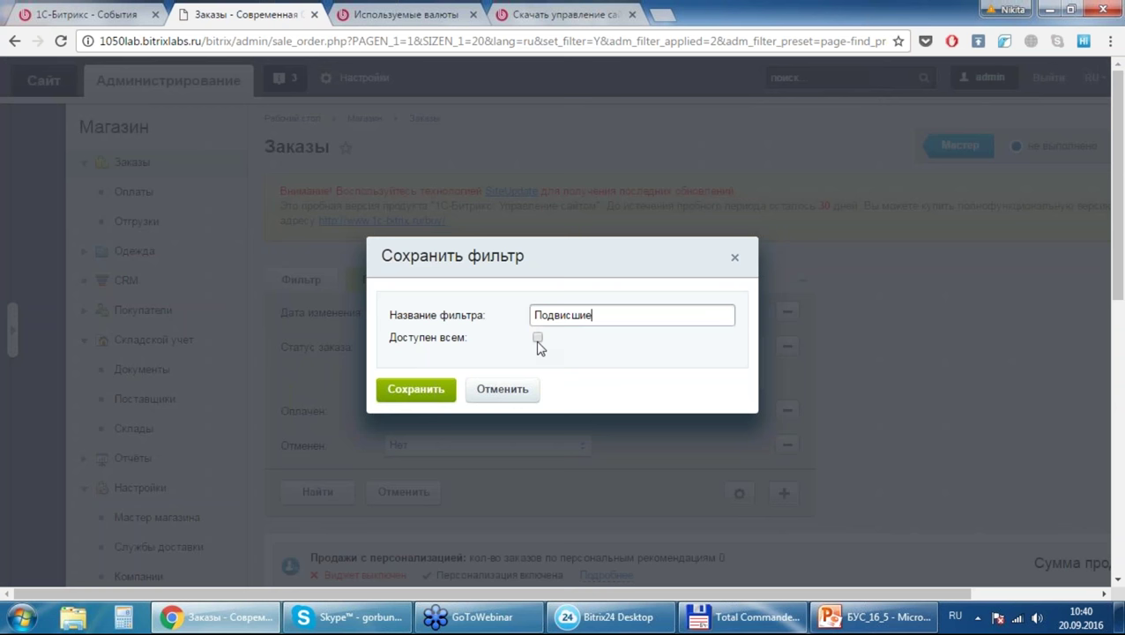
click(735, 257)
scroll(878, 352, down, 2)
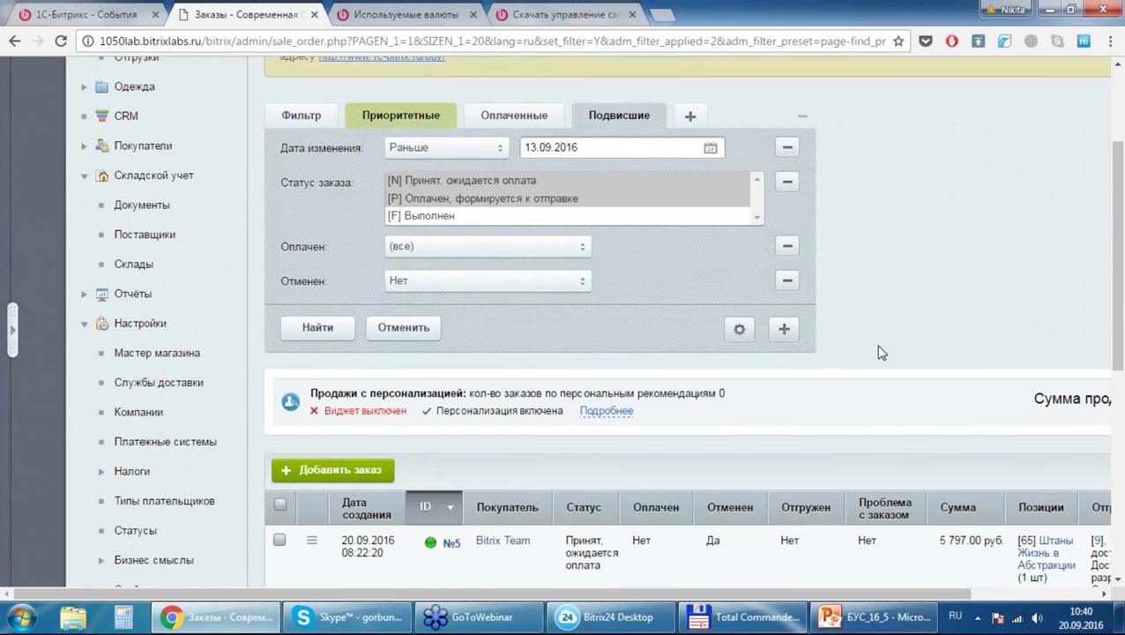
click(743, 331)
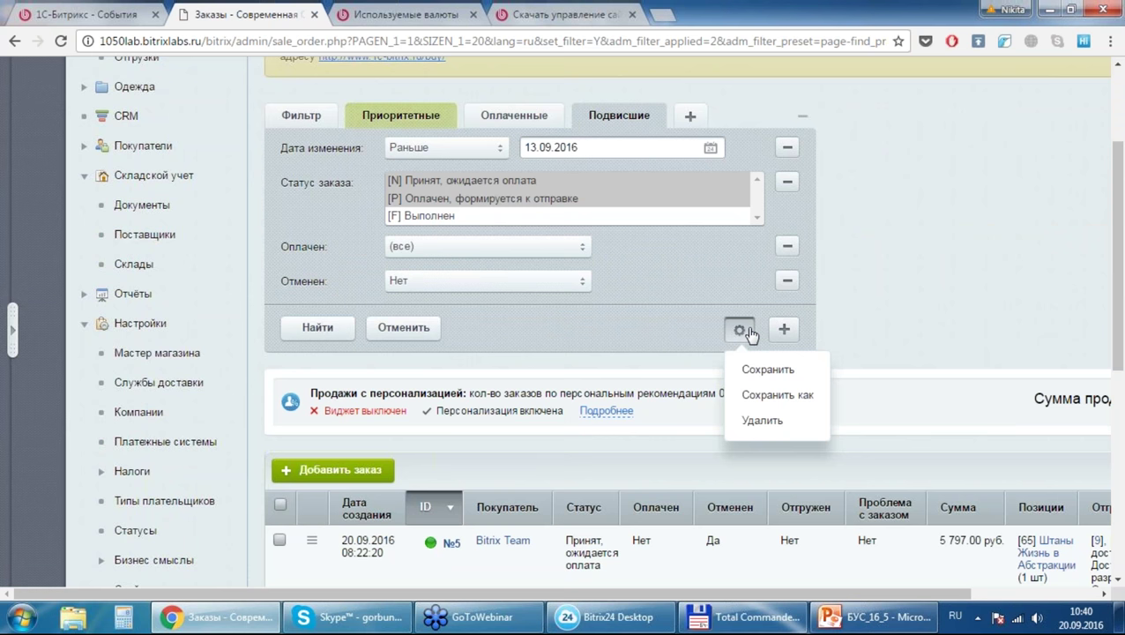
click(768, 369)
scroll(688, 353, down, 1)
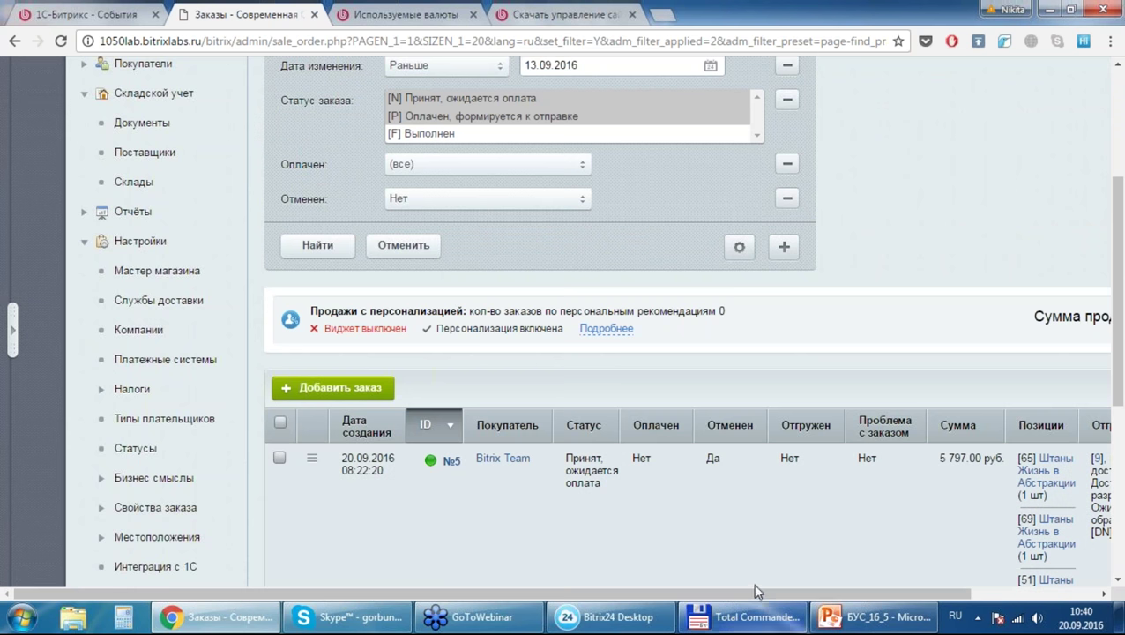
drag(752, 591, 878, 591)
scroll(744, 332, down, 3)
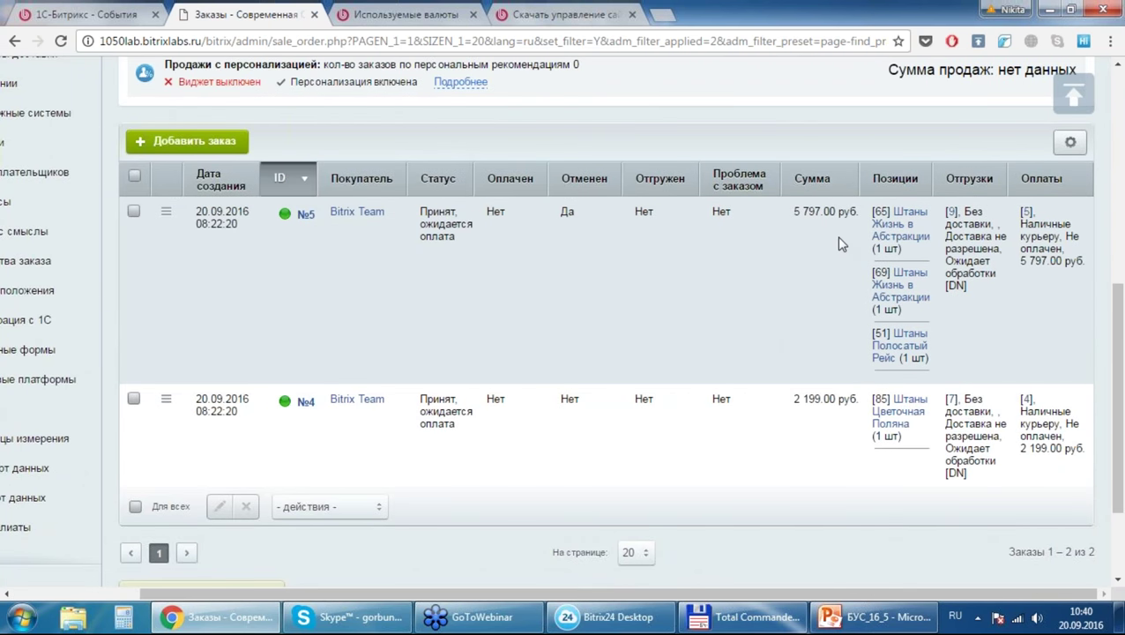
- Remove the Отменен column from the orders table and save the column settings
click(1070, 142)
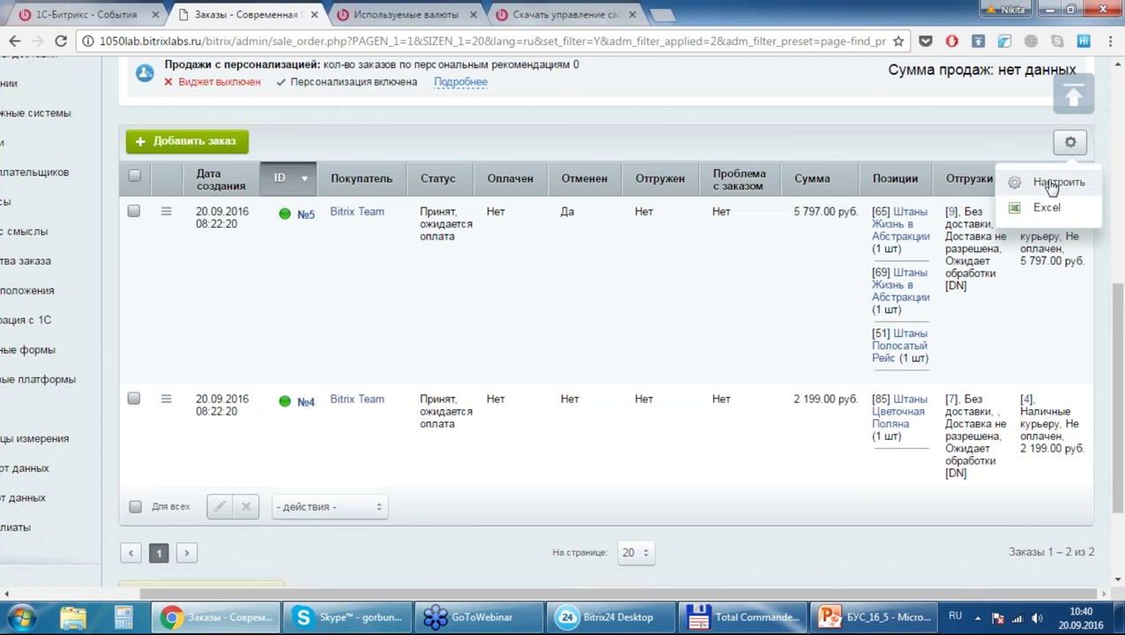
click(1053, 188)
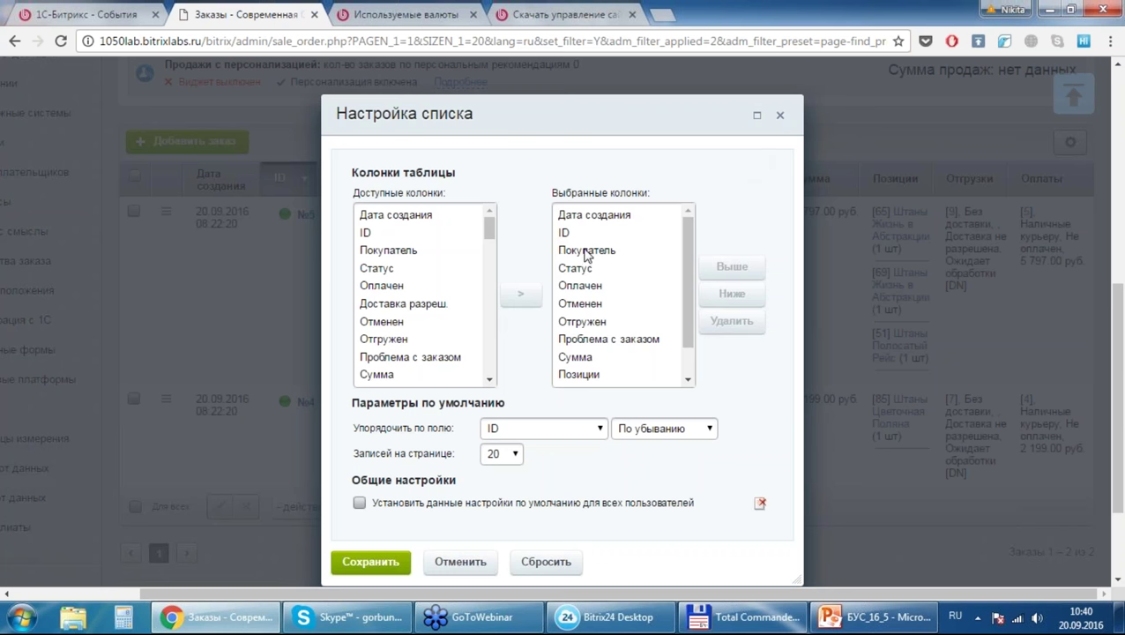
click(573, 304)
click(732, 321)
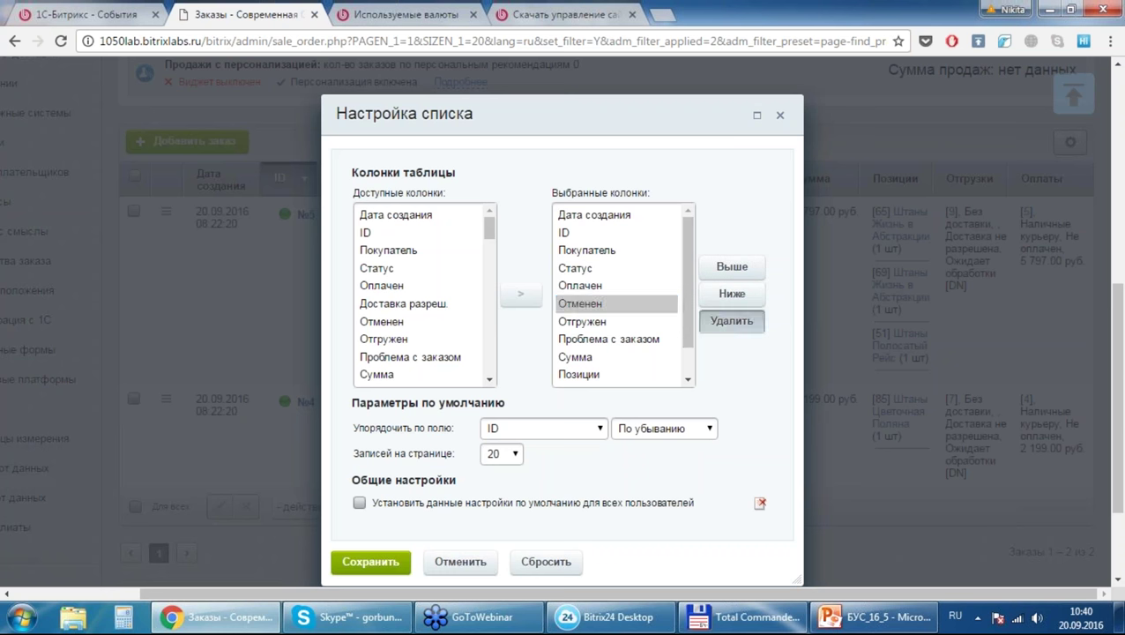
click(388, 557)
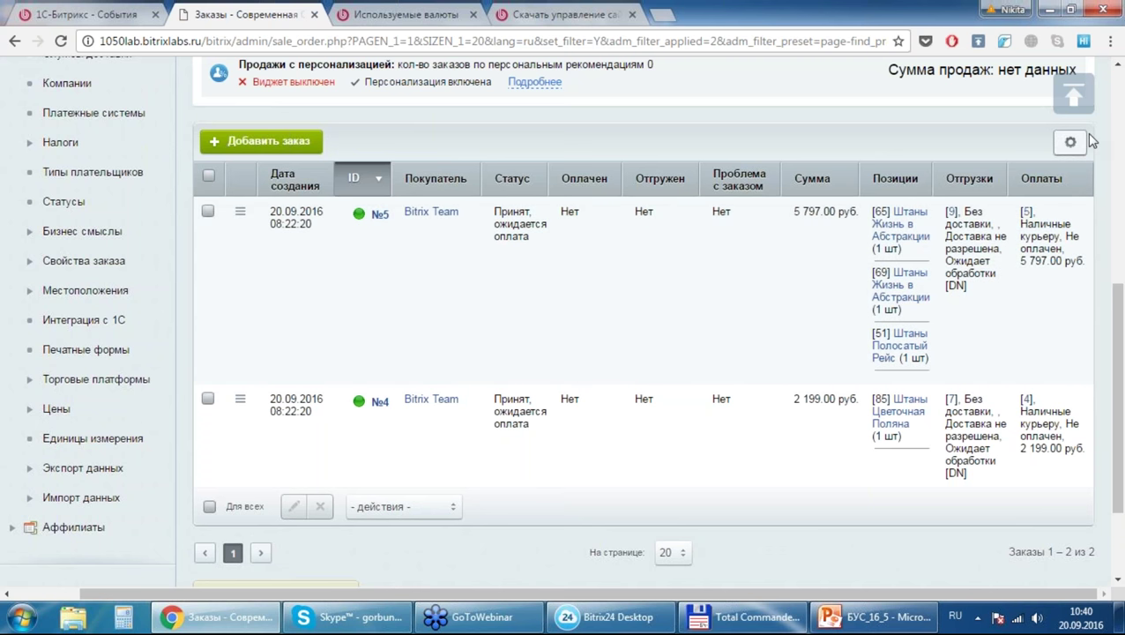
- Export the orders list to Excel and open order №5
click(1072, 143)
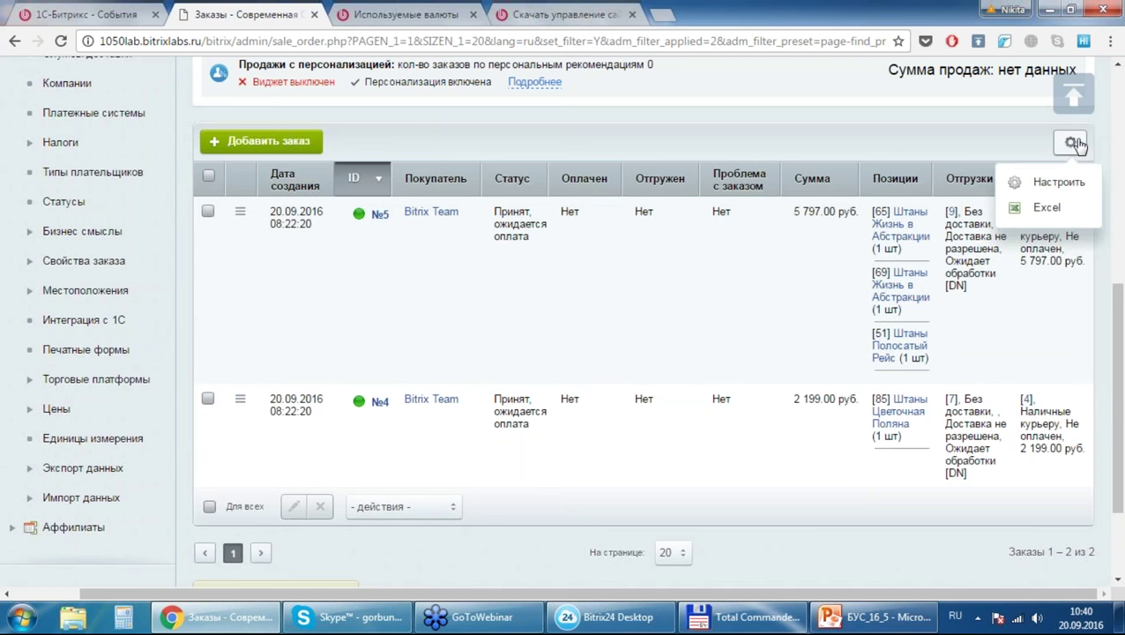
click(1045, 208)
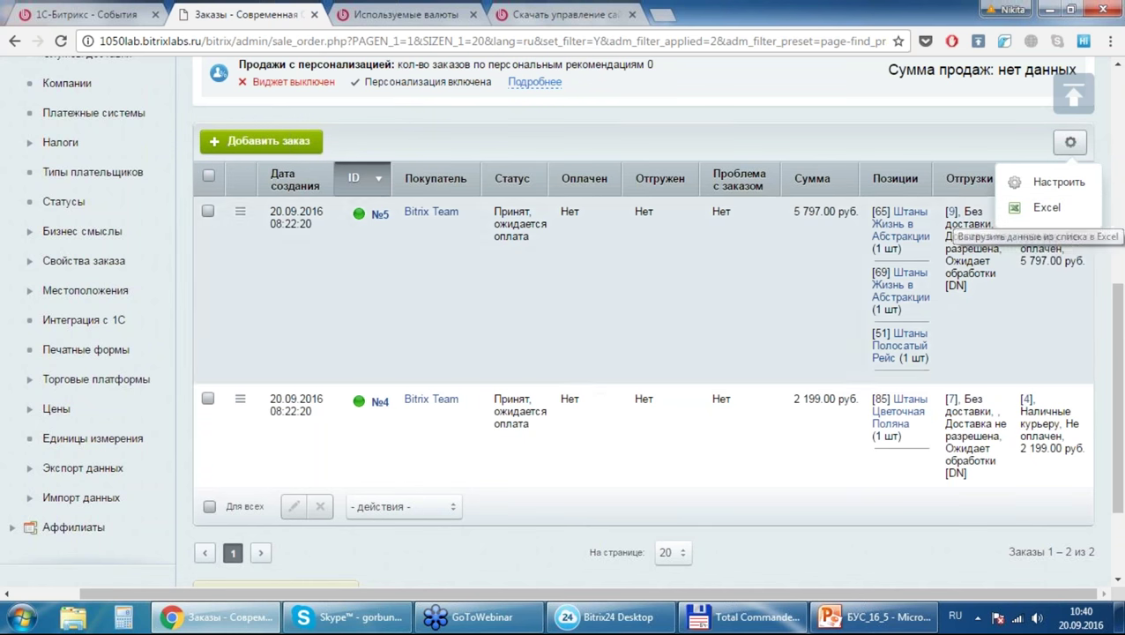
click(380, 214)
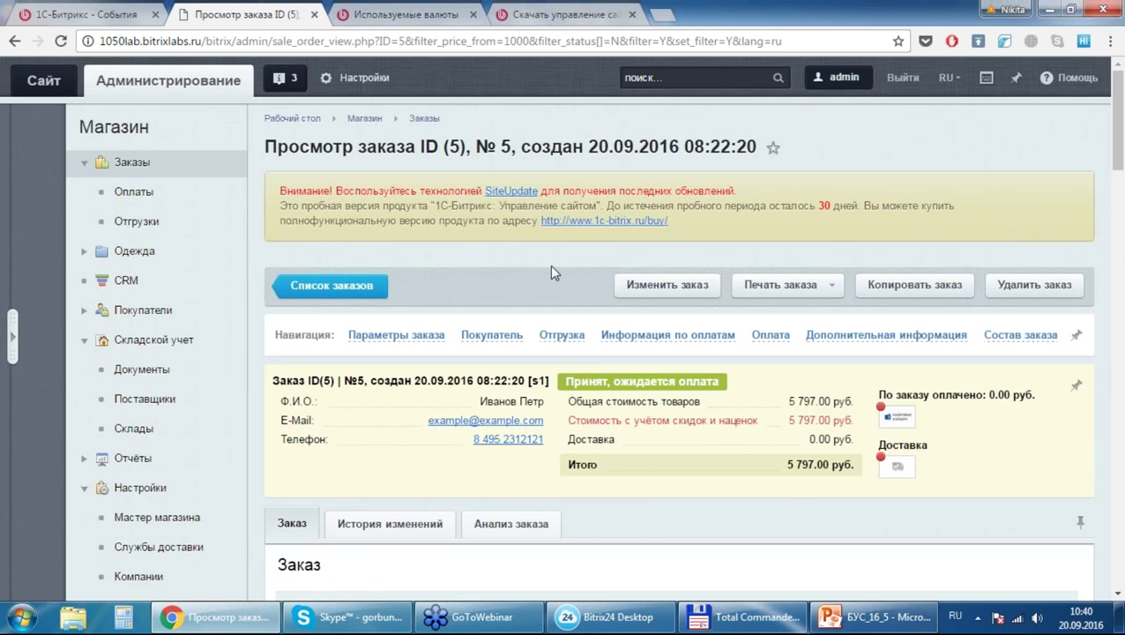
- Scroll through order №5 and jump to its Информация по оплатам section
scroll(548, 255, down, 2)
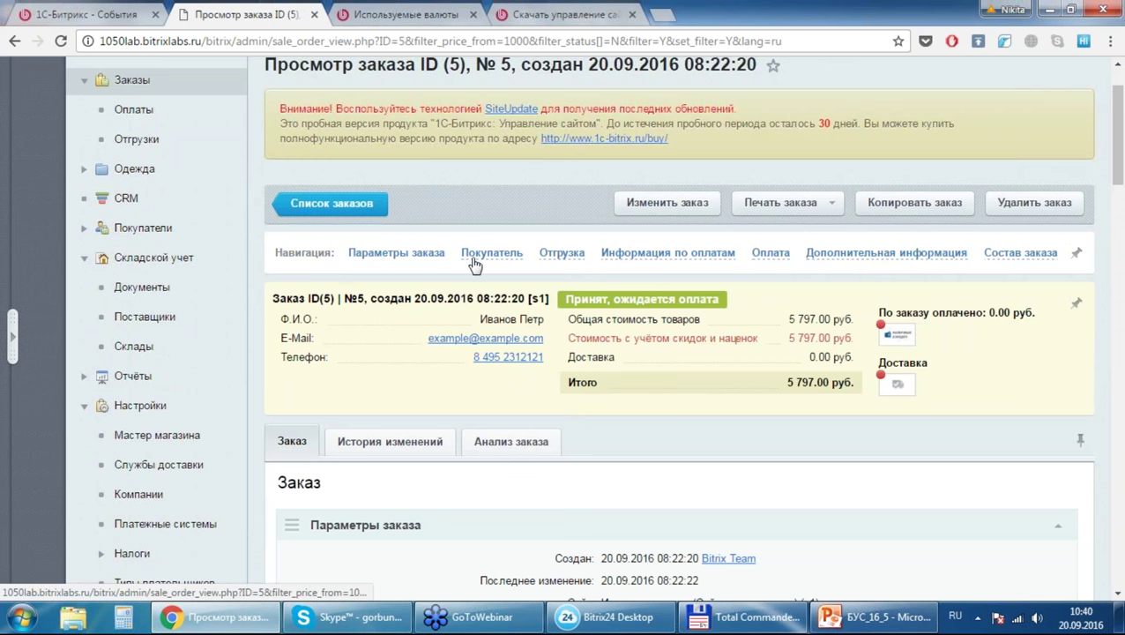
click(608, 254)
scroll(601, 254, down, 5)
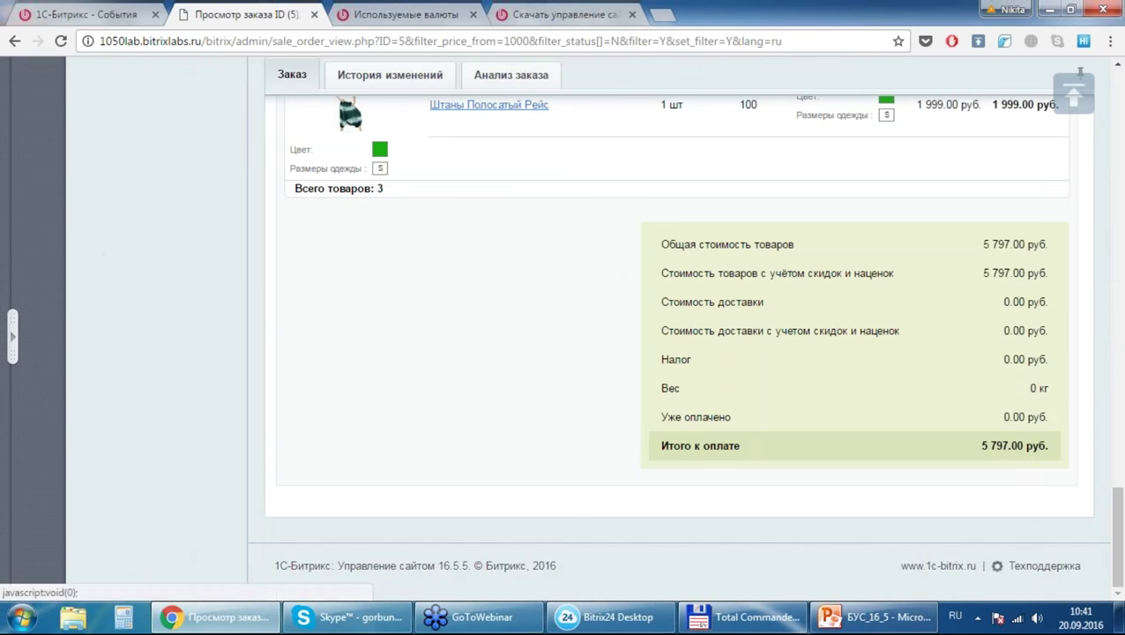
scroll(601, 254, up, 15)
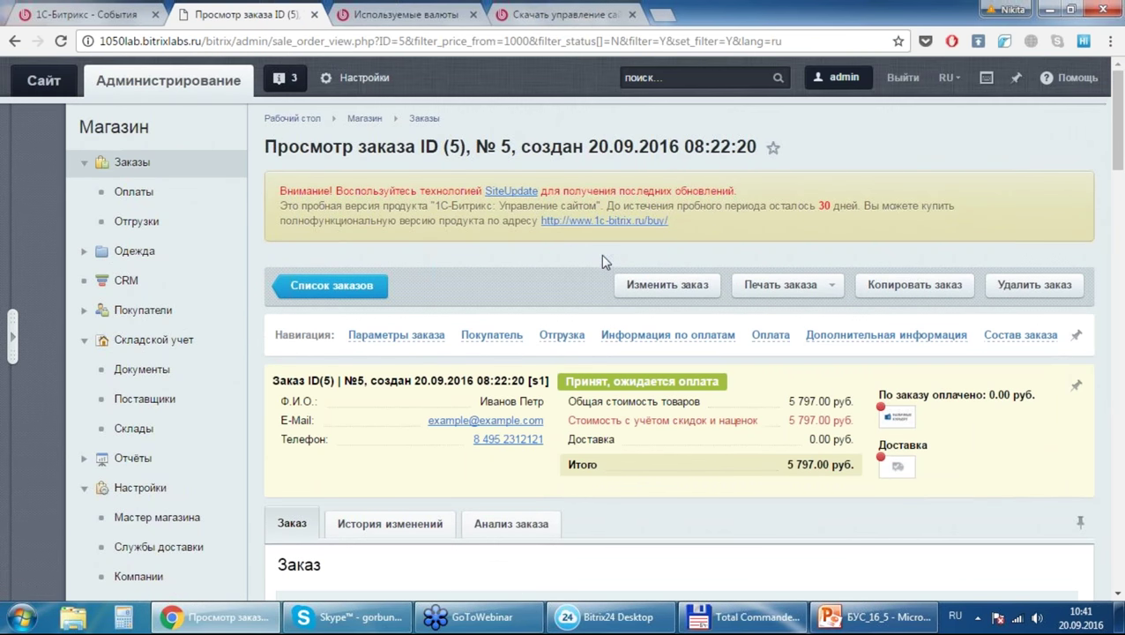
scroll(547, 265, down, 4)
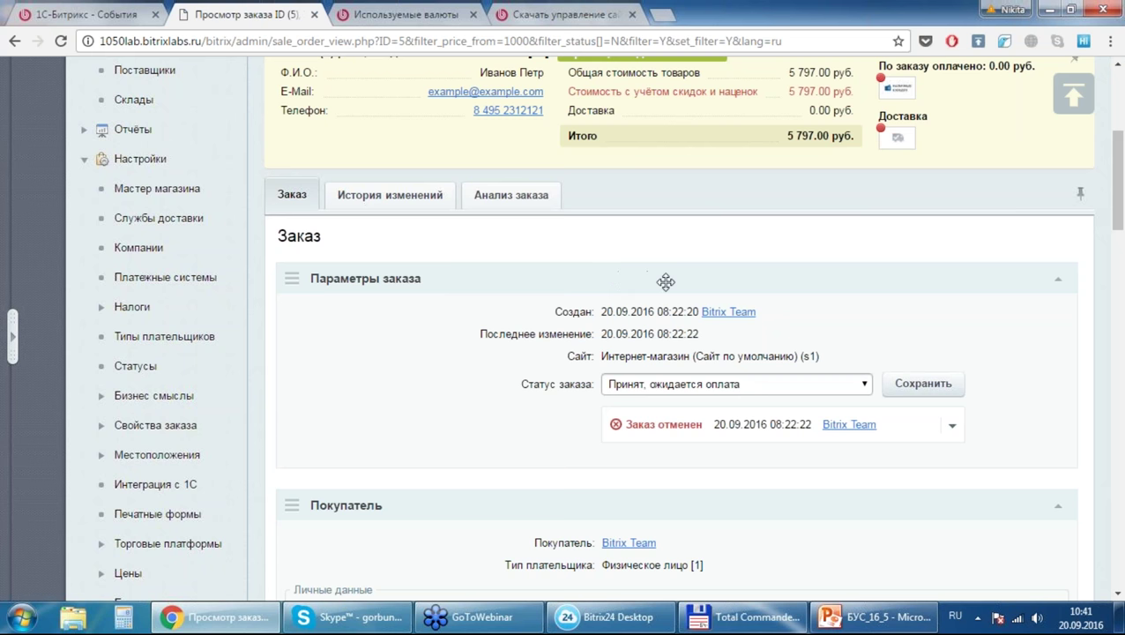
scroll(683, 291, up, 1)
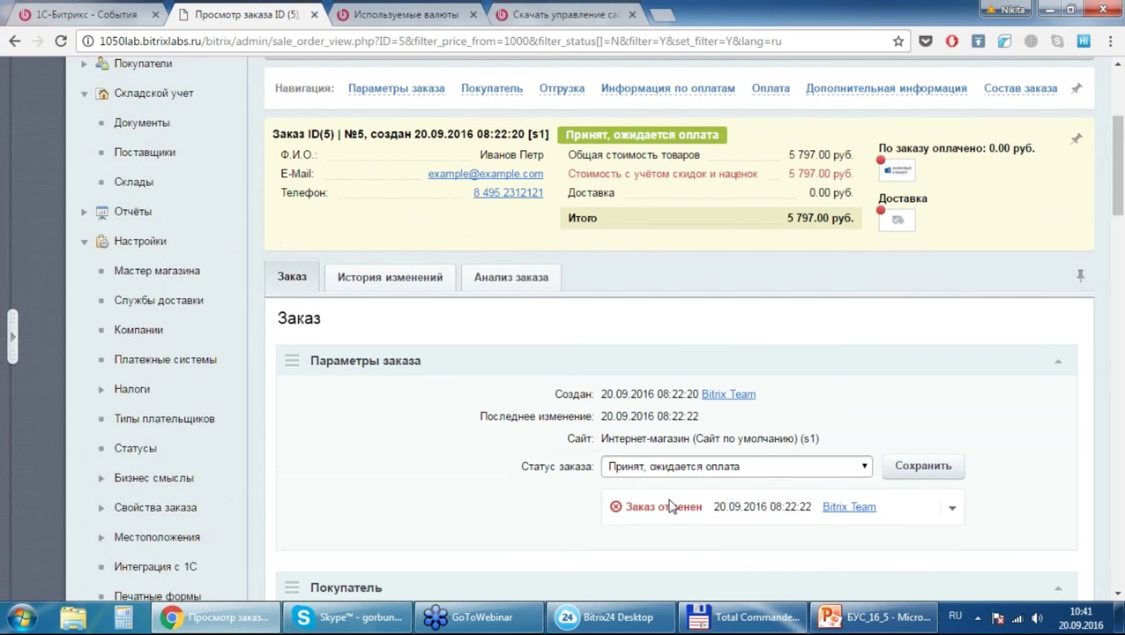
- Expand the Заказ отменен record and revoke the order's cancellation
click(955, 509)
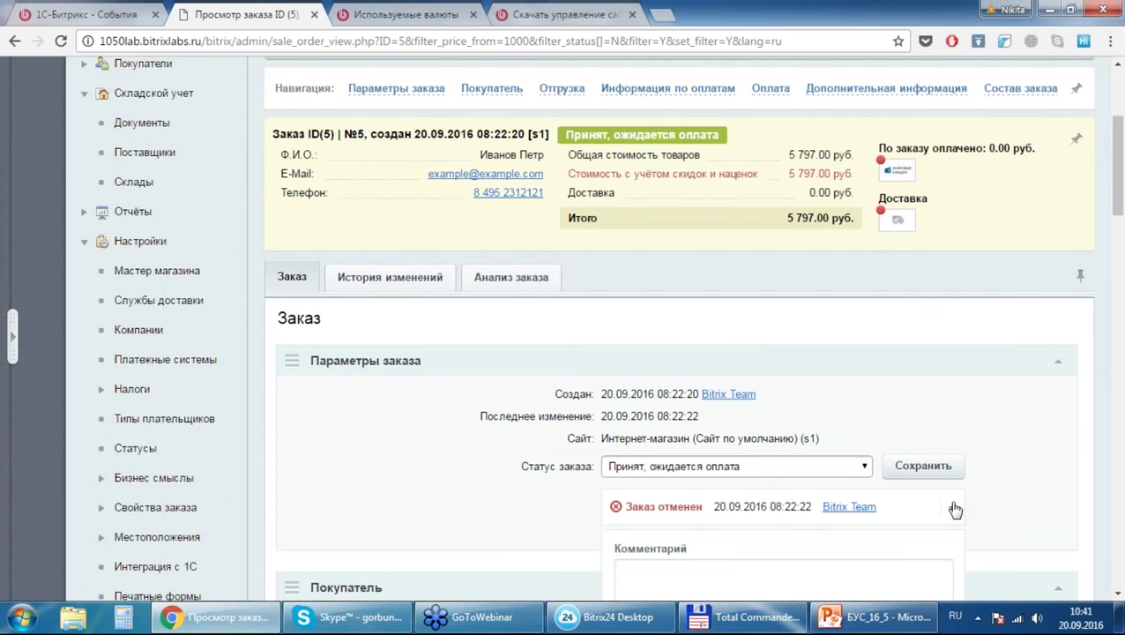
scroll(961, 490, down, 3)
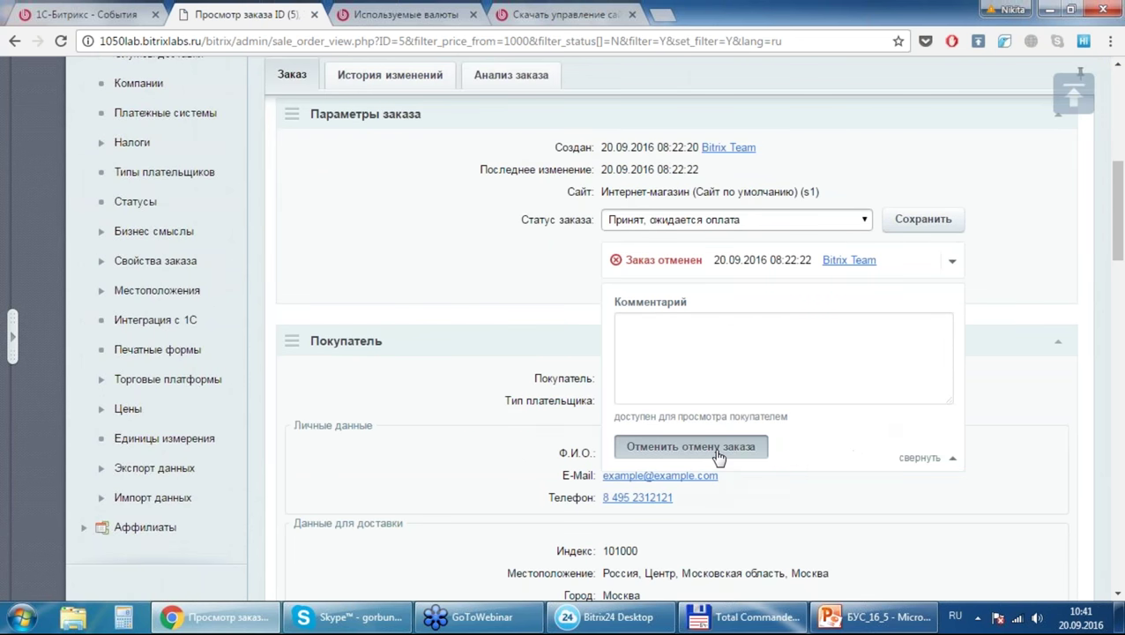
click(740, 446)
scroll(882, 450, up, 1)
scroll(886, 452, up, 4)
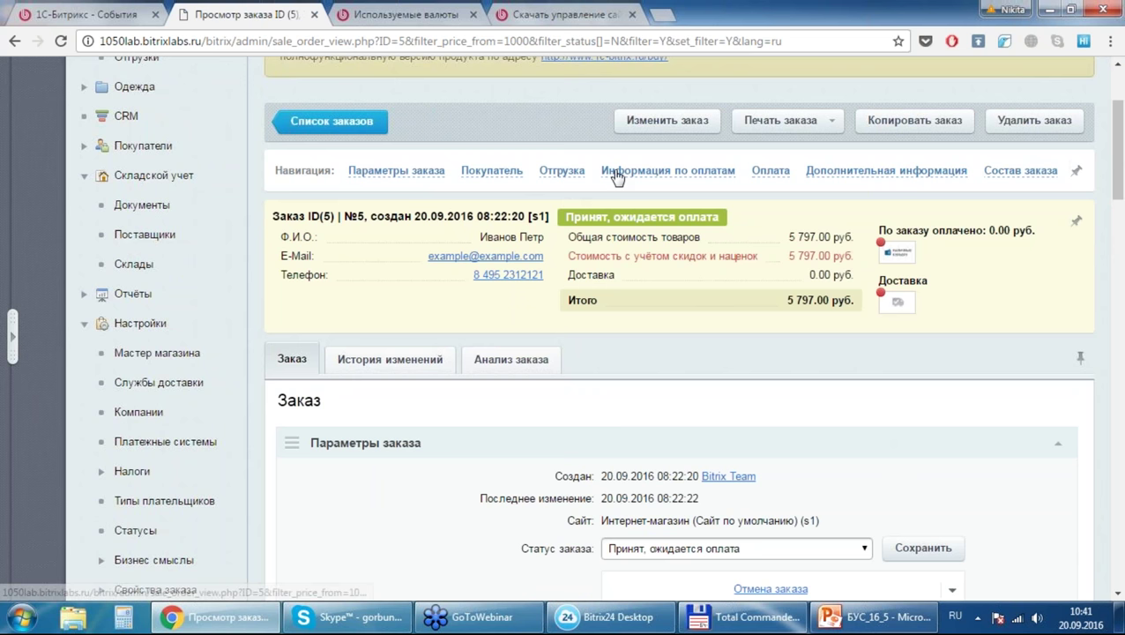
scroll(671, 260, down, 1)
scroll(672, 263, up, 2)
- Review order №5's Покупатель, Отгрузка and Оплата sections via Информация по оплатам
click(668, 321)
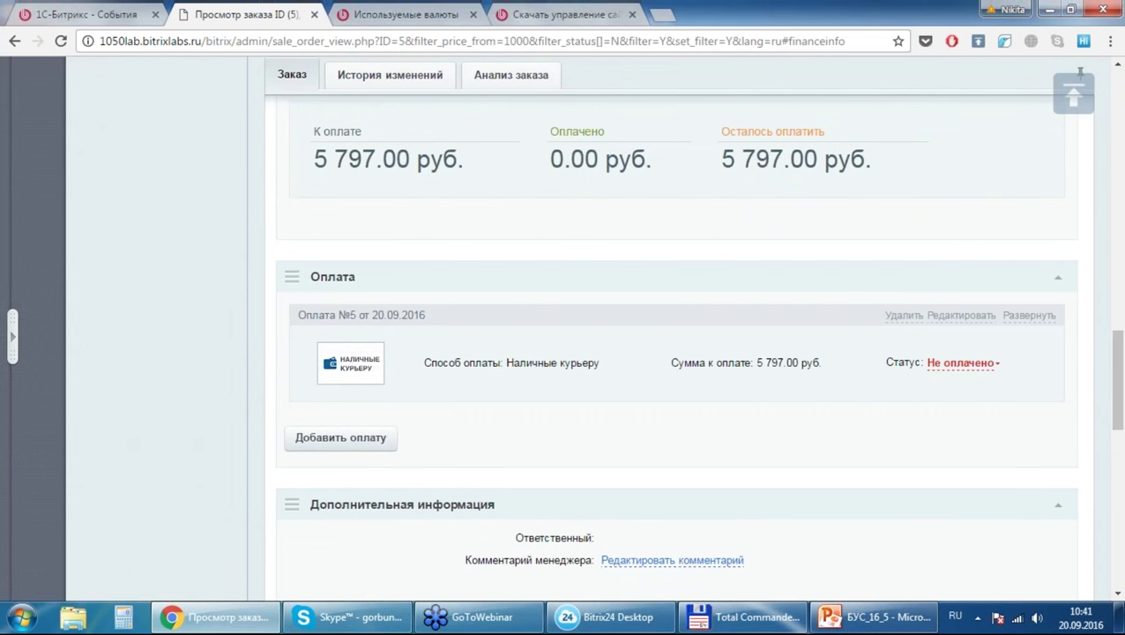
scroll(670, 335, up, 10)
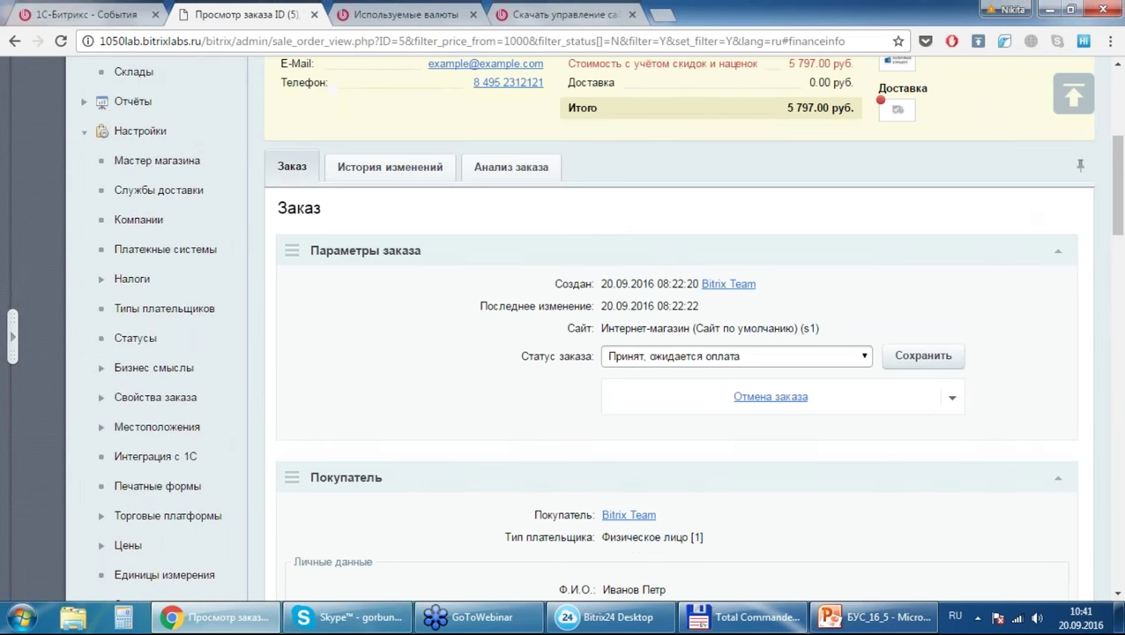
scroll(670, 335, up, 1)
scroll(670, 327, down, 1)
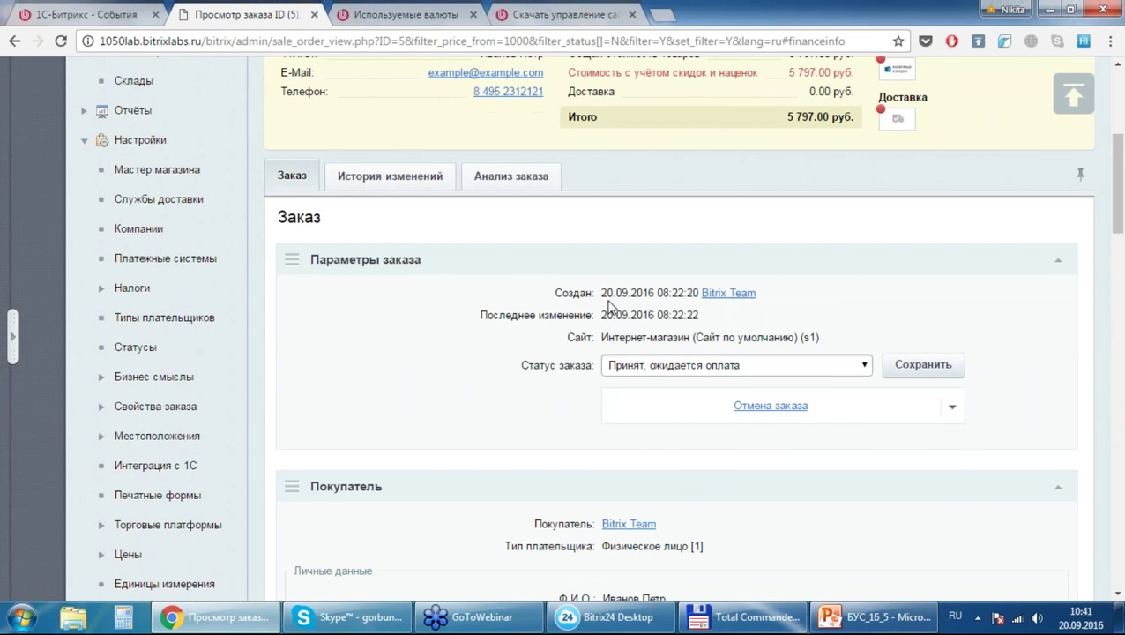
scroll(671, 326, down, 1)
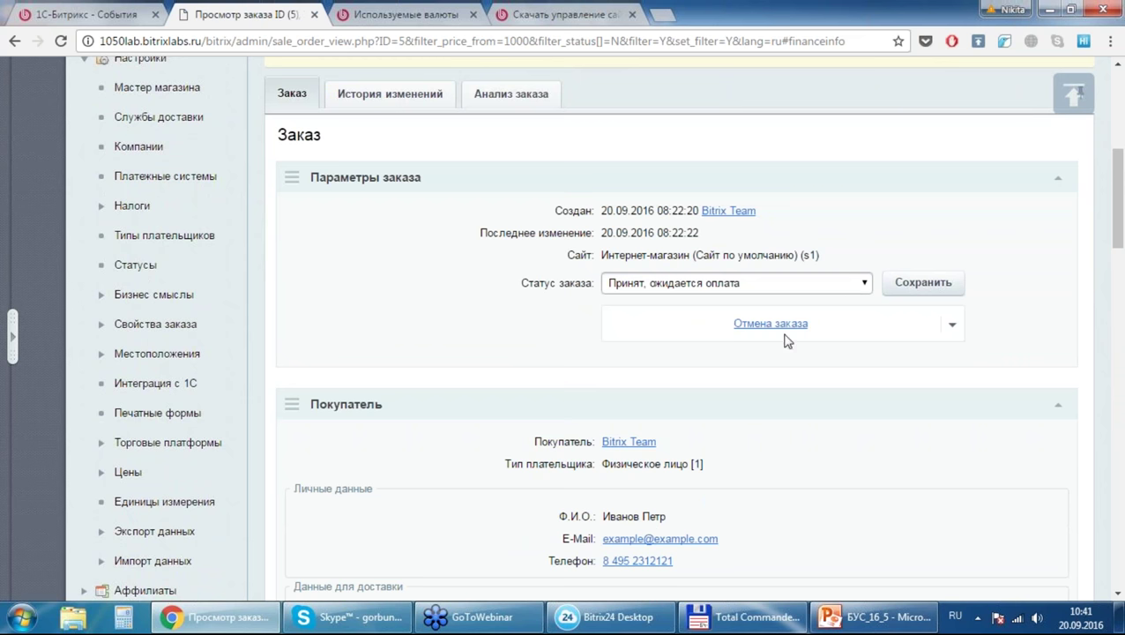
scroll(570, 364, down, 2)
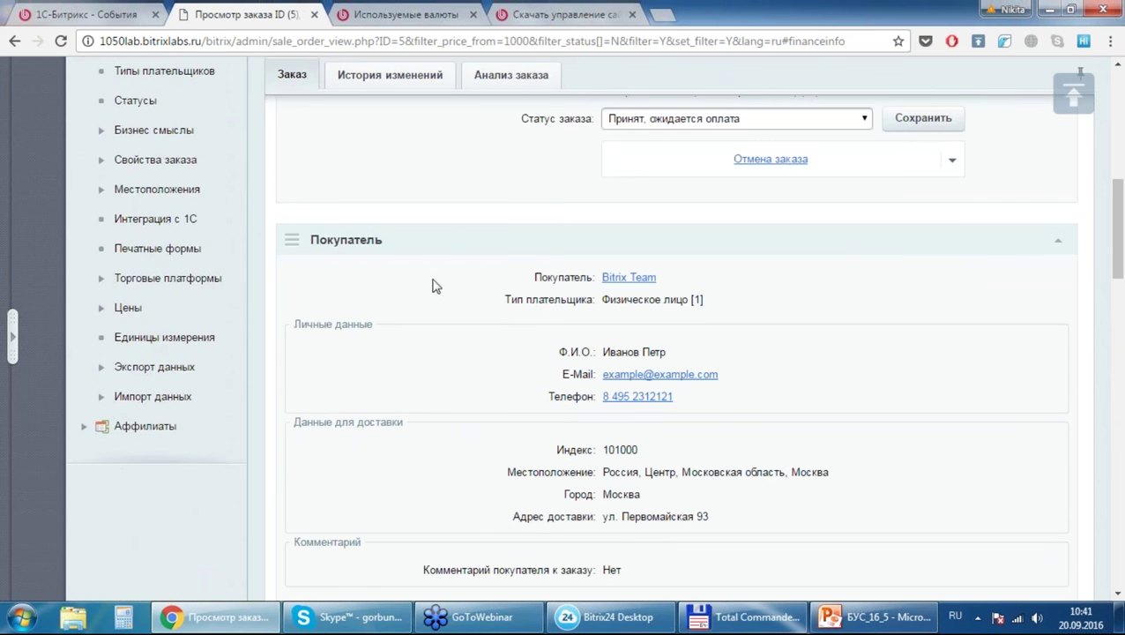
scroll(517, 375, down, 1)
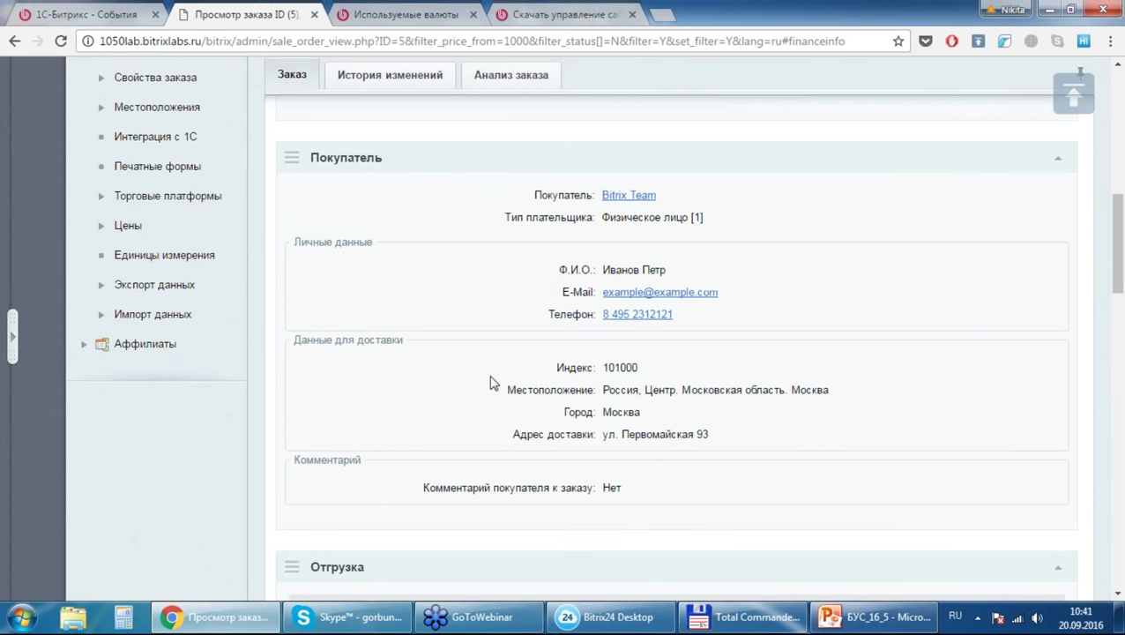
scroll(492, 381, down, 1)
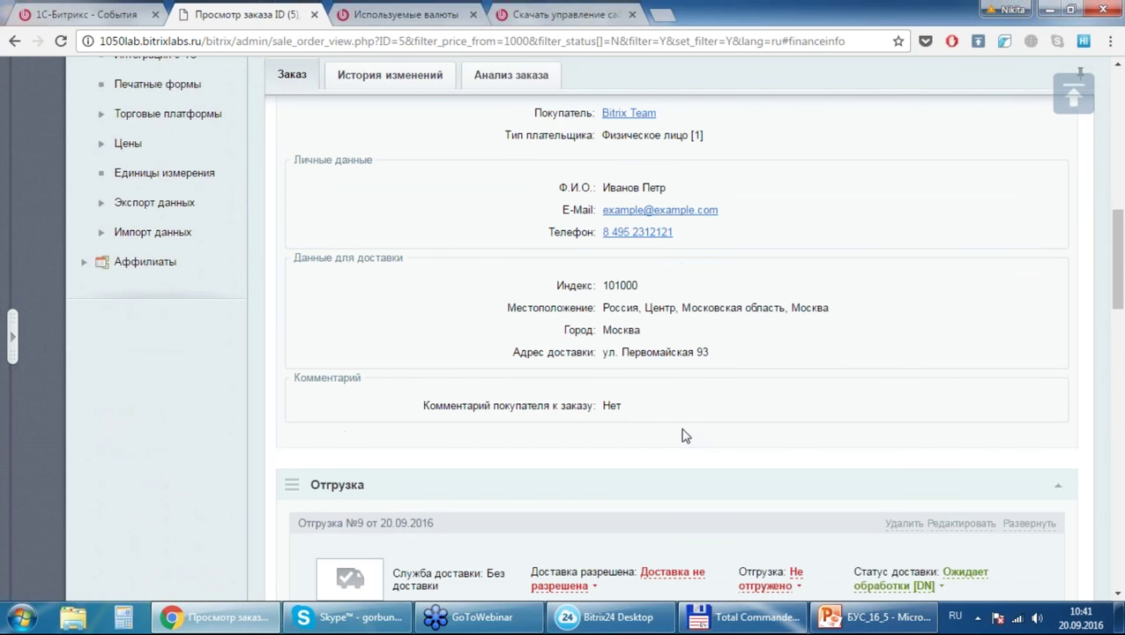
scroll(686, 436, down, 2)
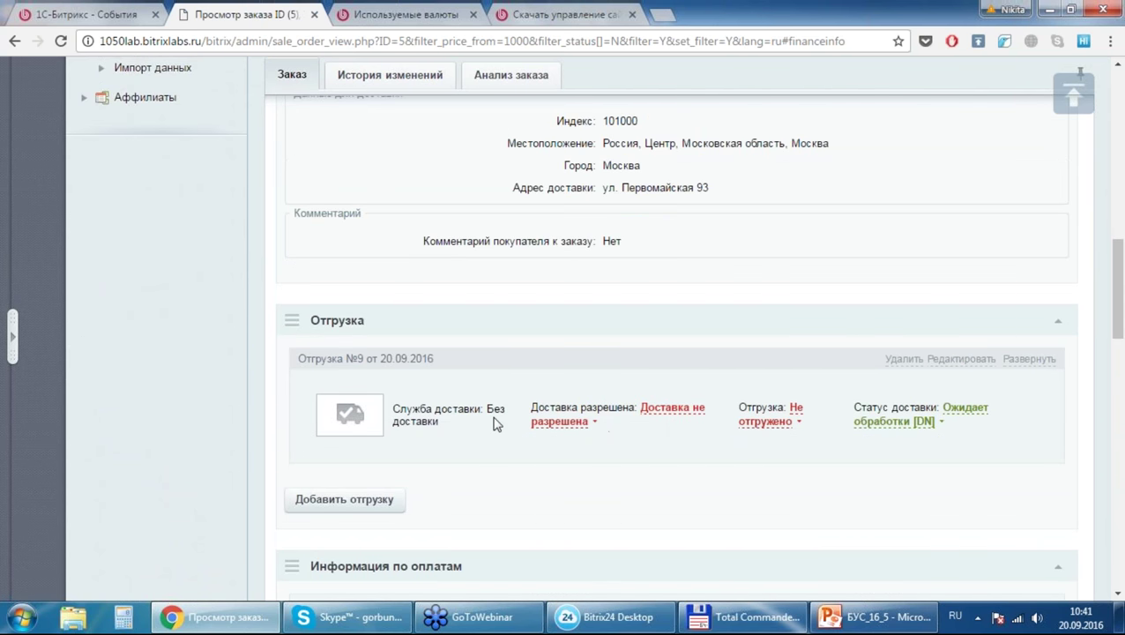
scroll(580, 382, down, 1)
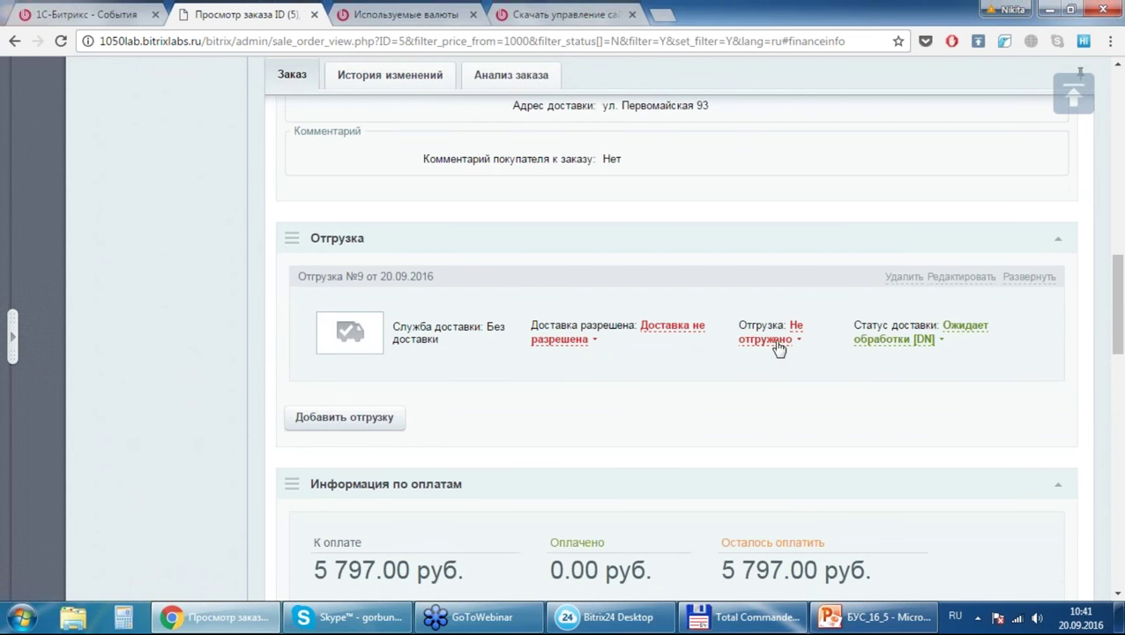
scroll(767, 353, down, 2)
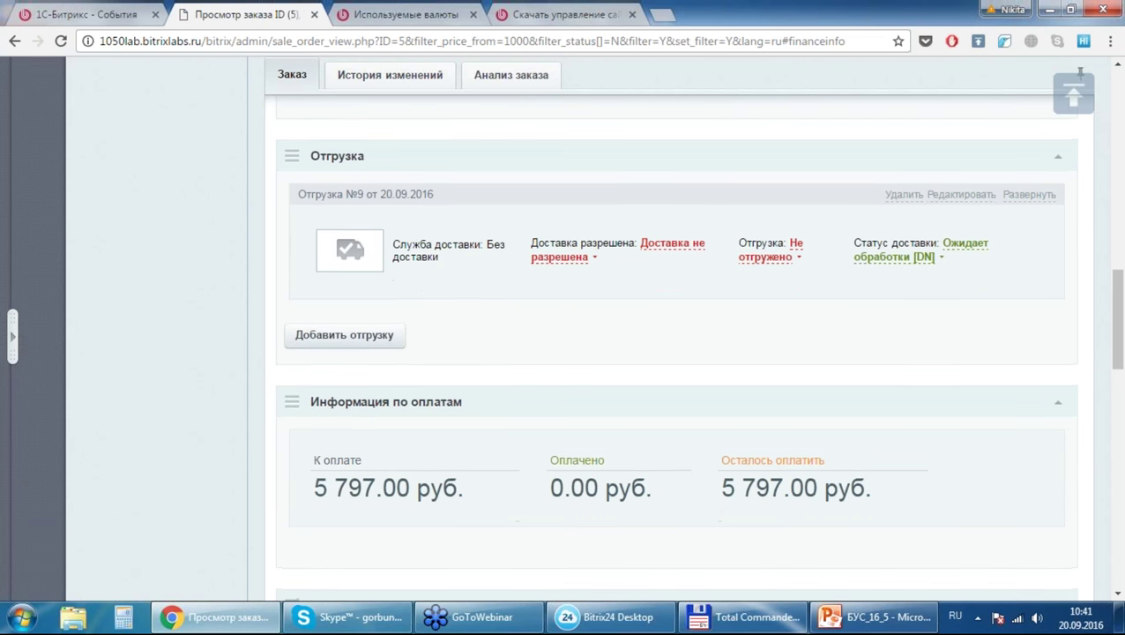
scroll(450, 444, down, 4)
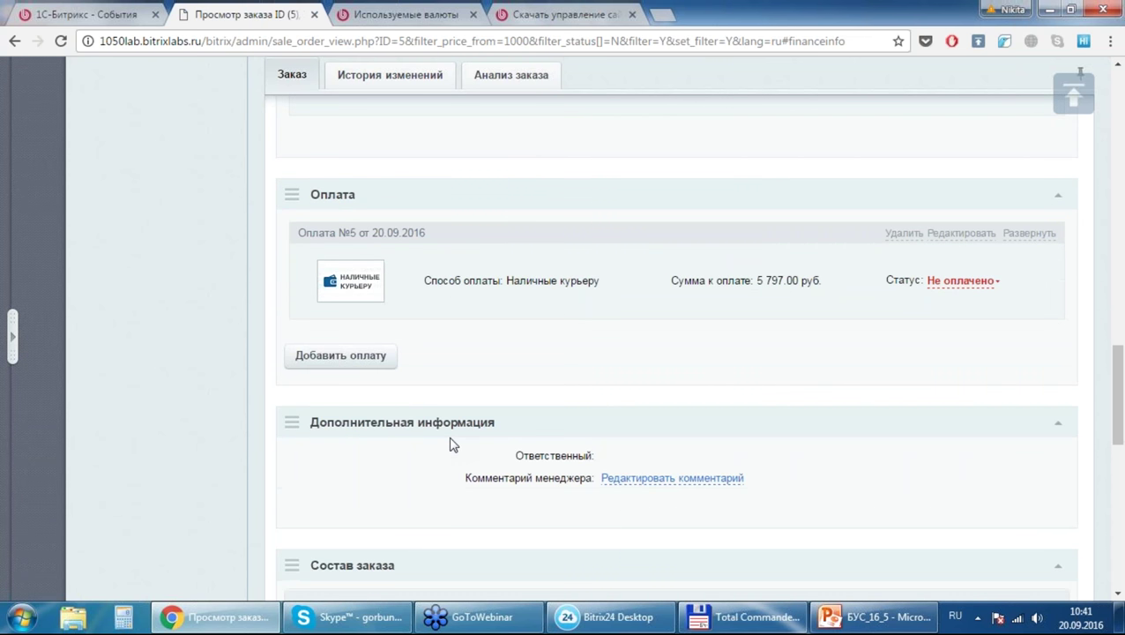
scroll(729, 347, down, 2)
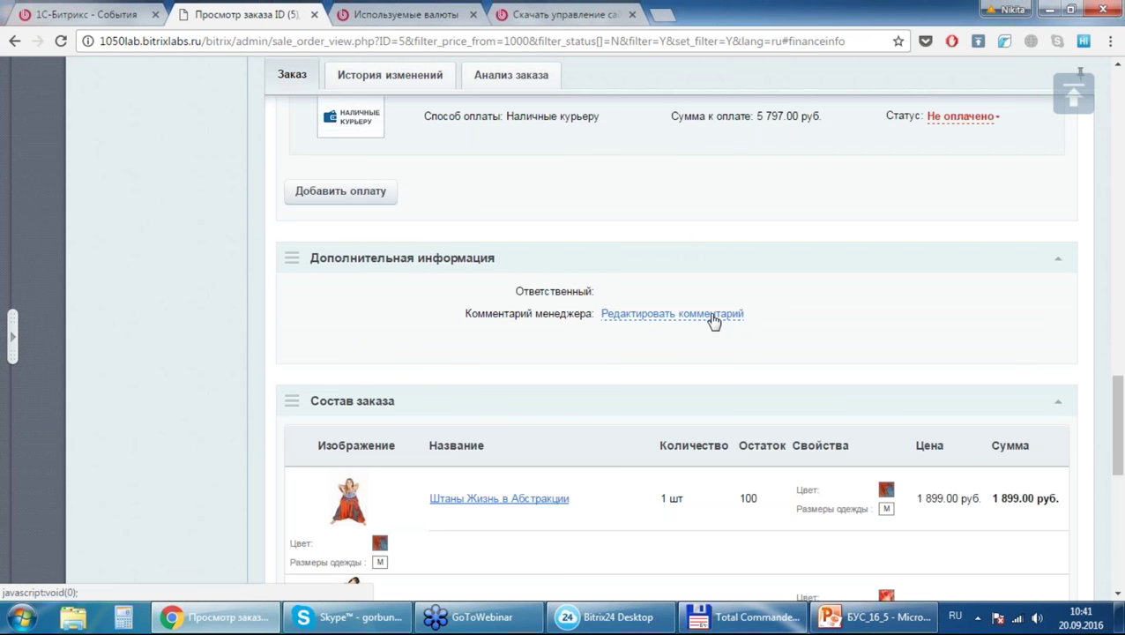
- Save the manager comment «Отличный клиент! Можно допродать еще и тапочки», correcting the typo in допрадать
click(714, 320)
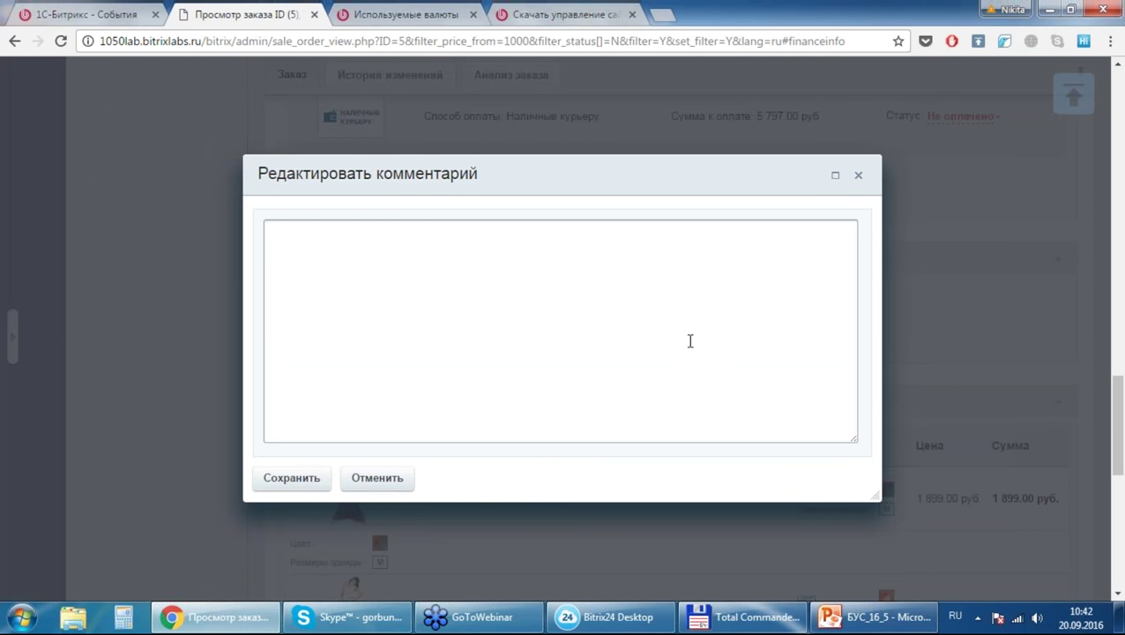
text(Отличный клиент! Можно до)
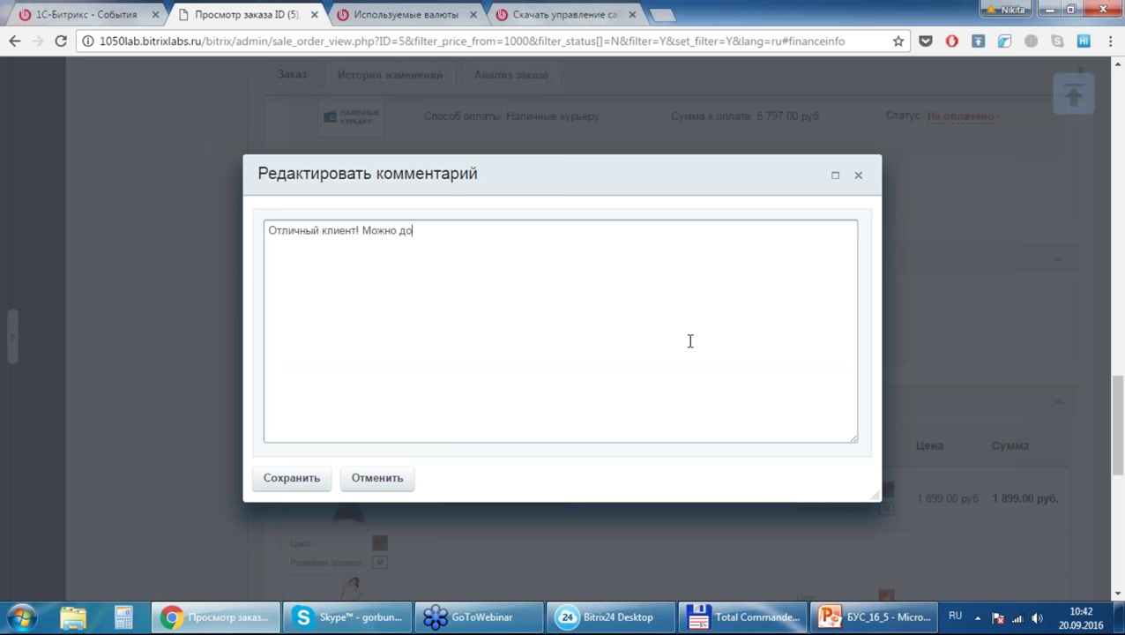
text(прадать еще и тапочки)
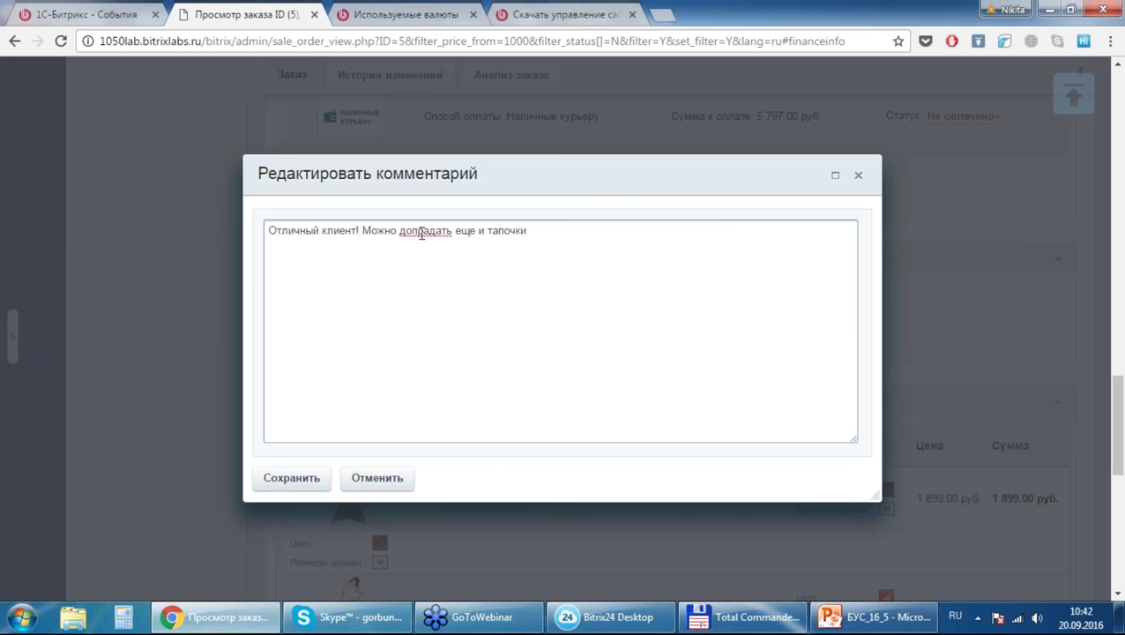
click(422, 233)
key(Delete)
text(о)
click(291, 478)
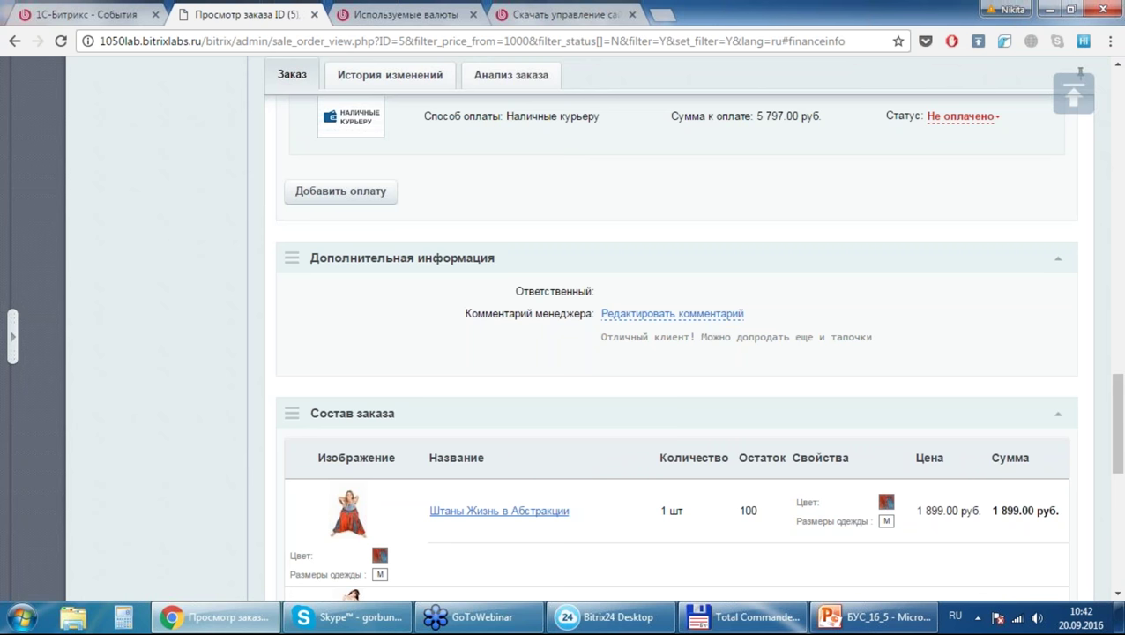
- Highlight the phrase 'Можно допродать еще' in order №5's comment
scroll(760, 325, down, 2)
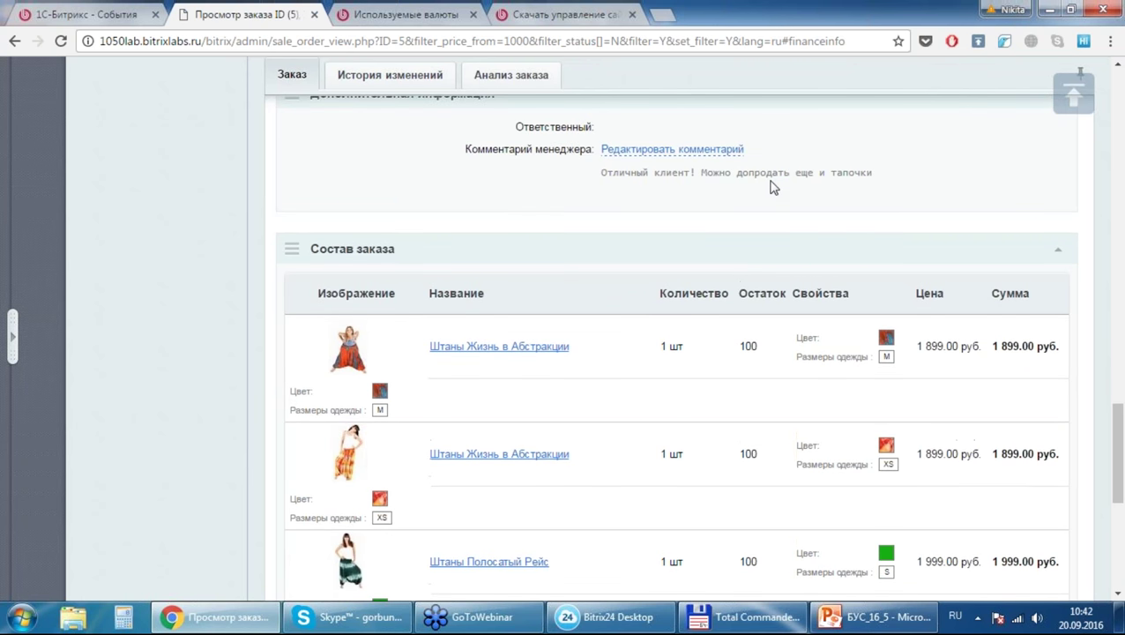
drag(812, 173, 702, 173)
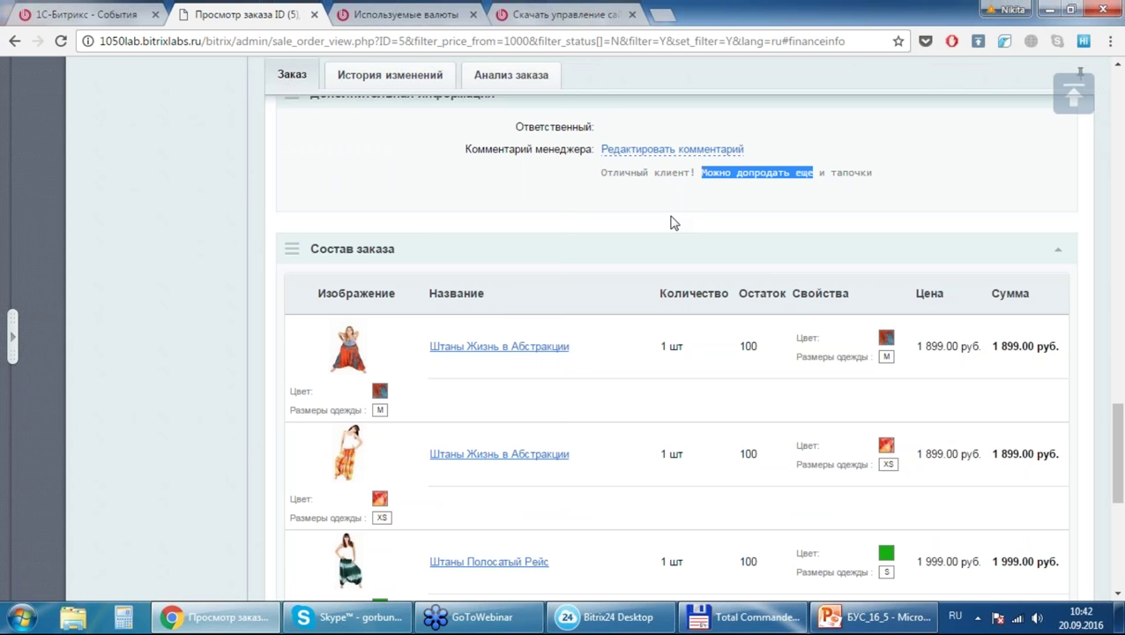
scroll(670, 222, down, 1)
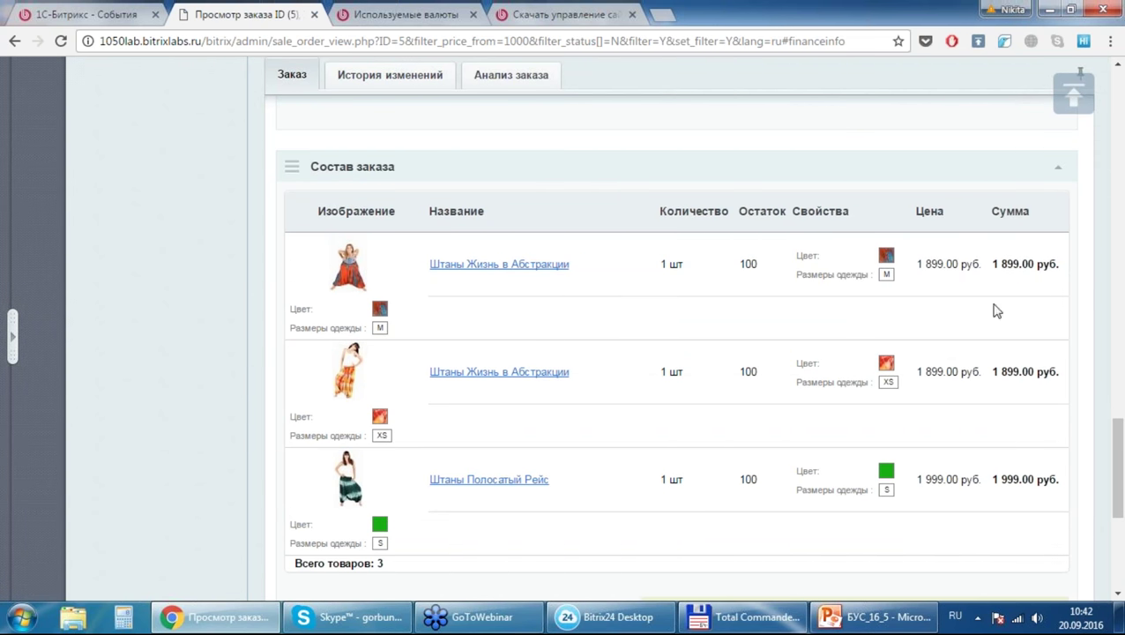
- Return to the top of the order view and switch order №5 to Редактирование заказа
scroll(997, 312, up, 2)
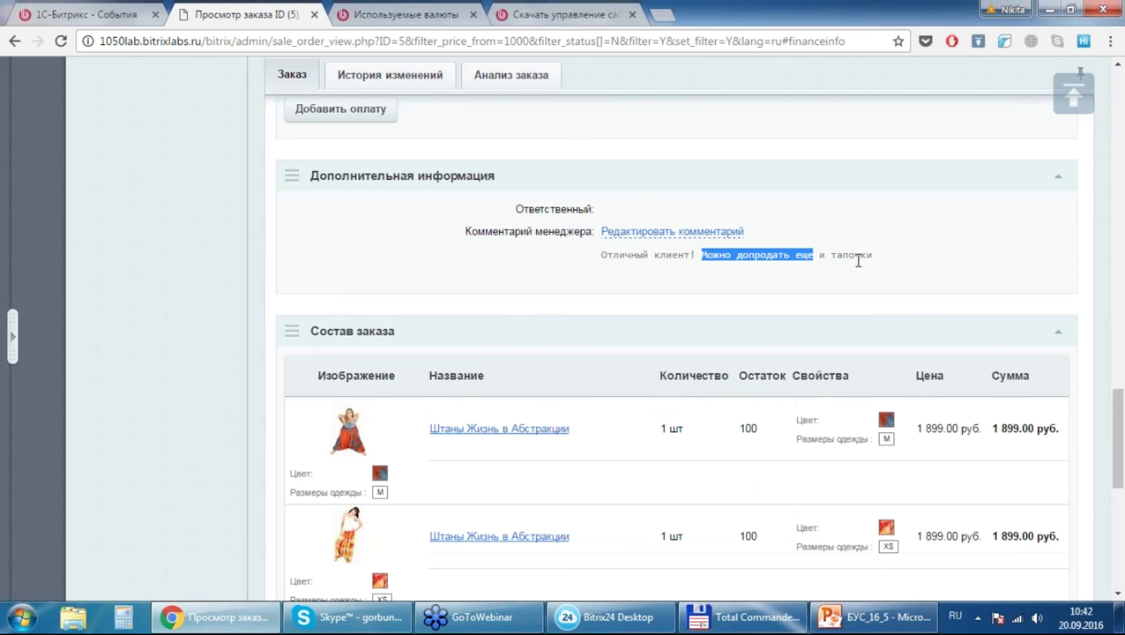
scroll(858, 260, down, 2)
scroll(842, 274, down, 1)
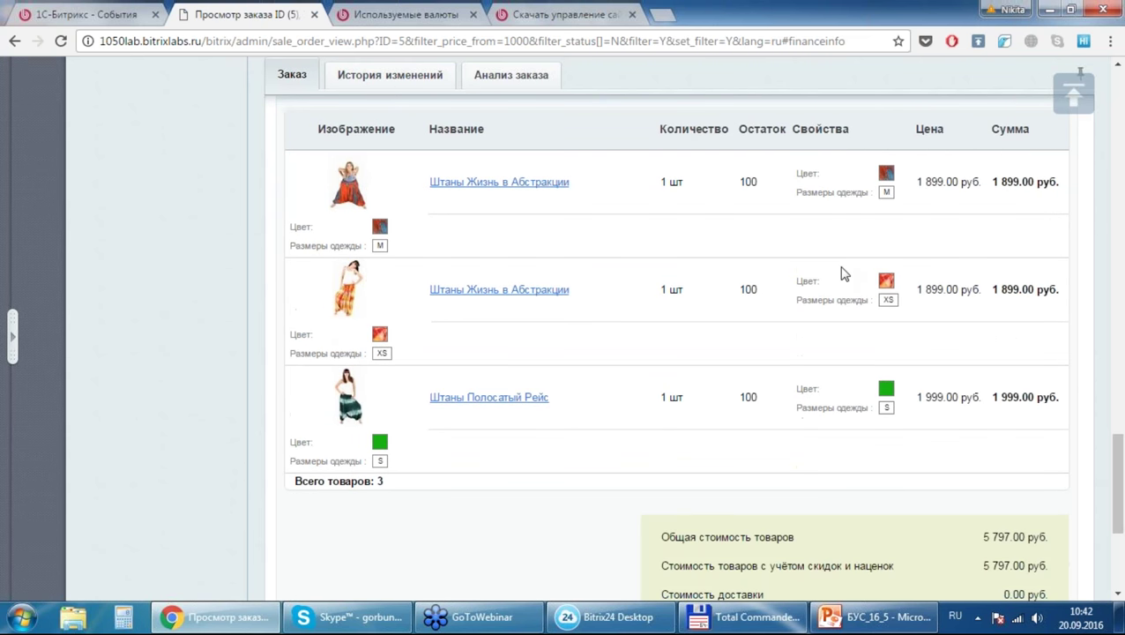
scroll(703, 276, down, 1)
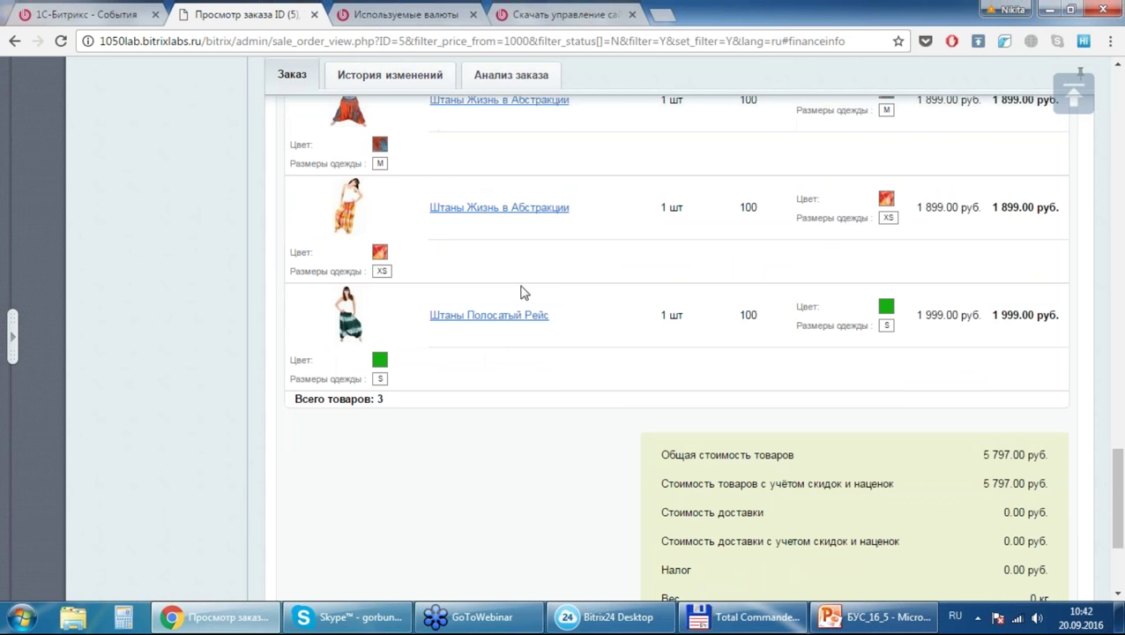
scroll(697, 311, up, 5)
scroll(697, 310, up, 15)
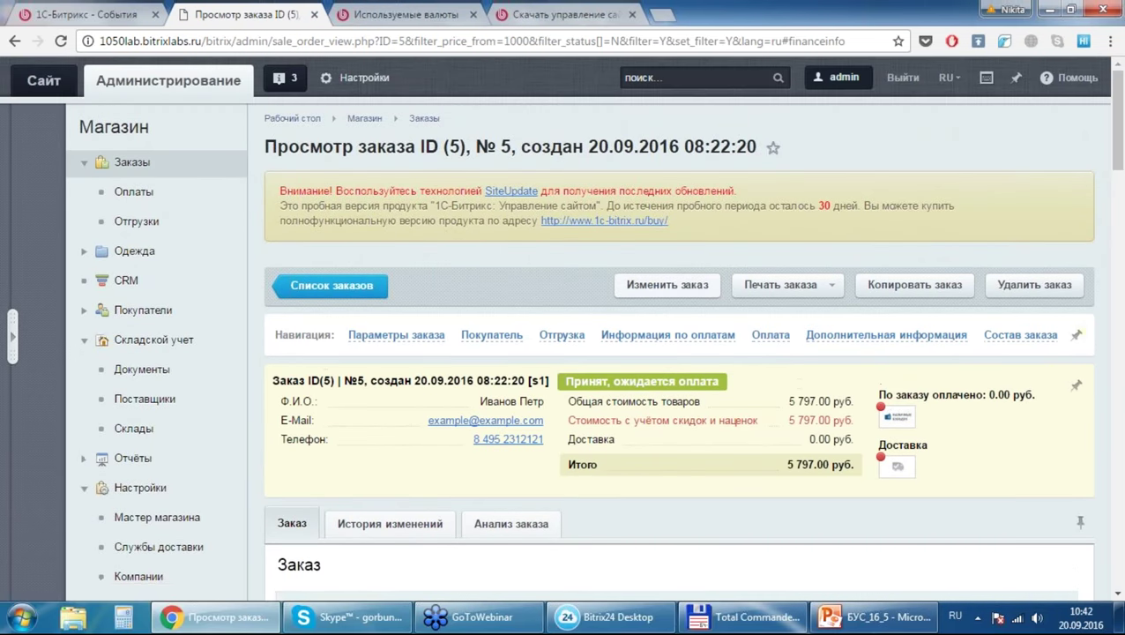
click(695, 291)
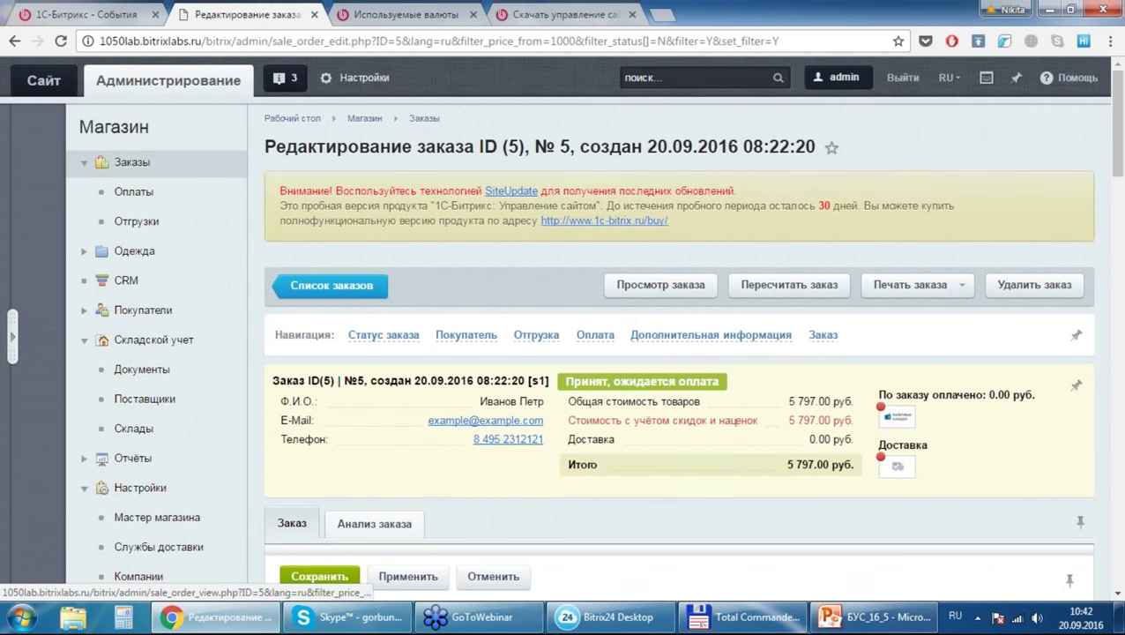
- Change the first Штаны Жизнь в Абстракции item to its orange colour variant
scroll(679, 353, down, 6)
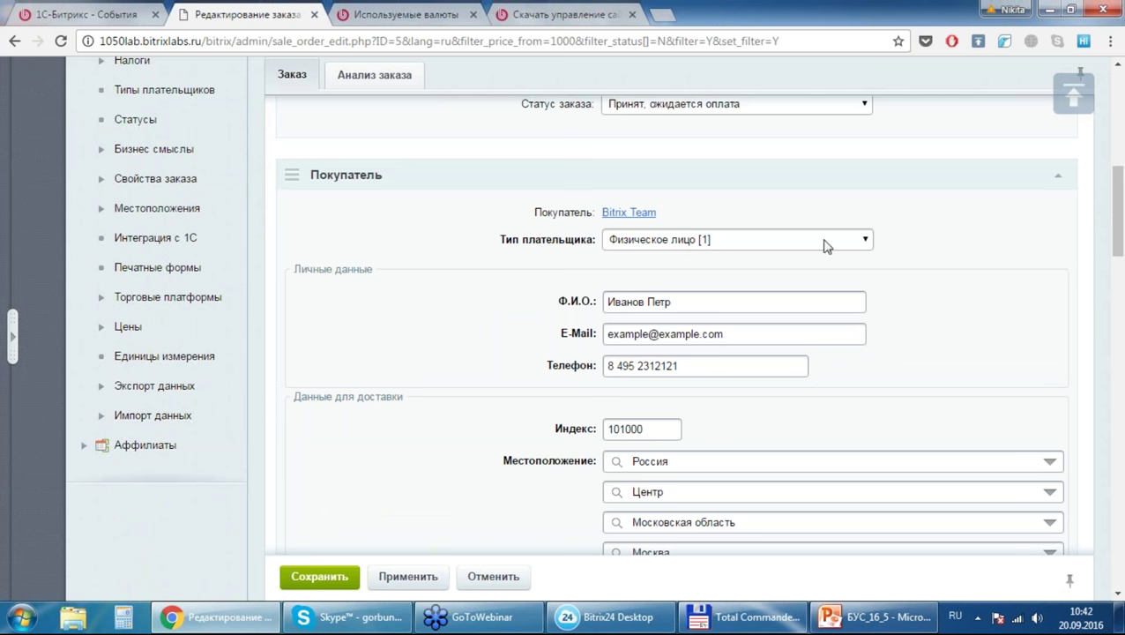
scroll(509, 317, down, 15)
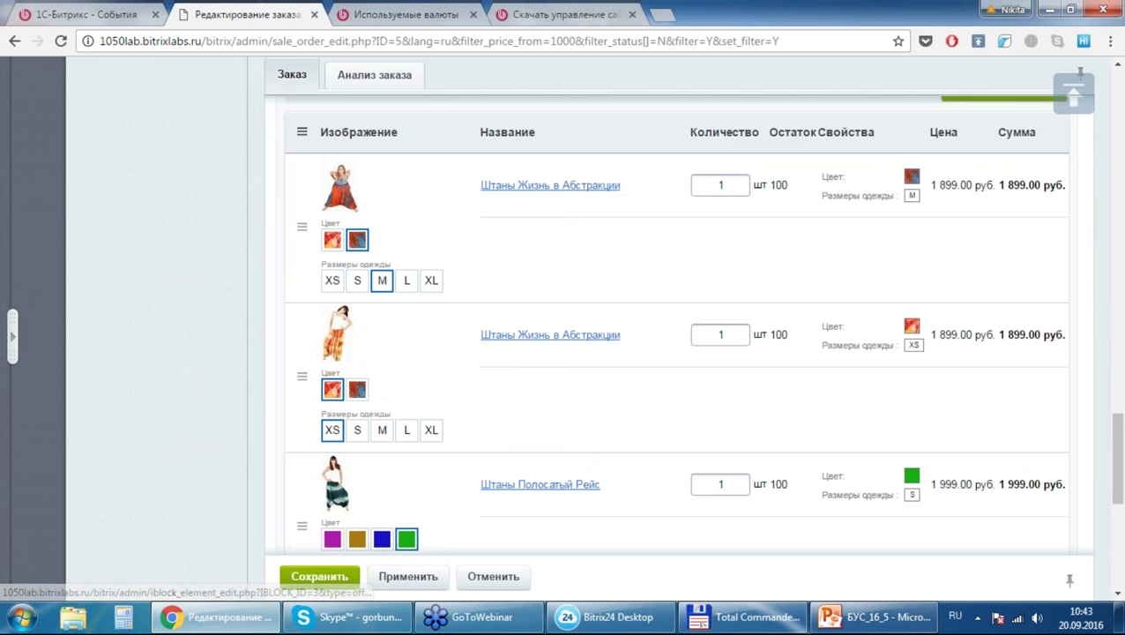
click(331, 240)
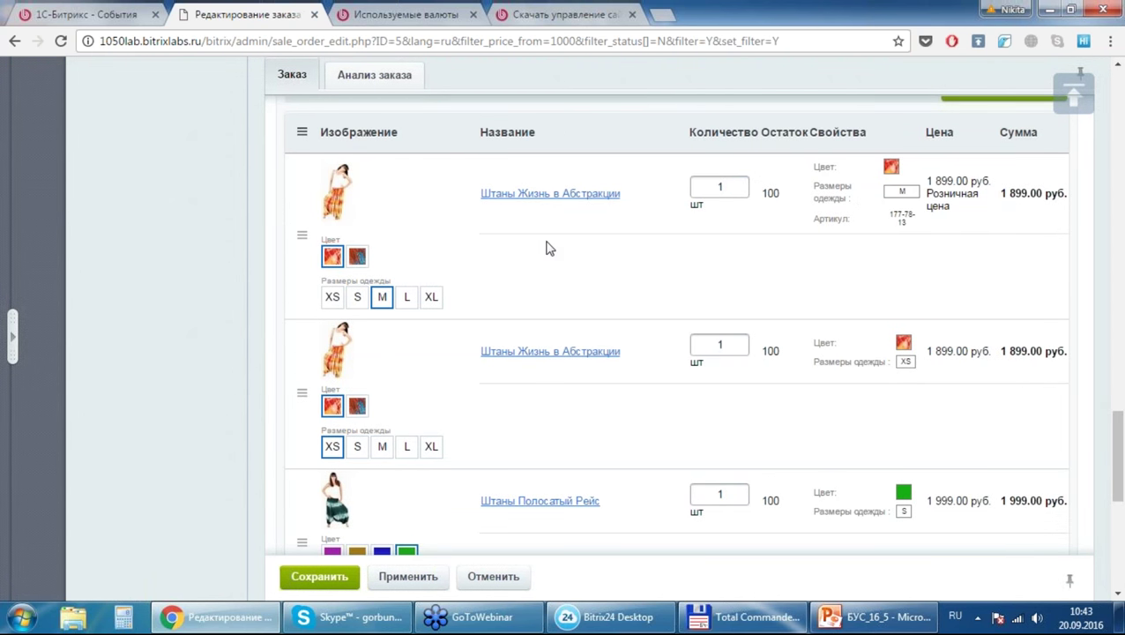
- Save the edited order №5
scroll(838, 284, down, 2)
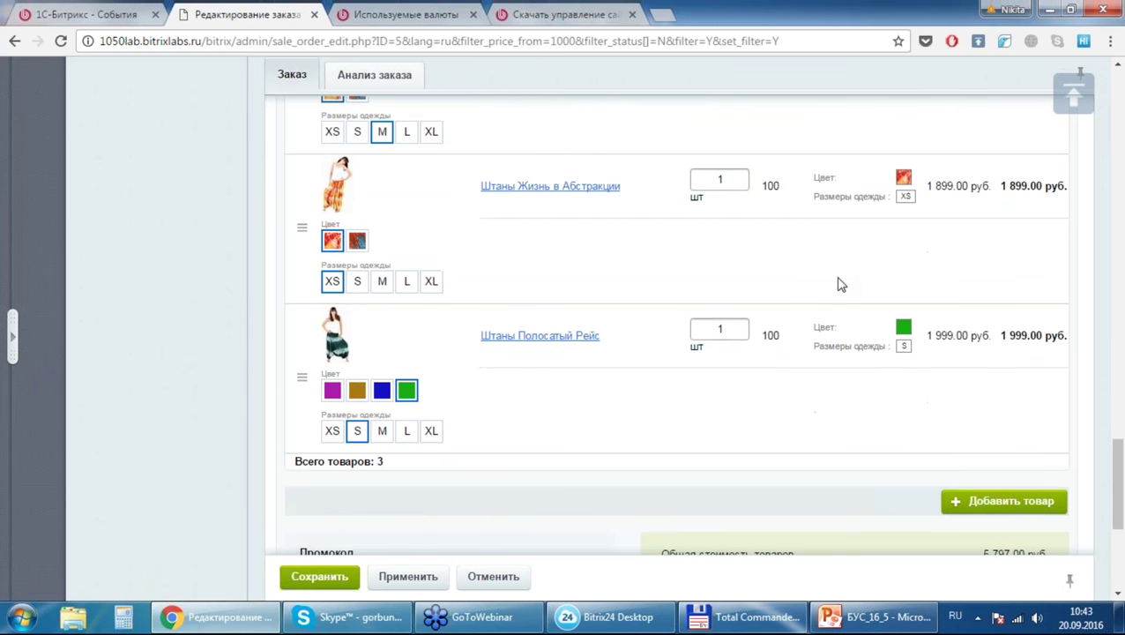
scroll(838, 284, down, 2)
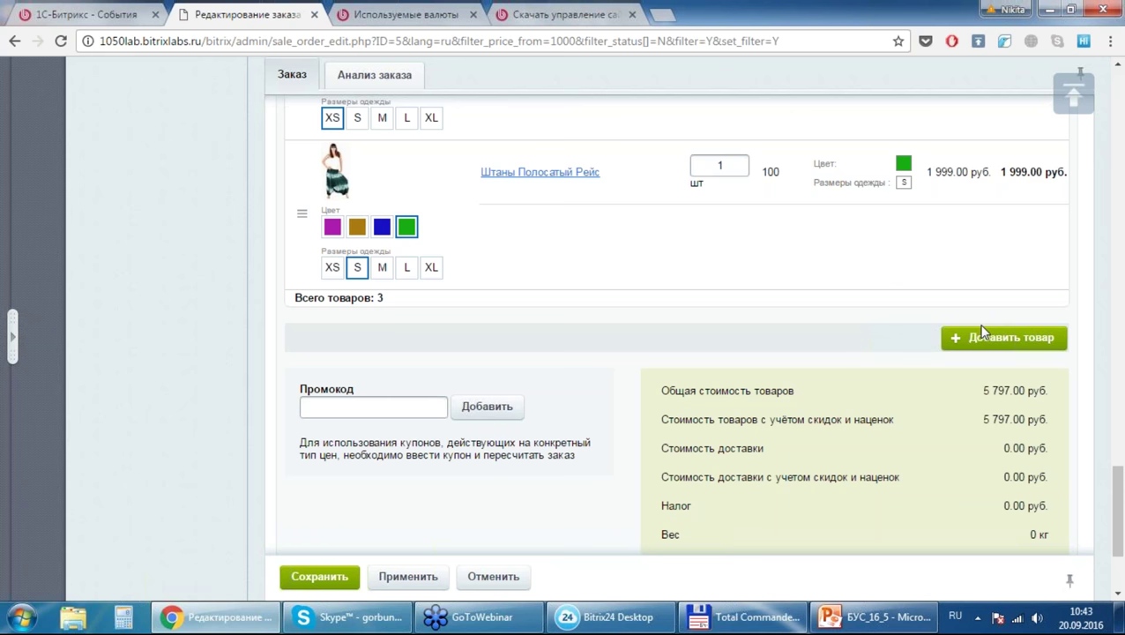
scroll(822, 342, up, 3)
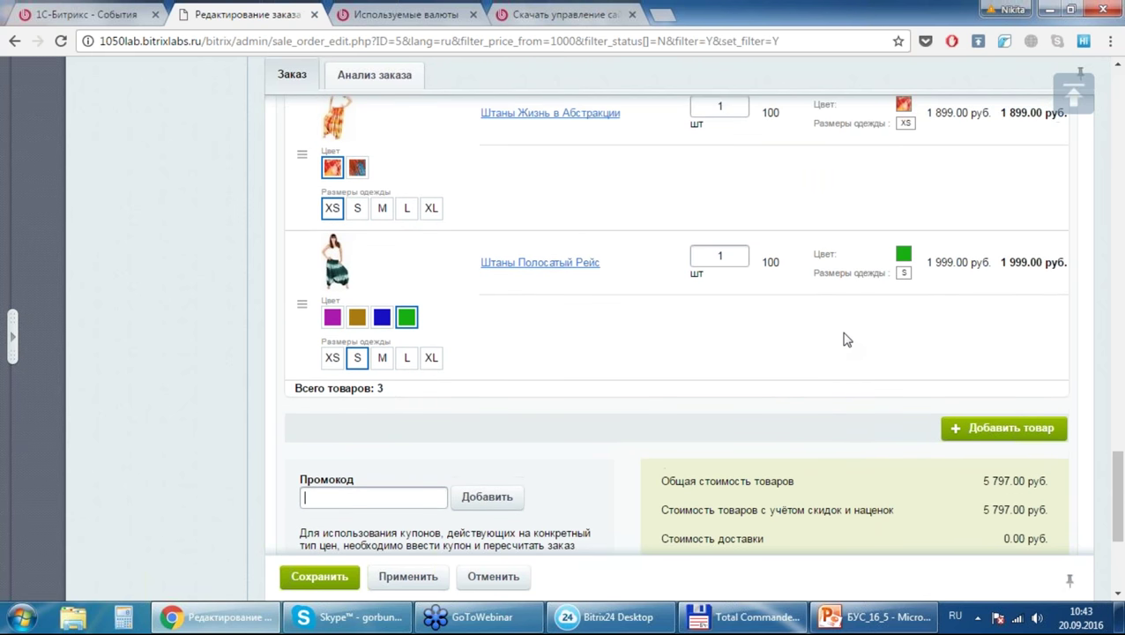
scroll(852, 335, up, 15)
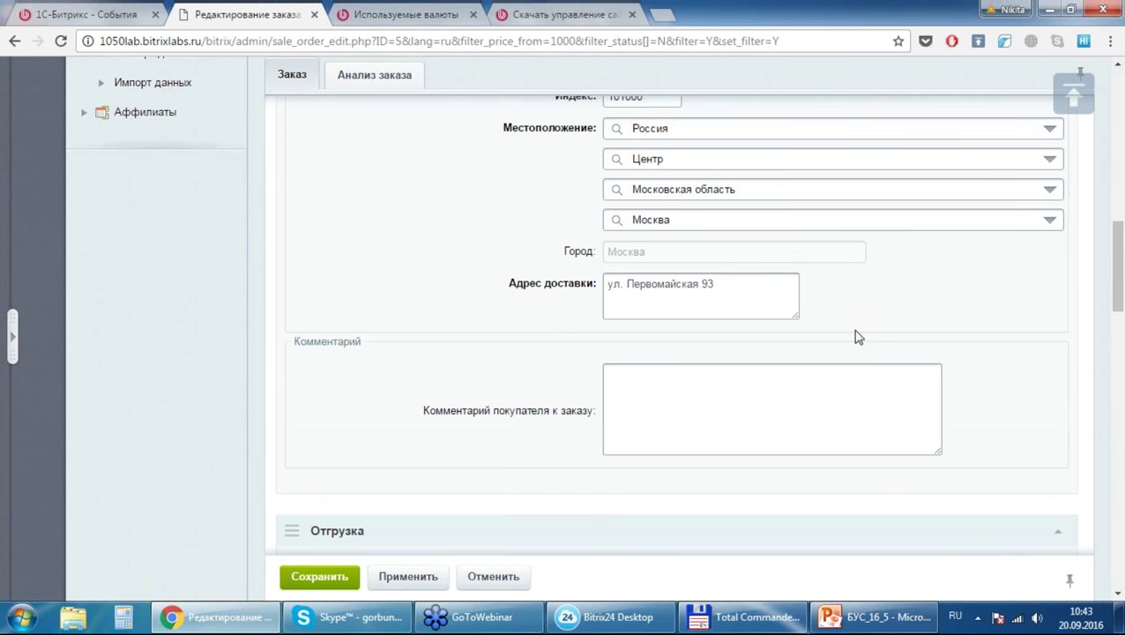
scroll(194, 574, down, 5)
scroll(354, 444, down, 5)
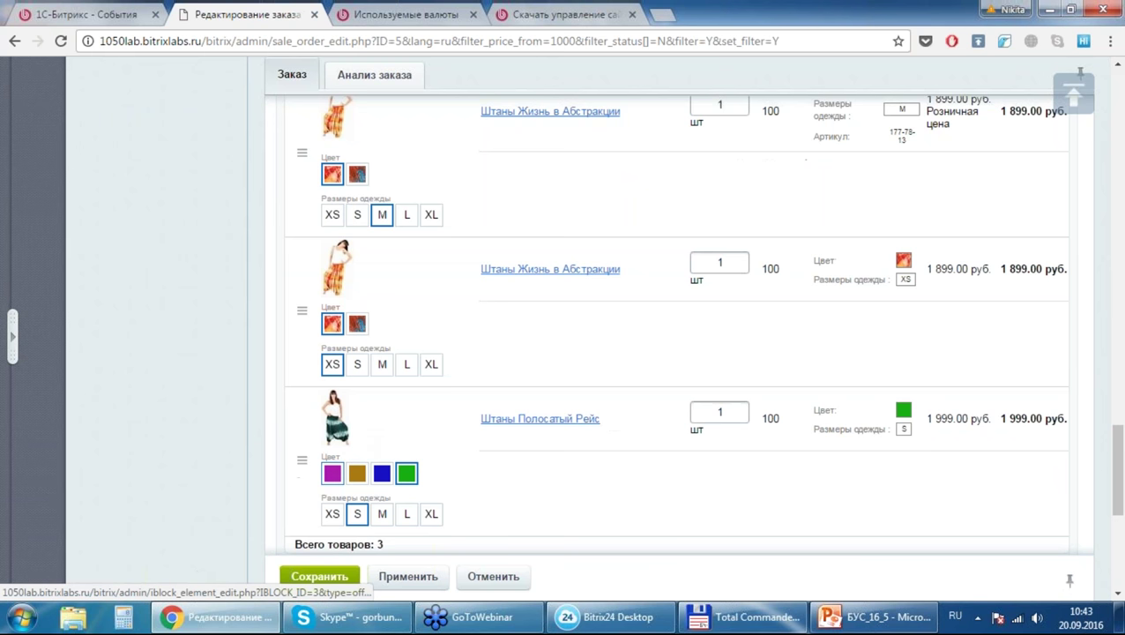
click(310, 577)
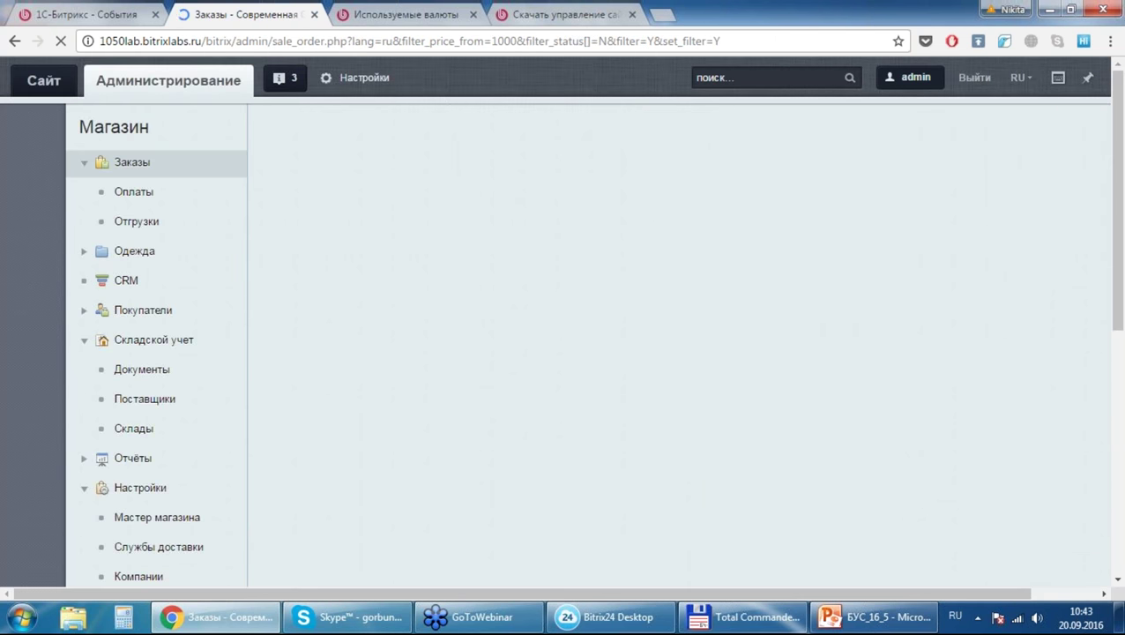
- Open order №5 from the Заказы list
scroll(474, 414, down, 4)
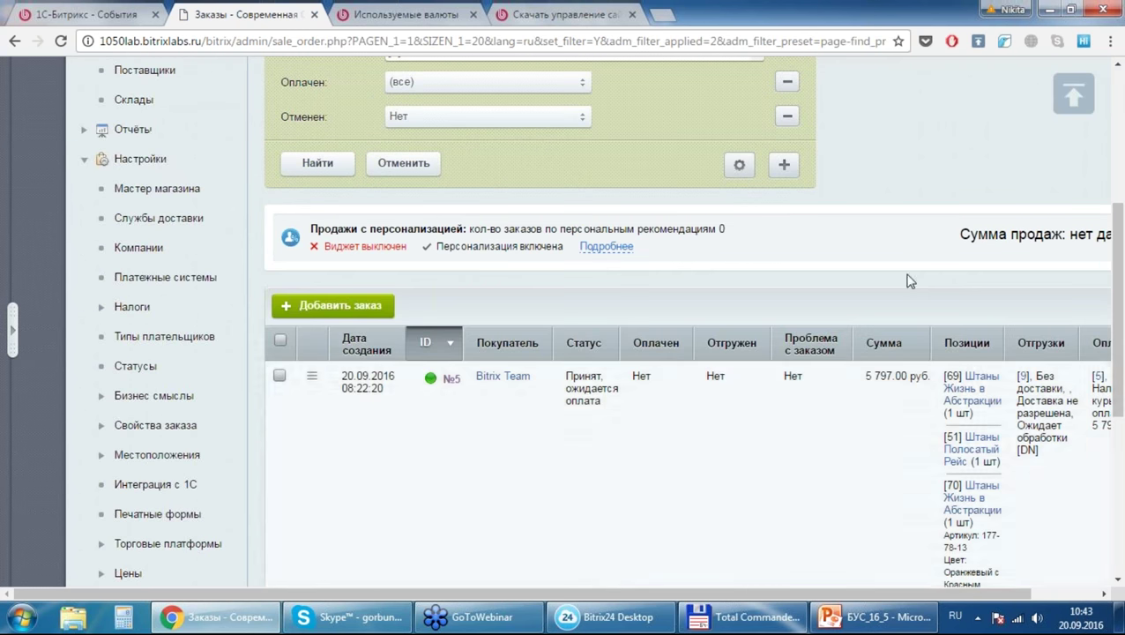
click(450, 379)
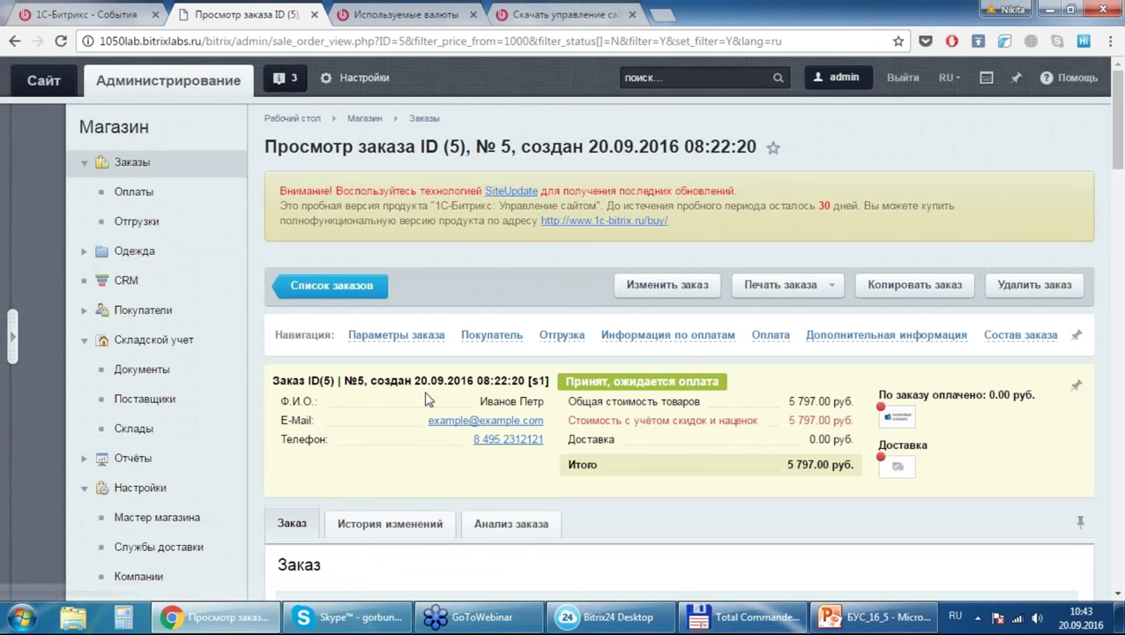
- Show order №5's История изменений and go through its 22 entries, including #65 replaced by #70
click(397, 522)
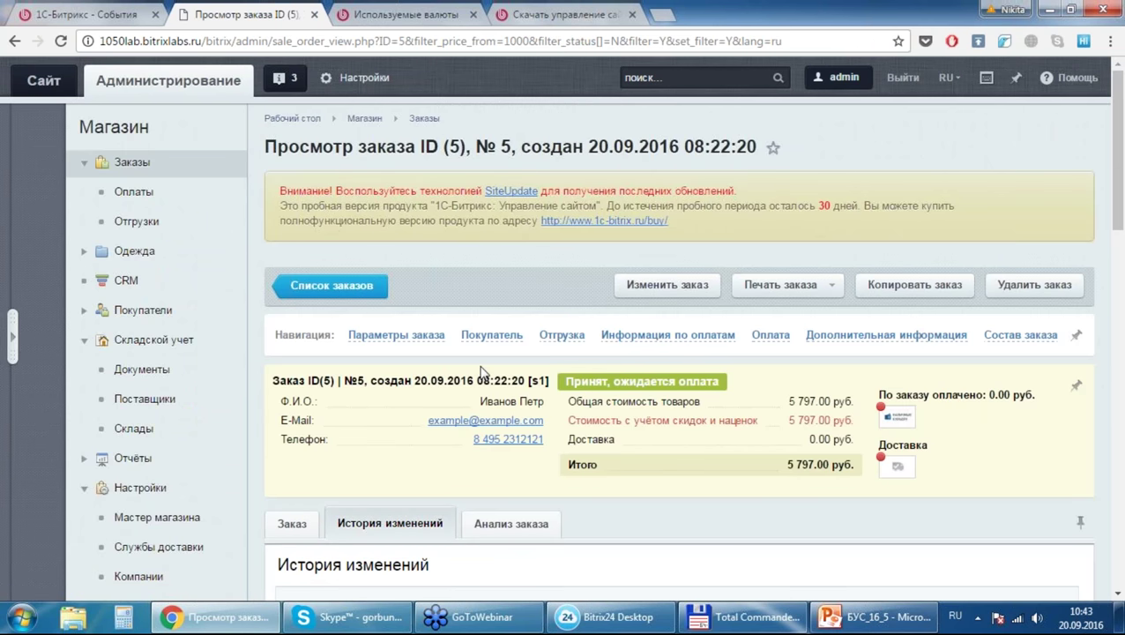
scroll(481, 370, down, 7)
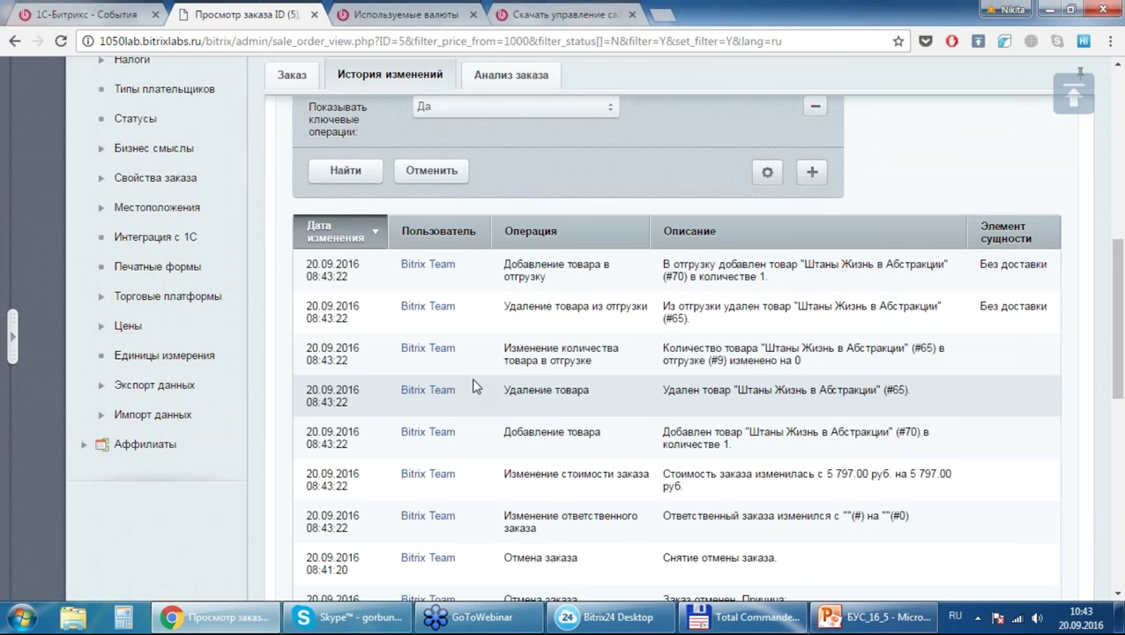
scroll(474, 386, down, 7)
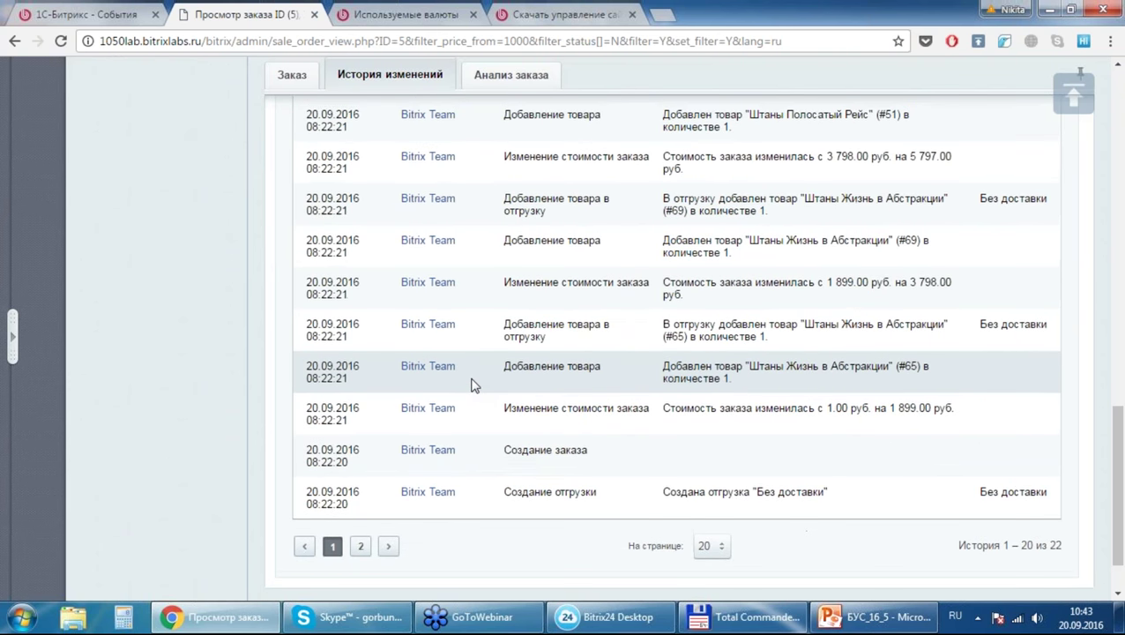
scroll(473, 385, up, 6)
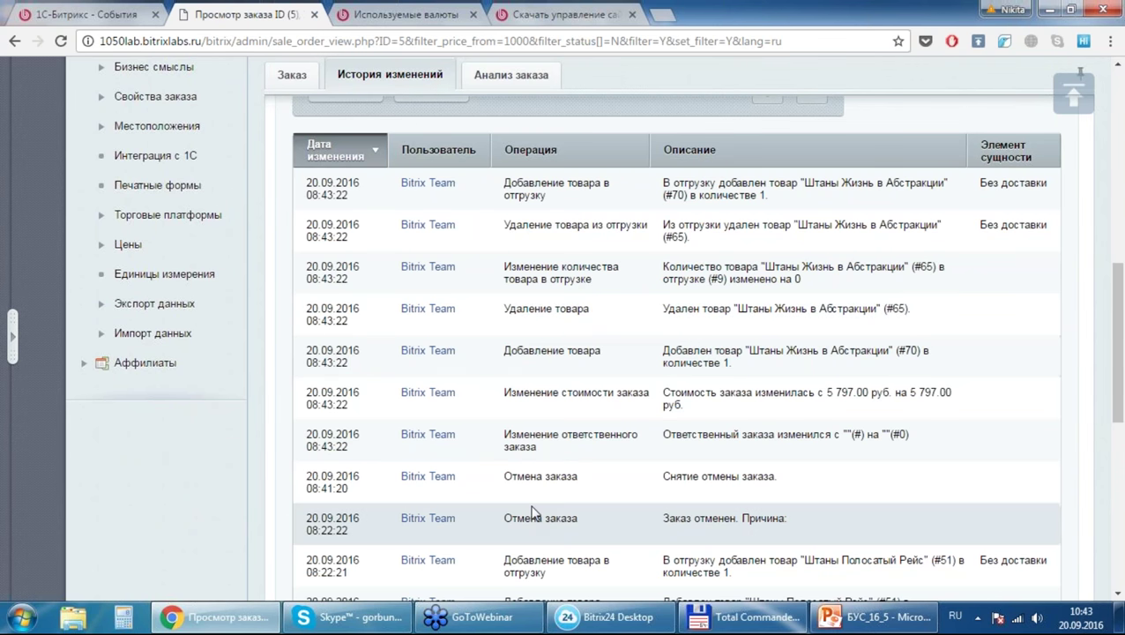
scroll(651, 303, up, 3)
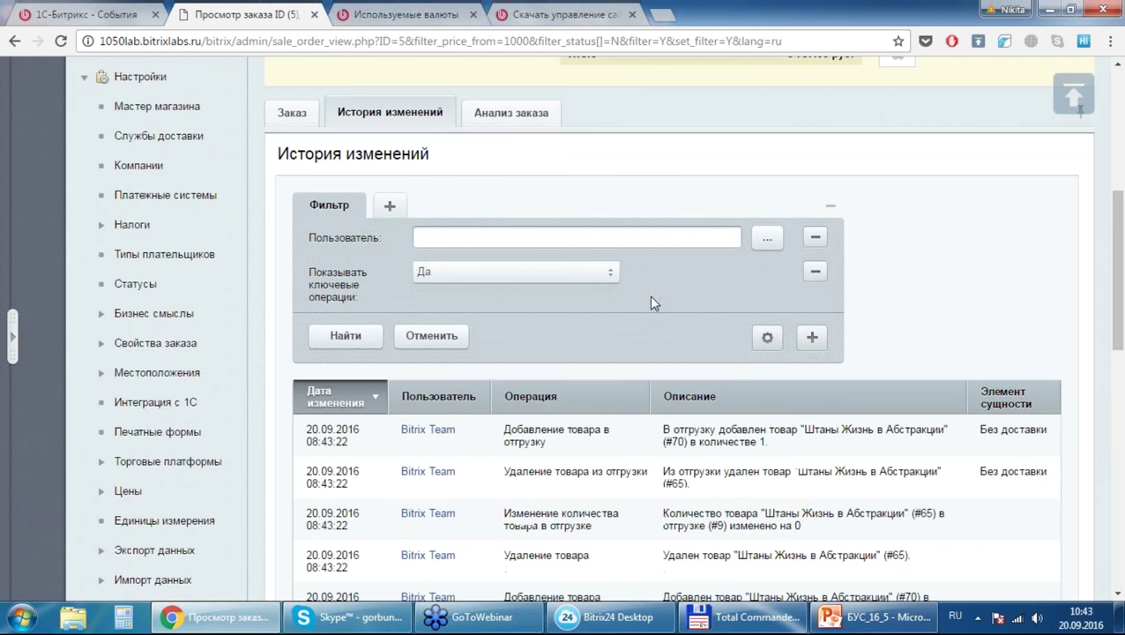
- Look over Анализ заказа and the Печать заказа documents, then return to Список заказов
click(539, 119)
scroll(780, 182, down, 1)
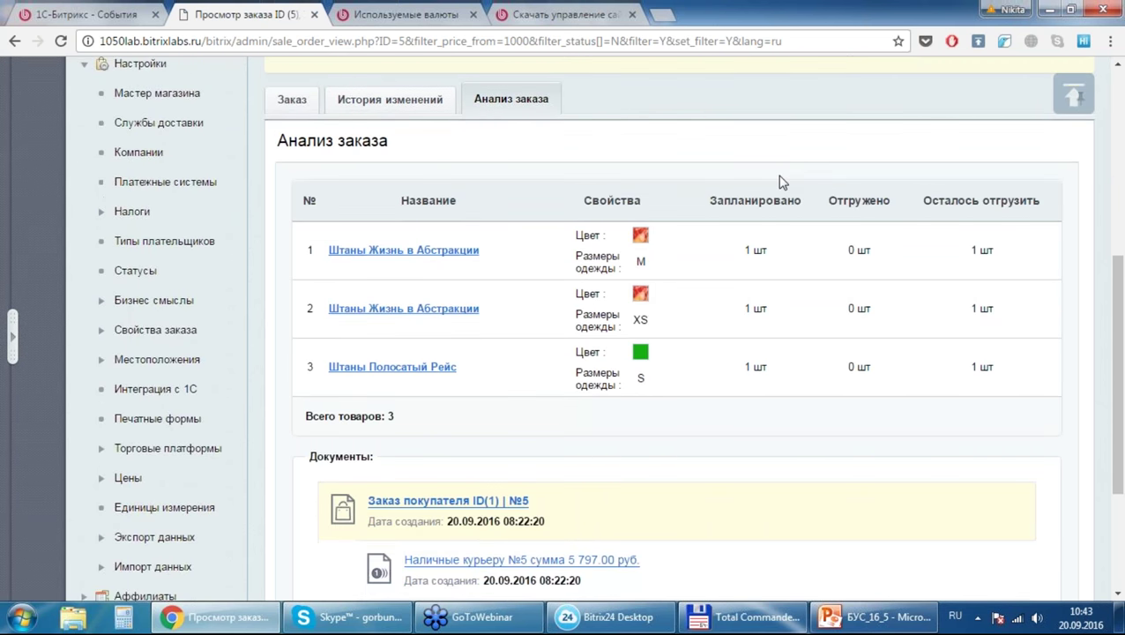
scroll(779, 182, down, 2)
scroll(804, 332, up, 7)
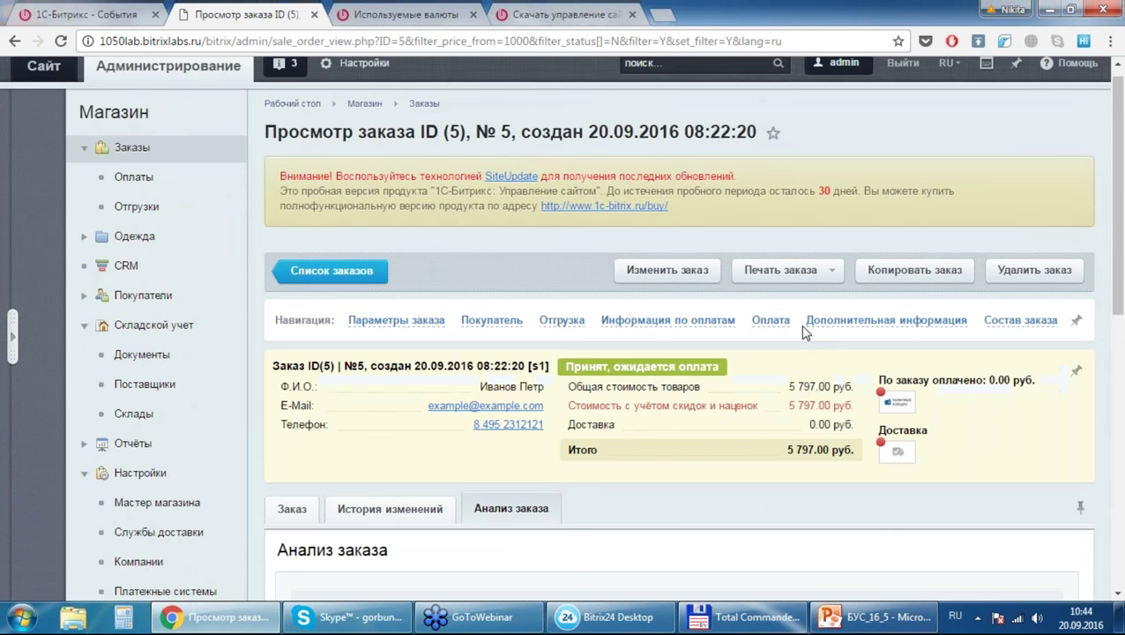
scroll(805, 331, up, 1)
click(783, 286)
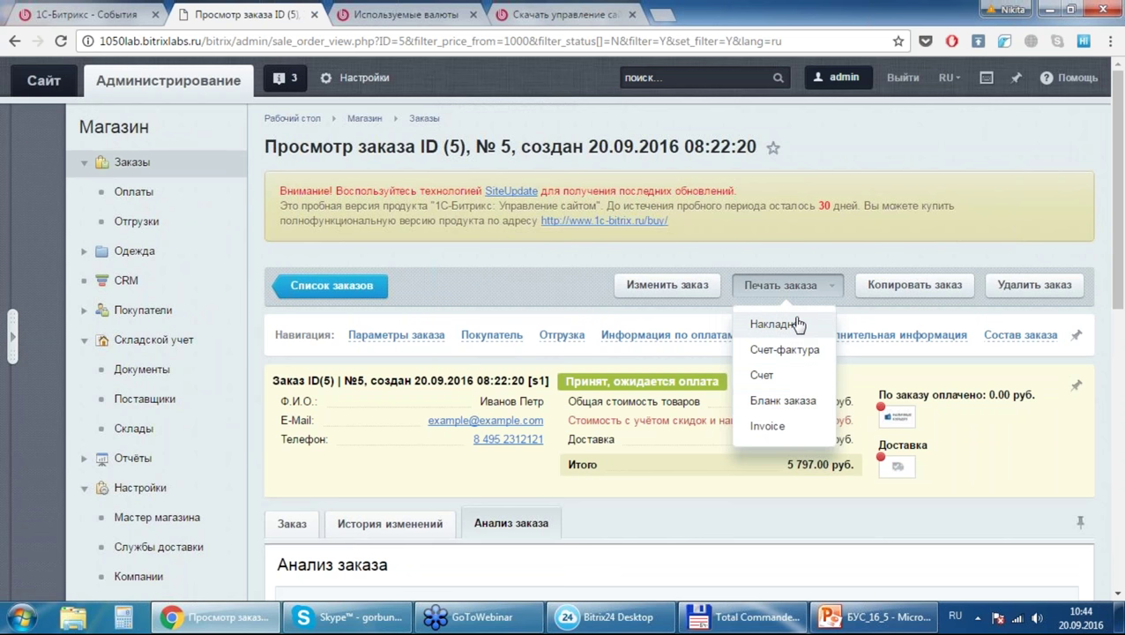
click(302, 292)
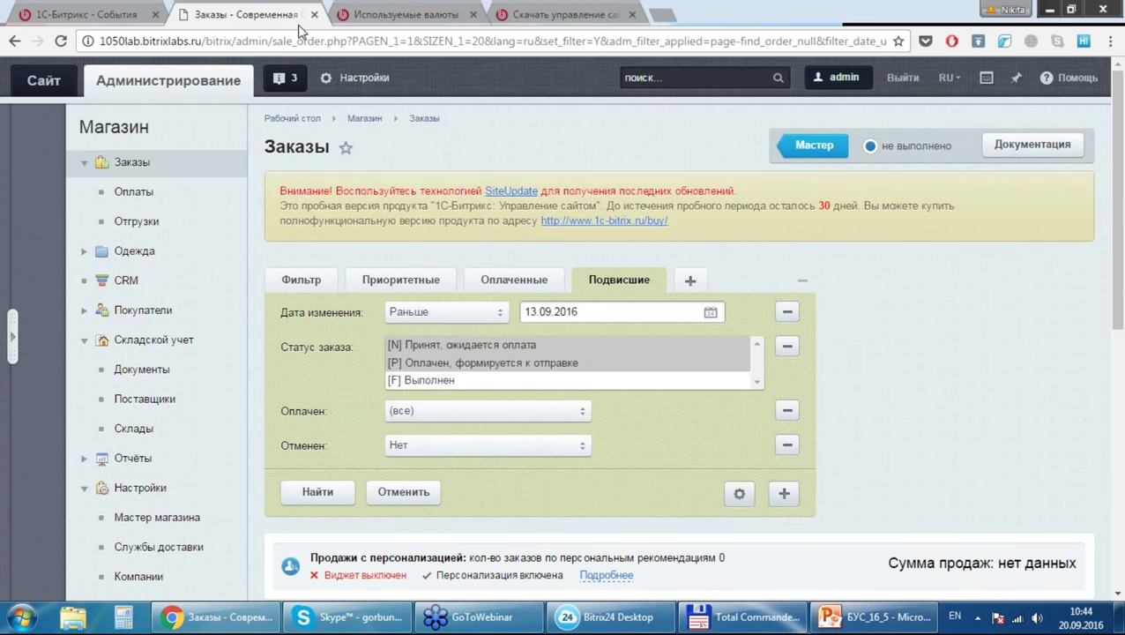
- Open the Маркетплейс link from the 1С-Битрикс events page in a new tab and switch to it
click(16, 331)
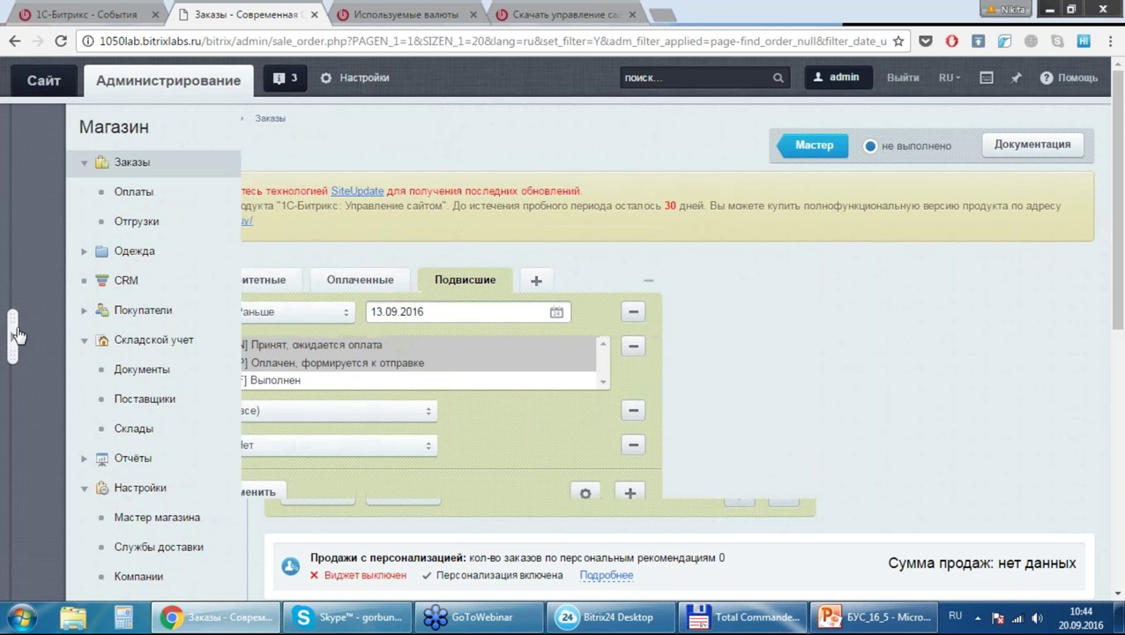
click(131, 11)
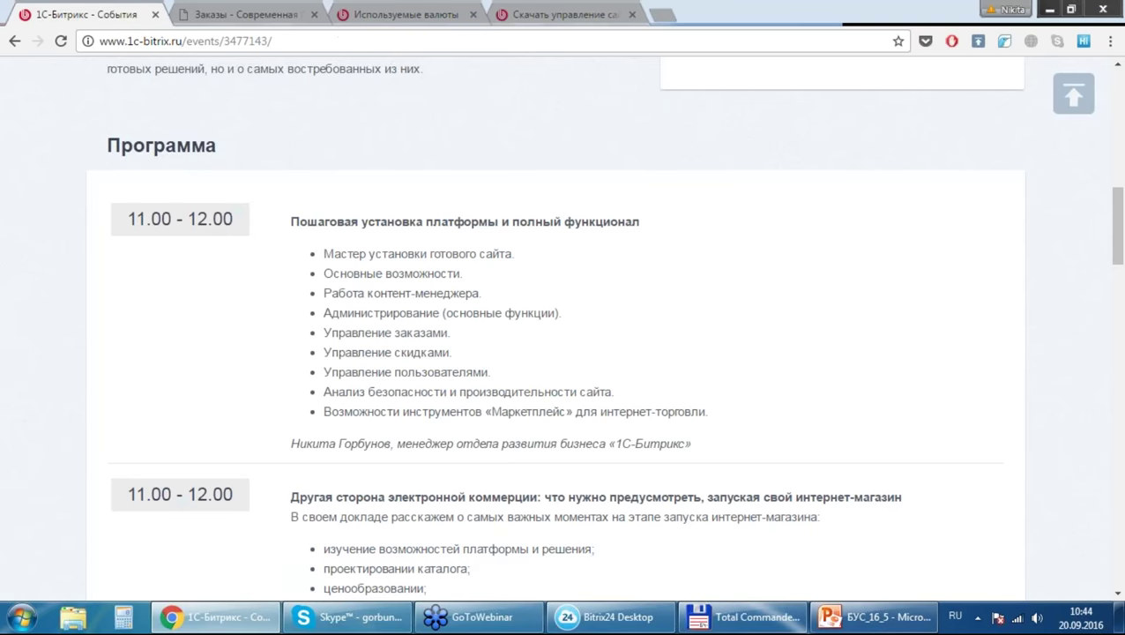
scroll(472, 81, up, 10)
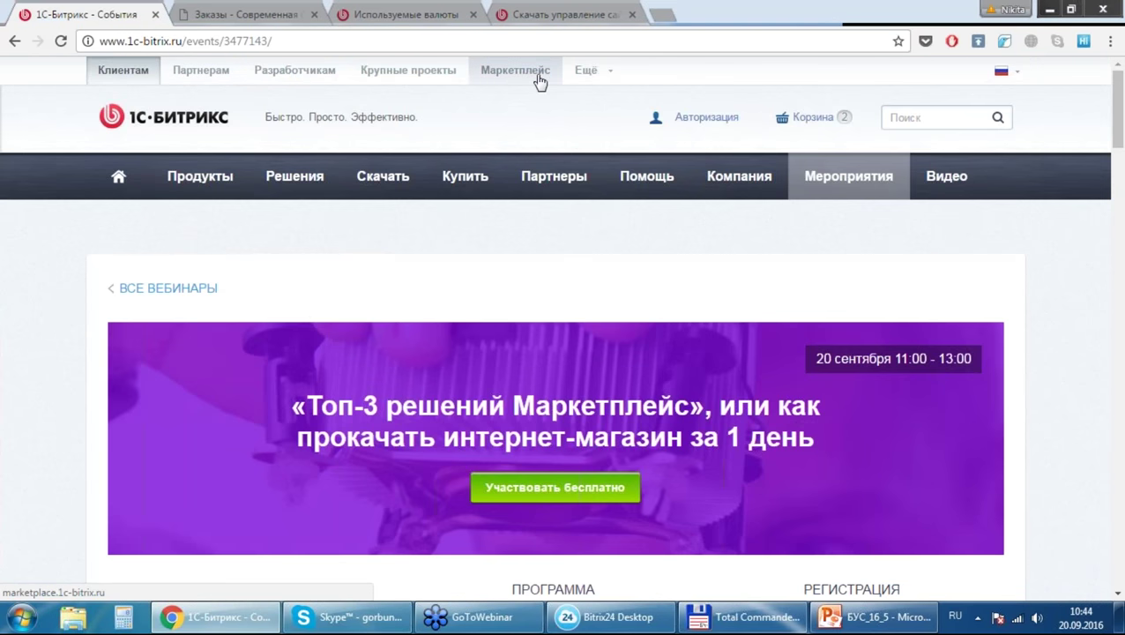
right_click(524, 74)
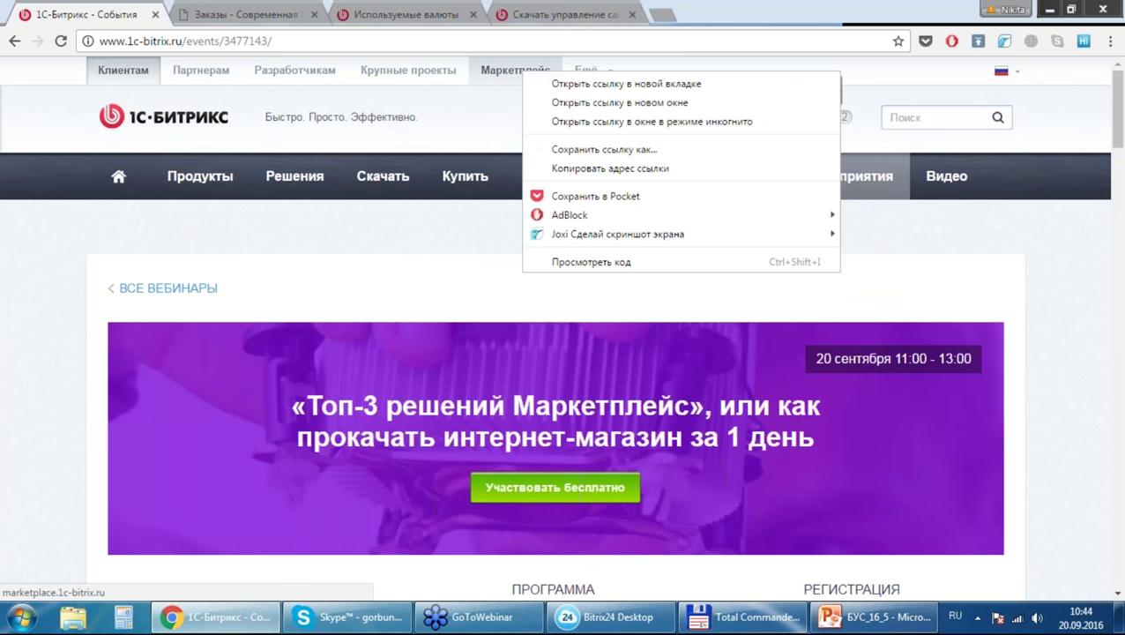
click(564, 85)
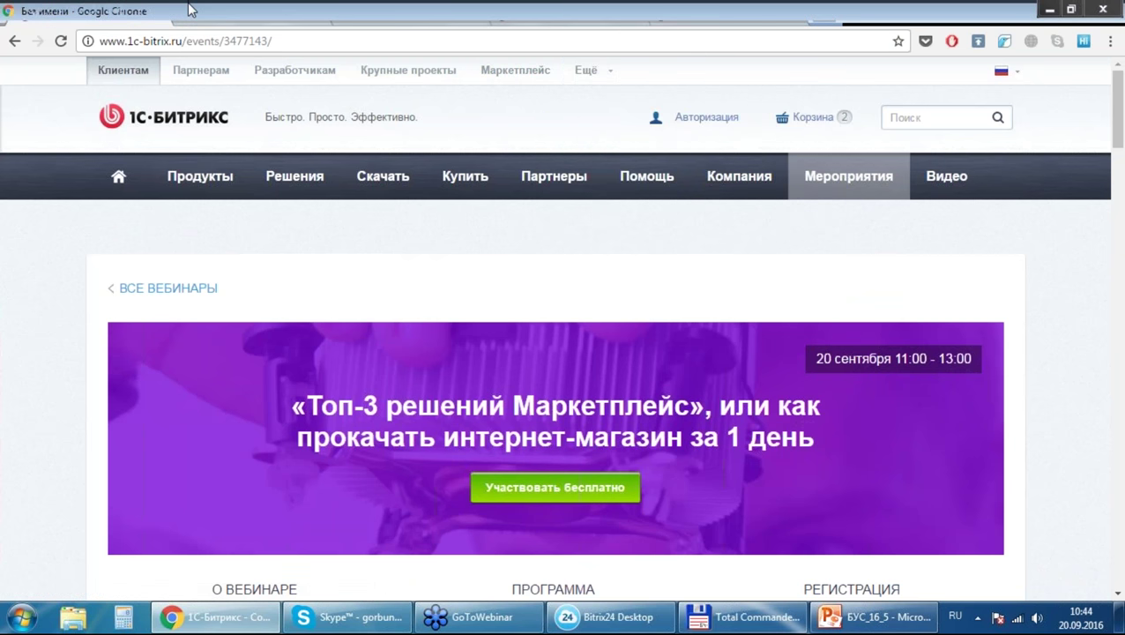
click(190, 11)
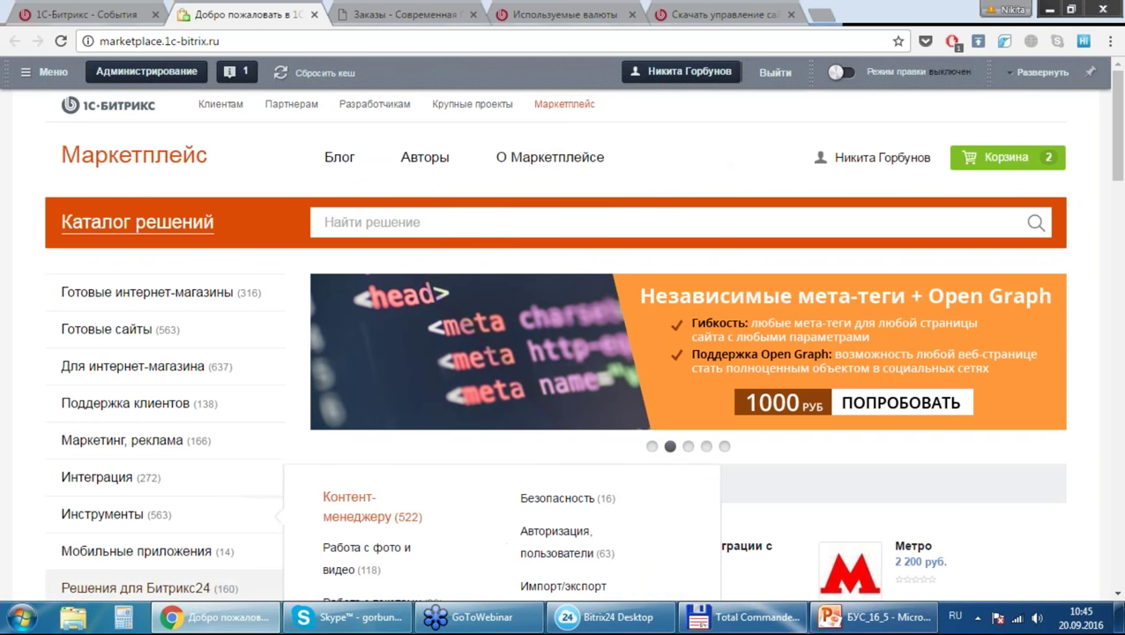
- Show the Marketplace's Купить в 1 клик solutions under Для интернет-магазина
mouse_move(175, 374)
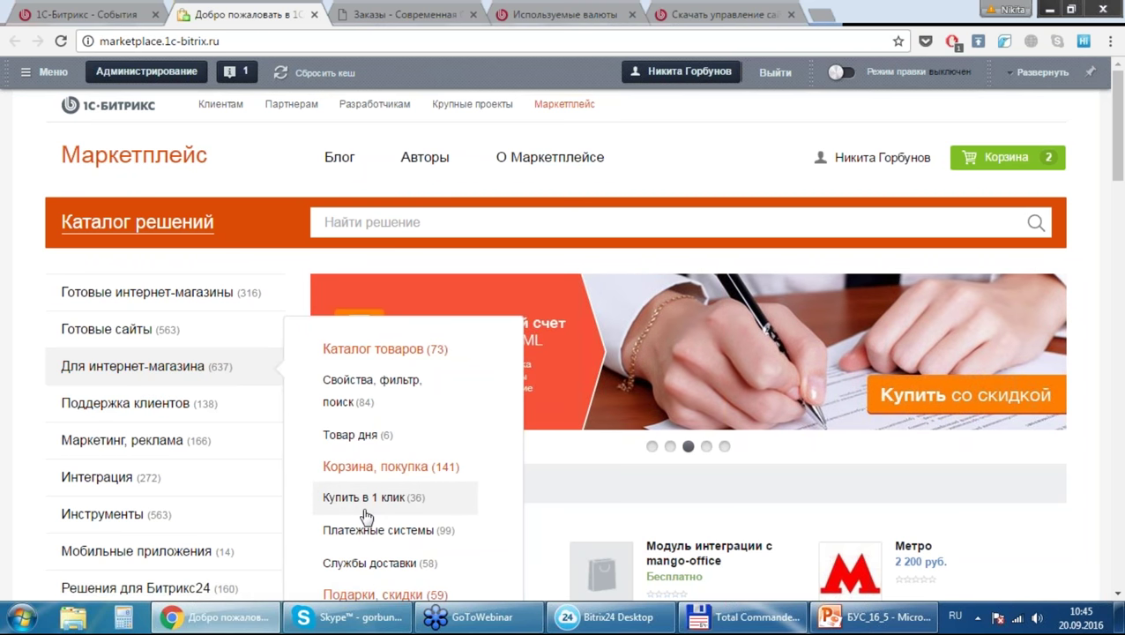
click(372, 501)
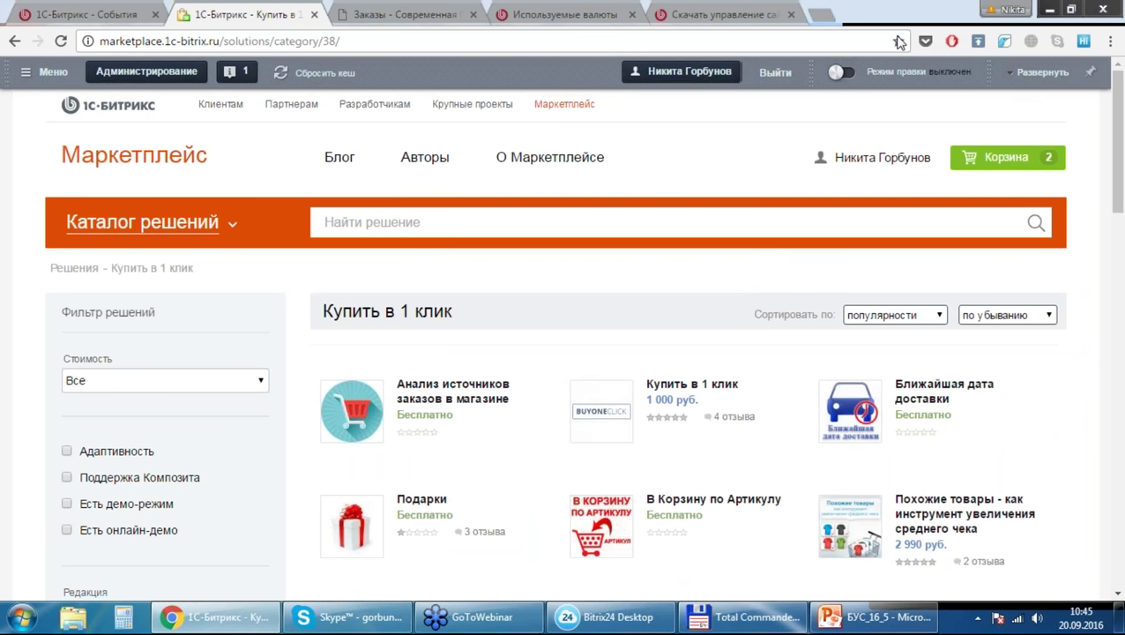
scroll(371, 169, down, 7)
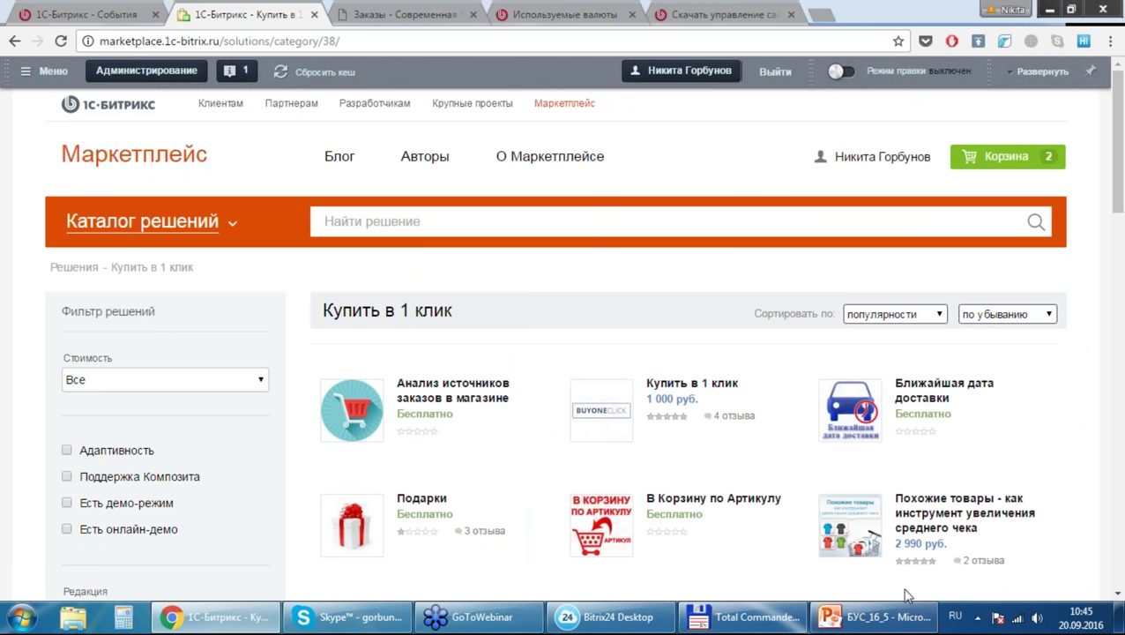
click(476, 623)
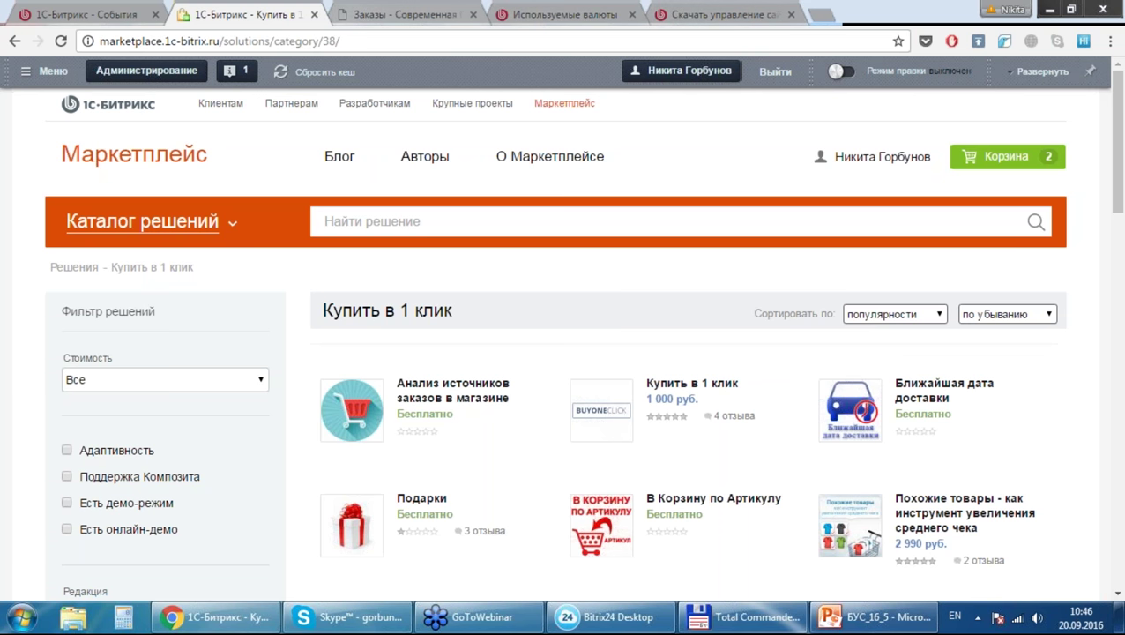
- Go to 1c.1-bitrix.ru, then close the unrelated Sandbox studio tab it opened
click(220, 41)
text(1c)
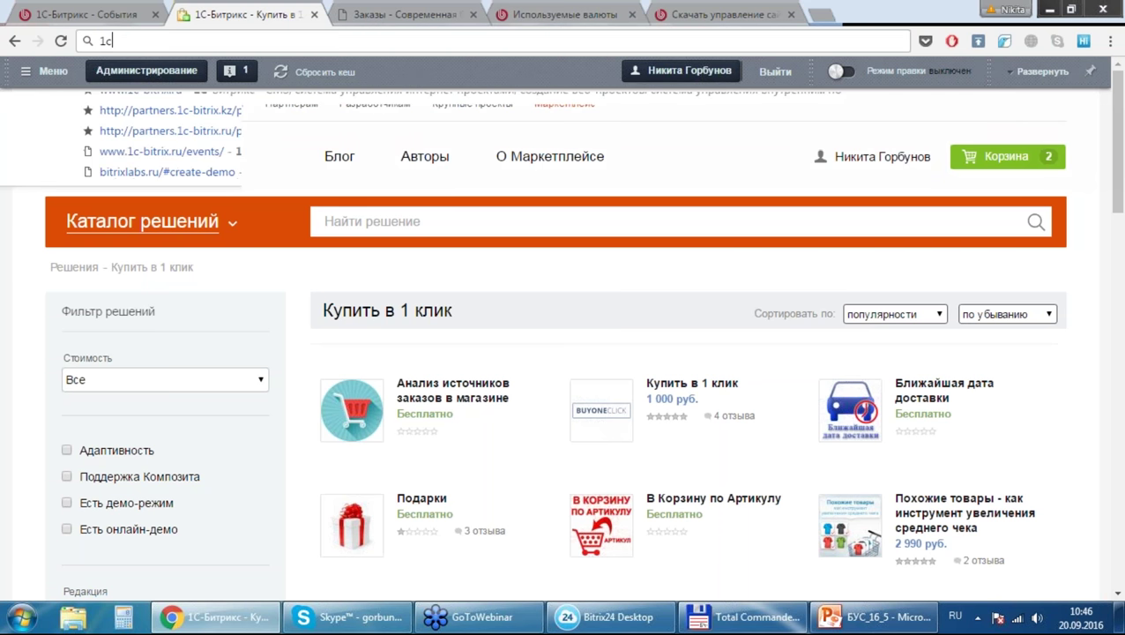
key(shift+alt)
text(.1)
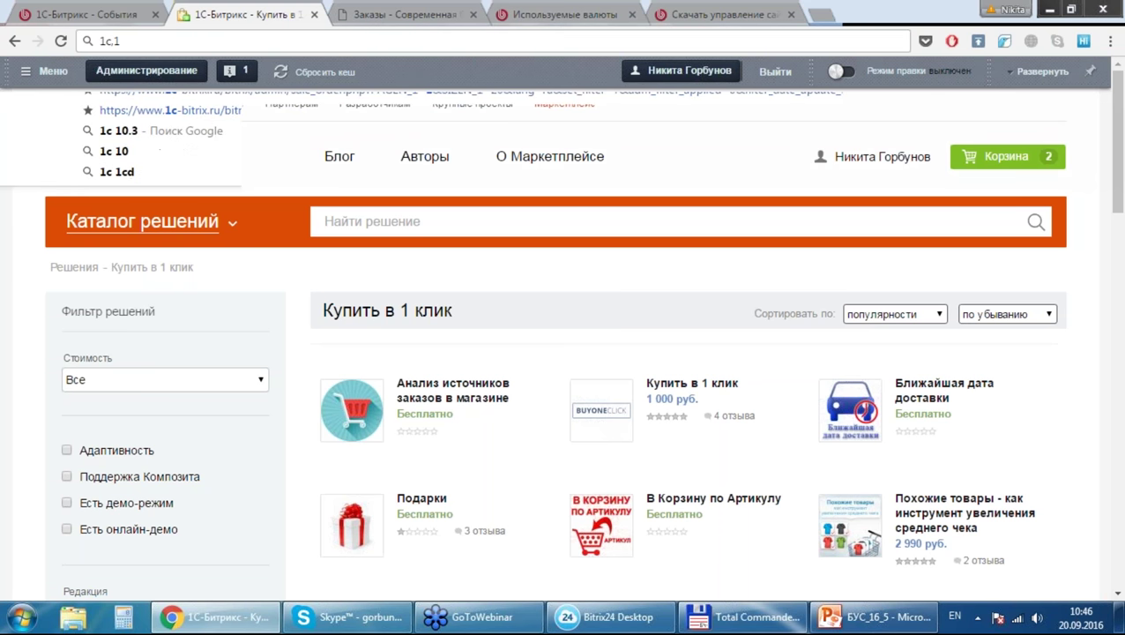
key(BackSpace)
key(BackSpace)
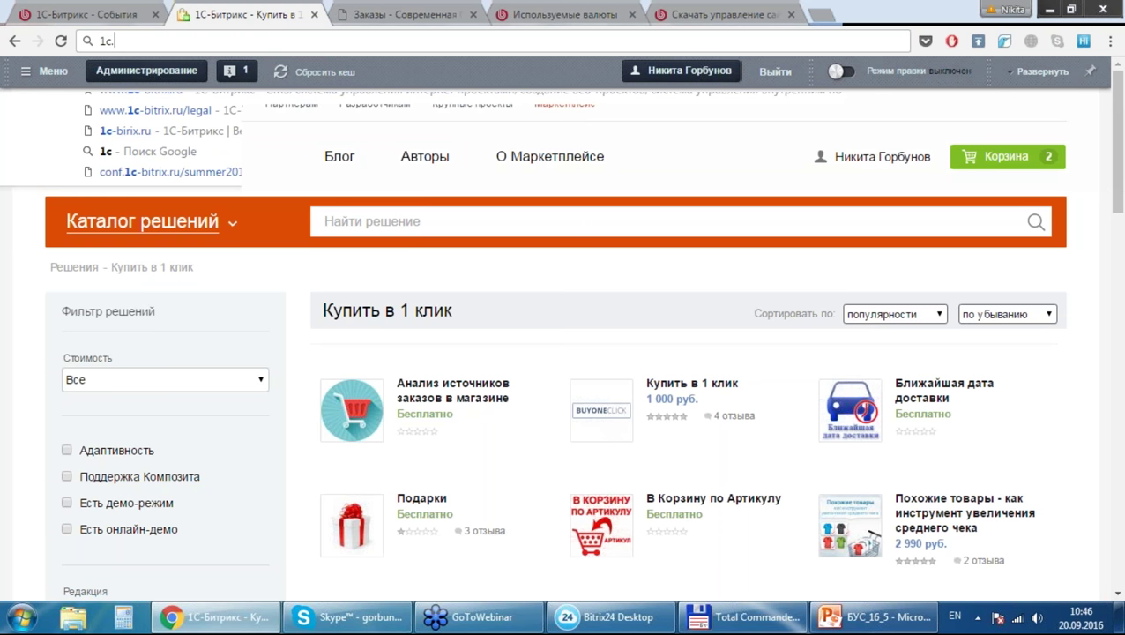
text(.)
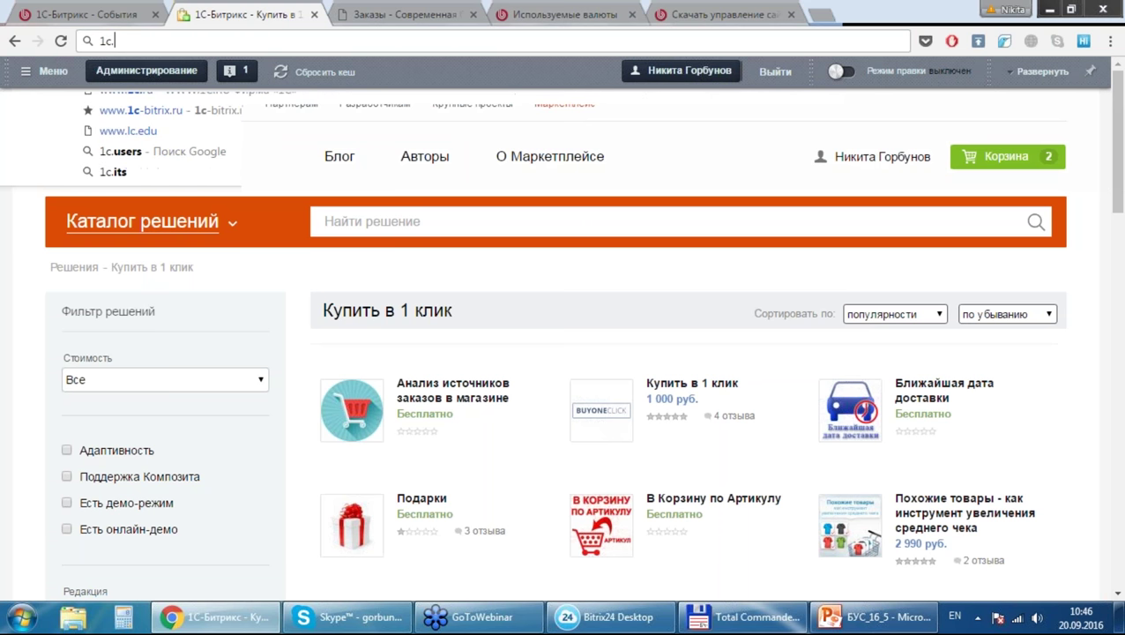
click(1052, 280)
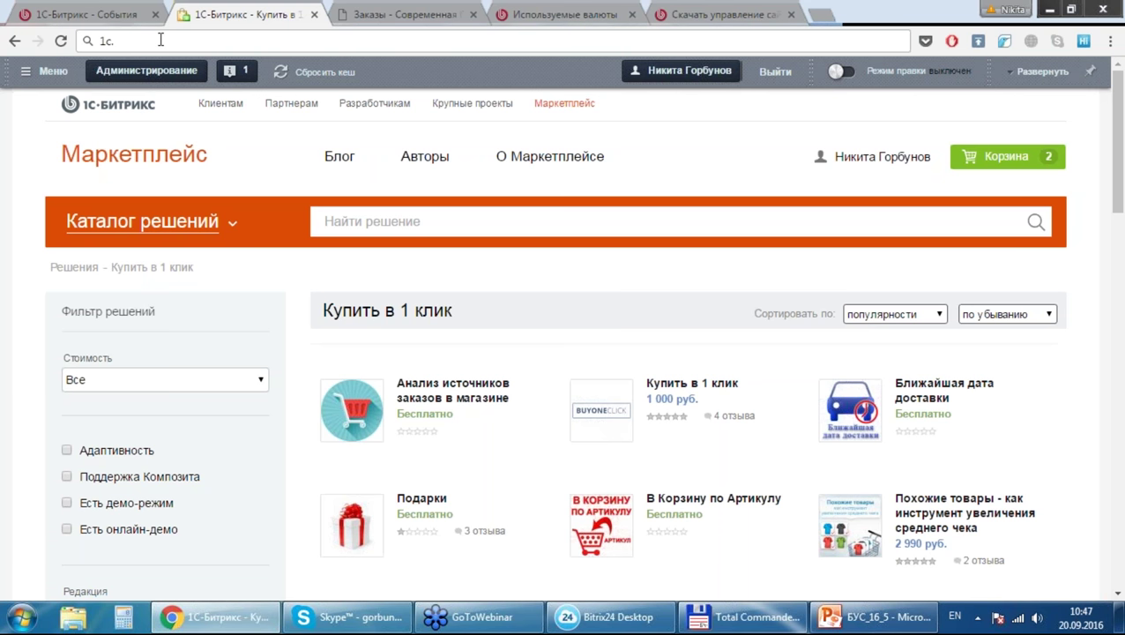
text(1)
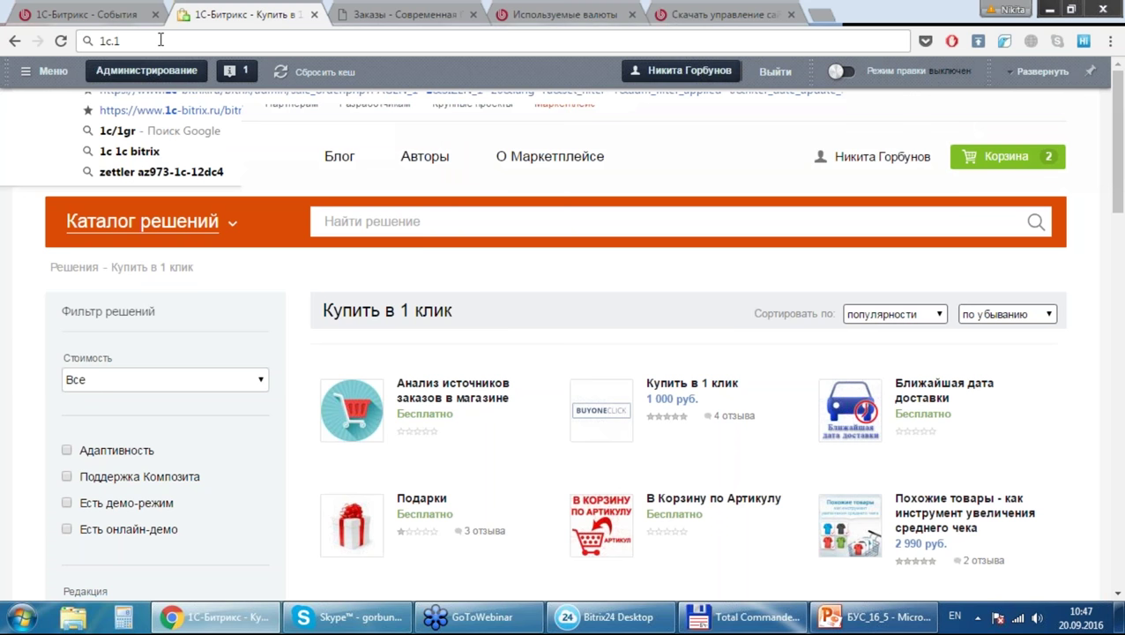
text(-b)
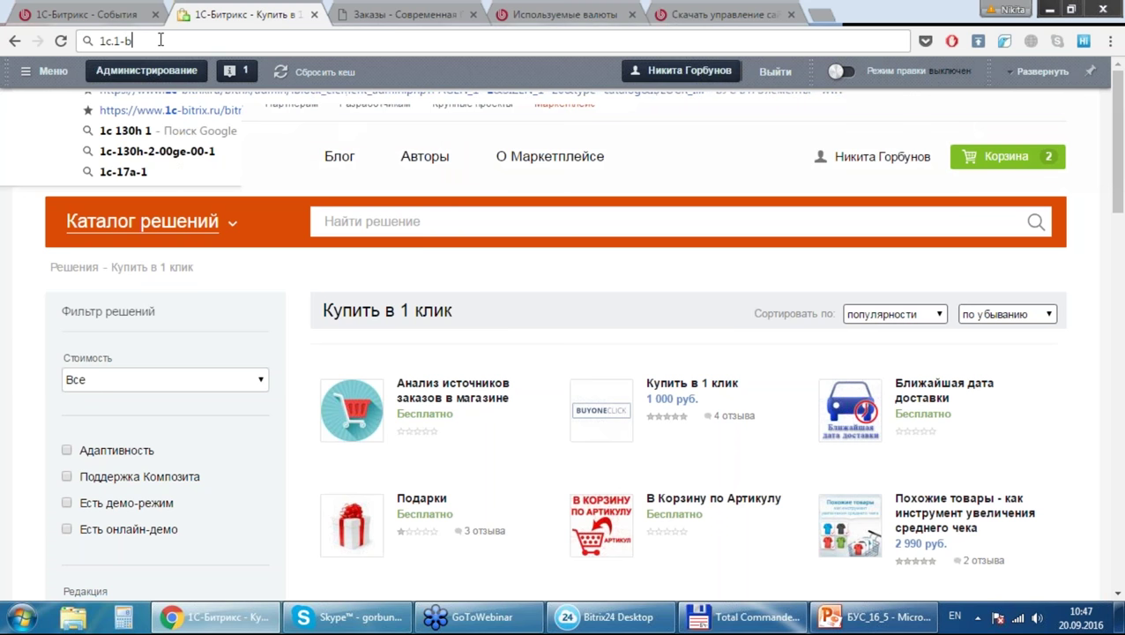
text(itrix.)
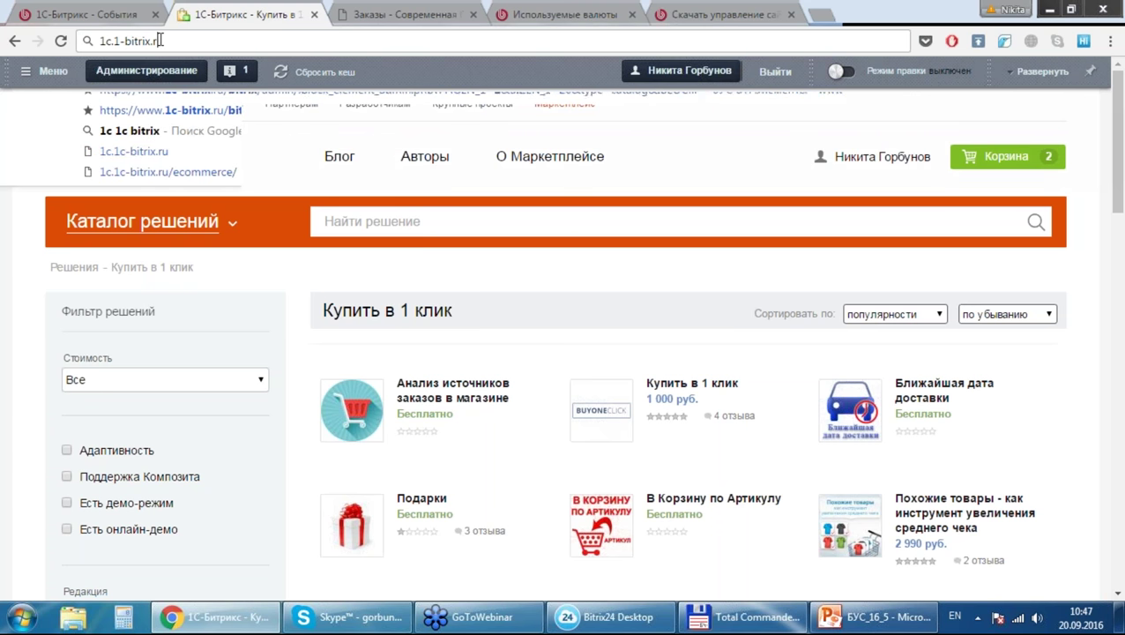
text(ru)
key(Return)
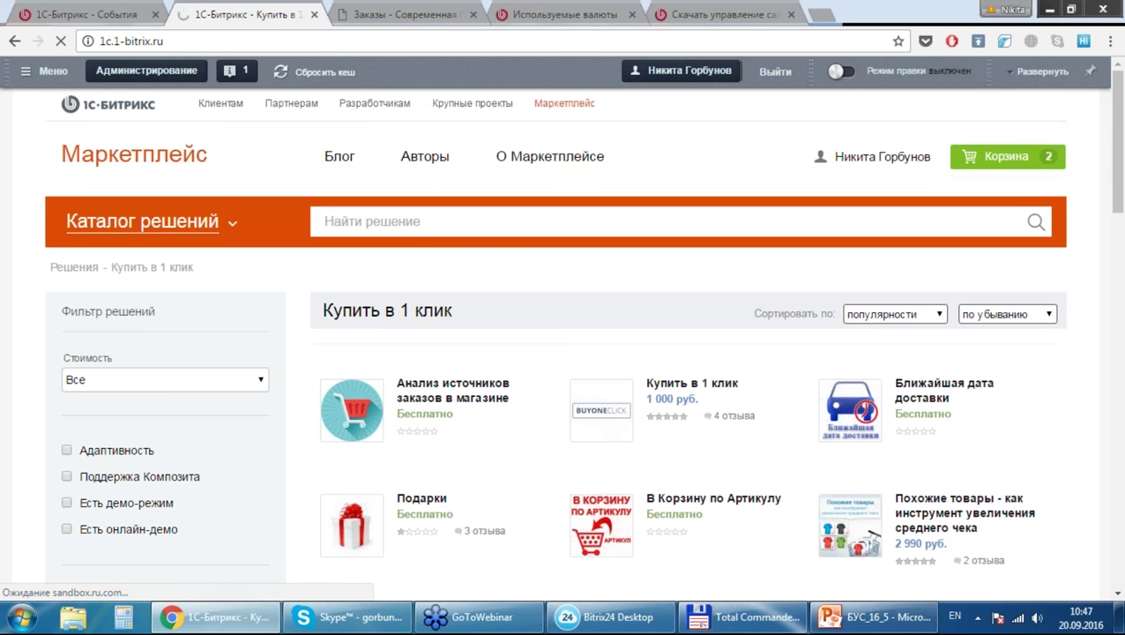
mouse_move(873, 156)
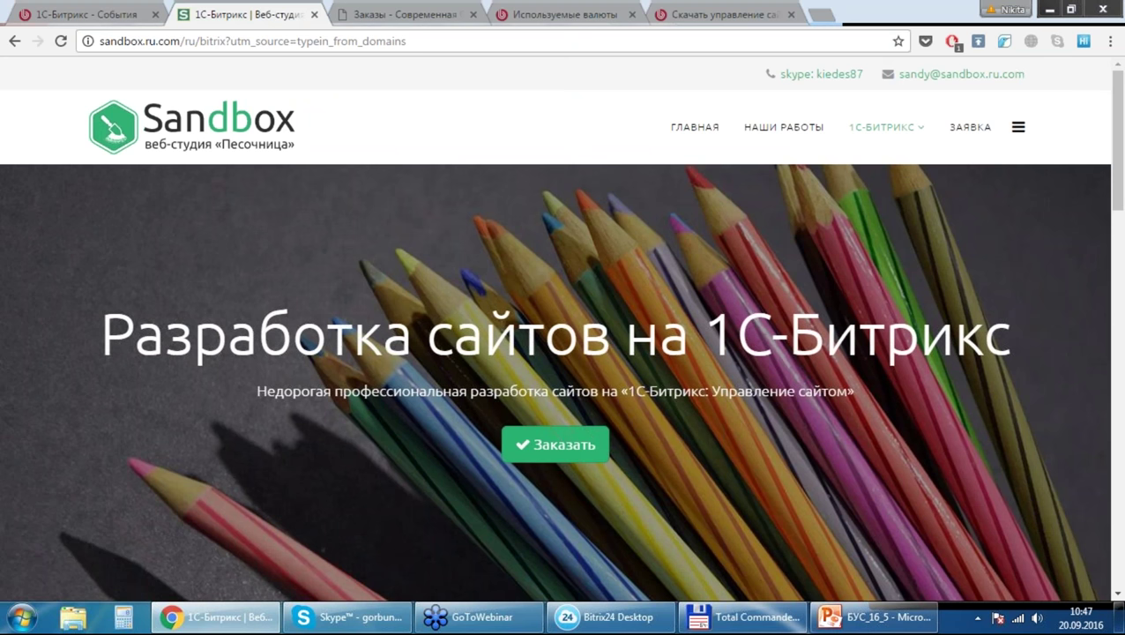
click(314, 15)
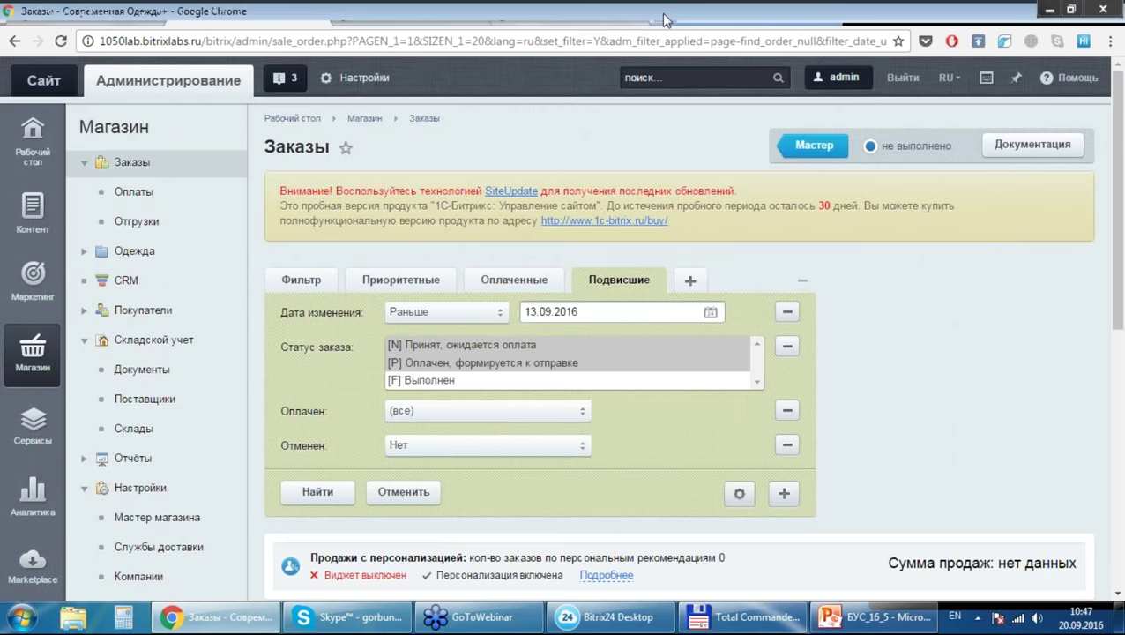
- Open 1c-bitrix.ru in a new browser tab
key(ctrl+t)
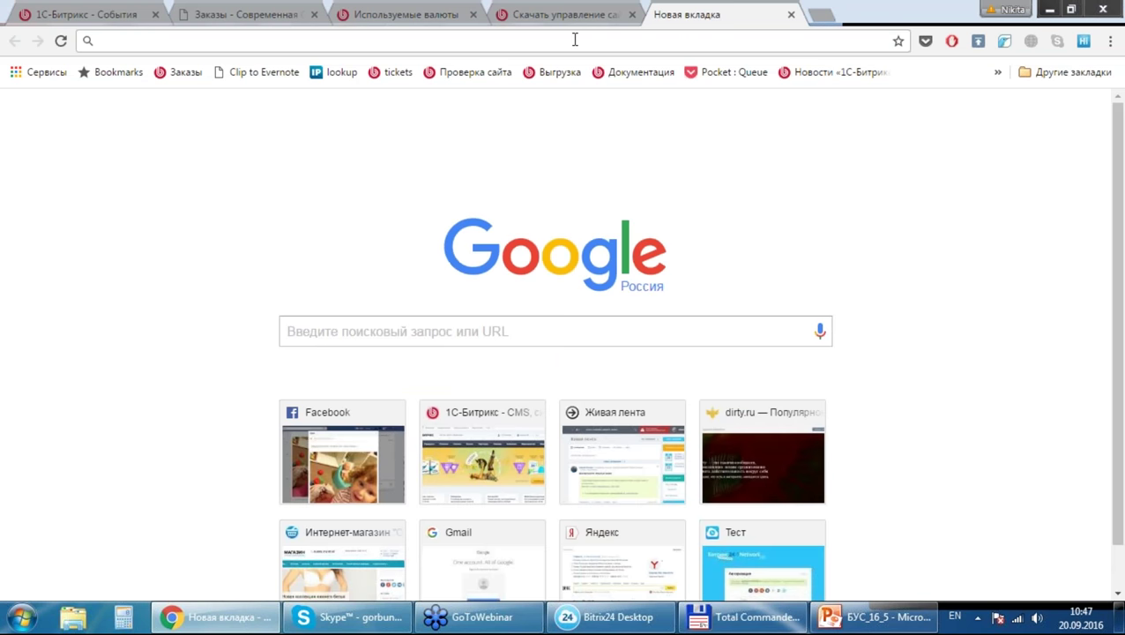
text(1c-bitrix.ru)
key(Return)
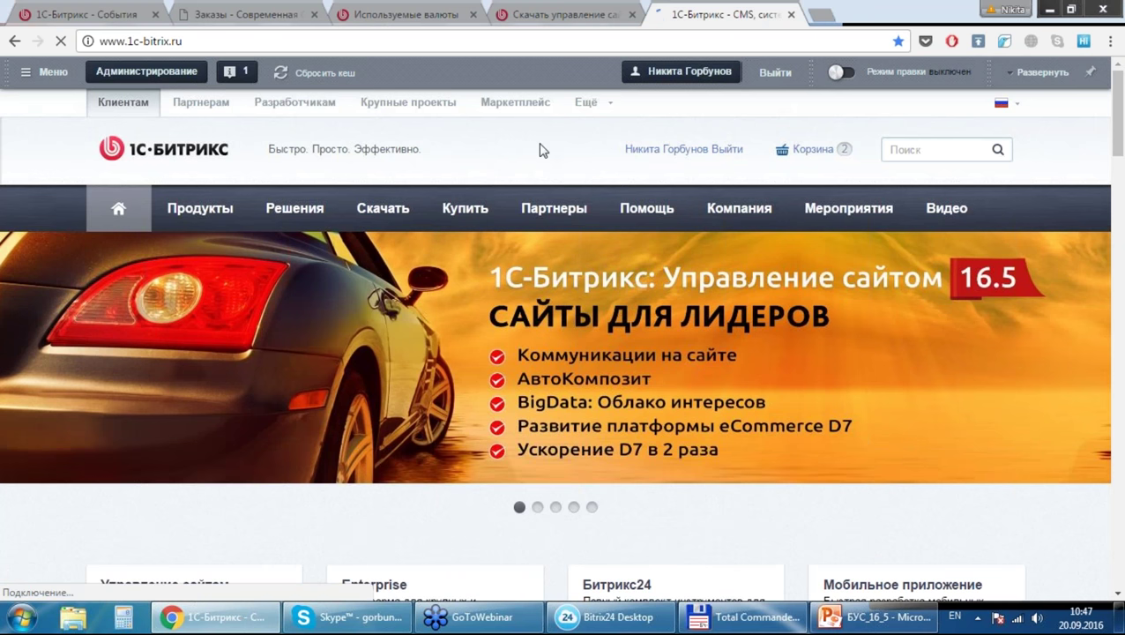
- Open Ещё > Интеграция с 1С in its own tab, then return to the admin Заказы tab
click(584, 101)
click(487, 223)
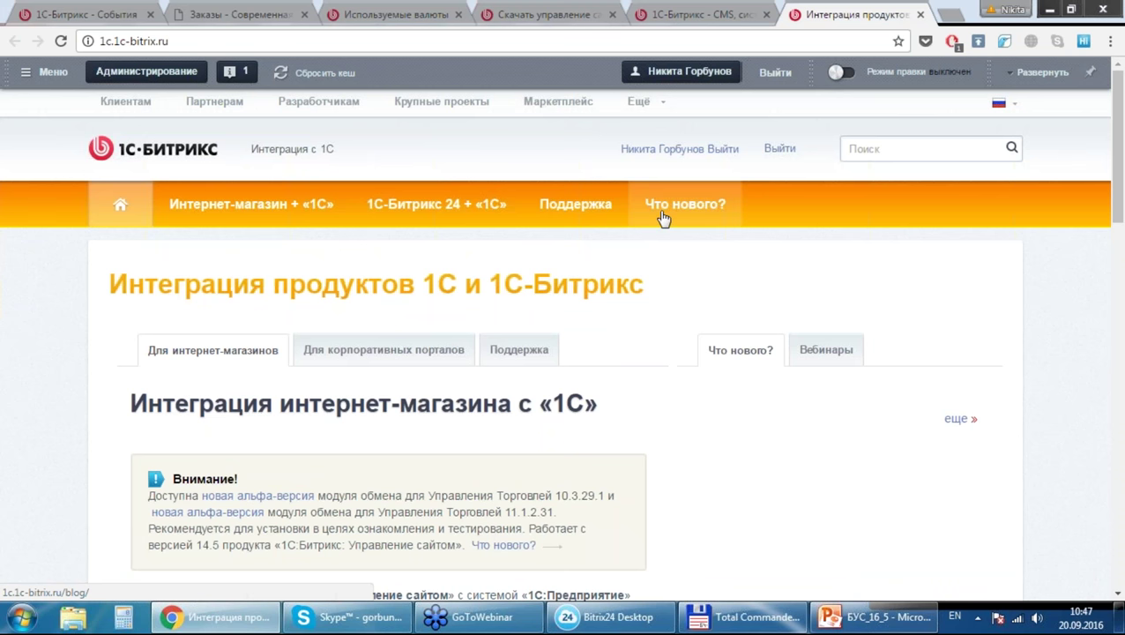
mouse_move(584, 206)
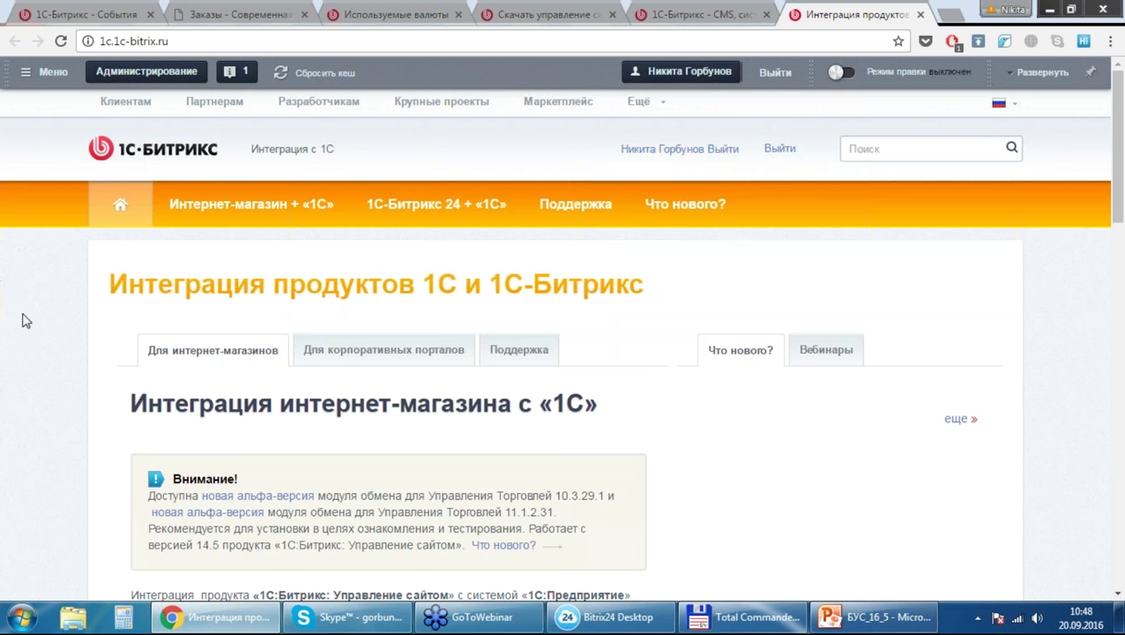
click(220, 14)
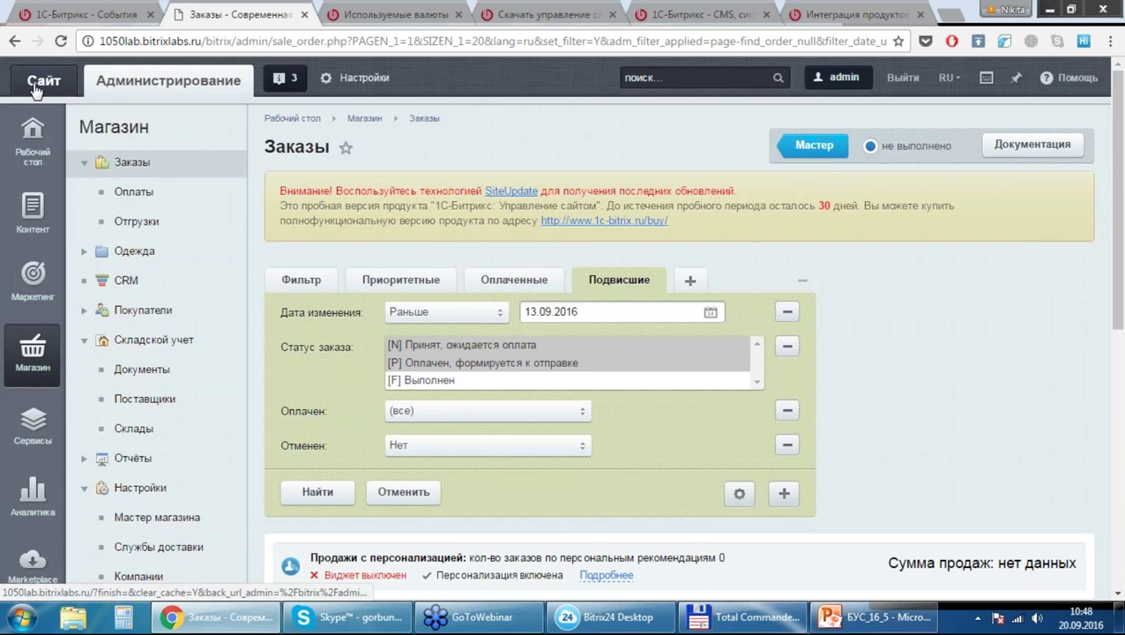
- Open the public store site from the Сайт link in a new tab
right_click(37, 82)
click(74, 93)
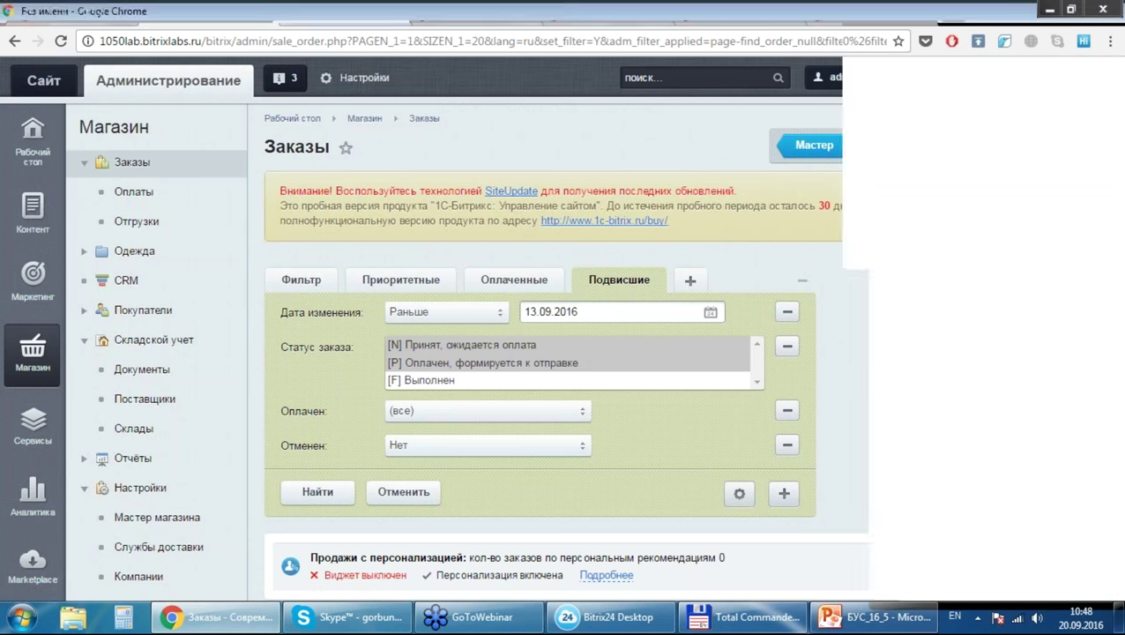
click(340, 14)
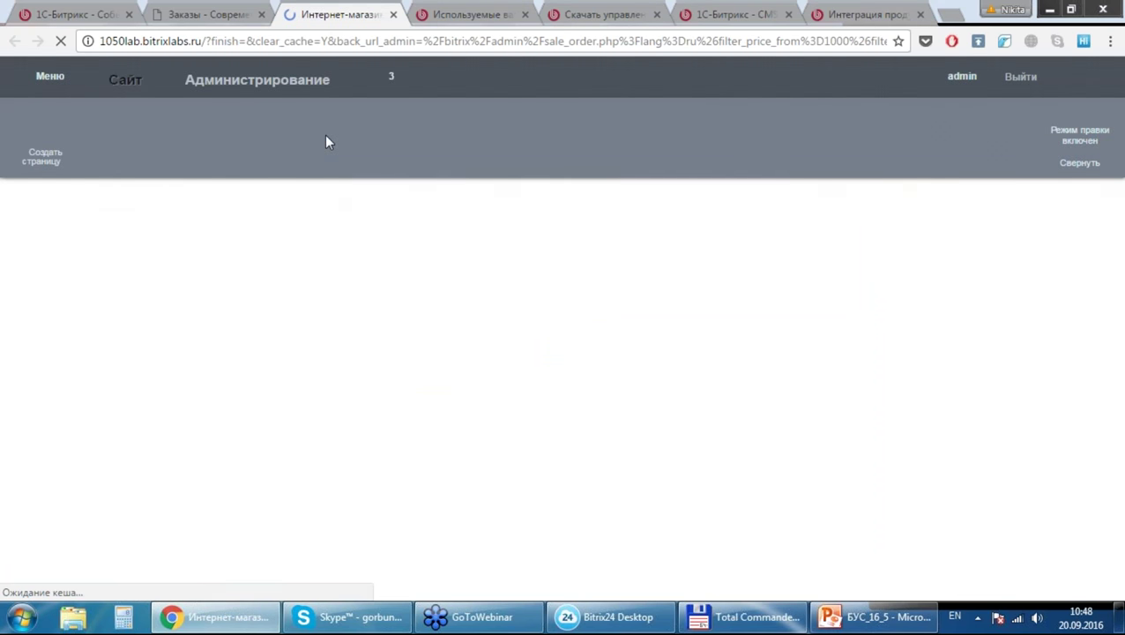
- Go to the footer's Доставка page and bring it up in the page editor
scroll(555, 408, down, 9)
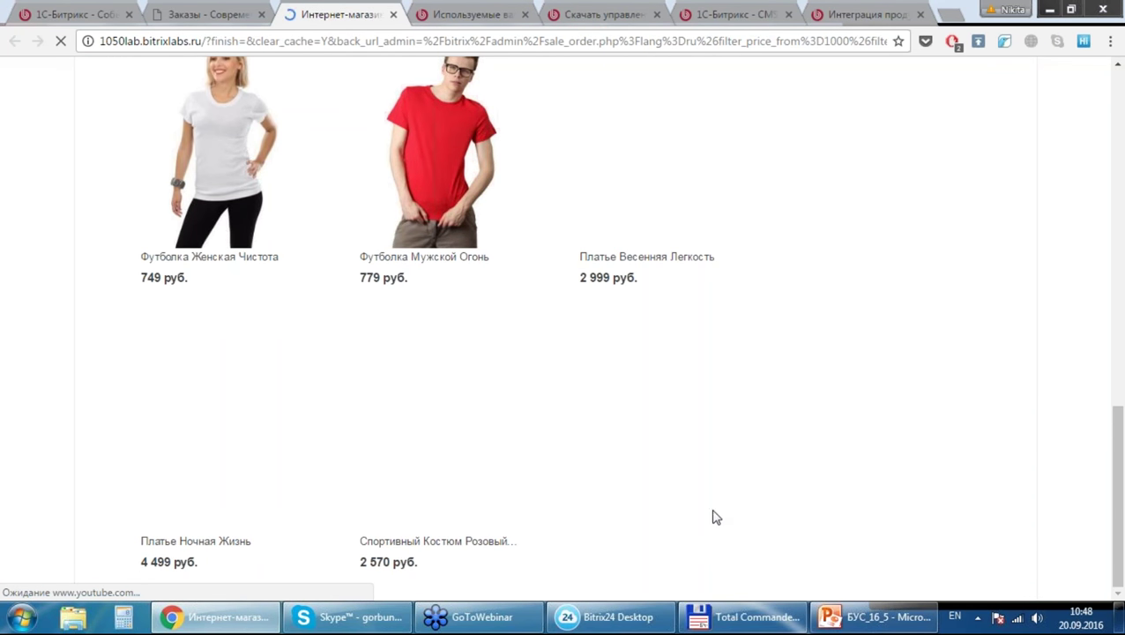
scroll(40, 383, up, 4)
scroll(45, 382, down, 4)
scroll(52, 371, up, 5)
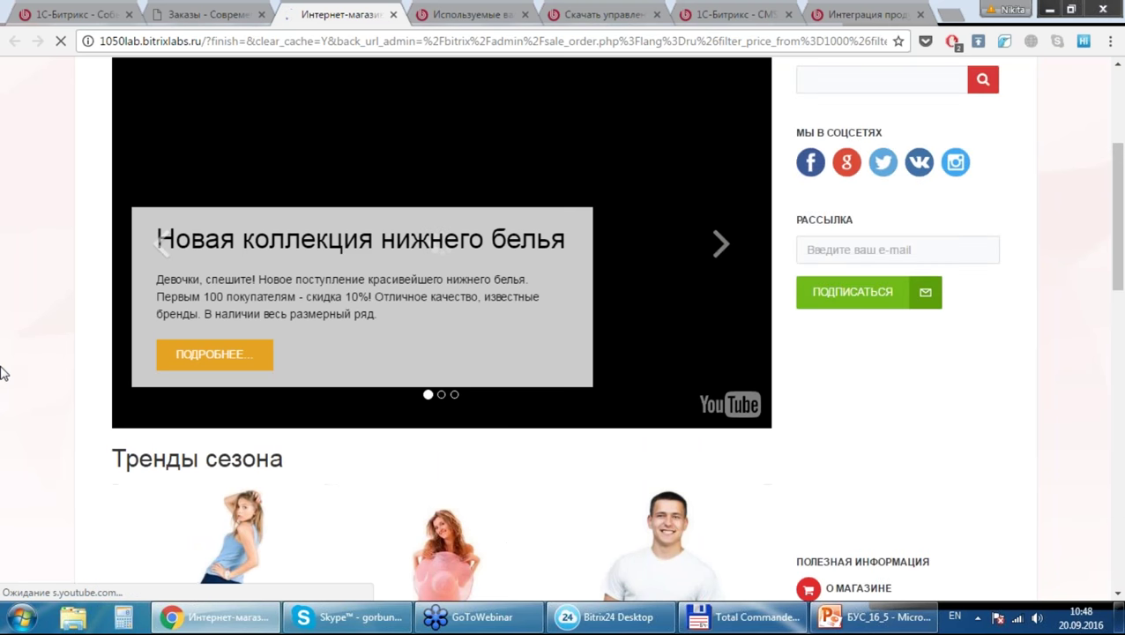
scroll(3, 373, down, 15)
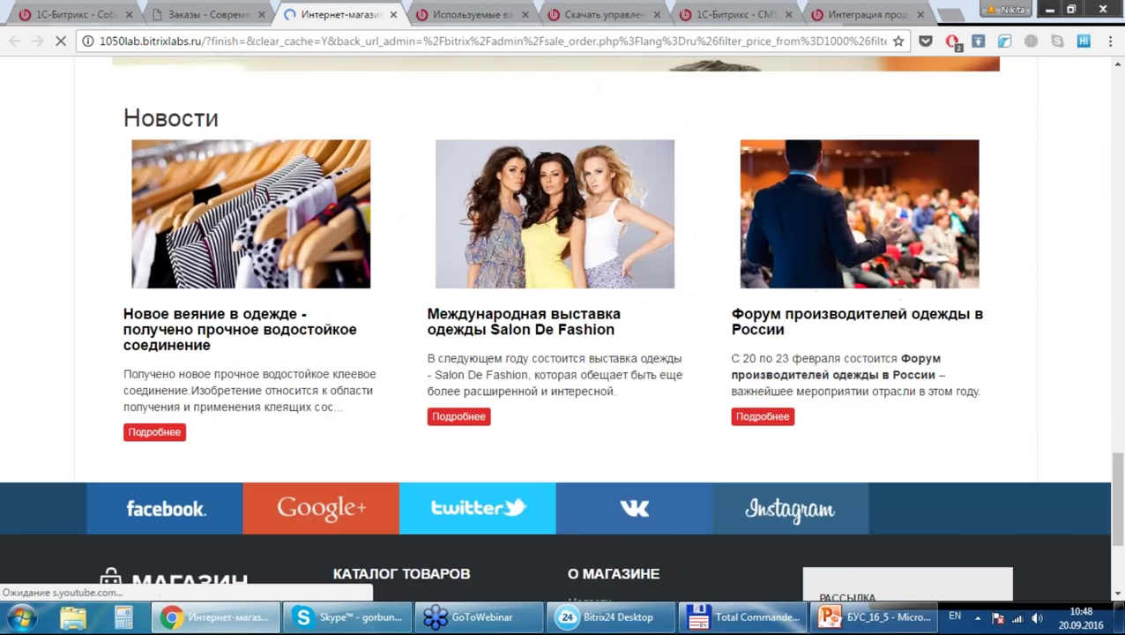
scroll(344, 365, down, 2)
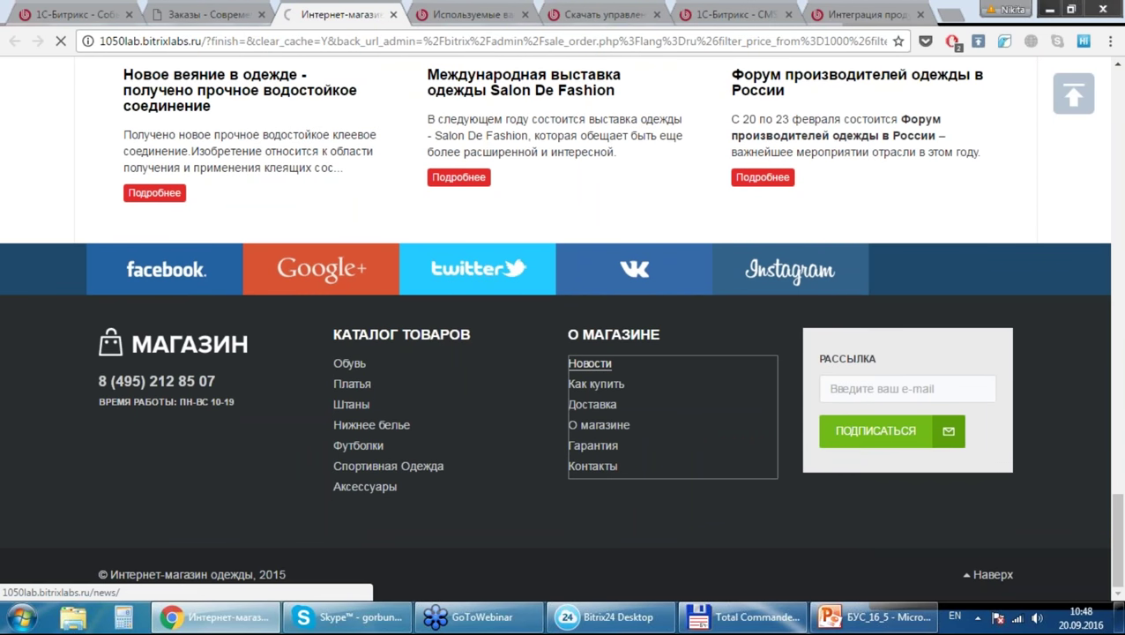
click(594, 407)
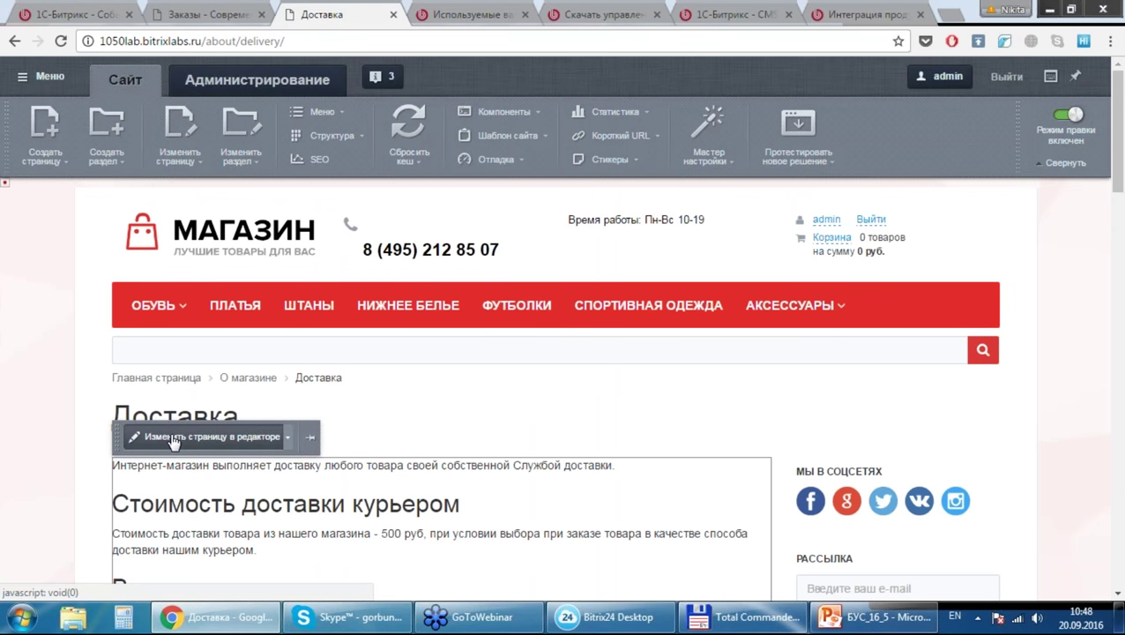
click(172, 436)
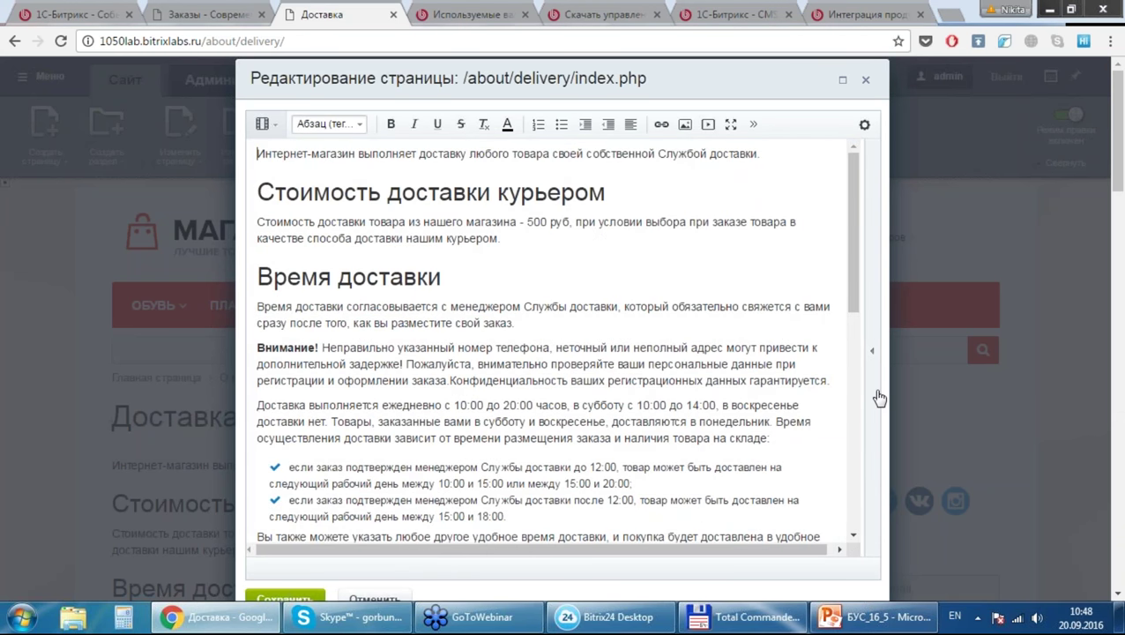
- Show the Компоненты panel beside the Delivery text, put the cursor in the courier cost heading, and toggle the » toolbar
click(879, 398)
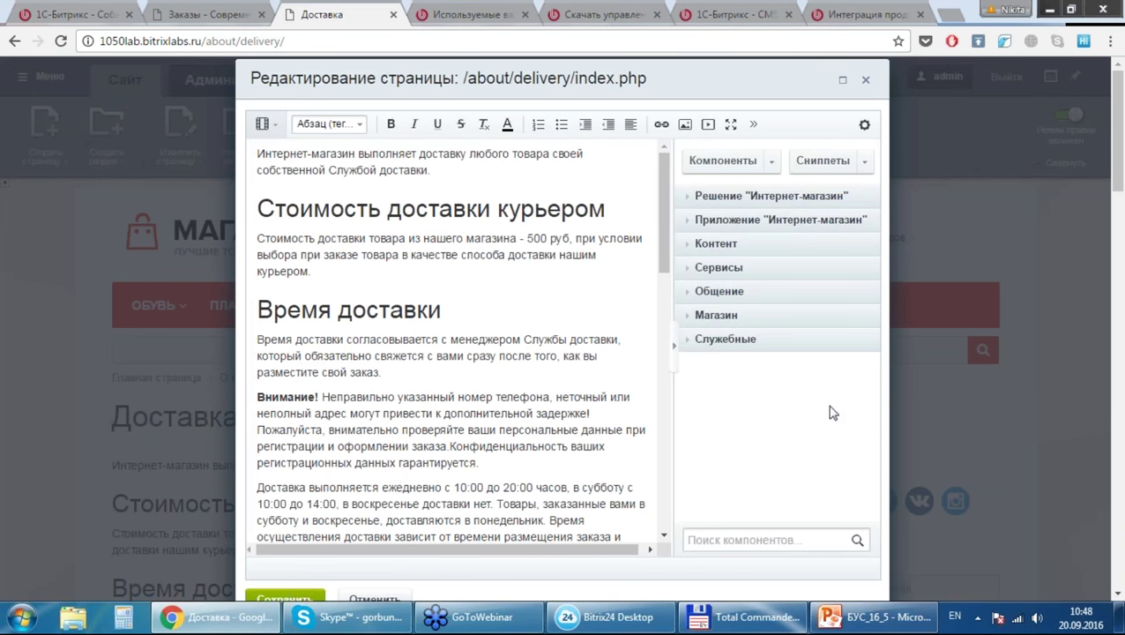
click(293, 190)
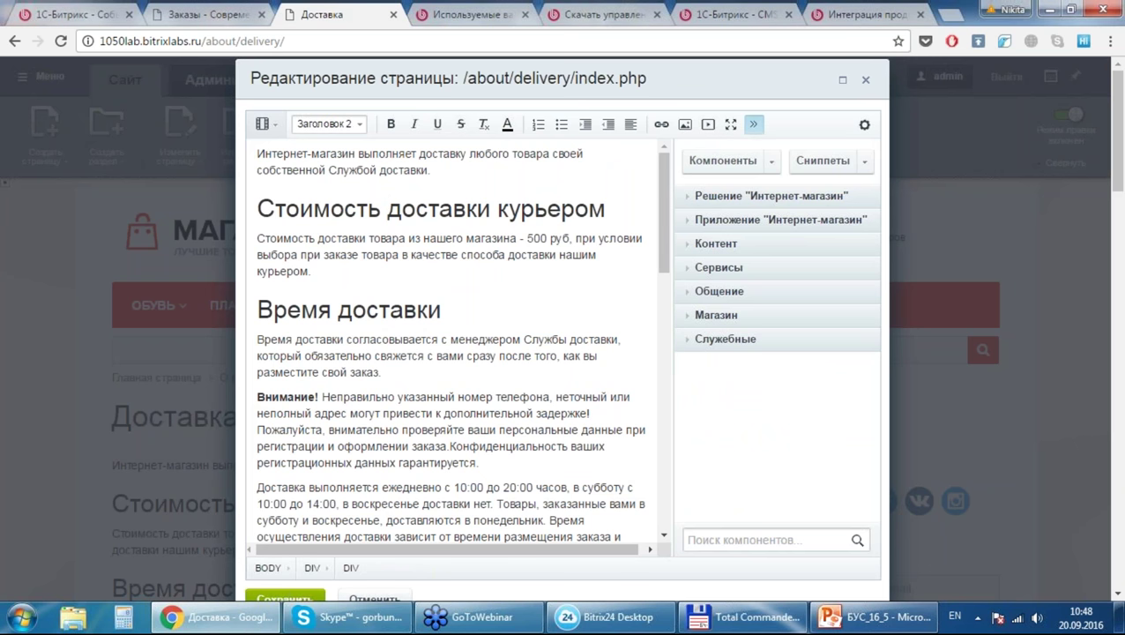
click(753, 124)
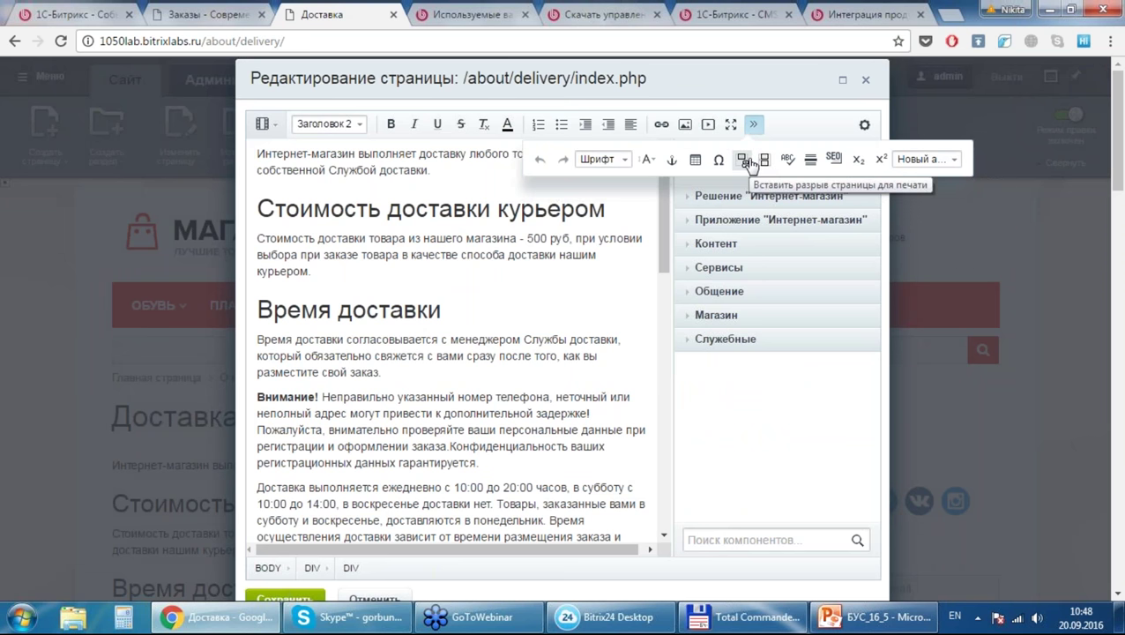
click(609, 300)
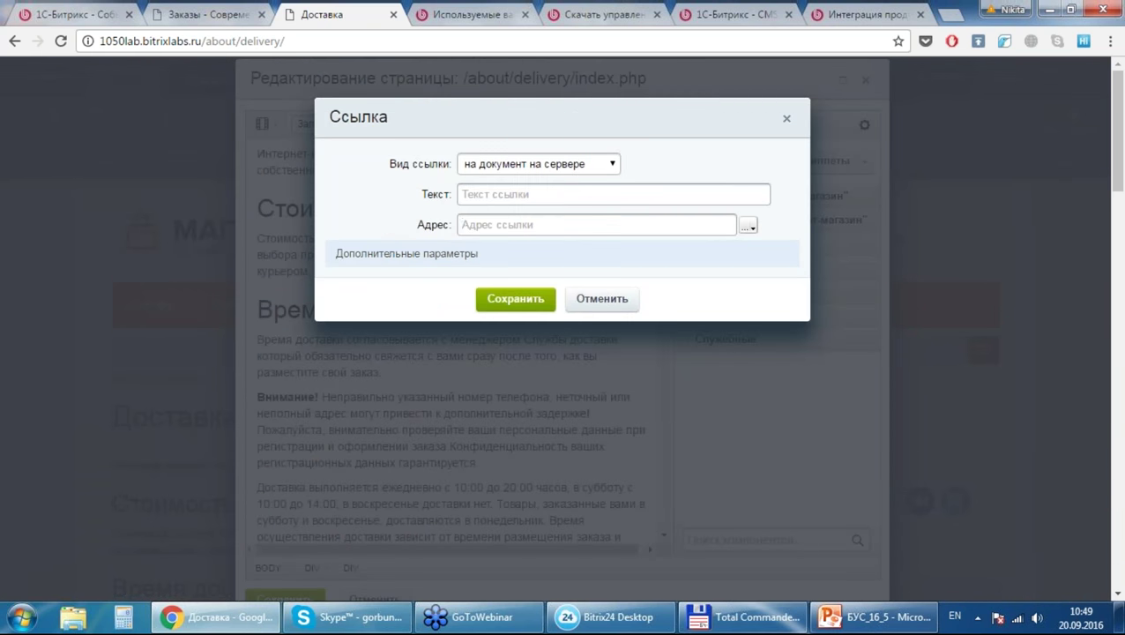
- In the Ссылка dialog, keep the server-document link type and browse server files without choosing one
click(548, 170)
click(549, 179)
click(748, 226)
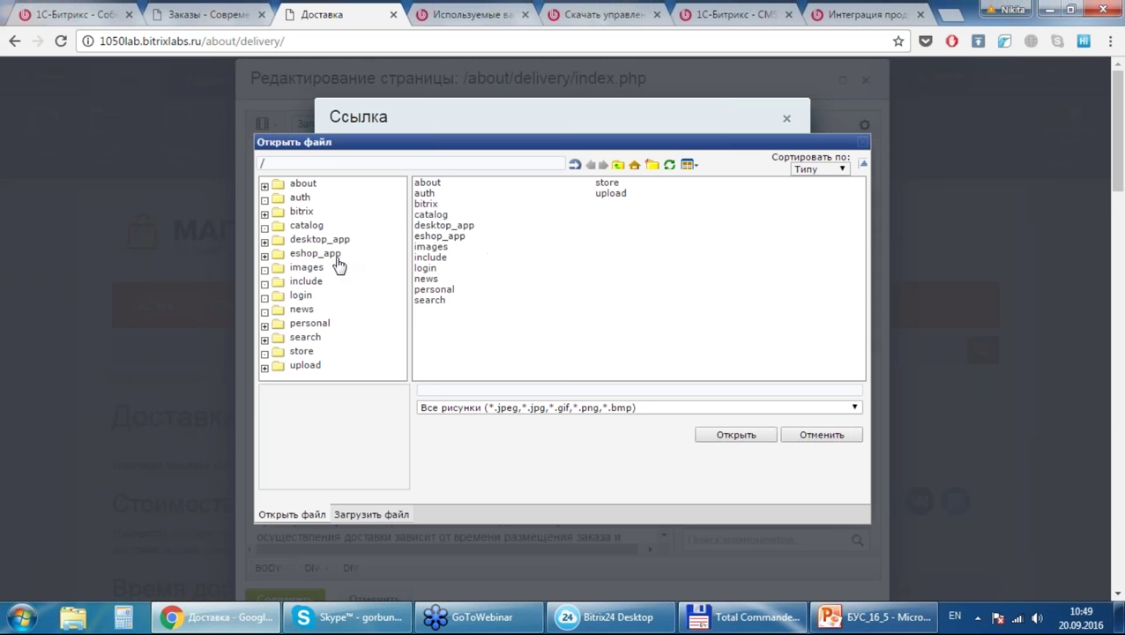
click(864, 143)
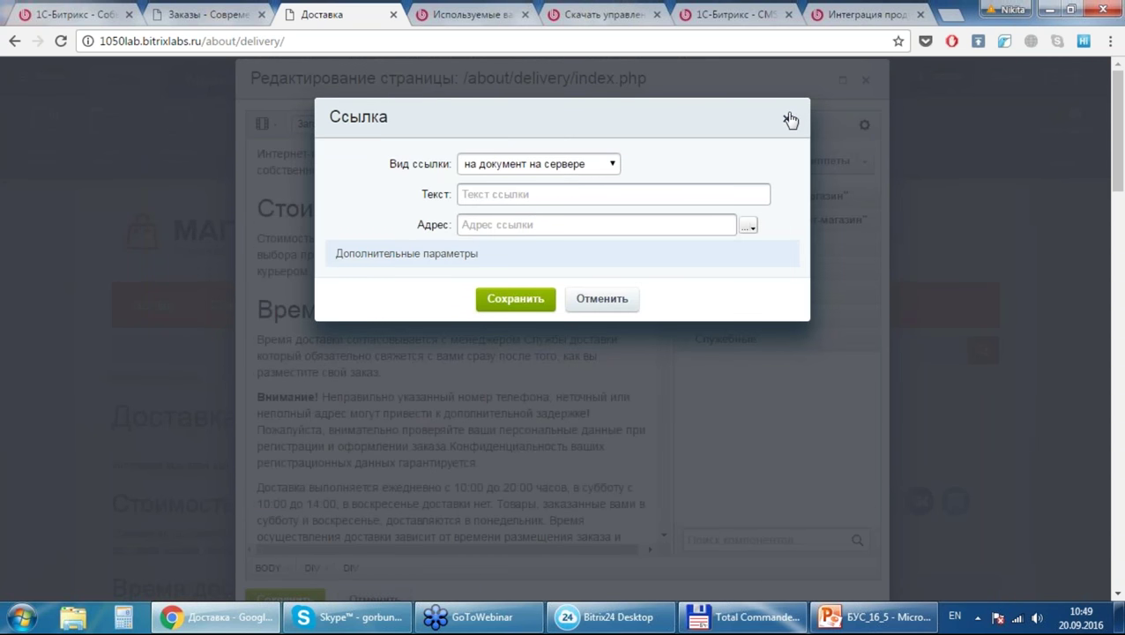
- Review Дополнительные параметры, then close the link dialog and page editor without inserting anything
click(407, 253)
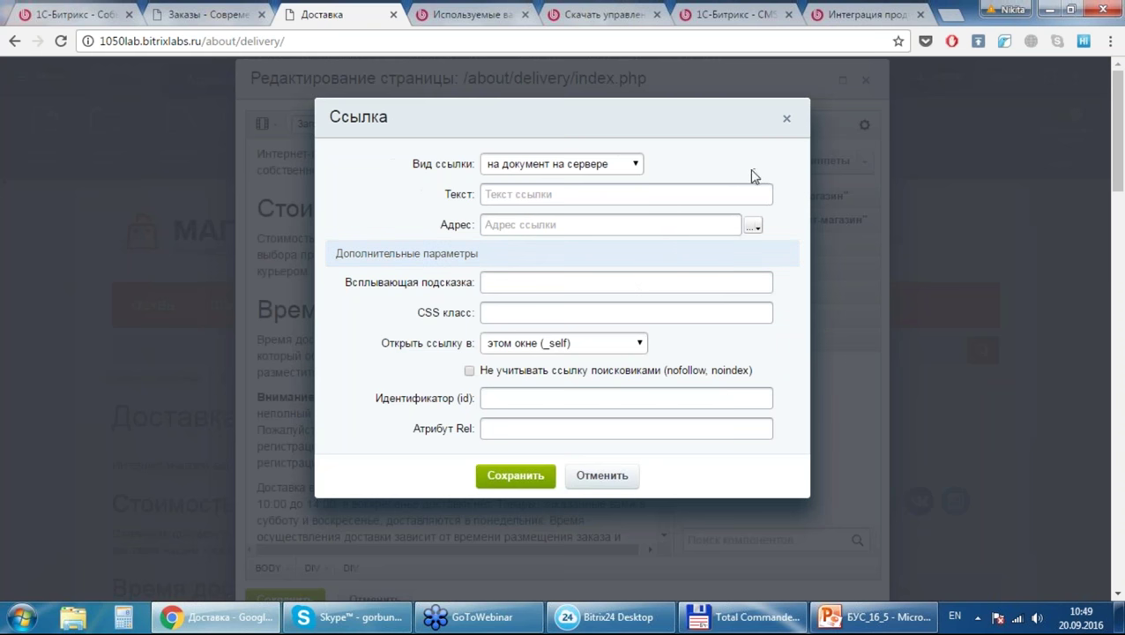
click(787, 119)
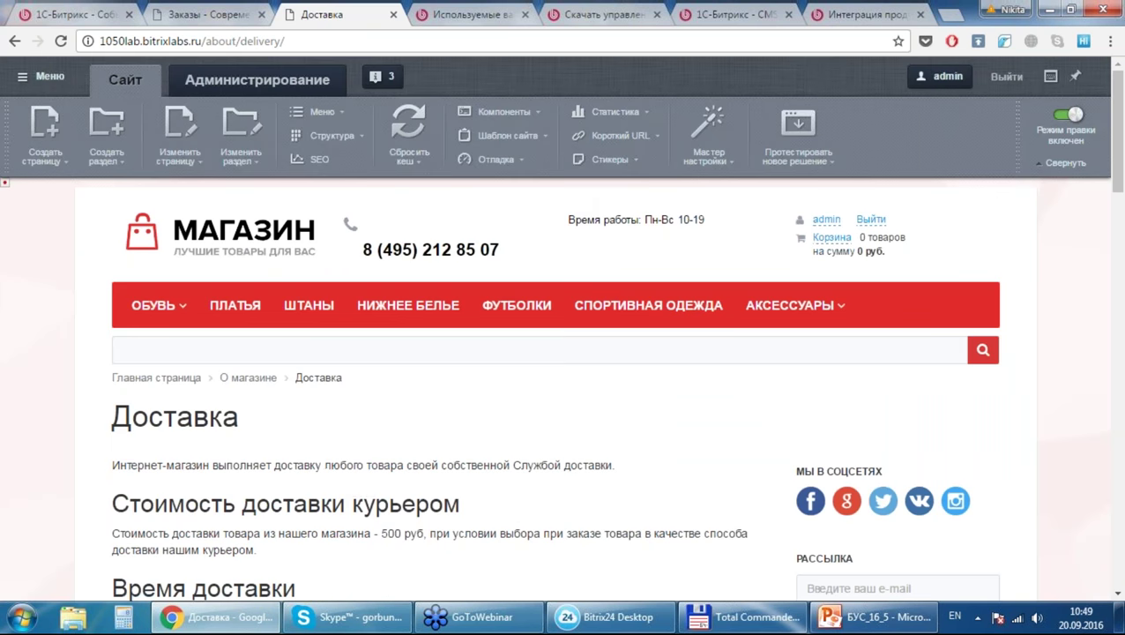
click(865, 79)
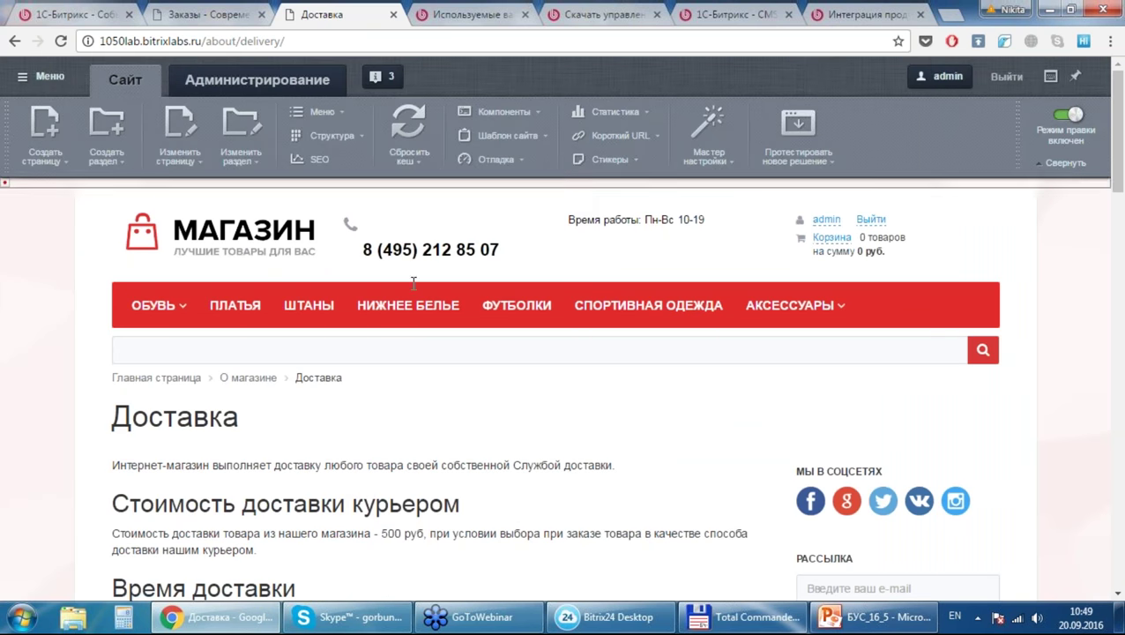
click(915, 624)
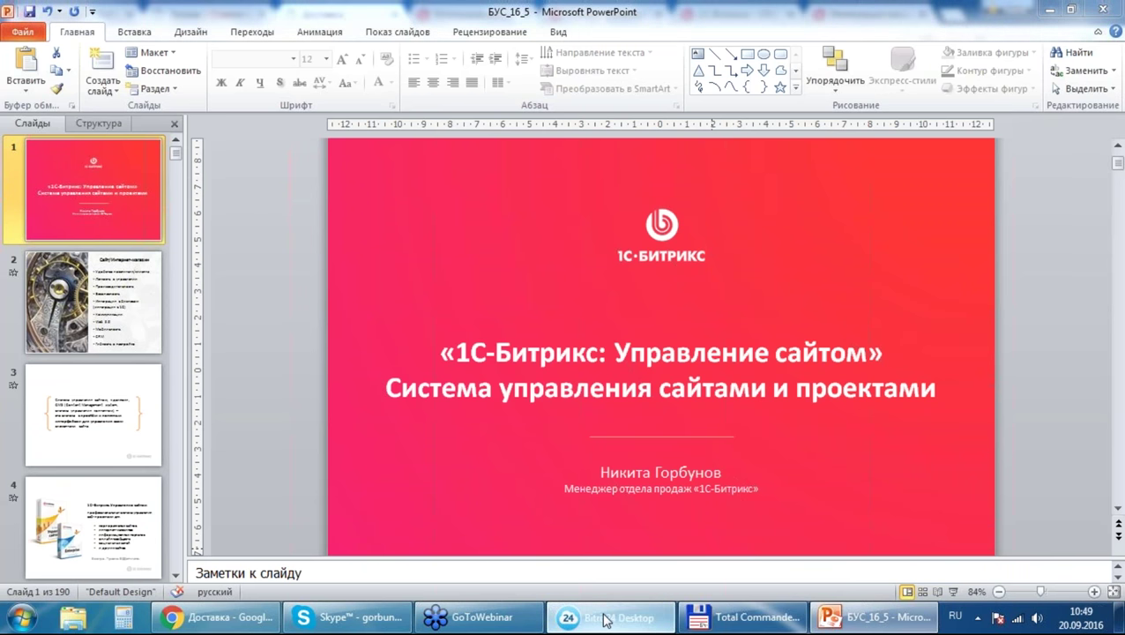
click(607, 621)
click(607, 621)
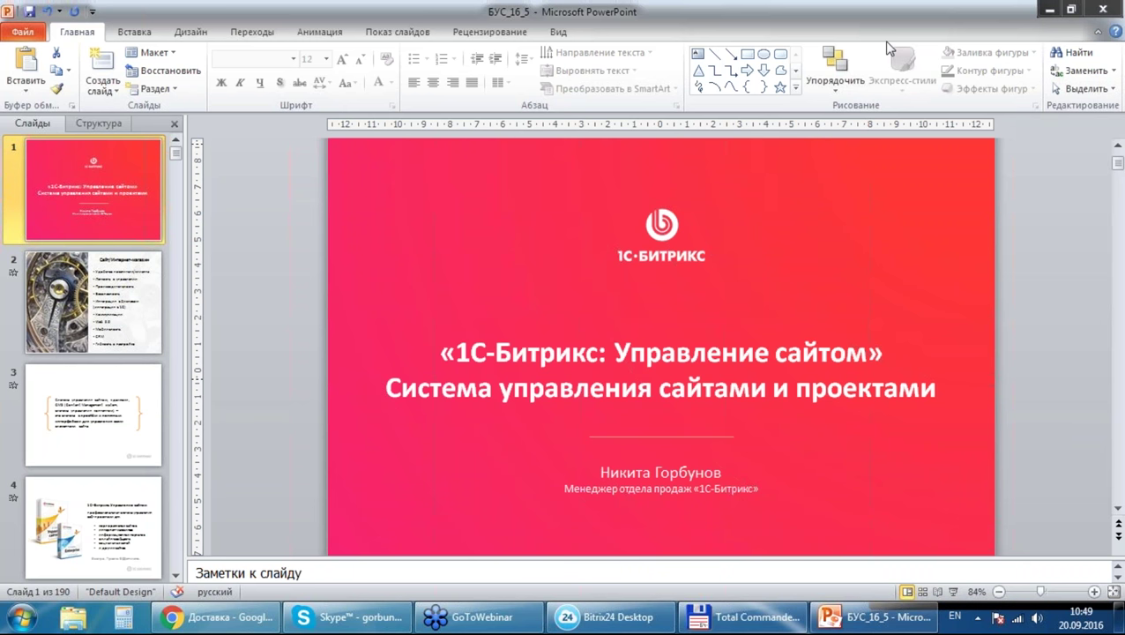
click(1051, 11)
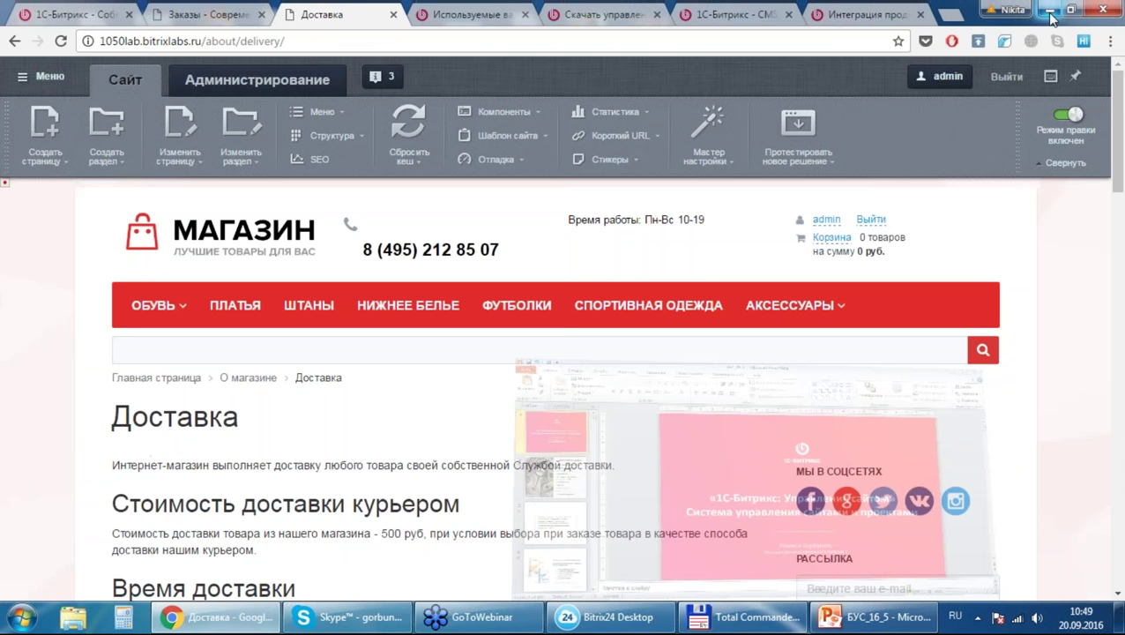
- Switch to the webinar event tab and scroll to its Программа, highlighting the content-manager and order-management items
click(97, 10)
scroll(429, 342, down, 5)
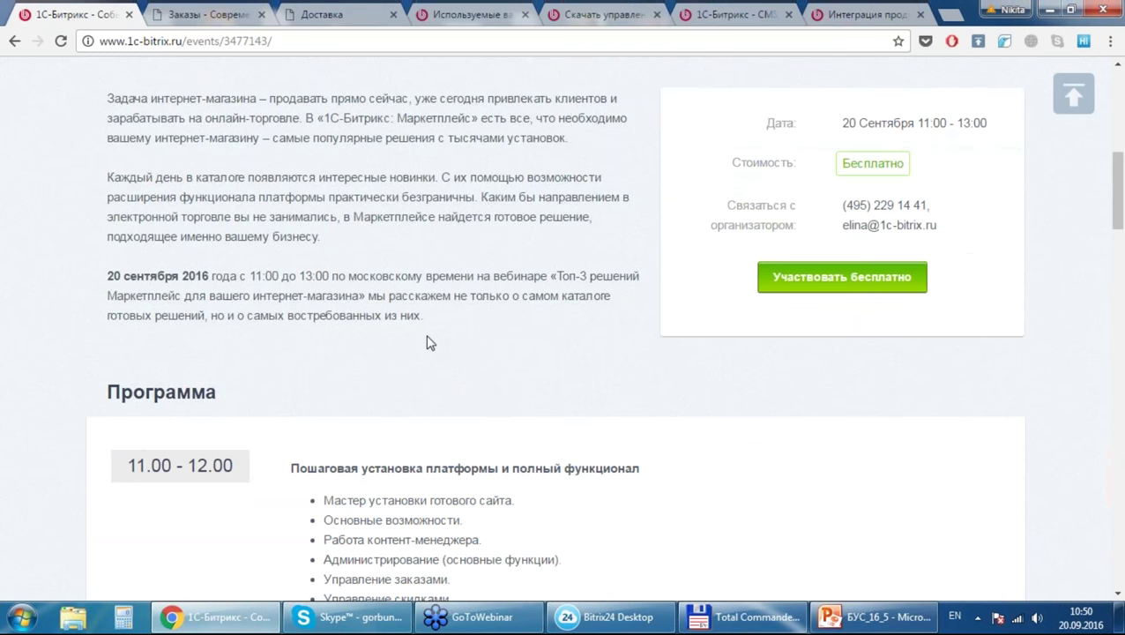
scroll(430, 342, down, 2)
drag(445, 379, 481, 378)
click(402, 378)
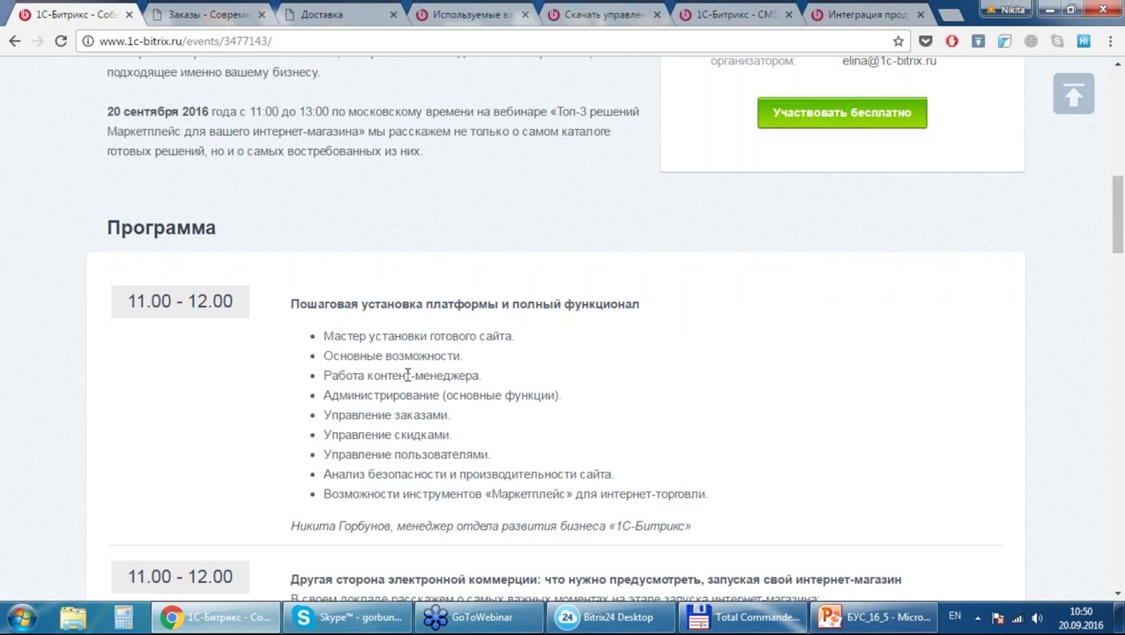
drag(392, 375, 424, 375)
drag(344, 414, 432, 376)
click(379, 415)
- Open Маркетинг > Товарный маркетинг > Скидки на товар to list the 10% underwear discount, then return to Доставка
click(201, 12)
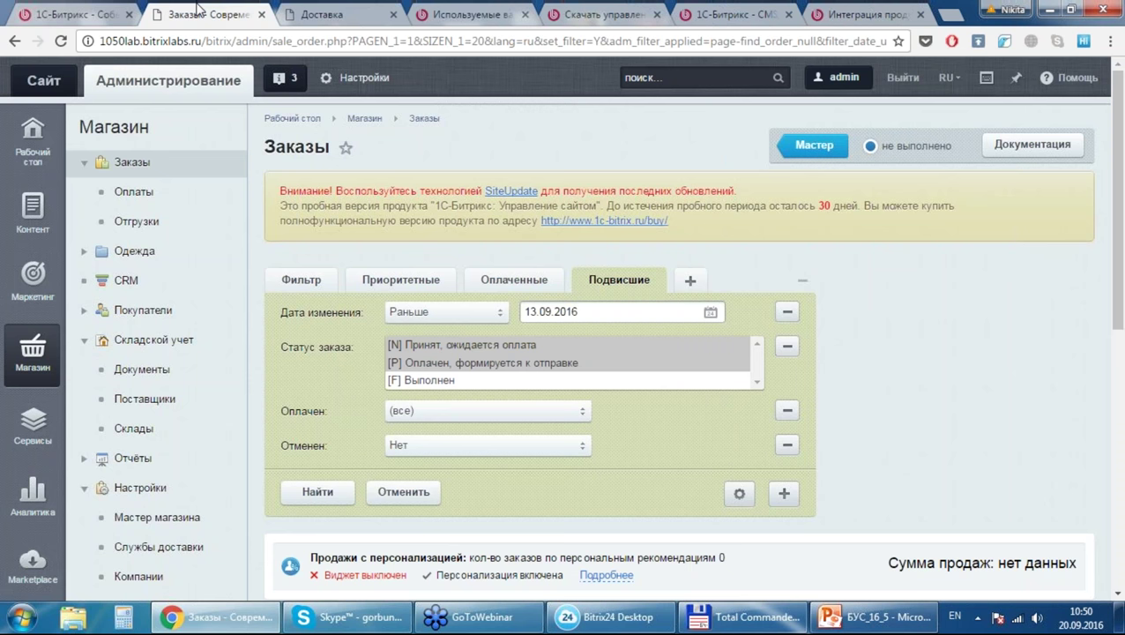
click(37, 289)
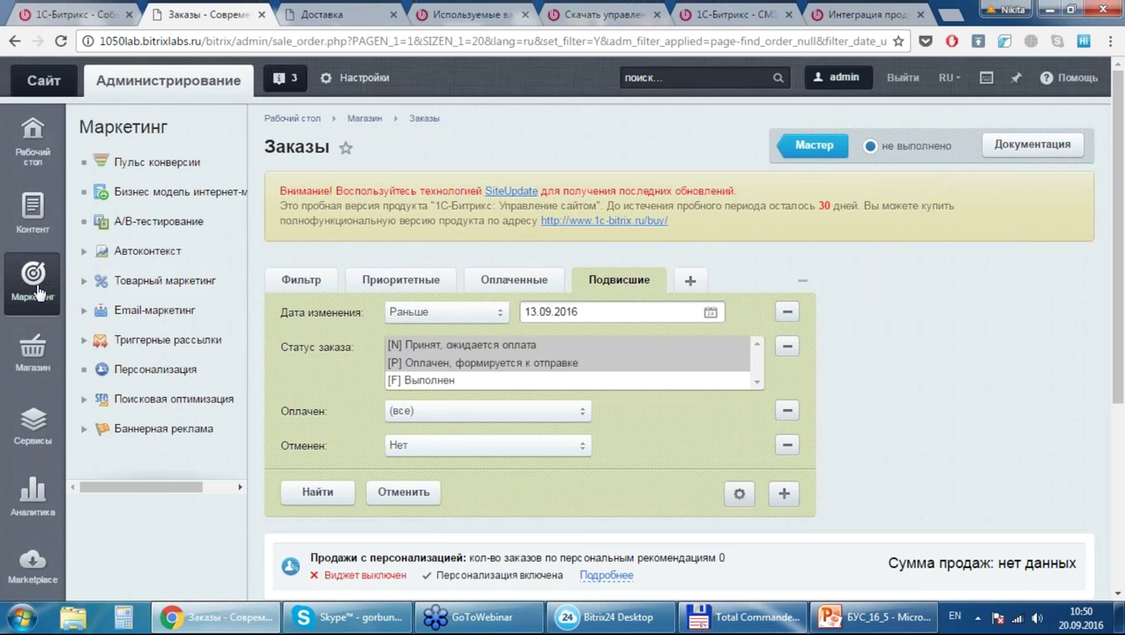
click(85, 280)
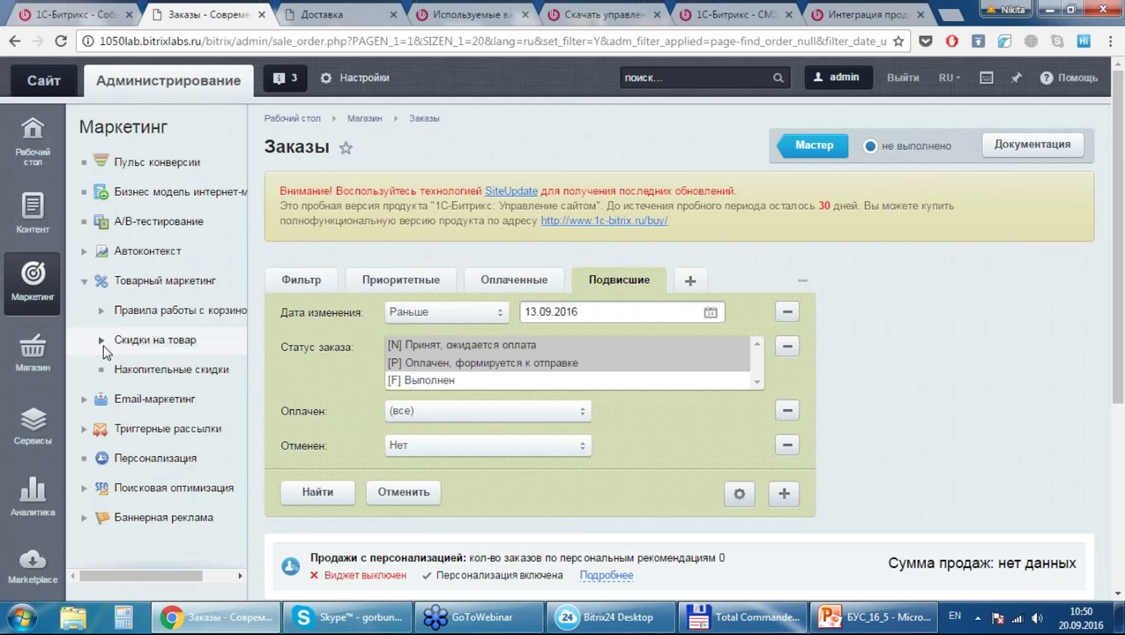
click(102, 344)
click(105, 371)
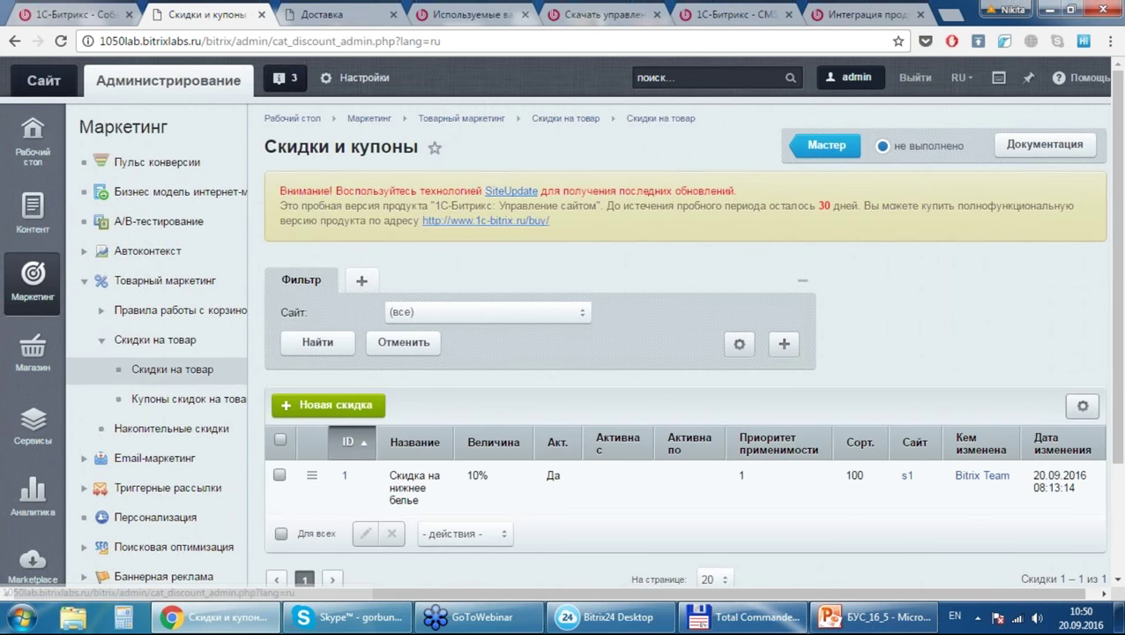
scroll(507, 344, down, 2)
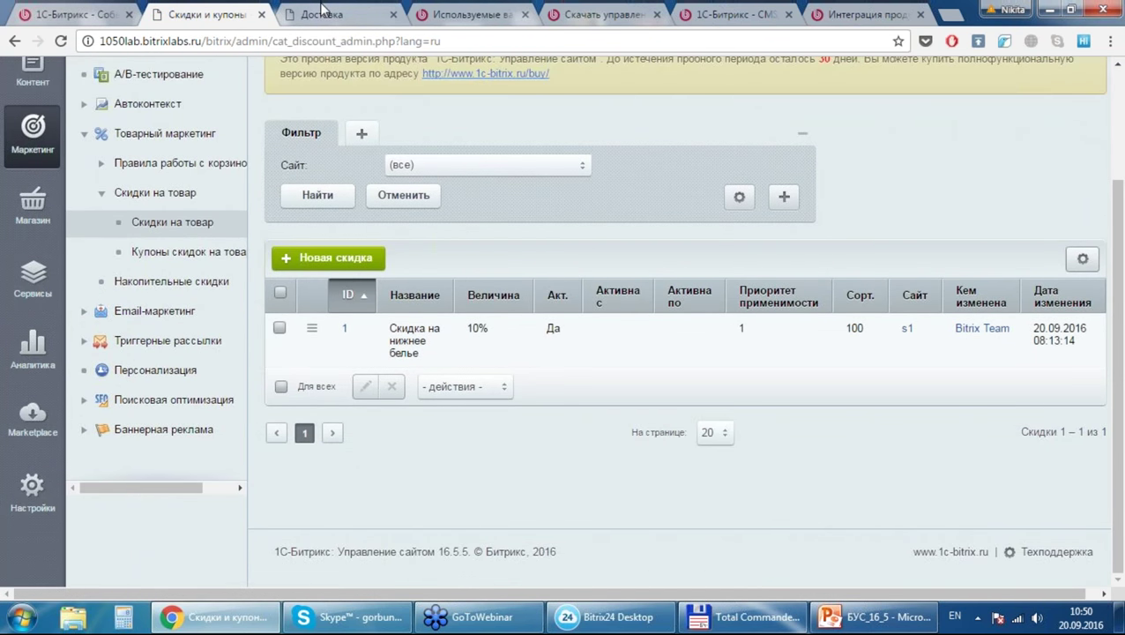
click(325, 13)
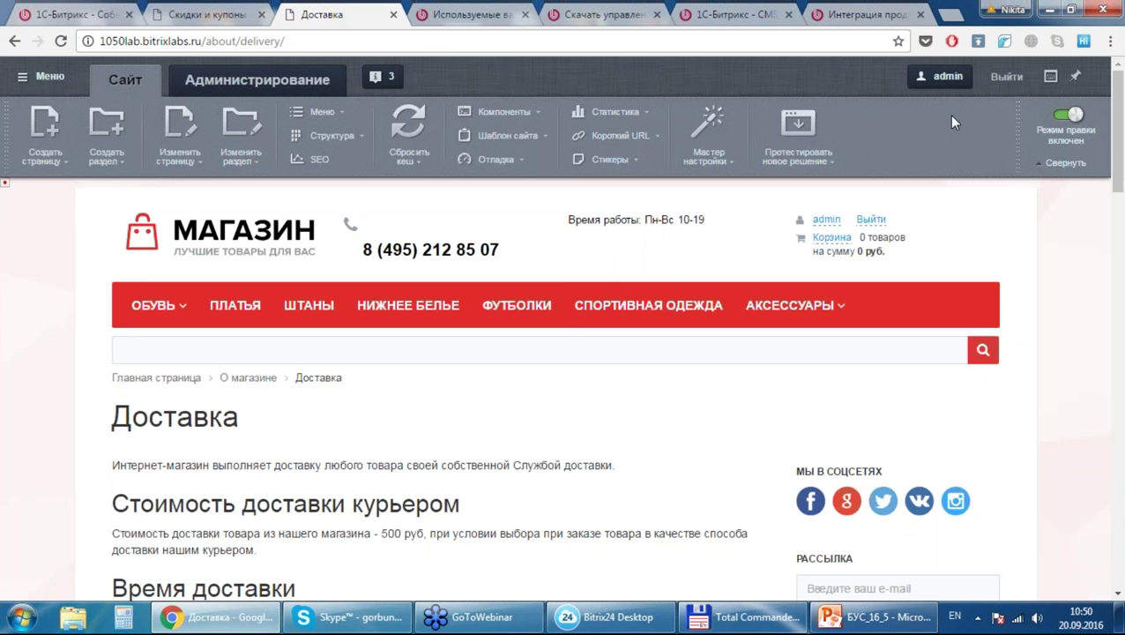
- Turn off Режим правки, browse the НИЖНЕЕ БЕЛЬЕ catalog's −10% prices, then return to Скидки и купоны
click(1067, 114)
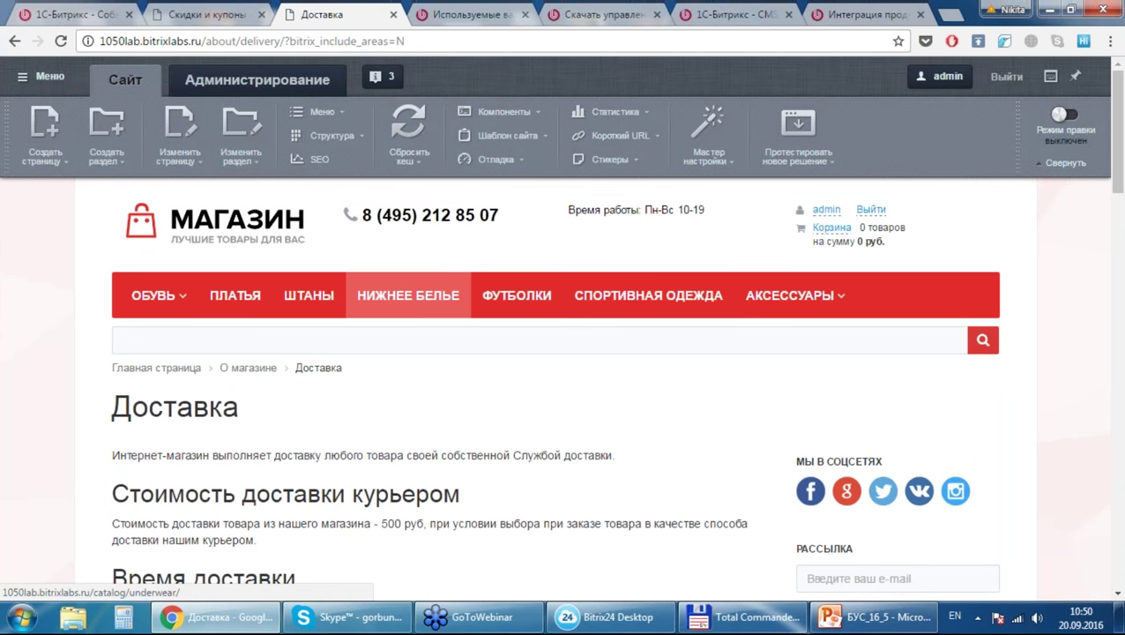
click(408, 295)
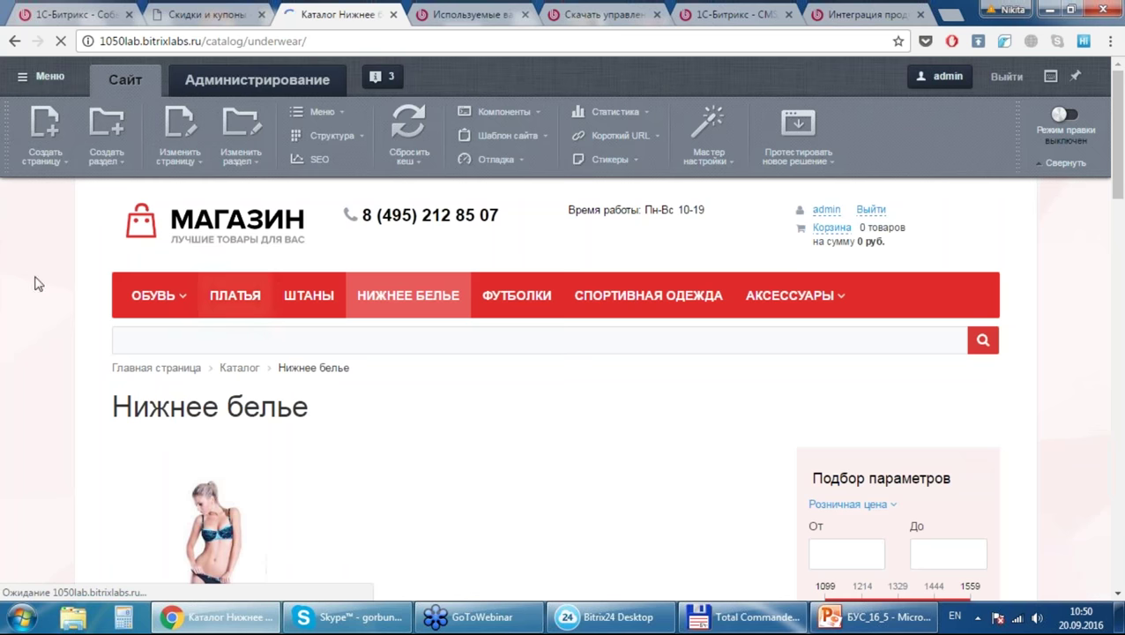
scroll(12, 302, down, 4)
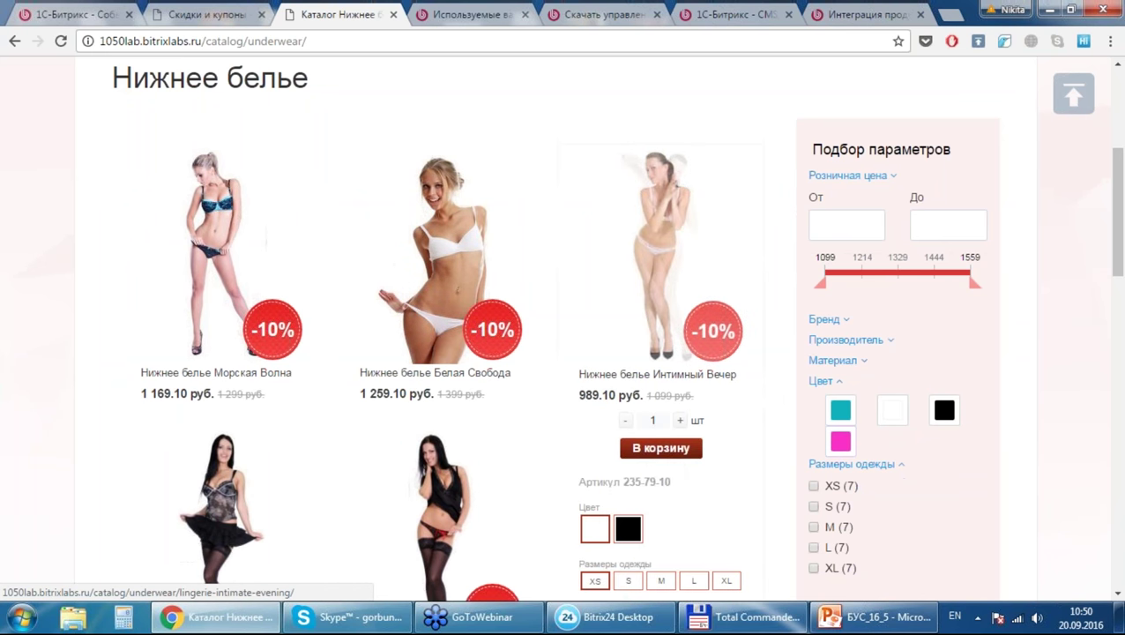
scroll(692, 367, down, 2)
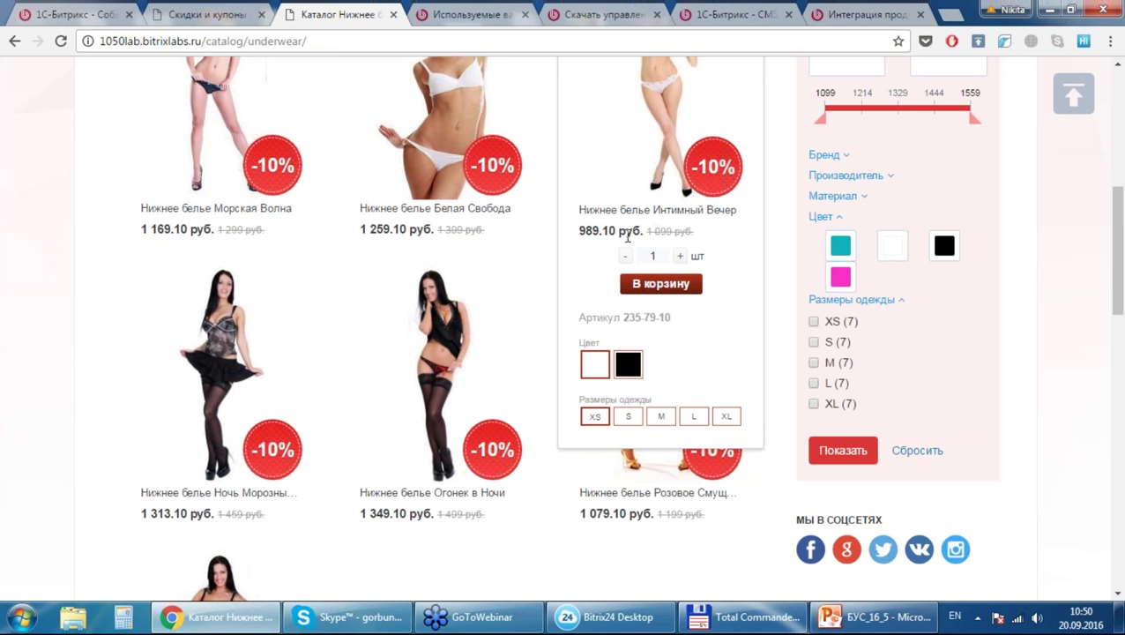
click(201, 15)
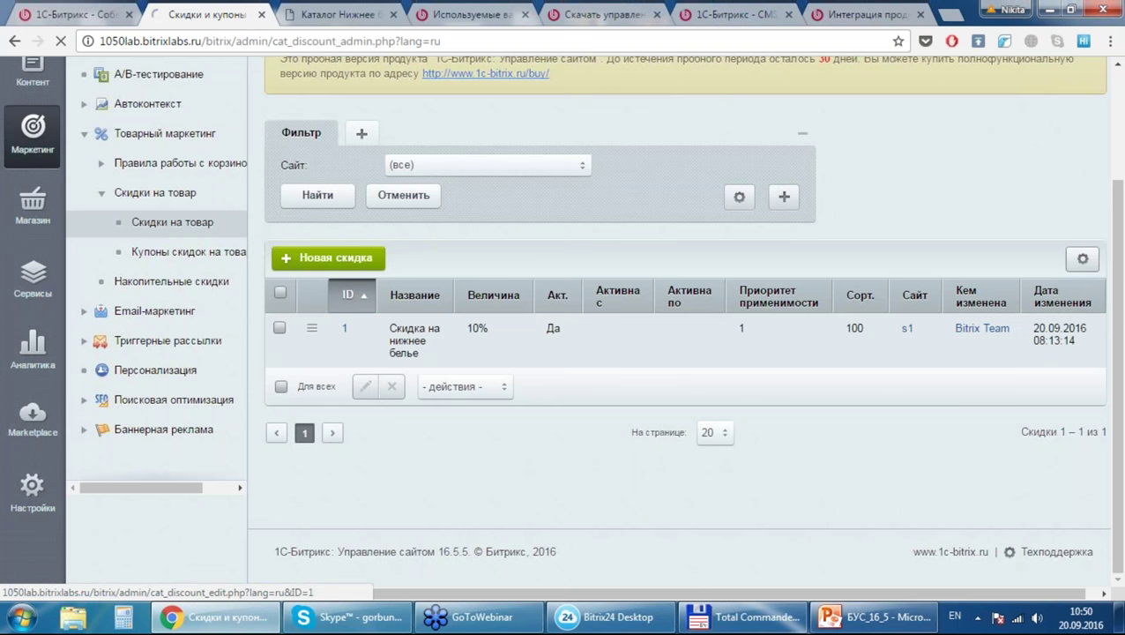
- Open discount ID 1 «Скидка на нижнее белье» and review its 10%, RUB, priority 1 settings
click(344, 329)
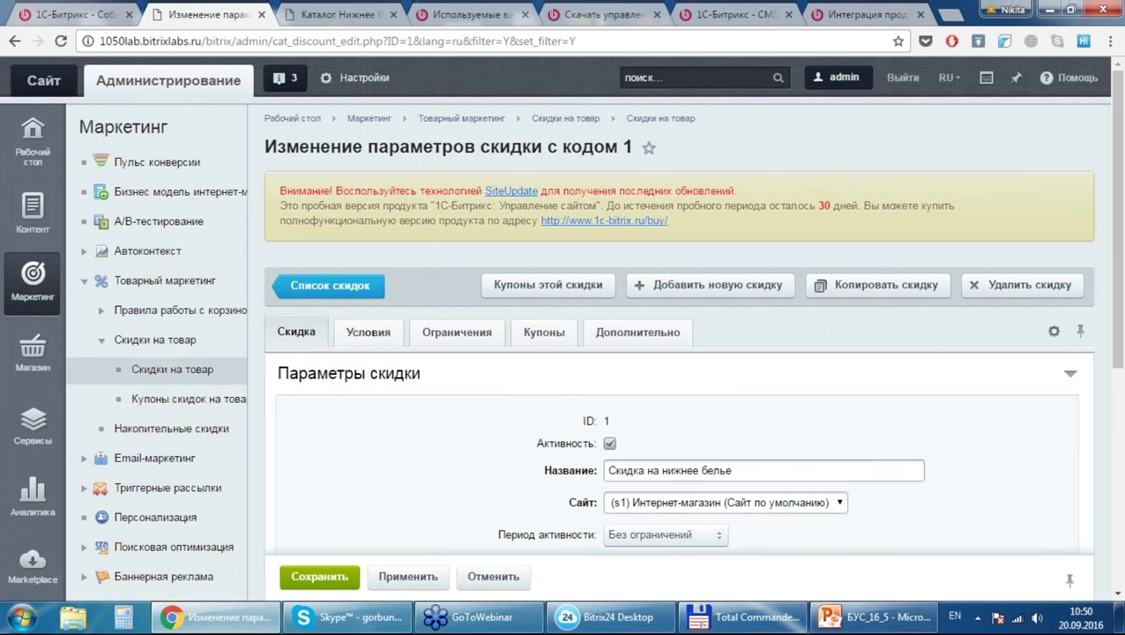
scroll(470, 243, down, 3)
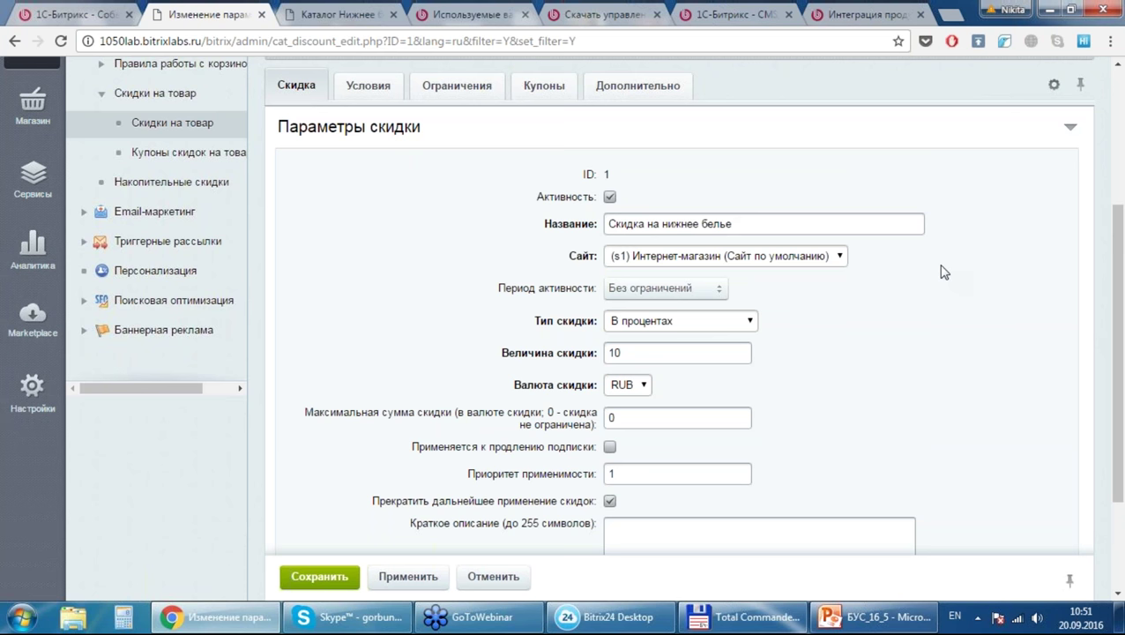
click(798, 223)
click(686, 265)
click(906, 164)
click(688, 265)
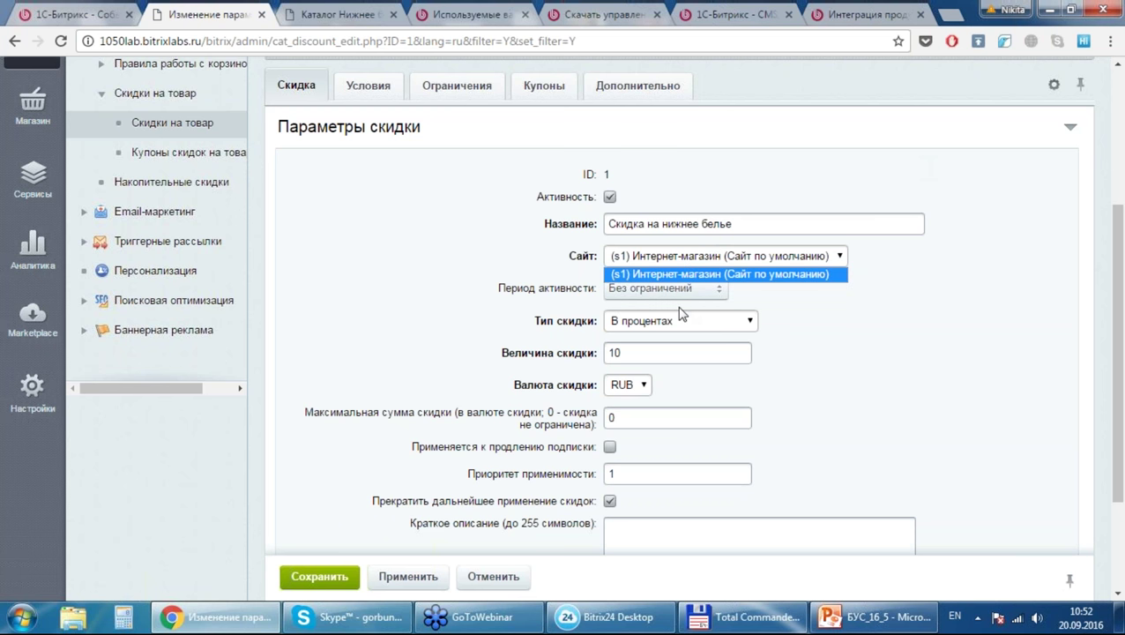
click(944, 318)
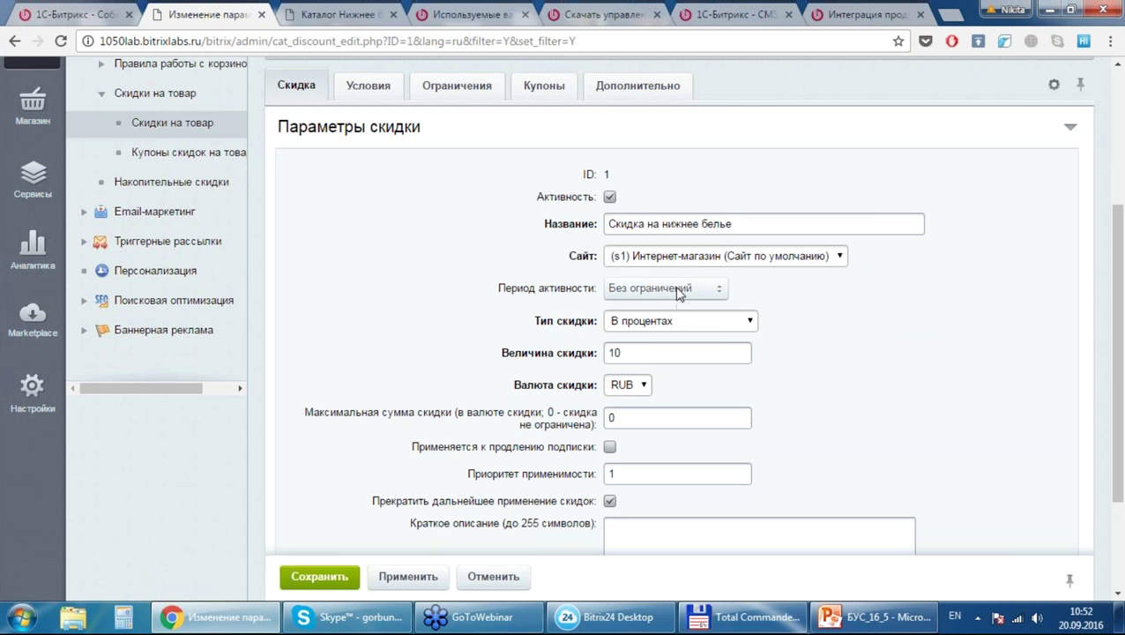
click(654, 290)
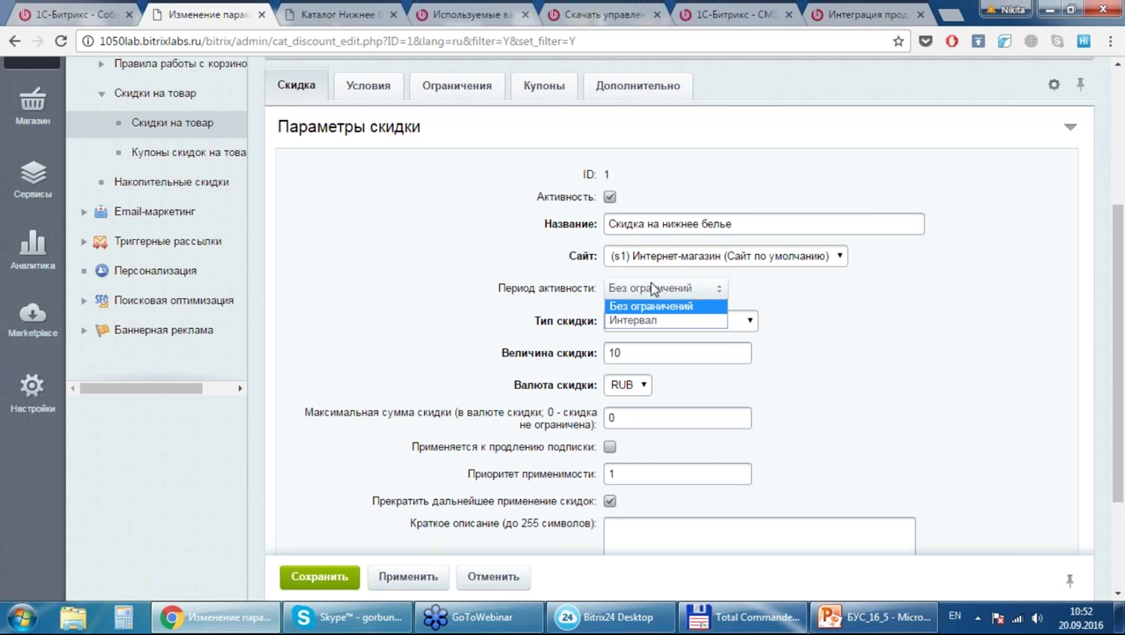
click(649, 323)
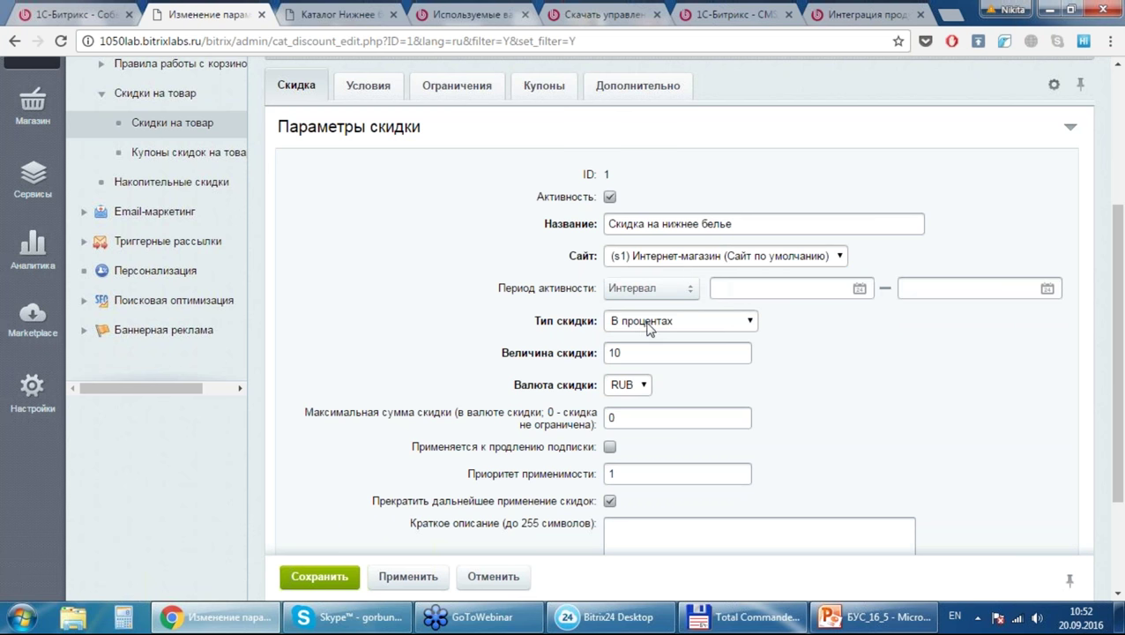
click(860, 289)
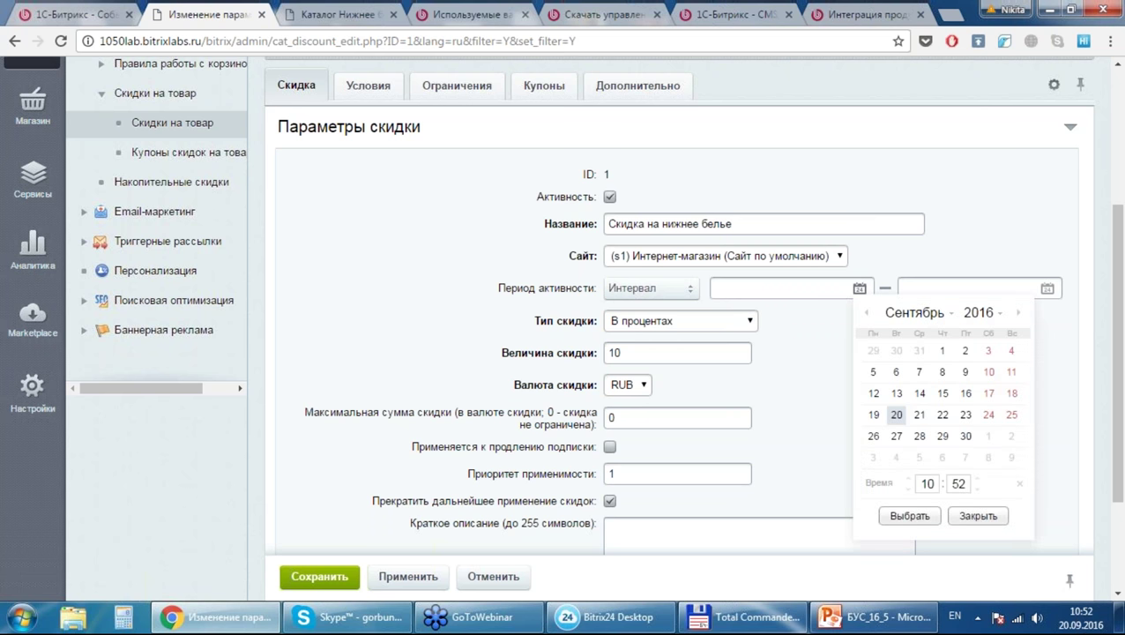
click(991, 245)
click(670, 289)
click(657, 303)
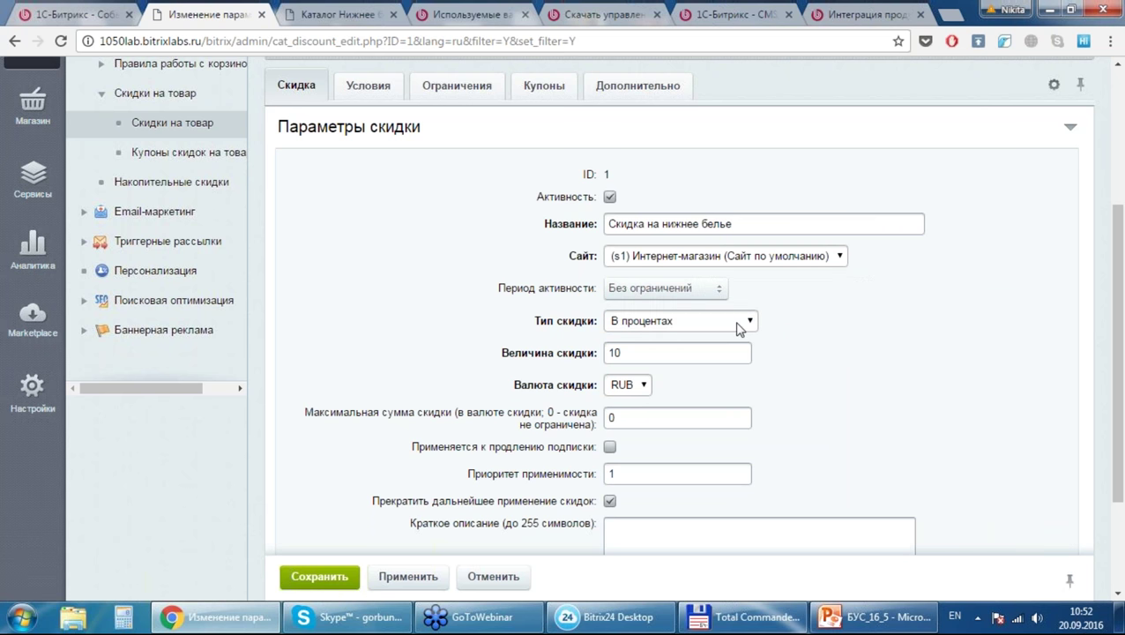
click(697, 324)
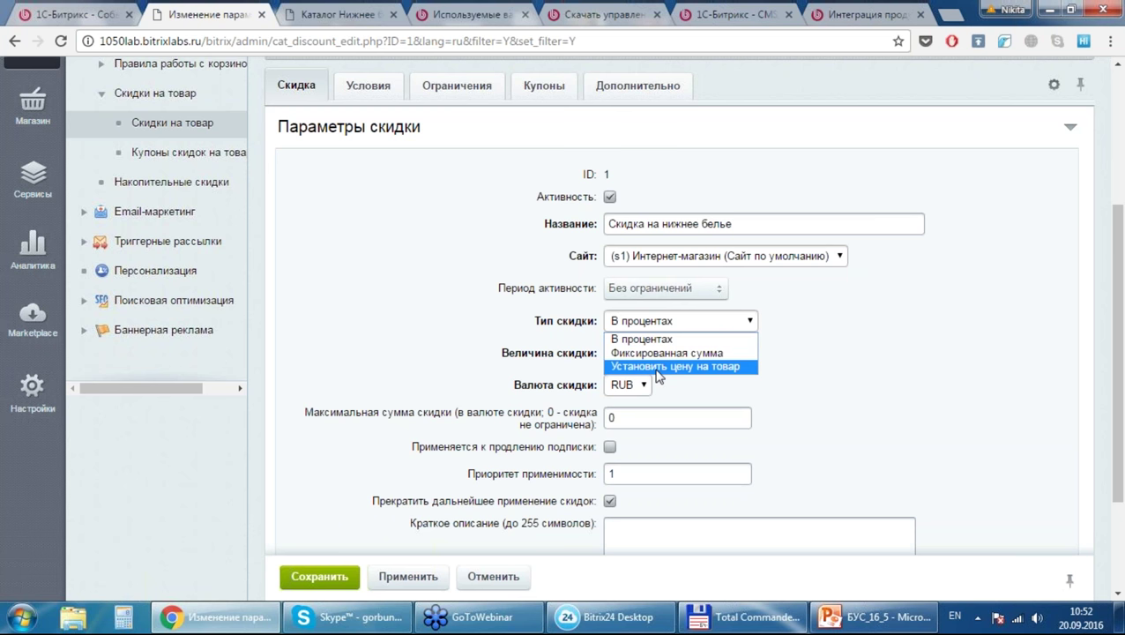
click(804, 330)
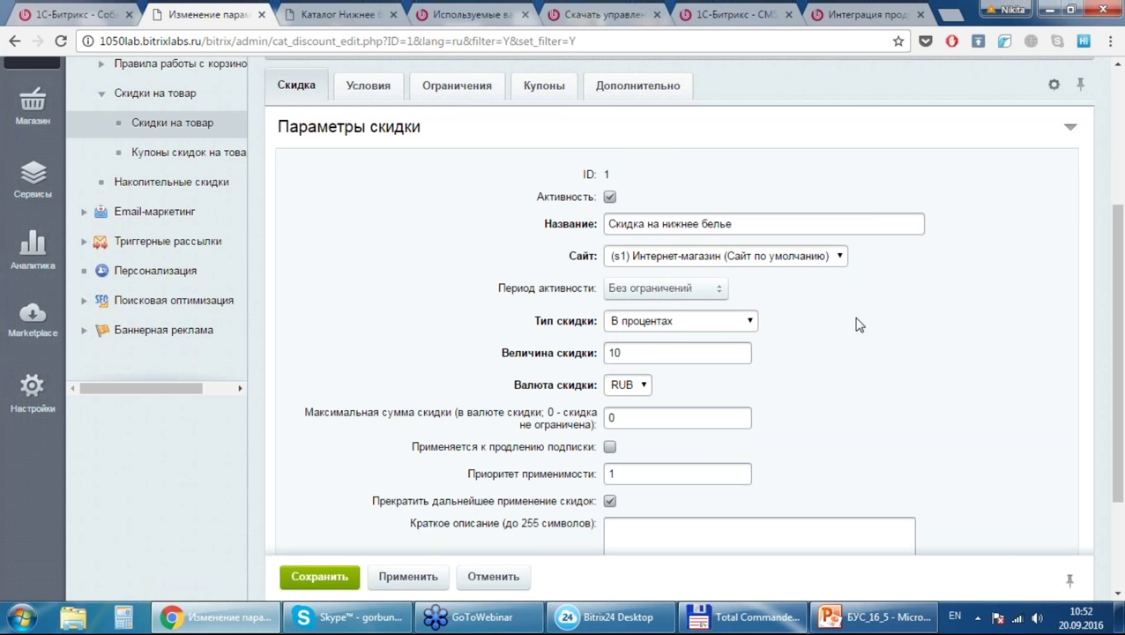
click(712, 351)
scroll(884, 356, down, 2)
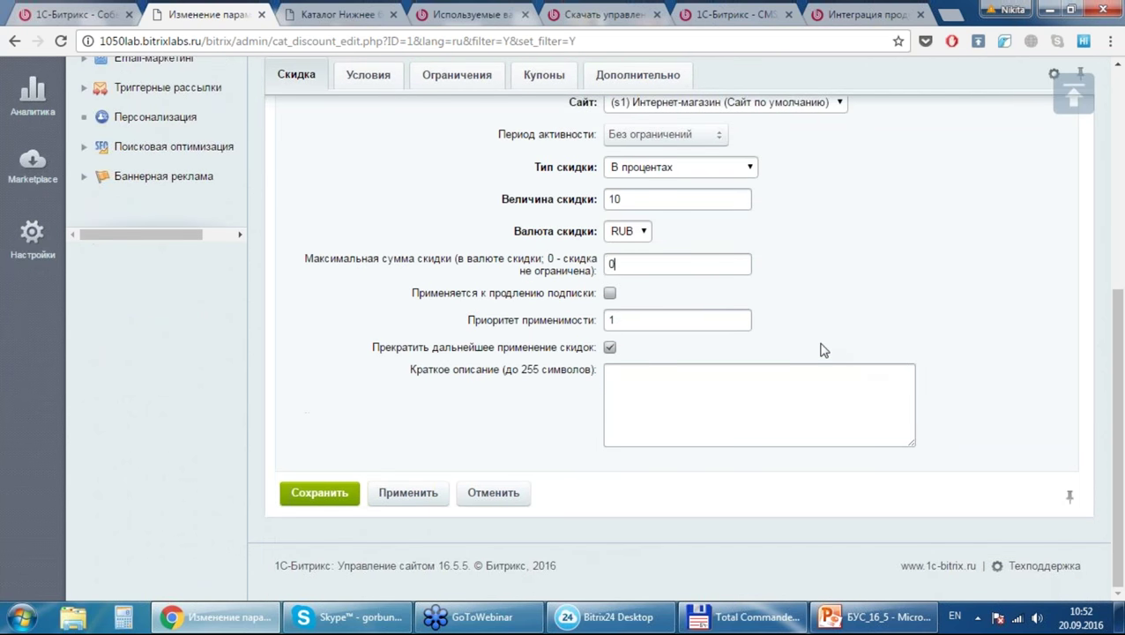
click(641, 321)
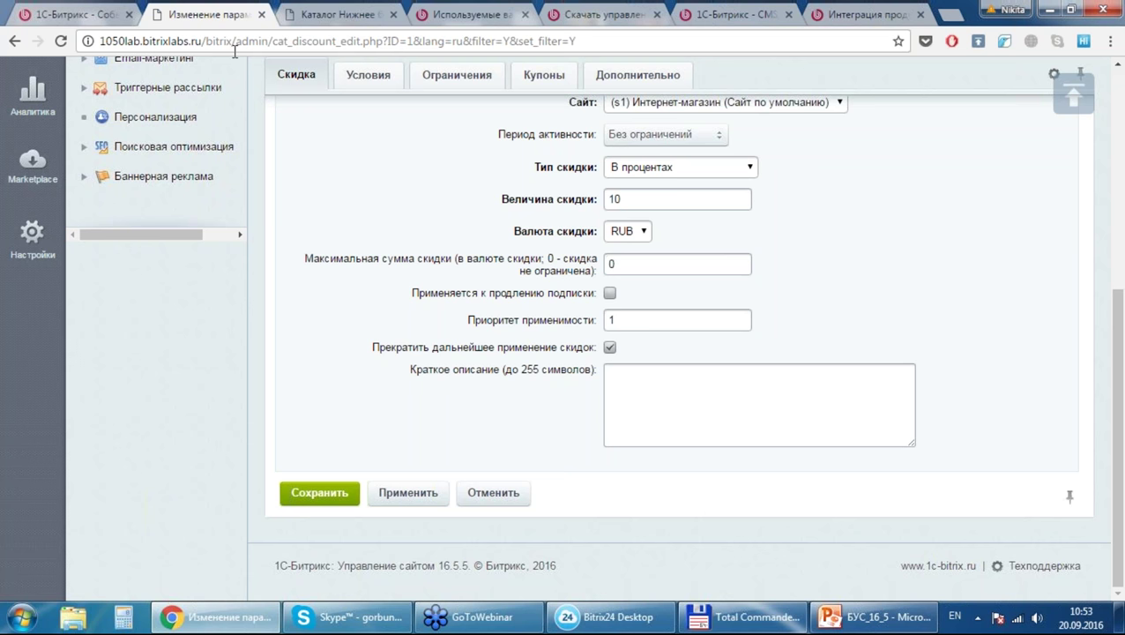
- Add a new product-section (Раздел) condition to the discount's Условия
click(379, 78)
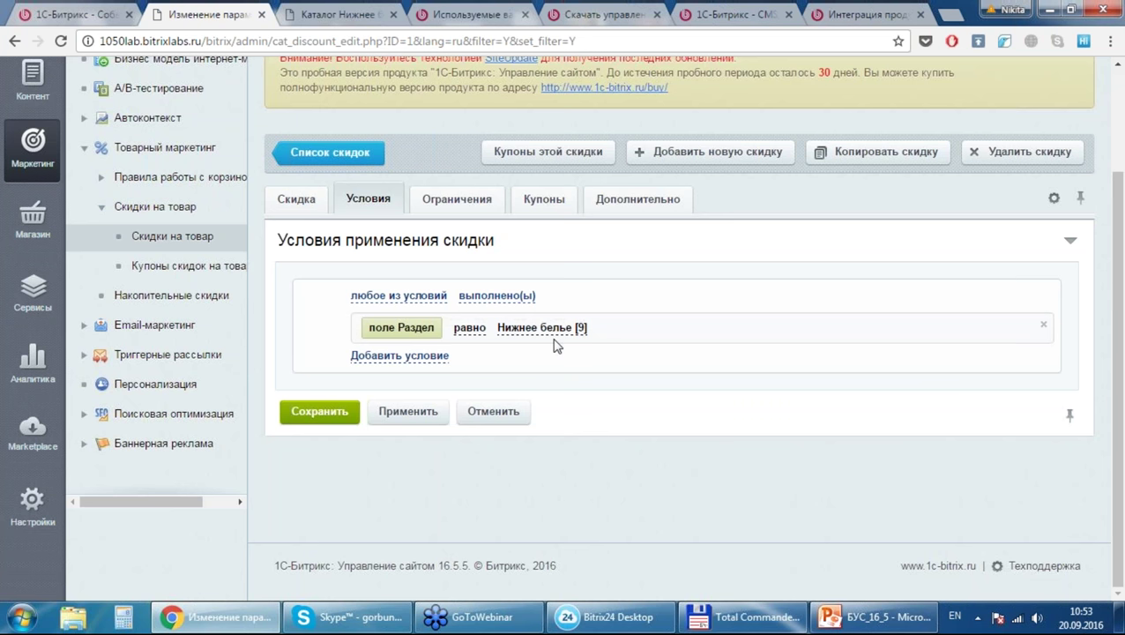
click(389, 354)
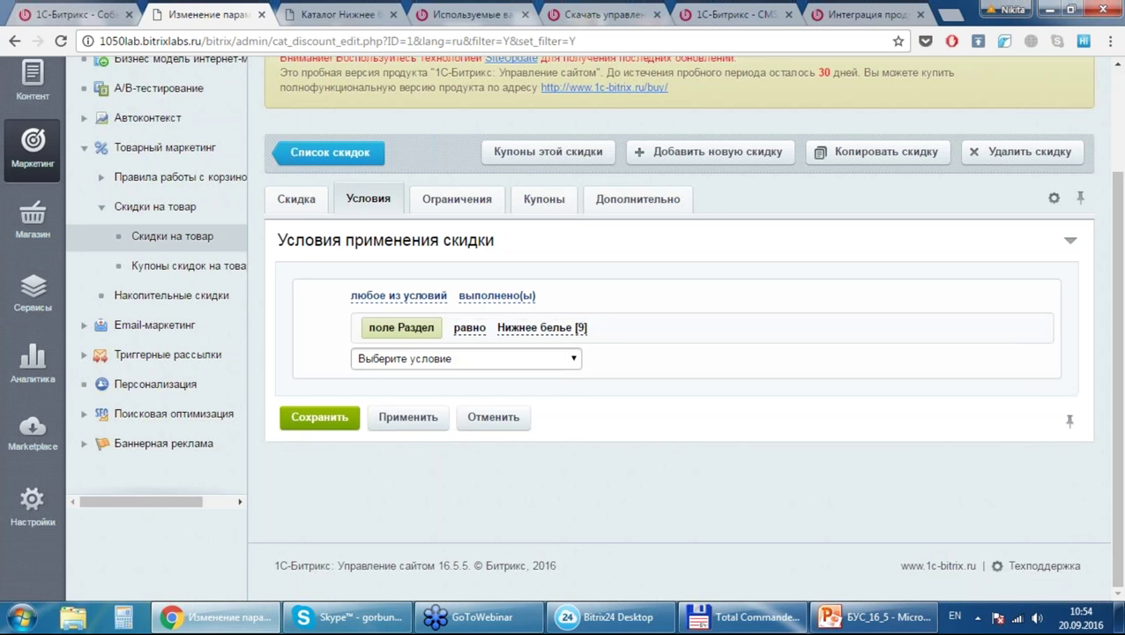
click(389, 356)
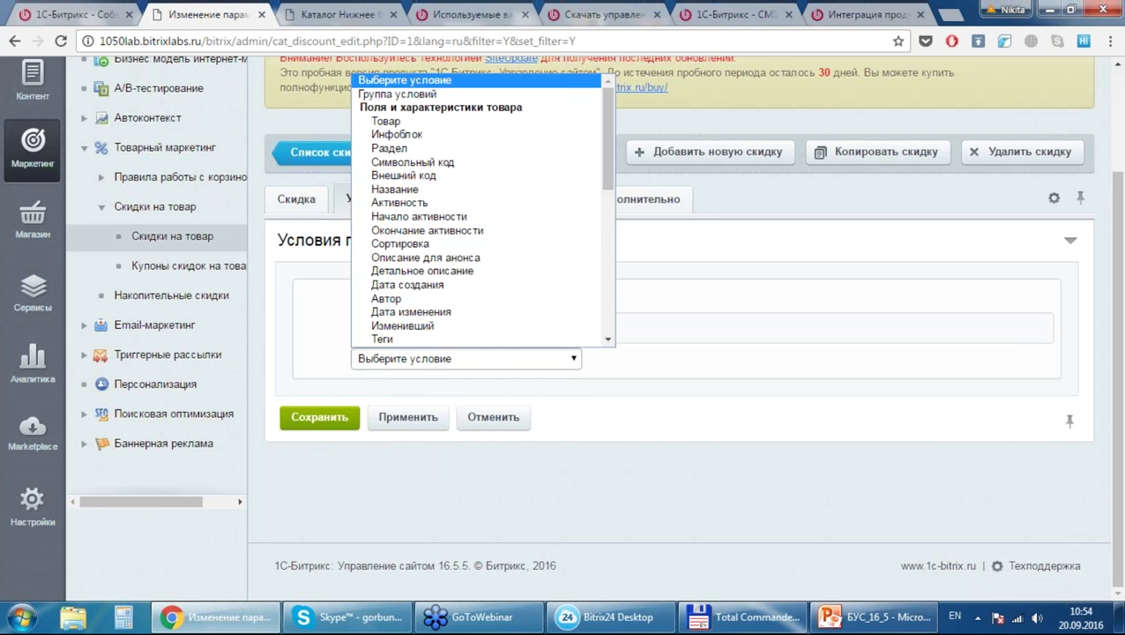
click(398, 152)
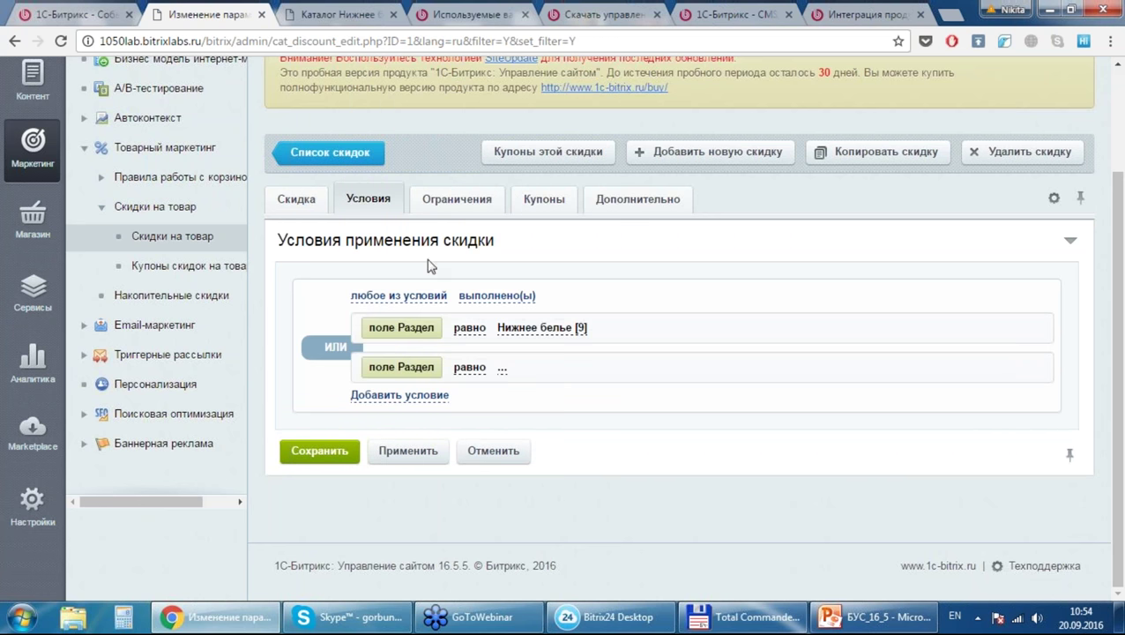
- Set the new condition's section to Обувь from the Каталоги › Одежда [2] infoblock
click(502, 374)
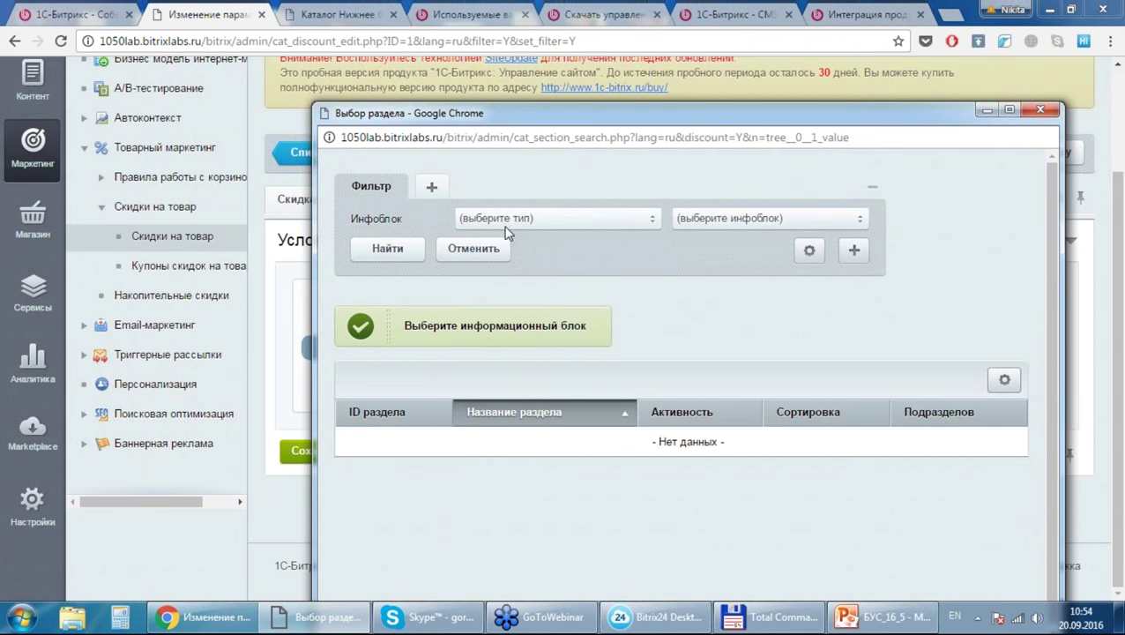
click(508, 220)
click(489, 265)
click(723, 221)
click(706, 251)
click(388, 249)
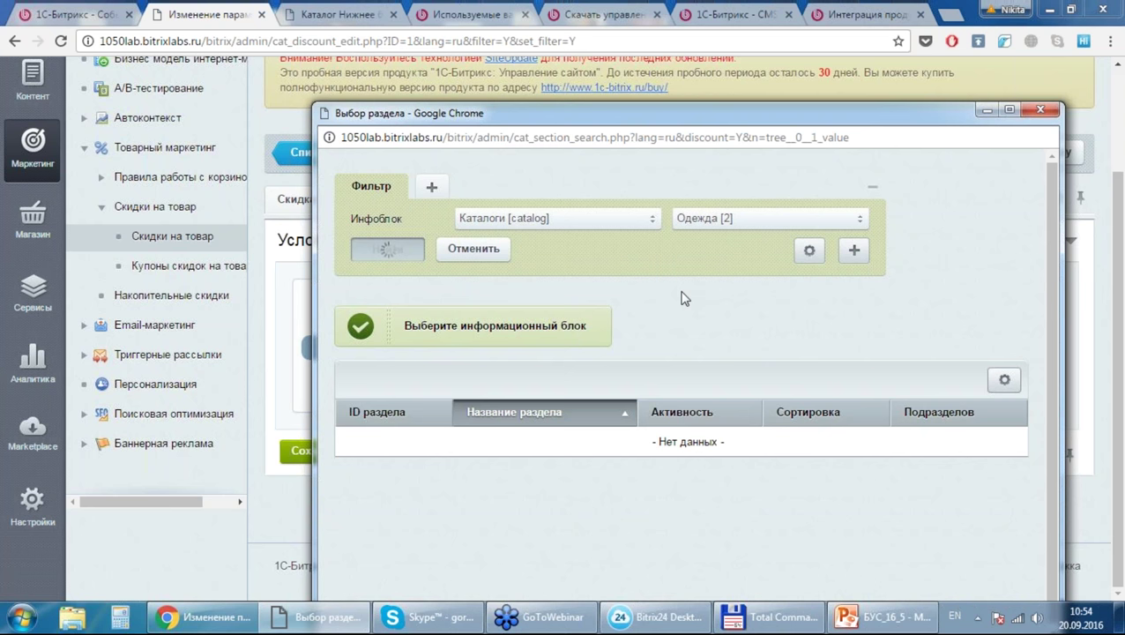
click(350, 433)
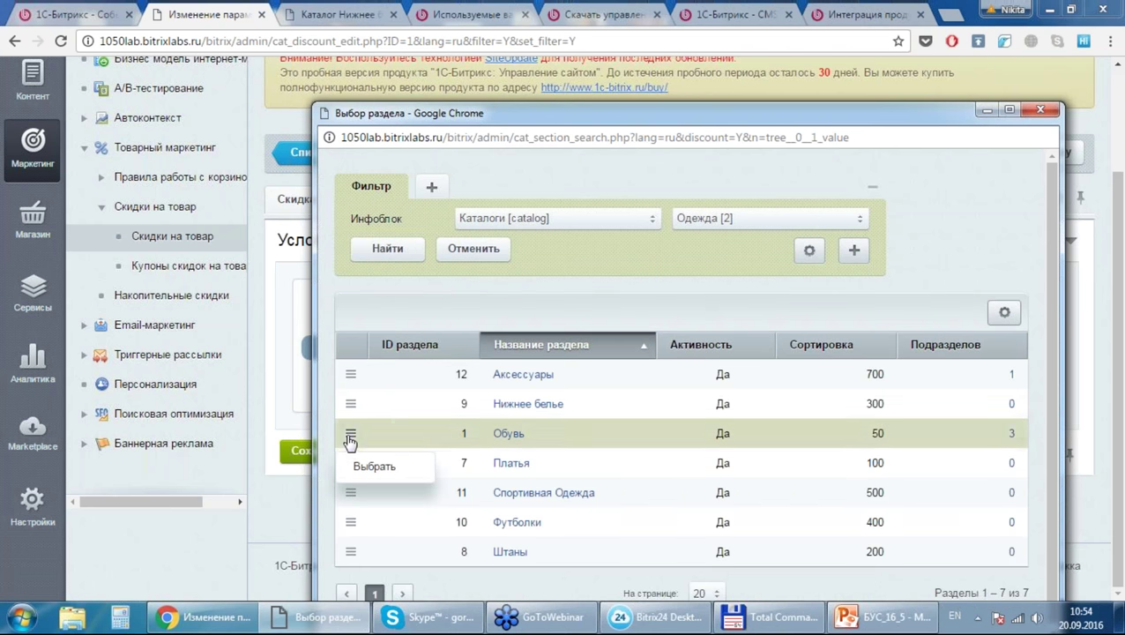
click(374, 468)
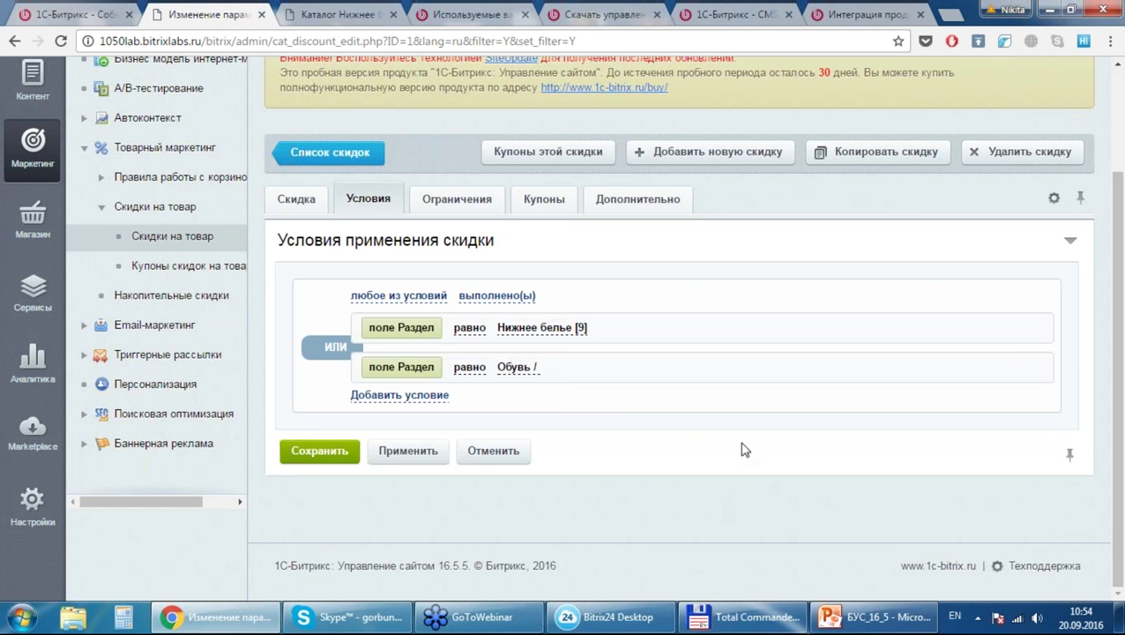
click(333, 357)
click(329, 357)
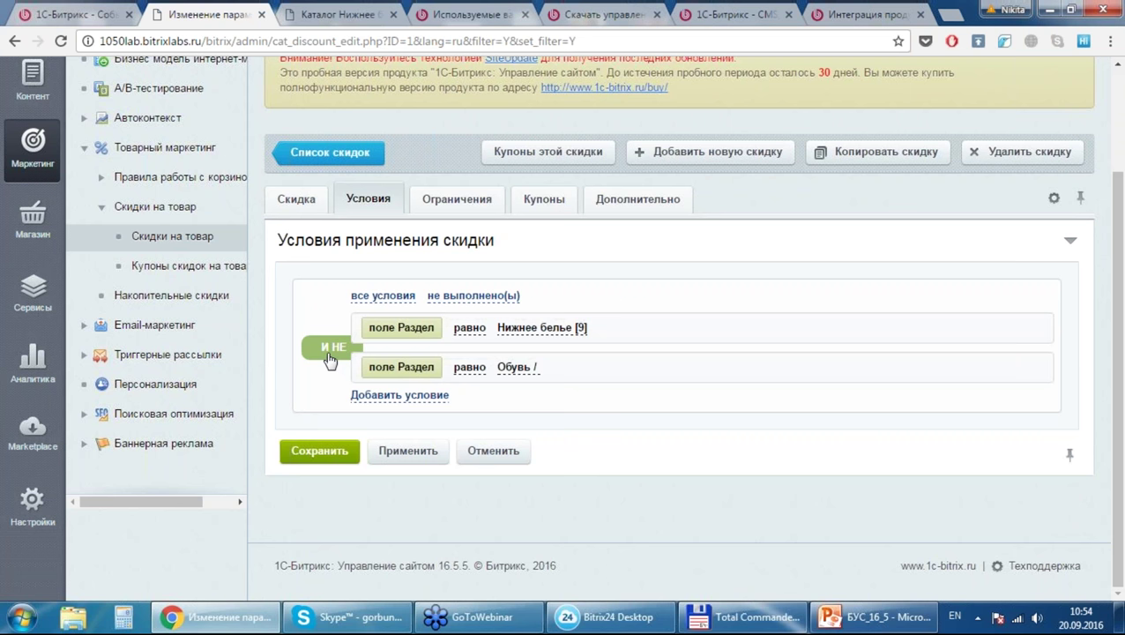
click(329, 357)
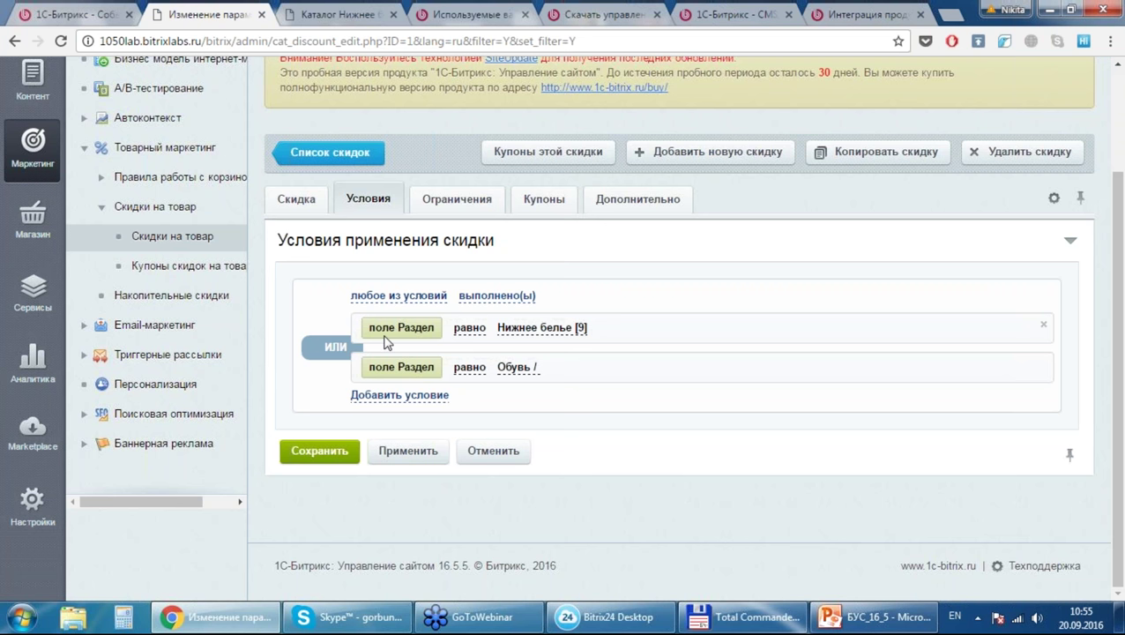
click(323, 353)
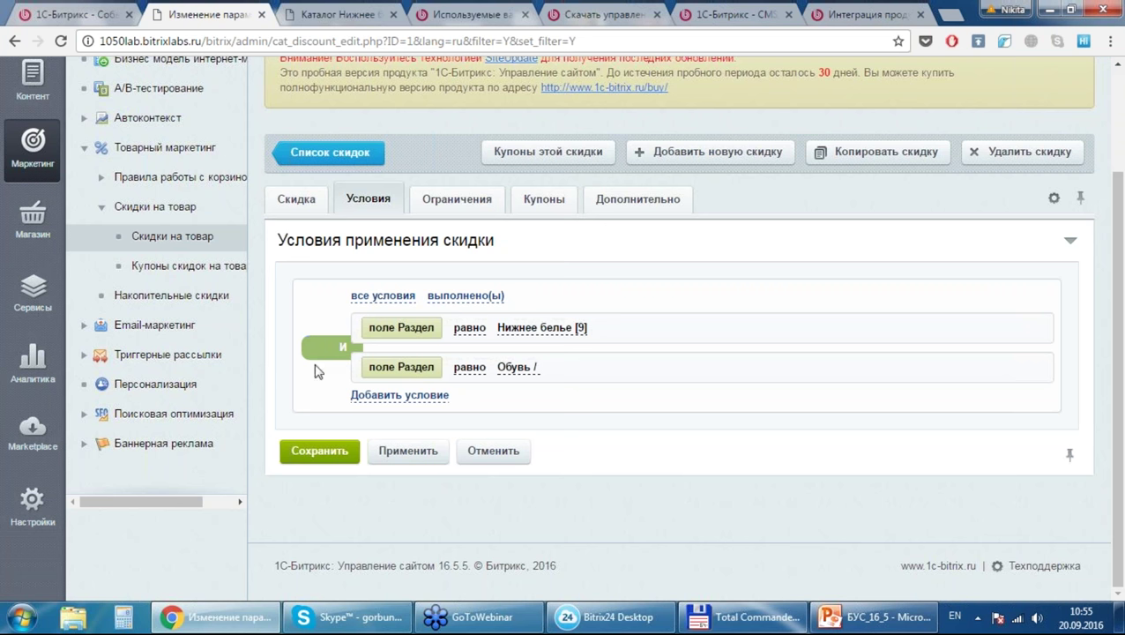
click(319, 360)
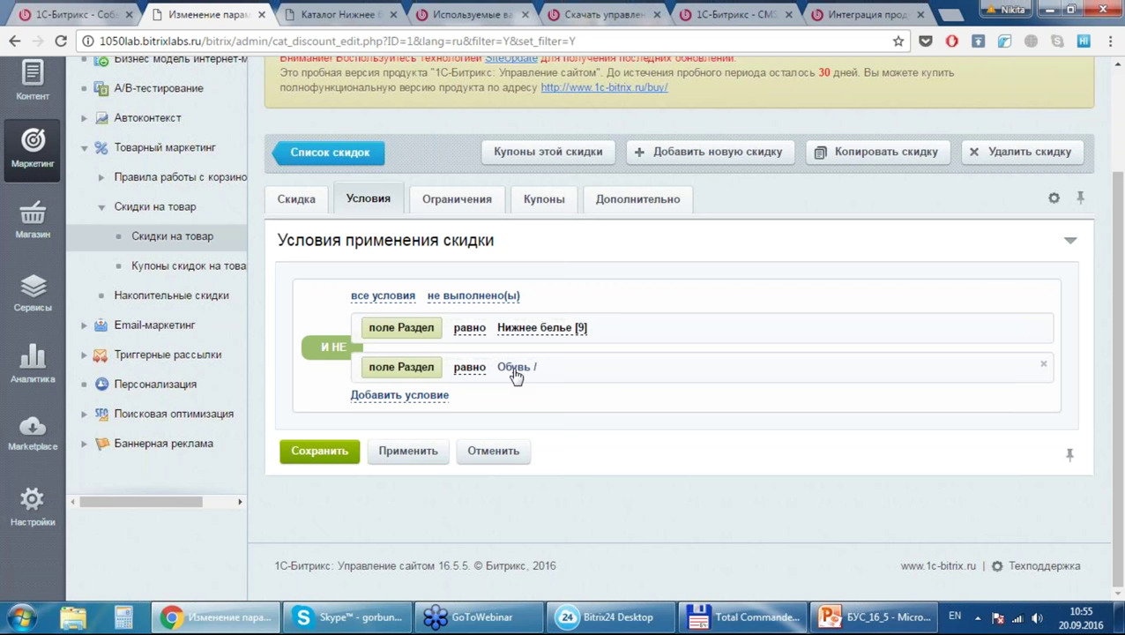
click(333, 351)
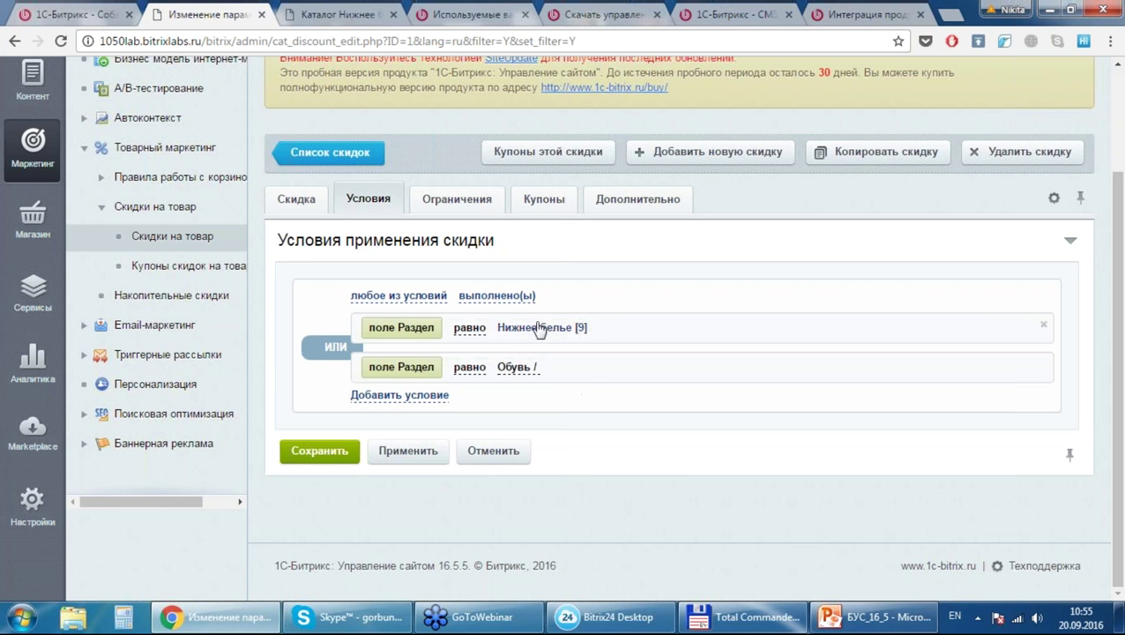
- Browse the storefront's Обувь catalog to check shoe prices, then return to the discount editor
click(366, 14)
scroll(435, 208, up, 10)
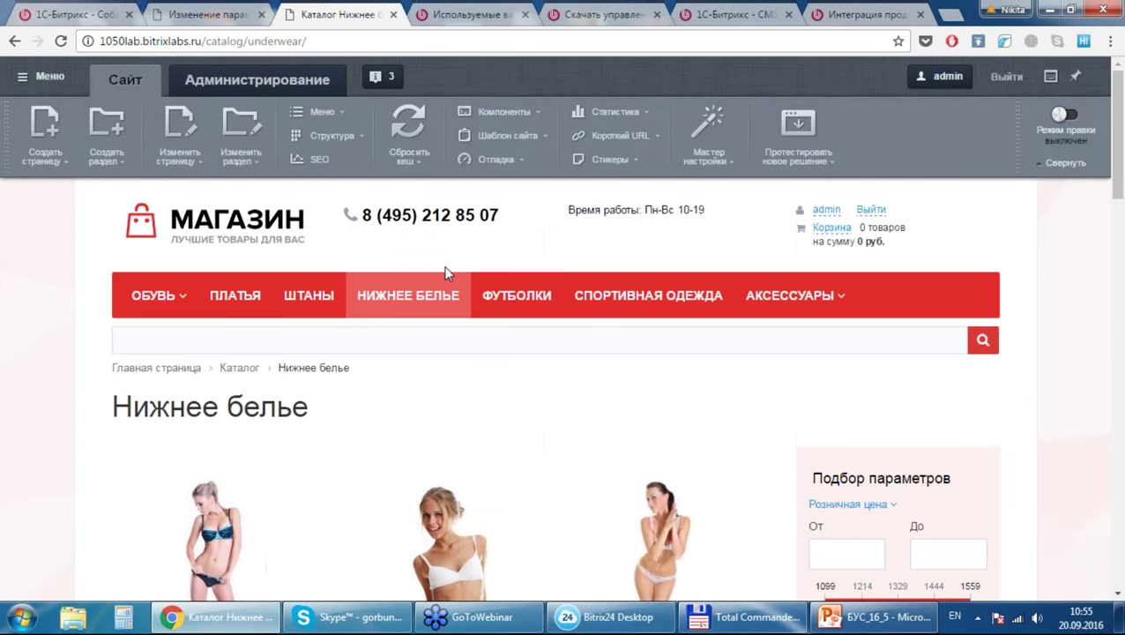
click(162, 297)
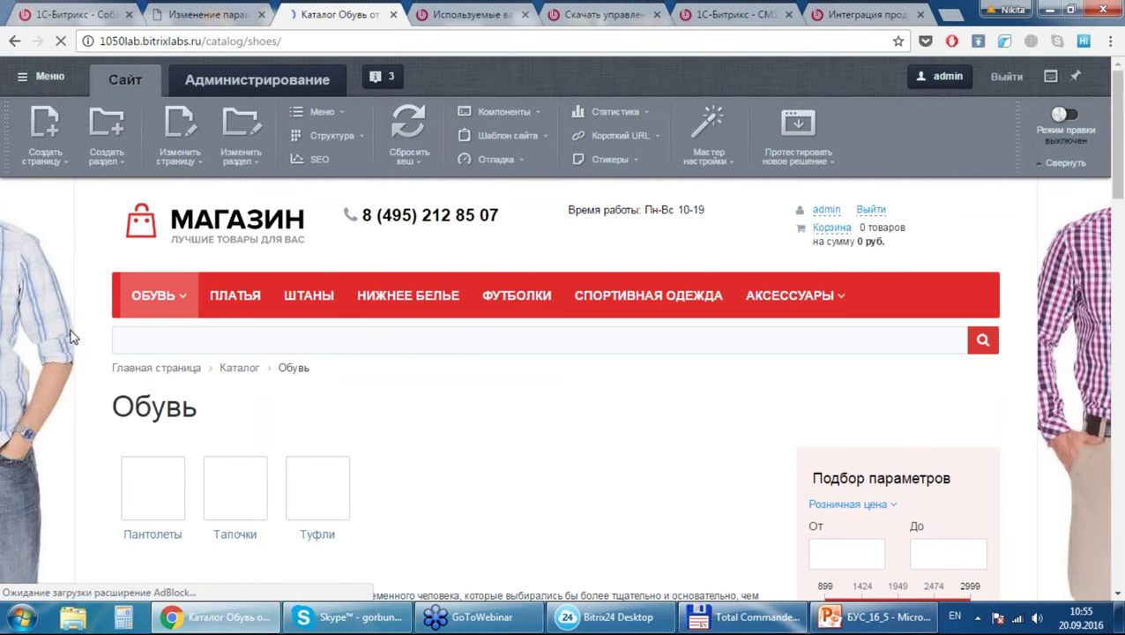
scroll(477, 483, down, 10)
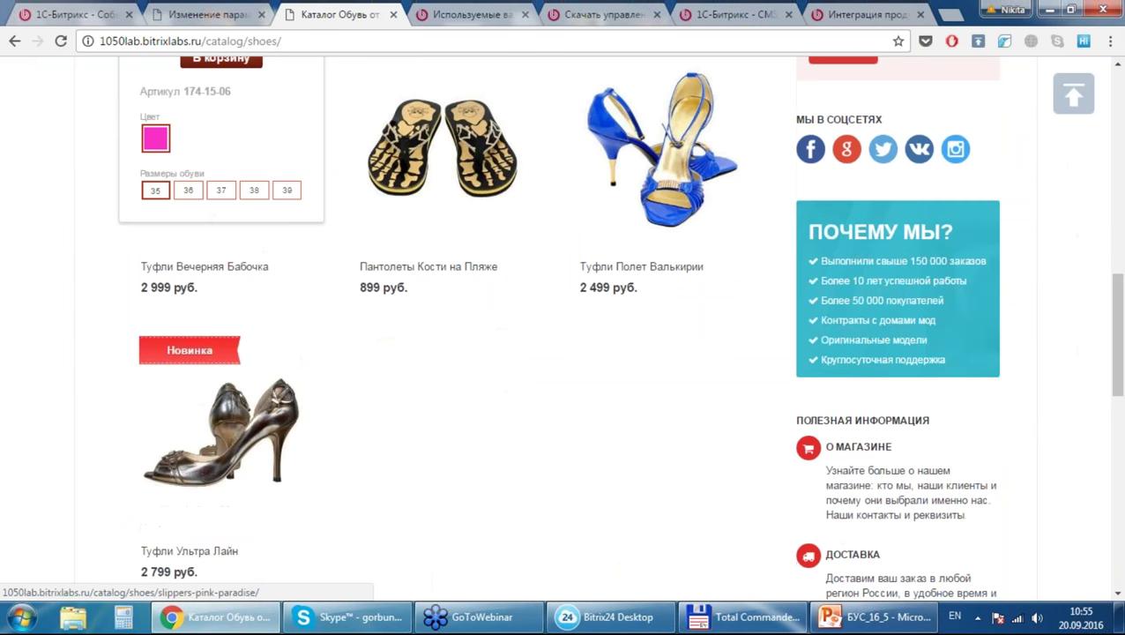
scroll(477, 483, up, 5)
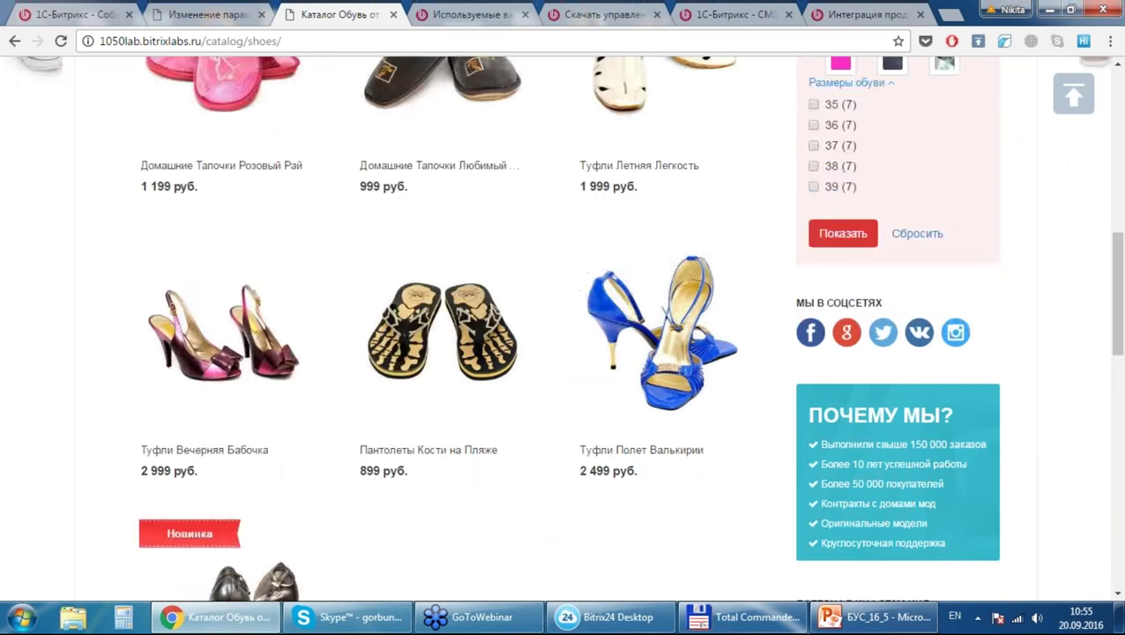
click(227, 10)
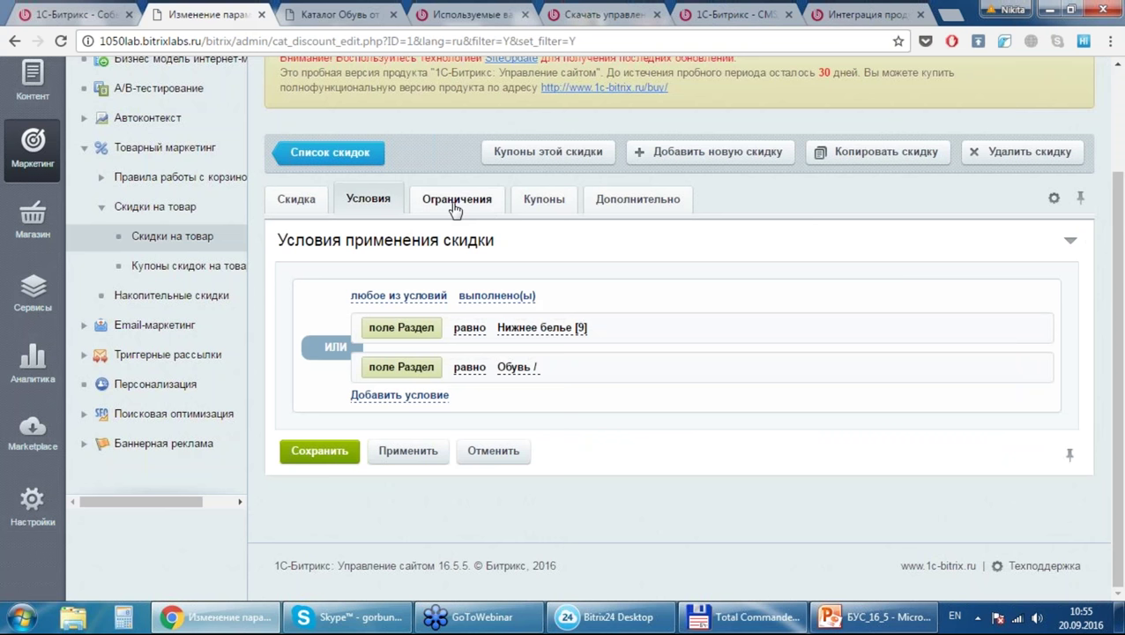
- Review the Ограничения tab, then apply the discount changes from the Купоны tab
click(456, 199)
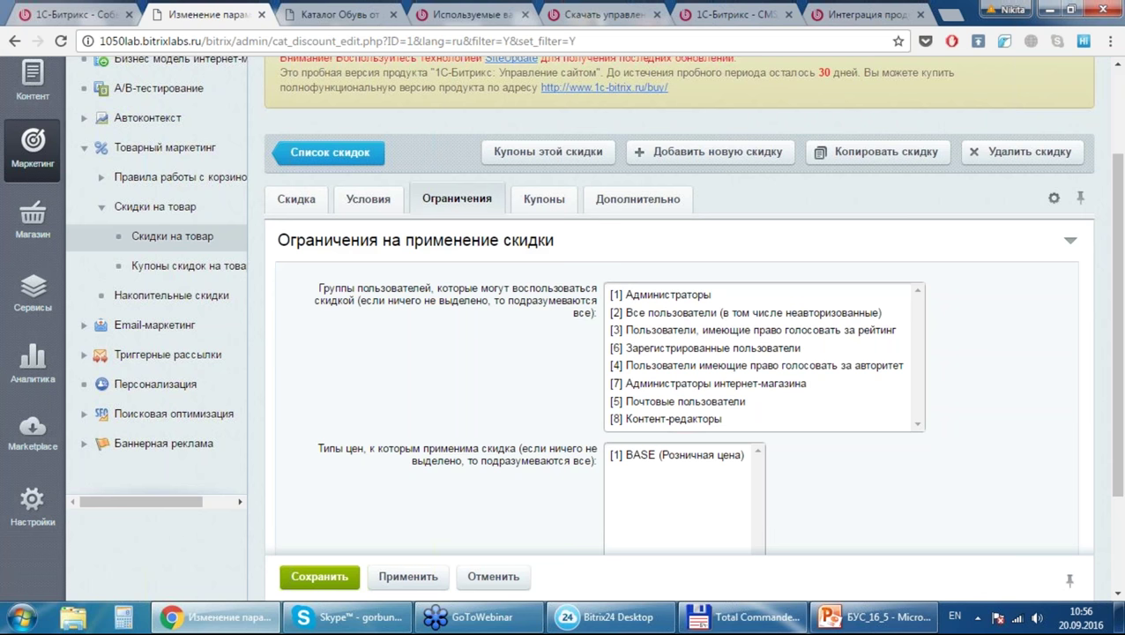
scroll(498, 323, down, 2)
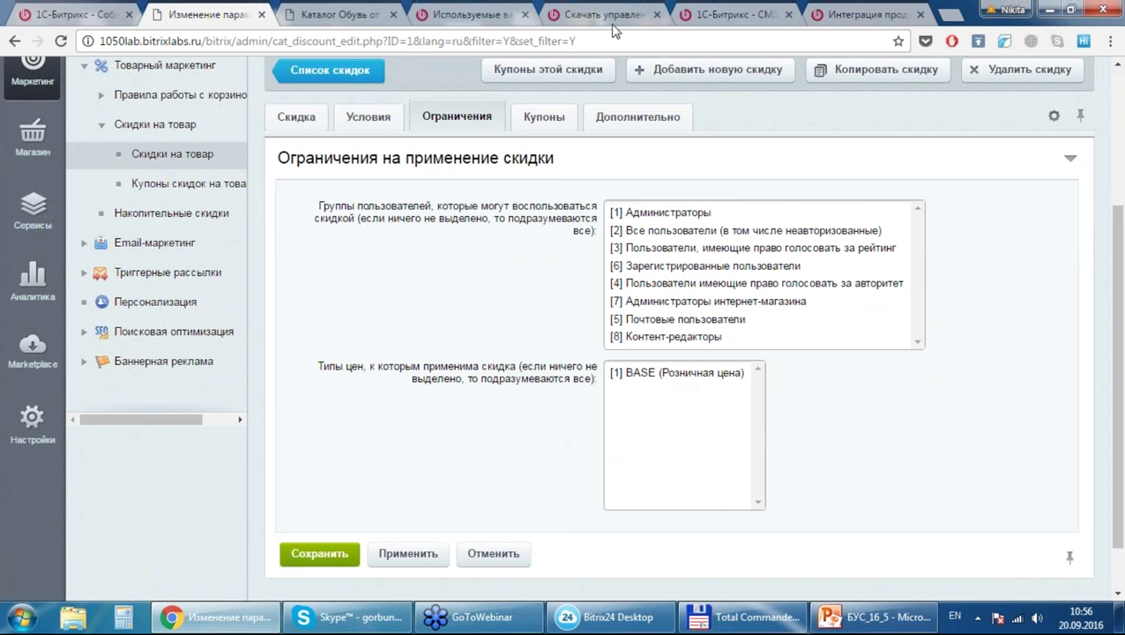
click(544, 117)
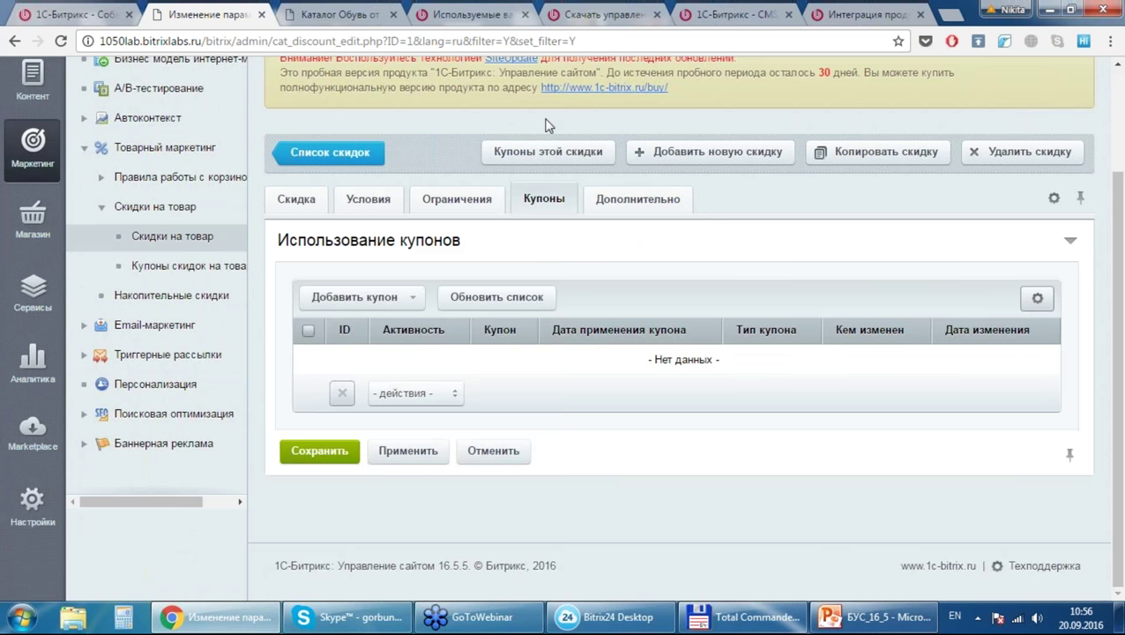
click(407, 451)
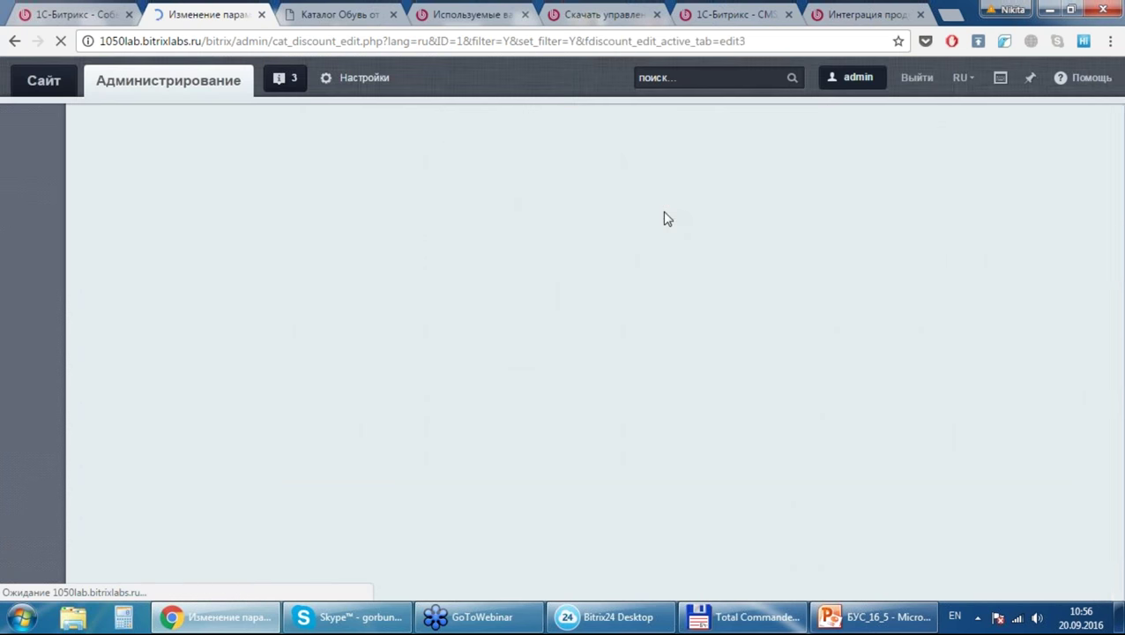
- Clear the site cache on the Обувь catalog and confirm the shoes show -10% prices
click(340, 14)
scroll(392, 82, up, 5)
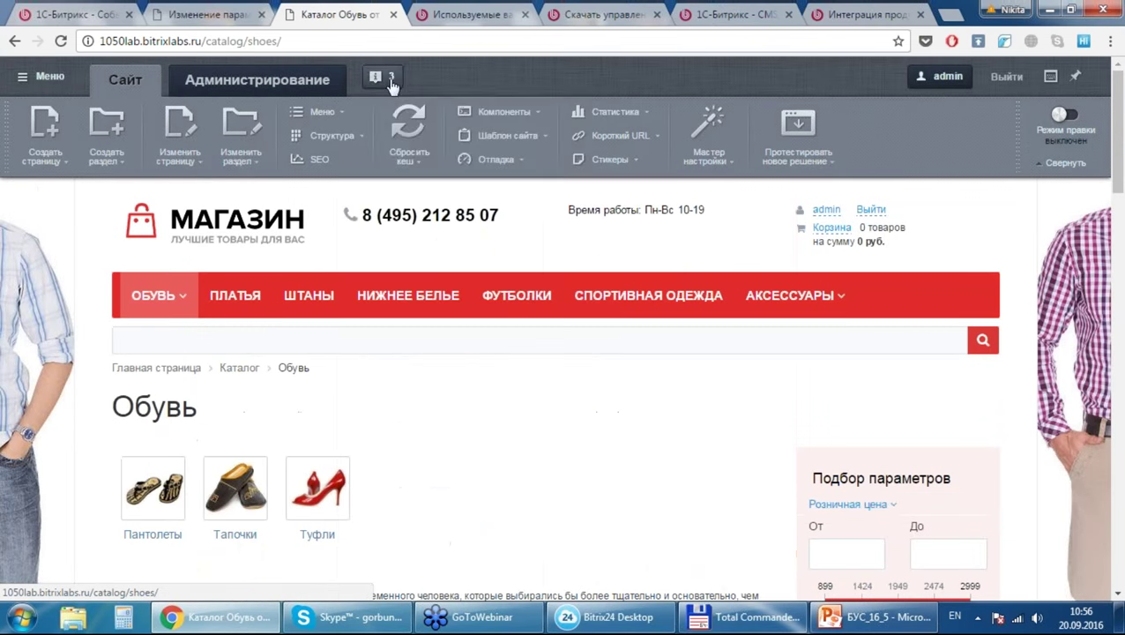
click(388, 78)
click(522, 73)
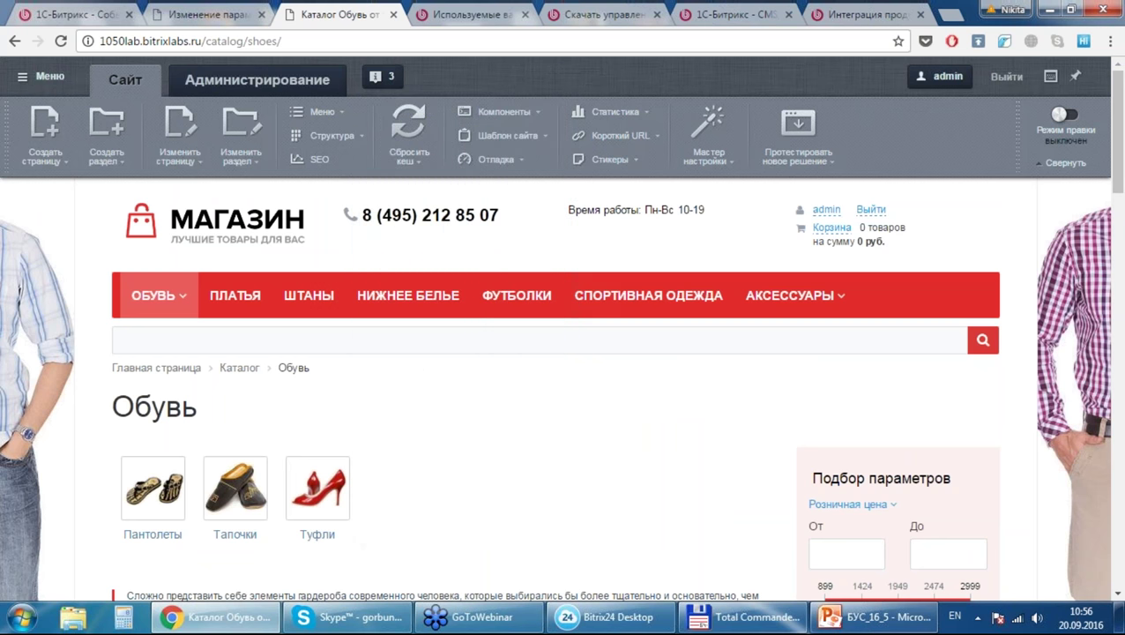
click(409, 125)
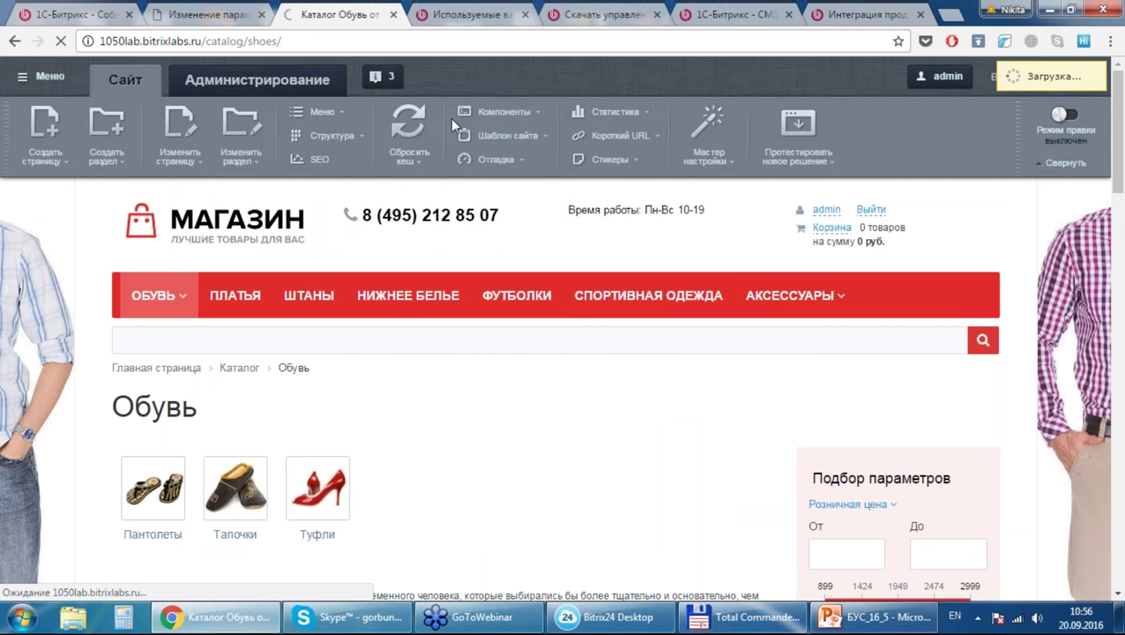
scroll(441, 352, down, 5)
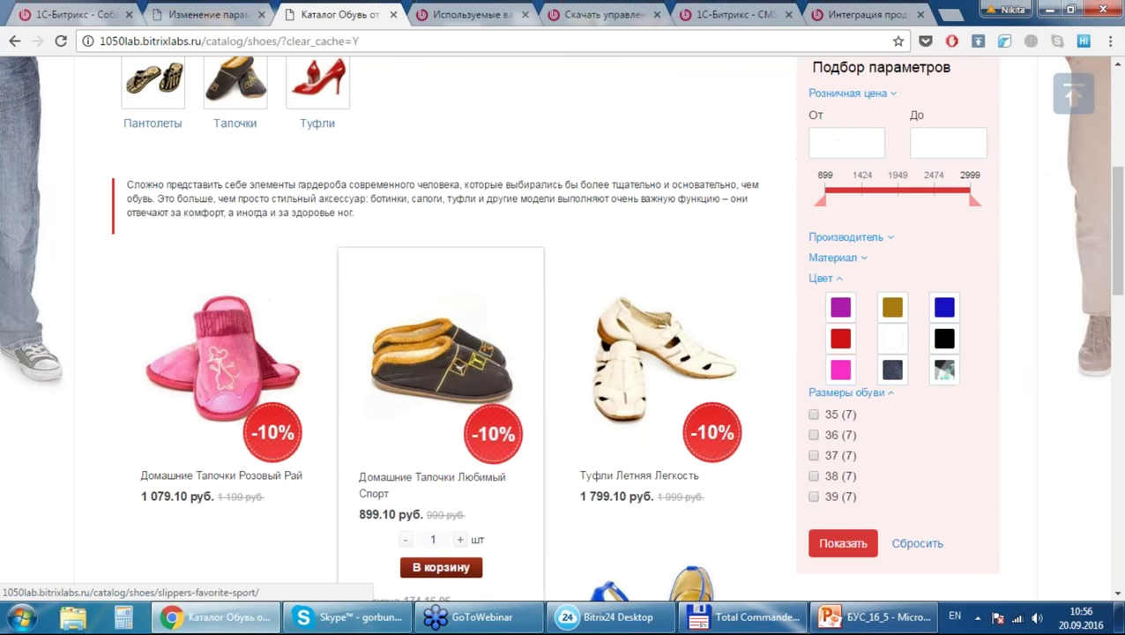
scroll(520, 327, down, 4)
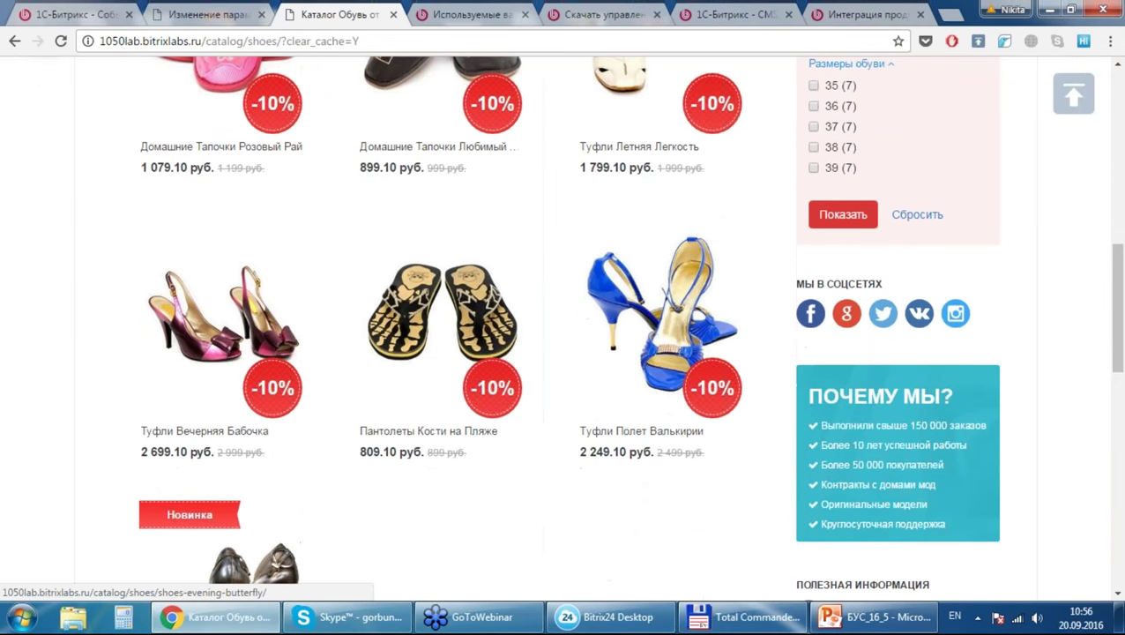
scroll(545, 339, down, 3)
scroll(545, 339, up, 9)
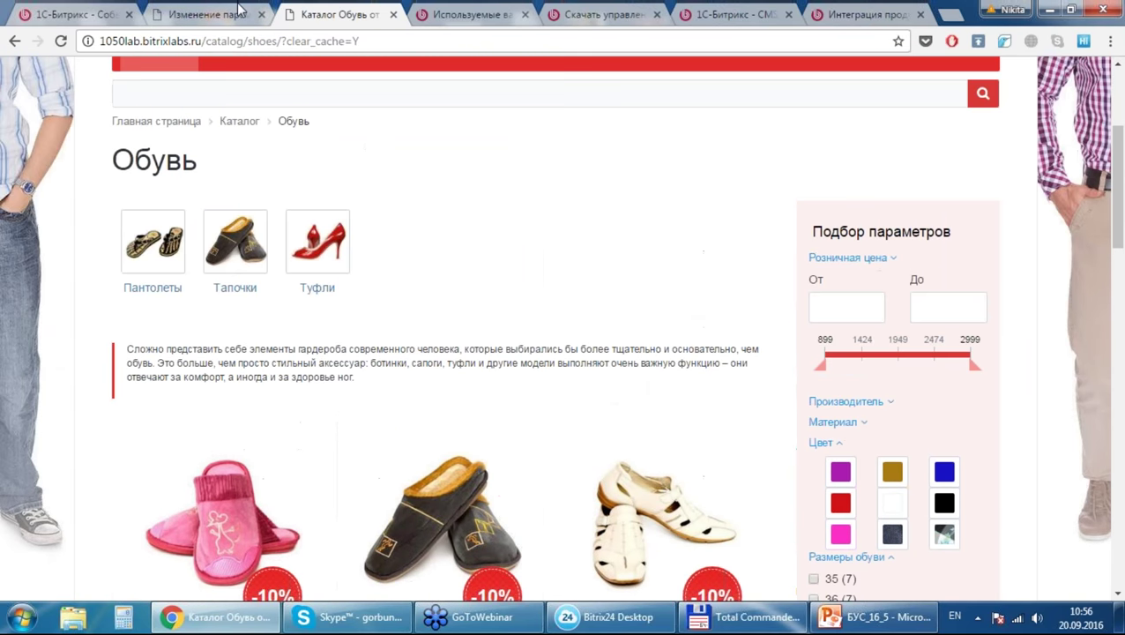
click(240, 11)
scroll(811, 256, down, 3)
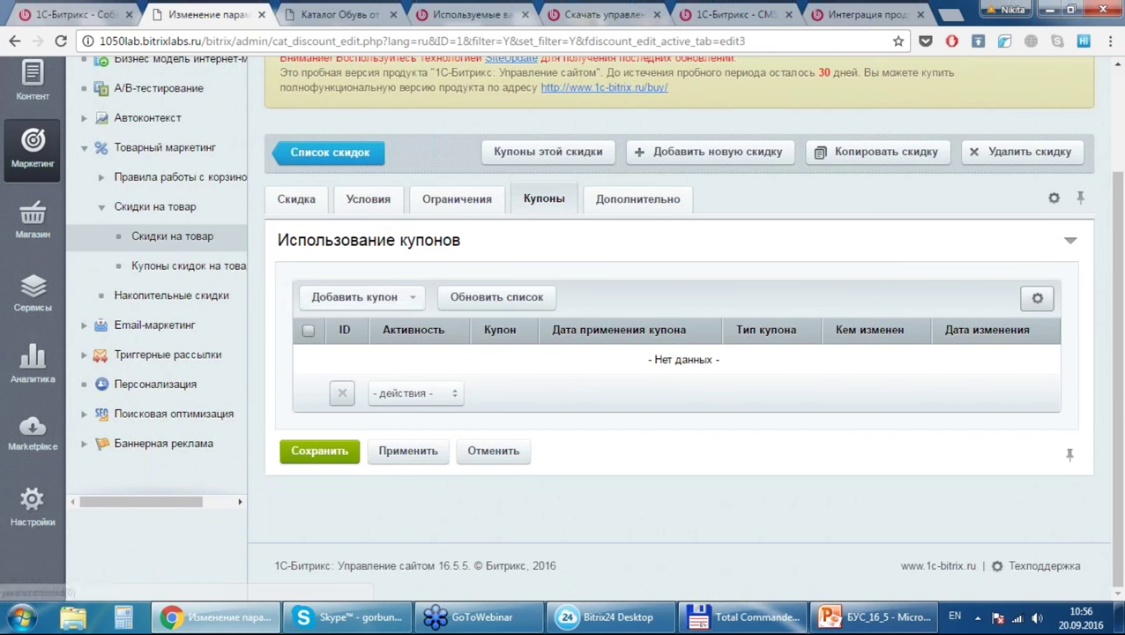
- Start adding a single coupon and set its type to Многоразовый купон (multi-use)
click(355, 297)
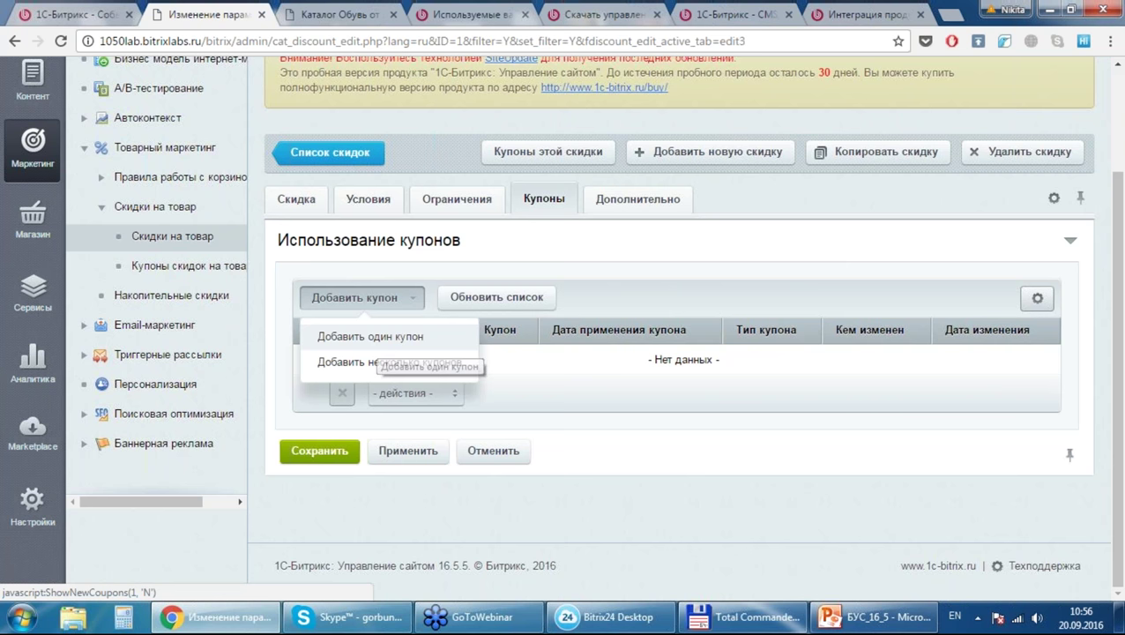
click(370, 337)
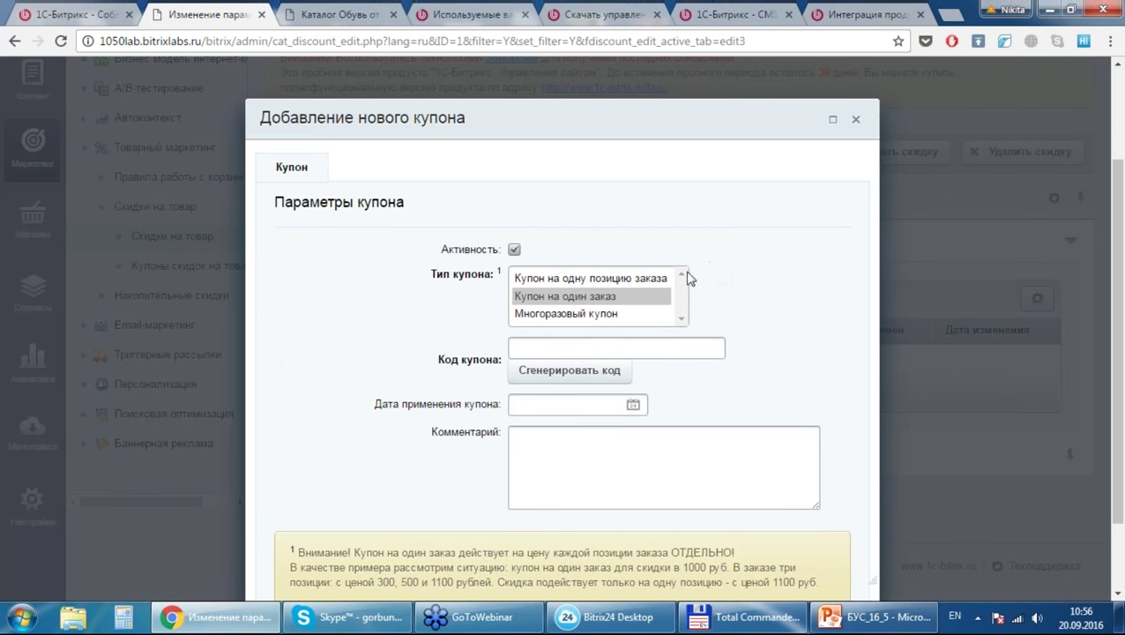
click(636, 281)
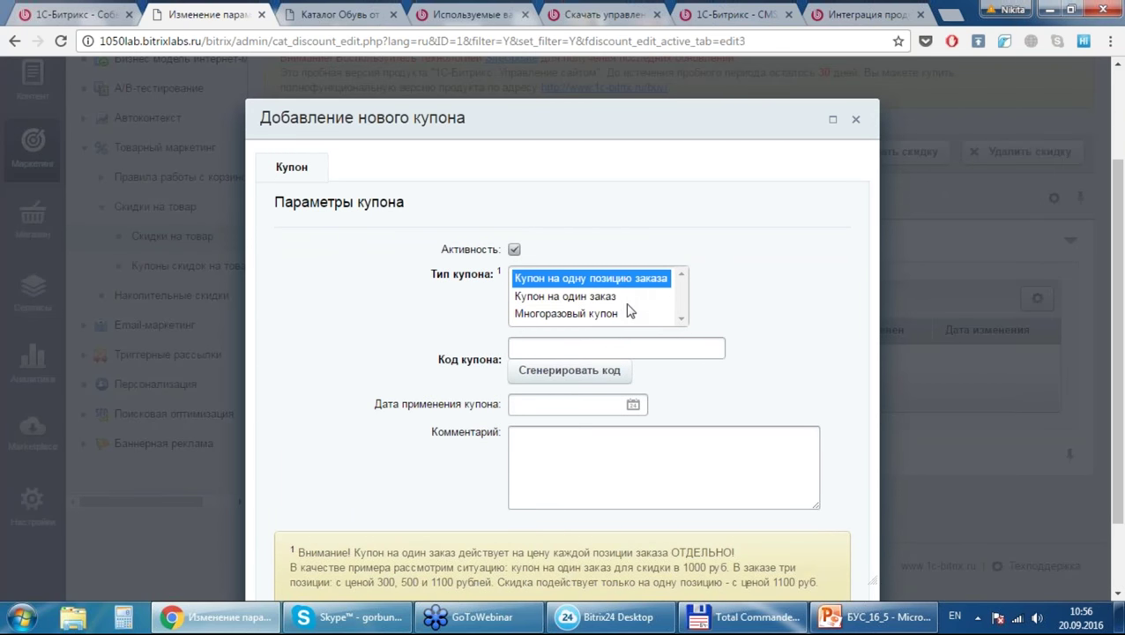
click(612, 301)
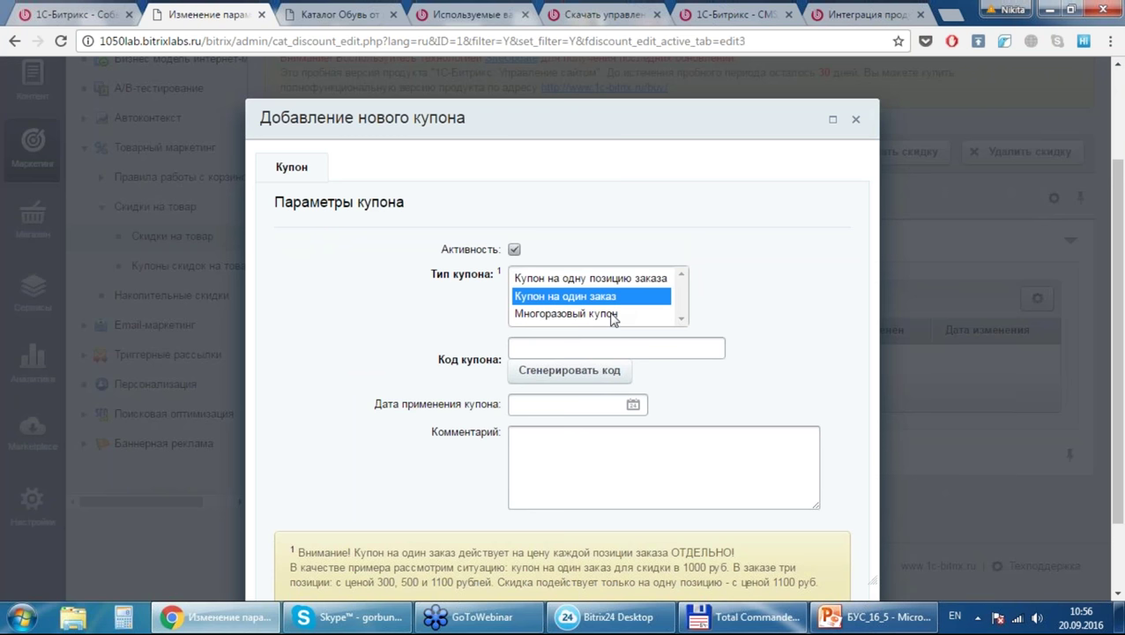
click(613, 316)
- Enter coupon code HAPPYNEWYEAR, save the coupon, and select the code for copying
click(615, 349)
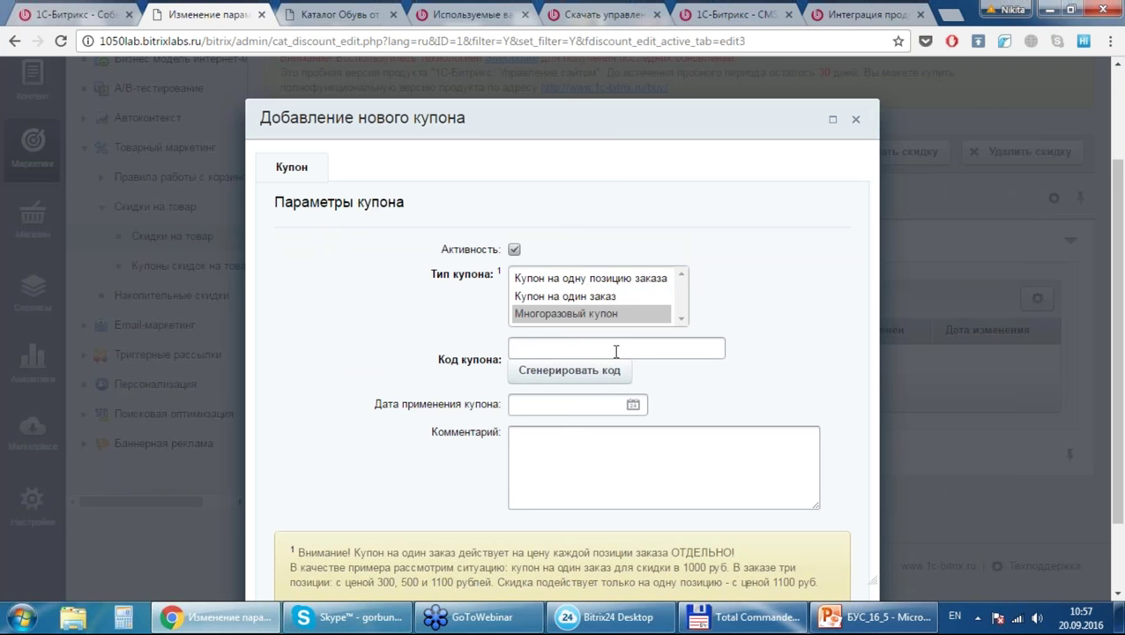
text(HAPPY)
key(BackSpace)
text(NEWYEAR)
click(556, 437)
scroll(342, 352, down, 1)
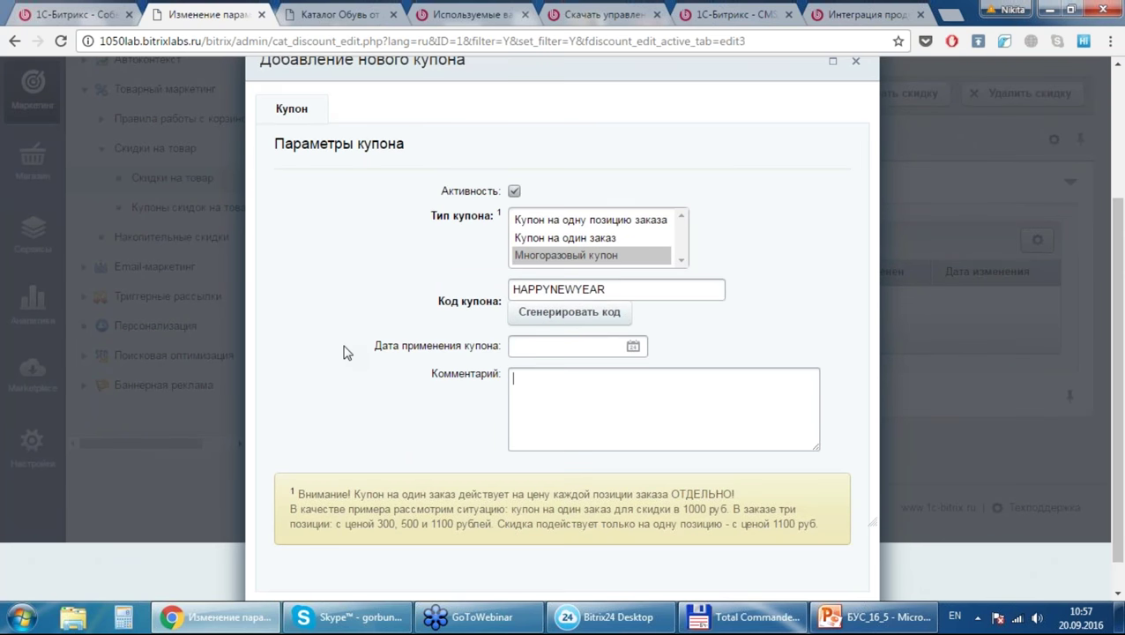
click(294, 576)
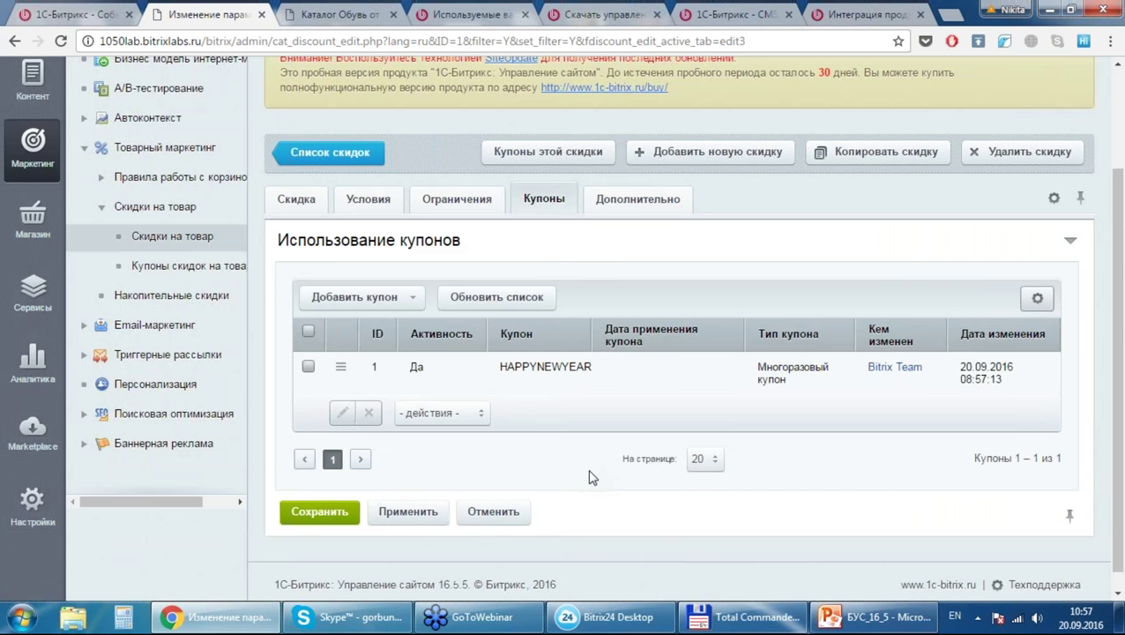
drag(590, 367, 503, 372)
key(ctrl+c)
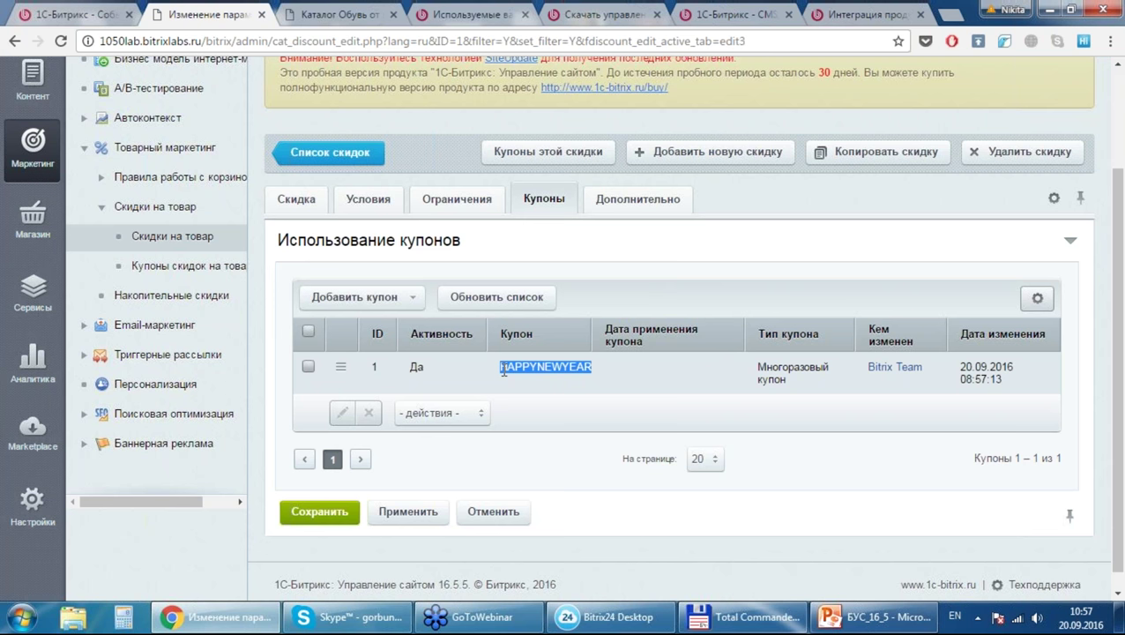
- Clear the cache, open the Домашние Тапочки Любимый Спорт slippers and choose size 37
key(ctrl+Tab)
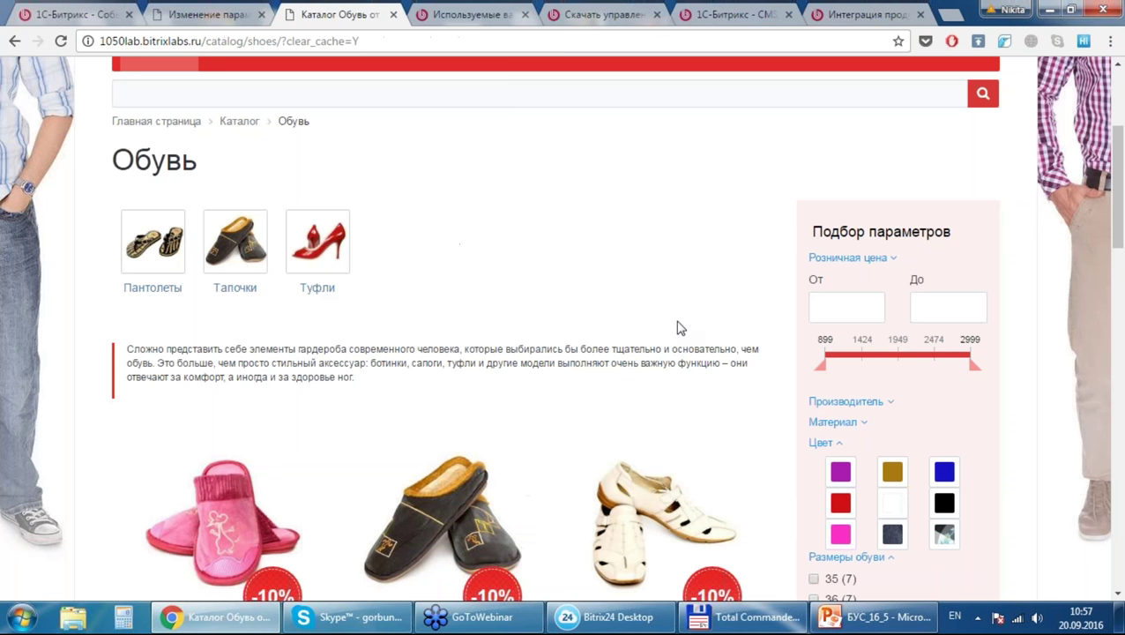
scroll(671, 331, up, 3)
click(408, 128)
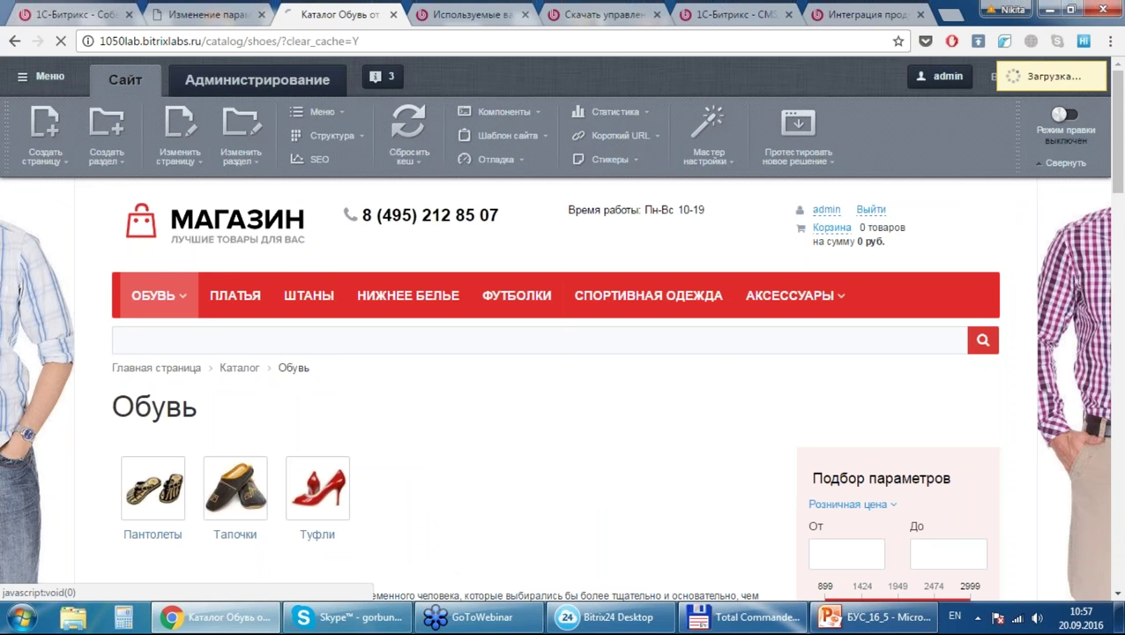
scroll(448, 364, down, 8)
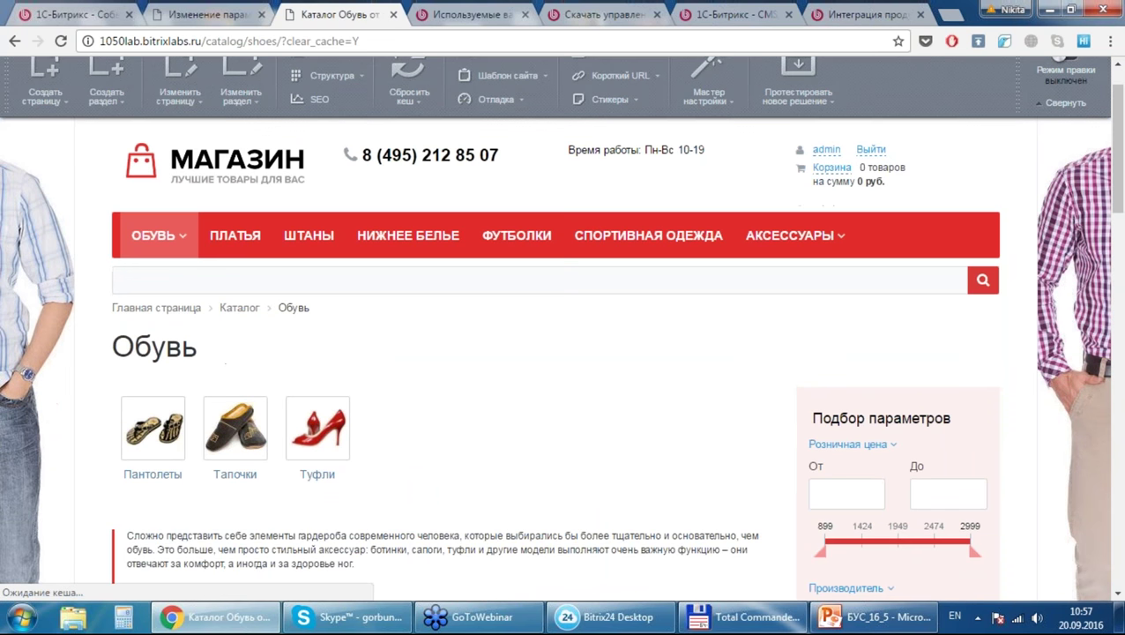
click(440, 148)
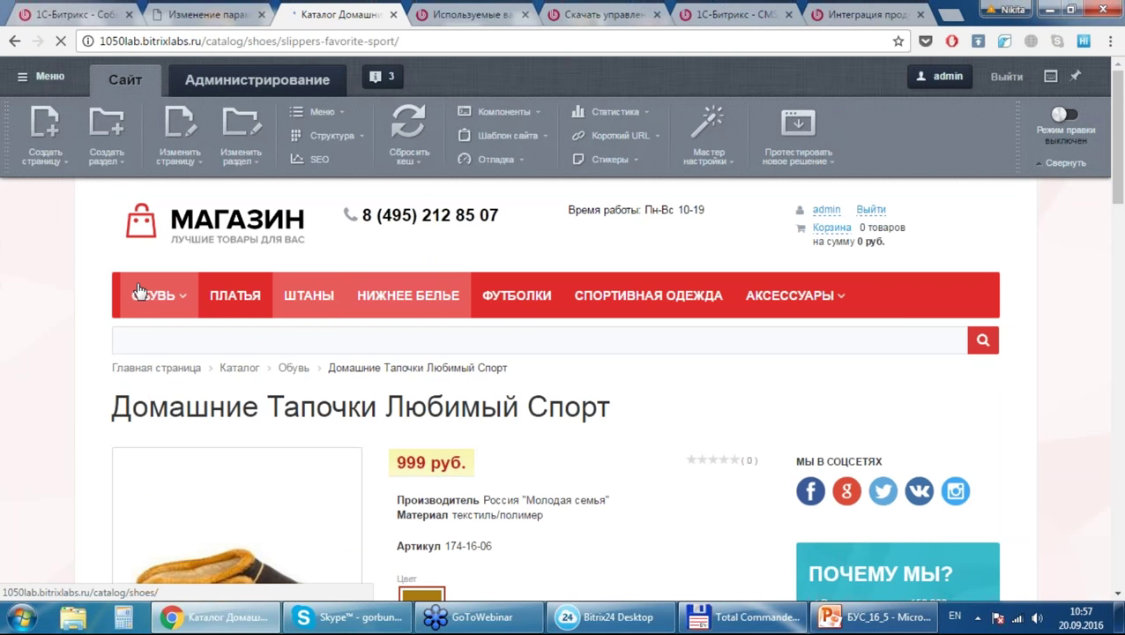
scroll(146, 284, down, 3)
click(509, 423)
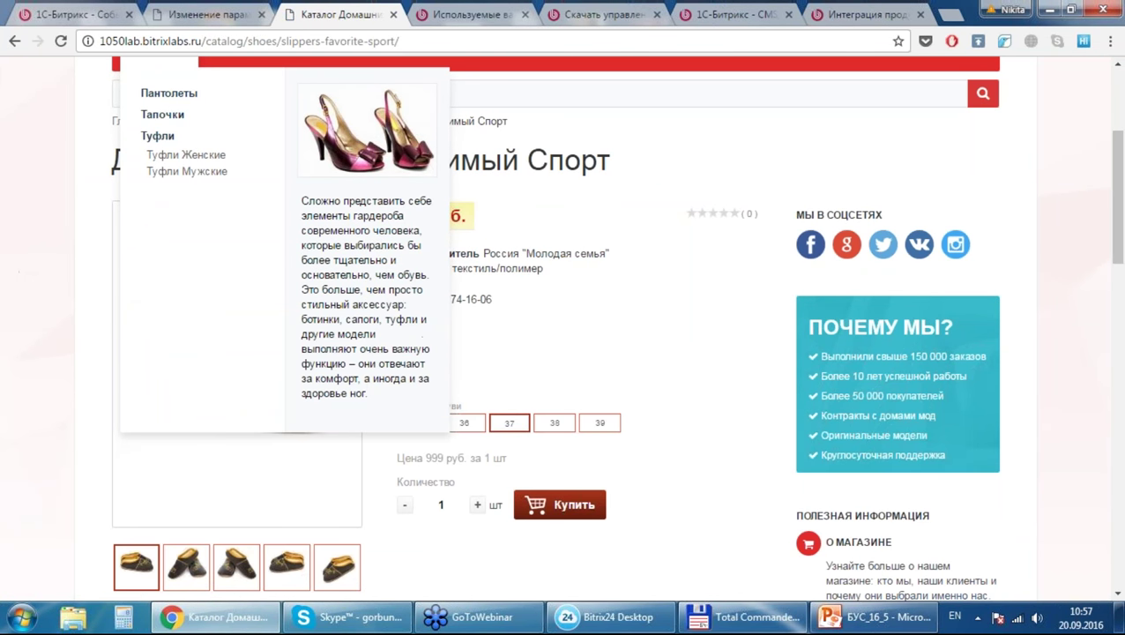
- Apply coupon HAPPYNEWYEAR in the cart, reducing the slippers from 999 to 899.10 руб
scroll(754, 264, down, 1)
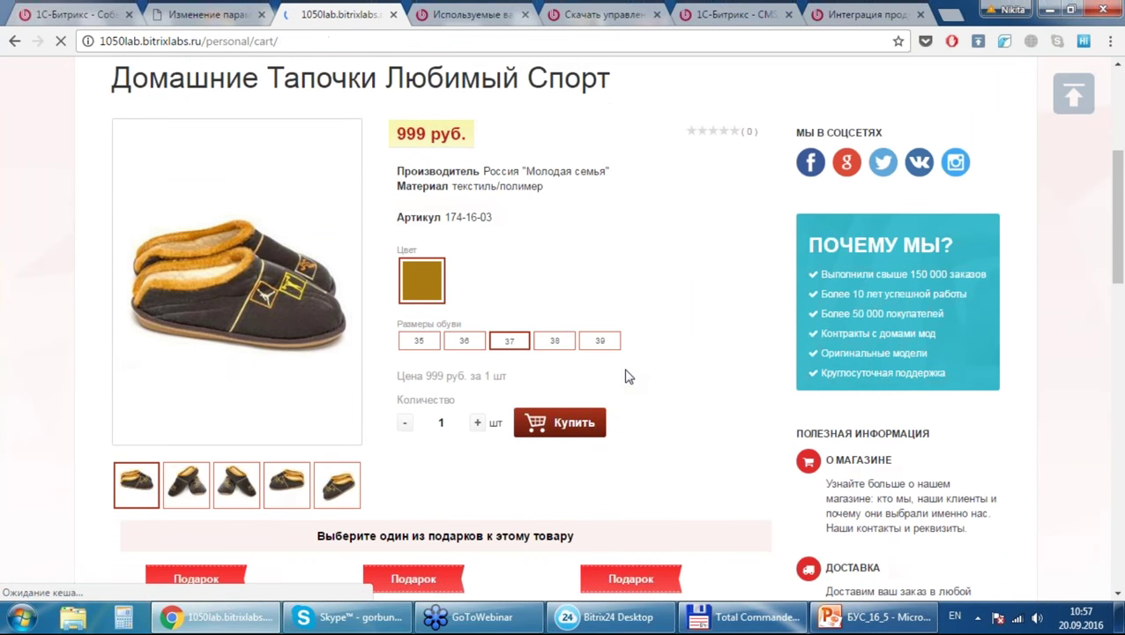
scroll(643, 375, down, 3)
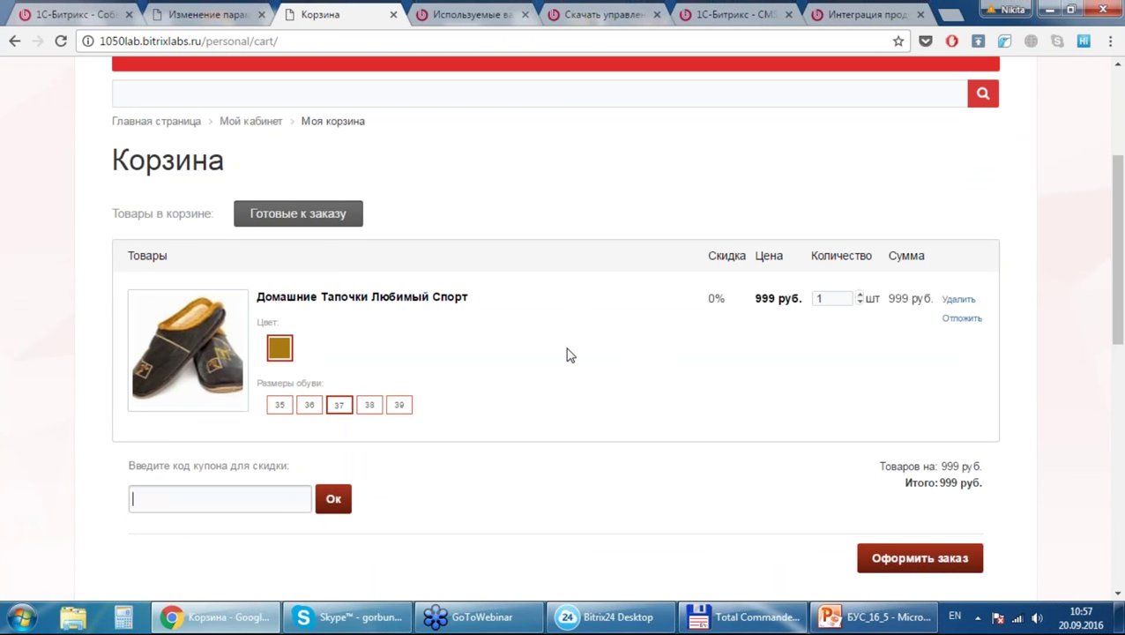
key(ctrl+v)
click(333, 511)
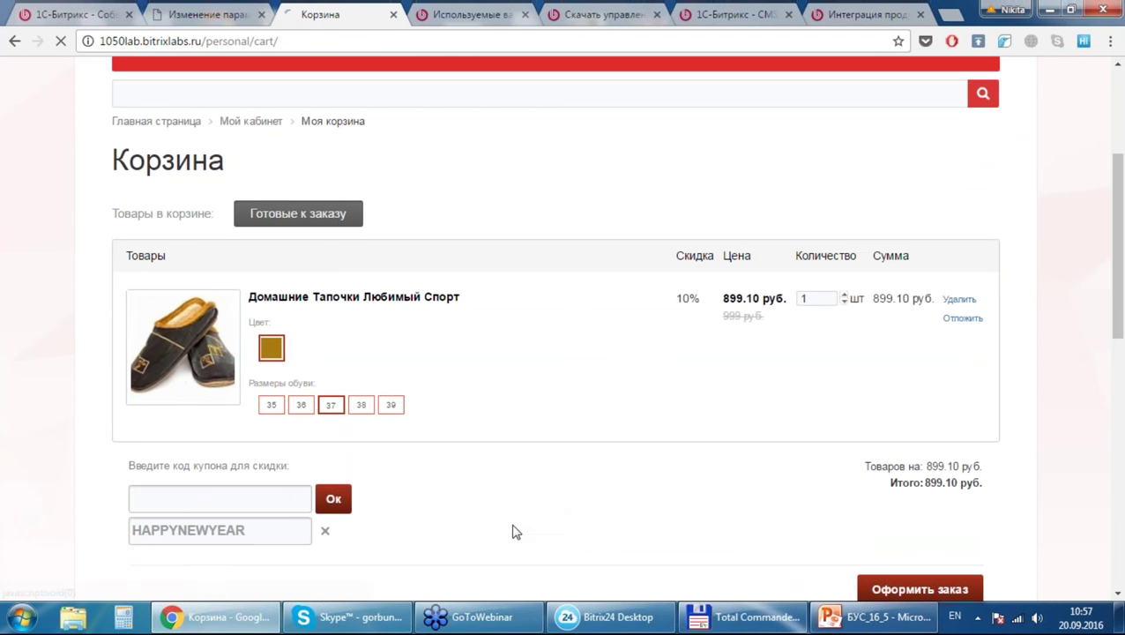
scroll(583, 447, down, 3)
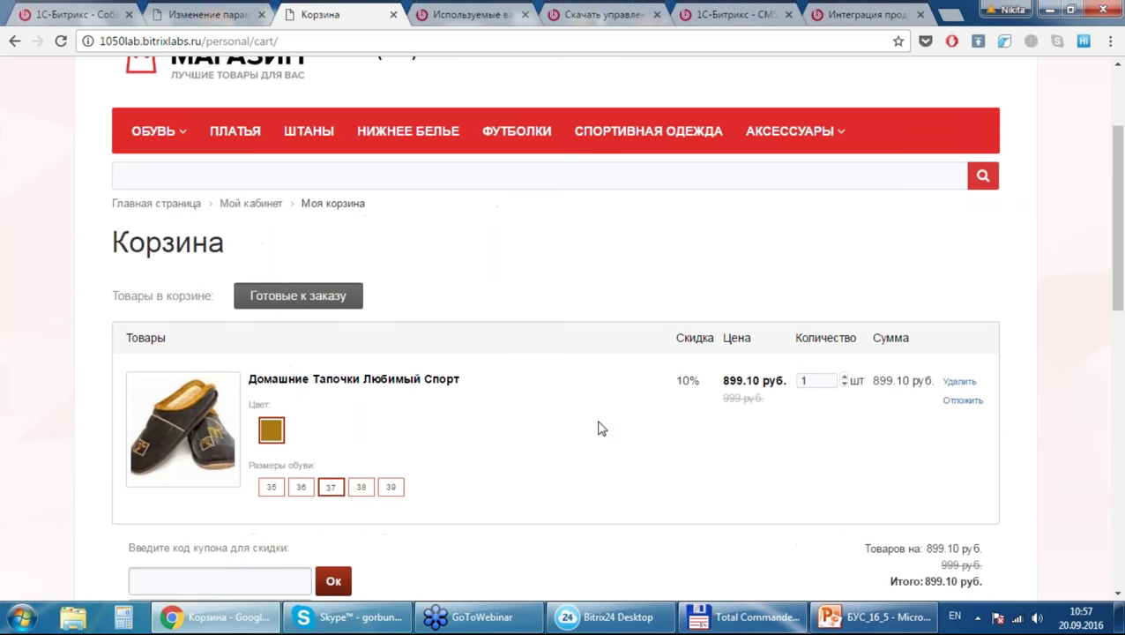
scroll(867, 401, down, 2)
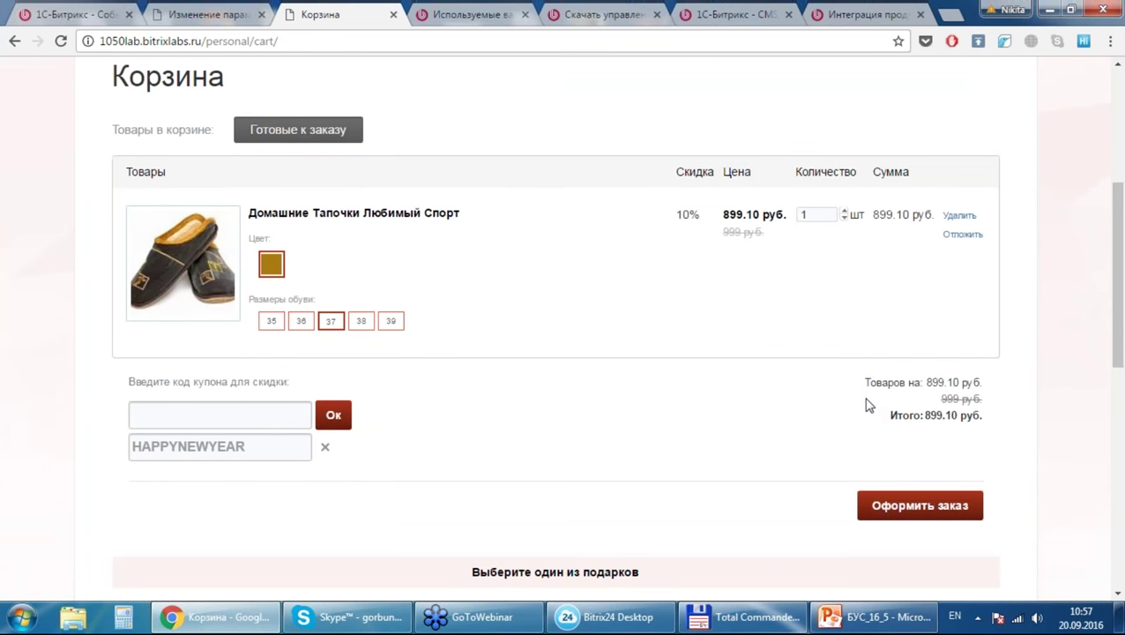
- Open the discount's Дополнительно tab and save the discount
click(231, 12)
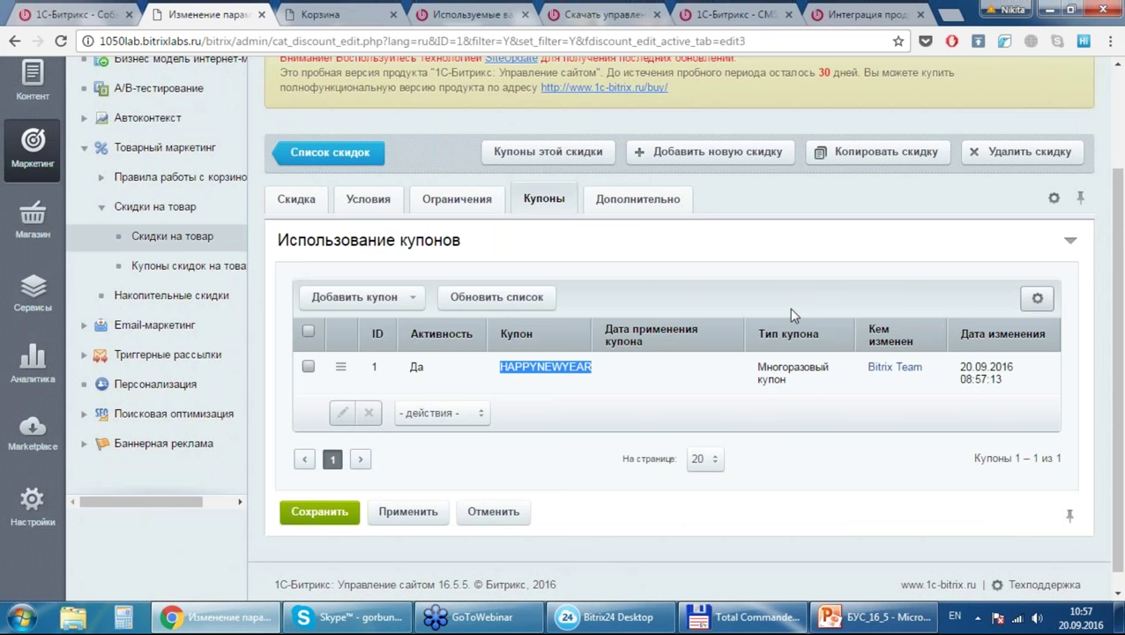
click(338, 369)
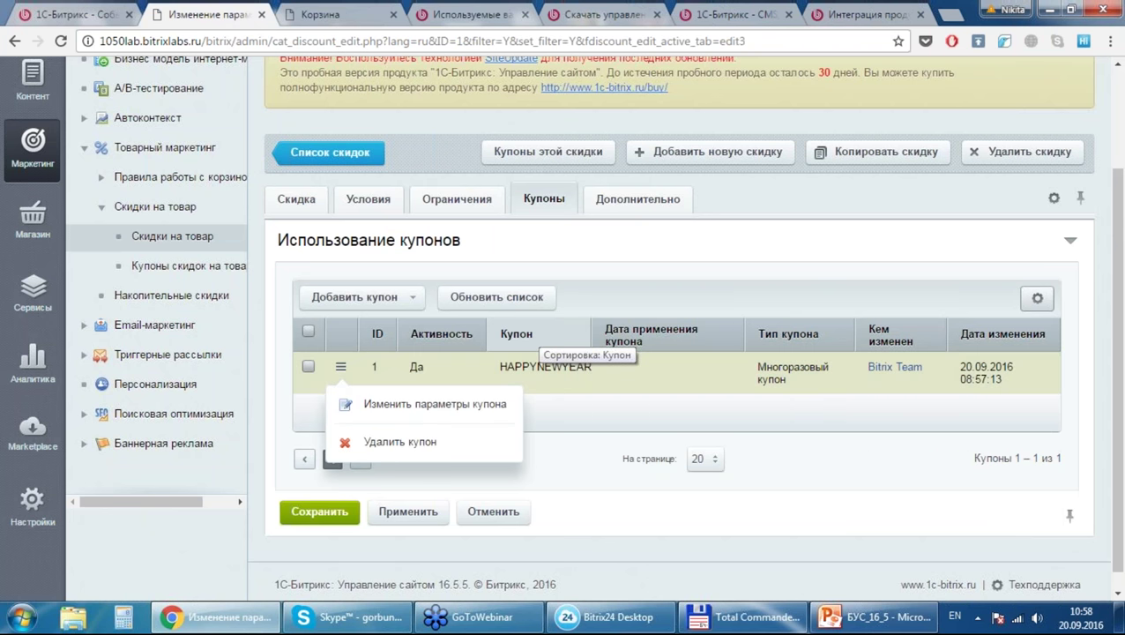
click(666, 269)
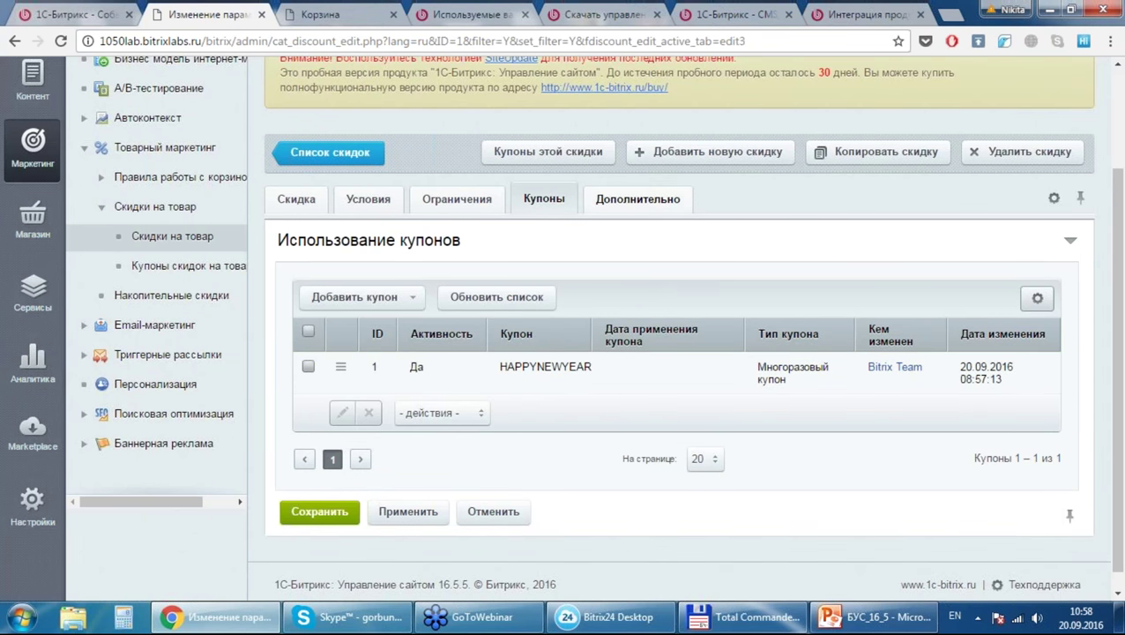
click(657, 209)
click(319, 379)
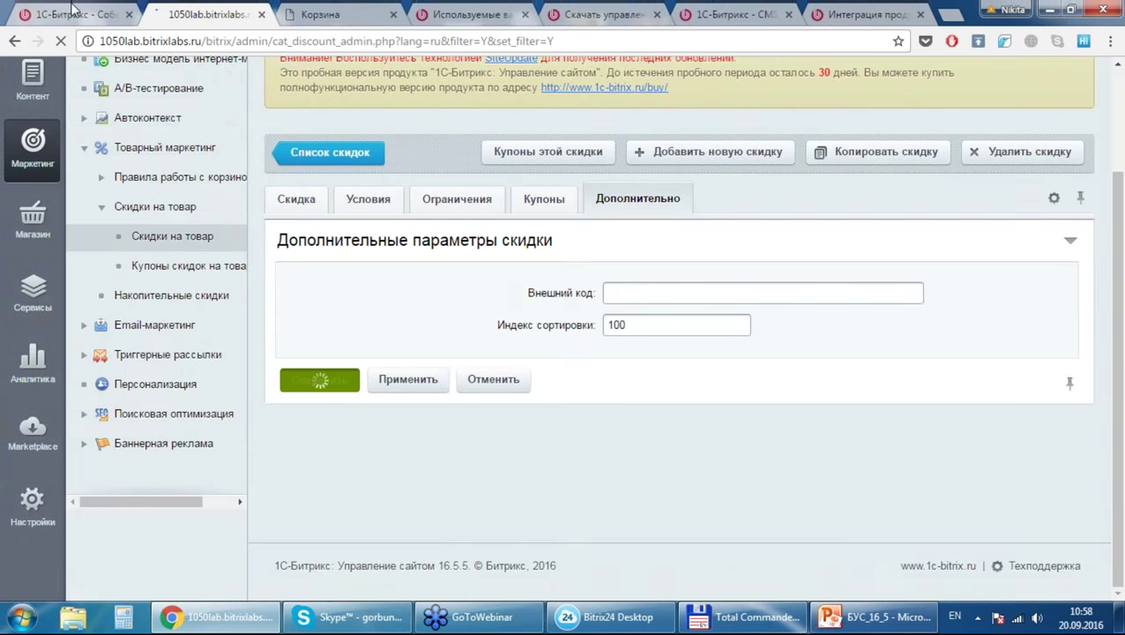
- Confirm the discount is listed active at 10%, then switch to the 1С-Битрикс - События webinar page
click(75, 12)
click(211, 14)
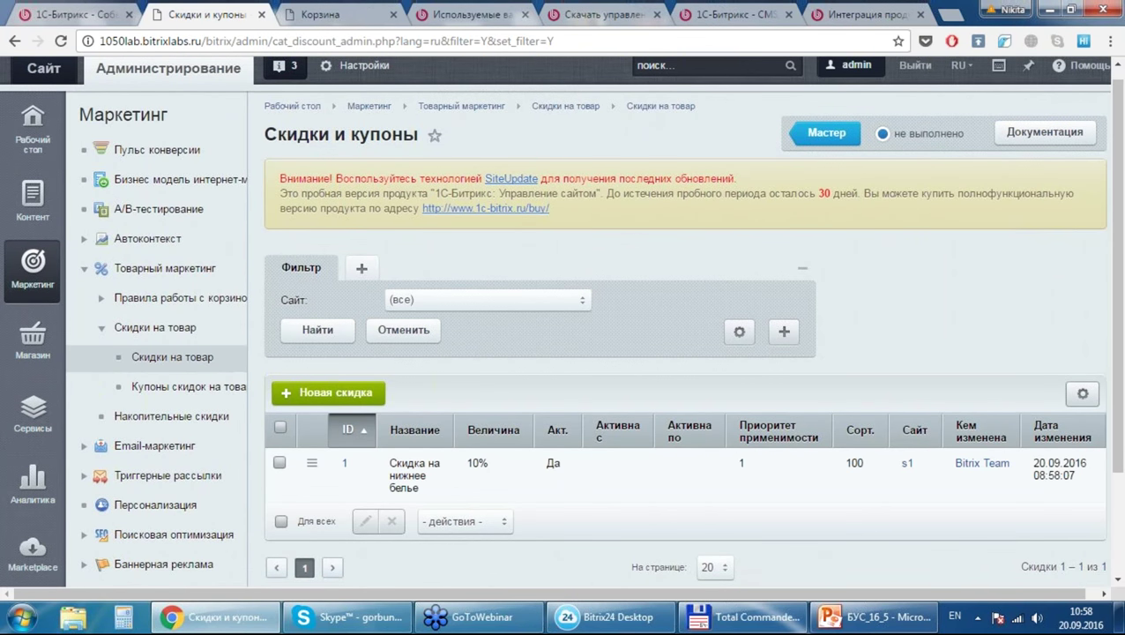
scroll(167, 229, down, 2)
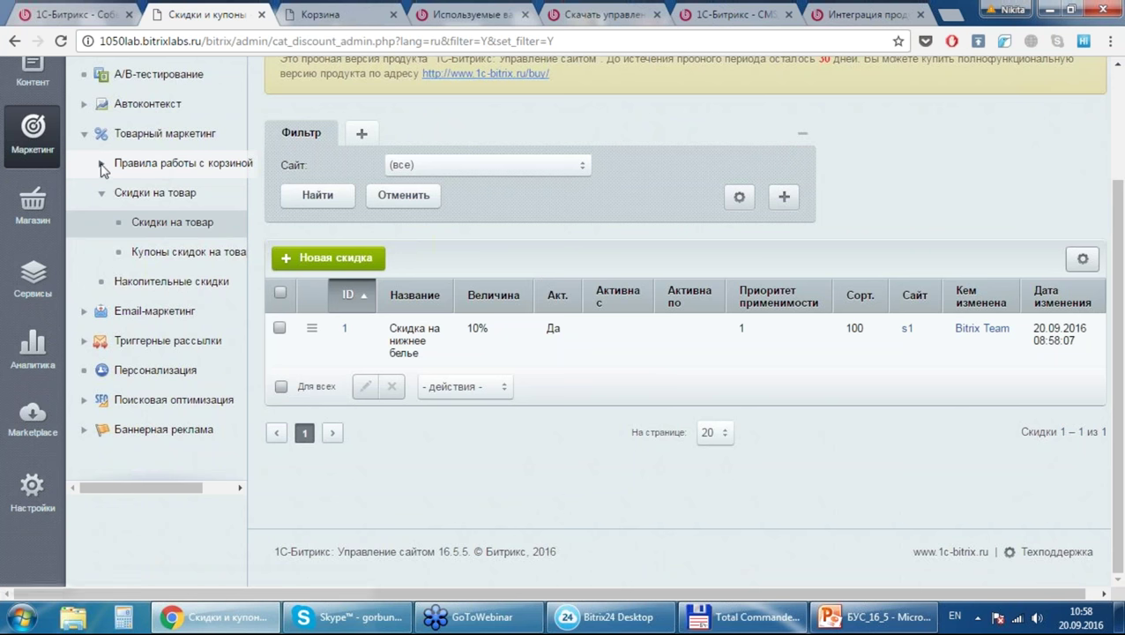
click(104, 11)
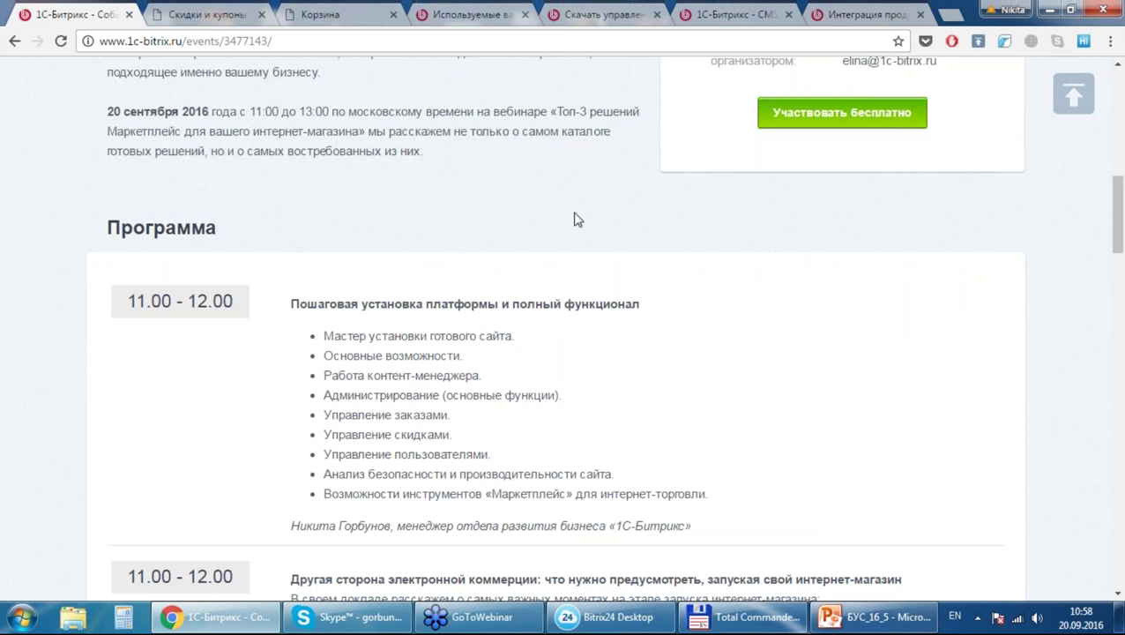
scroll(790, 291, down, 1)
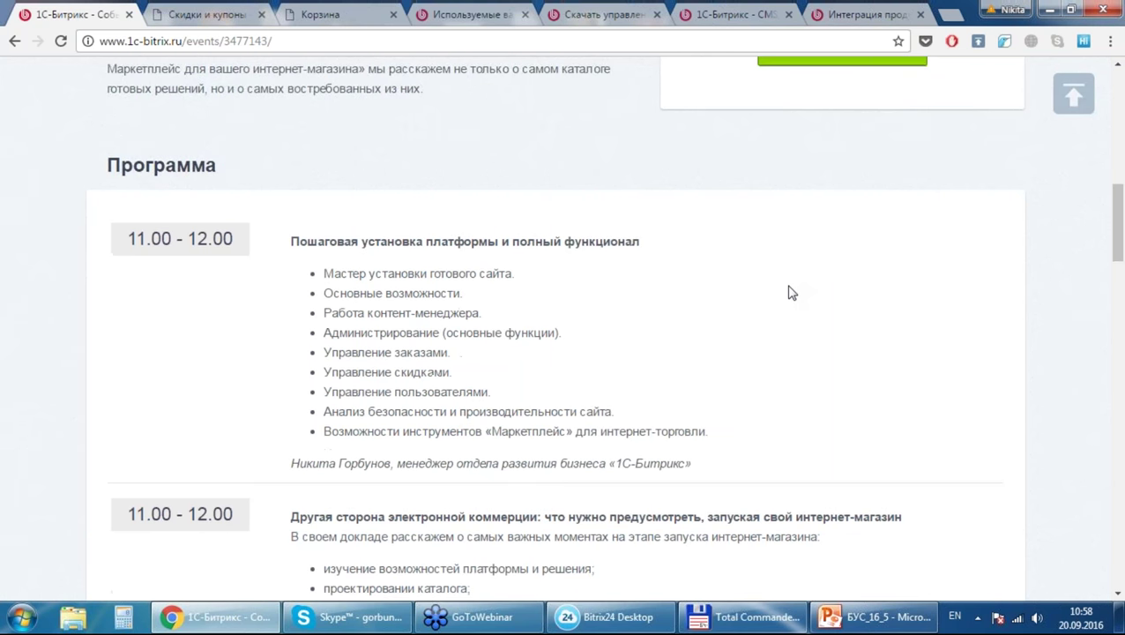
drag(344, 393, 546, 407)
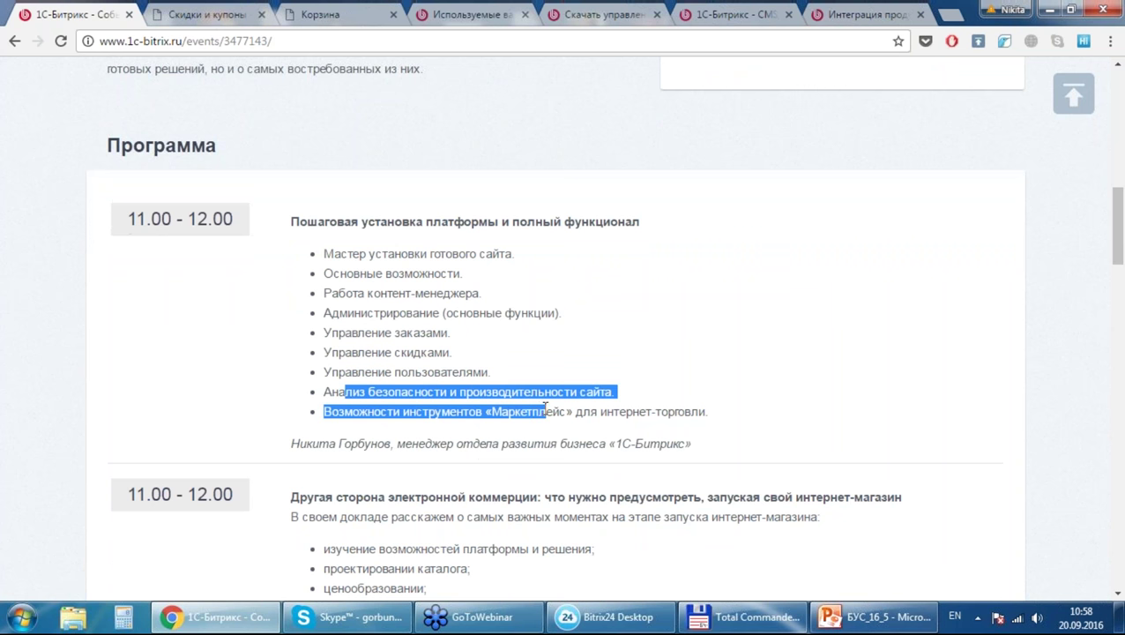
click(411, 397)
drag(388, 411, 531, 391)
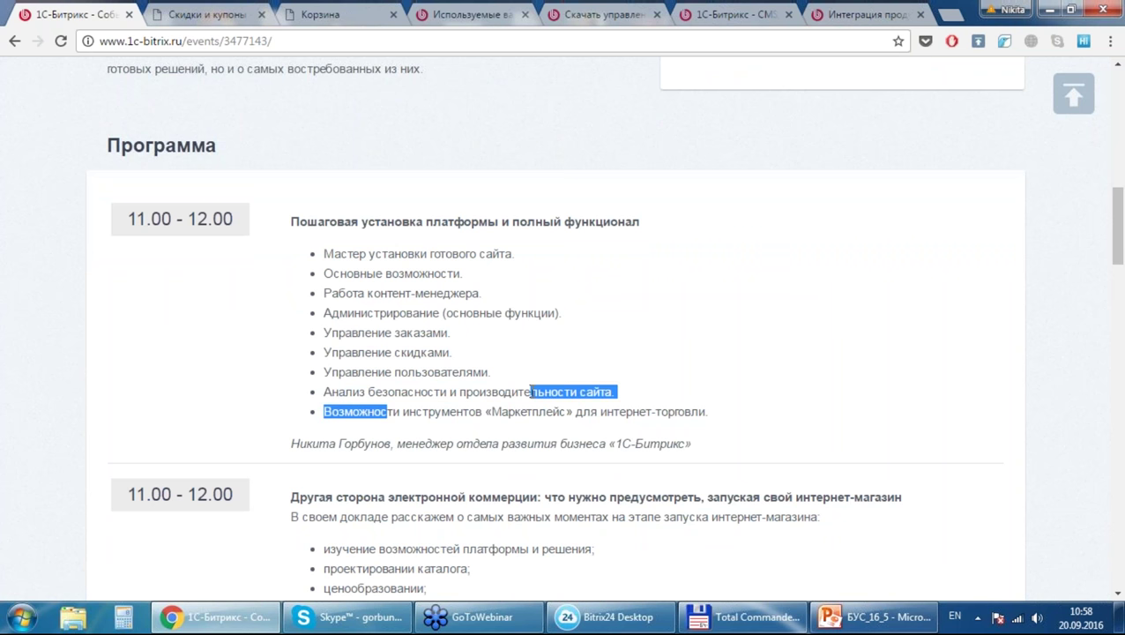
drag(428, 396, 514, 397)
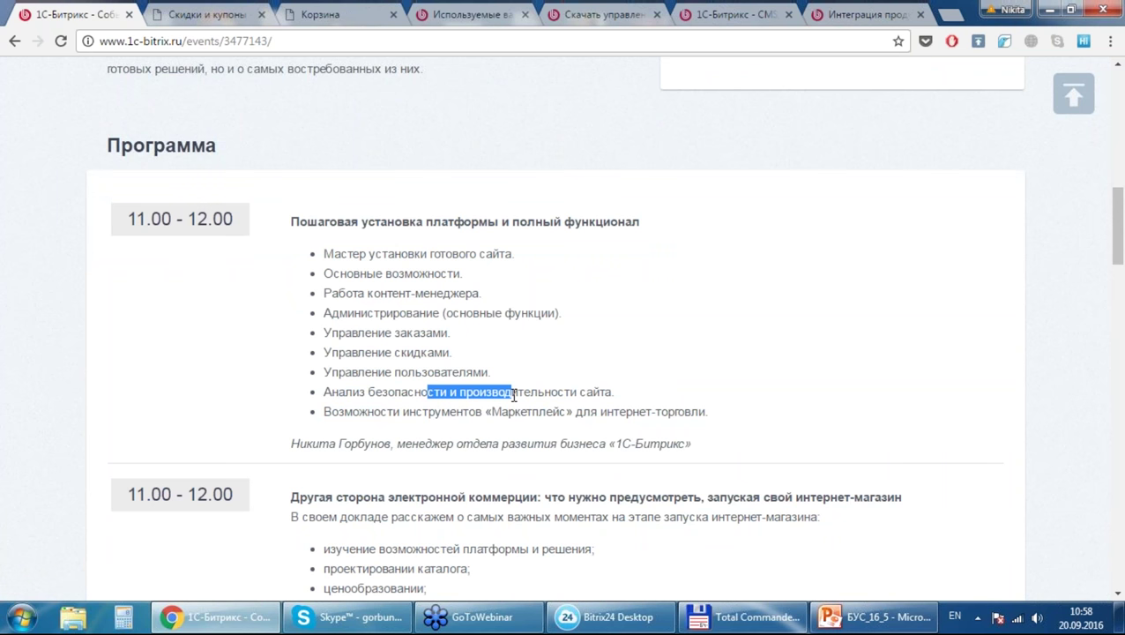
scroll(515, 397, down, 6)
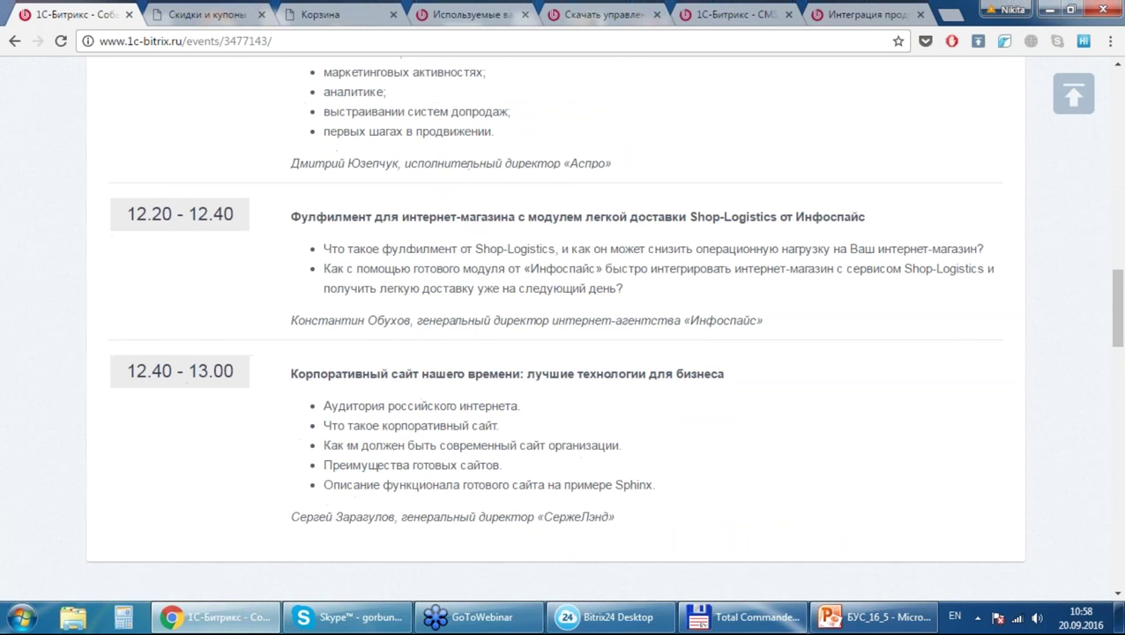
scroll(731, 442, up, 7)
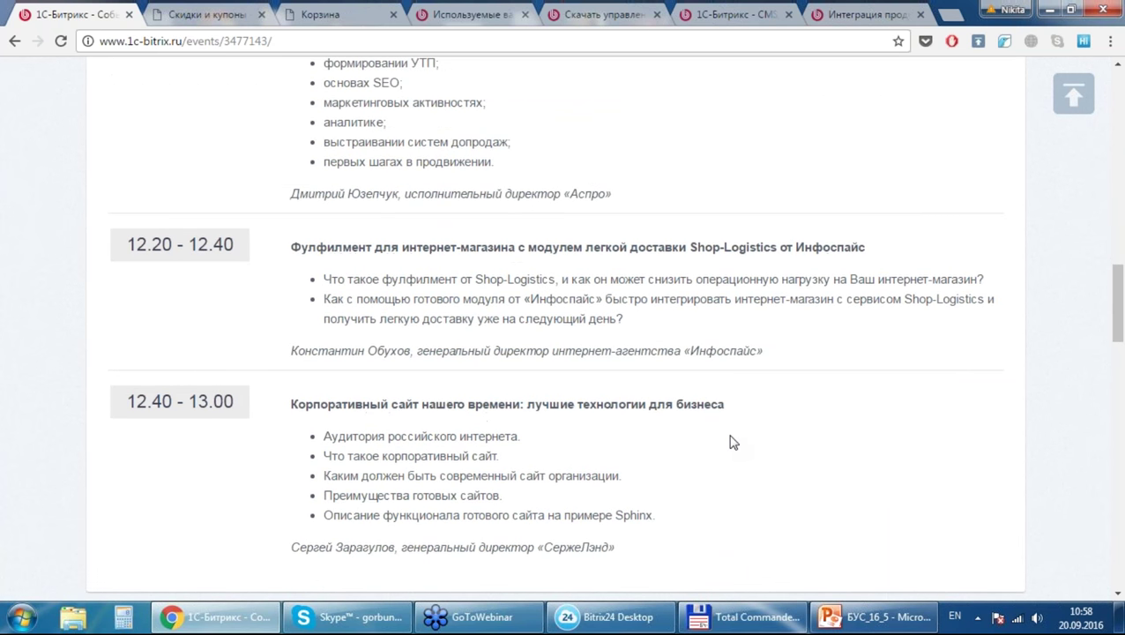
scroll(739, 440, down, 1)
scroll(494, 415, down, 1)
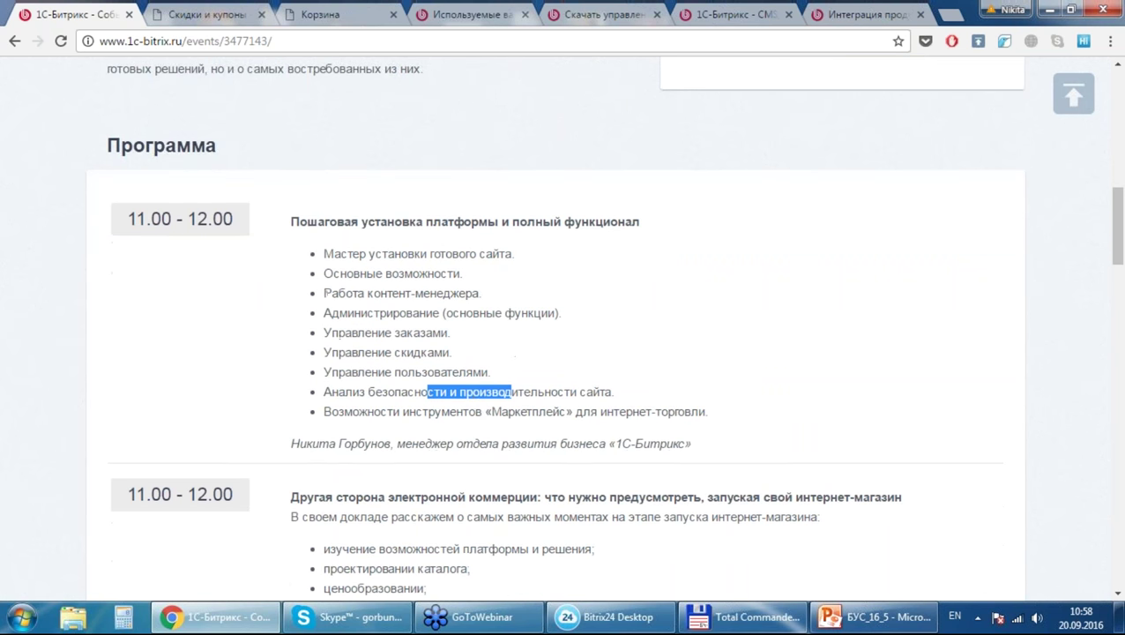
click(477, 407)
drag(527, 391, 422, 393)
click(1114, 41)
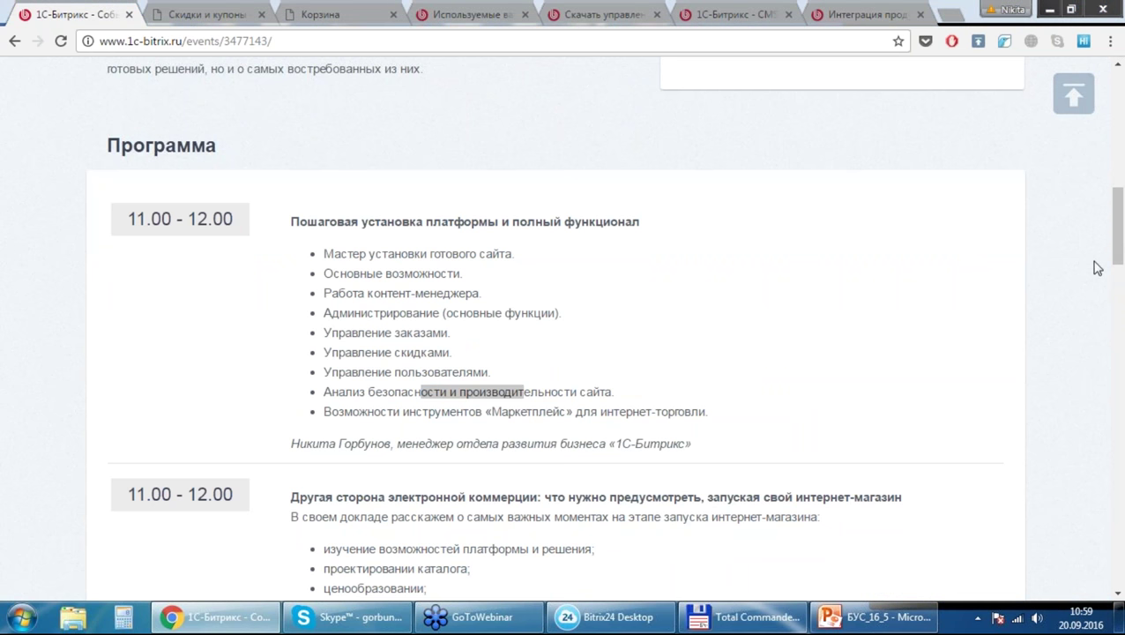
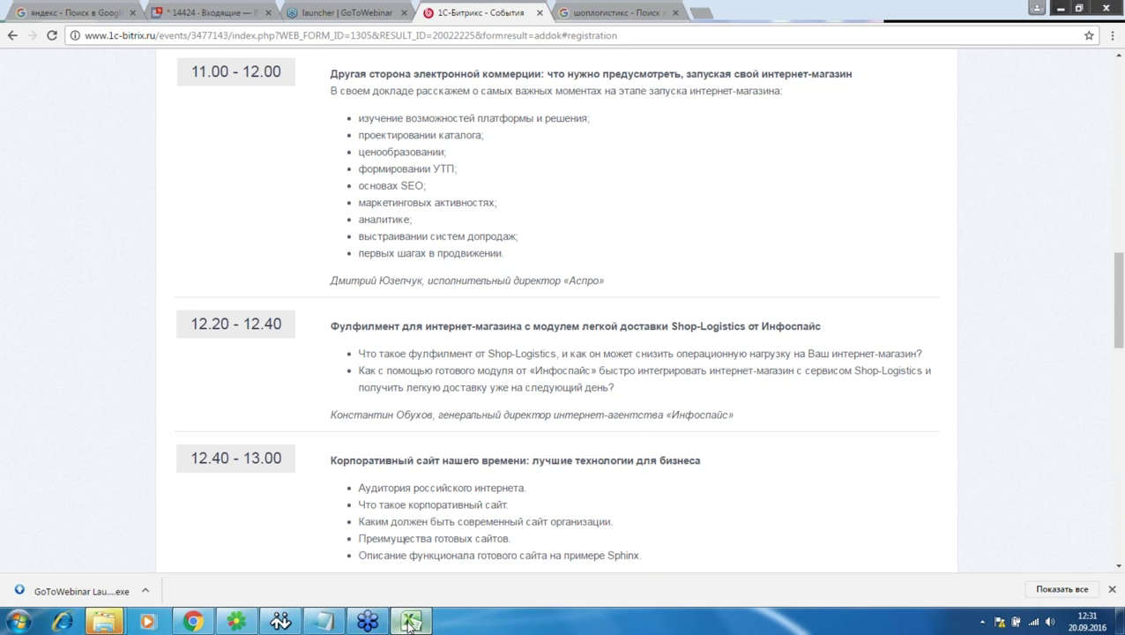
- Bring the Notepad notes in front of the contacts workbook and copy the contact's e-mail address
click(410, 622)
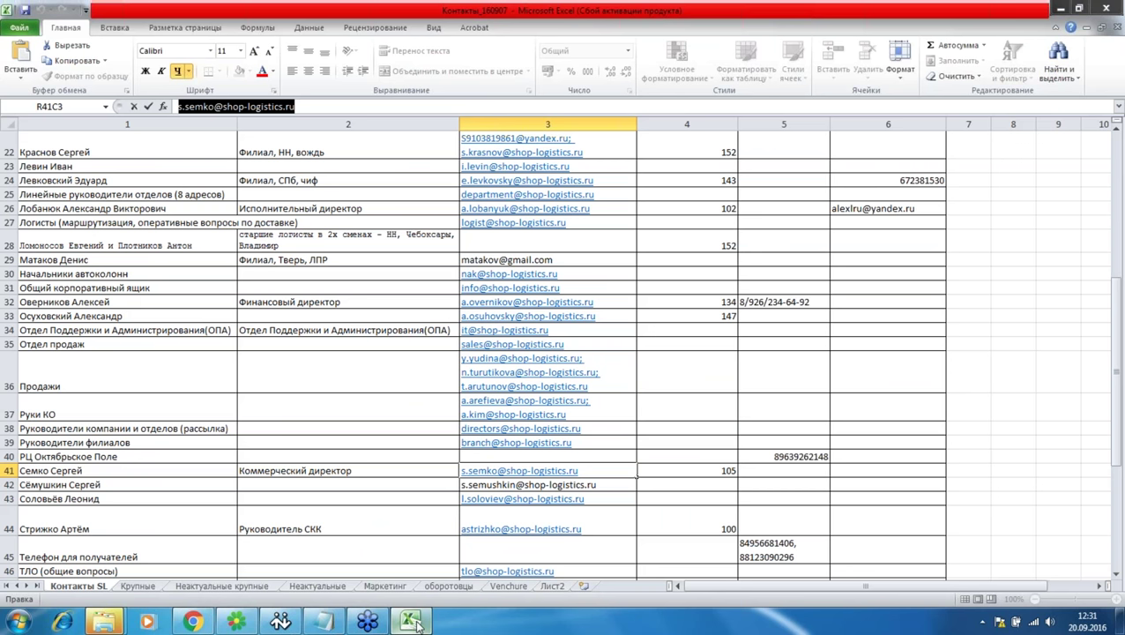
click(324, 622)
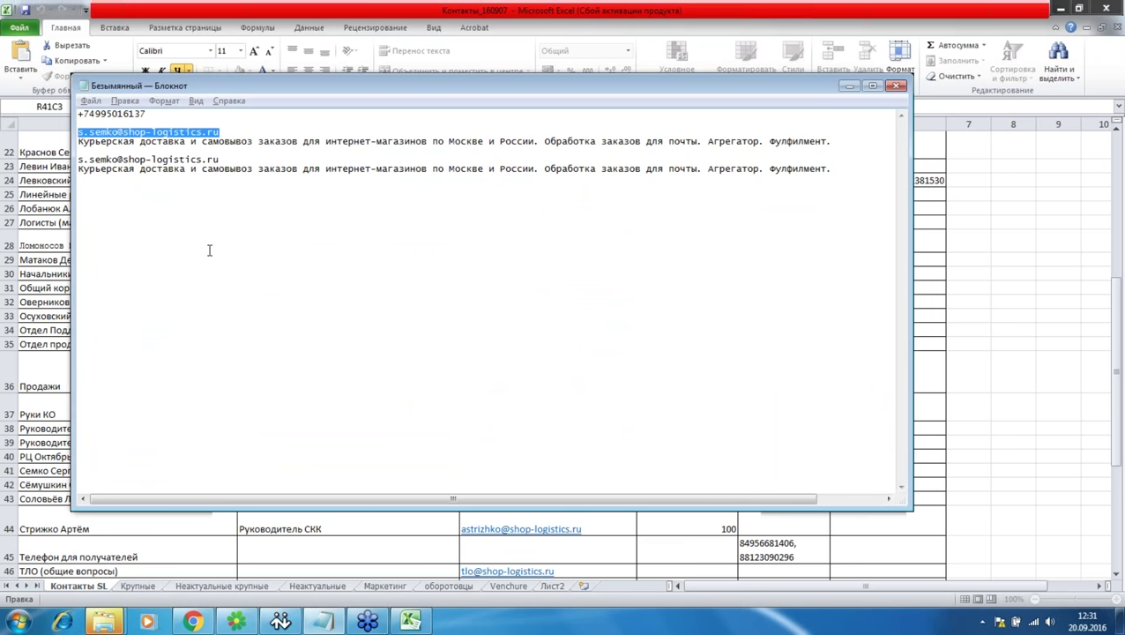
right_click(200, 131)
click(247, 177)
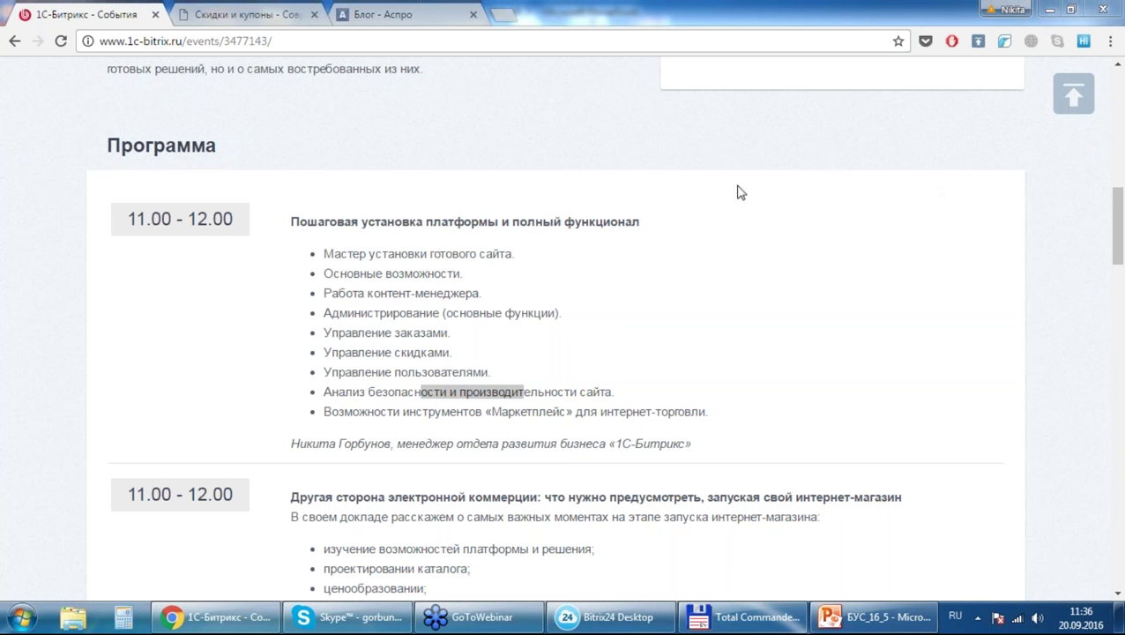
- Return to the Скидки и купоны admin page and collapse the Товарный маркетинг menu
click(236, 9)
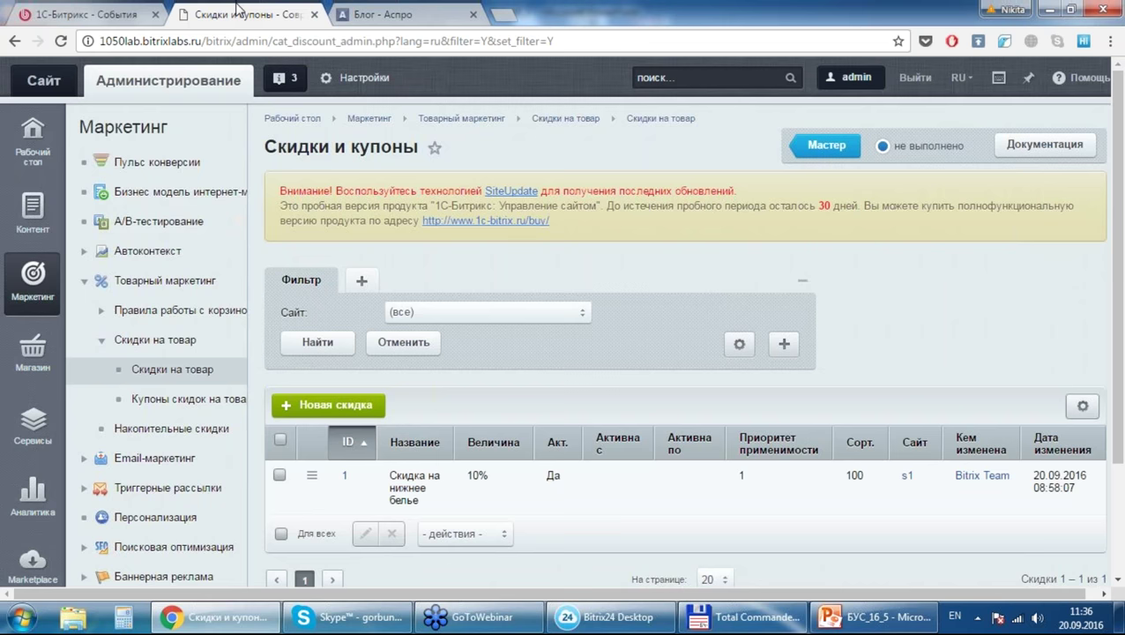
click(89, 10)
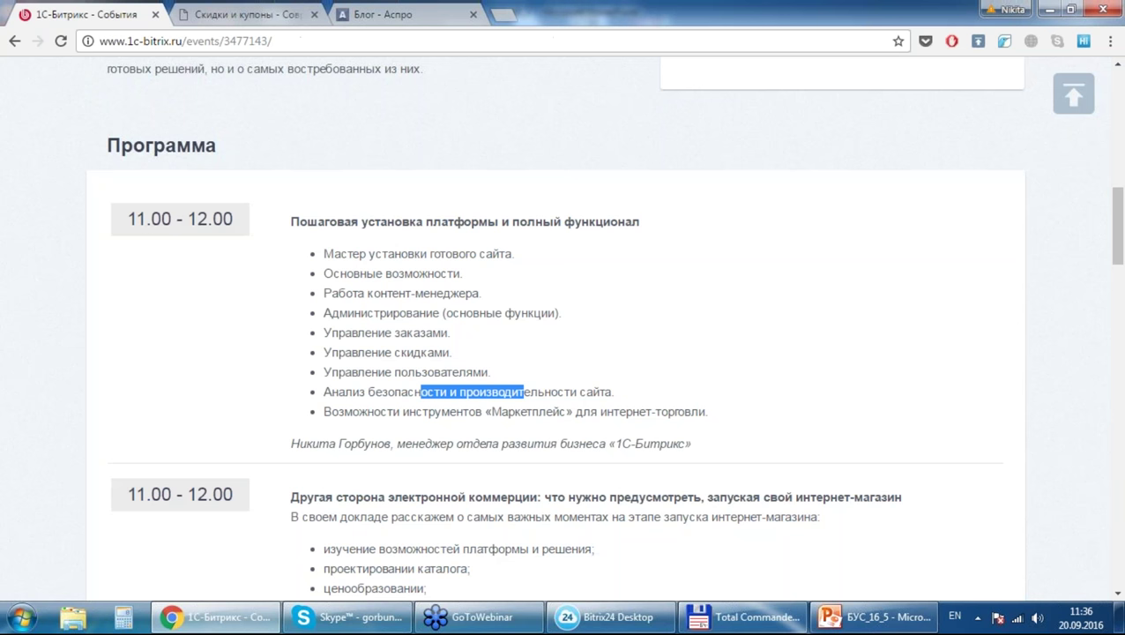
click(539, 379)
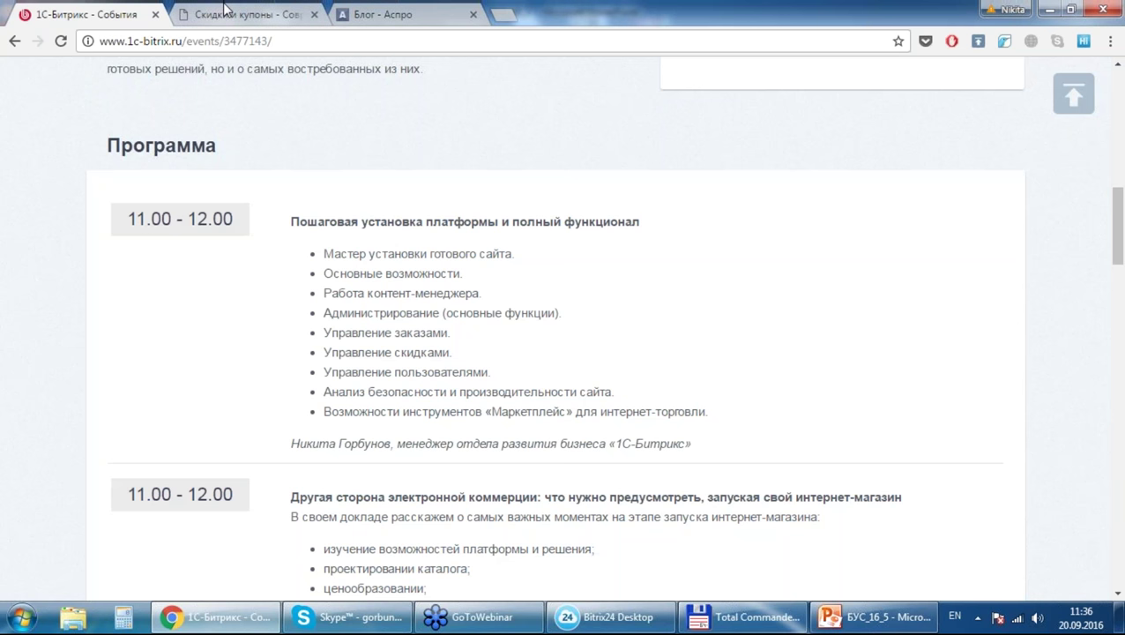
click(226, 9)
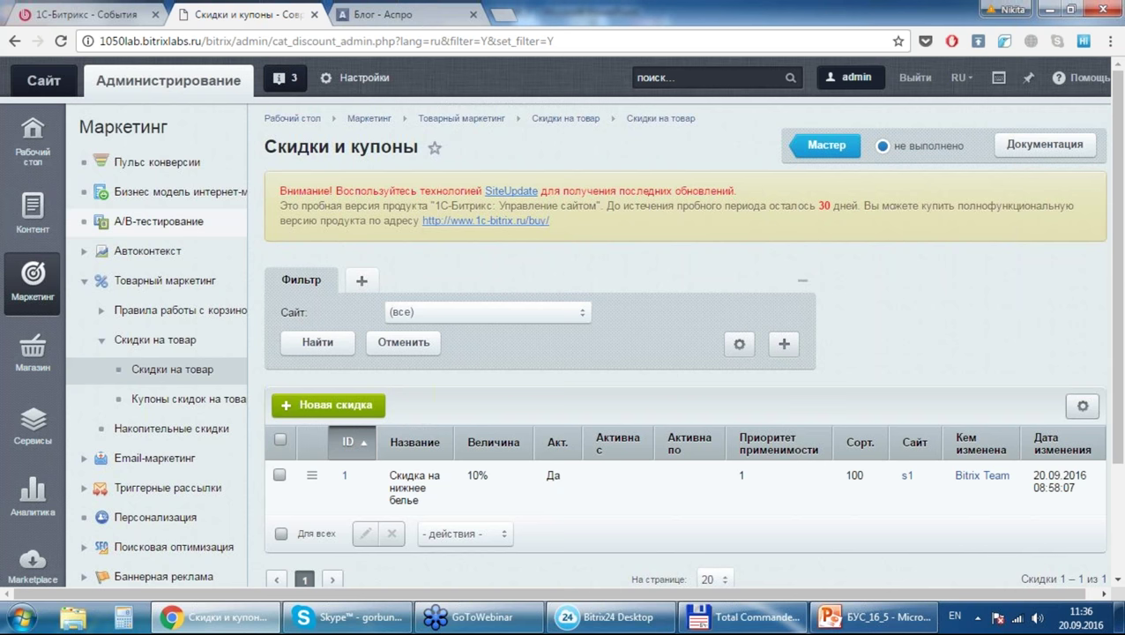
click(84, 281)
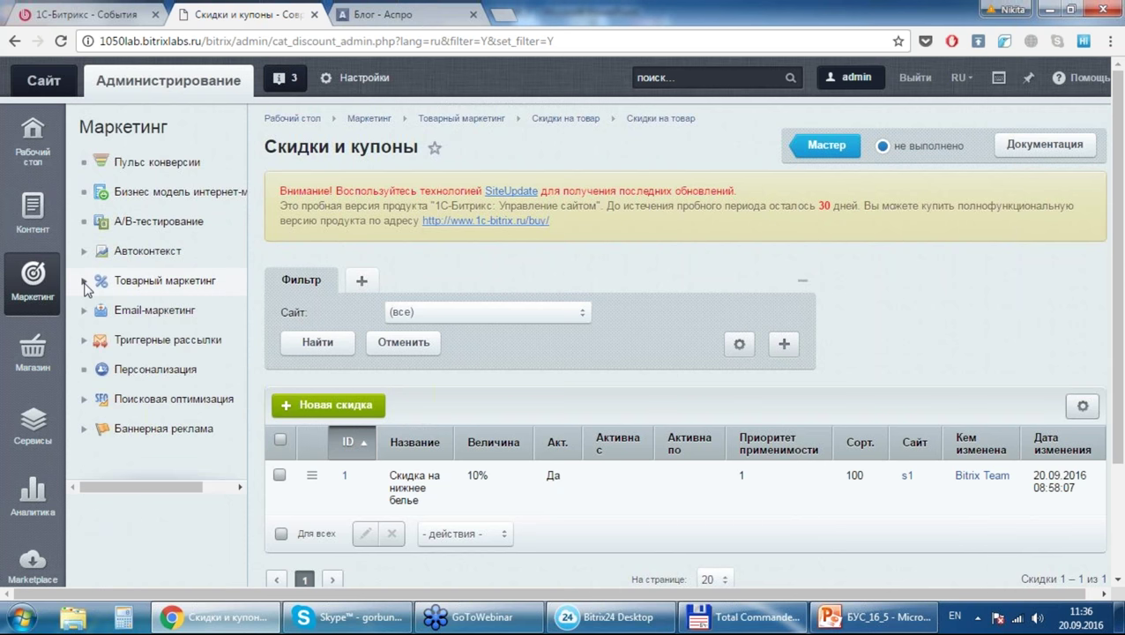
- Show the Магазин section menu in the sidebar and collapse Складской учет
scroll(121, 299, down, 3)
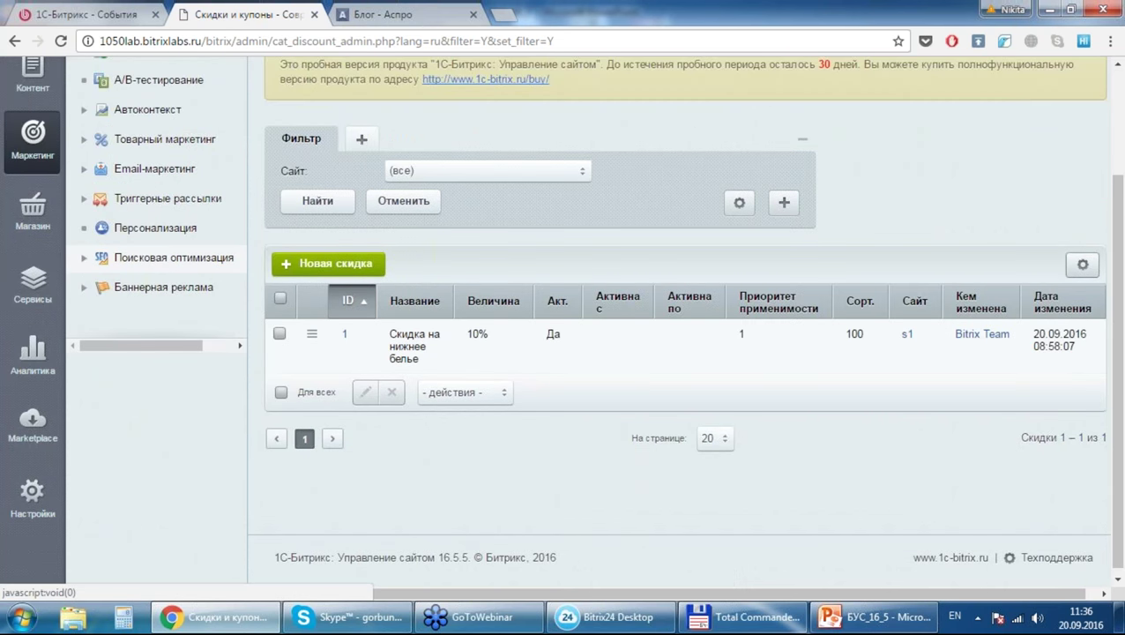
click(32, 207)
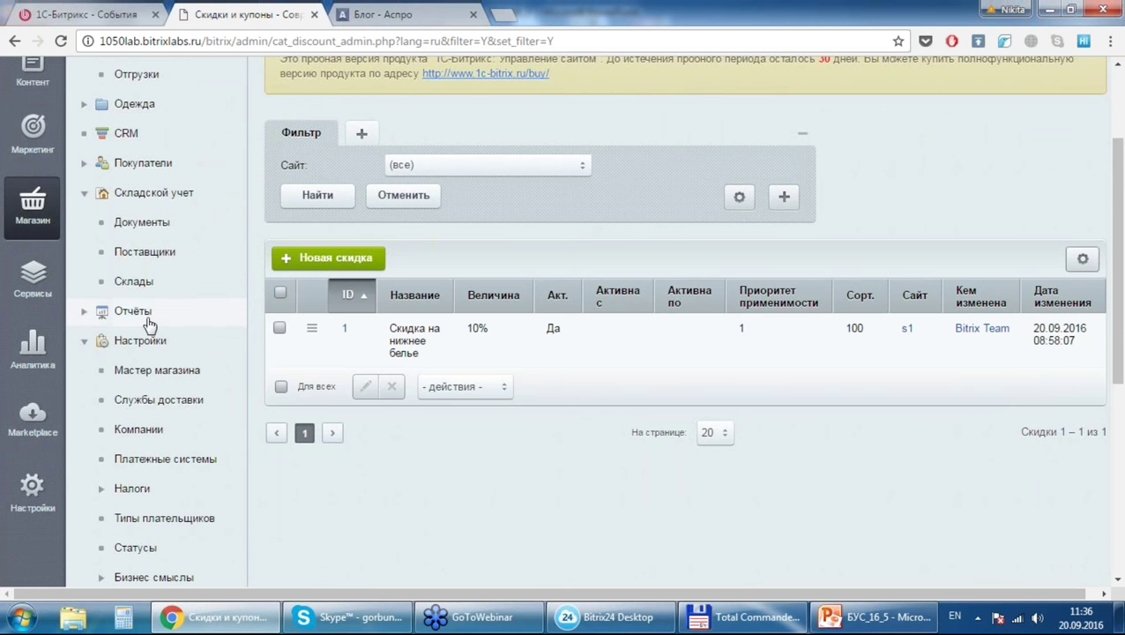
scroll(141, 252, down, 2)
scroll(141, 251, down, 4)
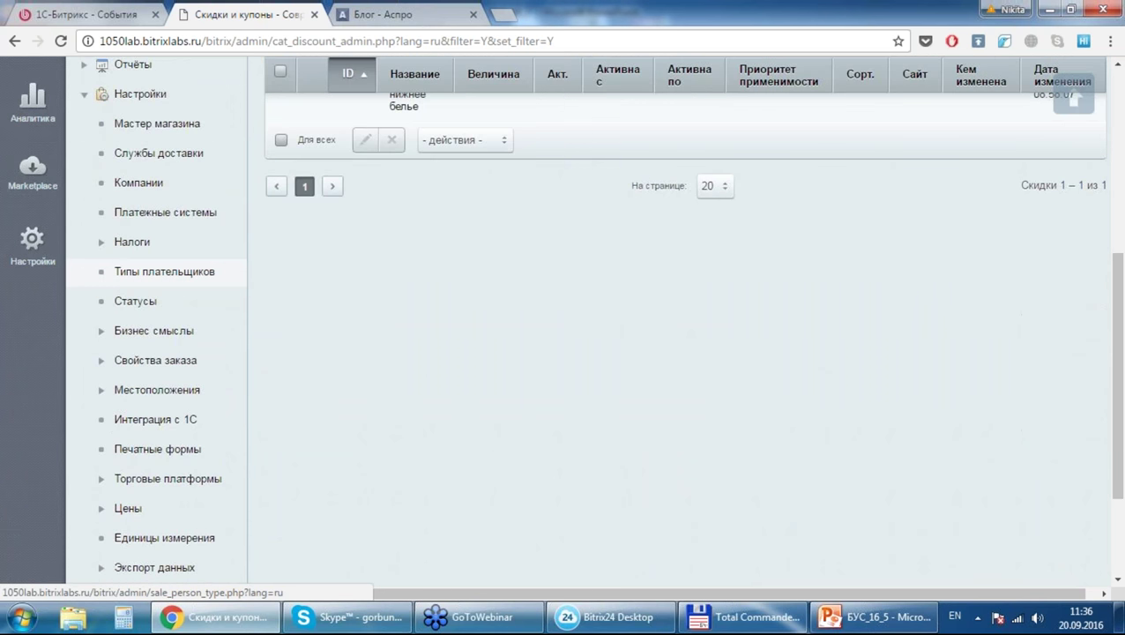
scroll(106, 291, up, 7)
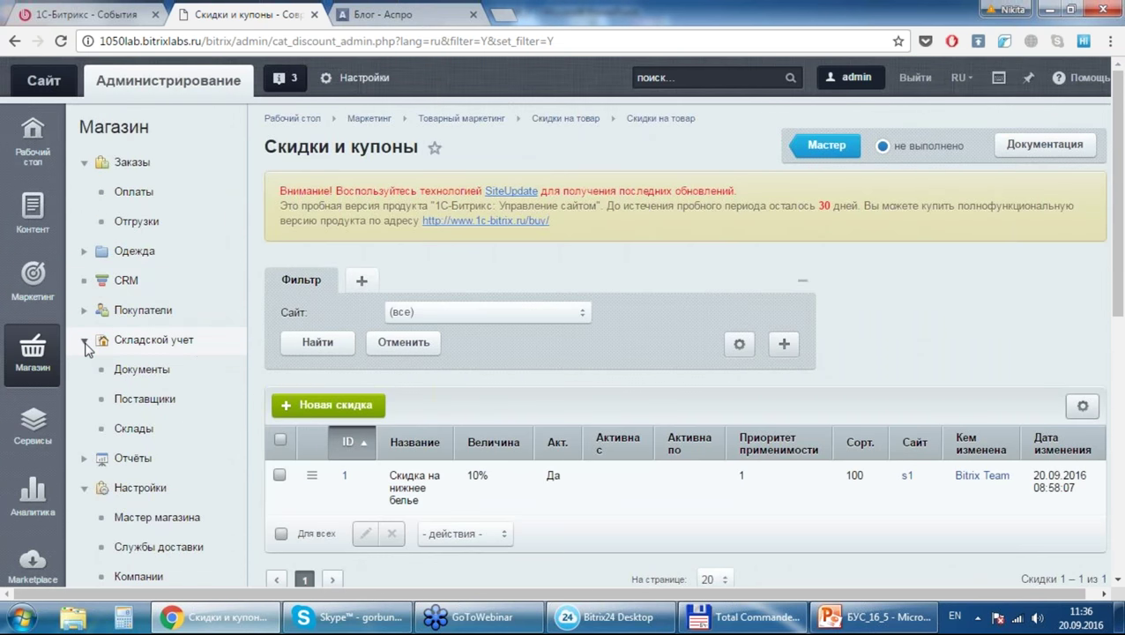
click(84, 338)
- From Мастер магазина, open 'Скорость сайта глазами посетителей' in a new tab and view it
click(156, 427)
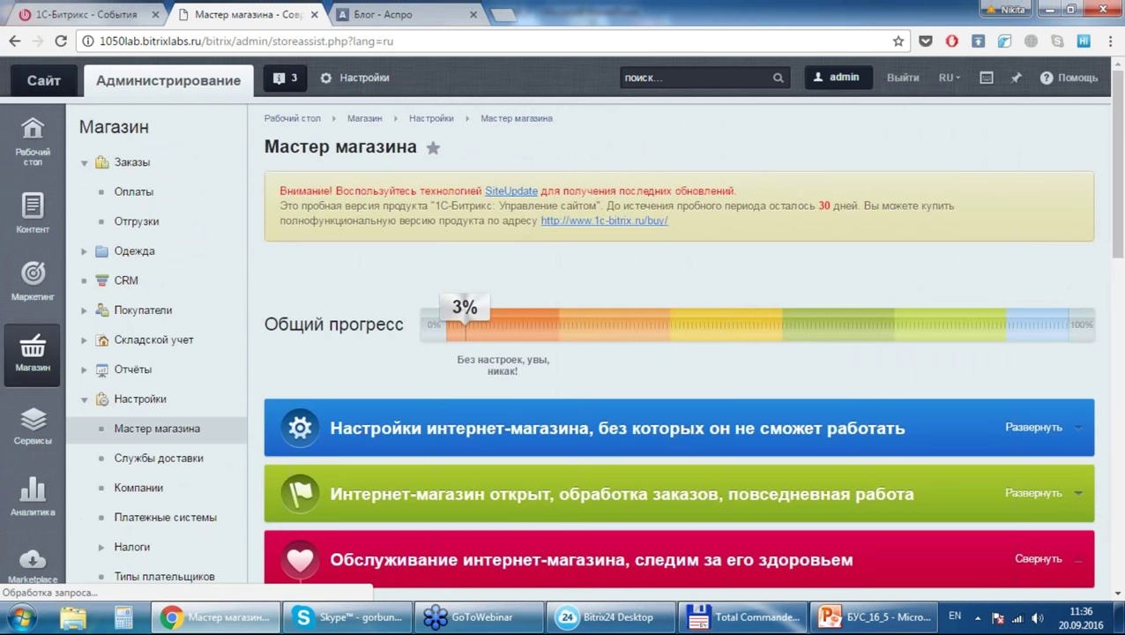
scroll(766, 265, down, 6)
scroll(766, 264, up, 2)
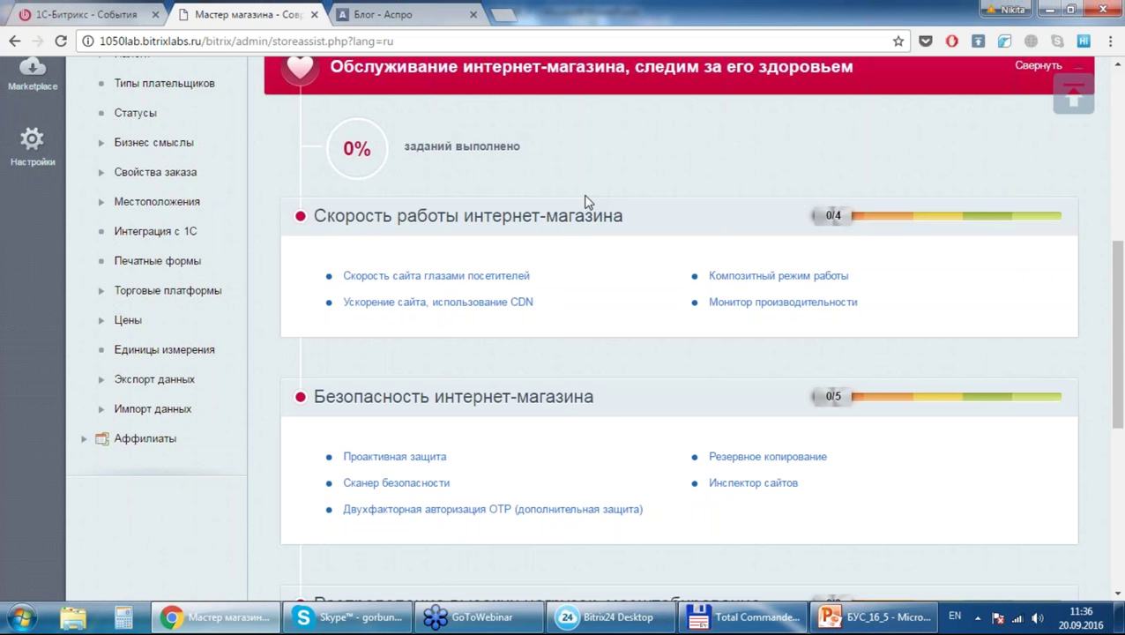
right_click(430, 276)
click(531, 285)
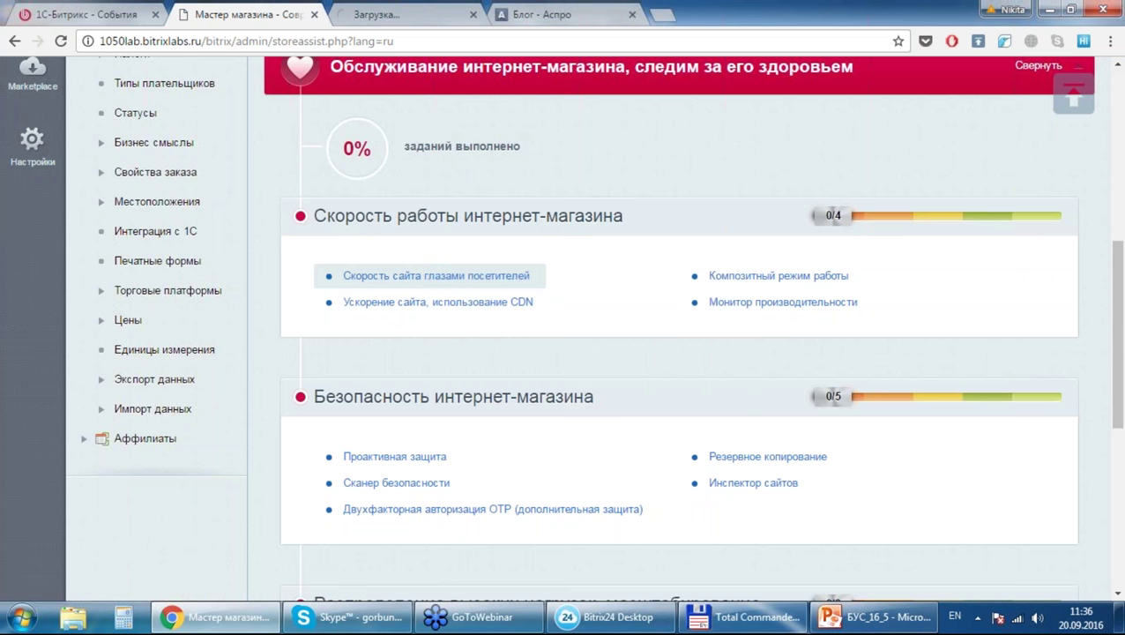
click(424, 10)
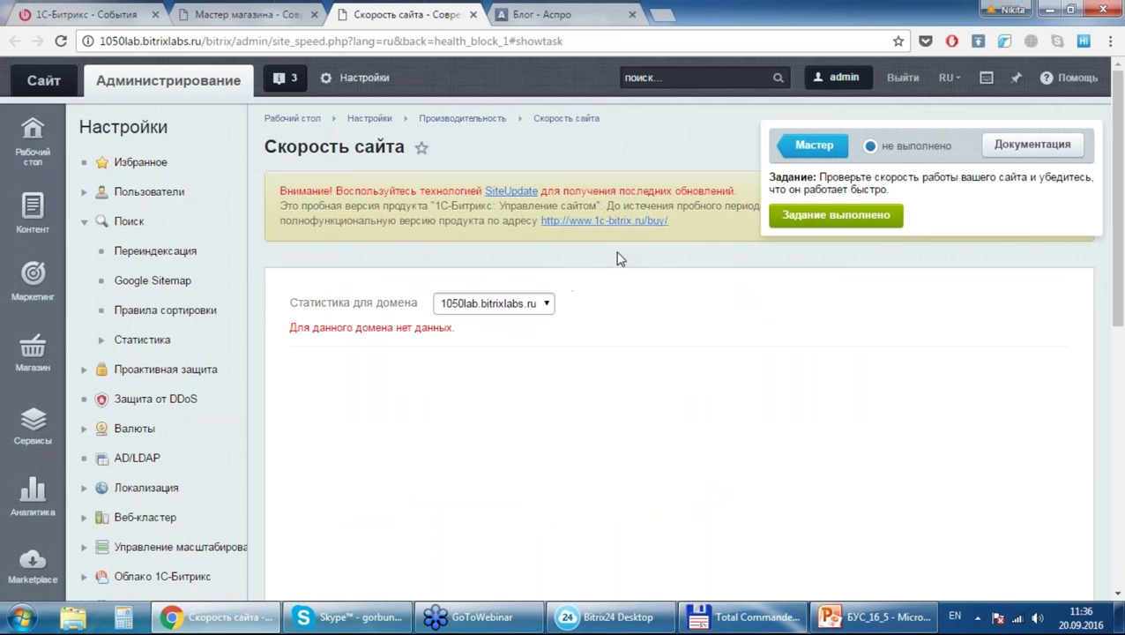
scroll(617, 259, down, 5)
scroll(618, 258, up, 5)
click(662, 16)
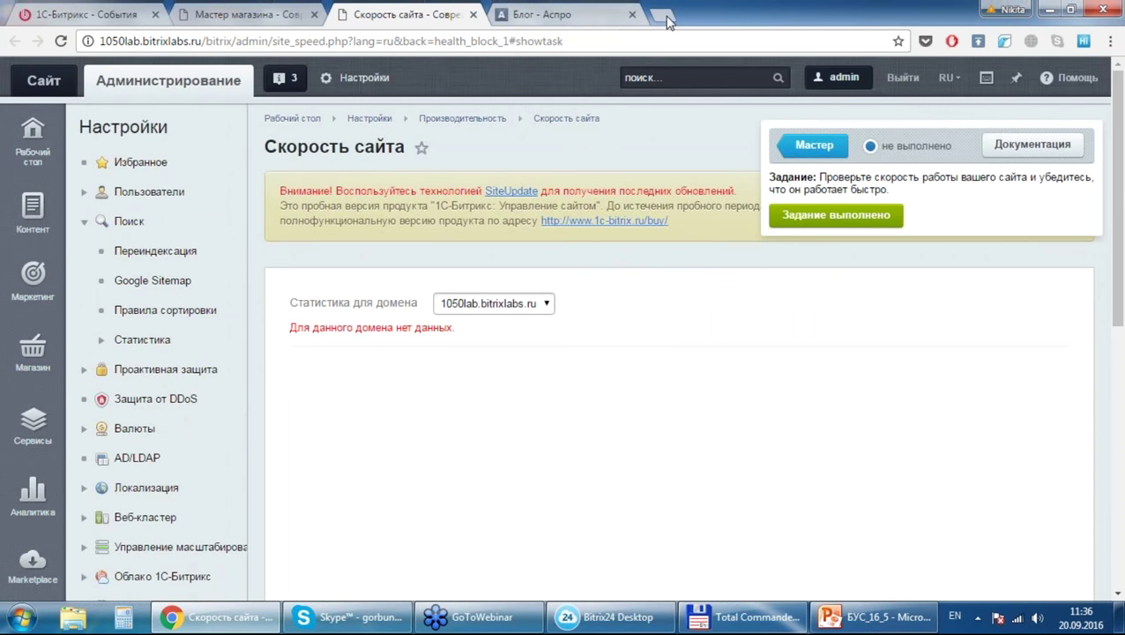
- Load bx-im.ru and sign in as admin with the admin password
text(bx-im.ru)
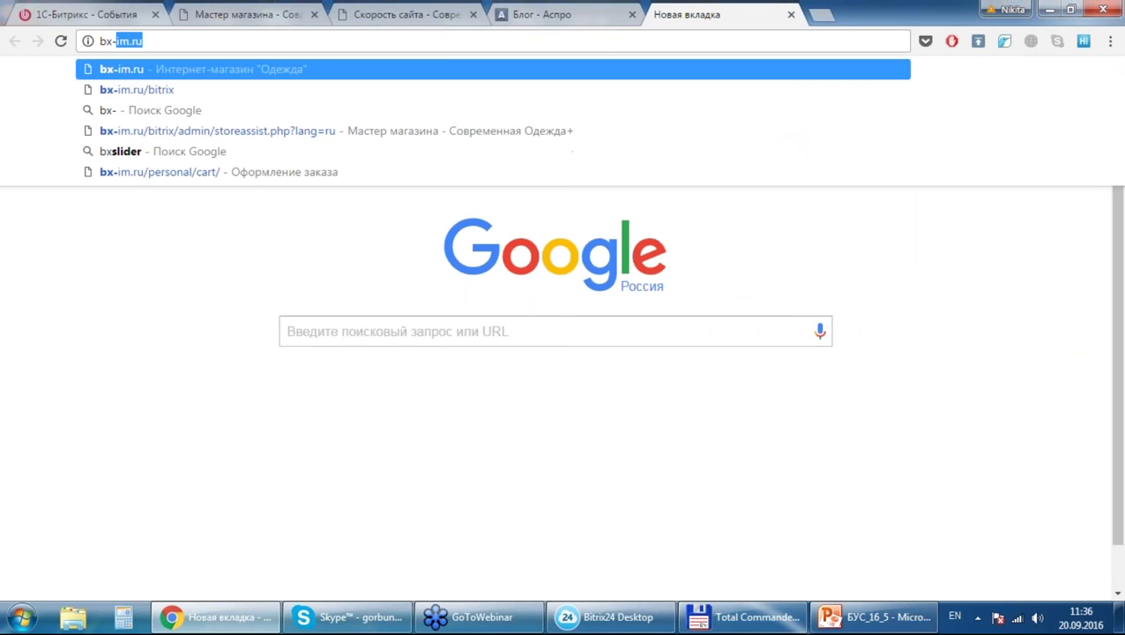
key(Return)
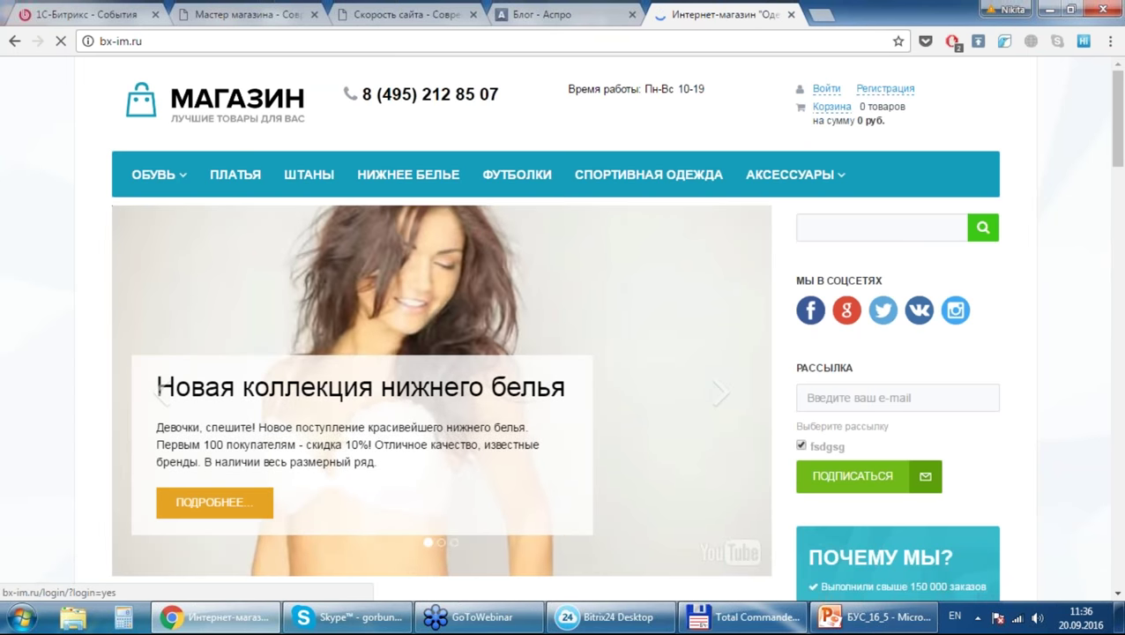
click(826, 88)
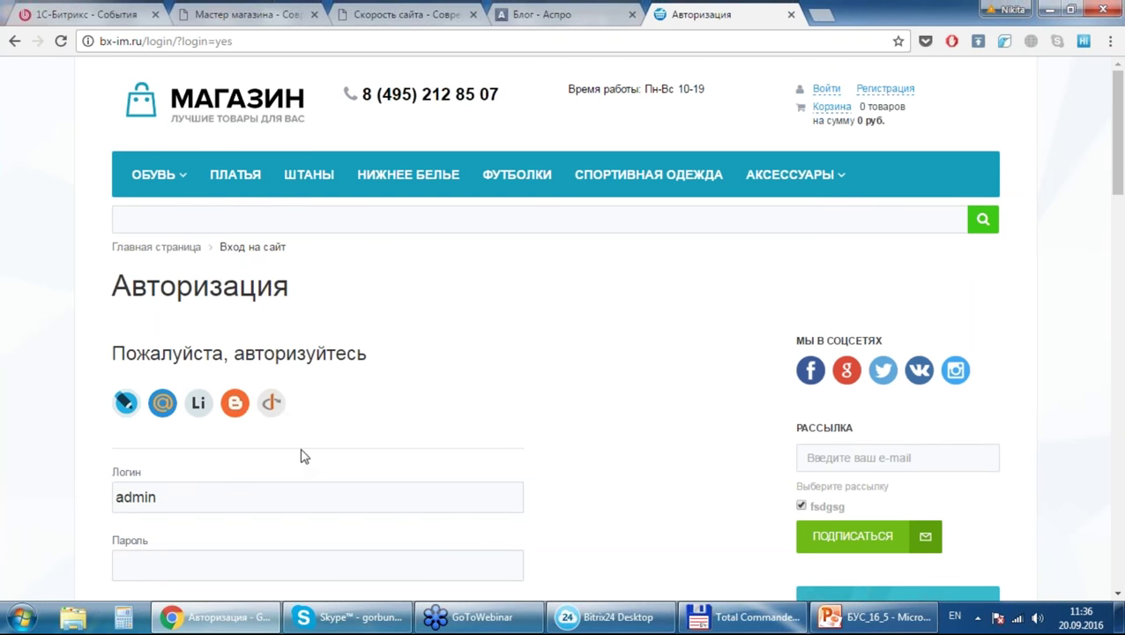
scroll(550, 246, down, 2)
click(127, 496)
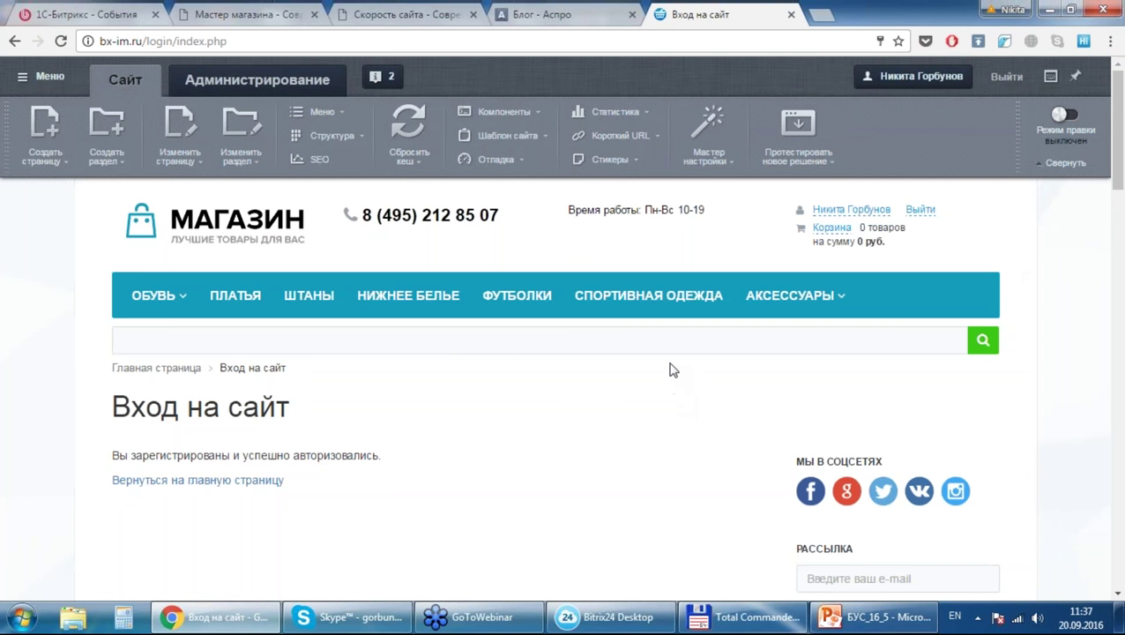
- Go to the Администрирование desktop of the store
scroll(236, 304, down, 2)
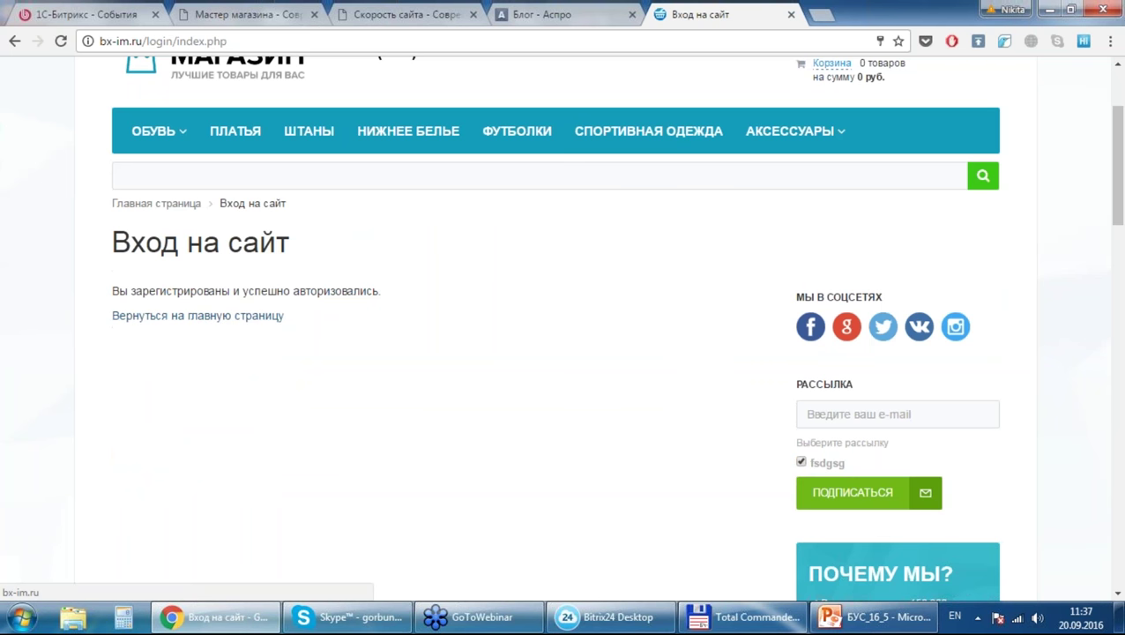
scroll(420, 306, up, 2)
click(189, 99)
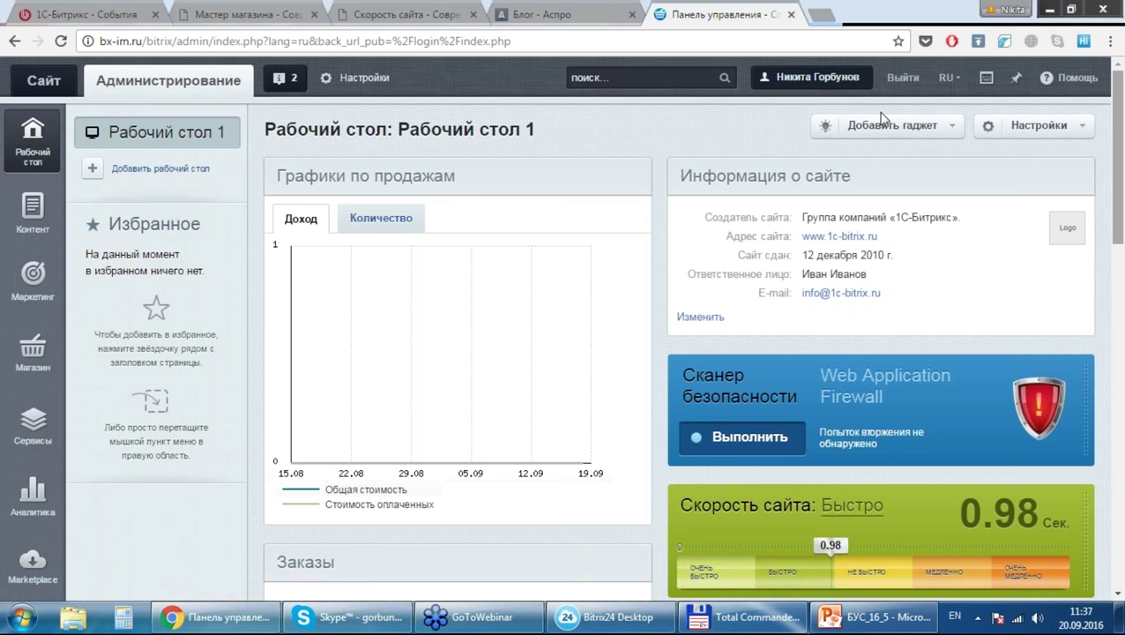
click(33, 353)
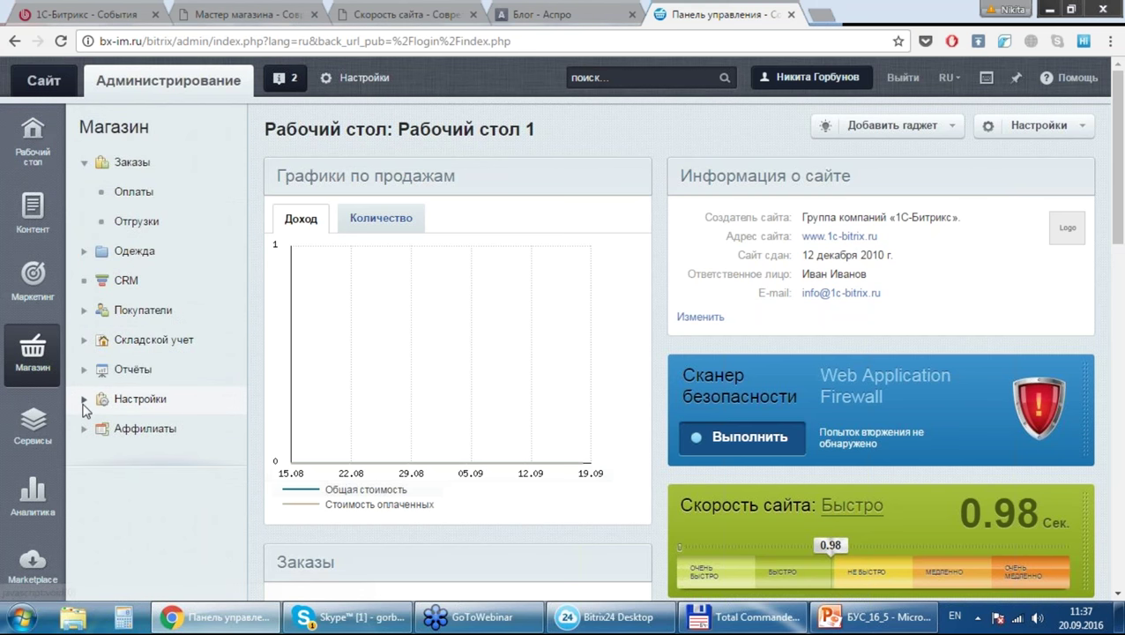
click(86, 398)
click(159, 437)
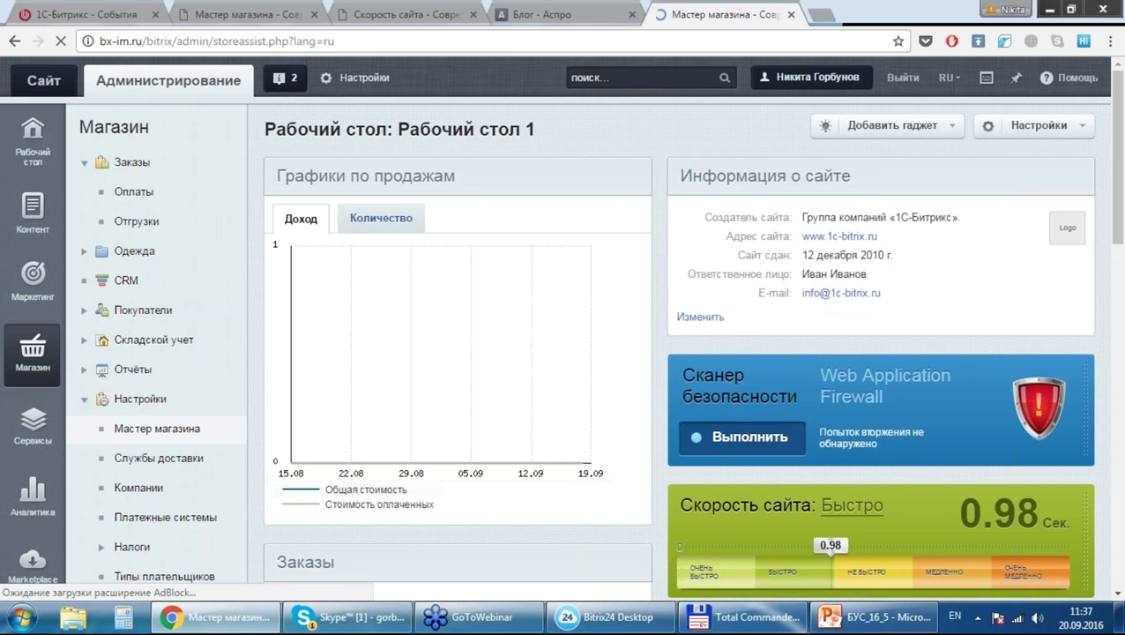
scroll(436, 343, down, 4)
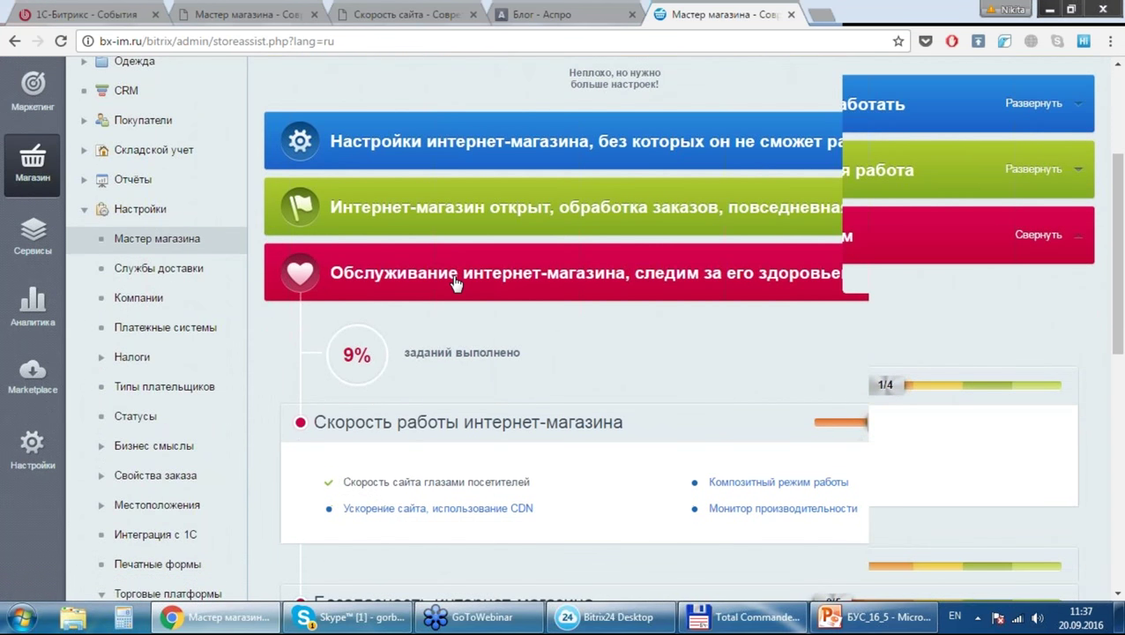
click(437, 343)
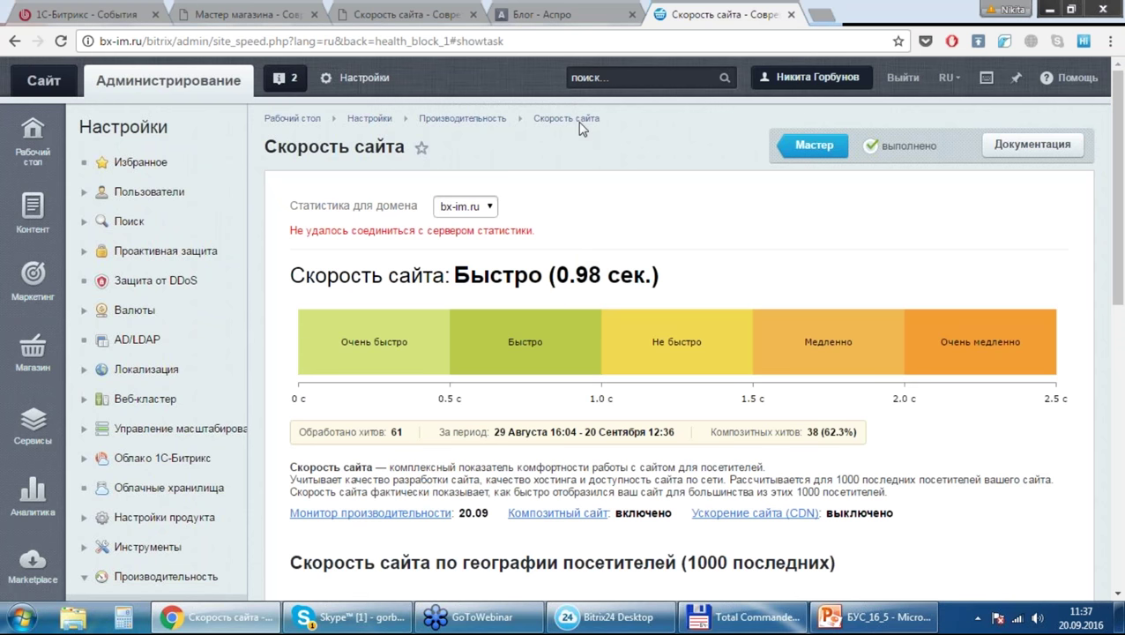
scroll(698, 193, down, 1)
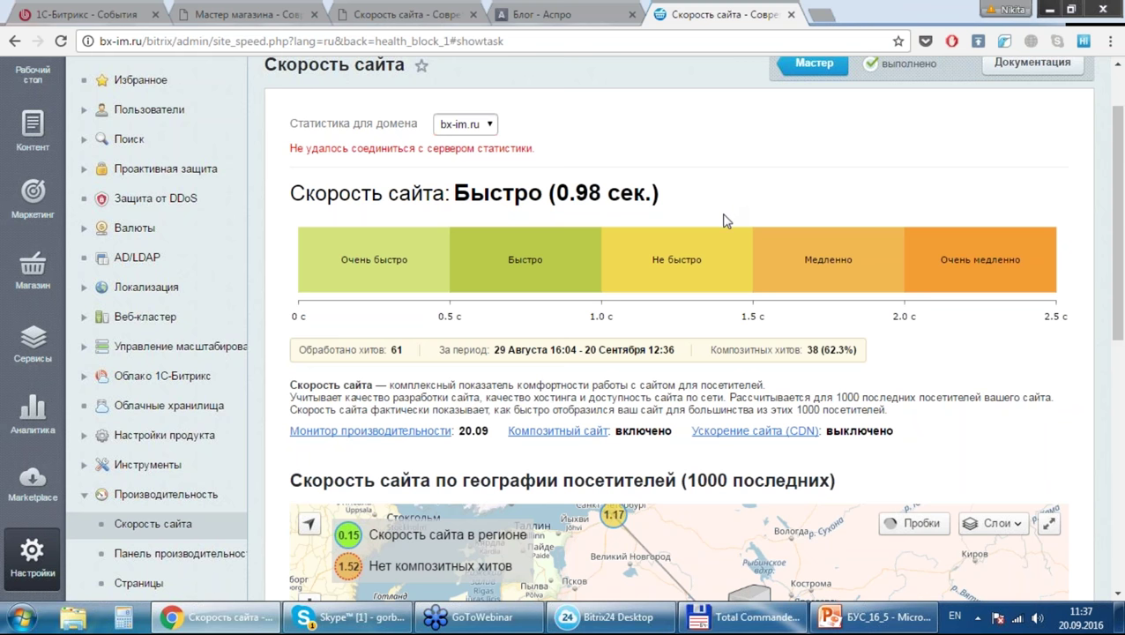
scroll(945, 347, down, 3)
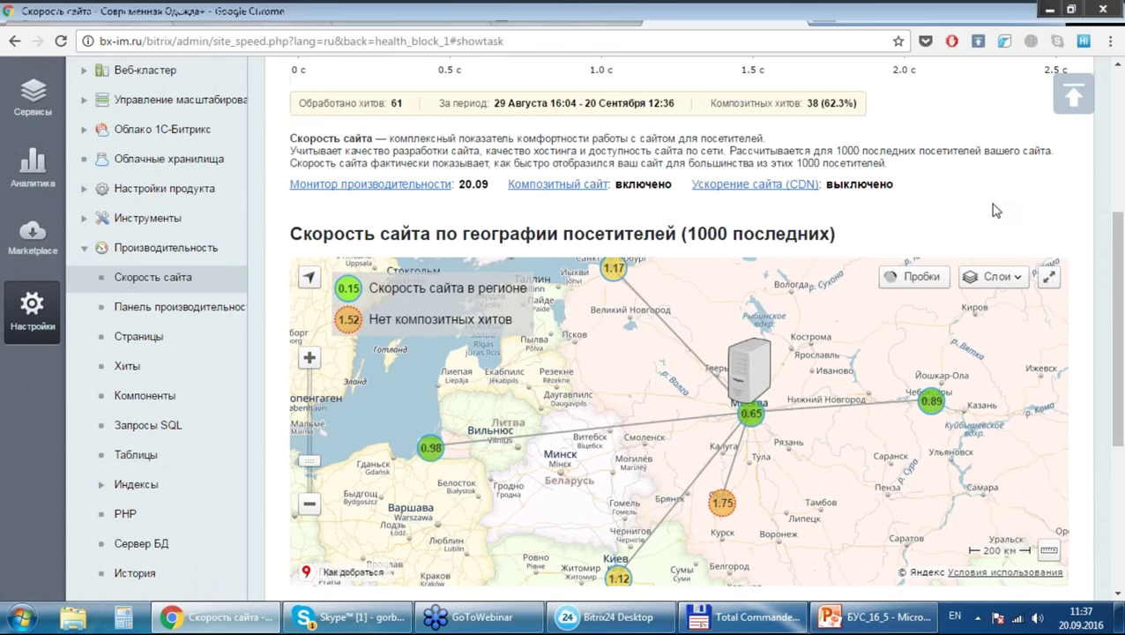
scroll(974, 143, up, 1)
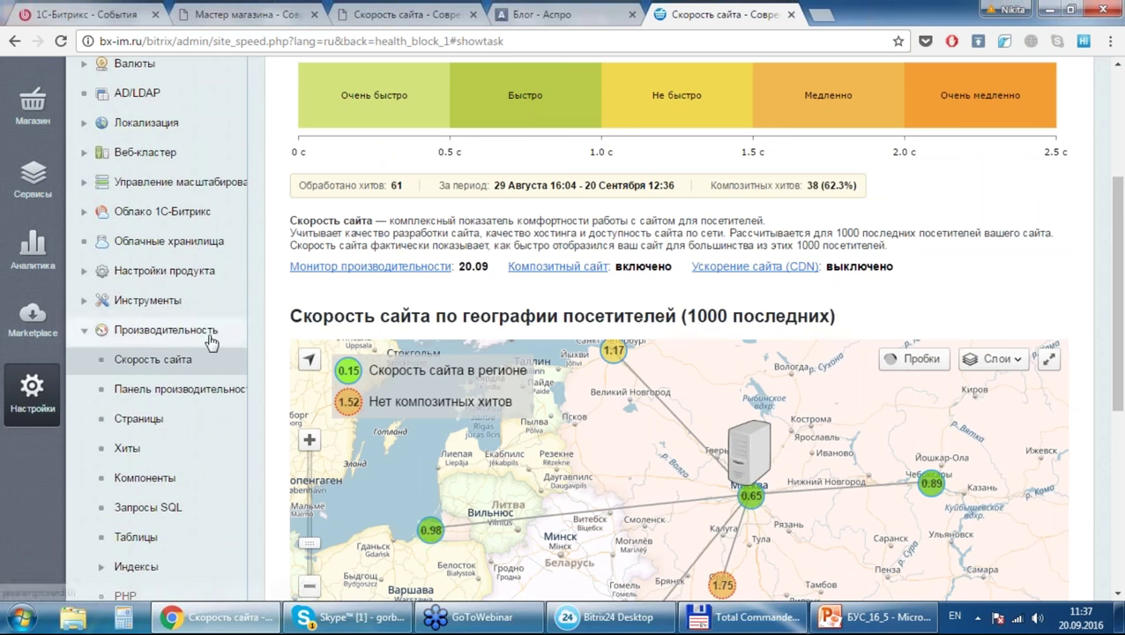
scroll(460, 367, down, 5)
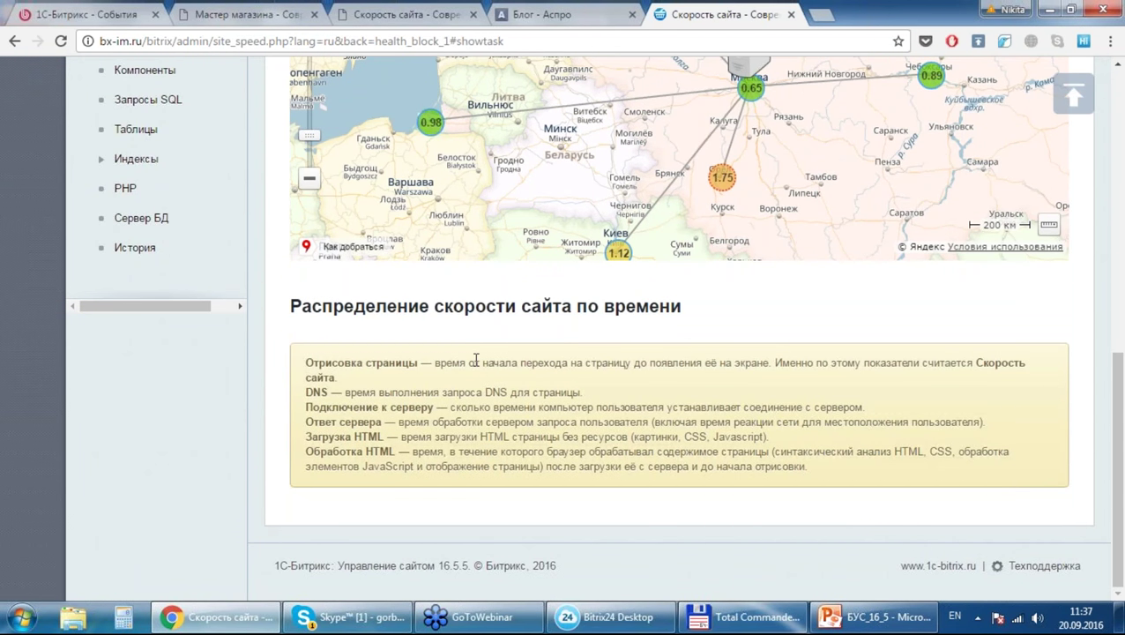
scroll(602, 362, up, 2)
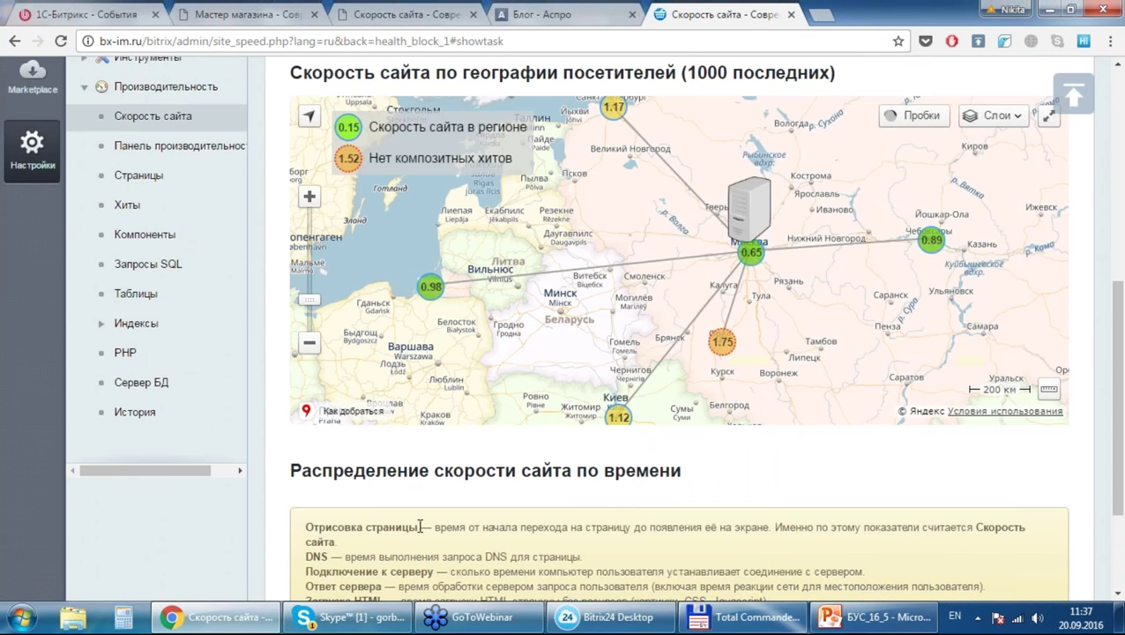
scroll(429, 503, down, 1)
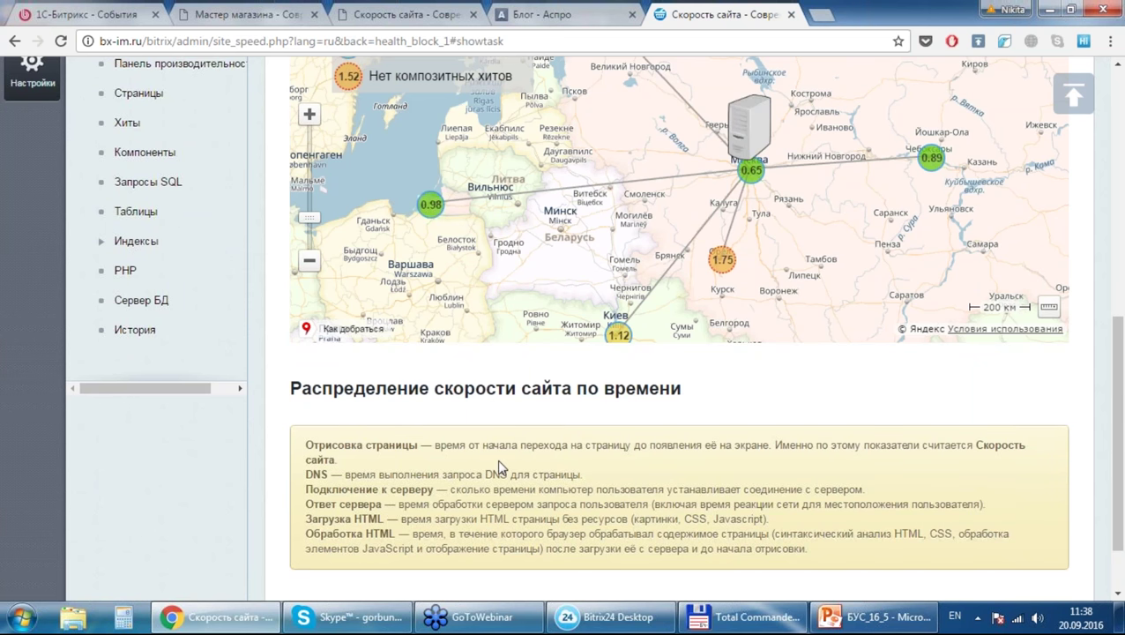
scroll(496, 458, up, 6)
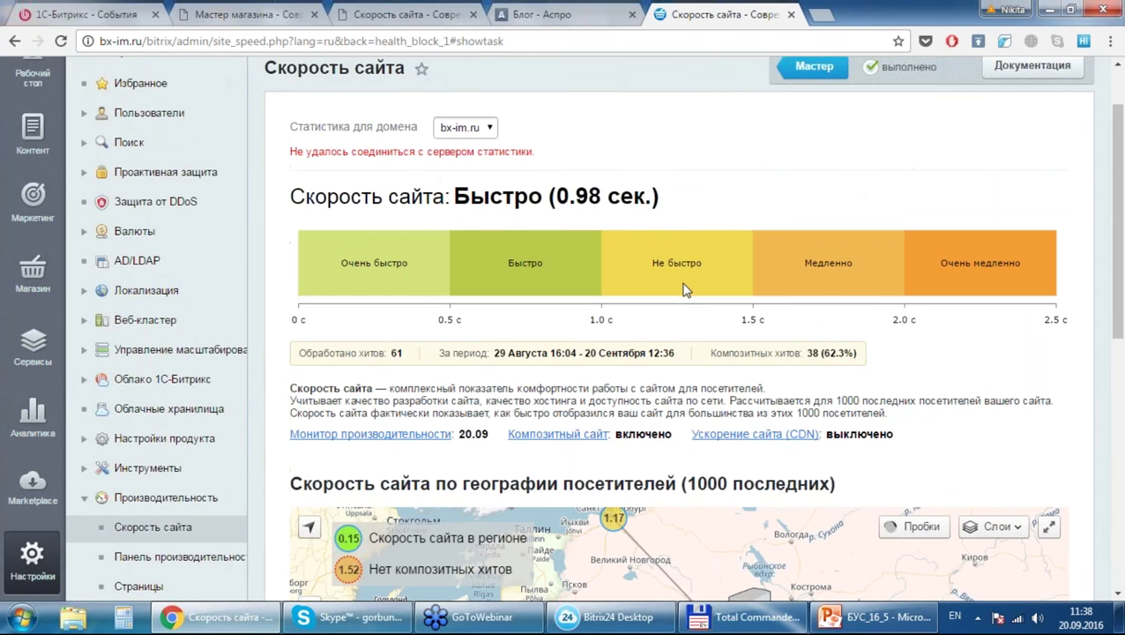
scroll(610, 311, down, 2)
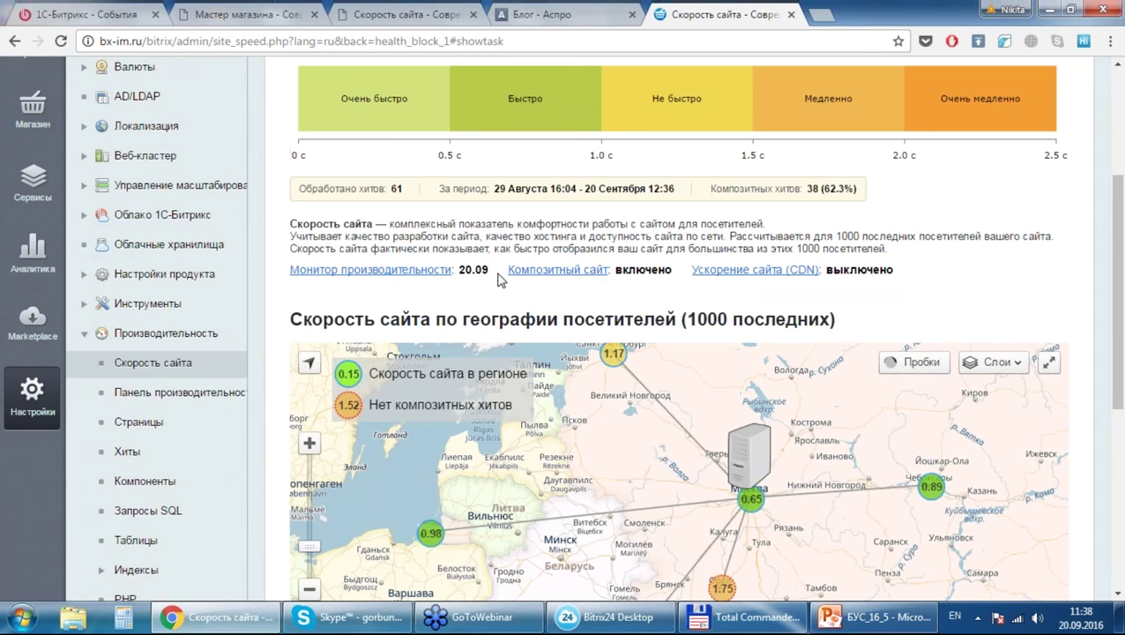
scroll(470, 313, down, 2)
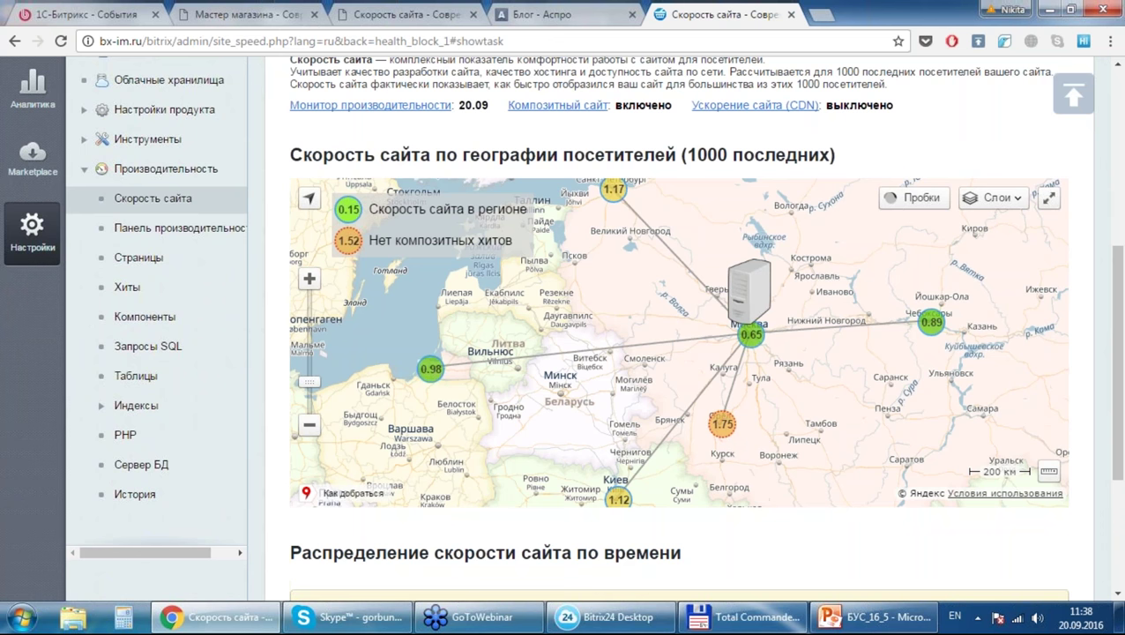
scroll(507, 371, down, 3)
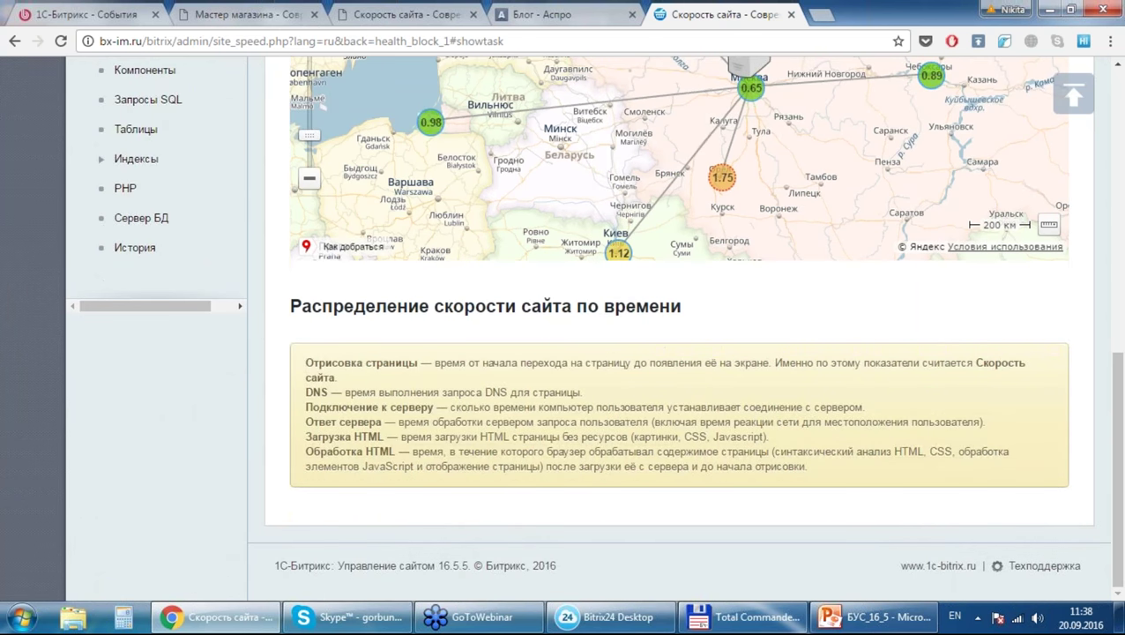
scroll(1036, 529, up, 3)
scroll(1036, 529, down, 3)
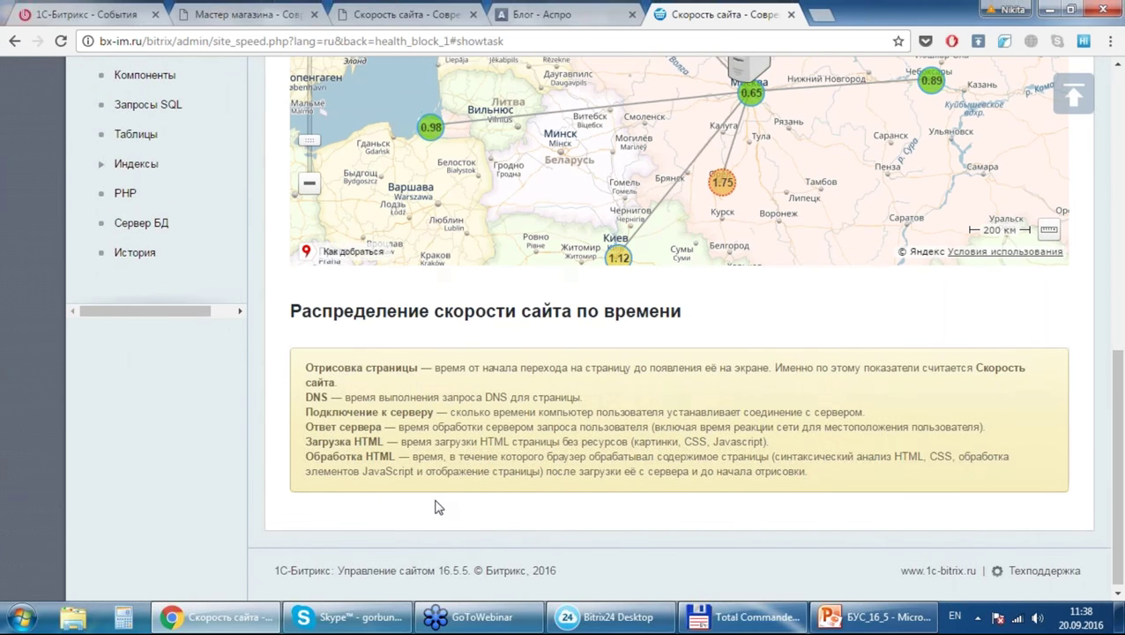
scroll(433, 501, up, 5)
scroll(675, 252, up, 2)
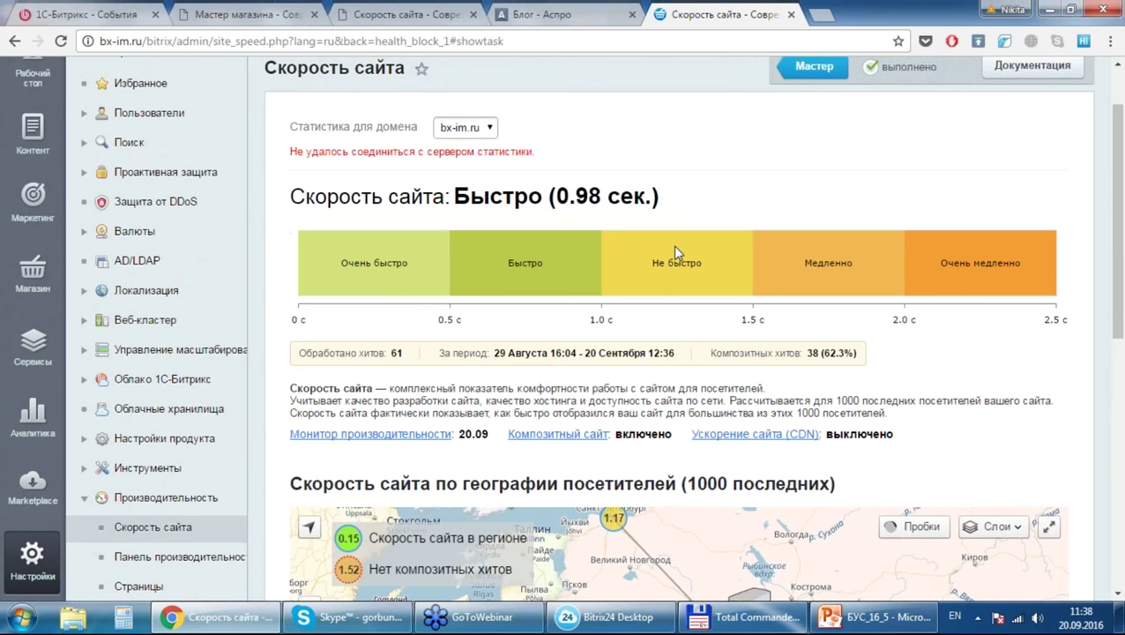
key(F5)
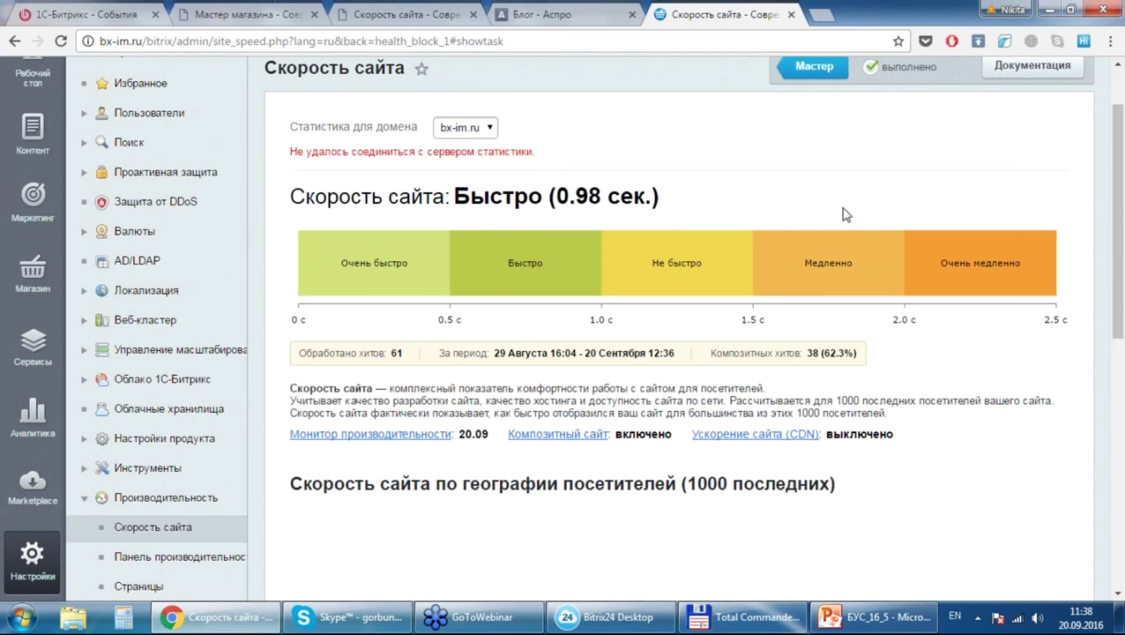
scroll(520, 258, down, 7)
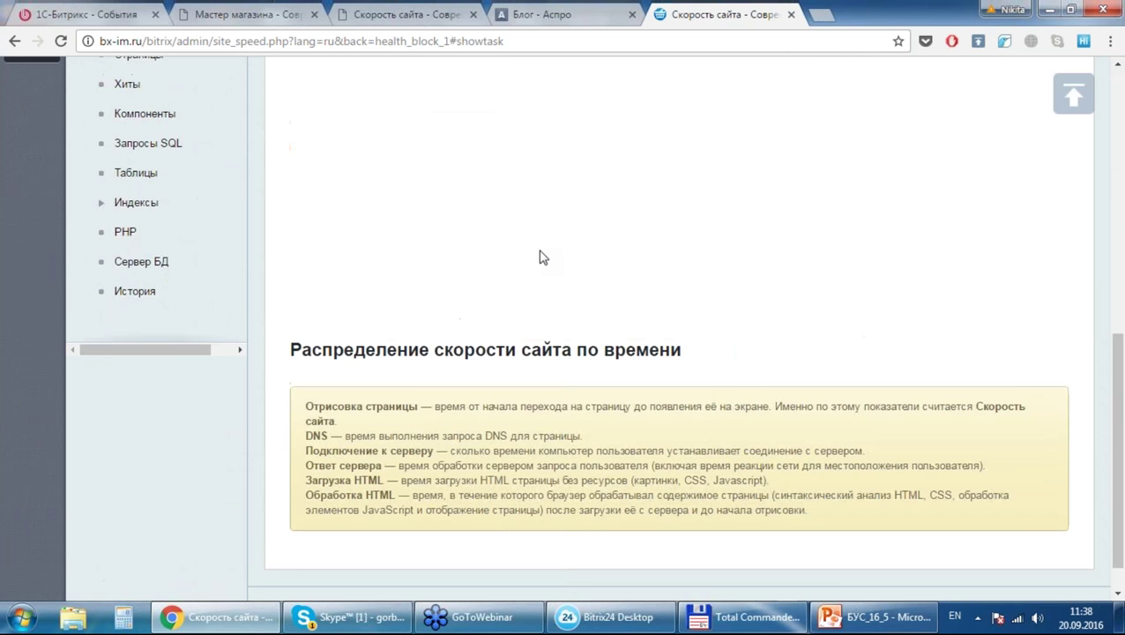
scroll(459, 249, up, 6)
scroll(518, 253, up, 2)
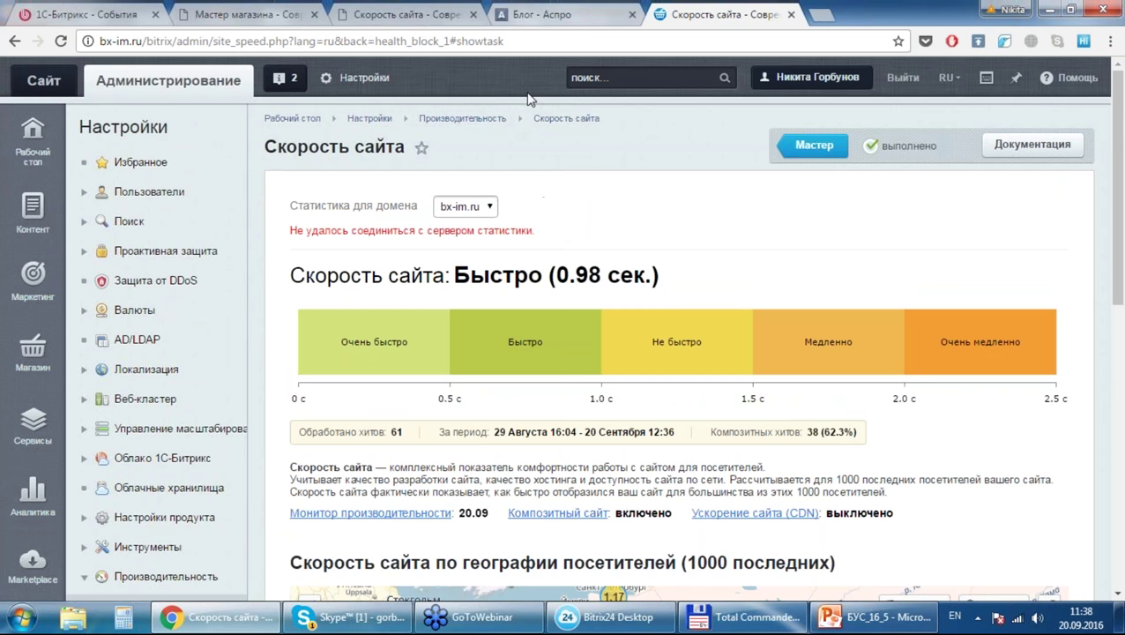
- Back in Мастер магазина, check the CDN task, then open 'Скорость сайта глазами посетителей' in a new tab
click(14, 41)
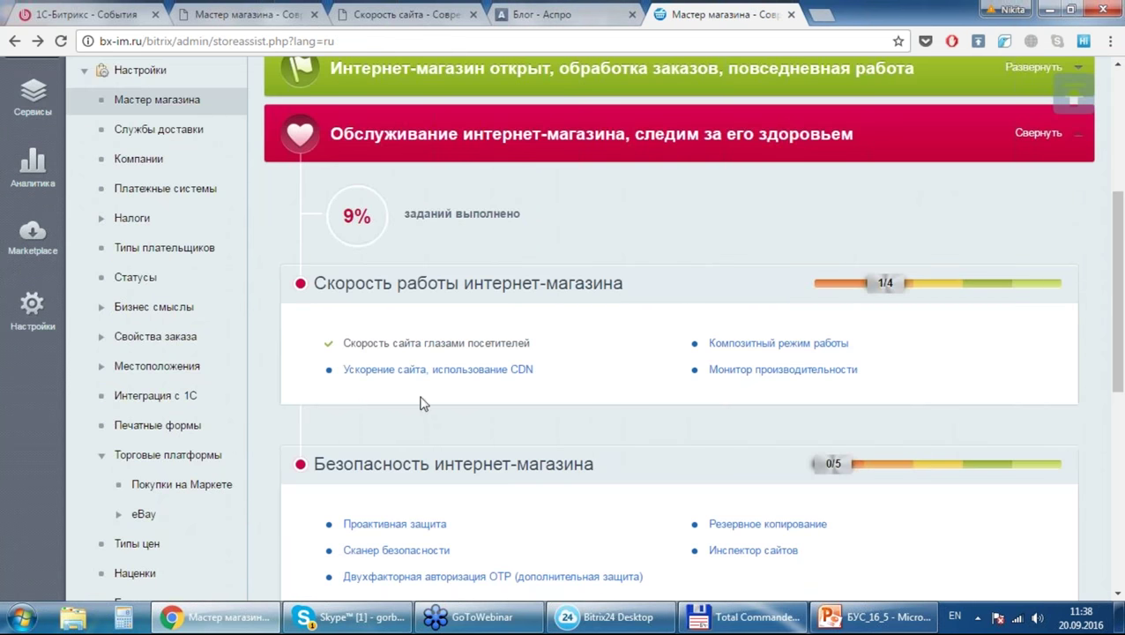
click(423, 368)
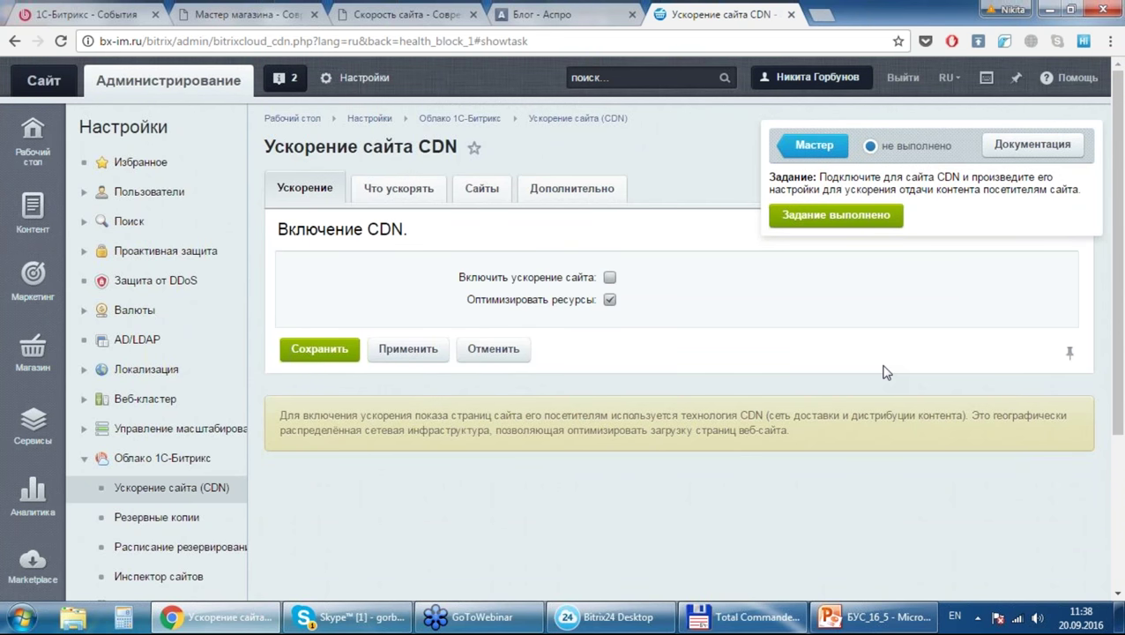
click(12, 42)
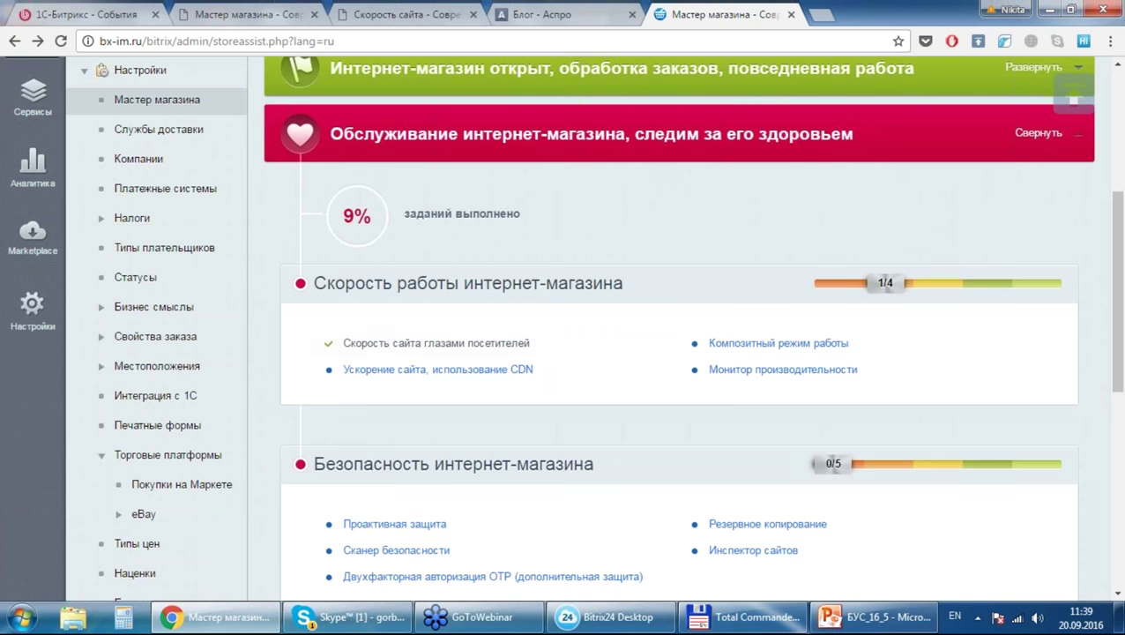
right_click(397, 342)
click(432, 352)
click(829, 14)
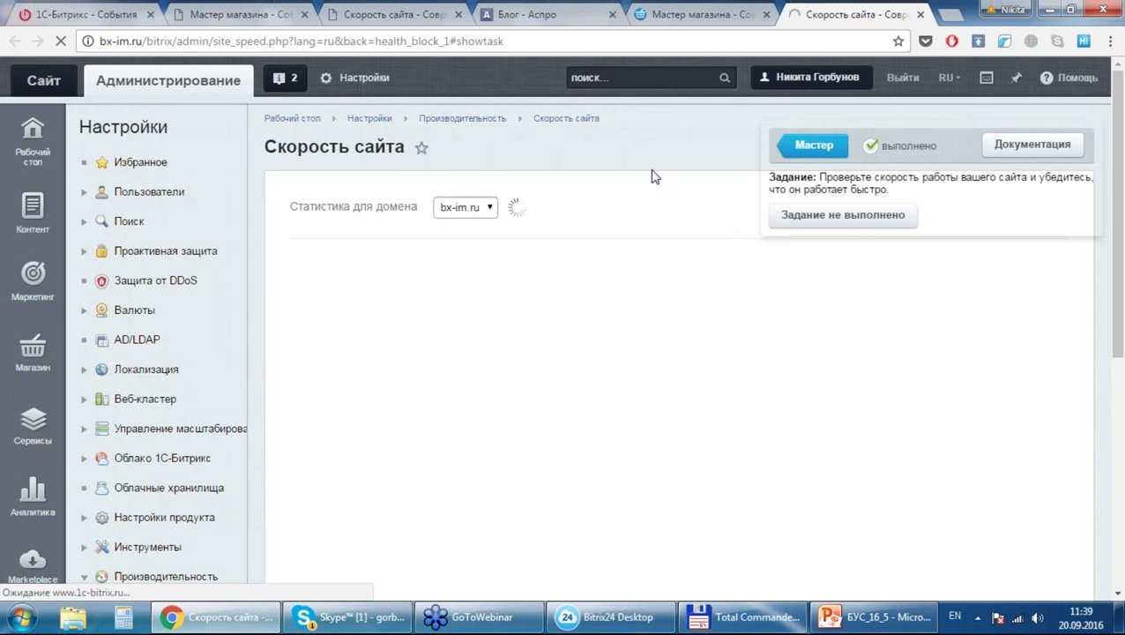
- Enable the Подключение к серверу legend series on the Последние посещения сайта chart
scroll(904, 214, down, 6)
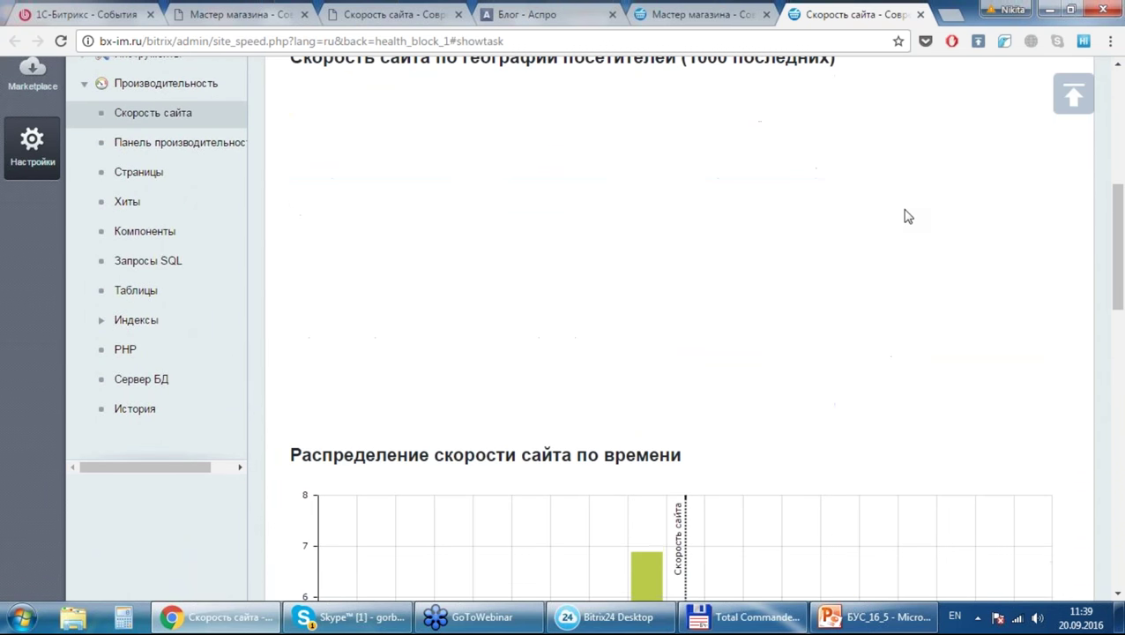
scroll(669, 327, down, 4)
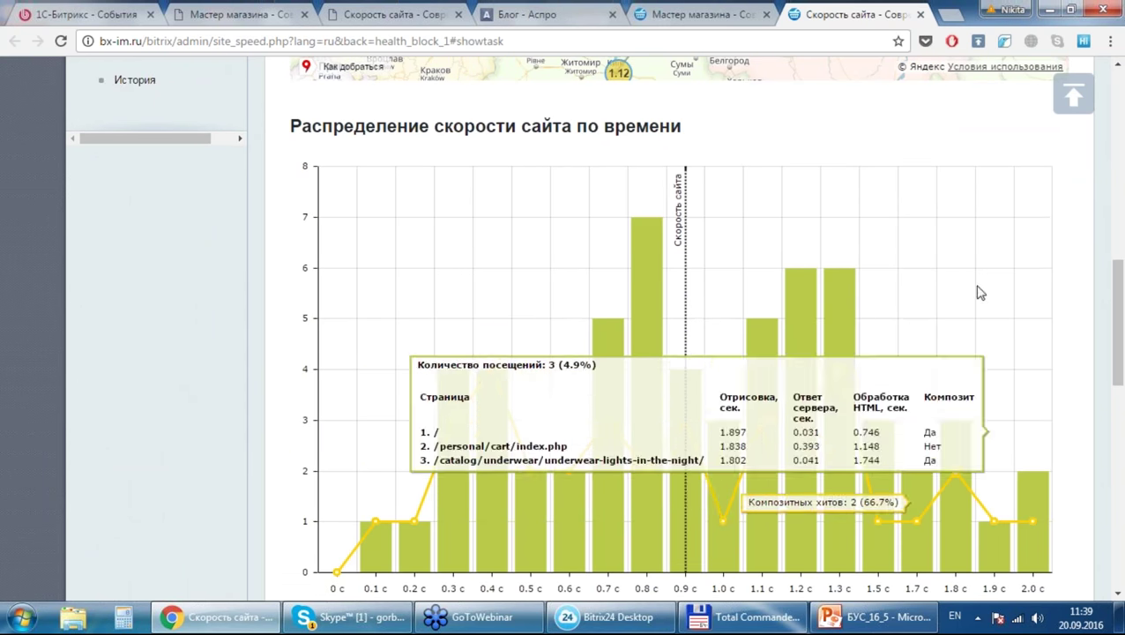
scroll(618, 435, down, 3)
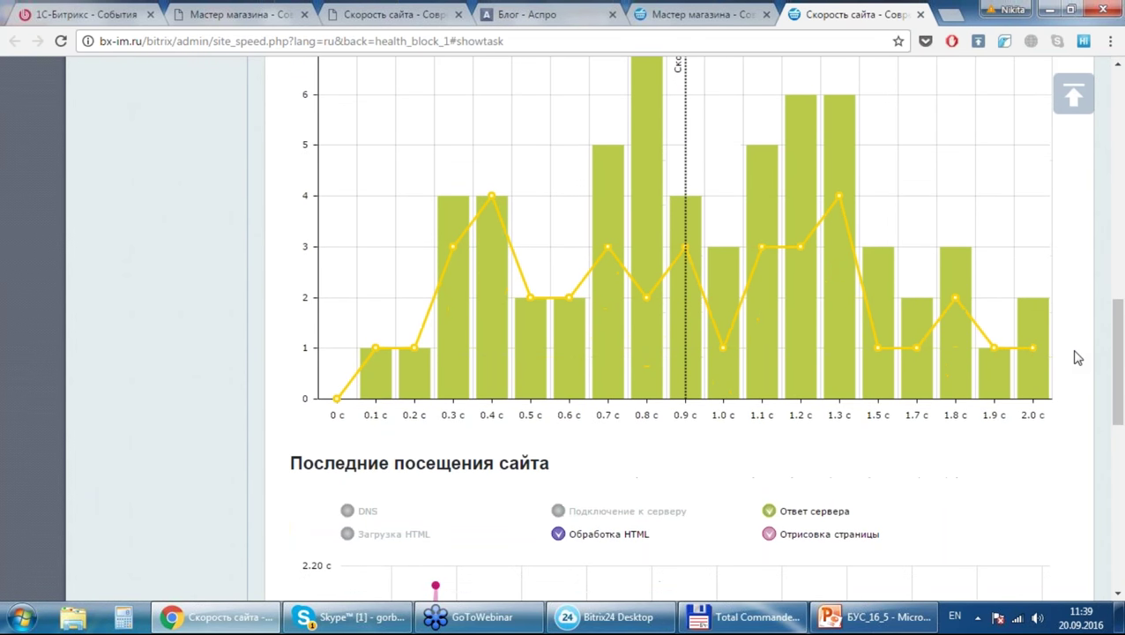
click(564, 440)
scroll(353, 414, down, 3)
scroll(212, 349, down, 4)
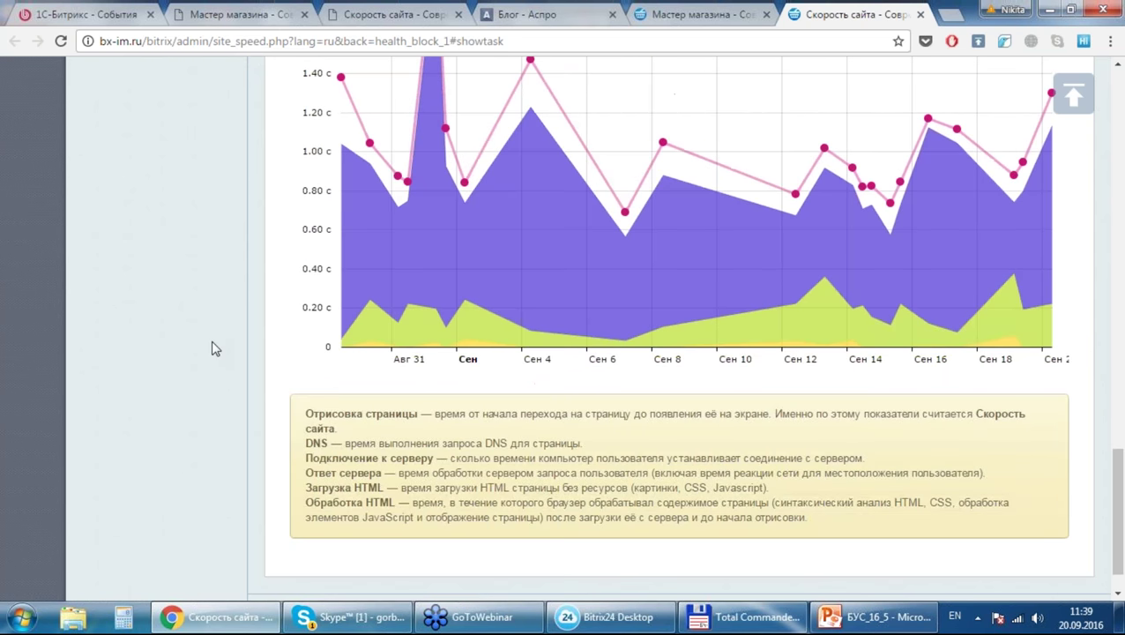
scroll(211, 350, down, 1)
scroll(211, 351, up, 2)
scroll(212, 351, up, 5)
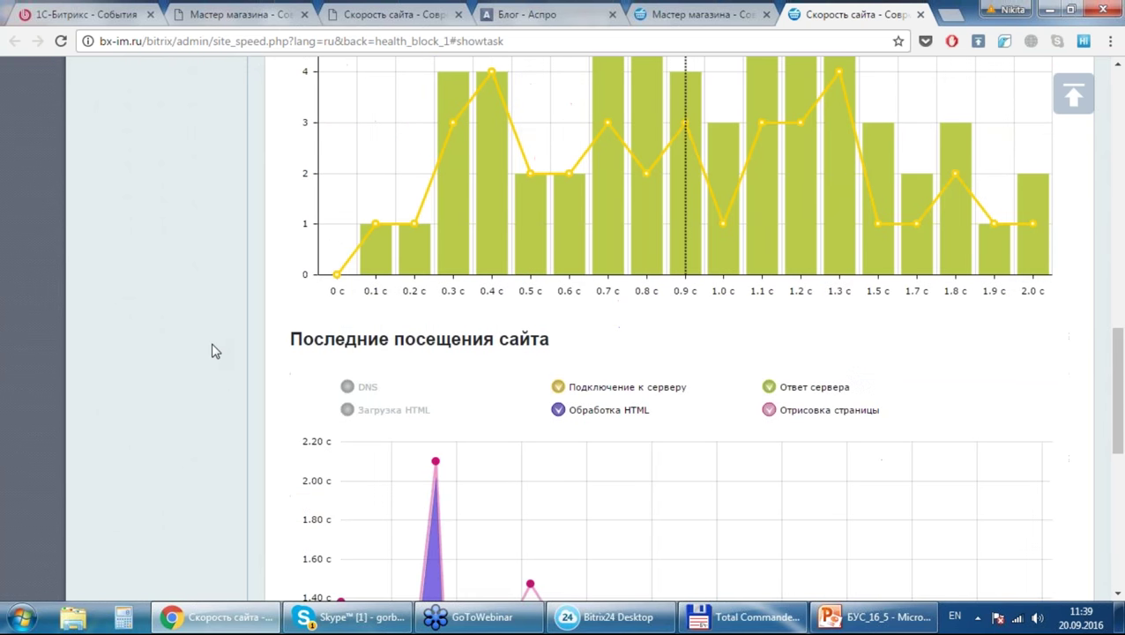
scroll(212, 351, up, 3)
scroll(212, 351, down, 4)
scroll(211, 351, down, 5)
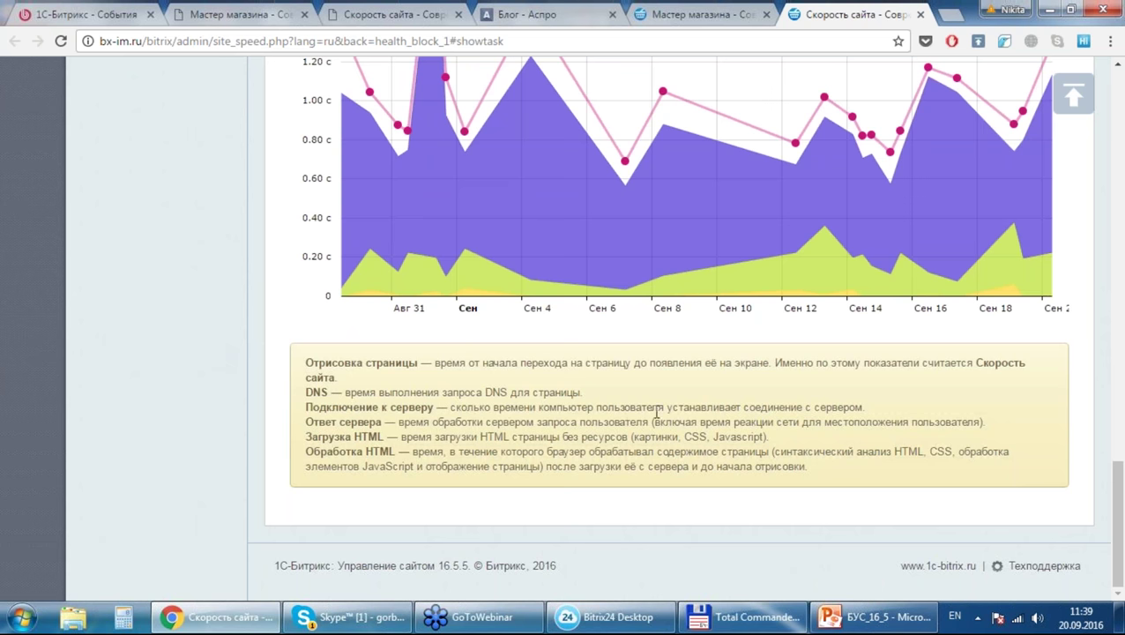
scroll(688, 419, up, 15)
scroll(789, 441, up, 3)
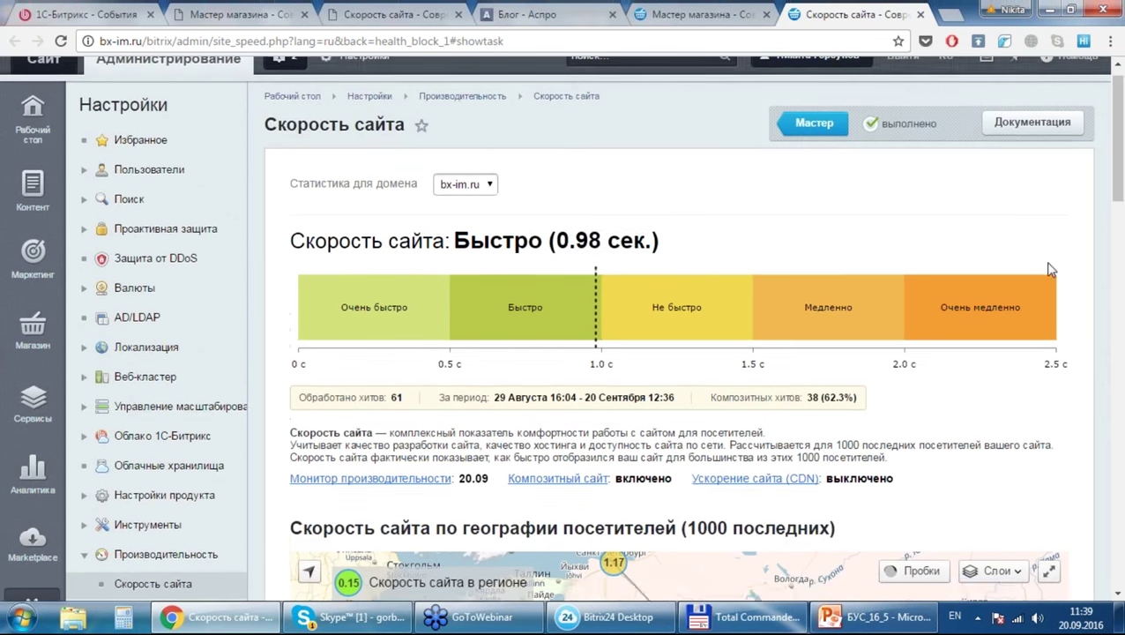
scroll(679, 352, down, 5)
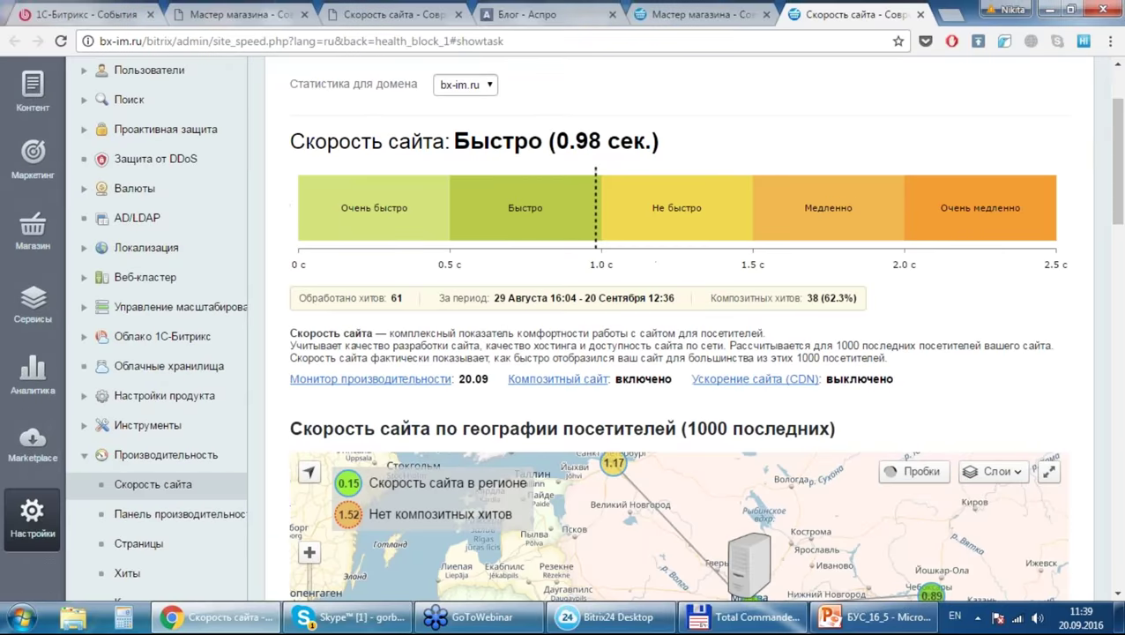
scroll(398, 361, up, 1)
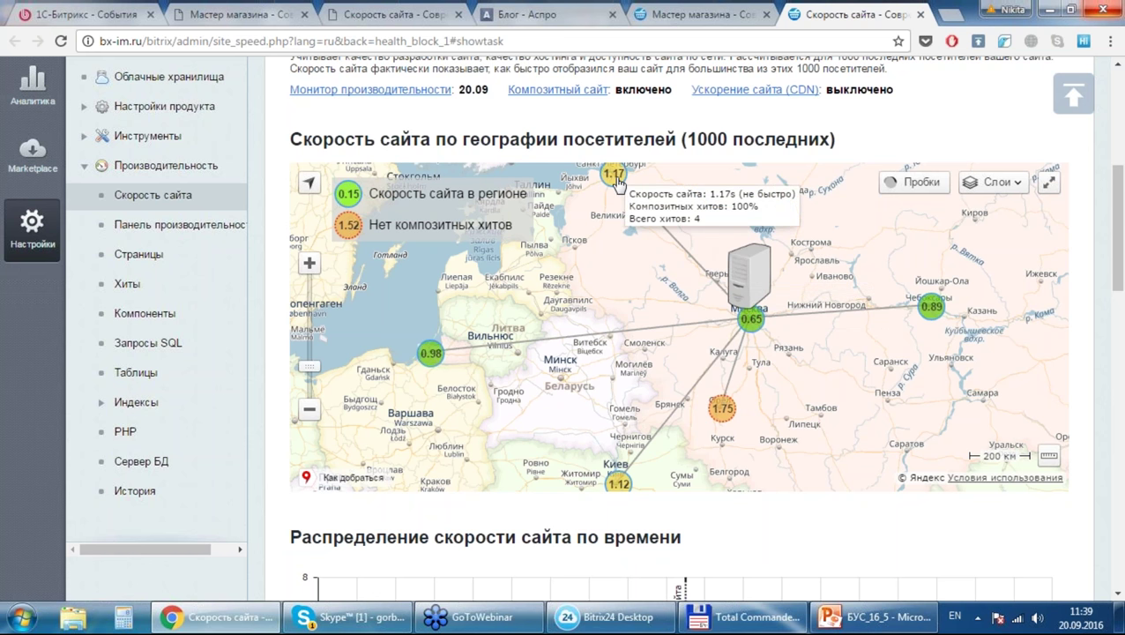
mouse_move(720, 421)
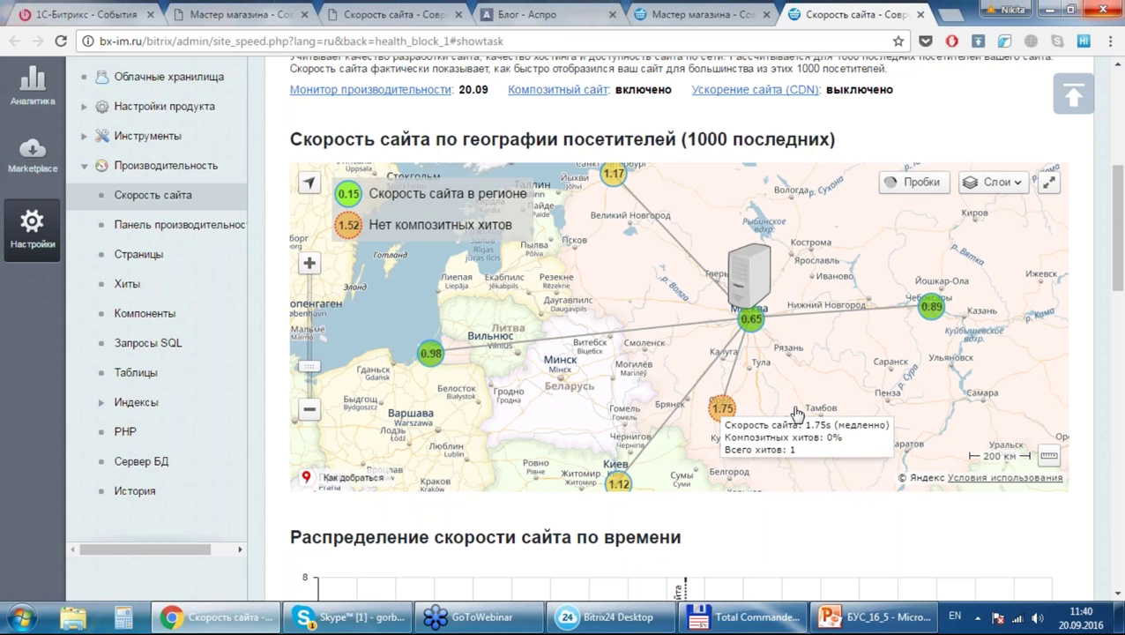
mouse_move(430, 355)
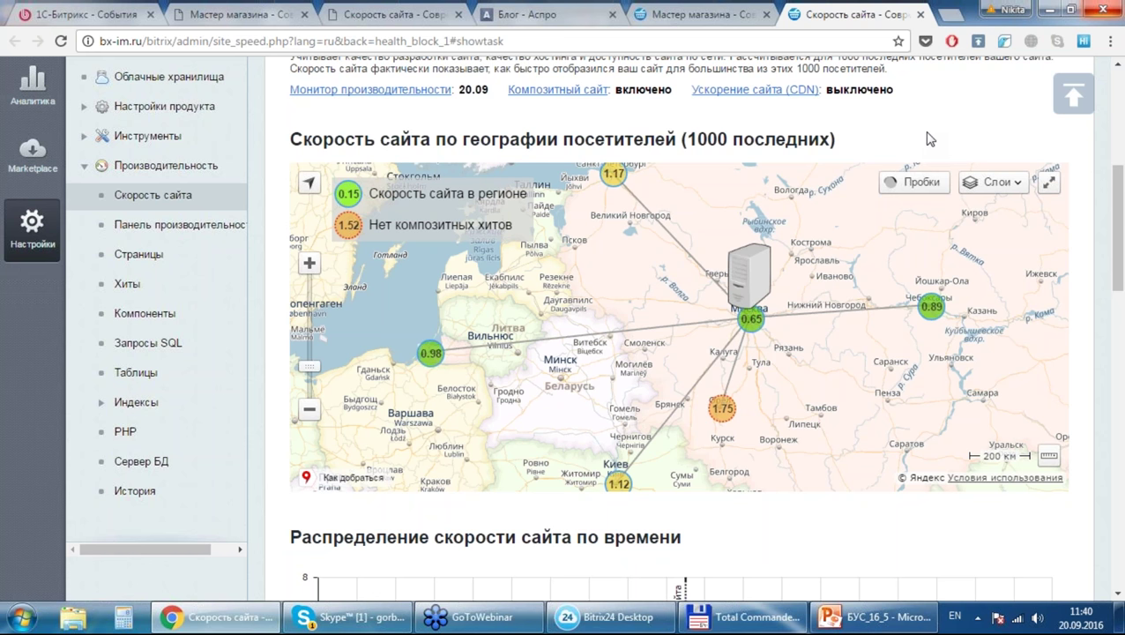
mouse_move(752, 290)
mouse_move(936, 295)
mouse_move(752, 319)
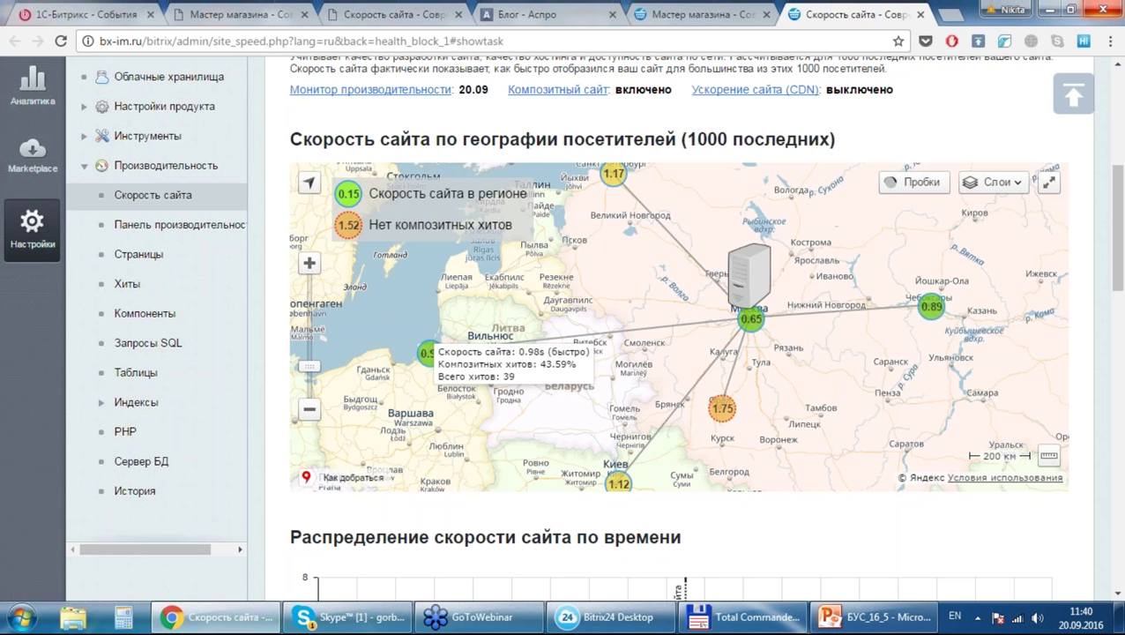
mouse_move(619, 188)
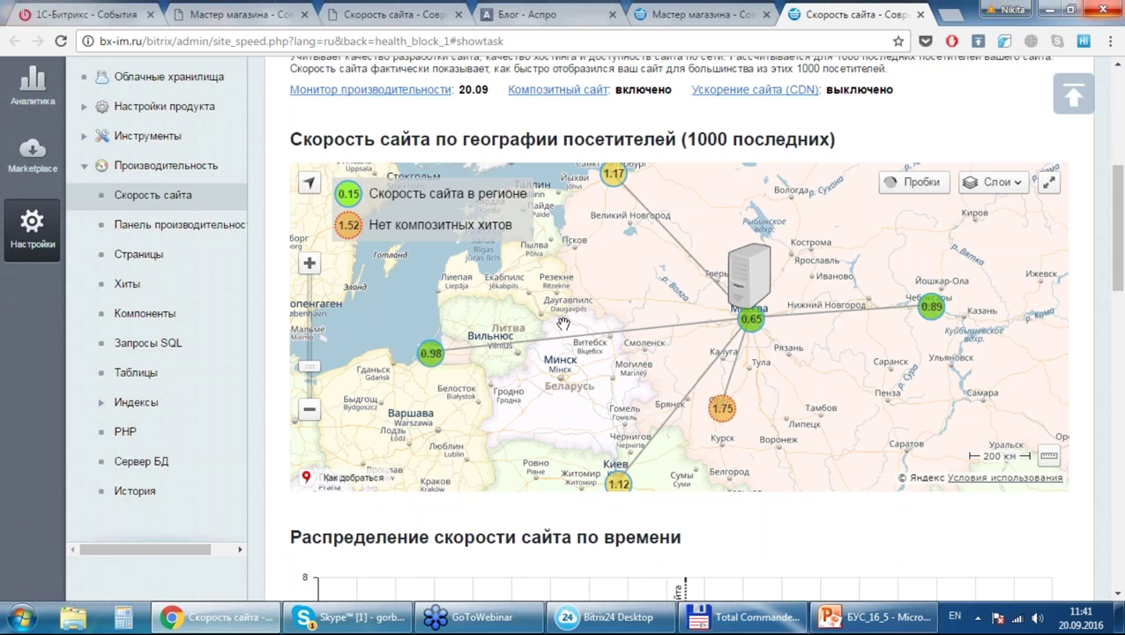
scroll(821, 446, down, 1)
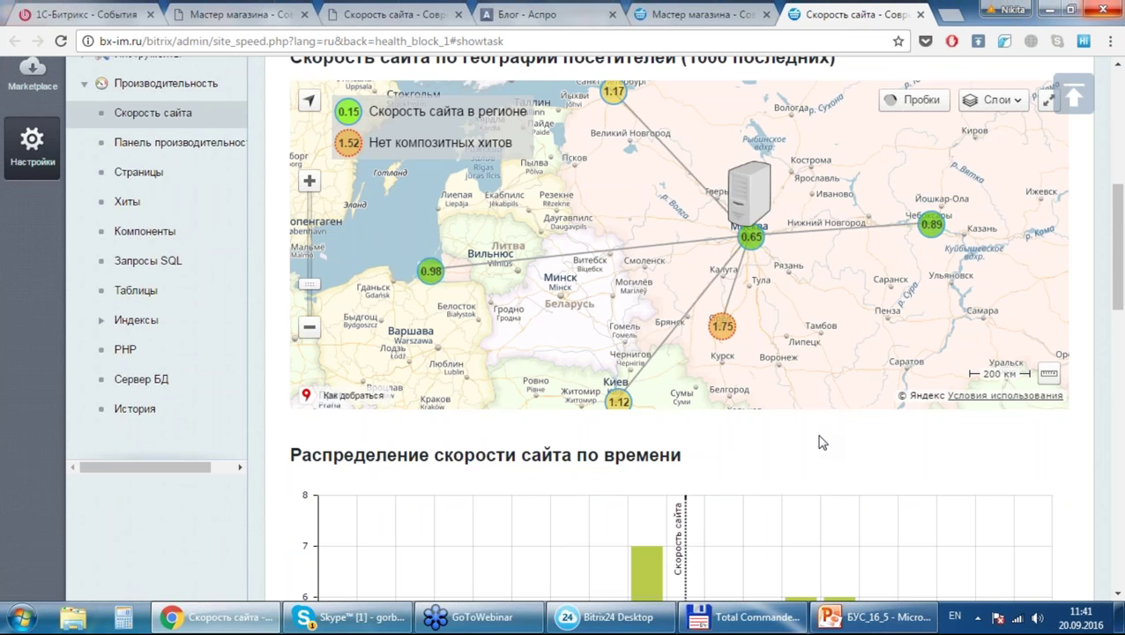
scroll(820, 443, up, 1)
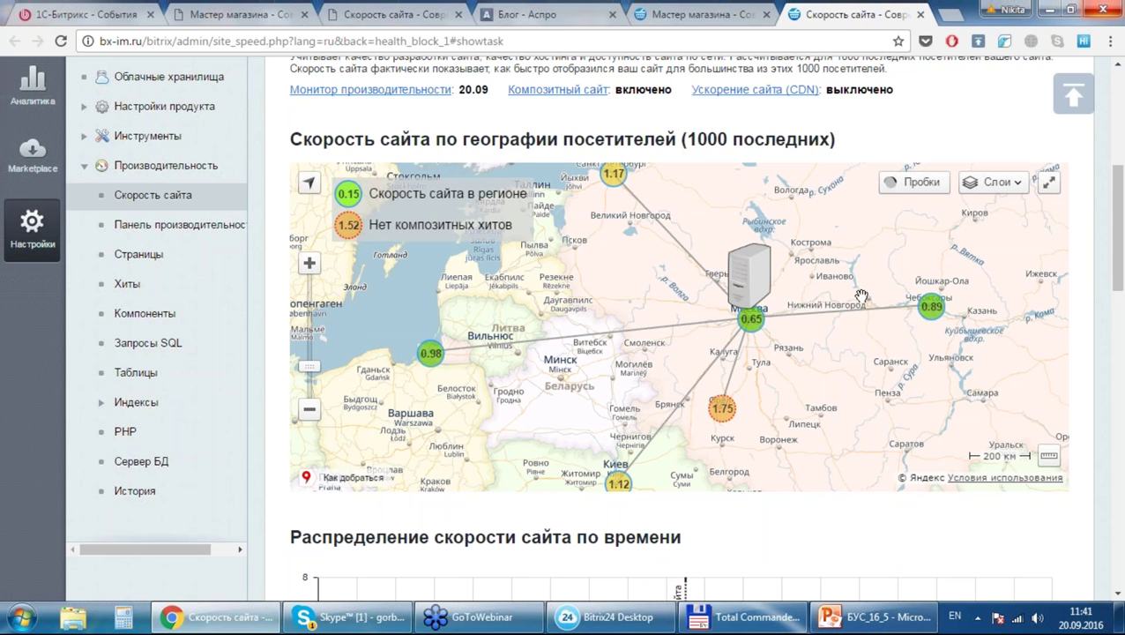
scroll(423, 142, up, 4)
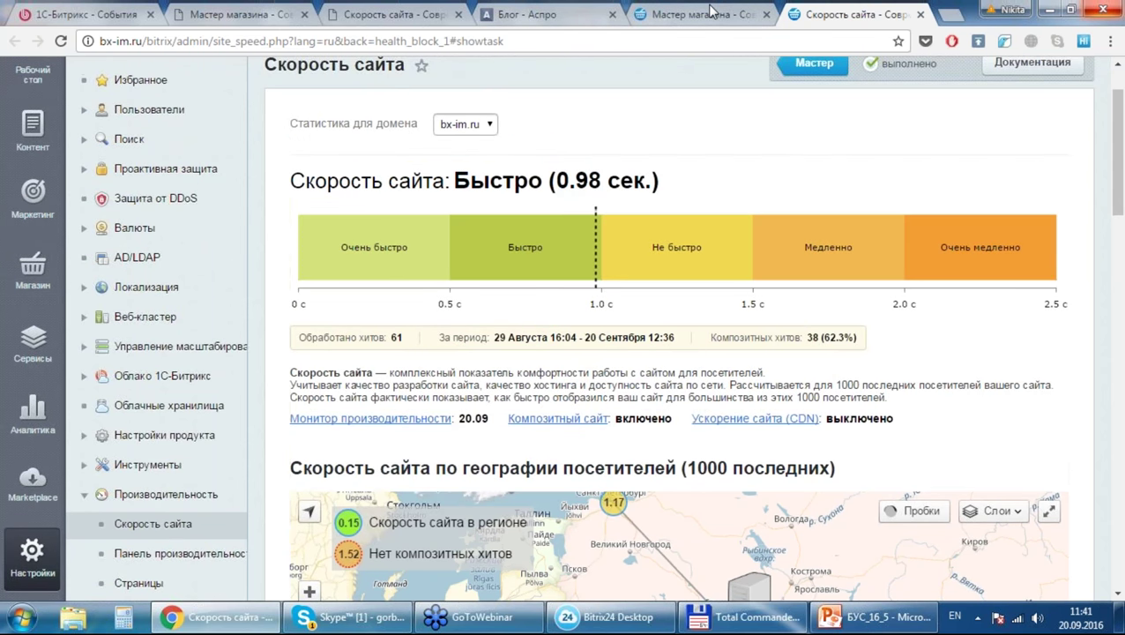
click(711, 14)
- Open the 'Композитный режим работы' task page and play the Автокомпозитный сайт promo video
click(767, 344)
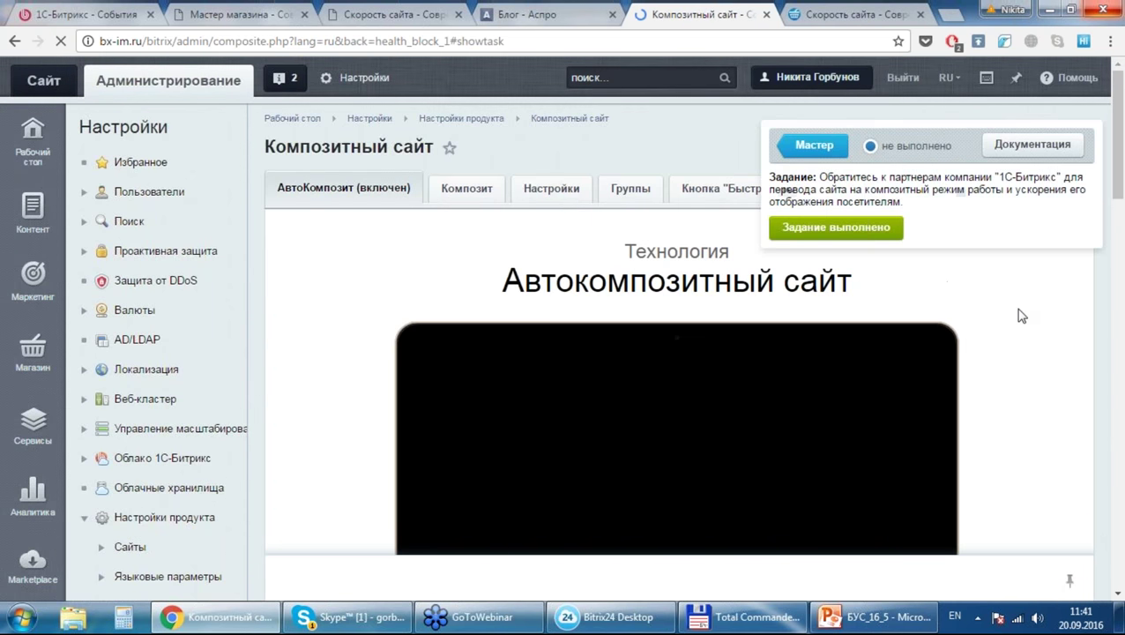
scroll(1058, 287, down, 3)
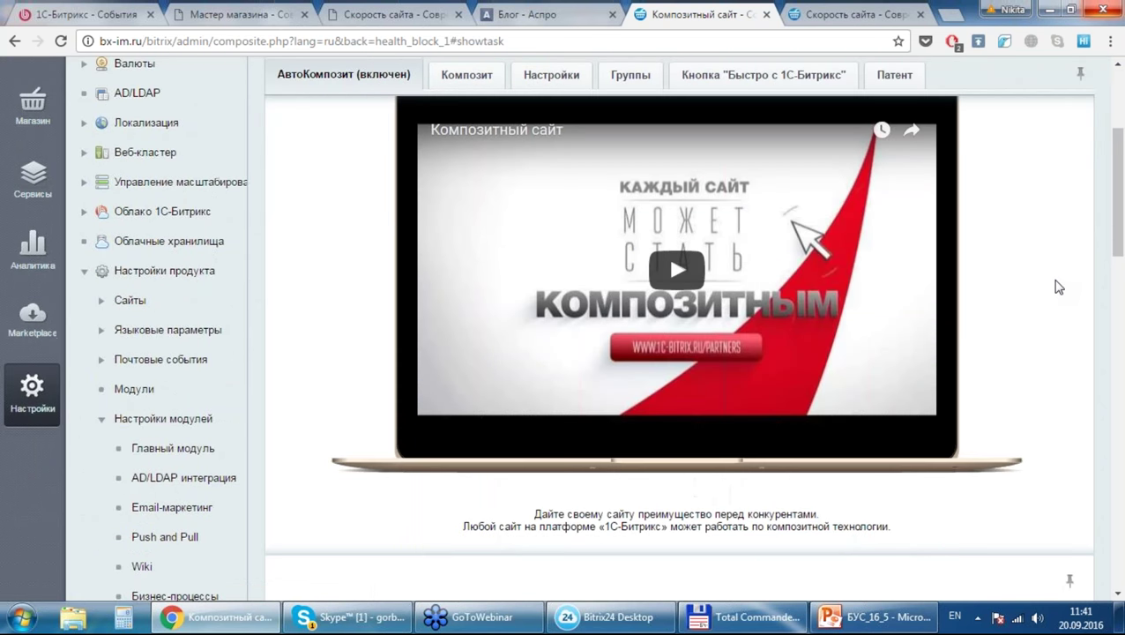
scroll(679, 349, up, 1)
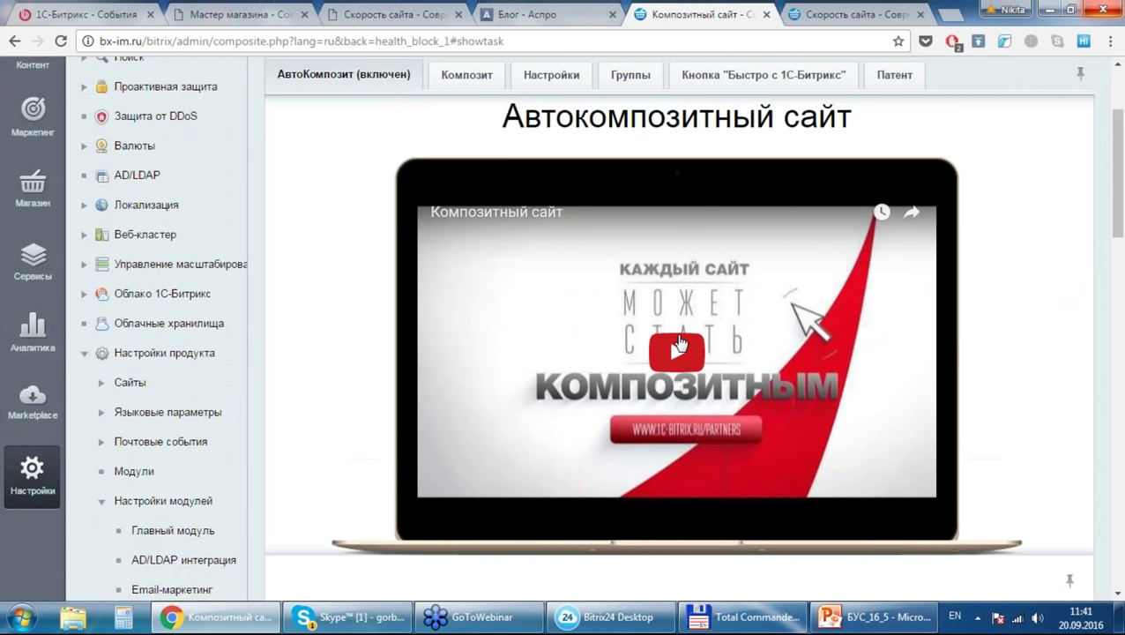
click(678, 352)
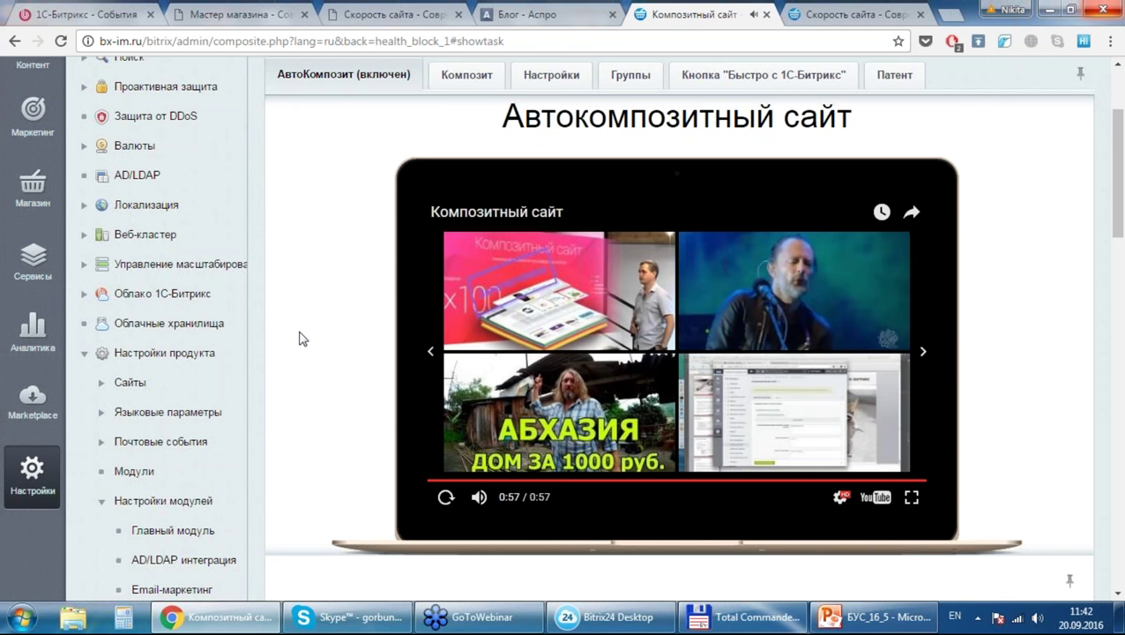
scroll(300, 339, down, 5)
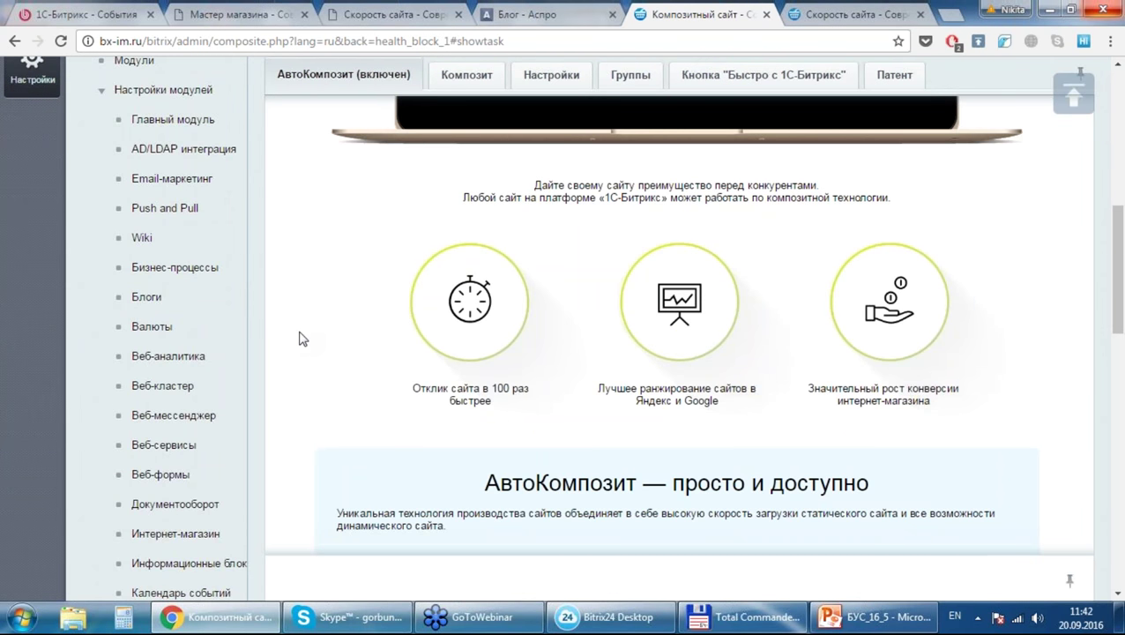
- Review the АвтоКомпозит (включен) page, then show the 'Кнопка "Быстро с 1С-Битрикс"' settings tab
scroll(300, 339, down, 5)
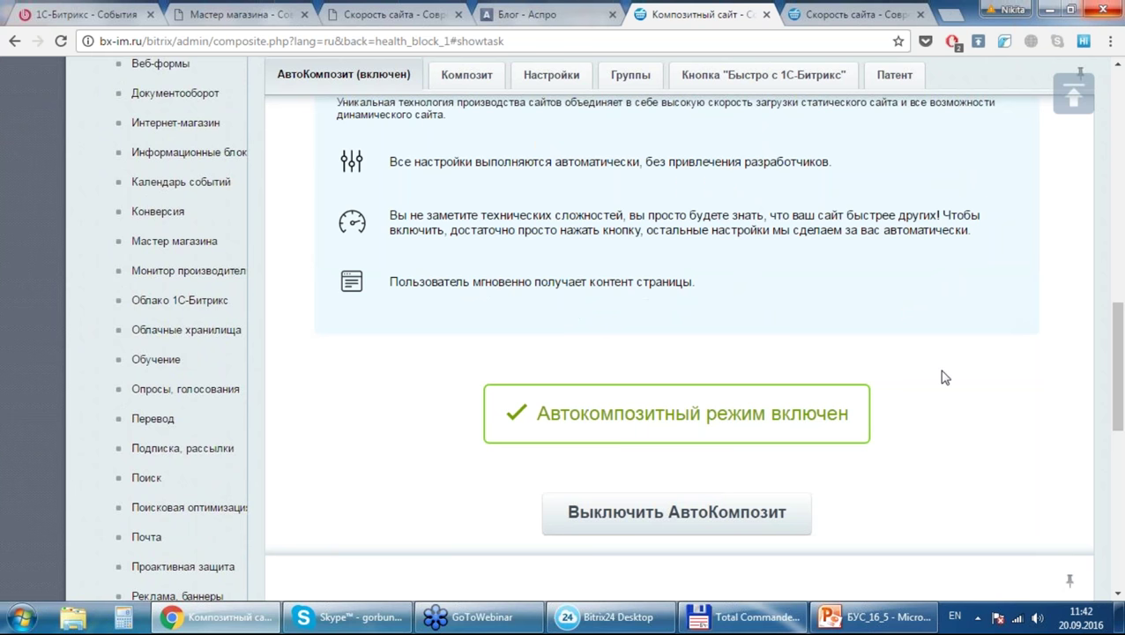
scroll(942, 374, down, 4)
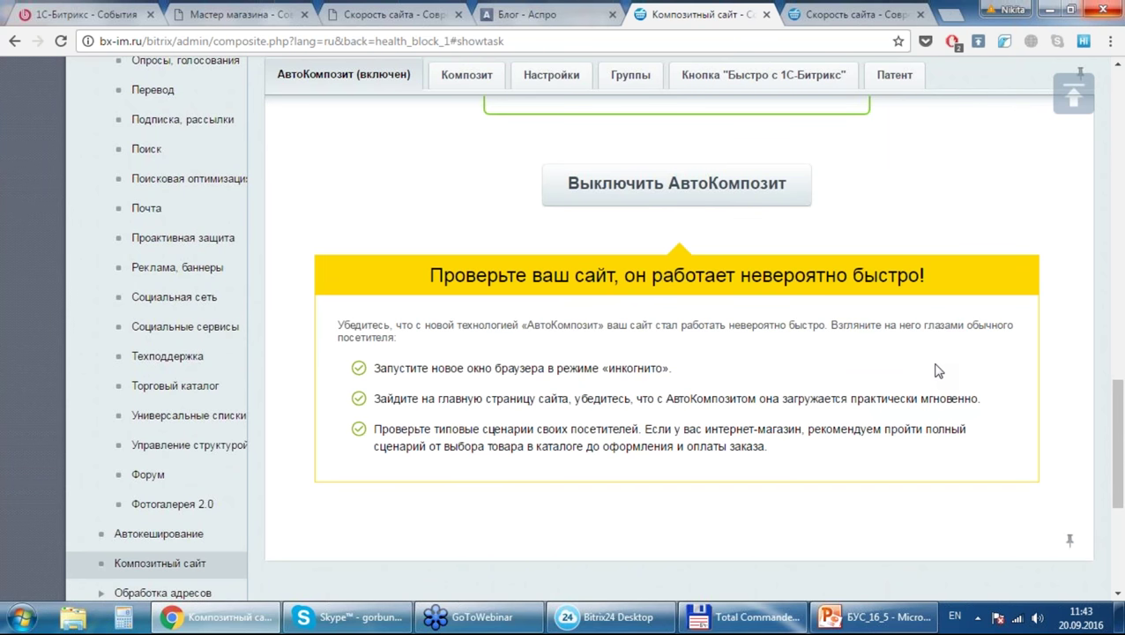
click(764, 76)
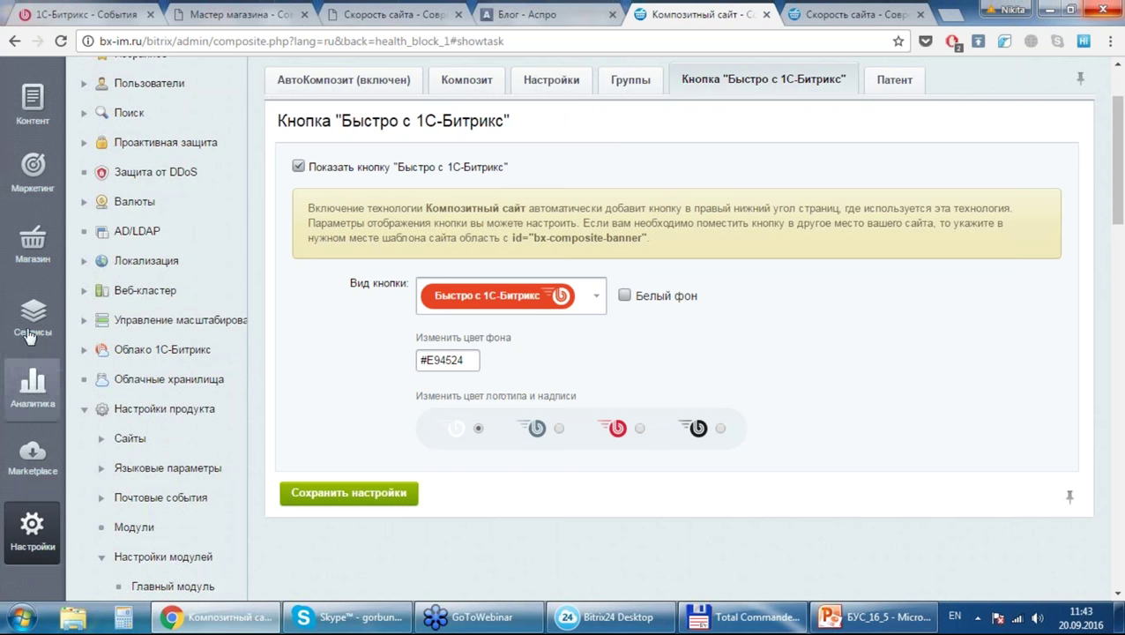
- Go via Магазин to Мастер магазина and open the Монитор производительности panel showing 20.09
click(29, 251)
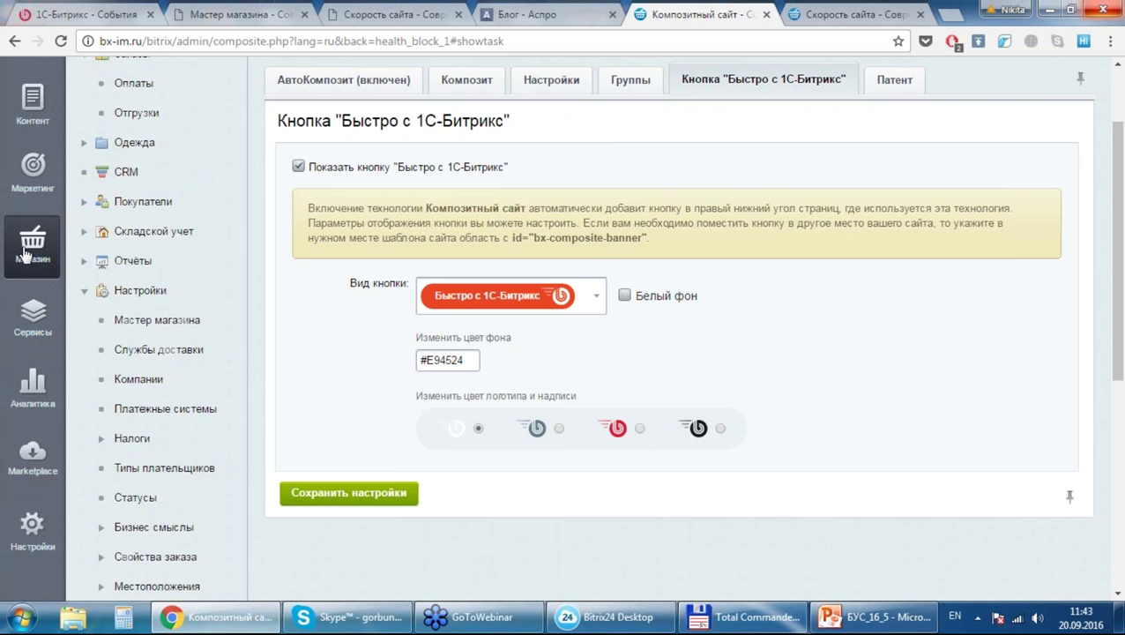
click(156, 320)
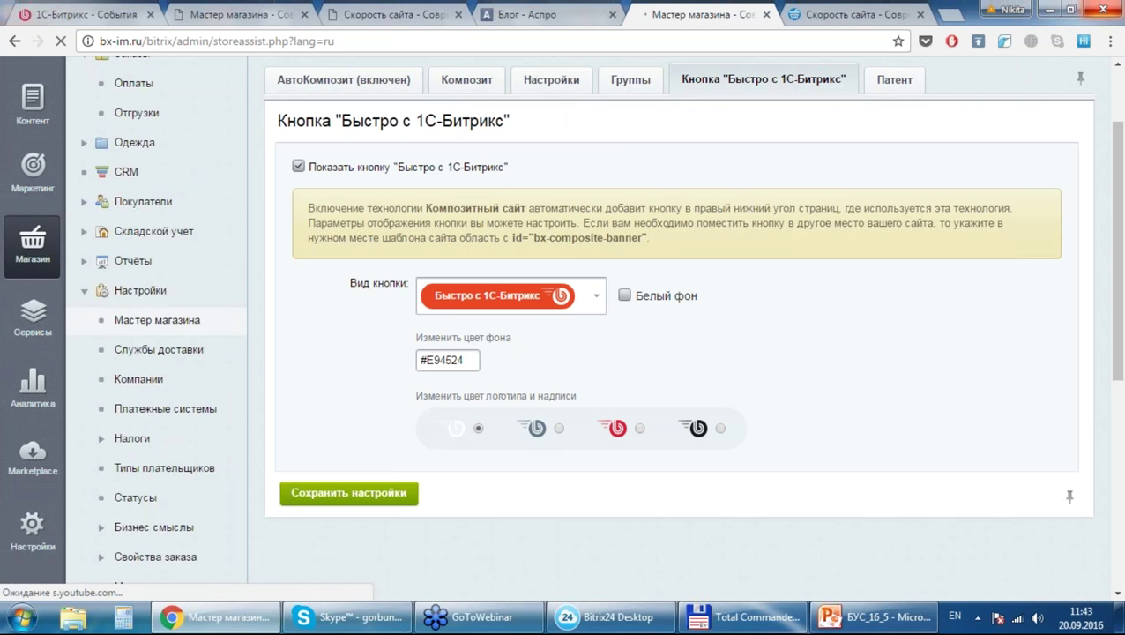
scroll(740, 326, down, 1)
scroll(740, 332, down, 3)
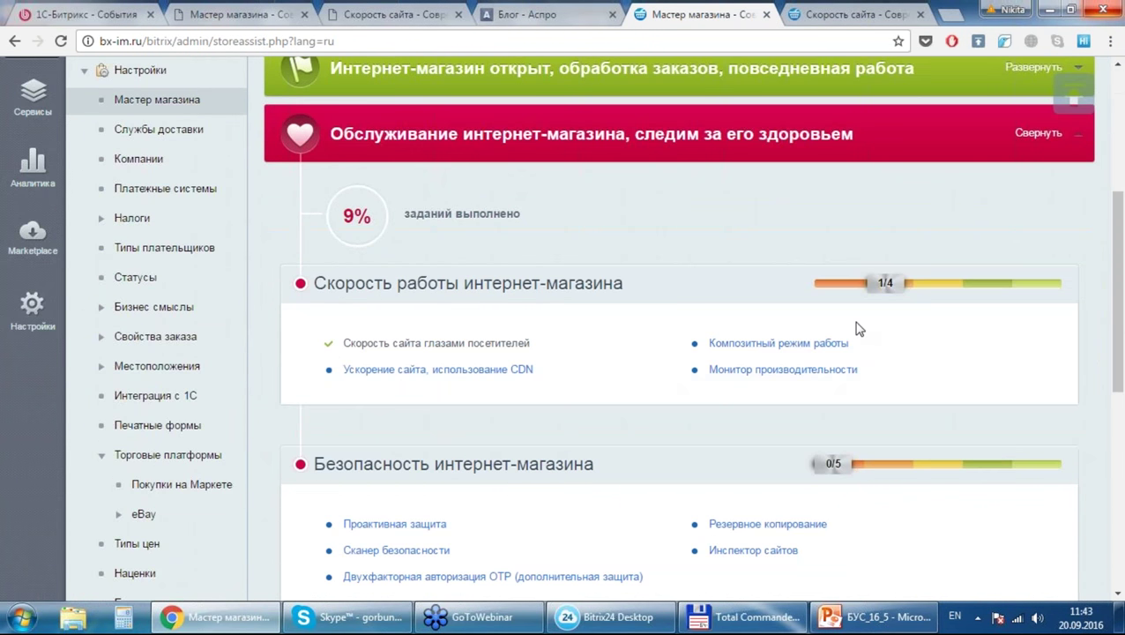
click(838, 371)
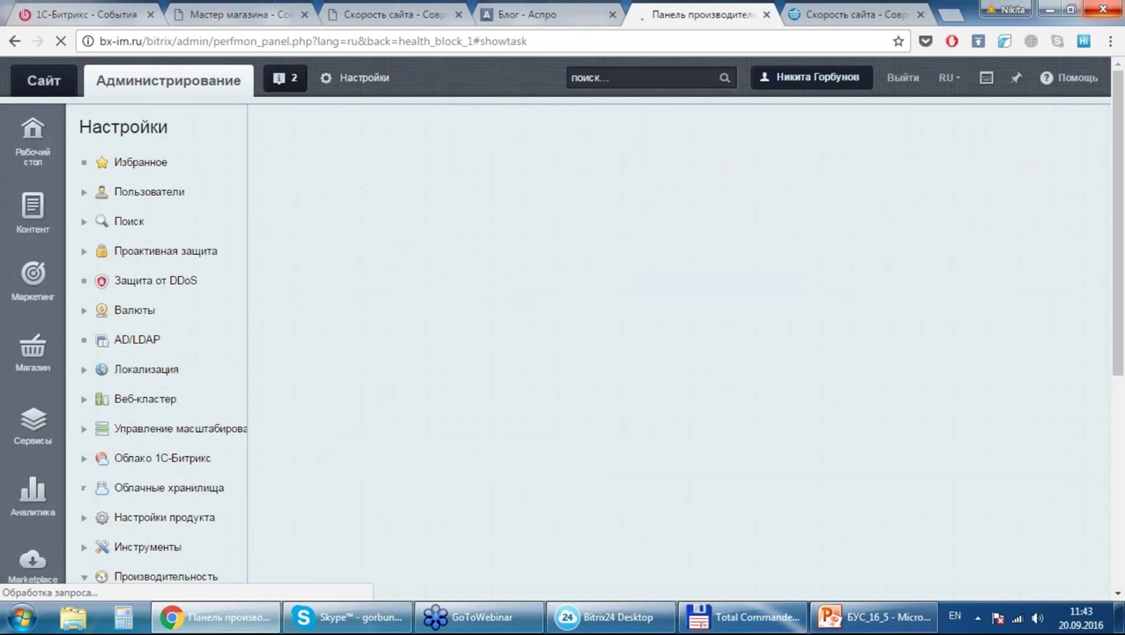
scroll(741, 370, down, 3)
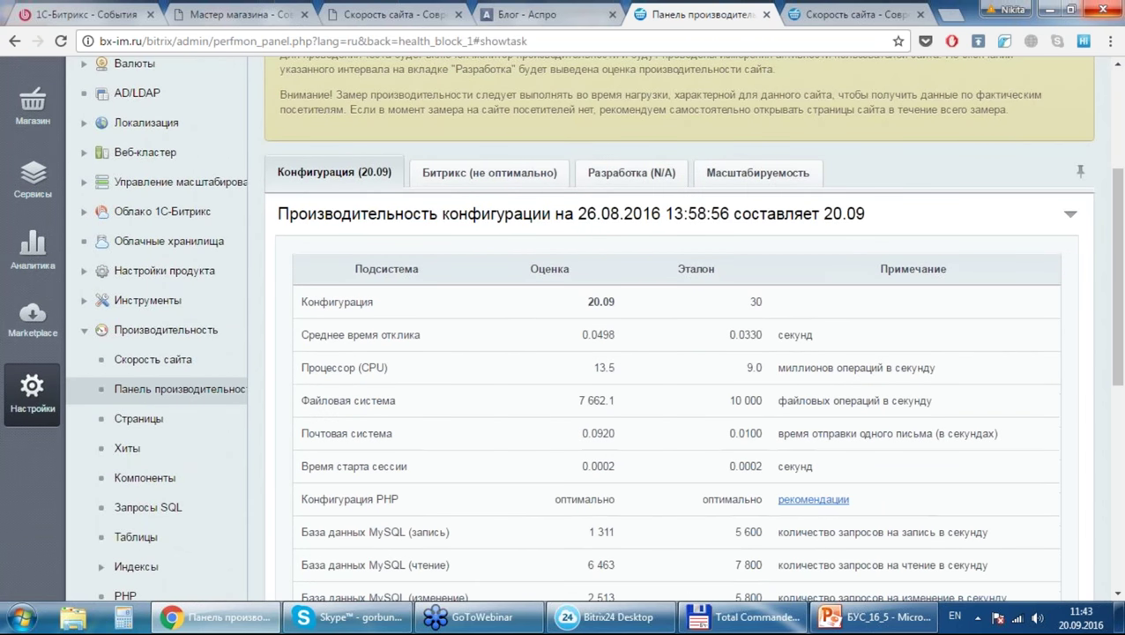
- Run a new performance test and follow the development measurement and new 28.31 configuration score
scroll(877, 304, up, 2)
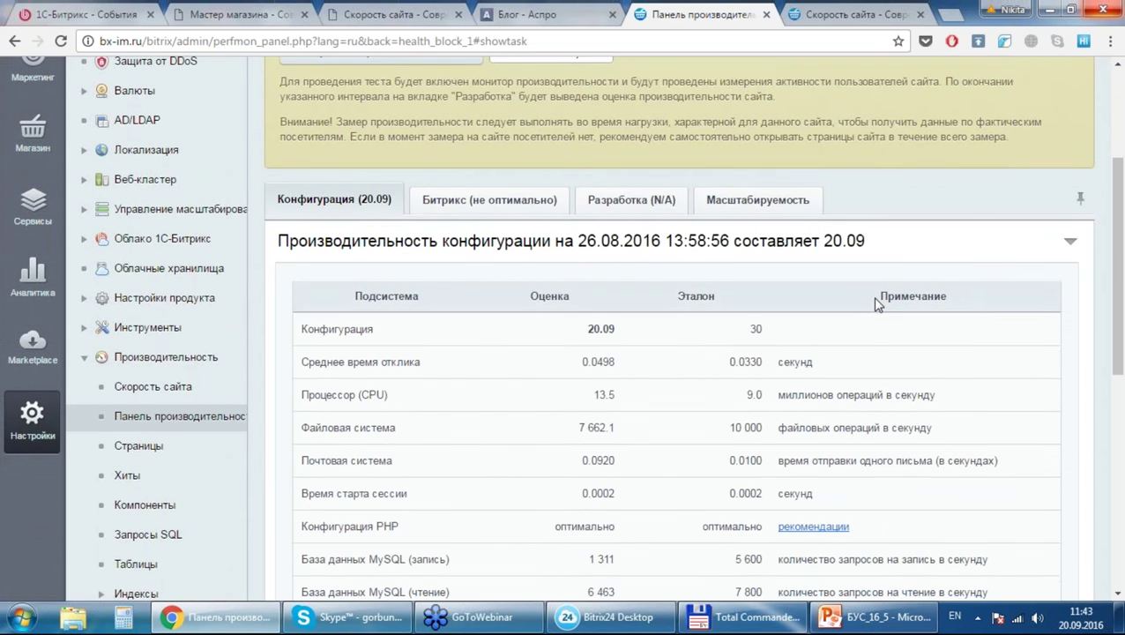
click(381, 188)
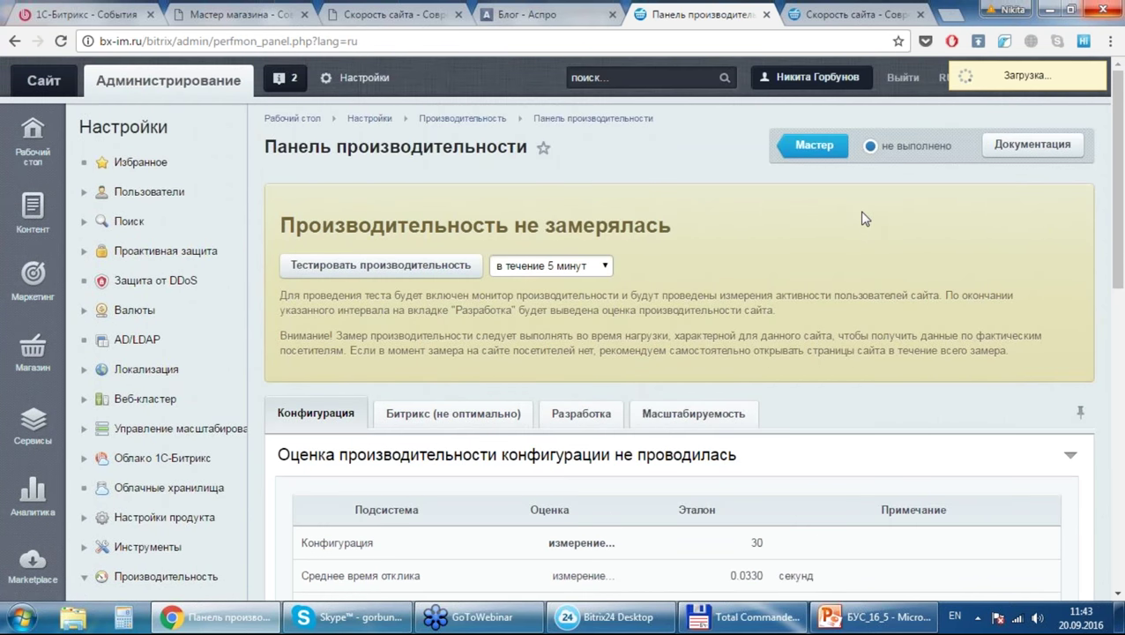
scroll(910, 230, down, 2)
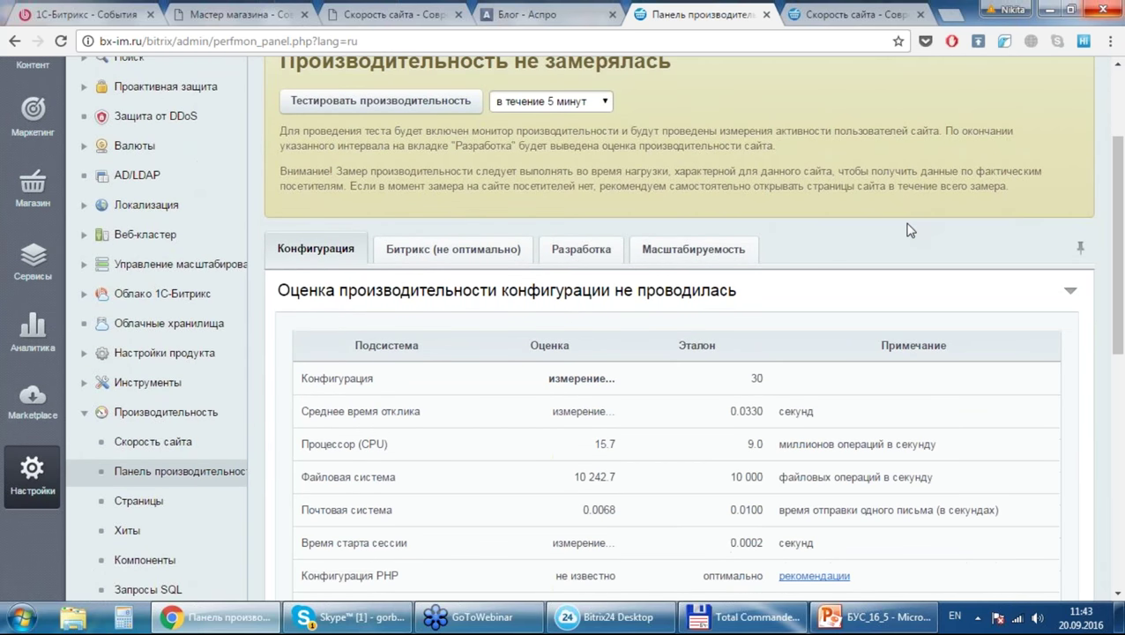
scroll(910, 230, down, 2)
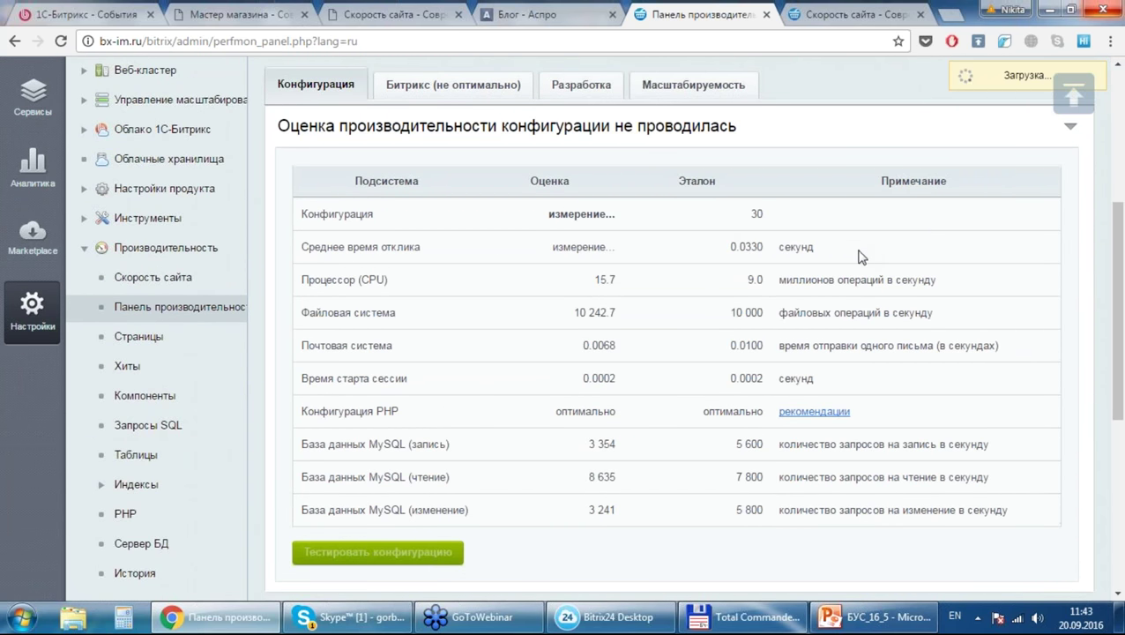
scroll(892, 326, up, 1)
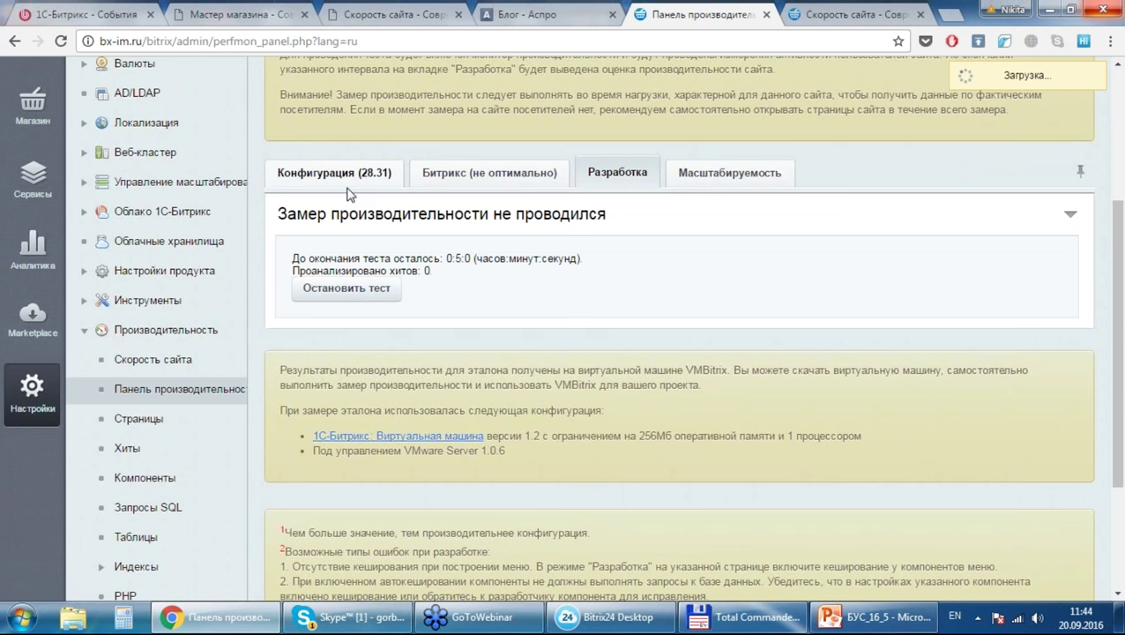
click(348, 185)
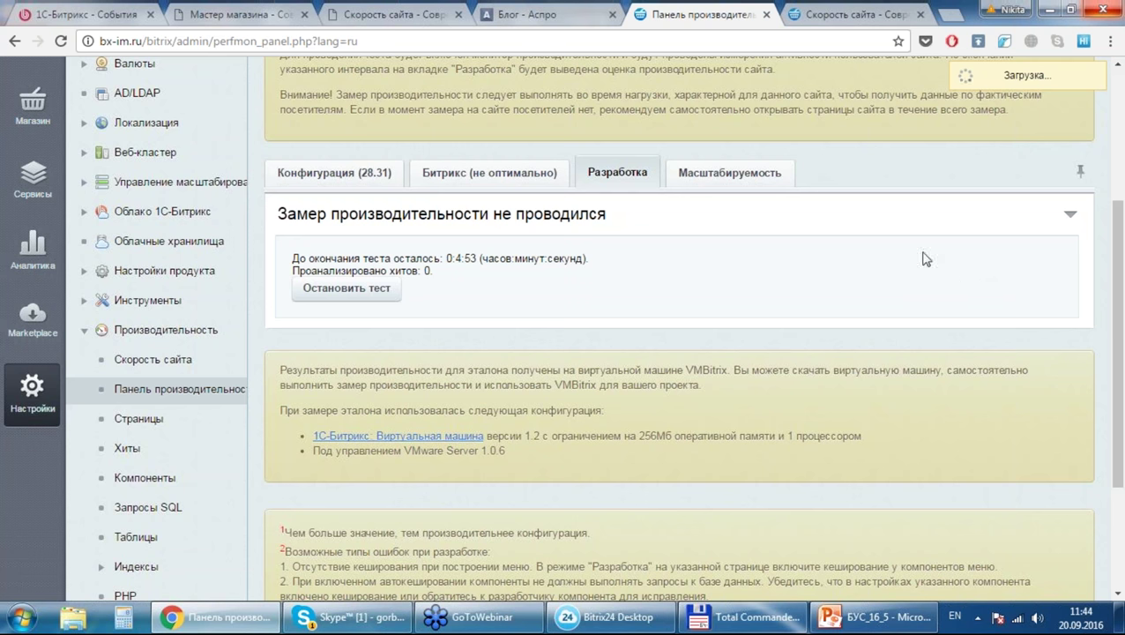
click(730, 172)
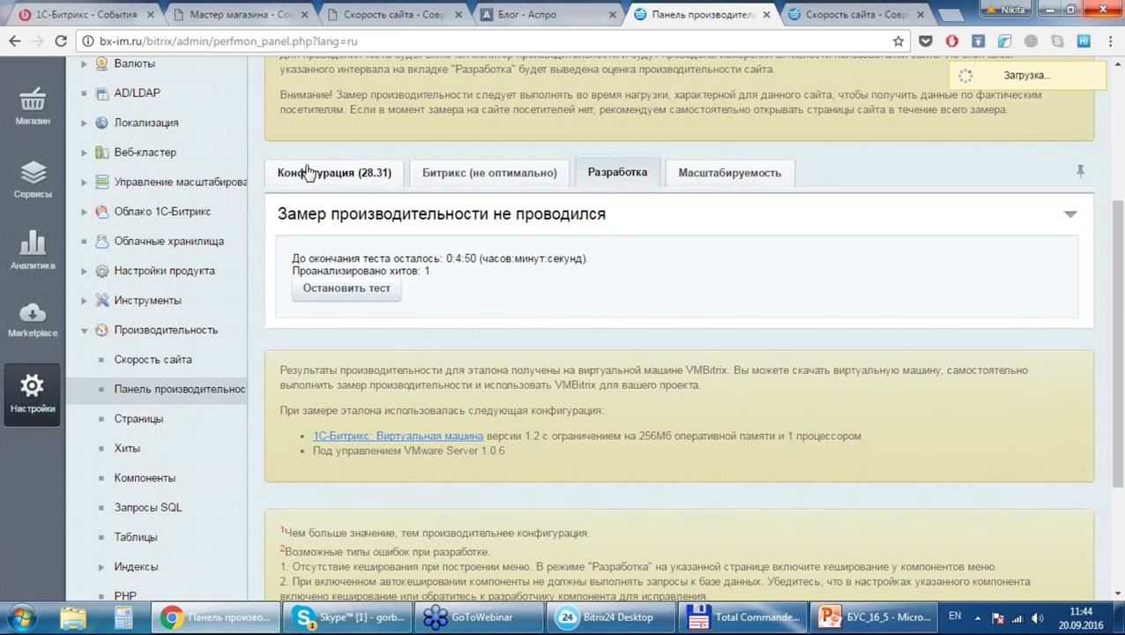
click(310, 172)
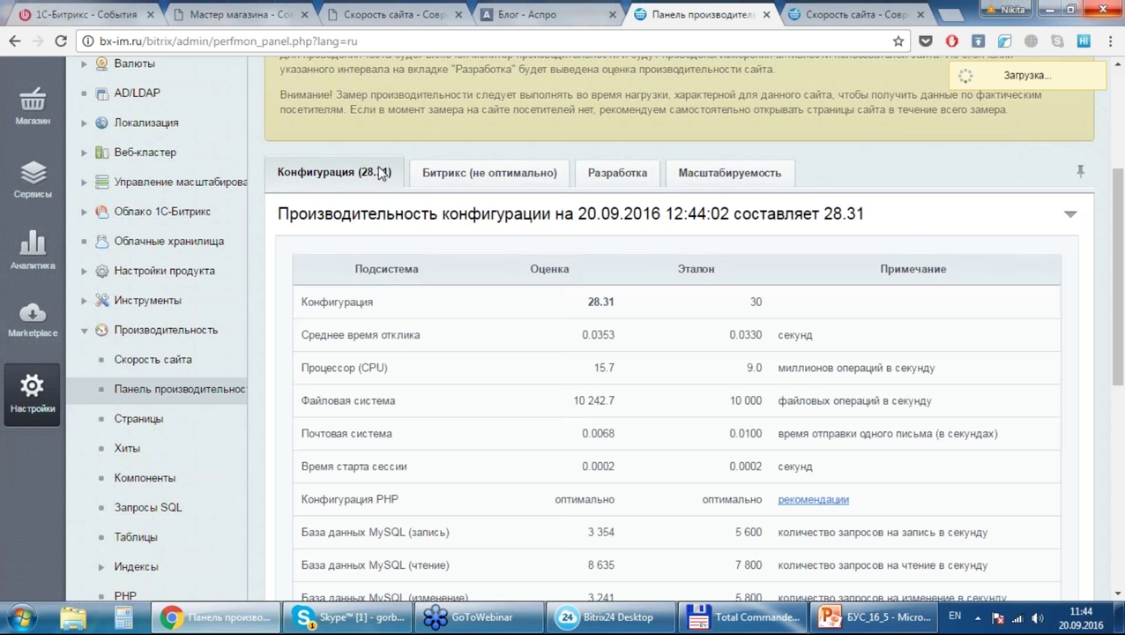
- Stop the test to record Разработка 34.82 and review the Битрикс (не оптимально) settings table
click(420, 166)
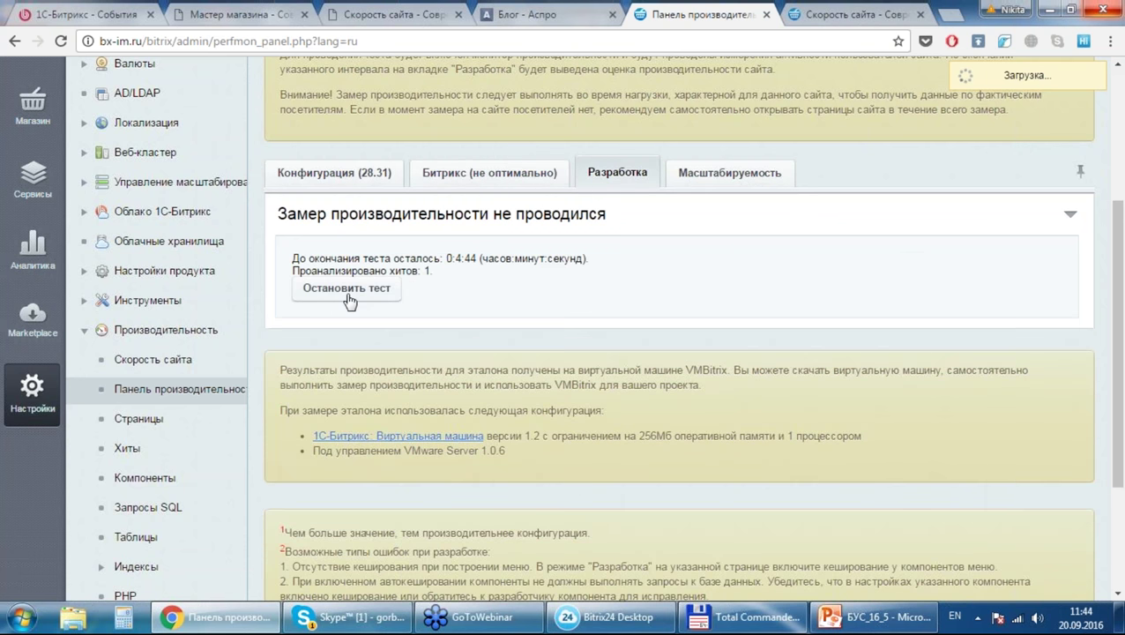
click(348, 289)
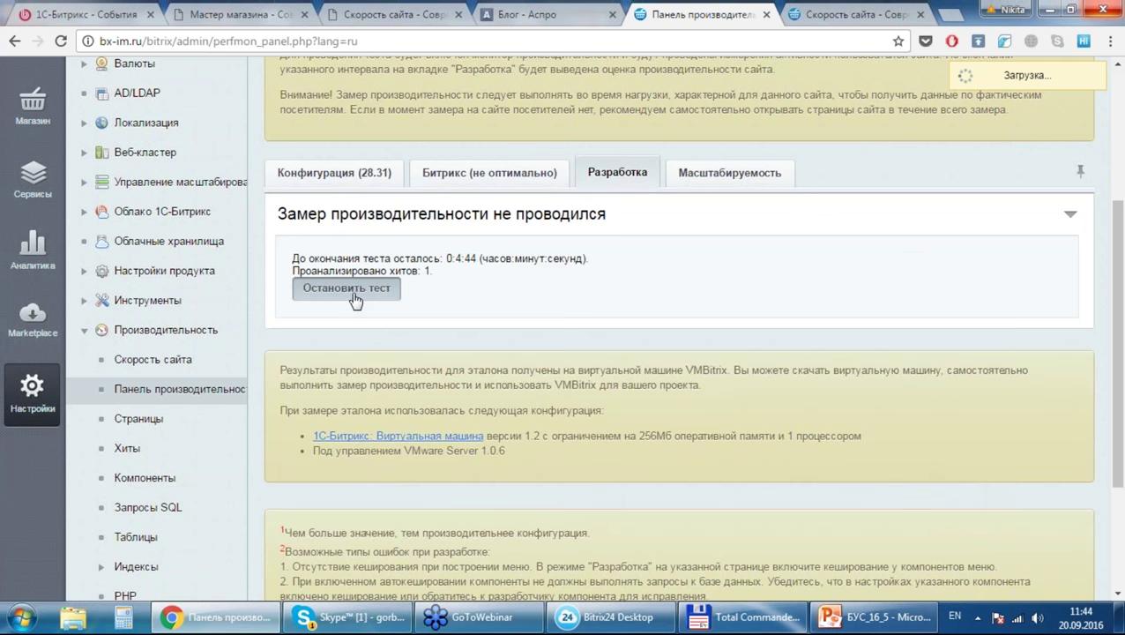
click(509, 175)
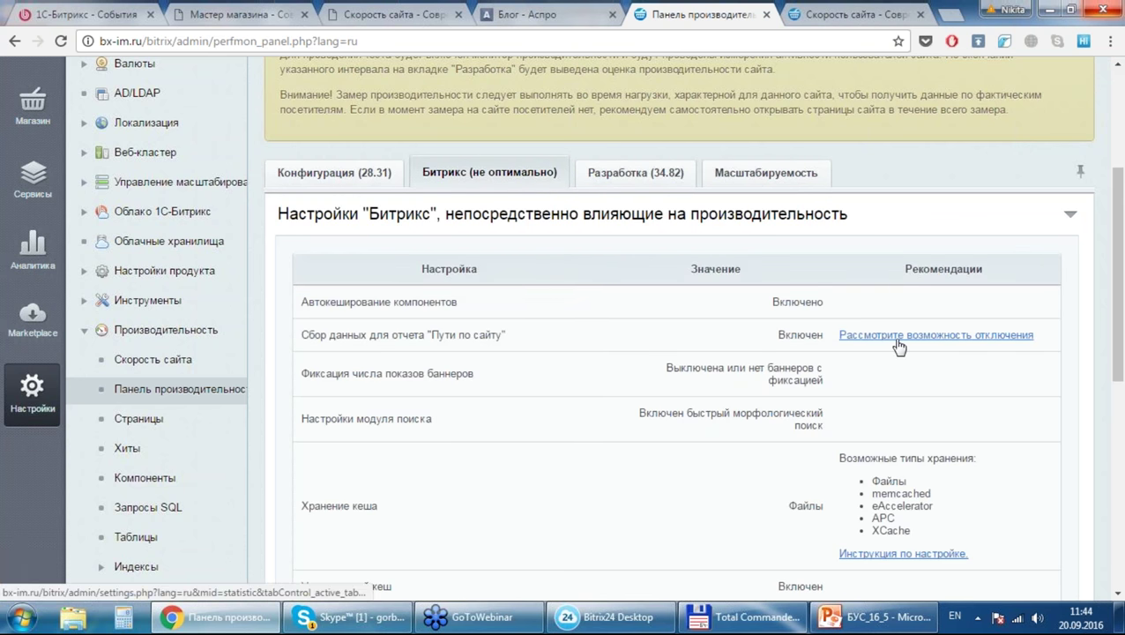
scroll(847, 370, down, 3)
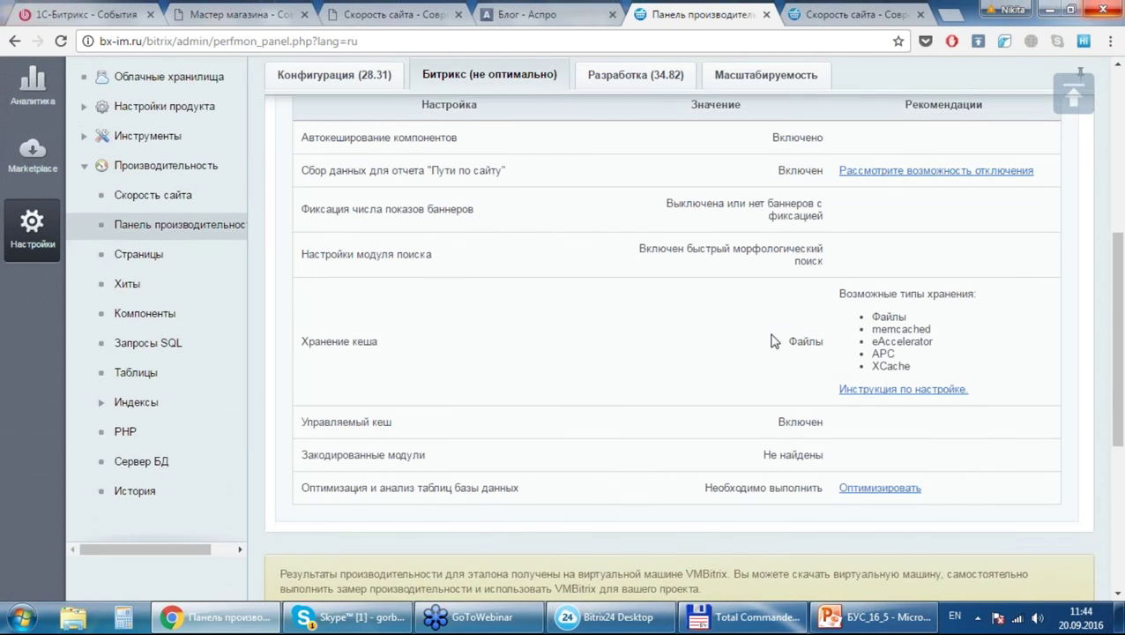
scroll(774, 341, up, 5)
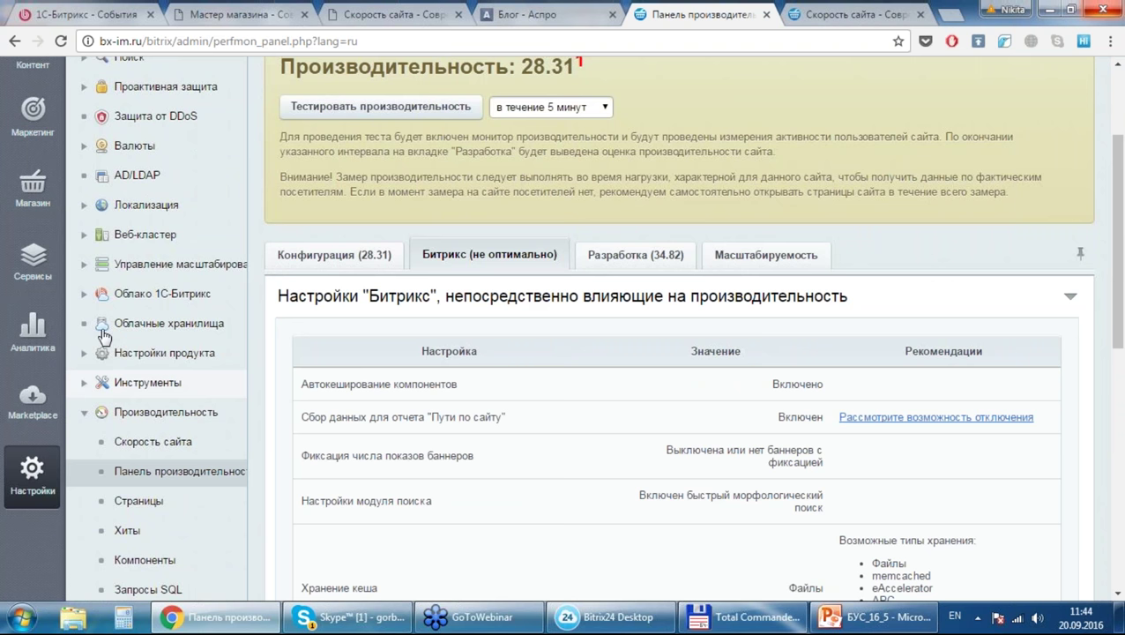
click(33, 187)
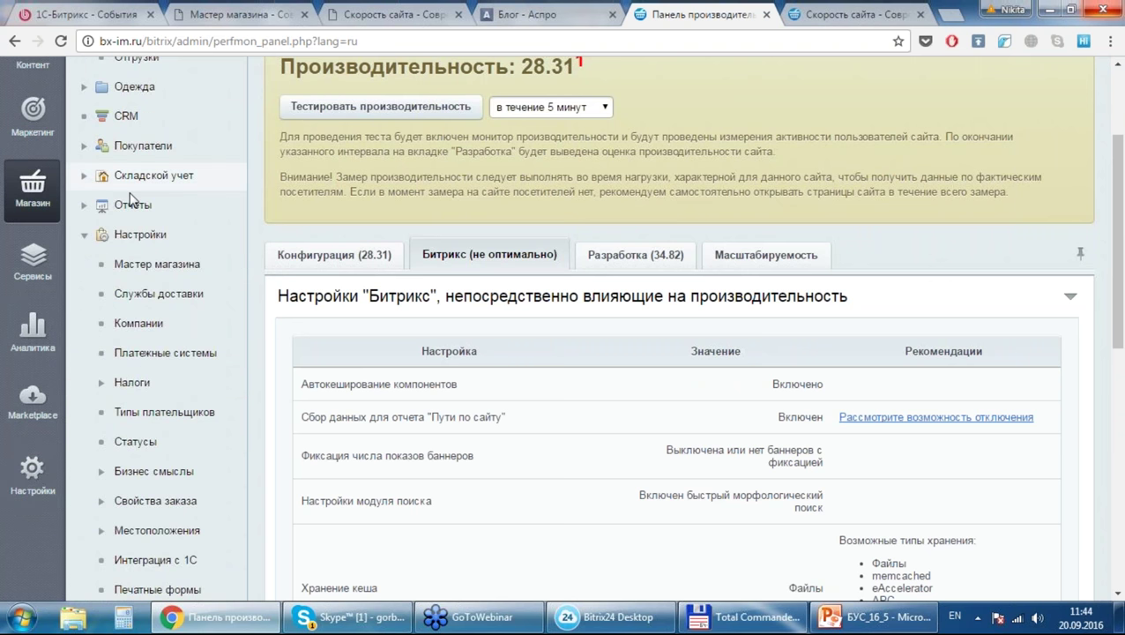
- In the store wizard's security block, open the proactive protection and security scanner tasks in new tabs
click(143, 269)
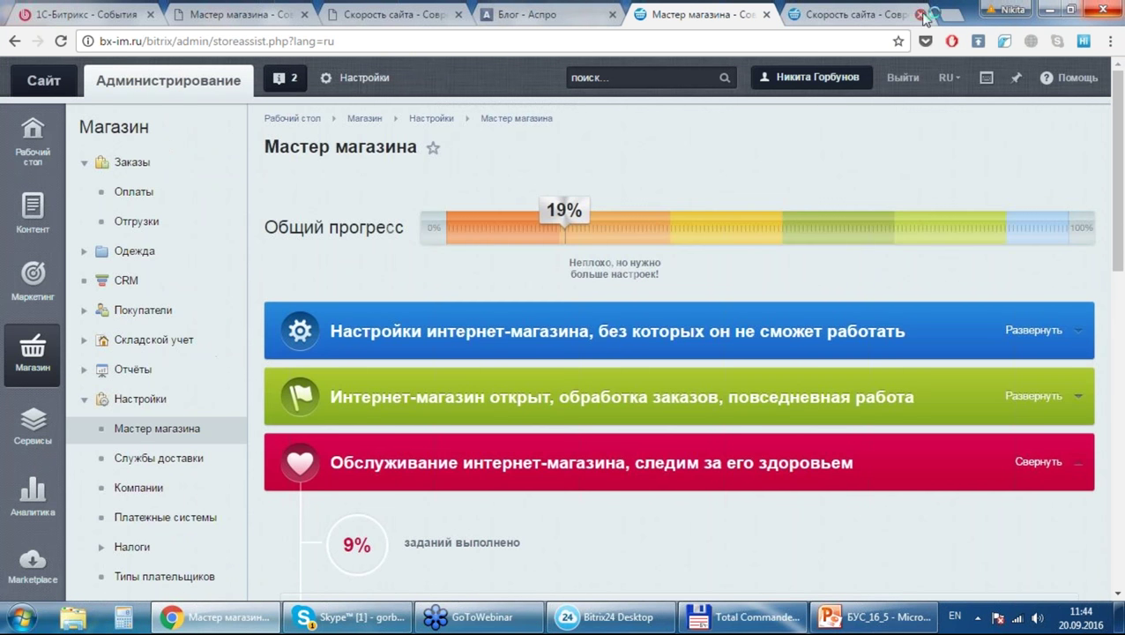
scroll(885, 93, down, 4)
scroll(402, 287, down, 3)
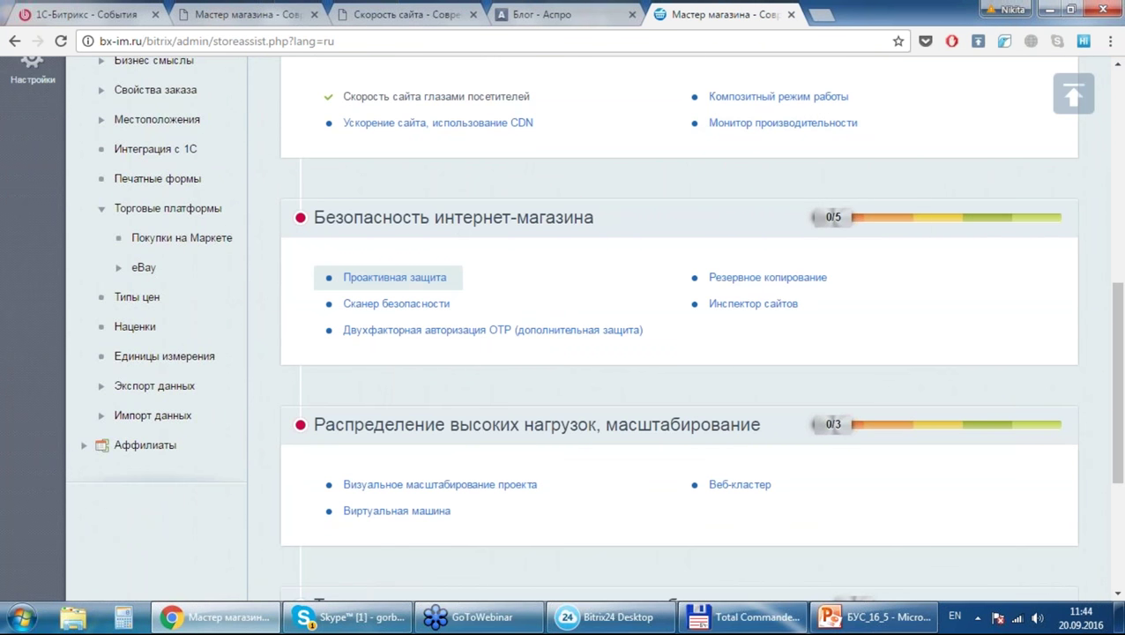
click(395, 278)
right_click(419, 305)
click(450, 314)
- Open the two-factor OTP, site inspector and backup tasks in new tabs, then view Проактивный фильтр
right_click(463, 331)
click(469, 340)
right_click(745, 304)
click(780, 316)
right_click(761, 287)
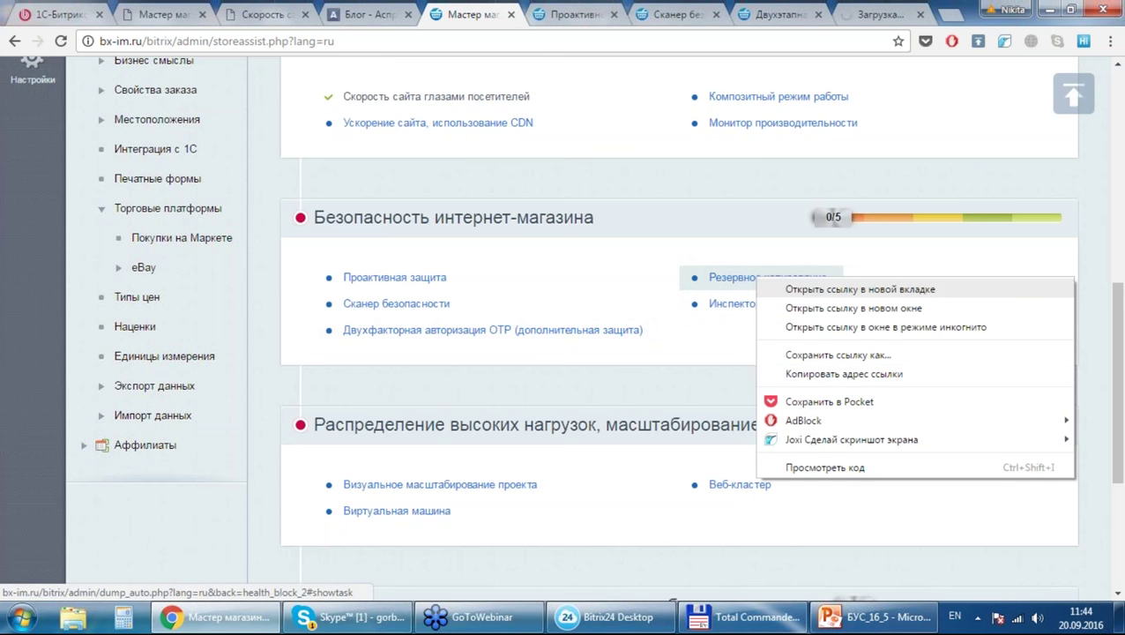
click(793, 297)
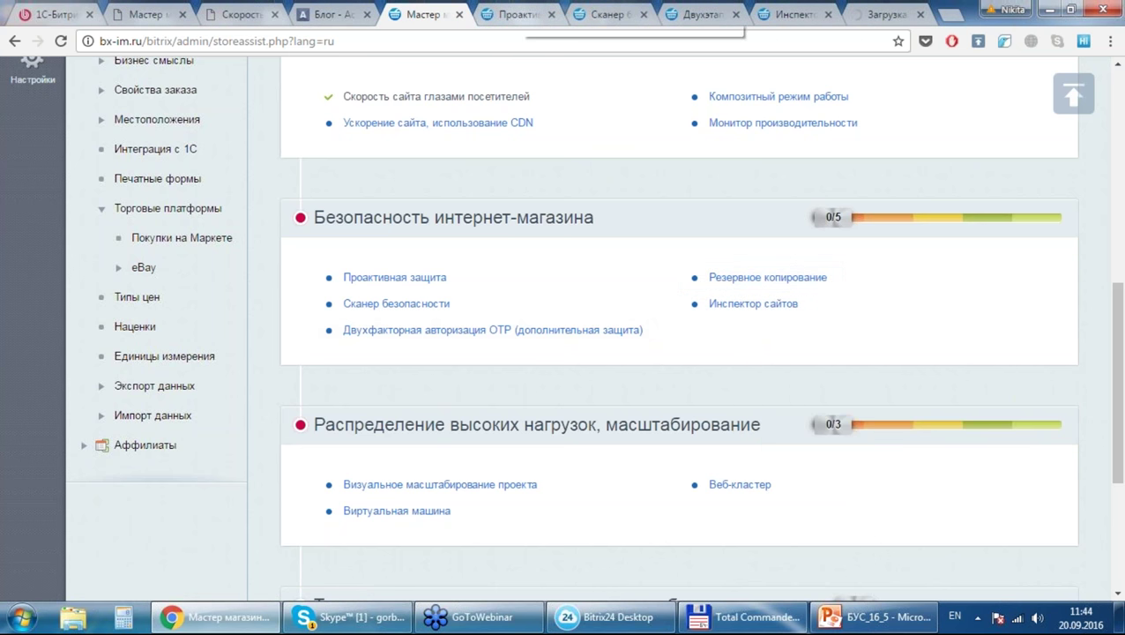
click(529, 14)
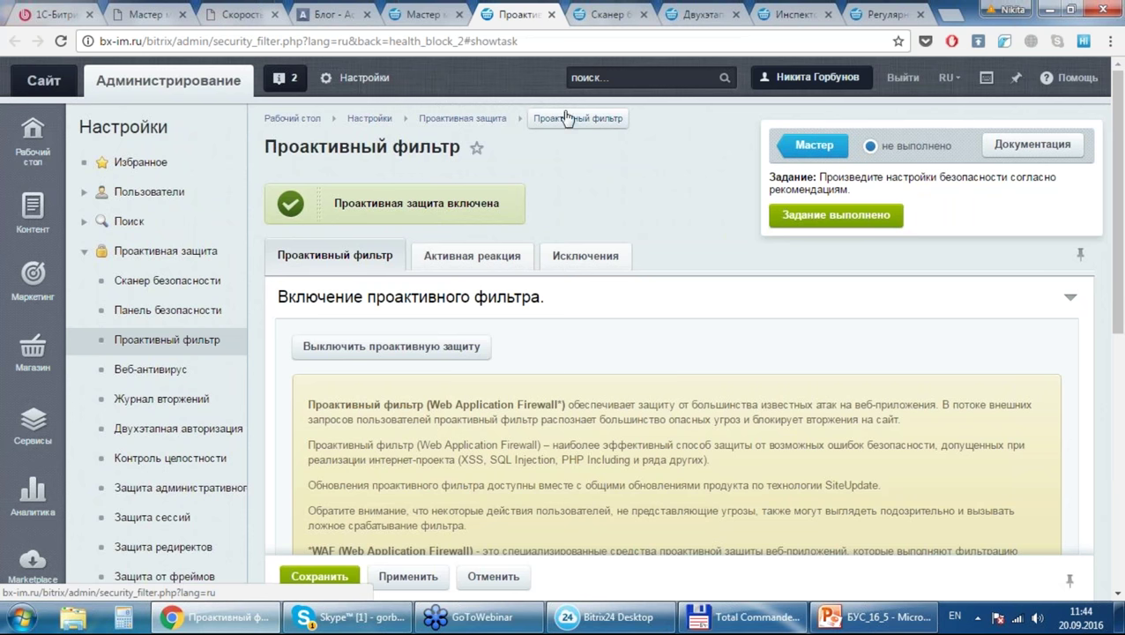
- Review the proactive filter's Исключения and Активная реакция settings, then go to Сканер безопасности
scroll(606, 144, down, 1)
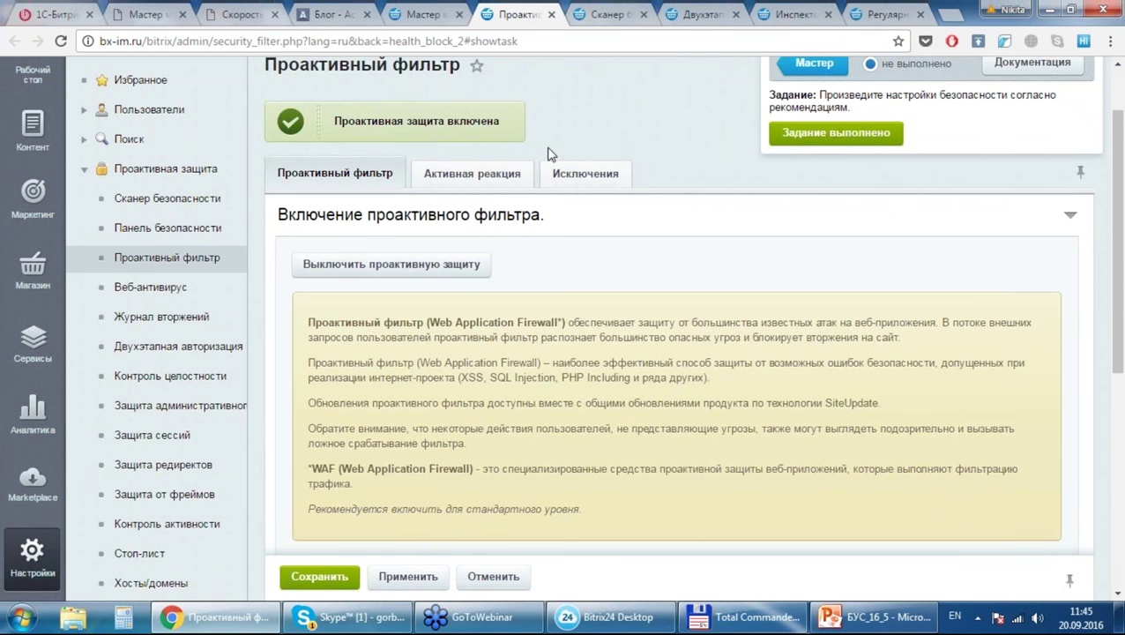
click(558, 173)
click(472, 173)
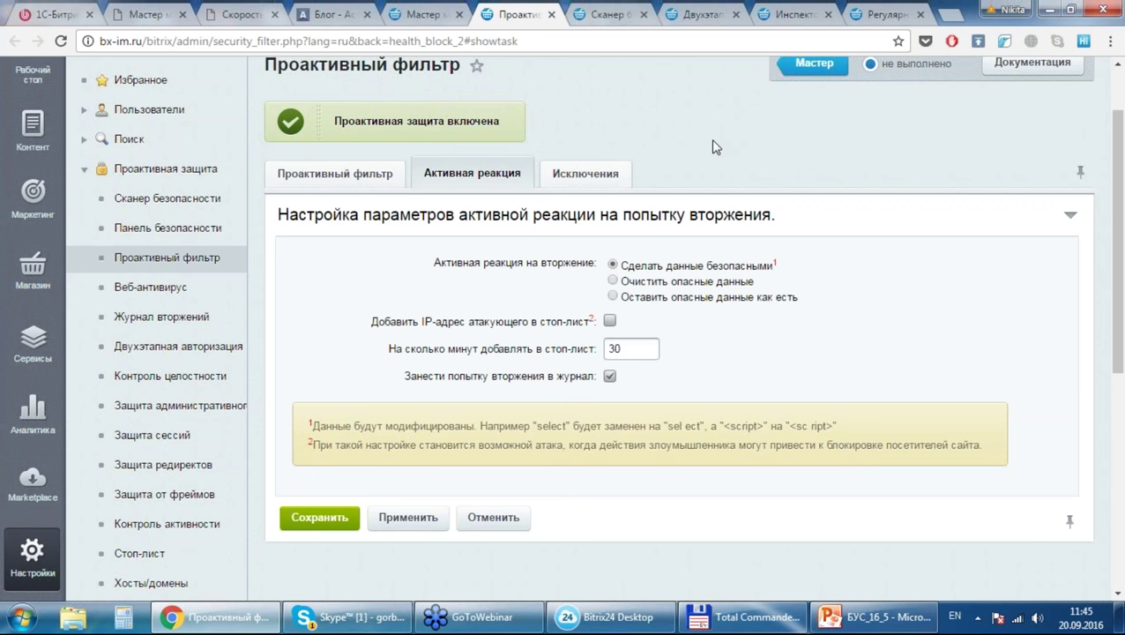
scroll(714, 147, up, 1)
scroll(715, 146, up, 2)
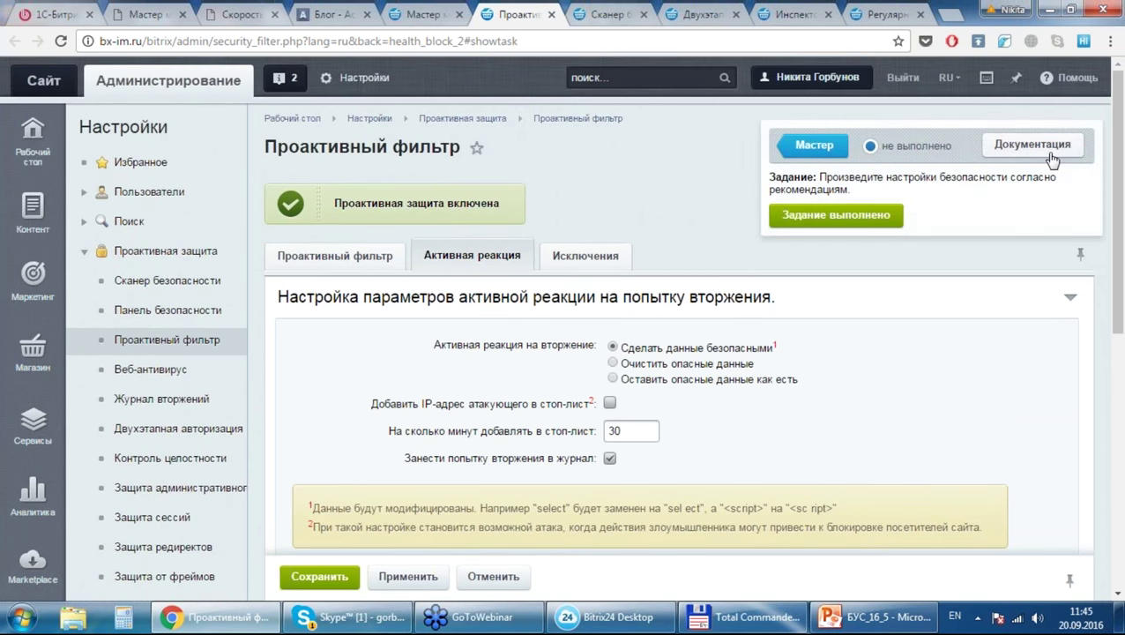
click(609, 15)
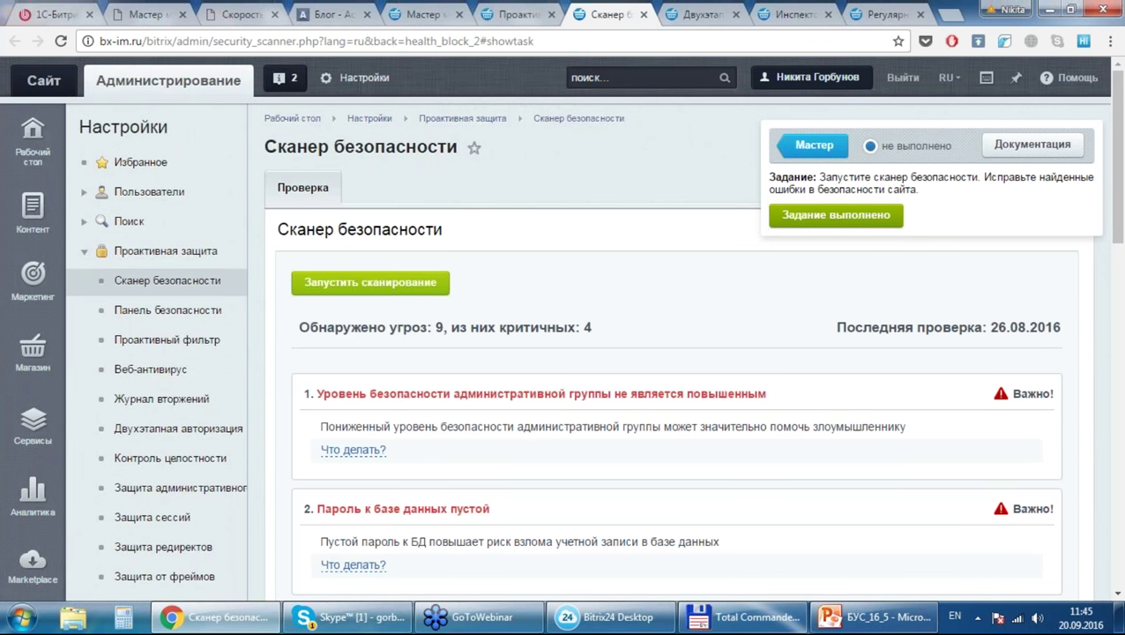
- Launch a fresh security scan and let it progress to 71%
click(371, 282)
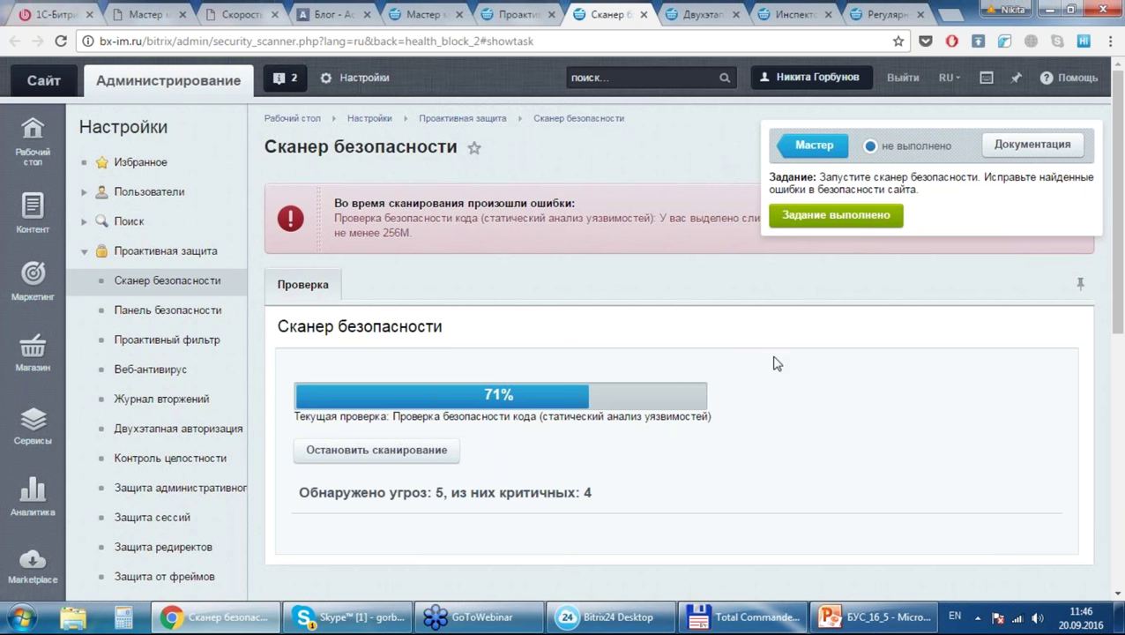
scroll(775, 363, down, 2)
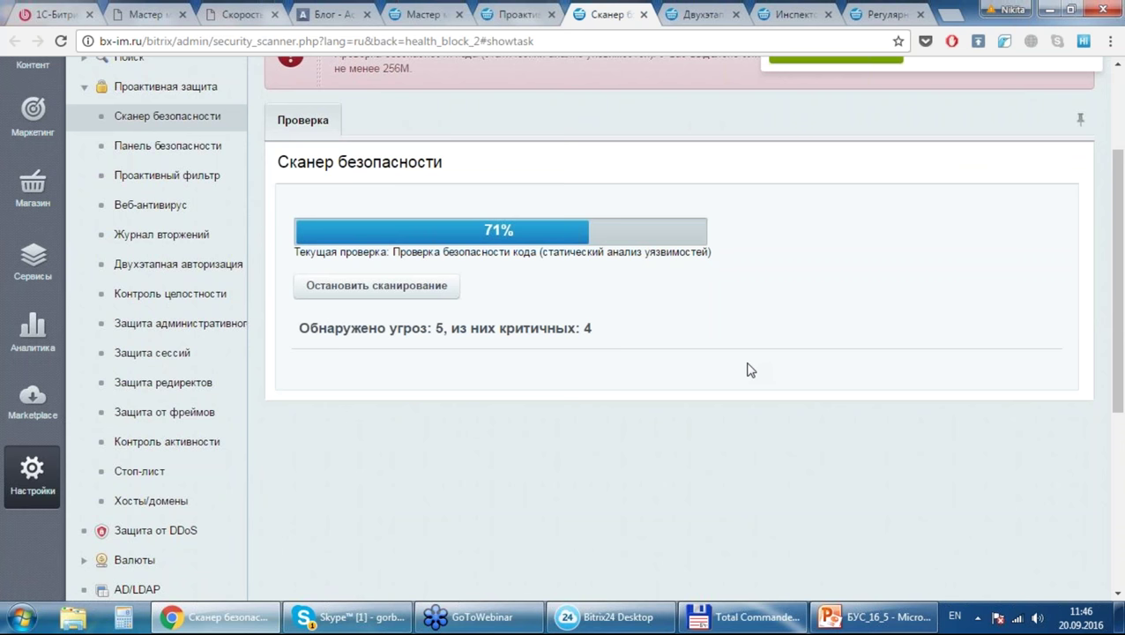
scroll(744, 371, up, 2)
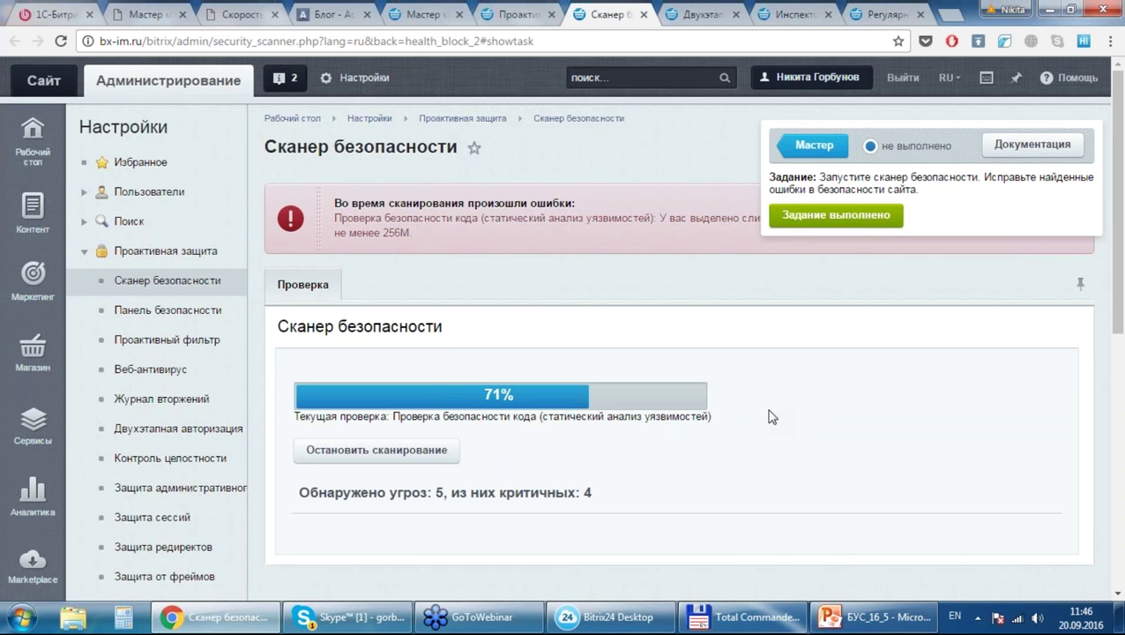
- Stop the stalled scan and read the fix (Что делать?) for the admin-group threat
click(406, 451)
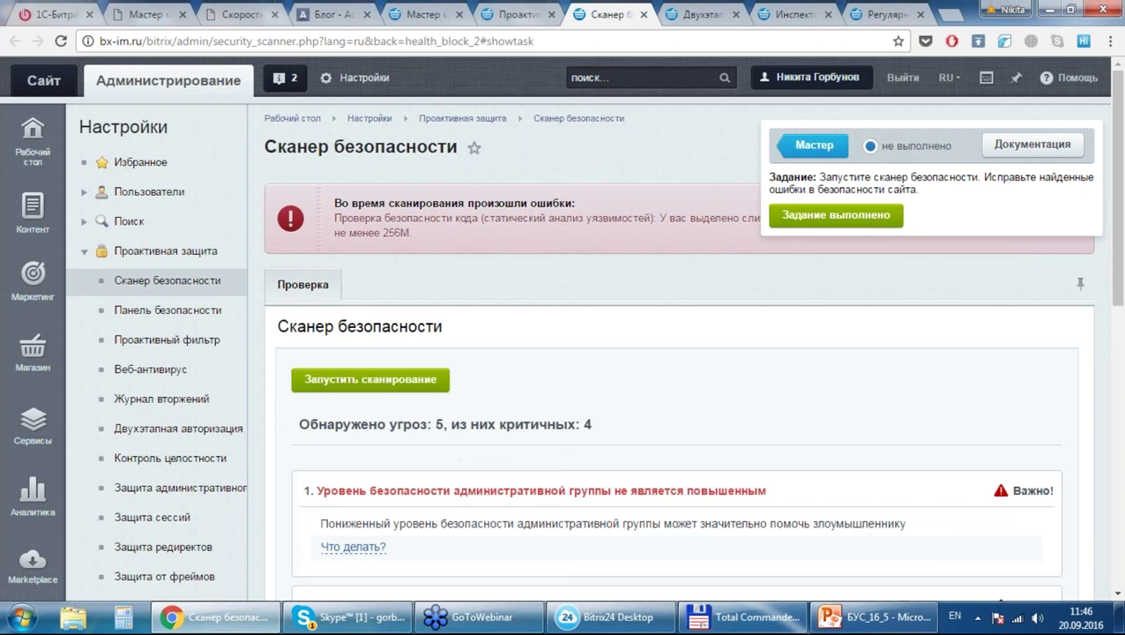
scroll(582, 325, down, 1)
scroll(582, 325, down, 3)
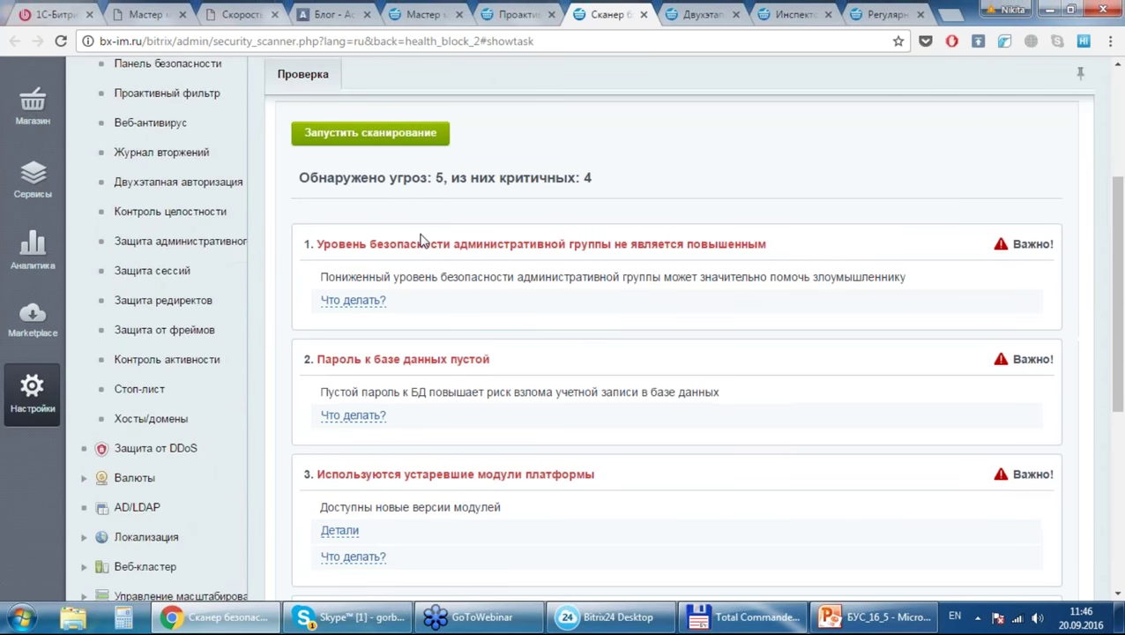
drag(535, 244, 628, 244)
click(732, 244)
drag(766, 244, 456, 247)
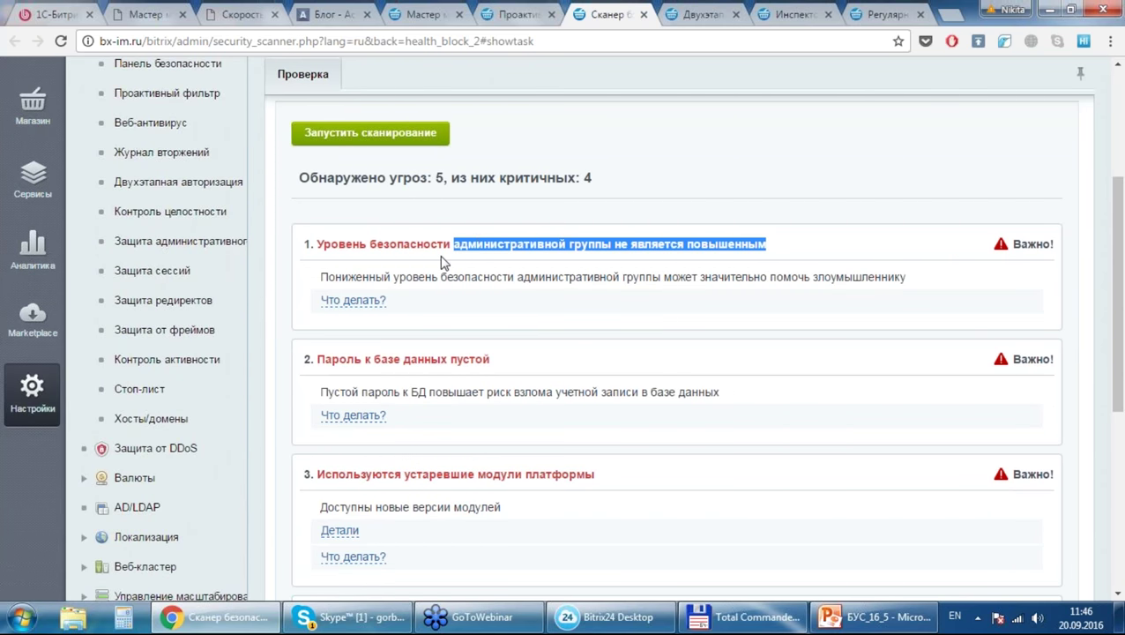
scroll(582, 269, down, 1)
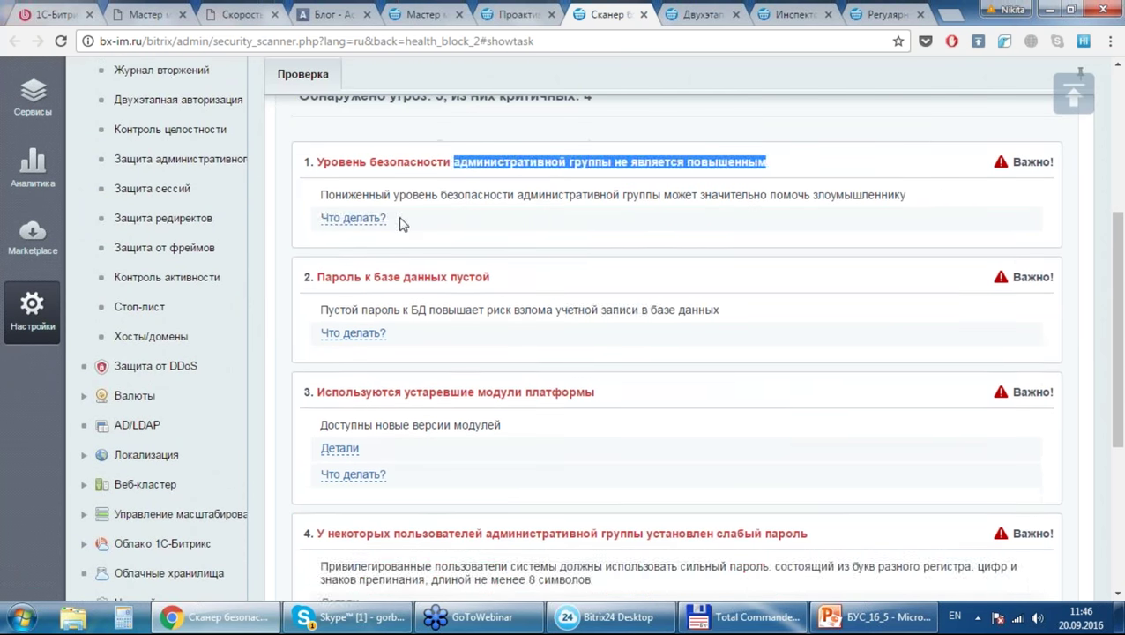
click(353, 218)
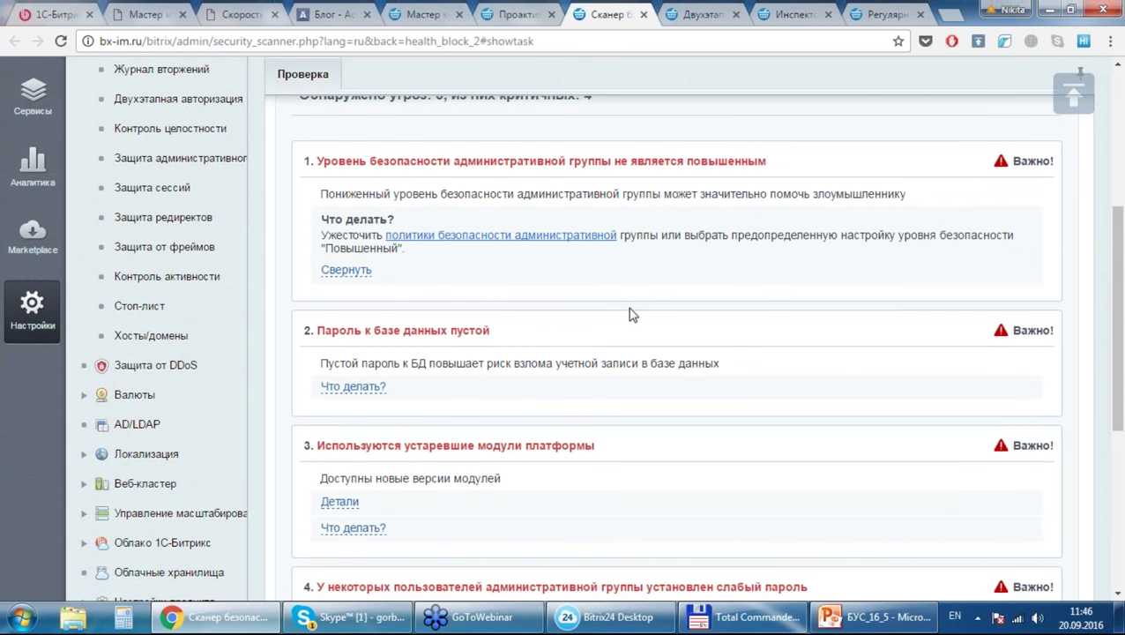
- Show the details listing outdated modules, then go to the Двухэтапная авторизация page
scroll(631, 314, down, 1)
drag(338, 250, 416, 250)
click(416, 250)
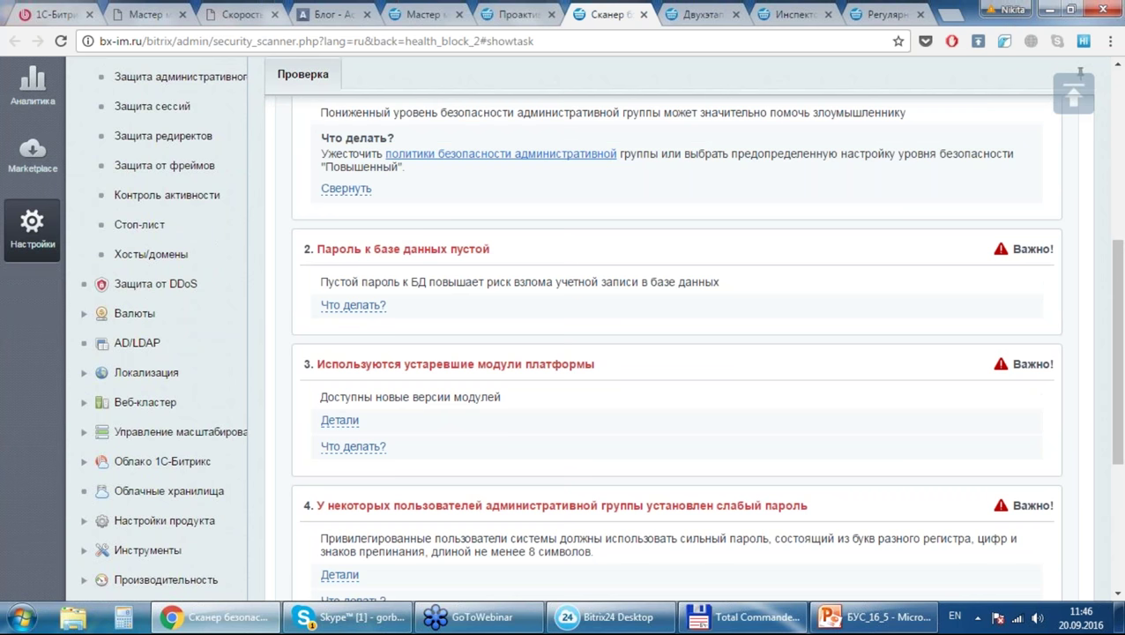
scroll(490, 284, down, 2)
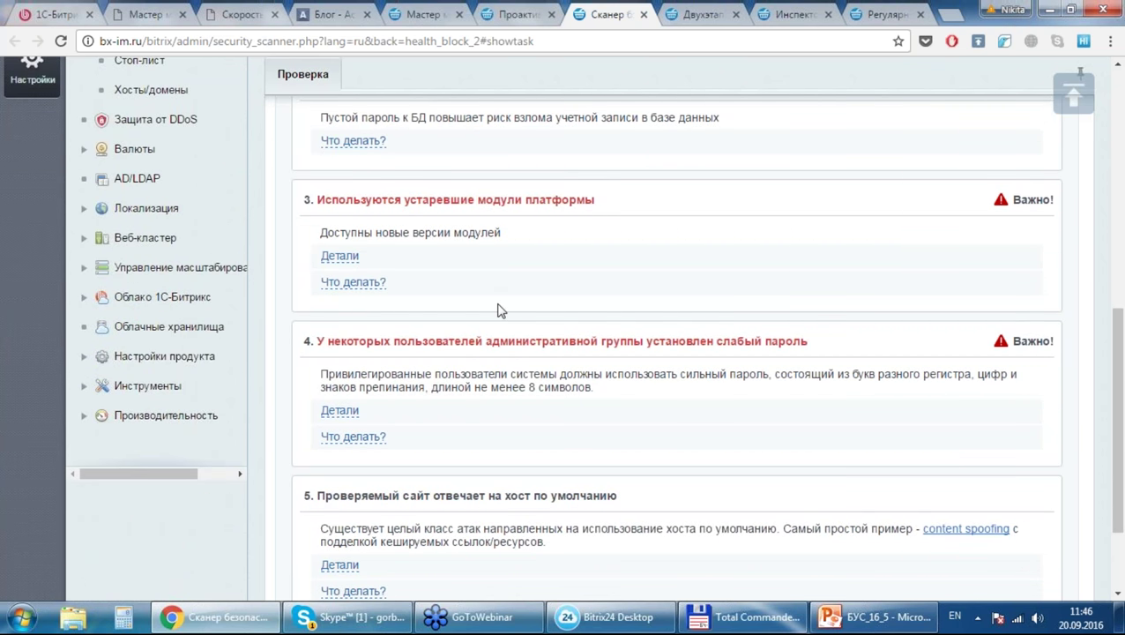
click(339, 257)
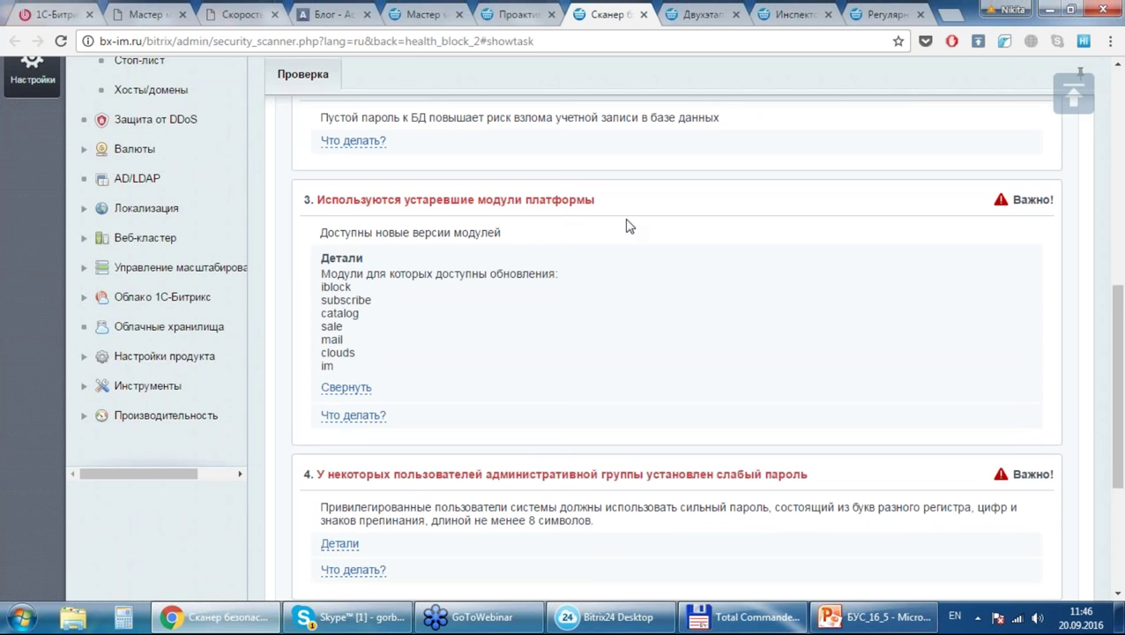
click(695, 14)
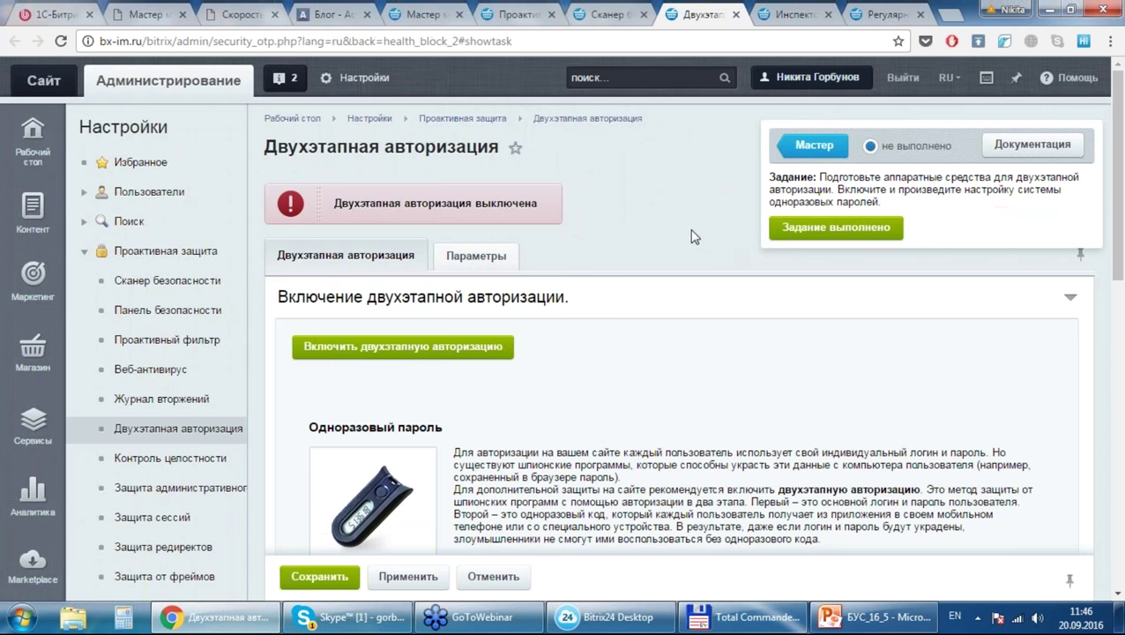
scroll(695, 232, down, 1)
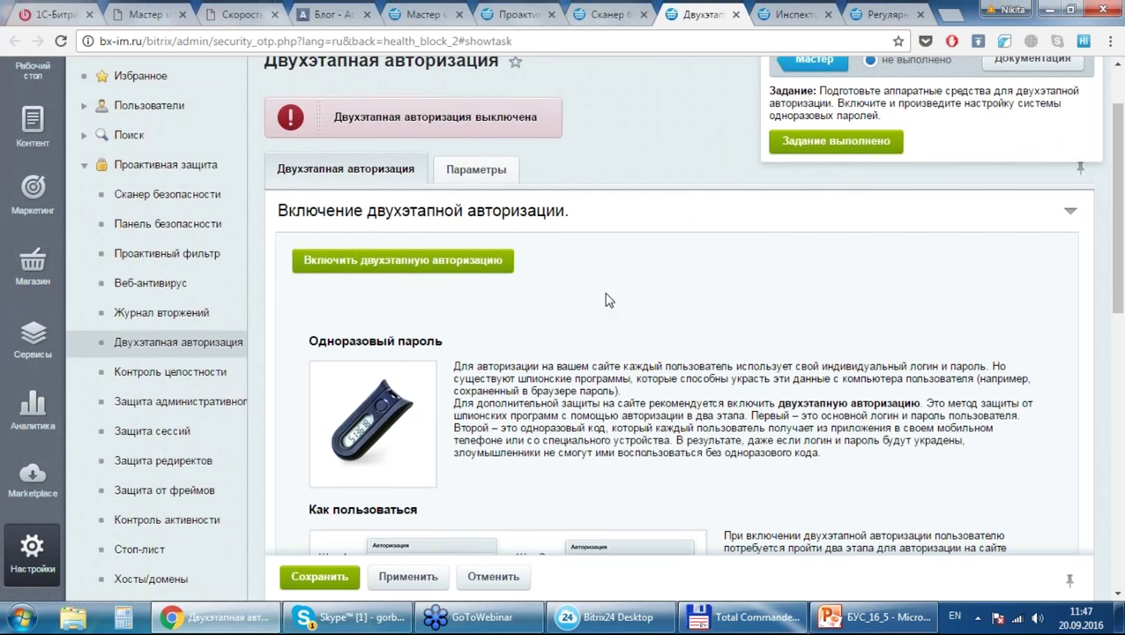
scroll(606, 300, down, 4)
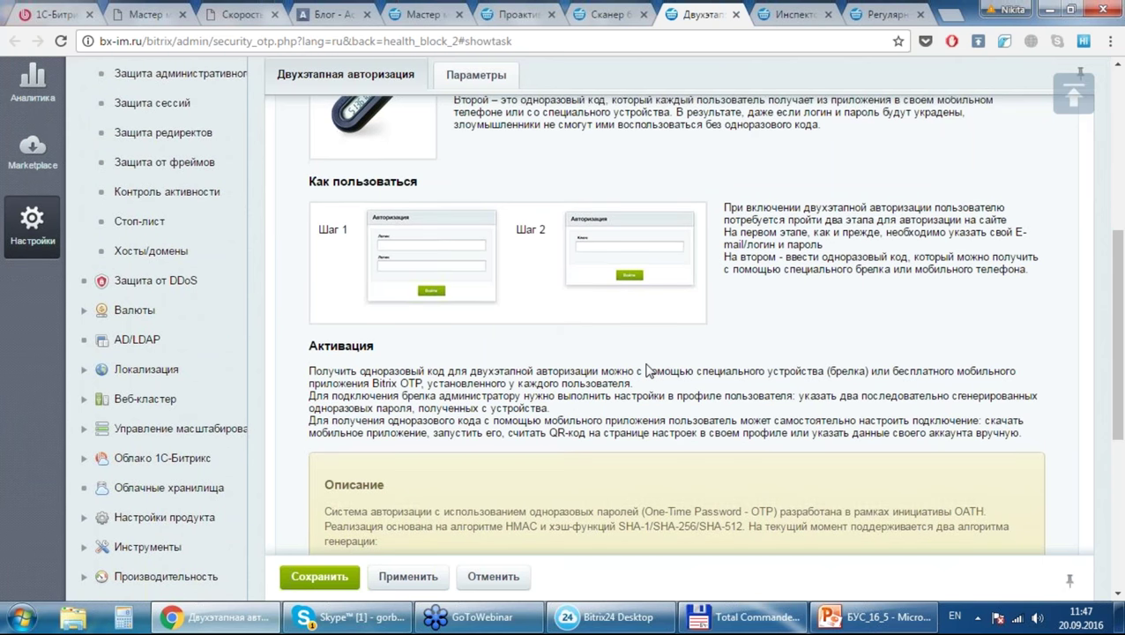
scroll(647, 368, down, 2)
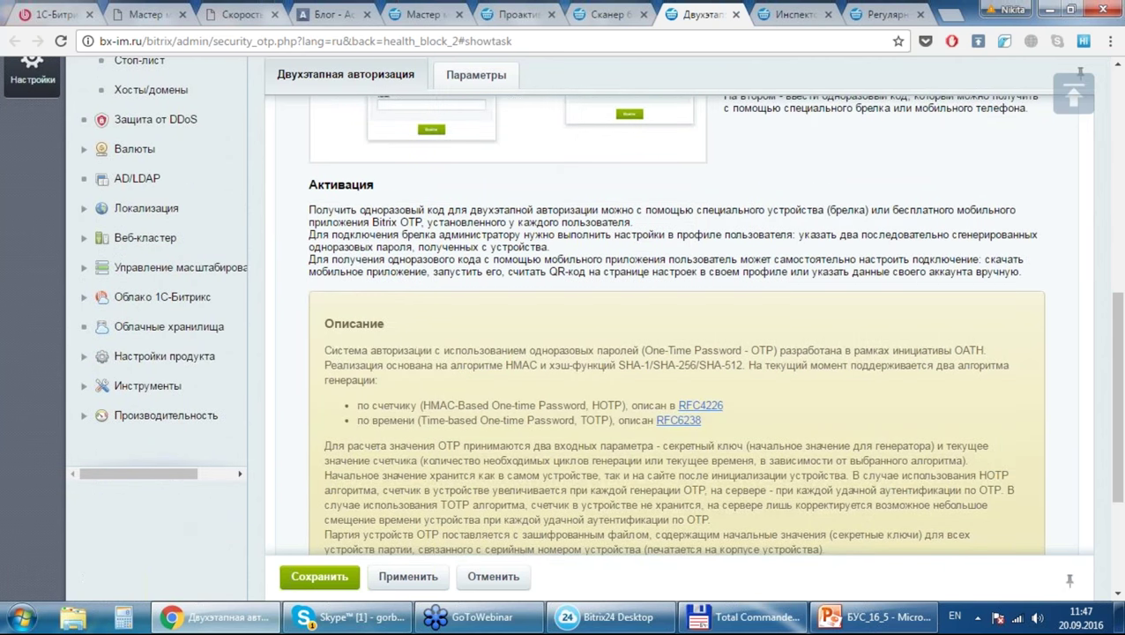
scroll(648, 370, up, 8)
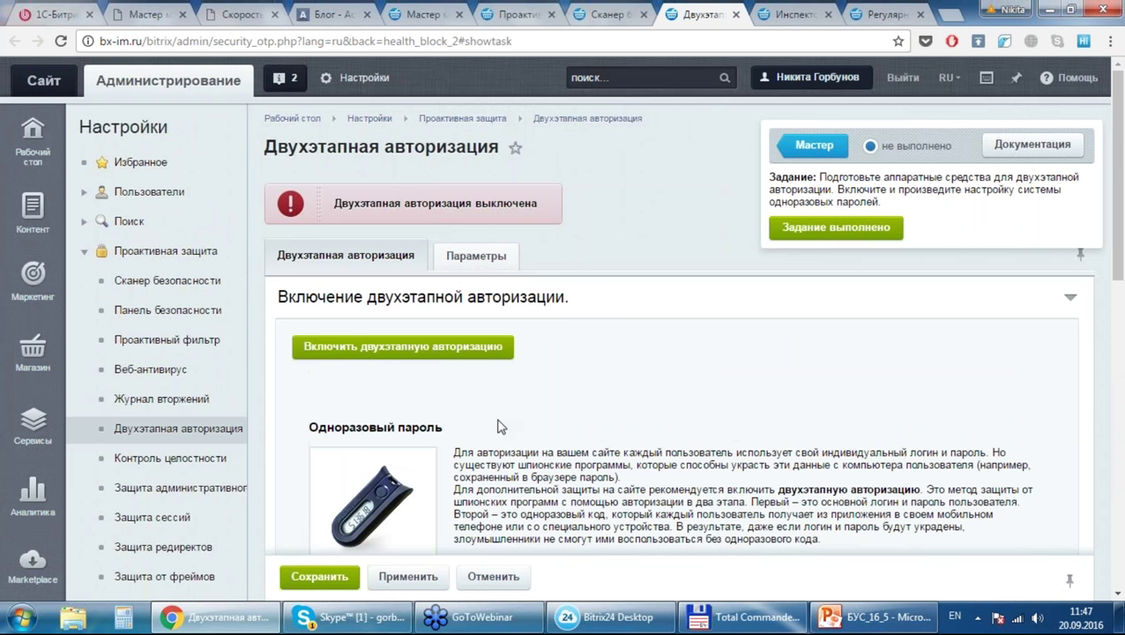
scroll(667, 459, down, 5)
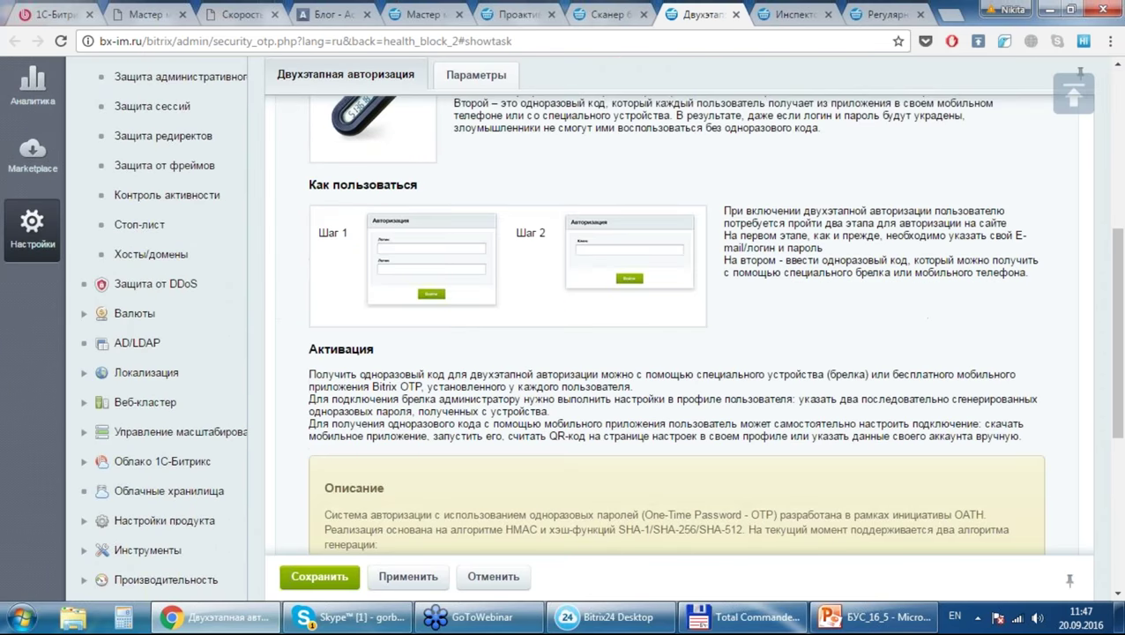
scroll(743, 385, up, 5)
scroll(743, 384, down, 7)
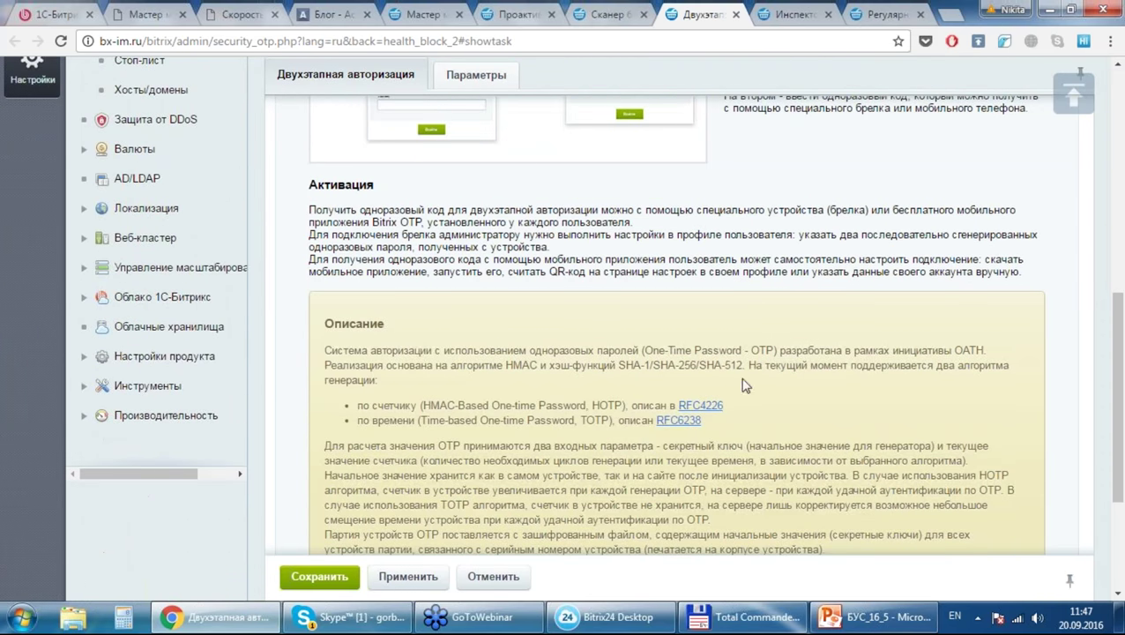
scroll(823, 391, down, 3)
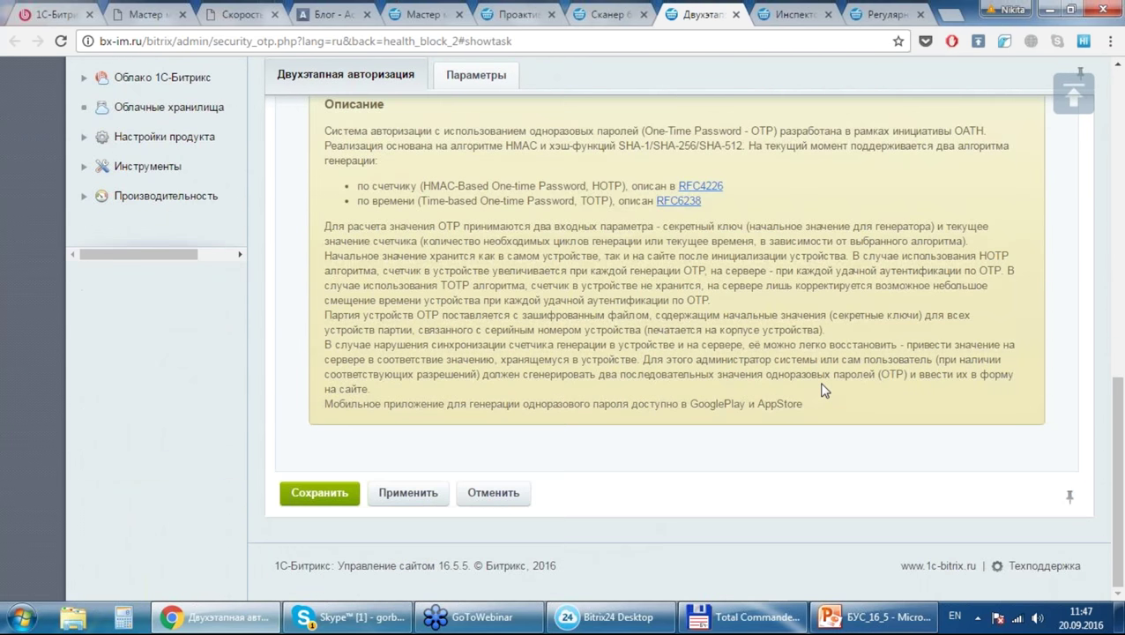
scroll(822, 391, up, 10)
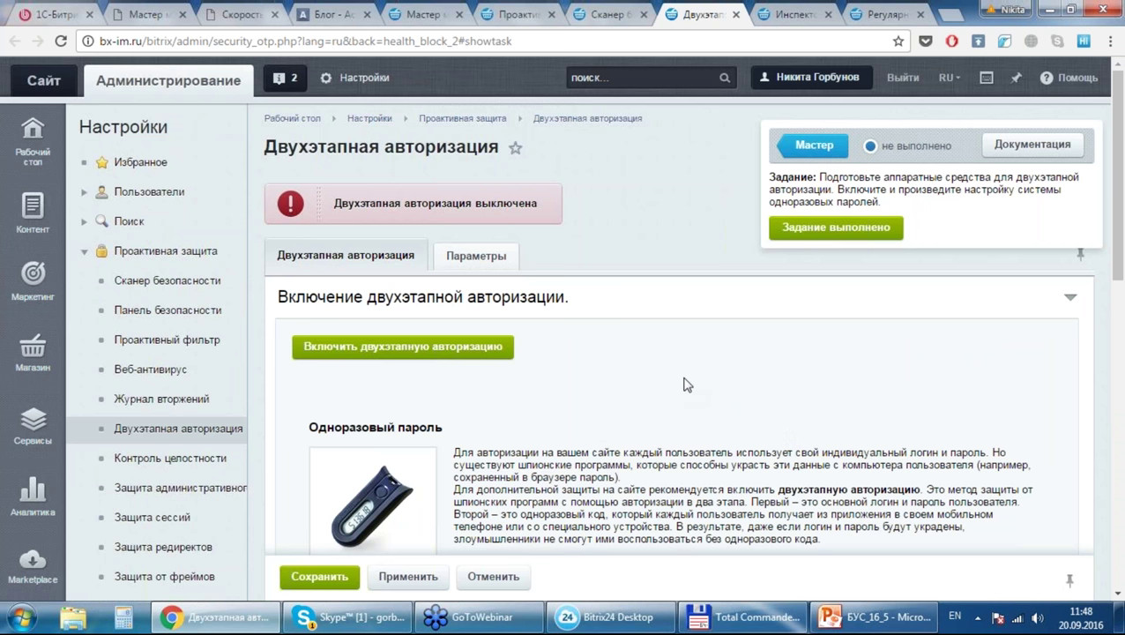
- Mark the Инспектор сайтов task done and add bx-im.ru for inspection, then go to regular backup
click(784, 12)
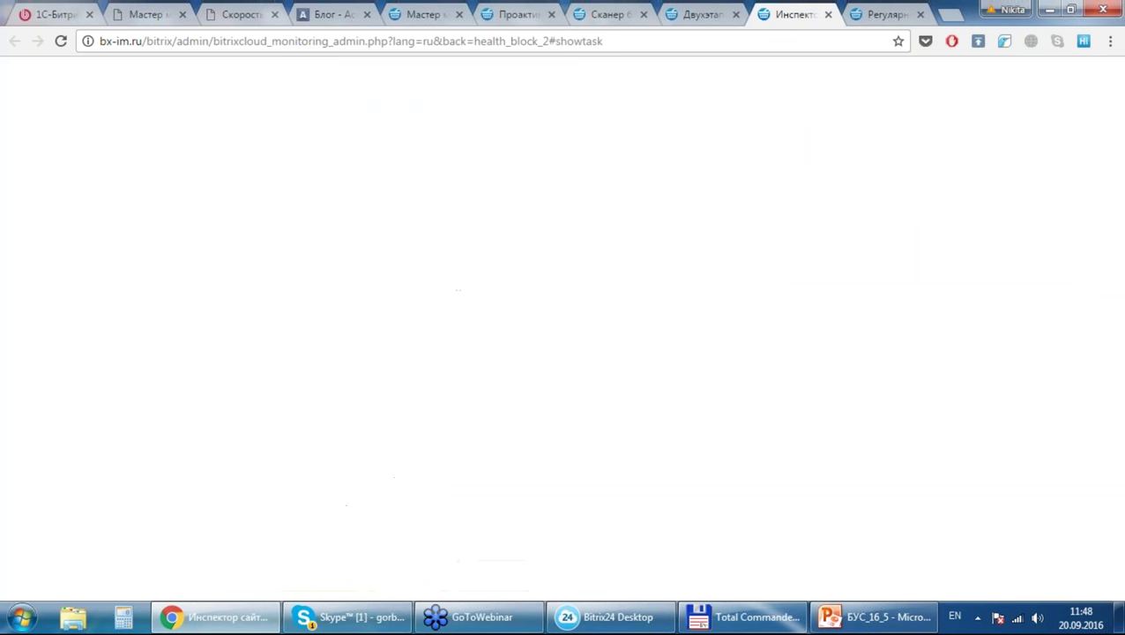
click(899, 291)
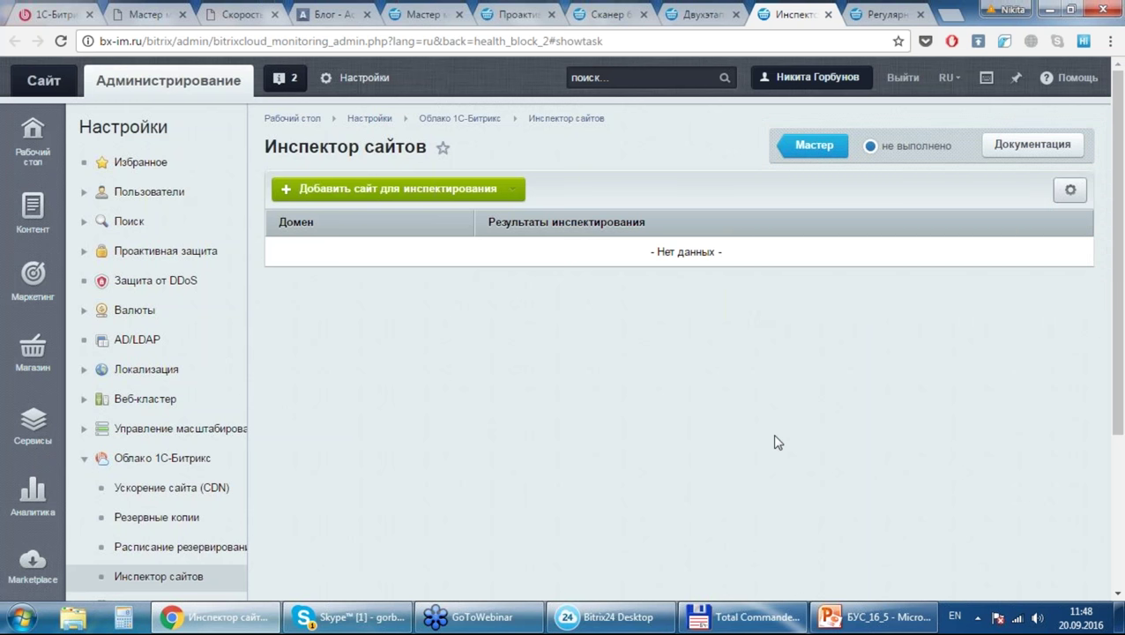
click(445, 189)
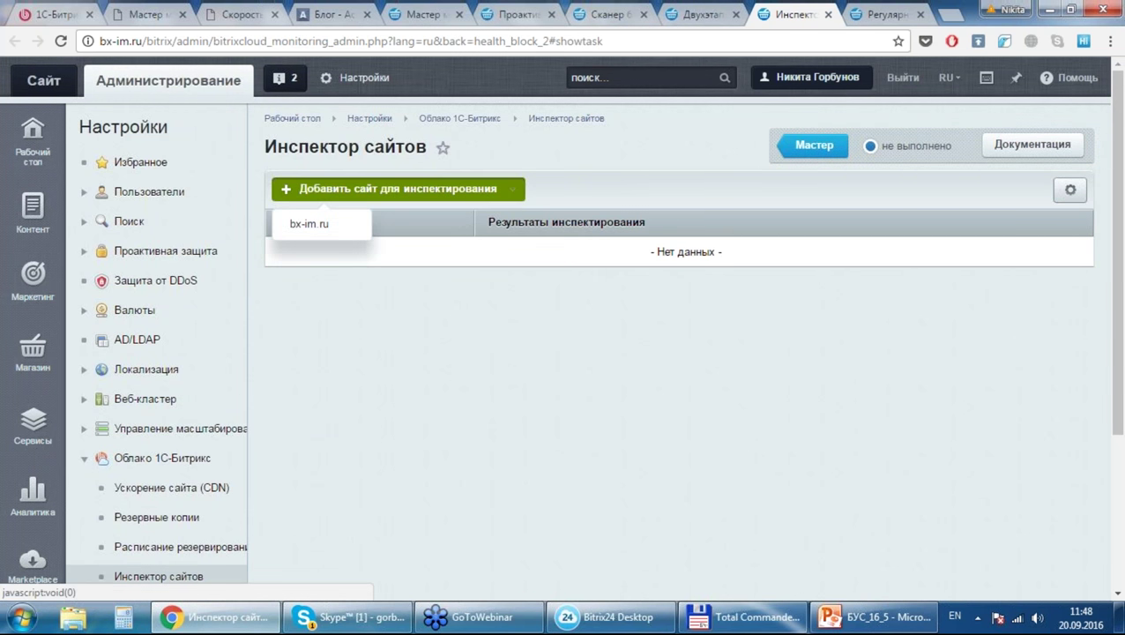
click(375, 224)
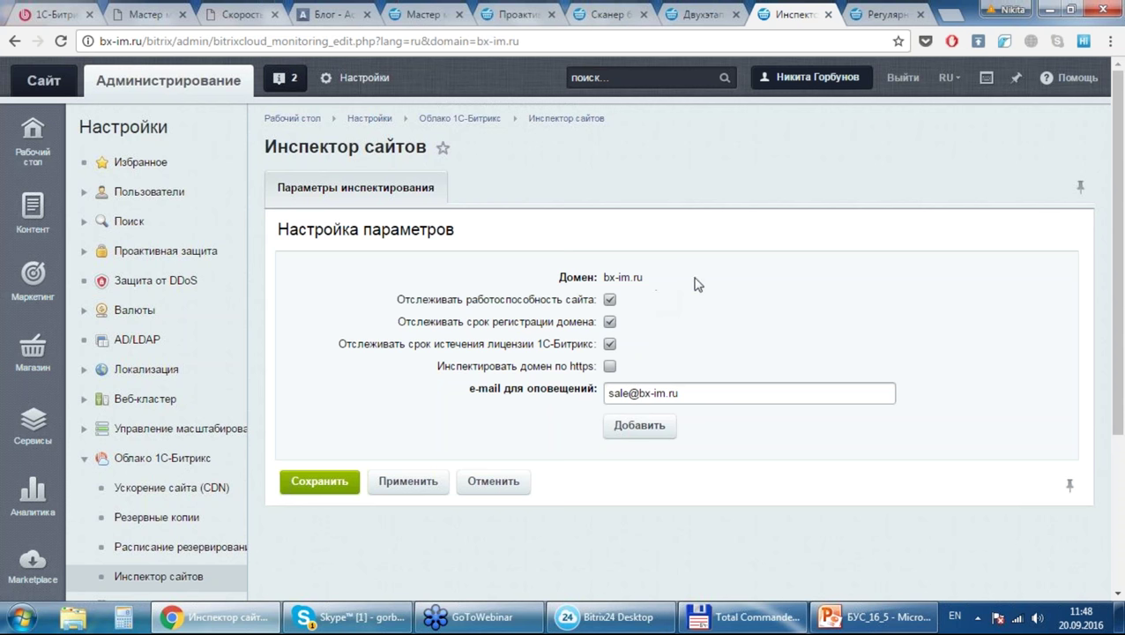
click(882, 12)
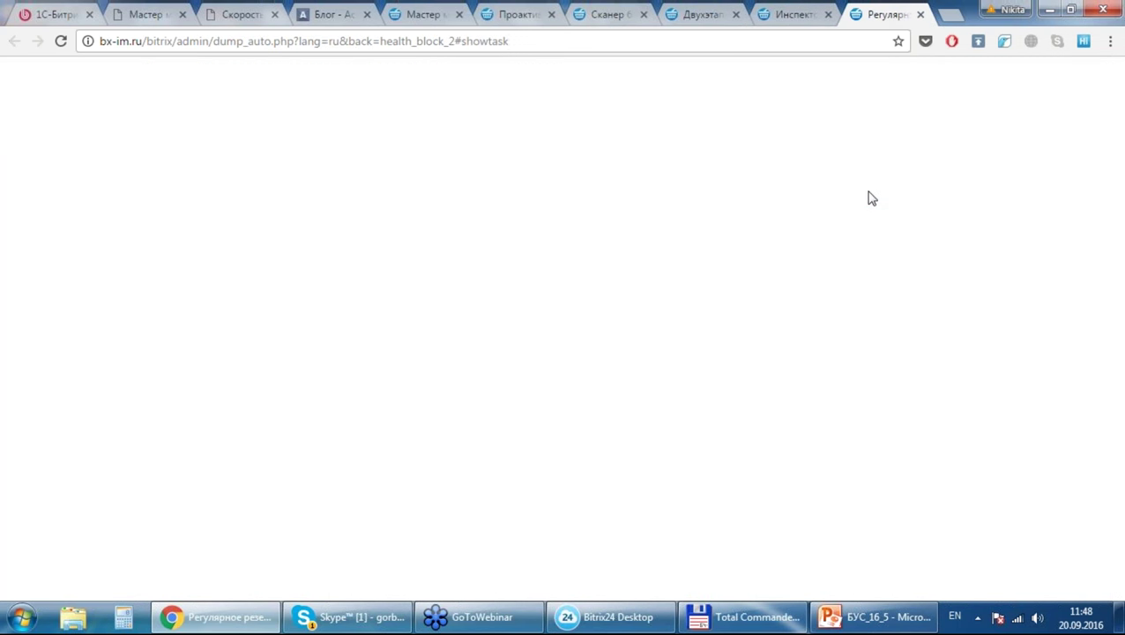
- Show the backup Параметры (1C-Bitrix cloud, weekly at 05:00) and briefly view the task description
scroll(771, 369, down, 1)
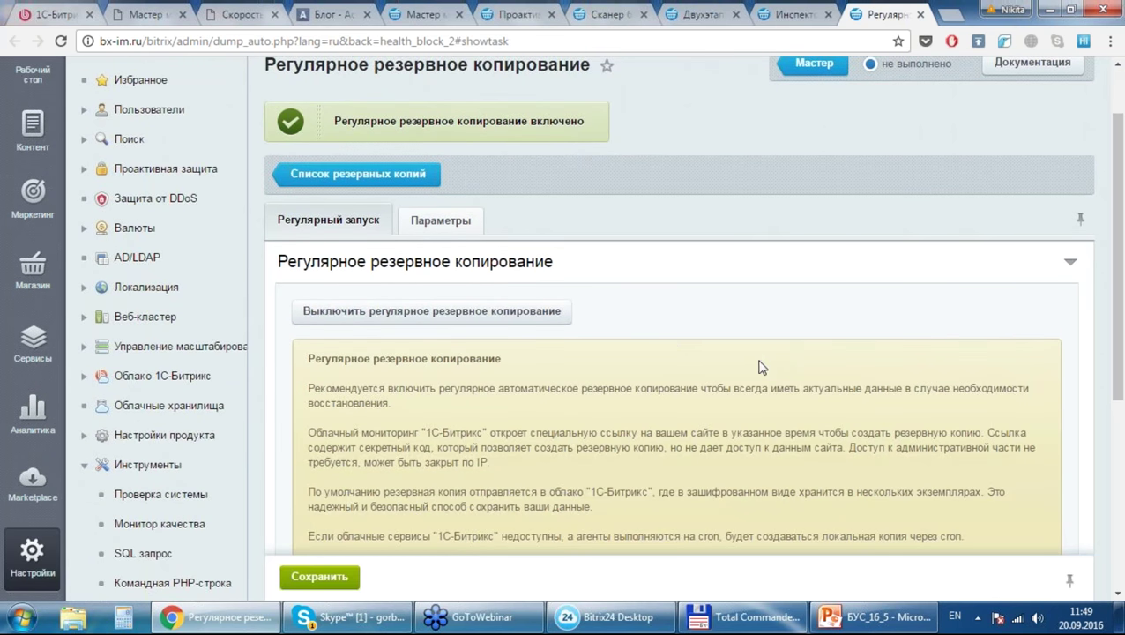
scroll(736, 335, down, 3)
scroll(737, 335, up, 3)
click(438, 216)
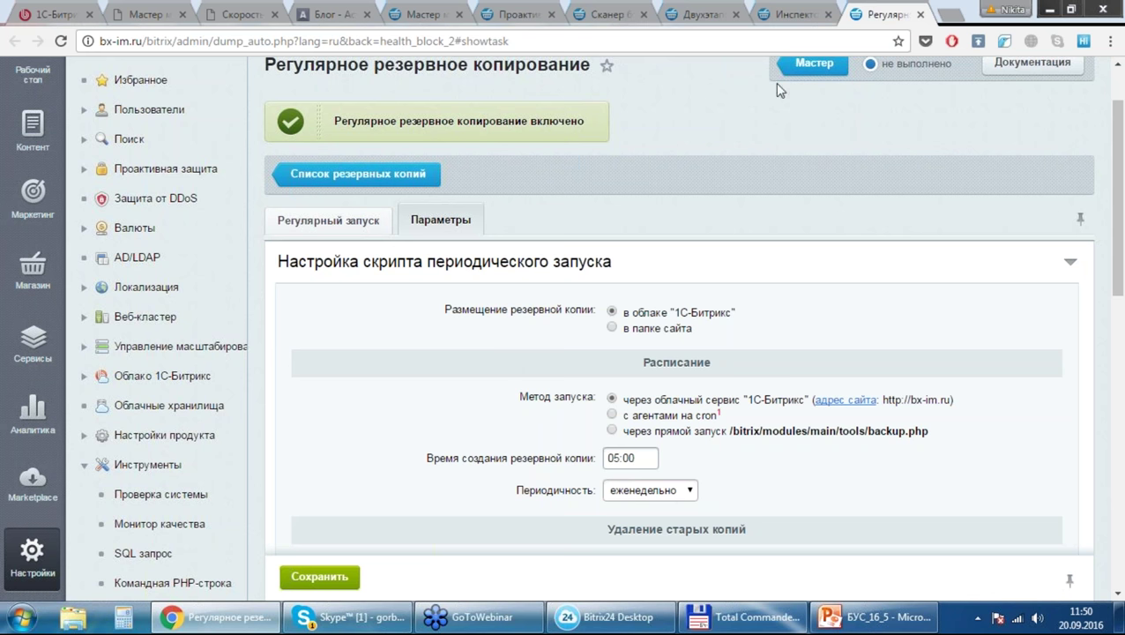
click(812, 64)
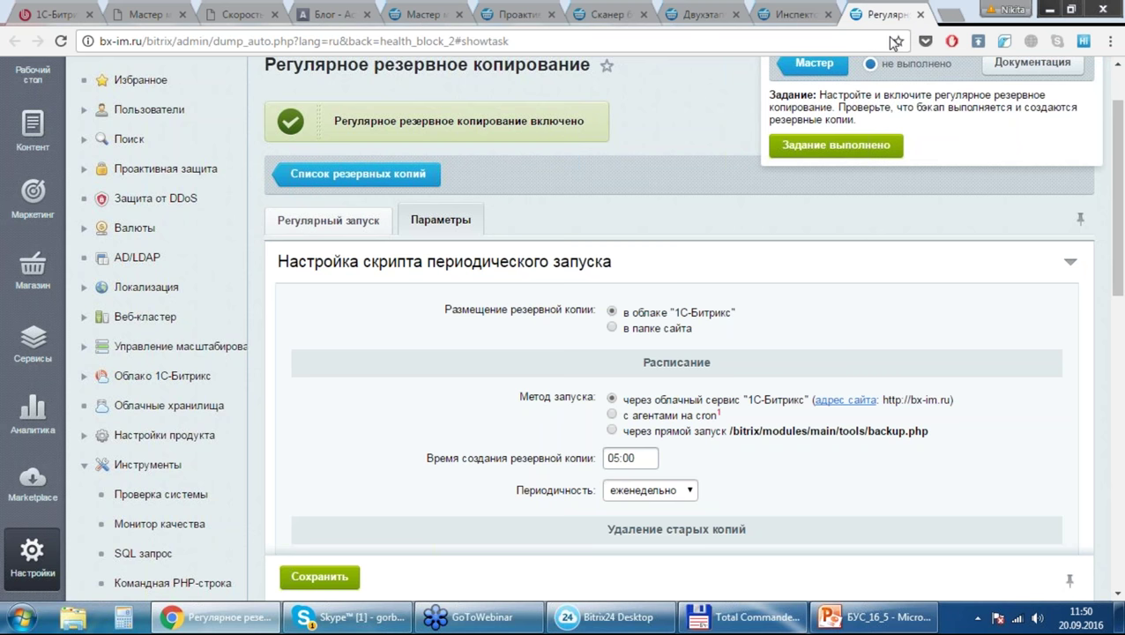
key(Escape)
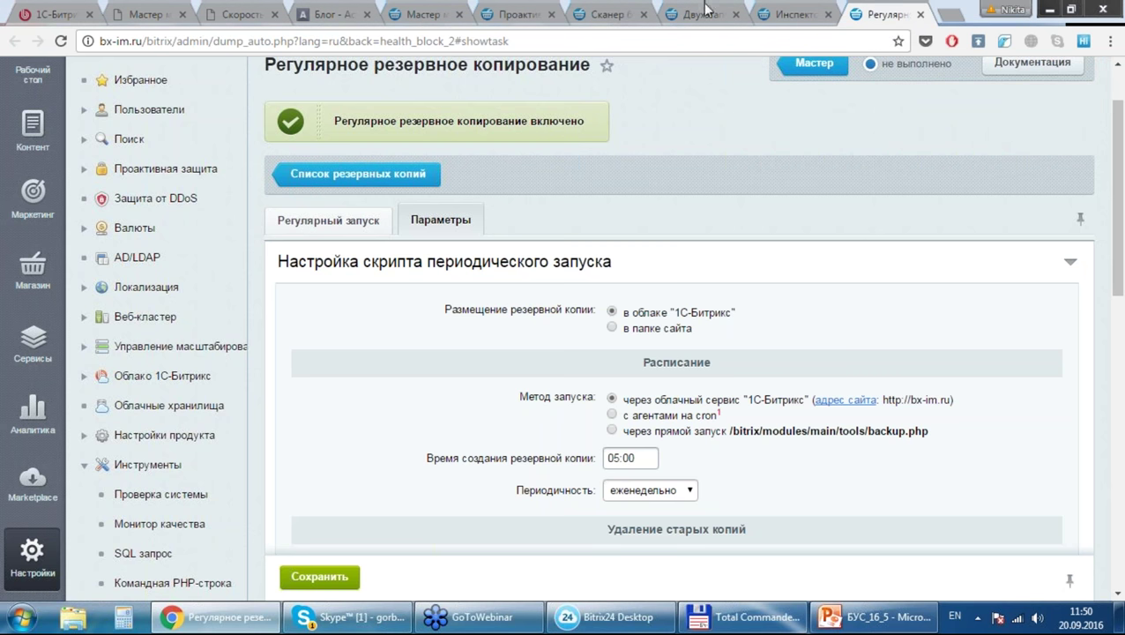
- On the 1C-Bitrix site, open Сравнить редакции from Продукты → Управление сайтом
click(24, 11)
scroll(328, 231, up, 10)
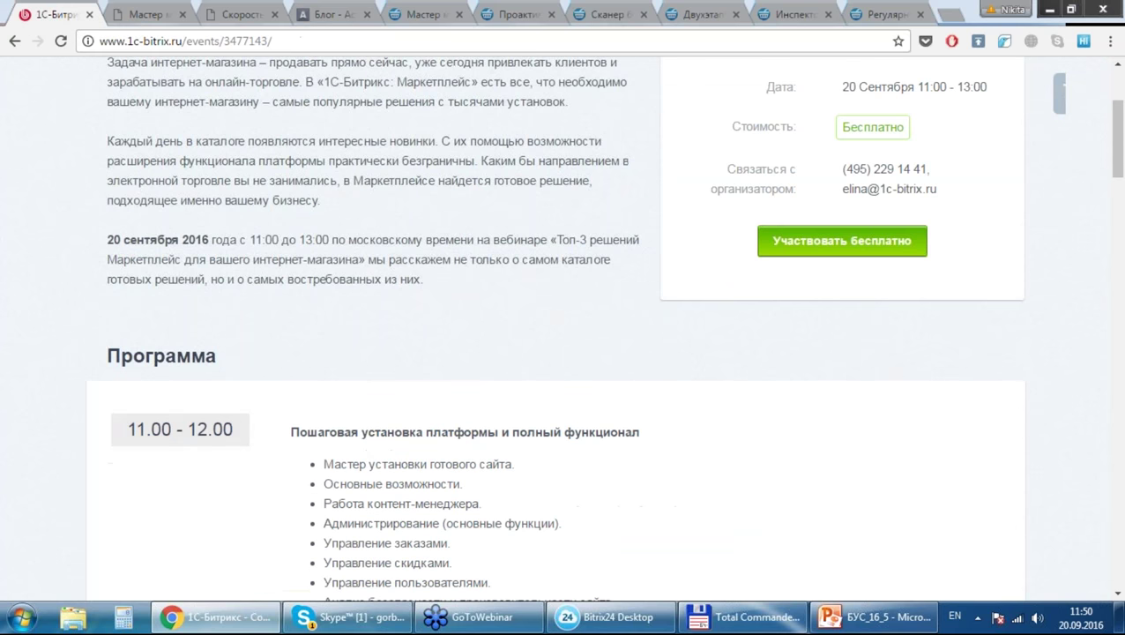
mouse_move(196, 175)
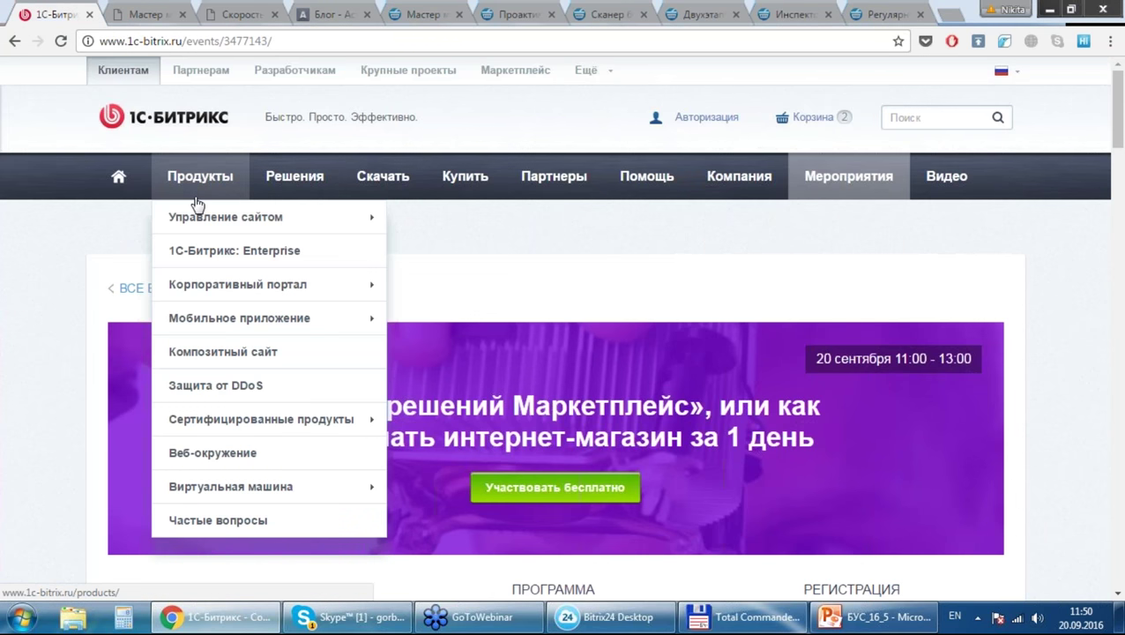
mouse_move(198, 217)
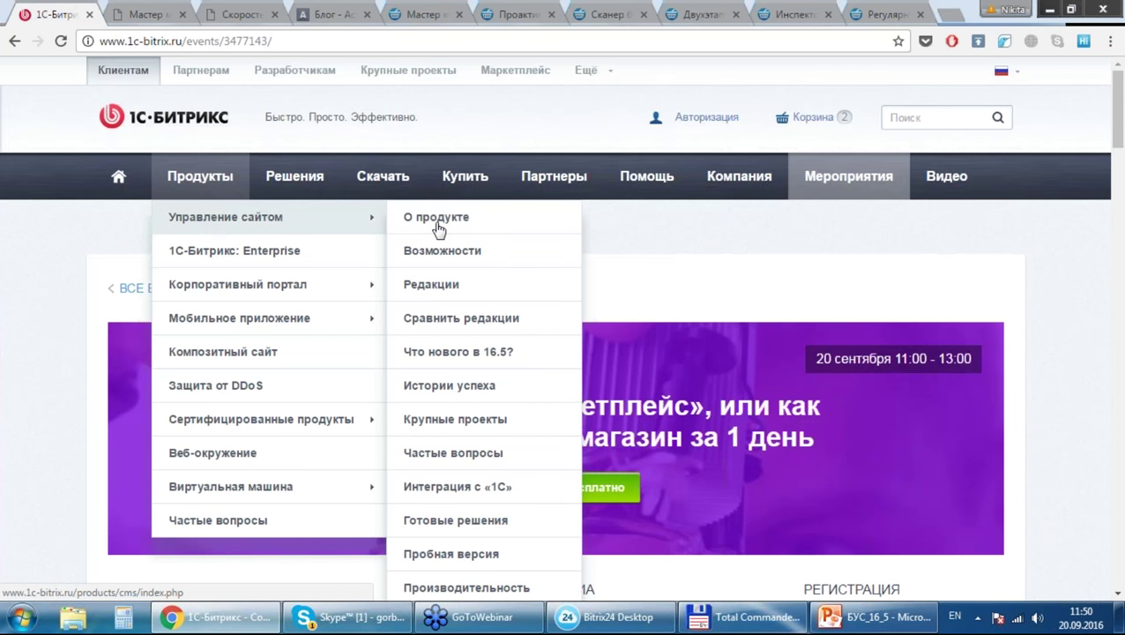
click(465, 319)
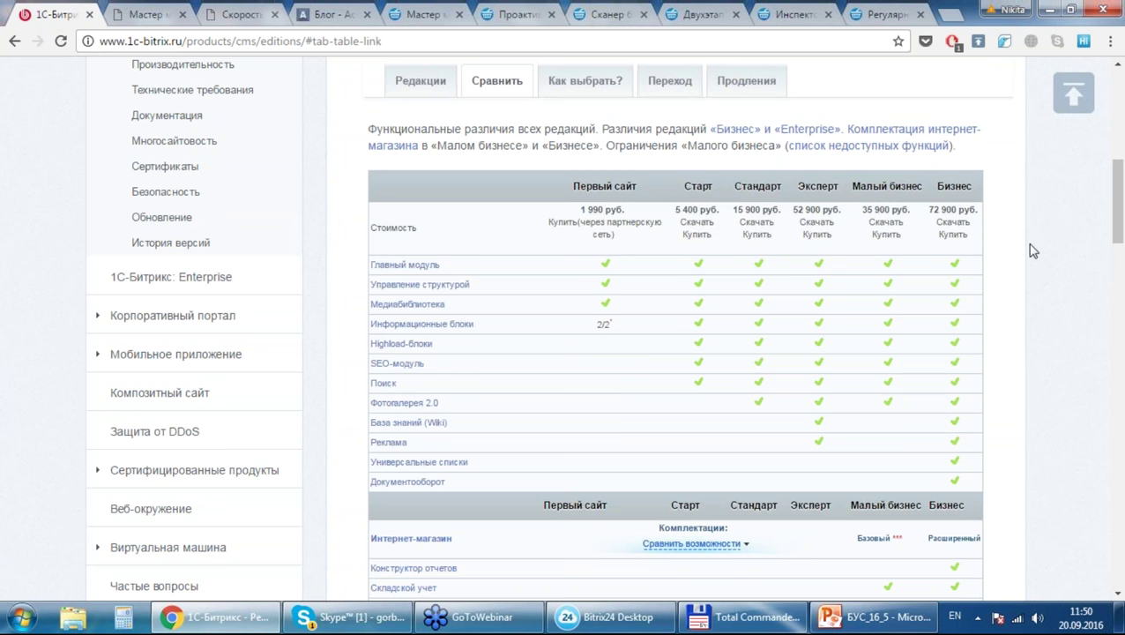
scroll(1031, 251, down, 1)
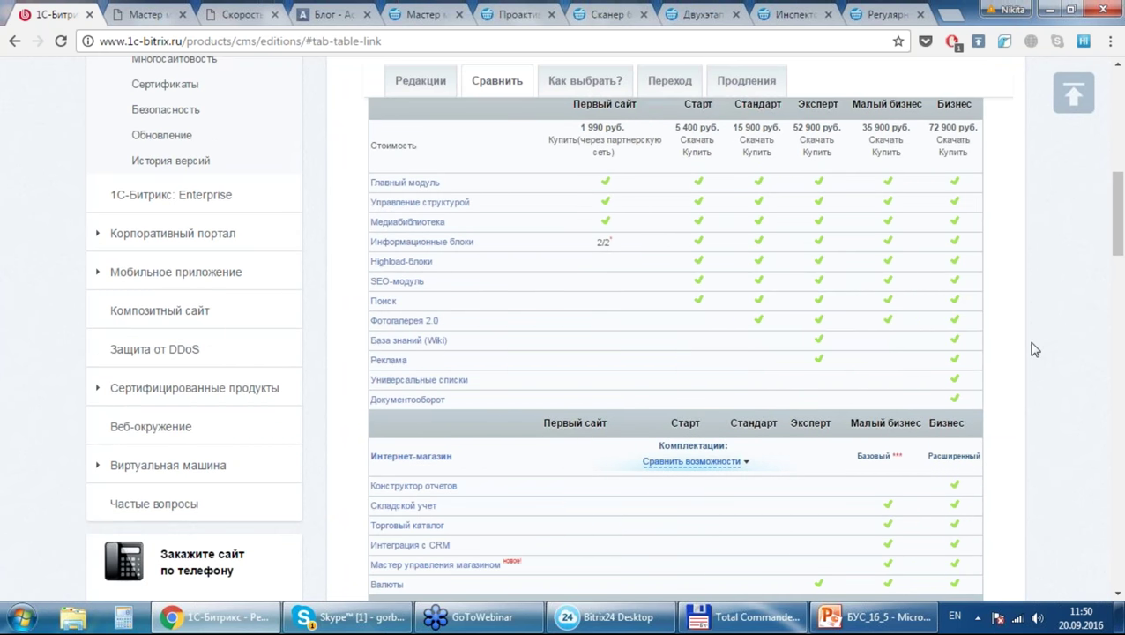
scroll(1035, 349, down, 2)
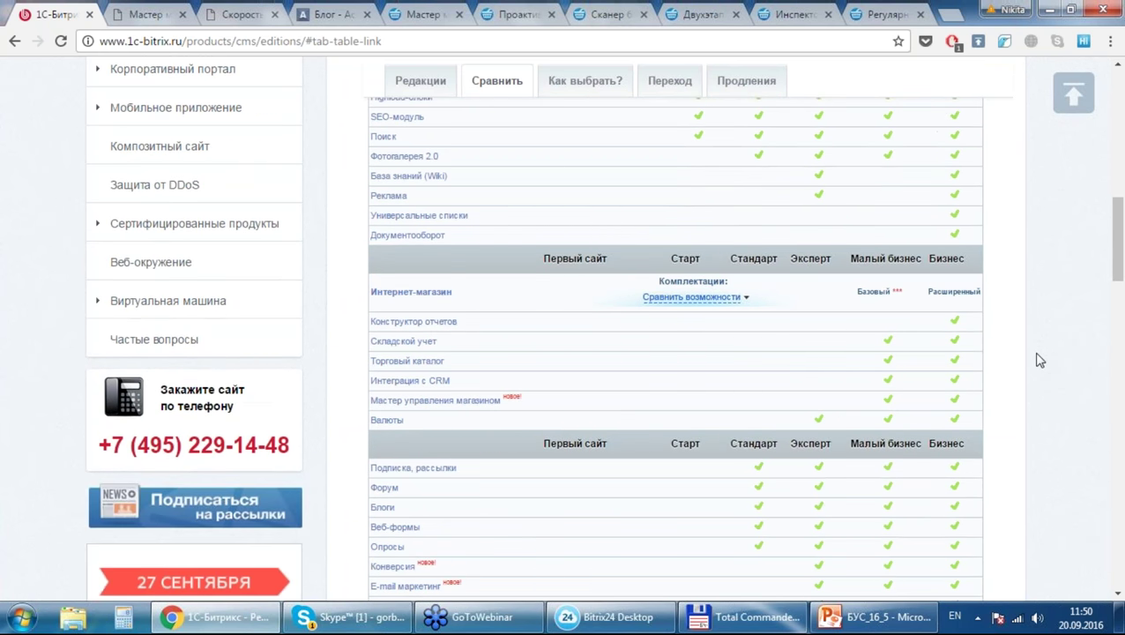
click(708, 299)
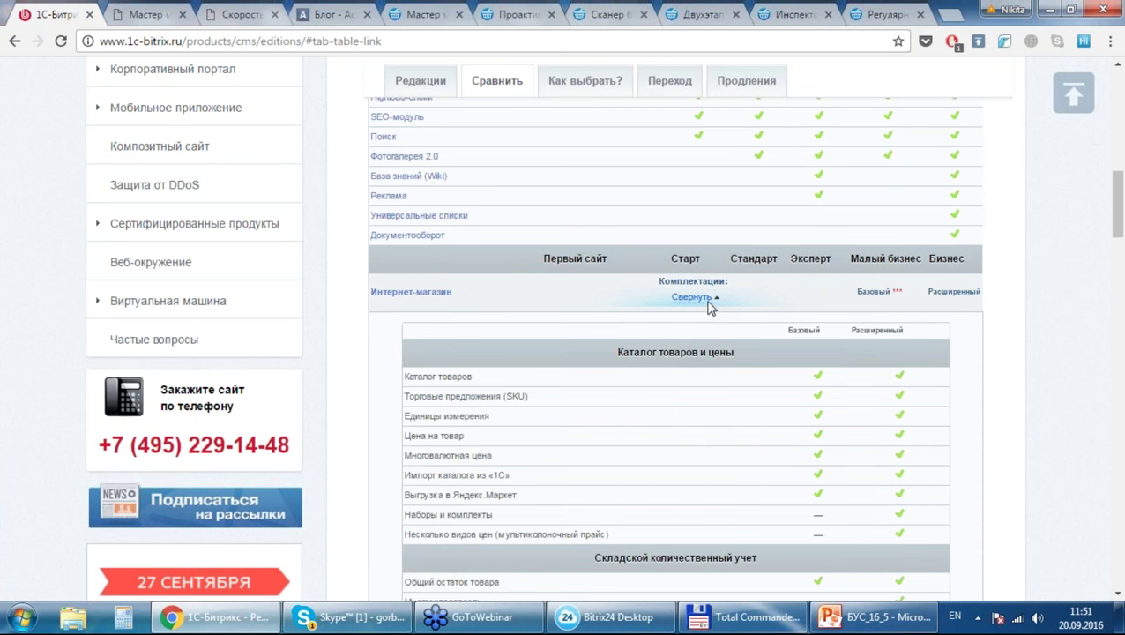
scroll(719, 320, down, 3)
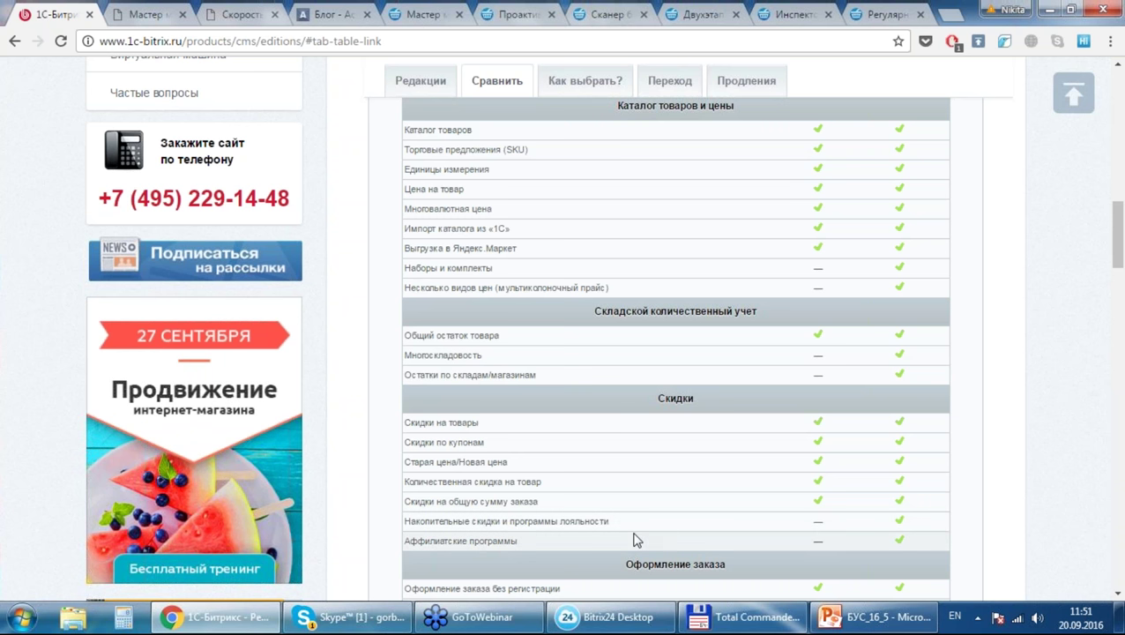
scroll(633, 537, down, 5)
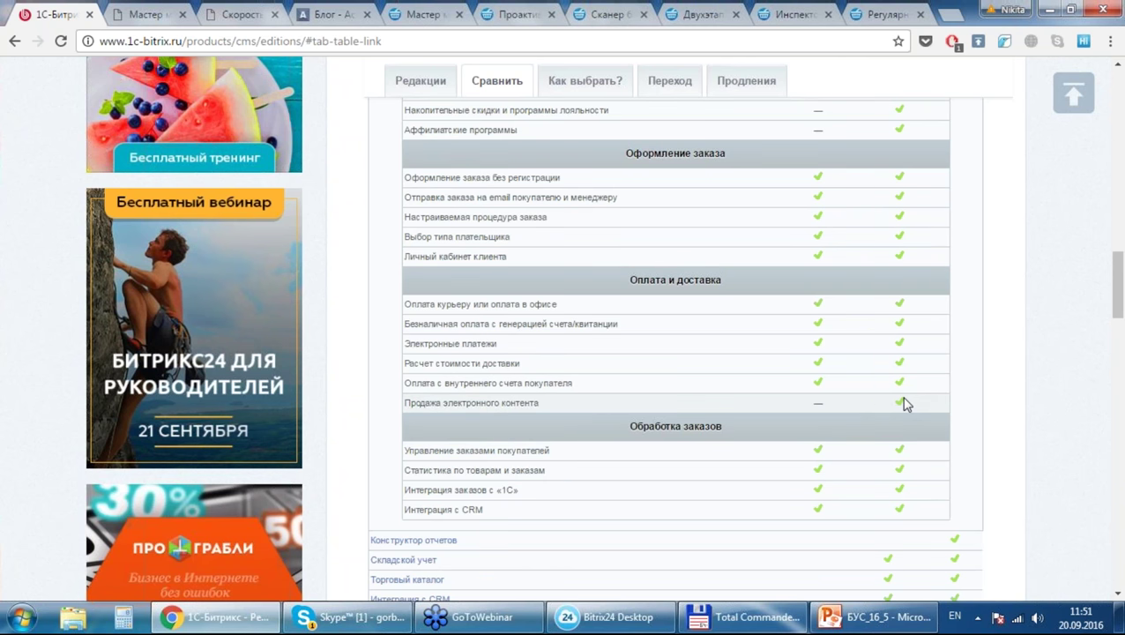
scroll(904, 403, down, 2)
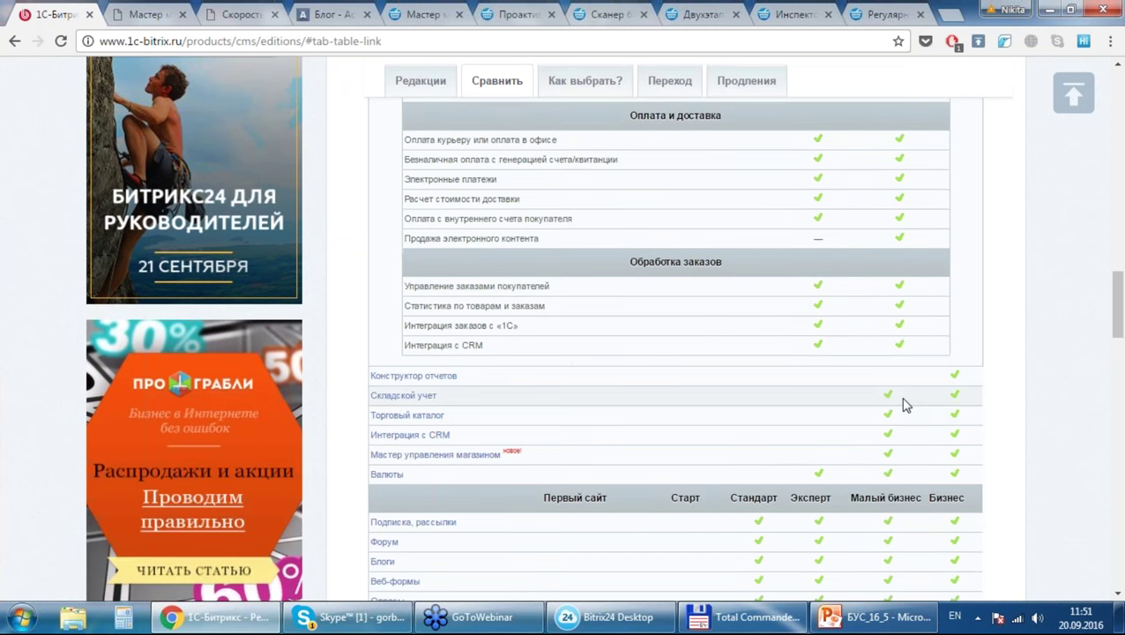
scroll(816, 385, up, 5)
scroll(816, 386, up, 4)
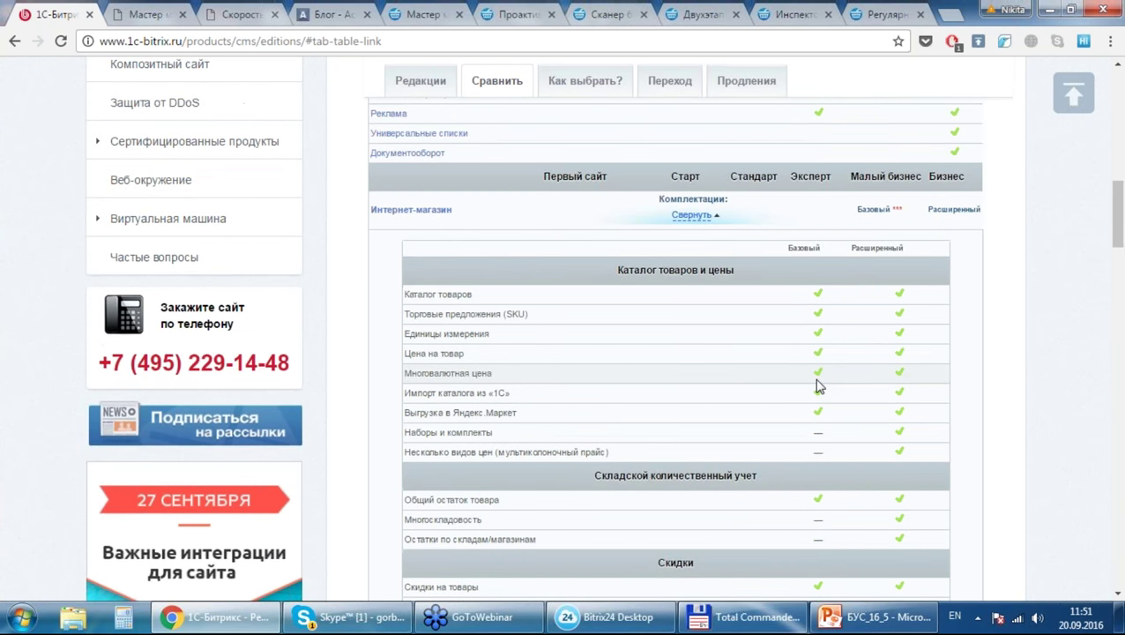
click(702, 217)
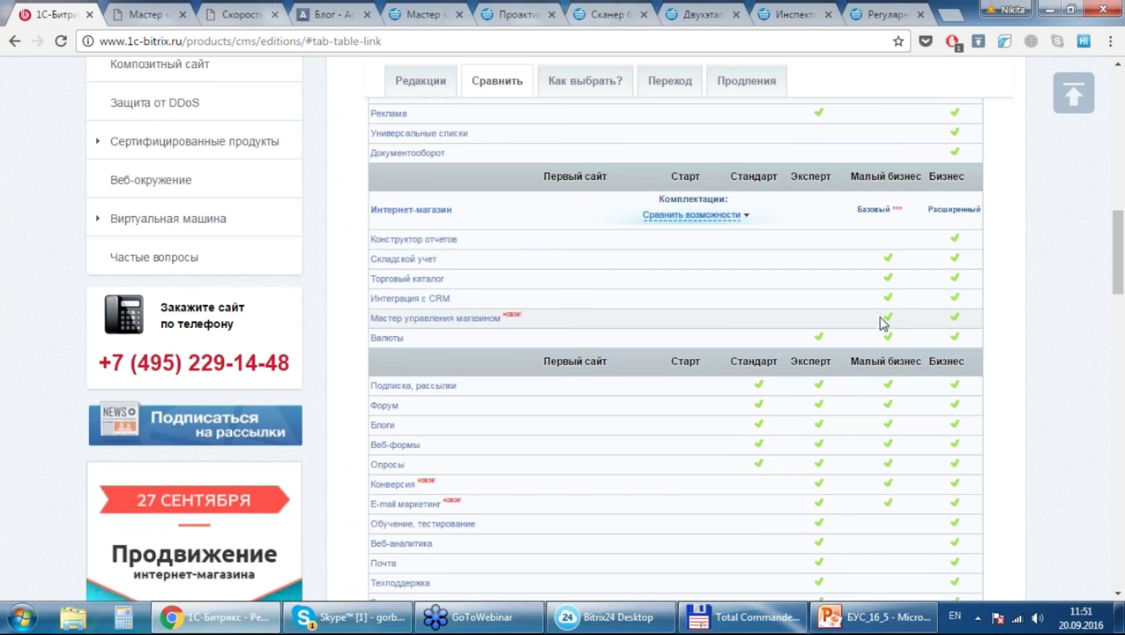
scroll(899, 377, down, 2)
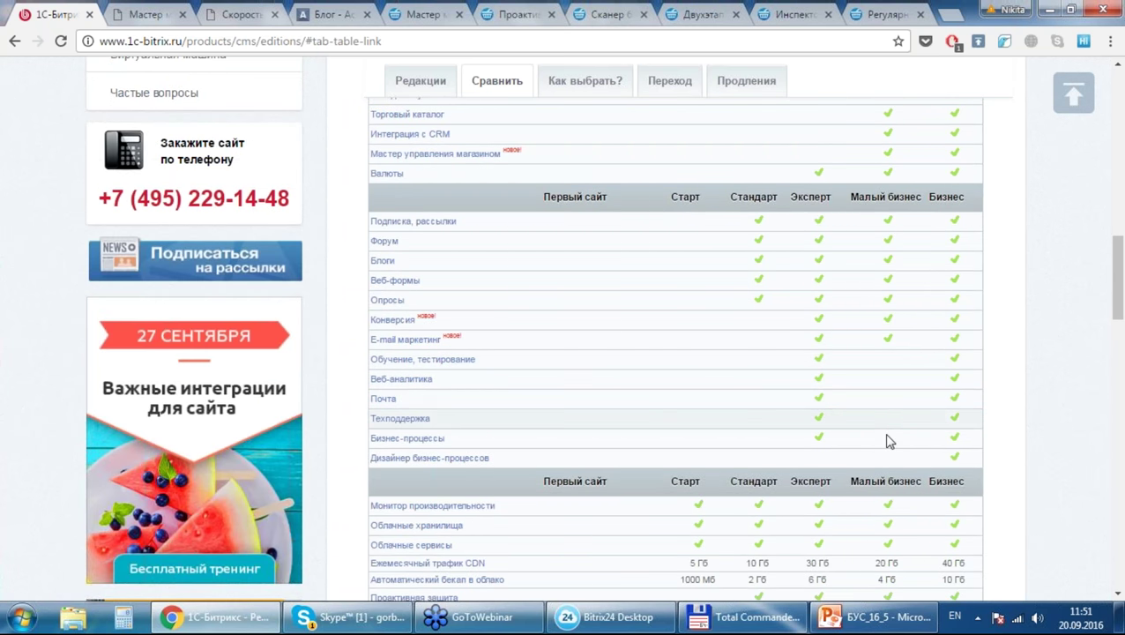
scroll(909, 371, down, 2)
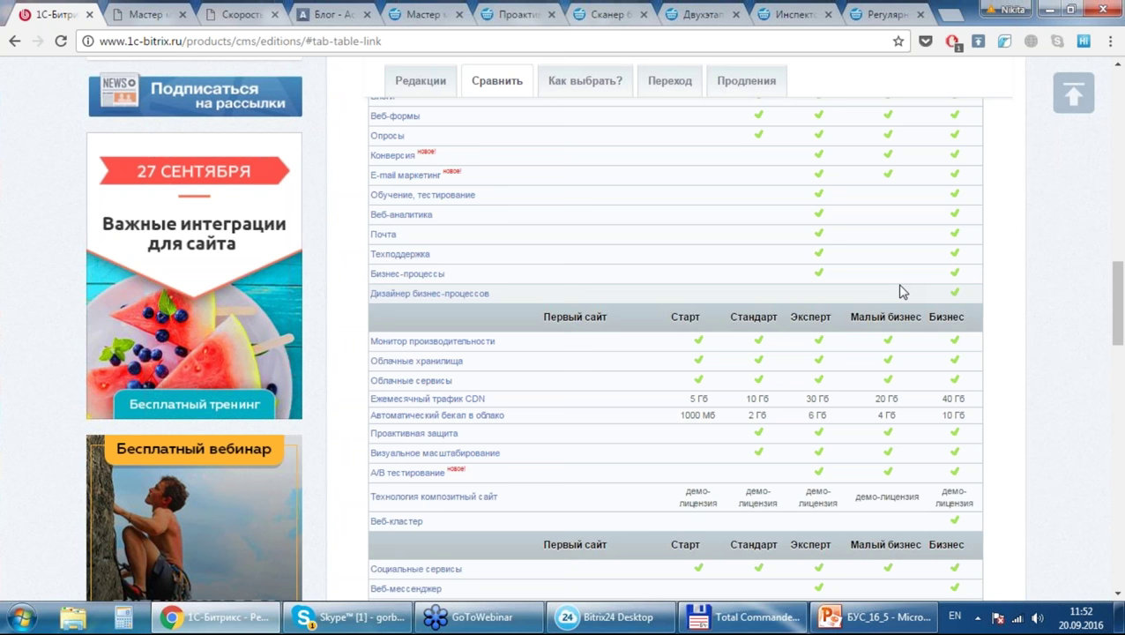
scroll(903, 292, up, 10)
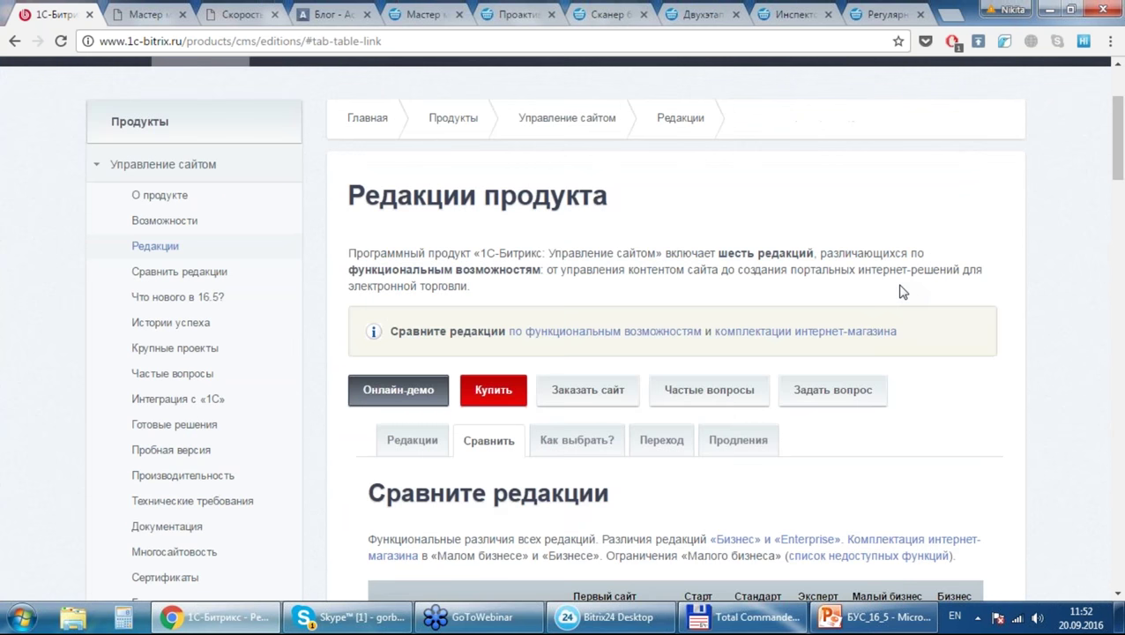
scroll(902, 292, down, 1)
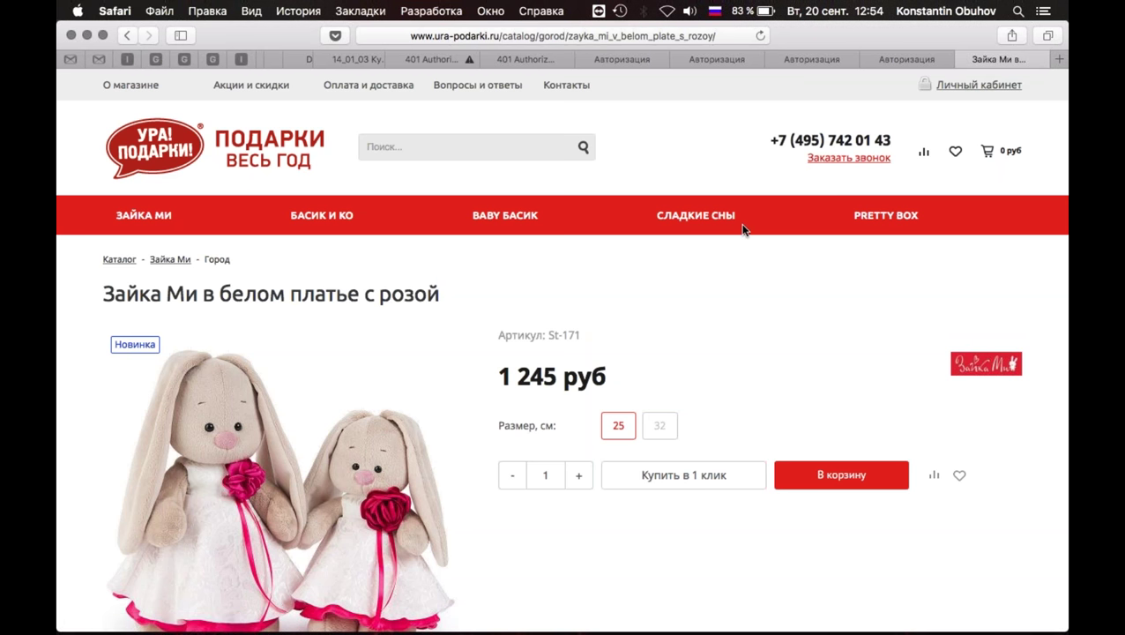
- Check the size-25 Зайка Ми в белом платье с розой page and open the cart (1 245 руб)
scroll(811, 293, up, 1)
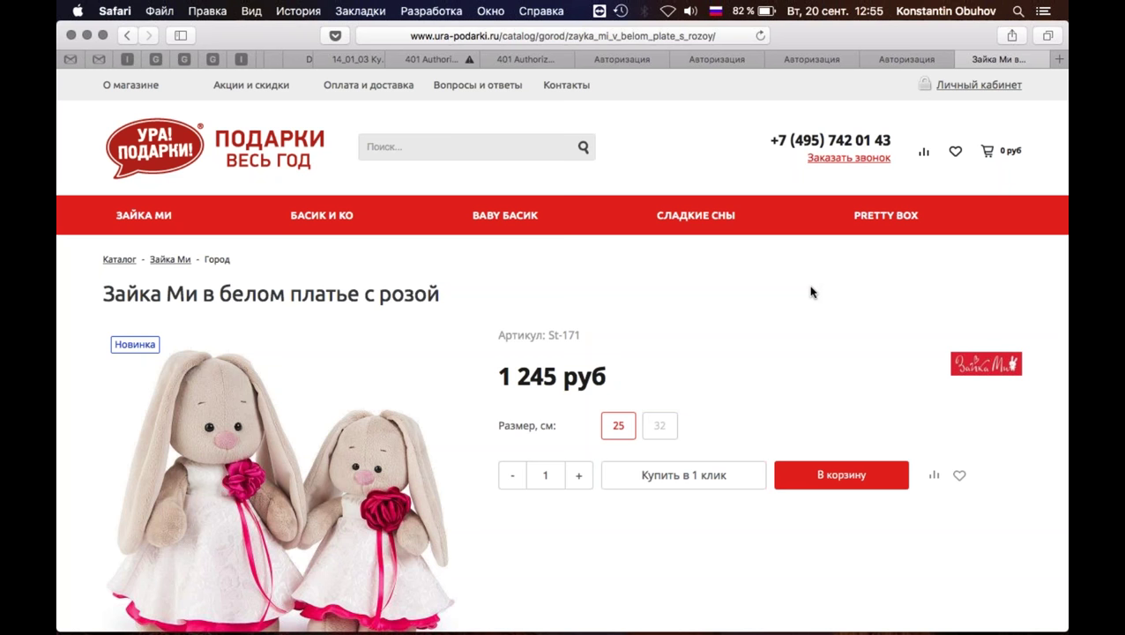
scroll(812, 292, down, 2)
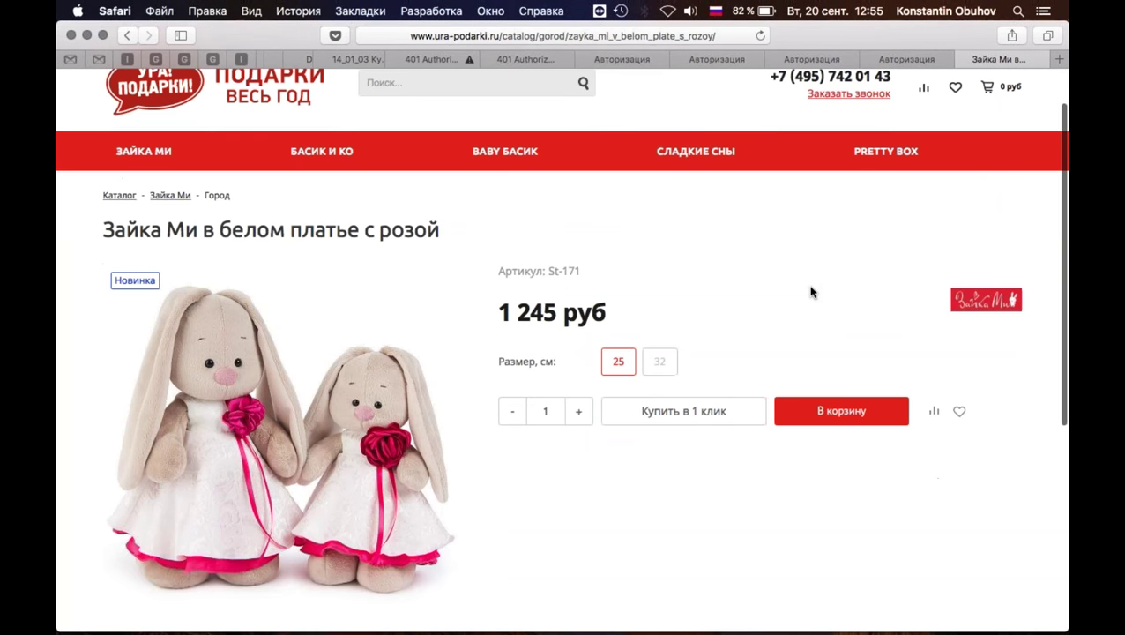
scroll(811, 292, up, 2)
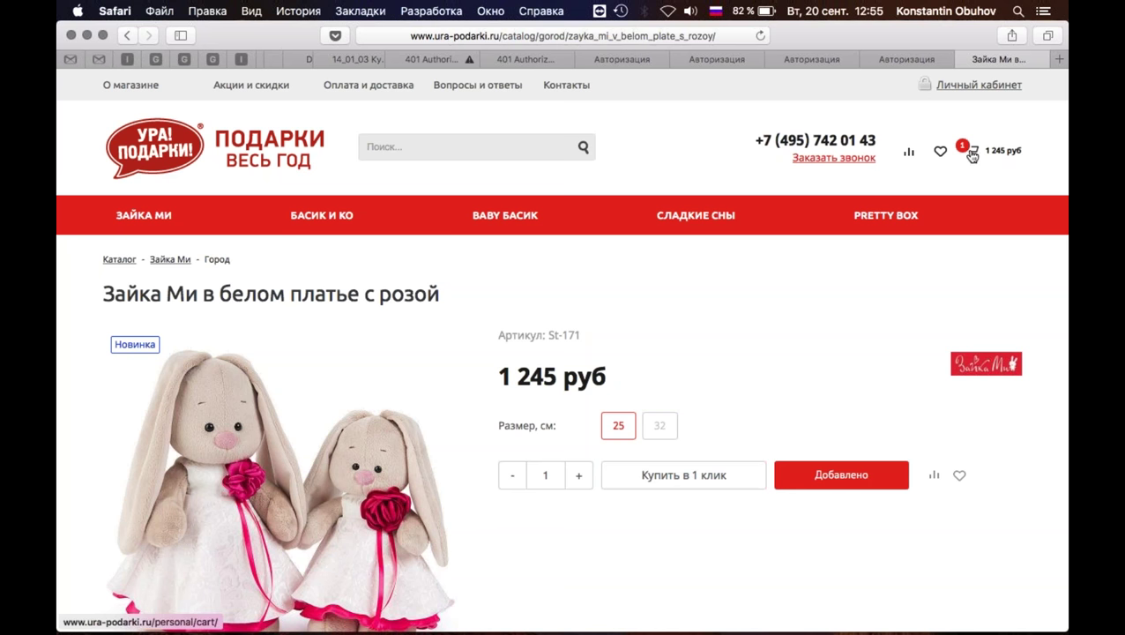
click(971, 153)
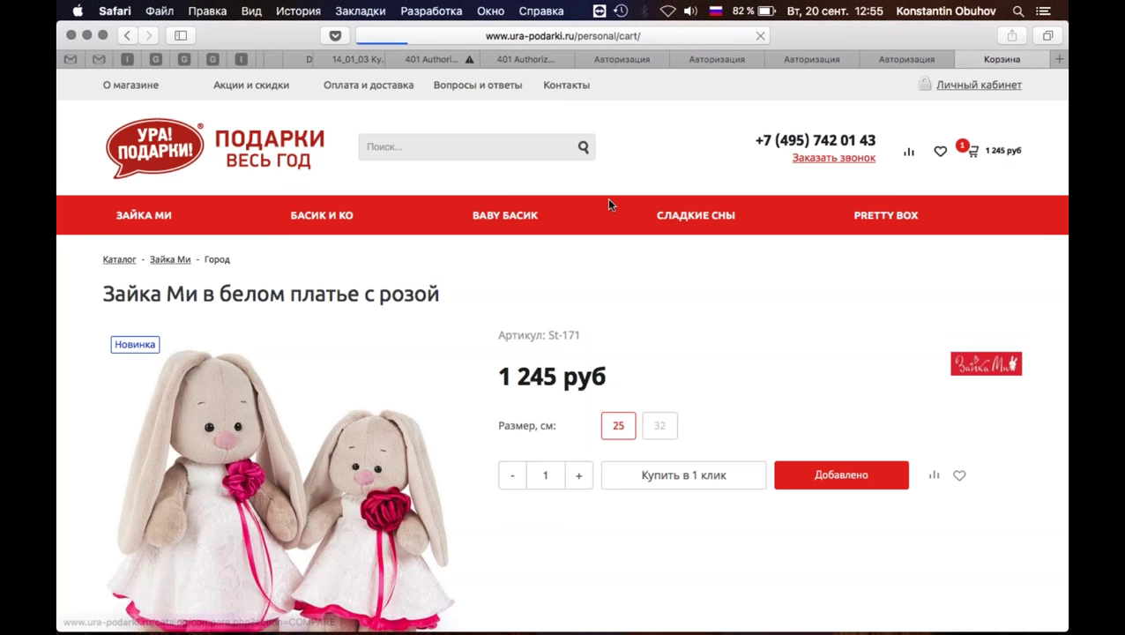
- Proceed from the cart to checkout, confirm the order items and keep Москва as the city
scroll(734, 284, down, 3)
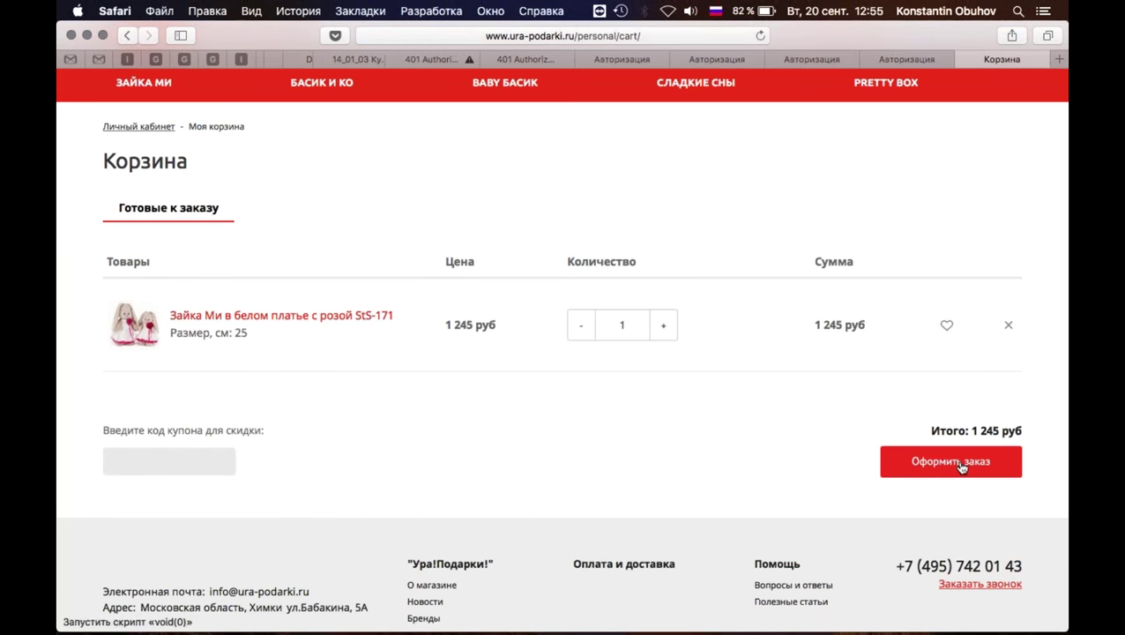
click(959, 463)
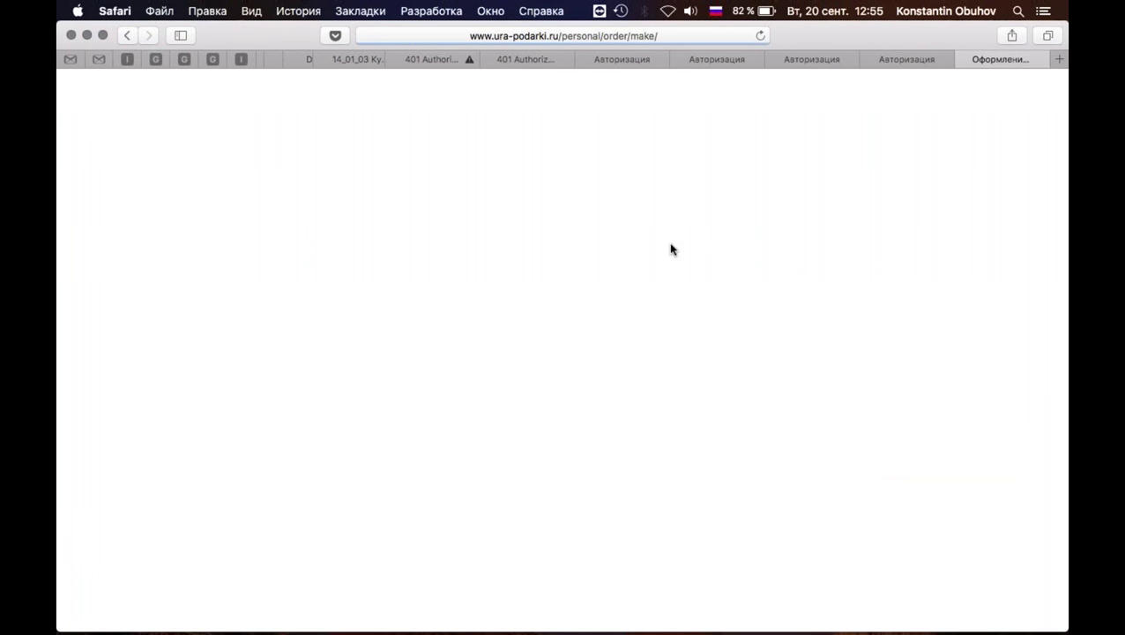
scroll(671, 250, down, 5)
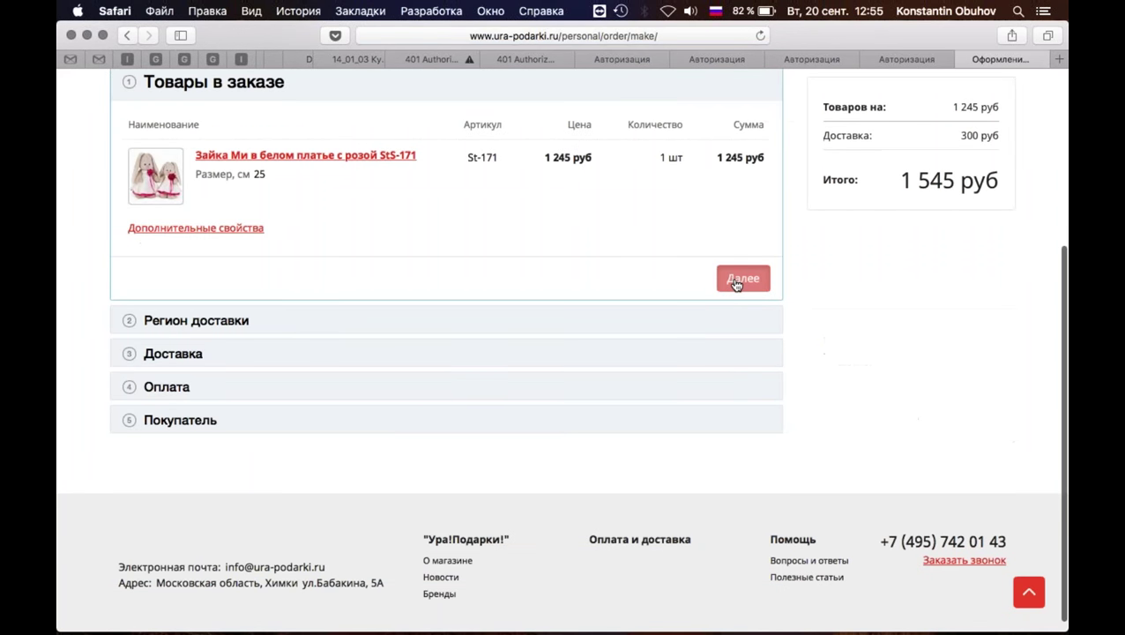
click(737, 279)
scroll(580, 327, down, 2)
scroll(580, 328, down, 1)
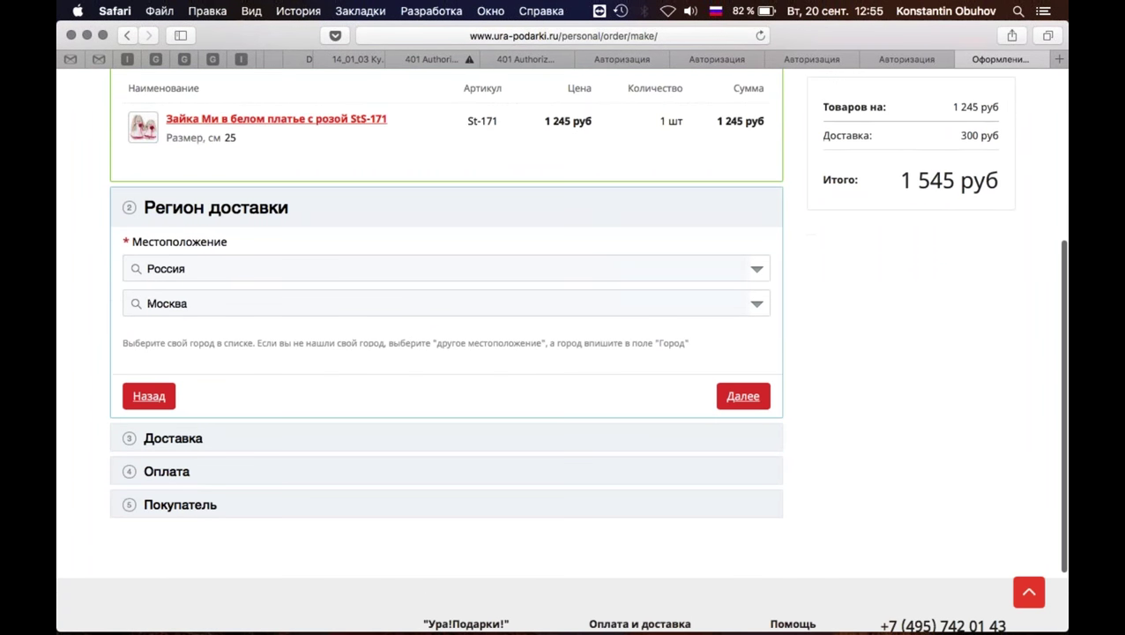
click(452, 305)
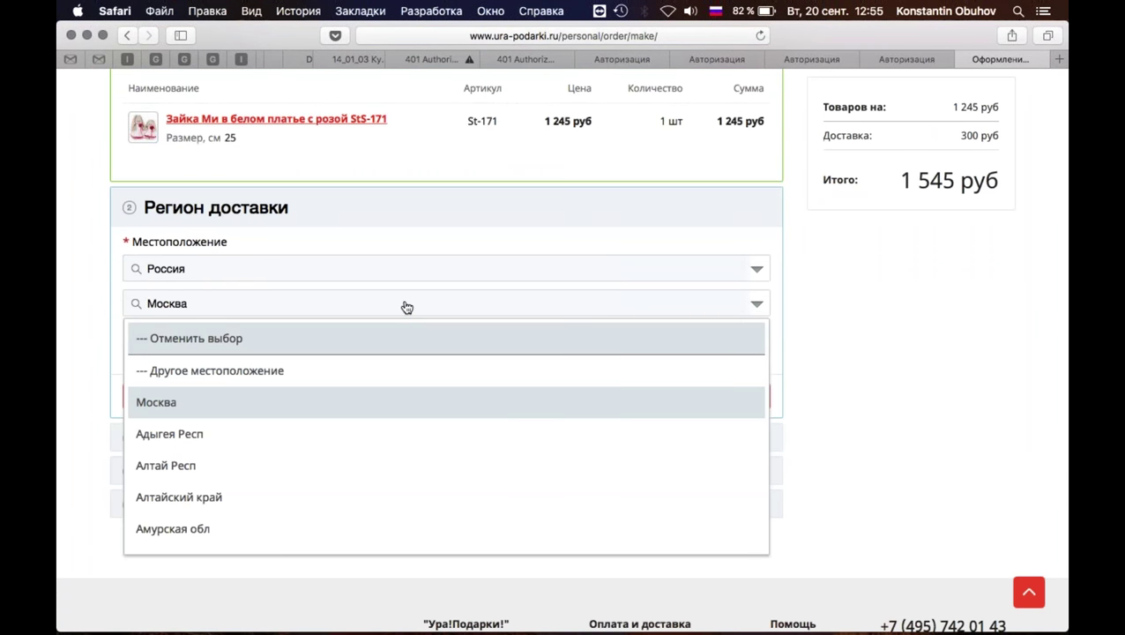
click(829, 321)
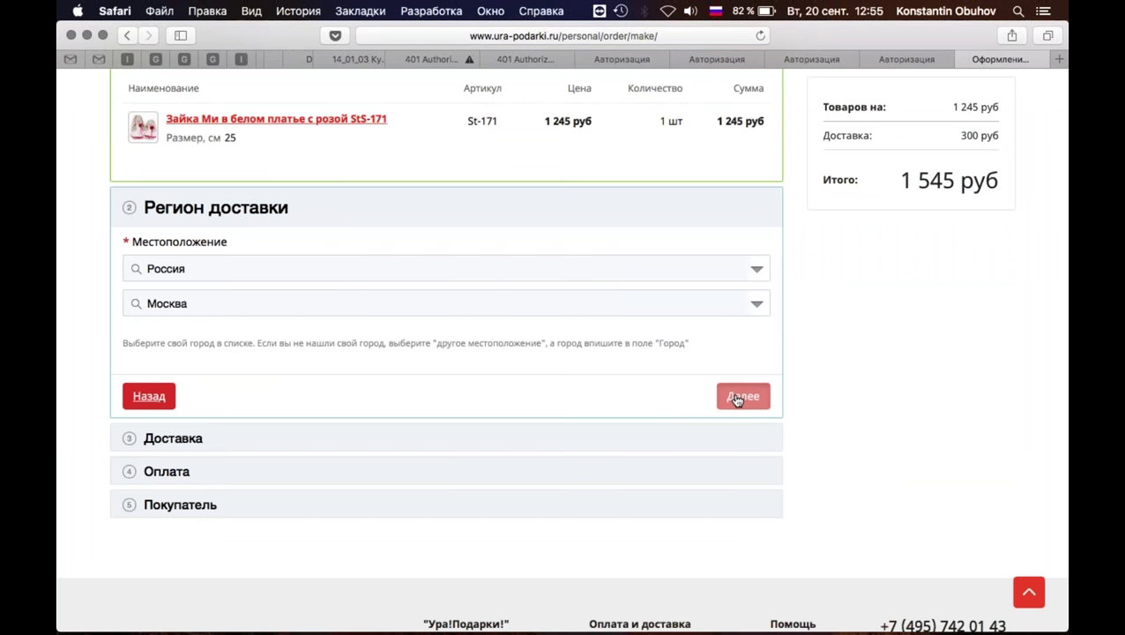
- Select ShopLogistics pickup-point delivery for 150 руб and bring up the pickup point list
scroll(737, 399, up, 2)
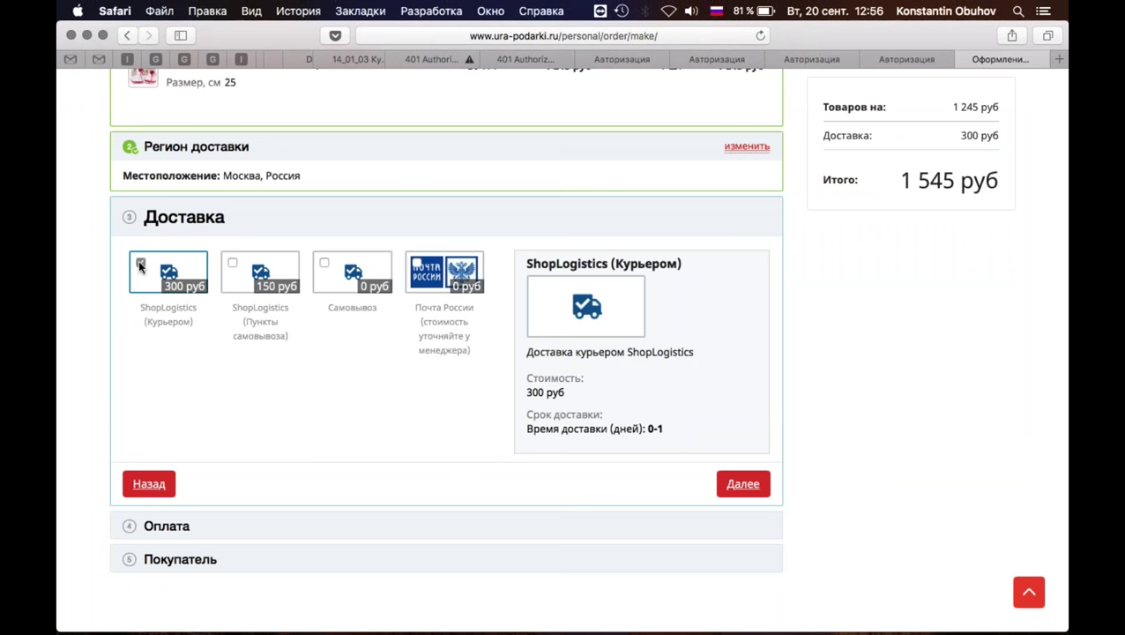
drag(526, 393, 565, 392)
click(234, 263)
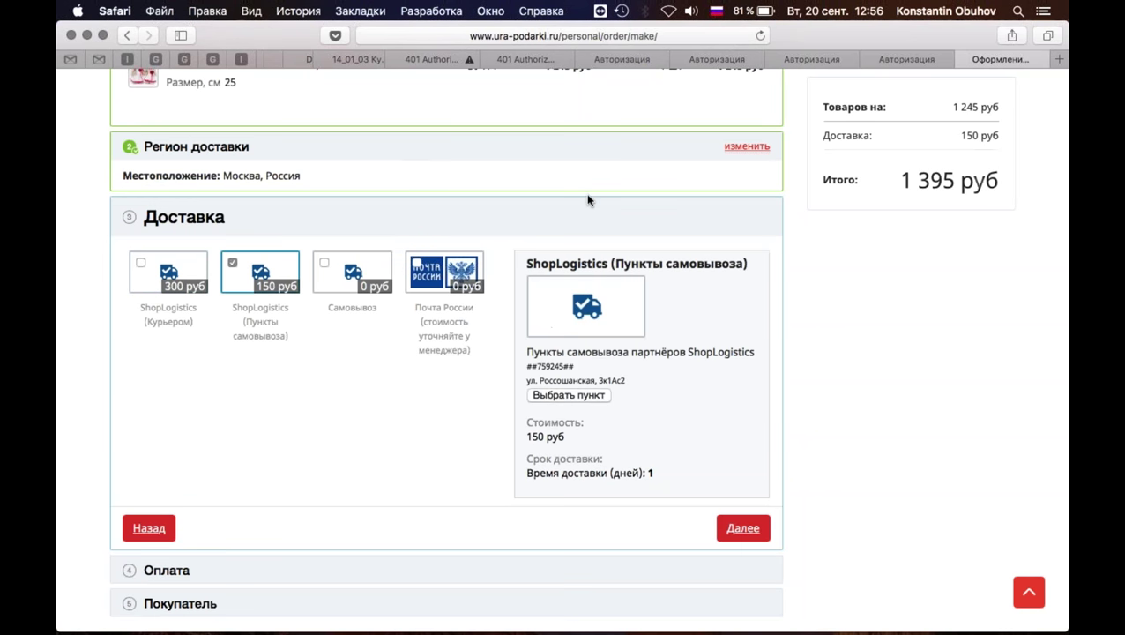
scroll(564, 353, down, 3)
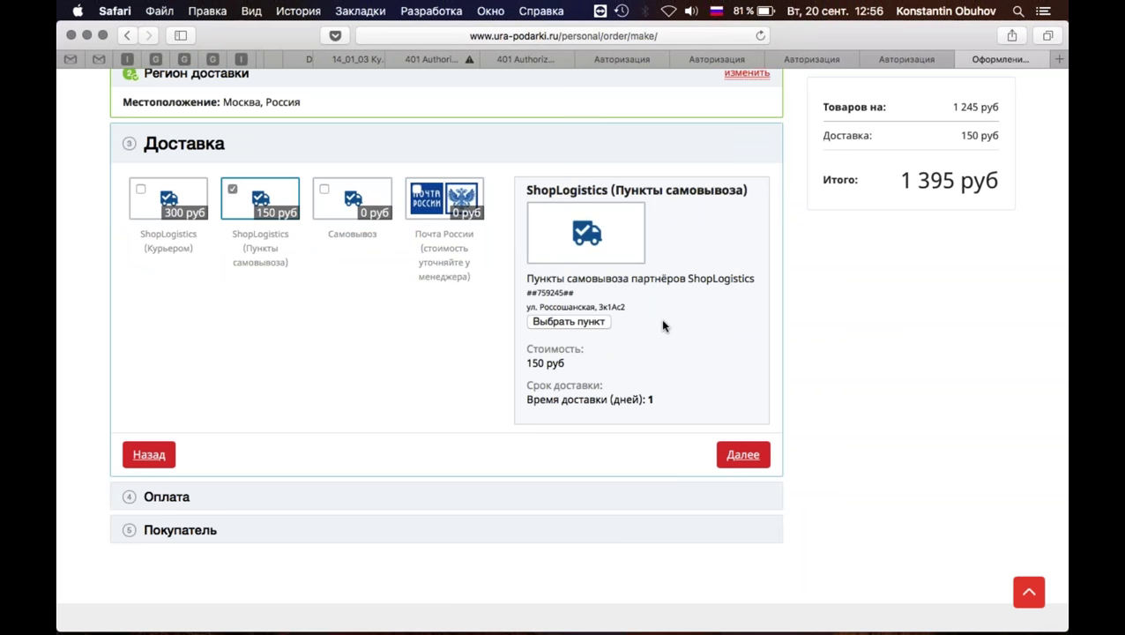
click(569, 321)
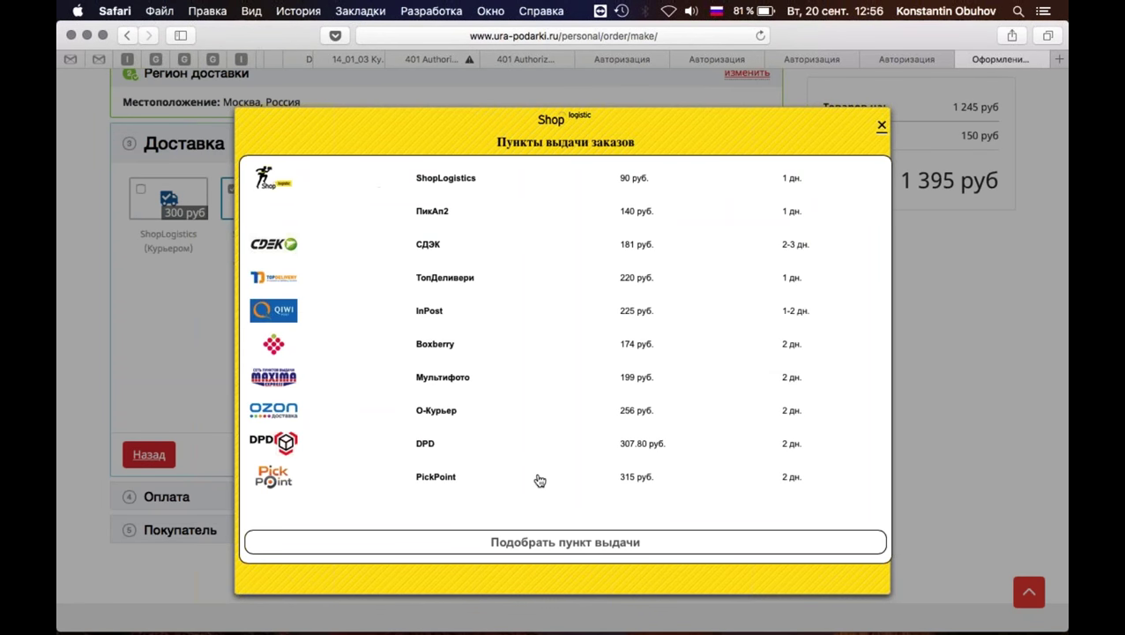
- Load the pickup-point map and zoom into central Moscow
click(510, 540)
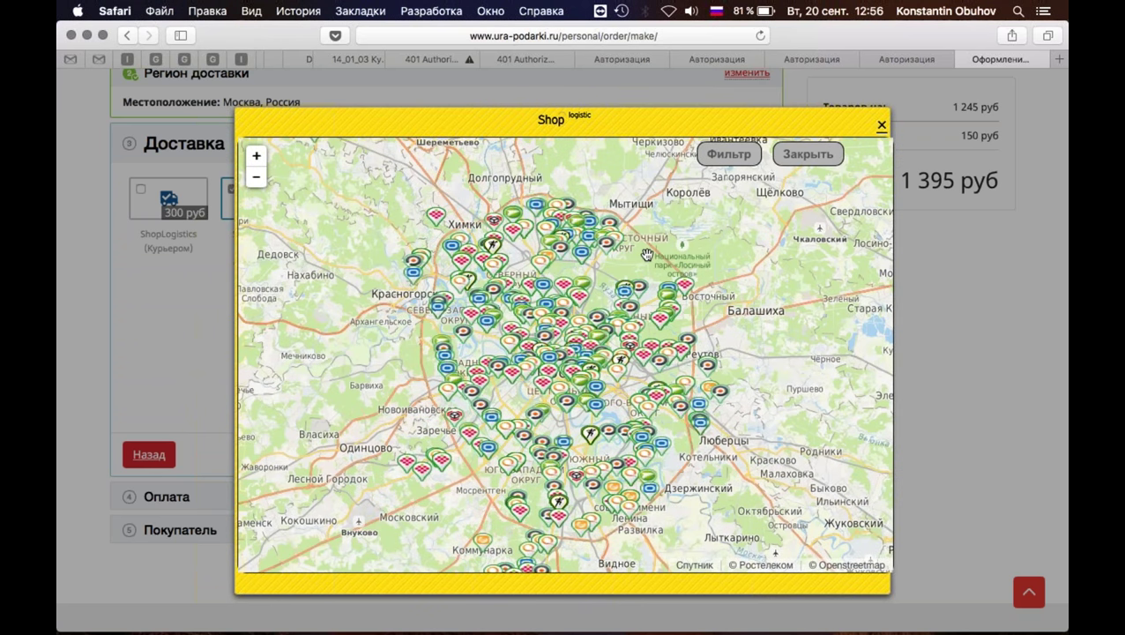
click(256, 158)
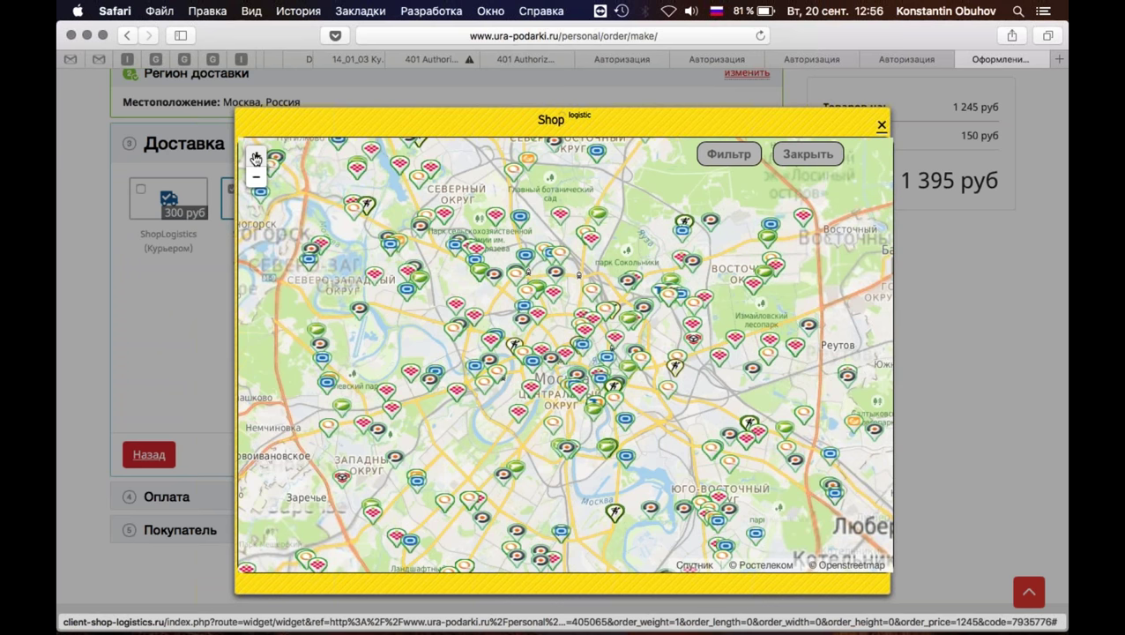
click(256, 158)
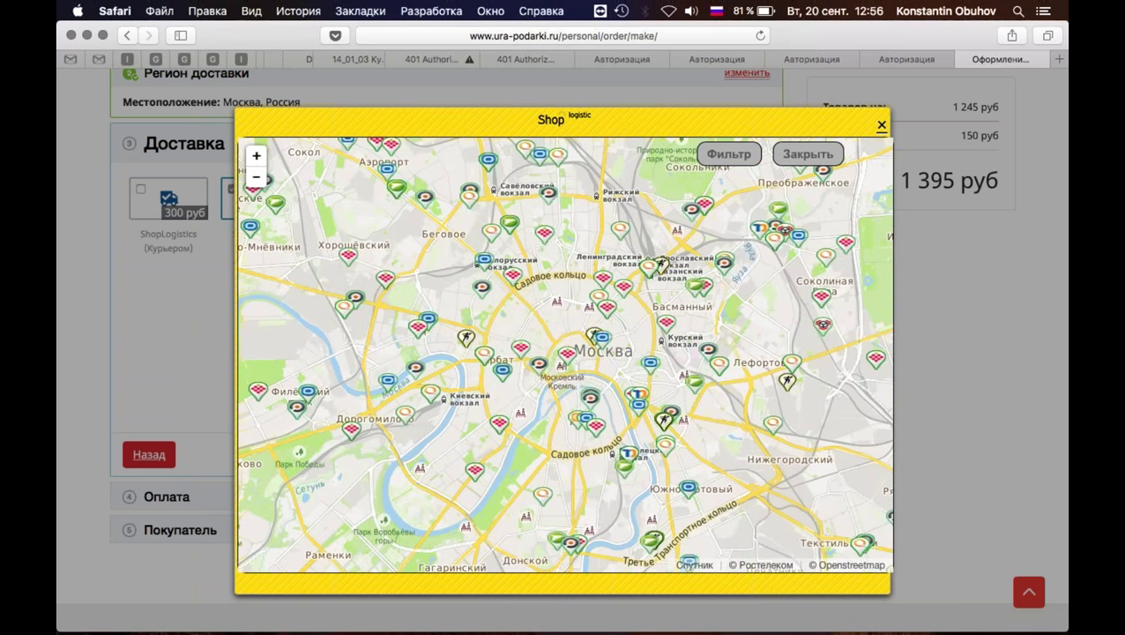
drag(351, 256, 374, 317)
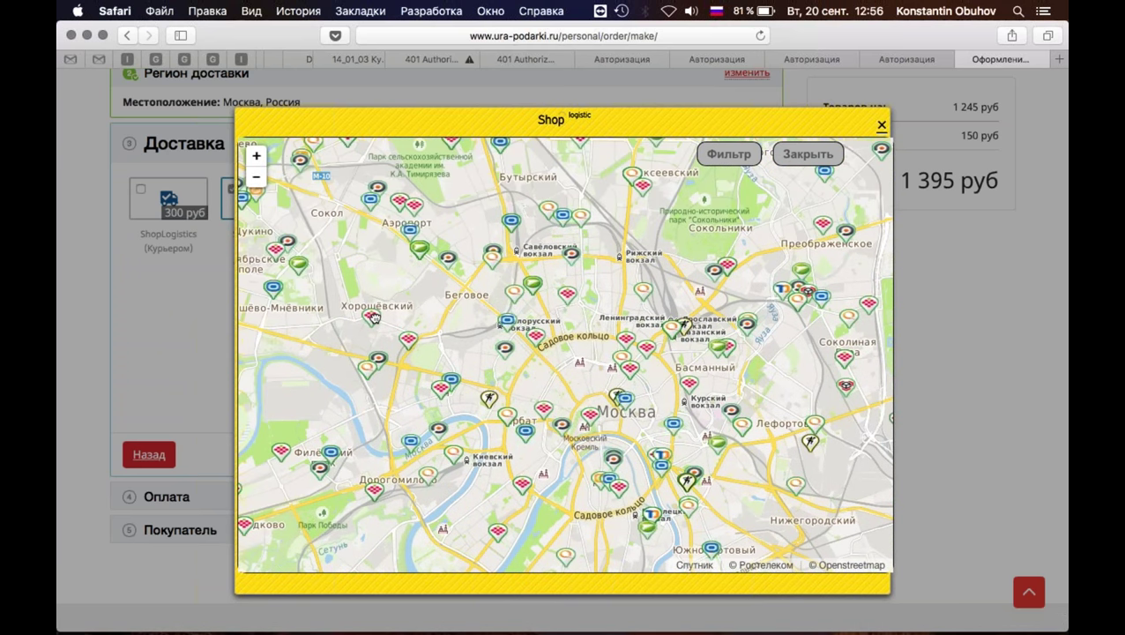
drag(511, 444, 531, 321)
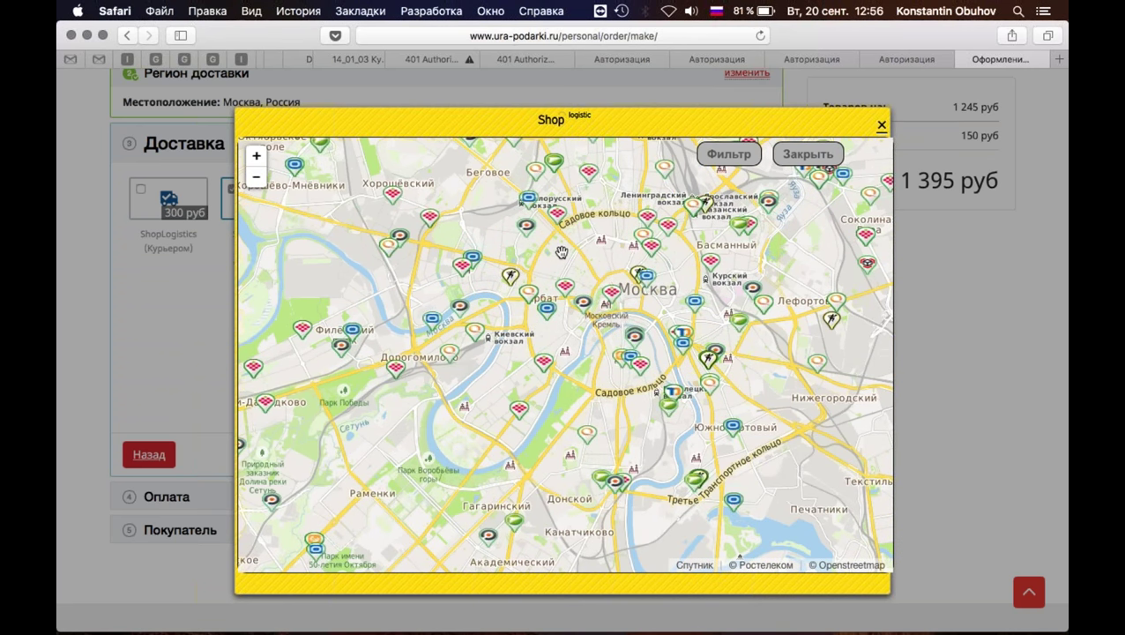
scroll(562, 253, up, 2)
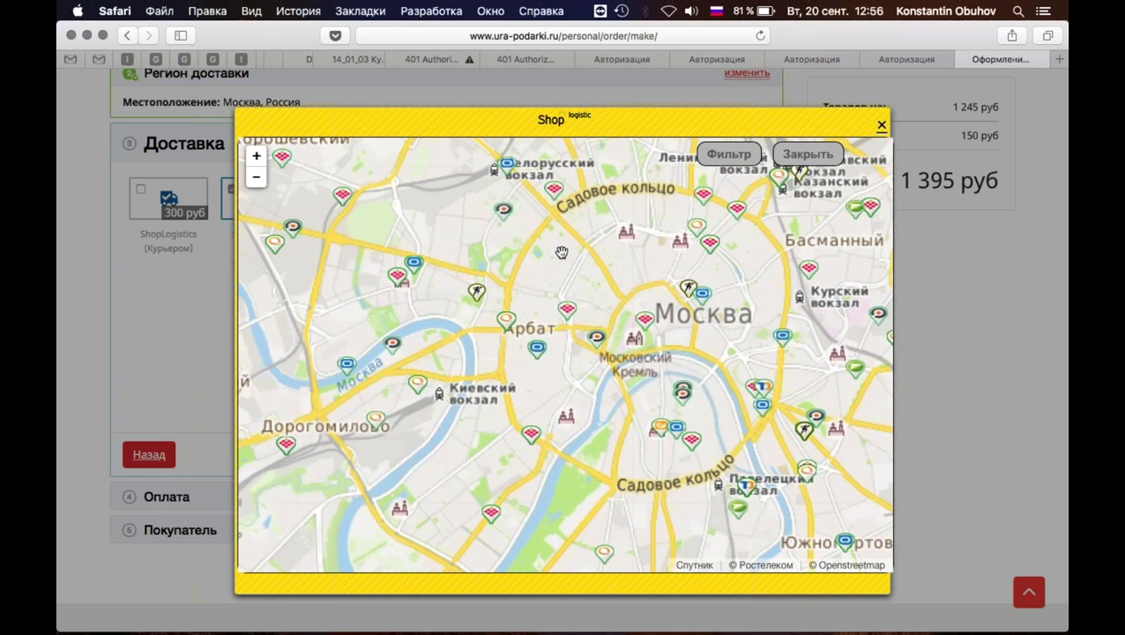
- Choose the ПВЗ НА КРАСНОПРЕСНЕНСКОЙ pickup point, making delivery 170.01 руб and total 1 415.01 руб
click(745, 159)
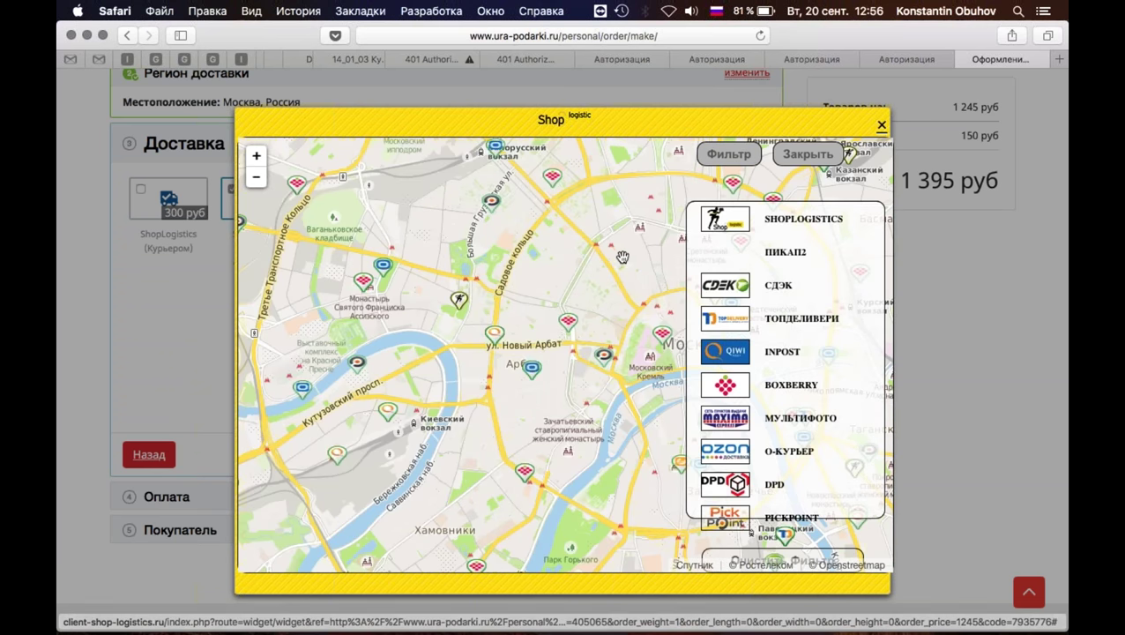
click(725, 164)
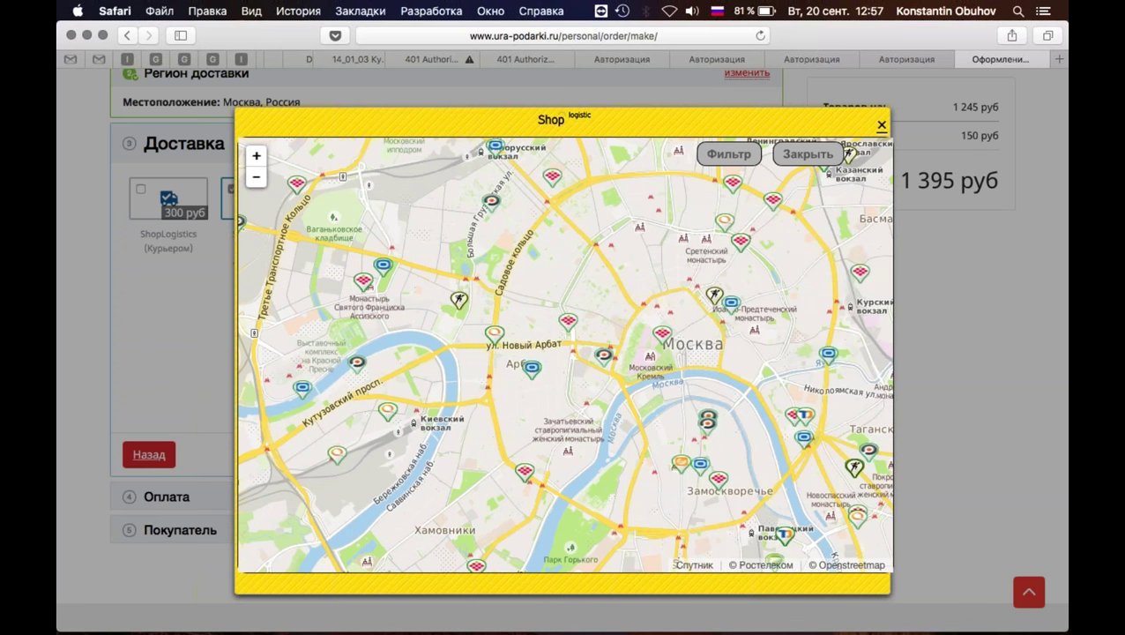
click(661, 338)
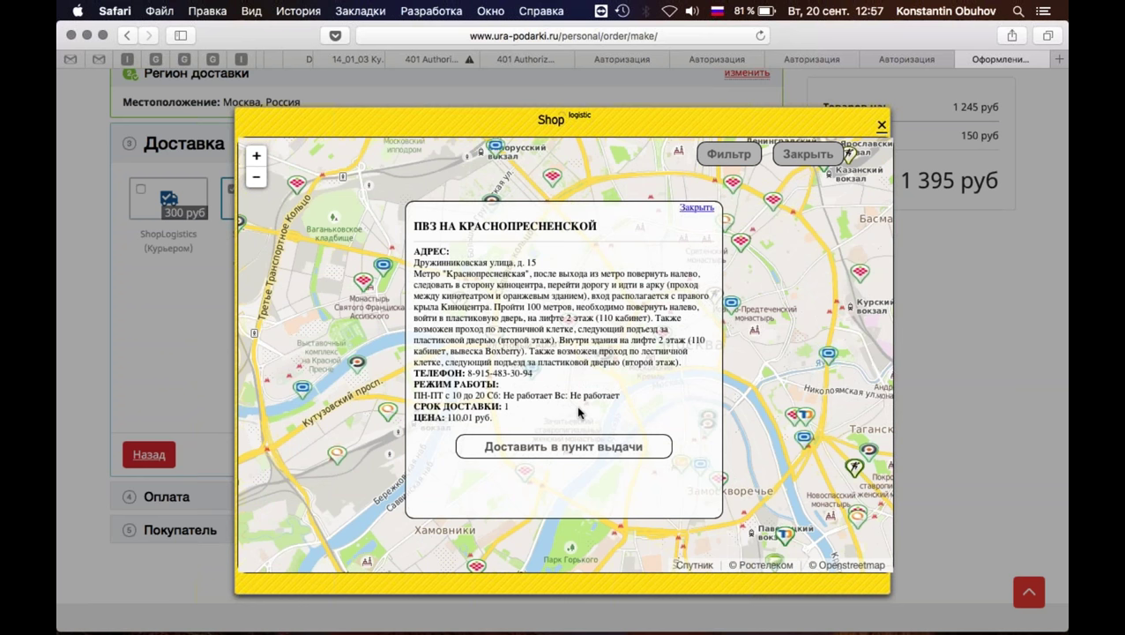
click(589, 455)
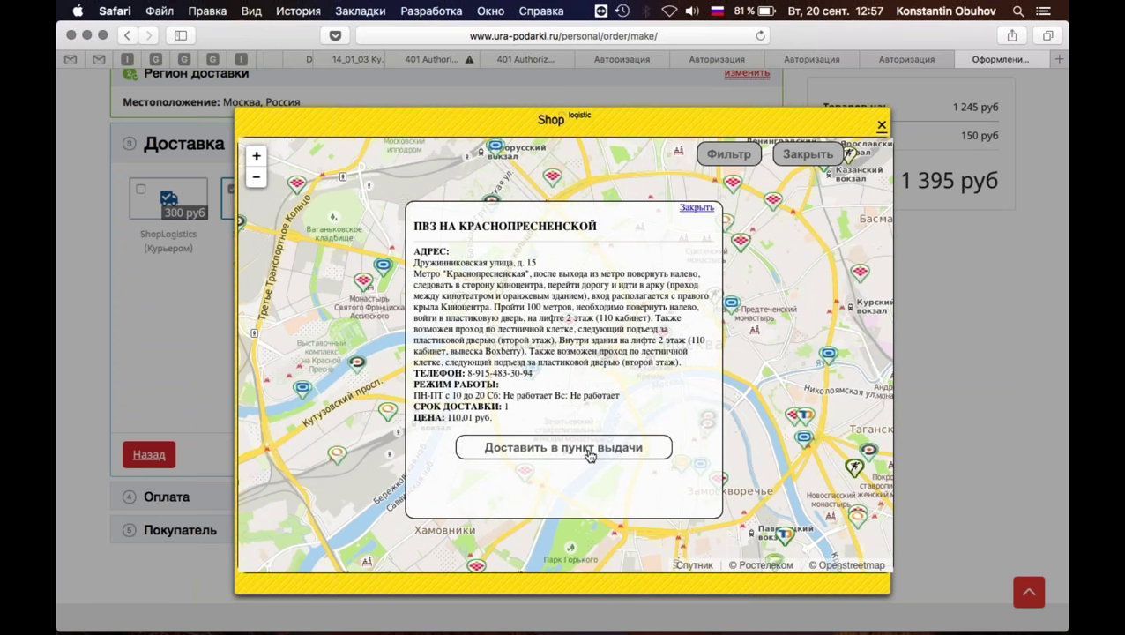
click(589, 454)
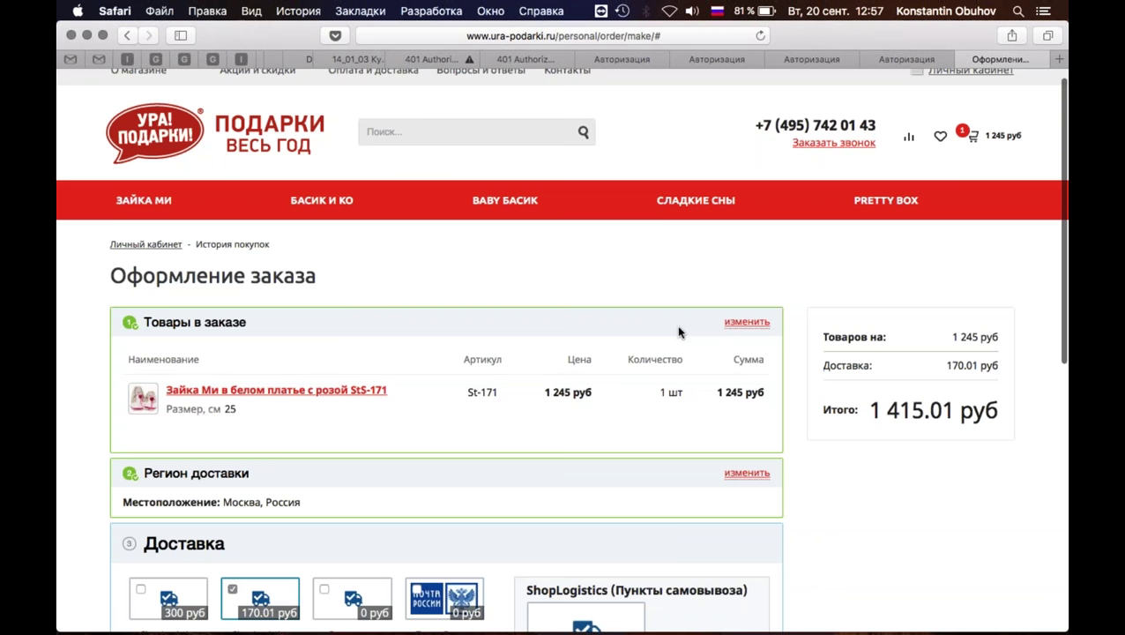
scroll(678, 331, down, 5)
- Review the 170.01 руб delivery cost and the pickup point's code and street address
triple_click(553, 276)
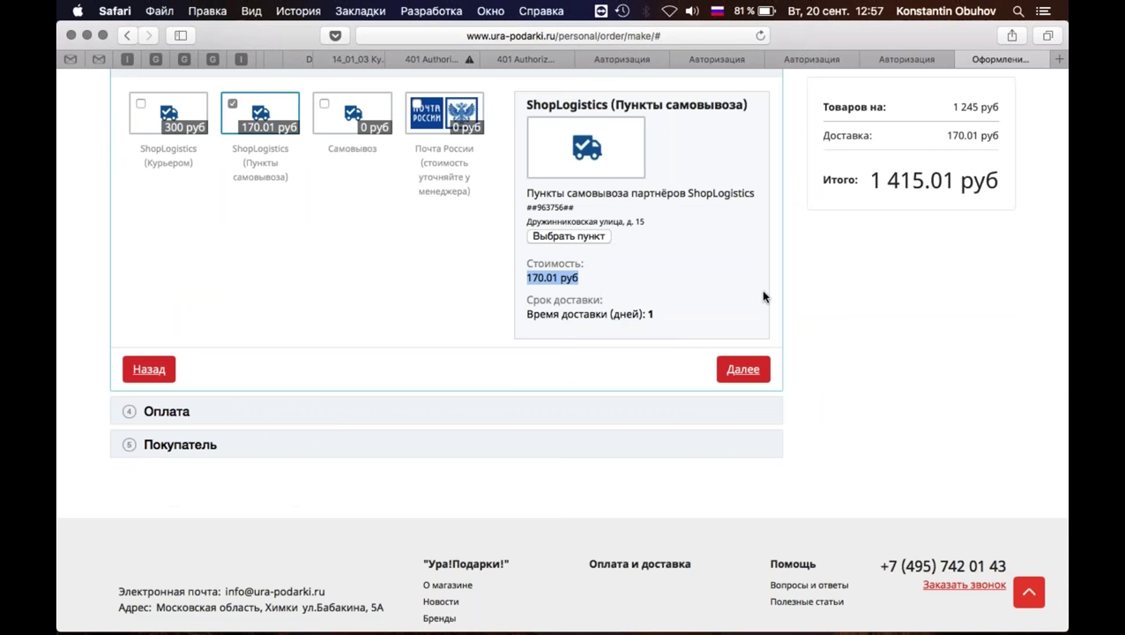
scroll(764, 297, up, 3)
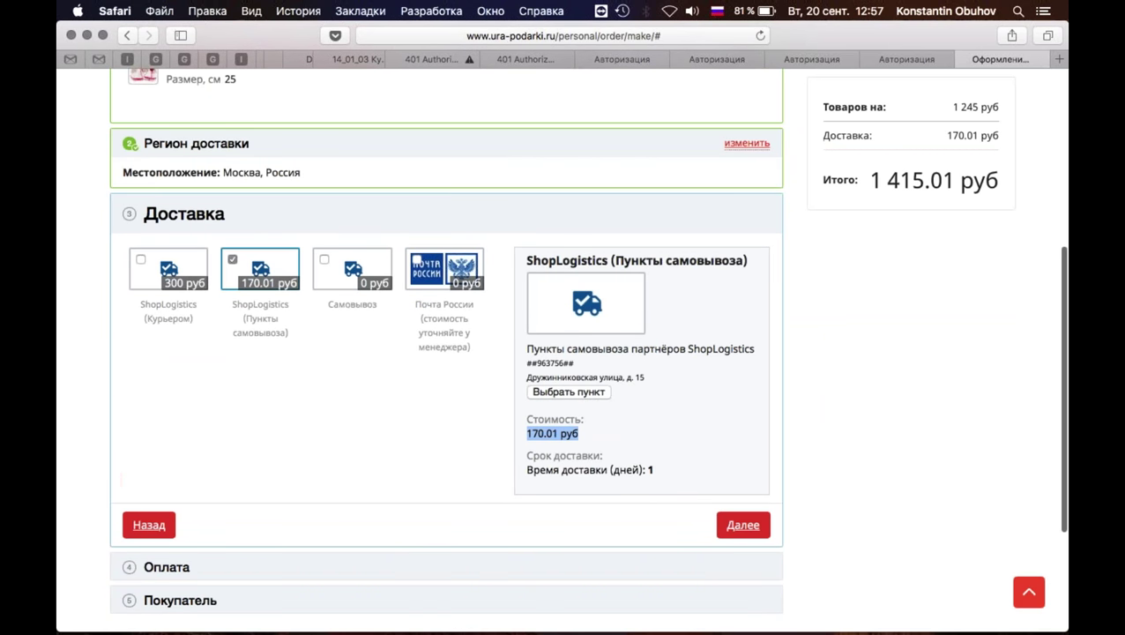
scroll(446, 353, up, 2)
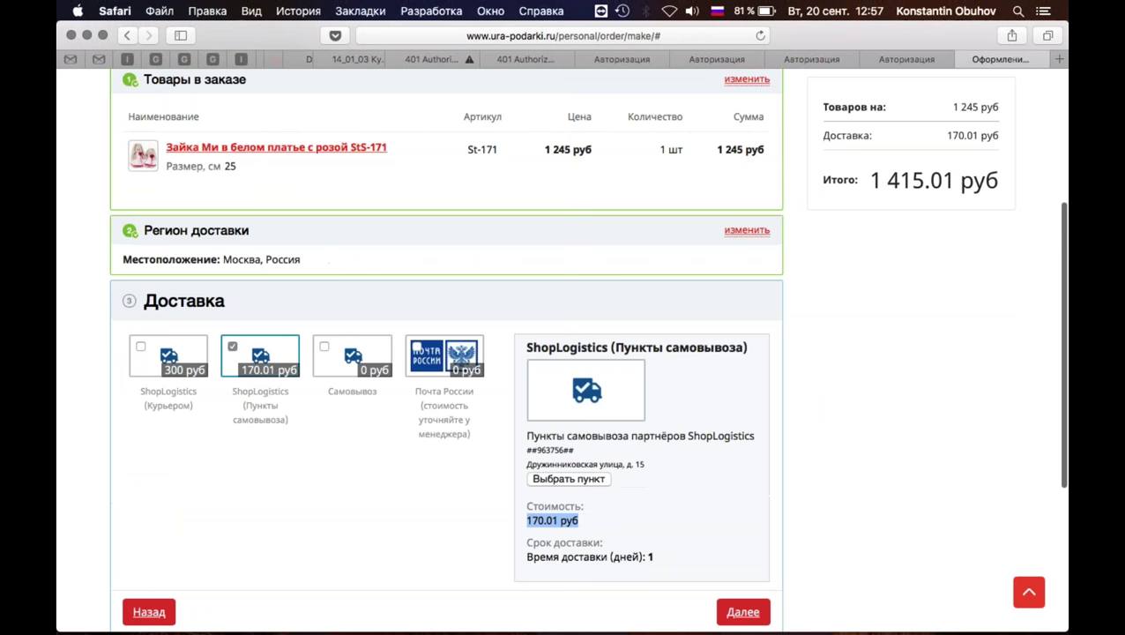
scroll(587, 350, up, 1)
scroll(786, 422, down, 2)
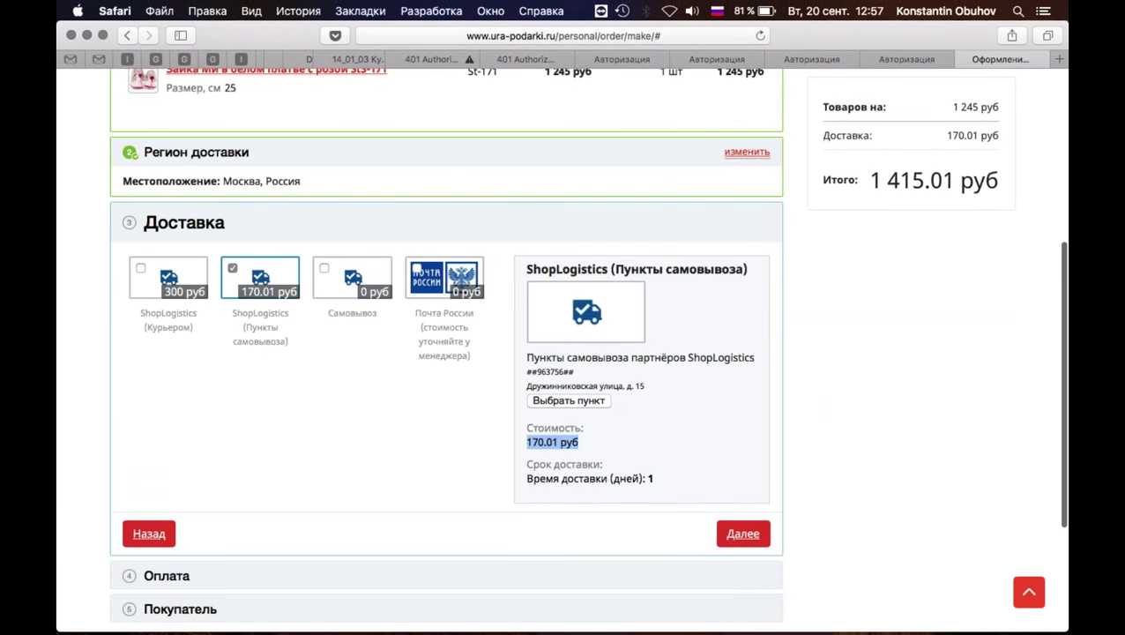
scroll(787, 422, down, 2)
click(645, 291)
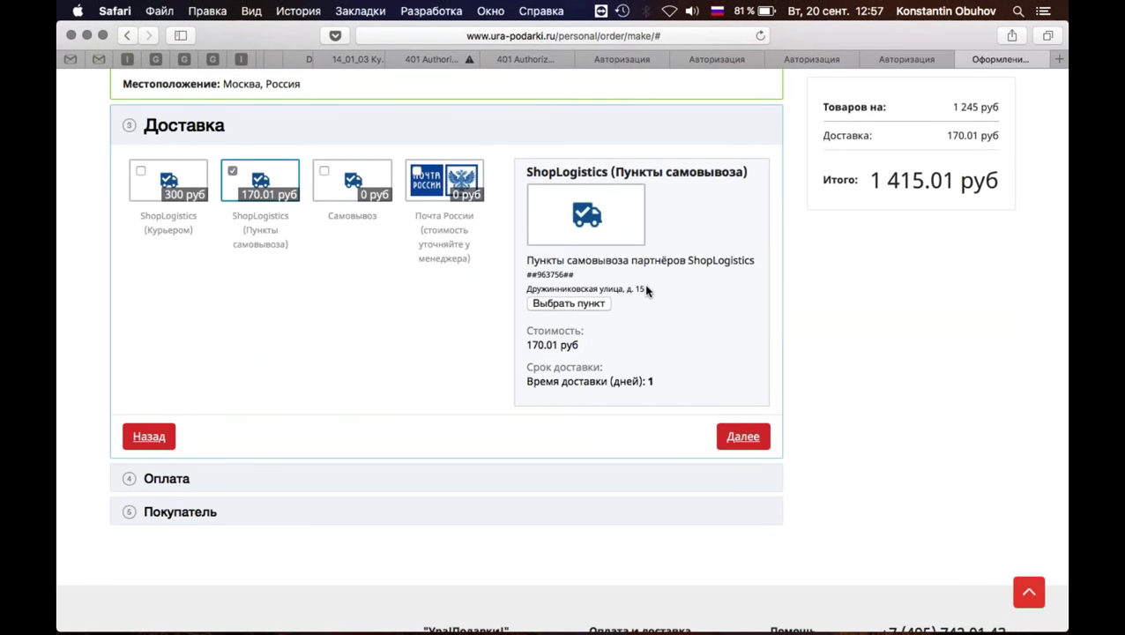
double_click(543, 275)
drag(658, 292, 526, 280)
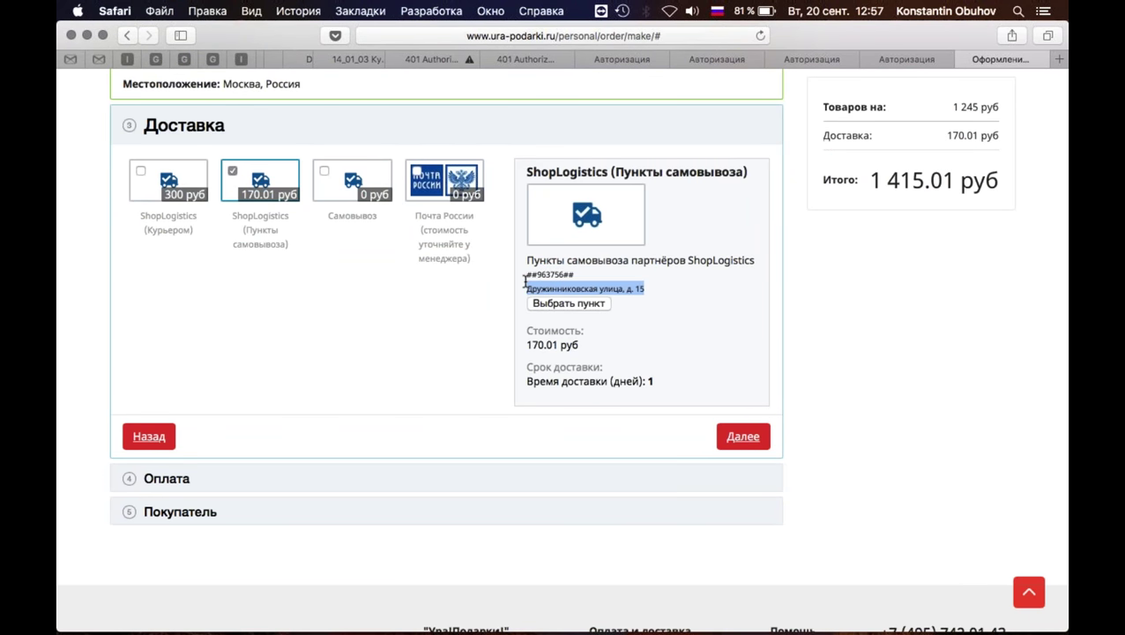
click(663, 297)
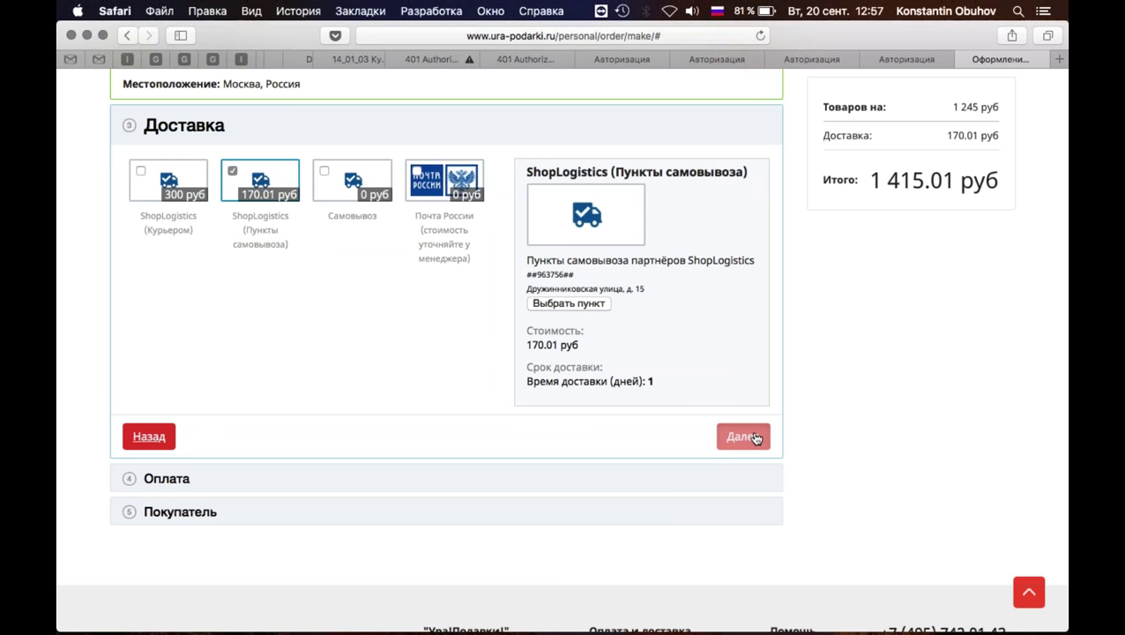
- Confirm the ShopLogistics pickup delivery and continue to the Оплата step, total 1 415.01 руб
click(743, 436)
scroll(903, 250, down, 2)
scroll(904, 251, down, 2)
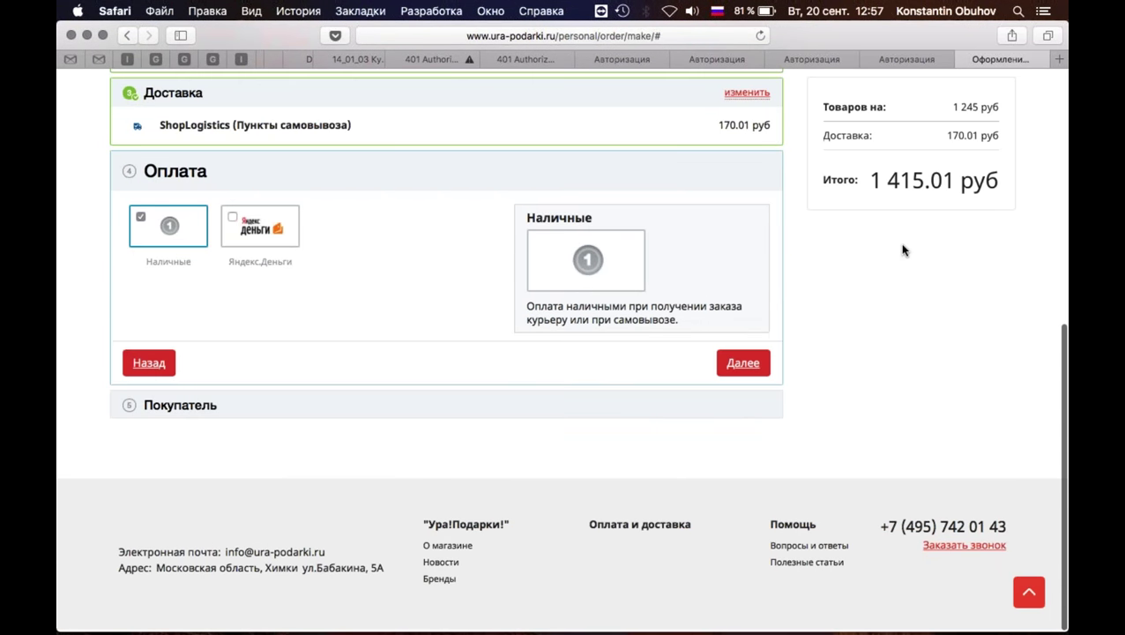
scroll(904, 250, up, 10)
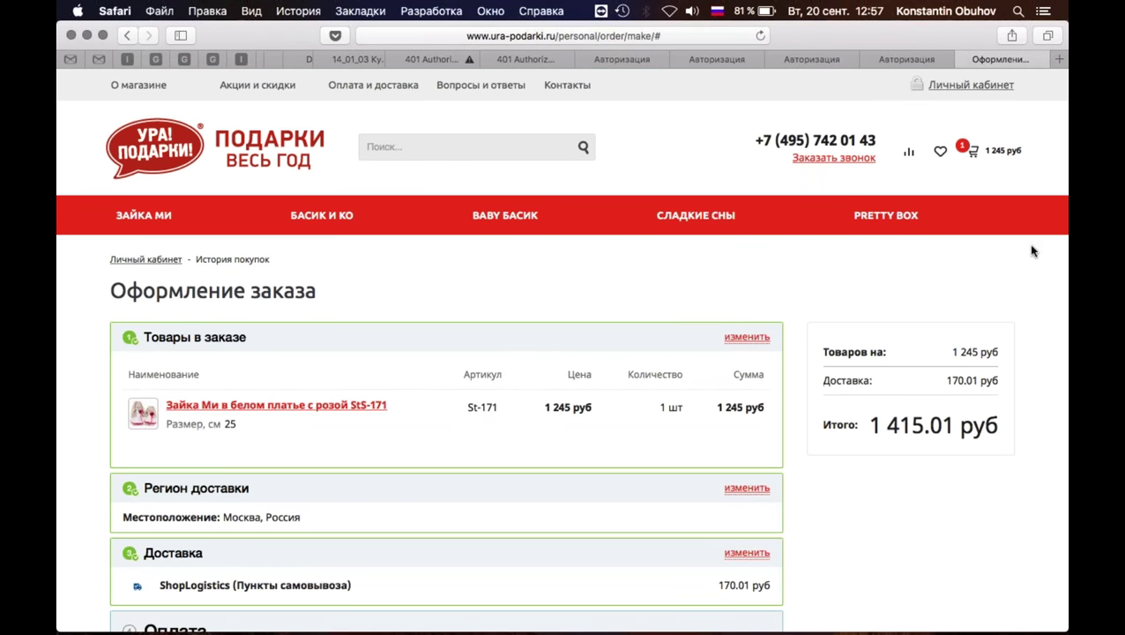
scroll(661, 293, down, 2)
scroll(661, 293, up, 2)
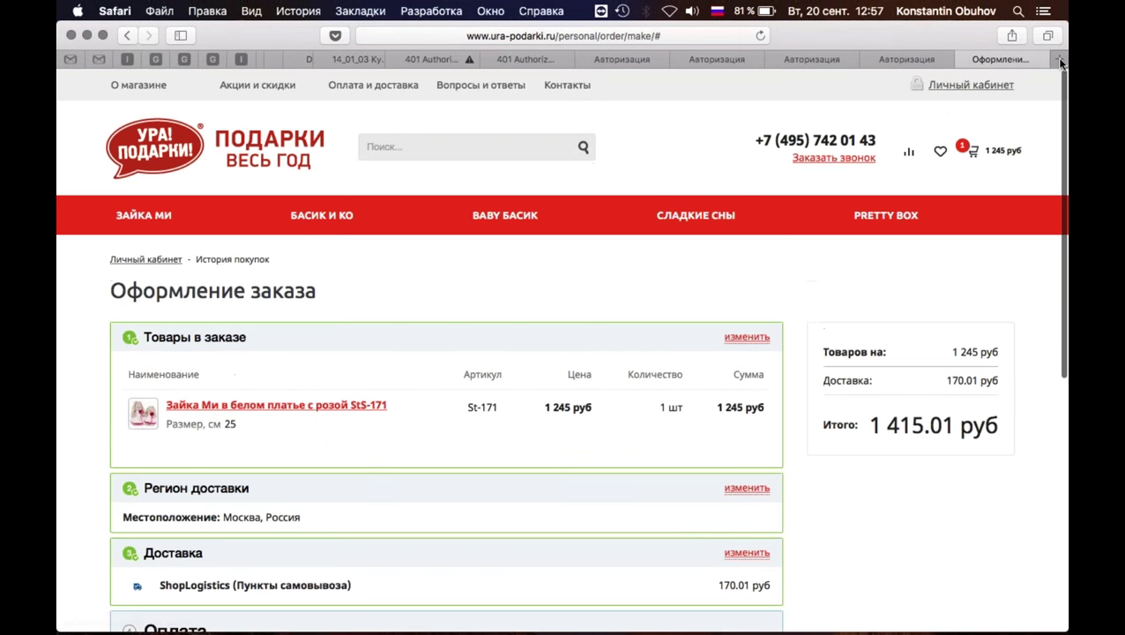
key(super+t)
- Go to artsmuseumshop.ru/bitrix/admin and log in to the admin panel
text(ф)
key(BackSpace)
key(ctrl+space)
text(artsmuseumshop.ru/b)
key(Return)
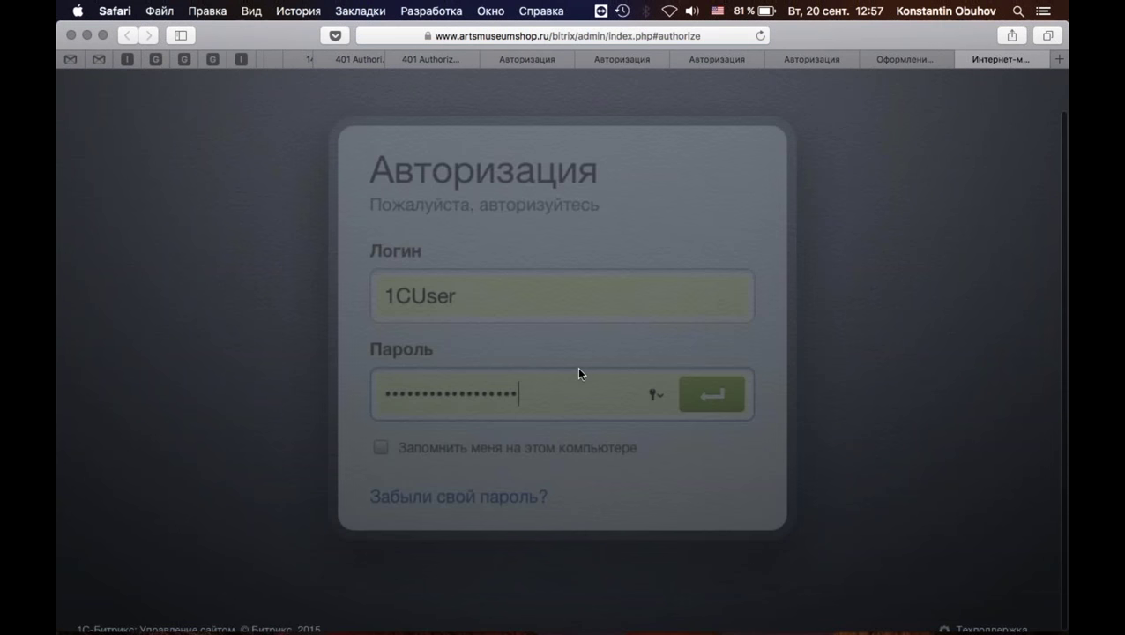
key(Return)
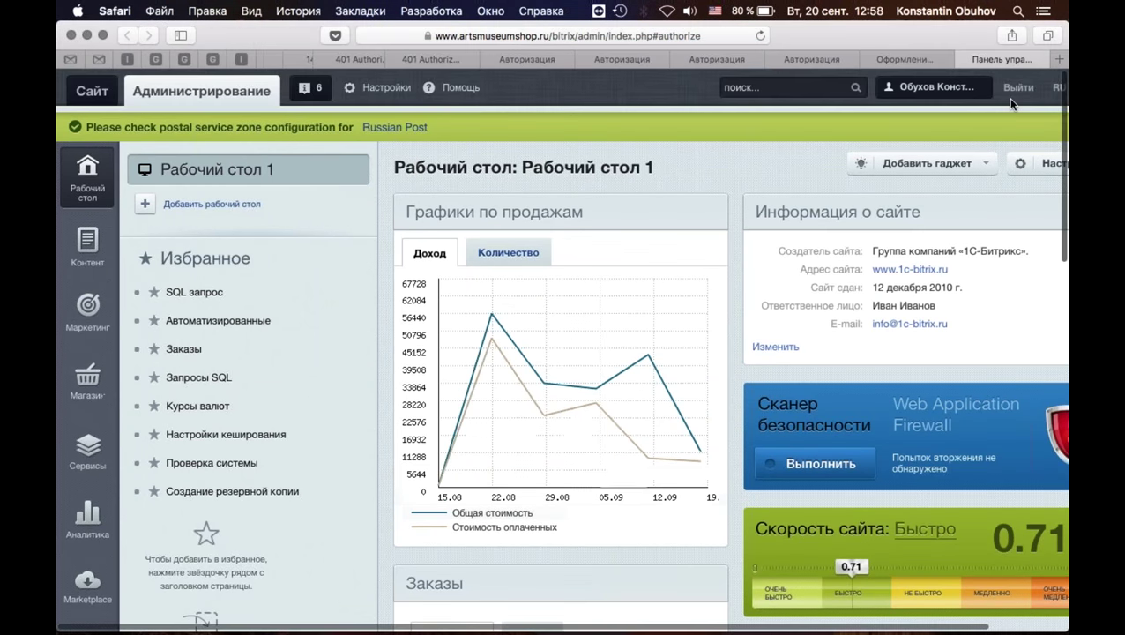
- Open the Настройки модуля page and expand its module dropdown
scroll(1007, 98, right, 2)
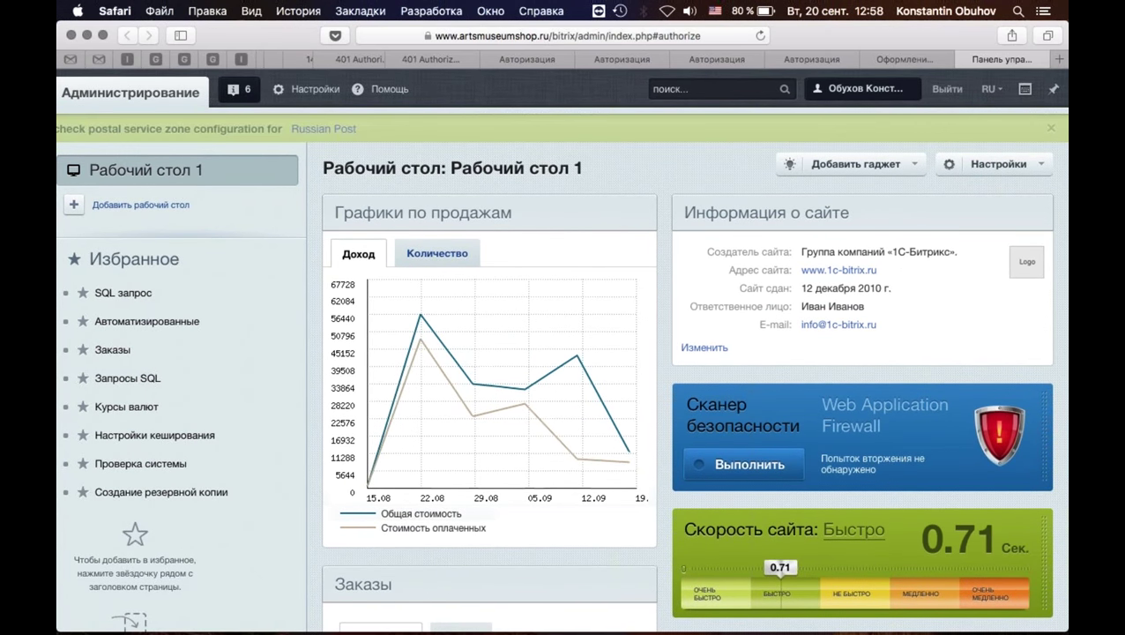
click(315, 89)
click(484, 189)
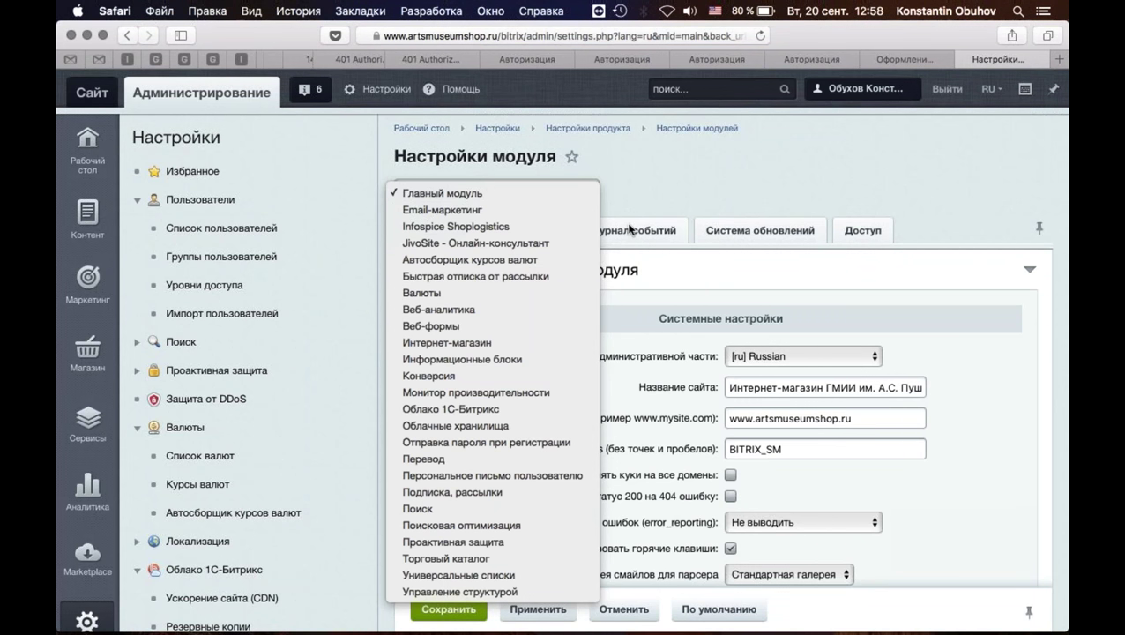
- Select Infospice Shoplogistics and review its API keys, city mapping and order-sending settings
click(547, 228)
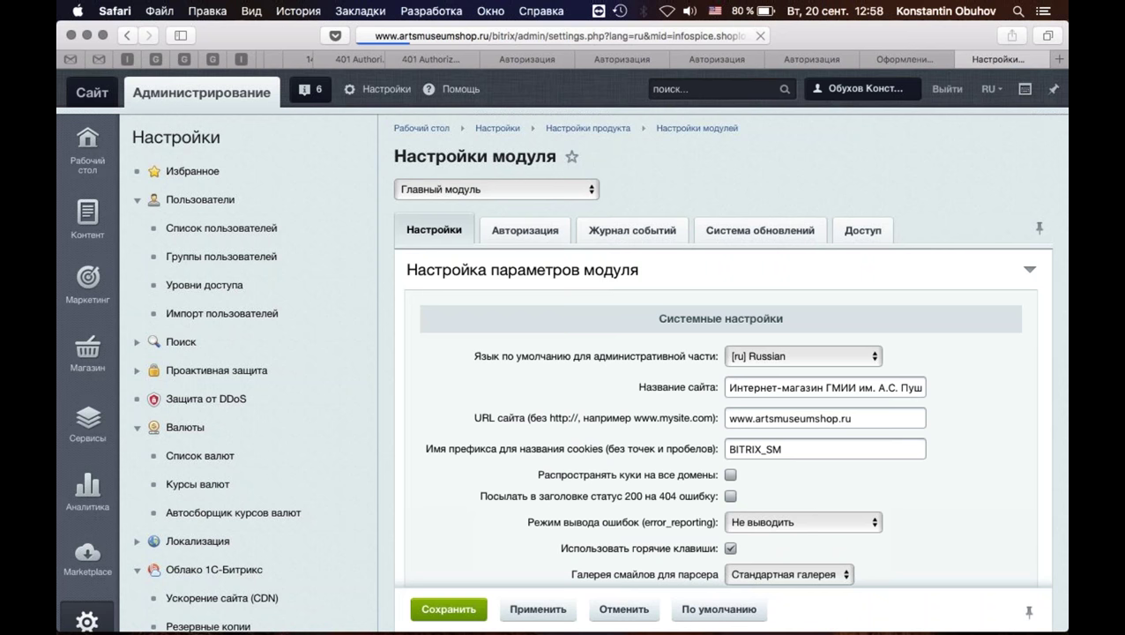
scroll(718, 315, down, 5)
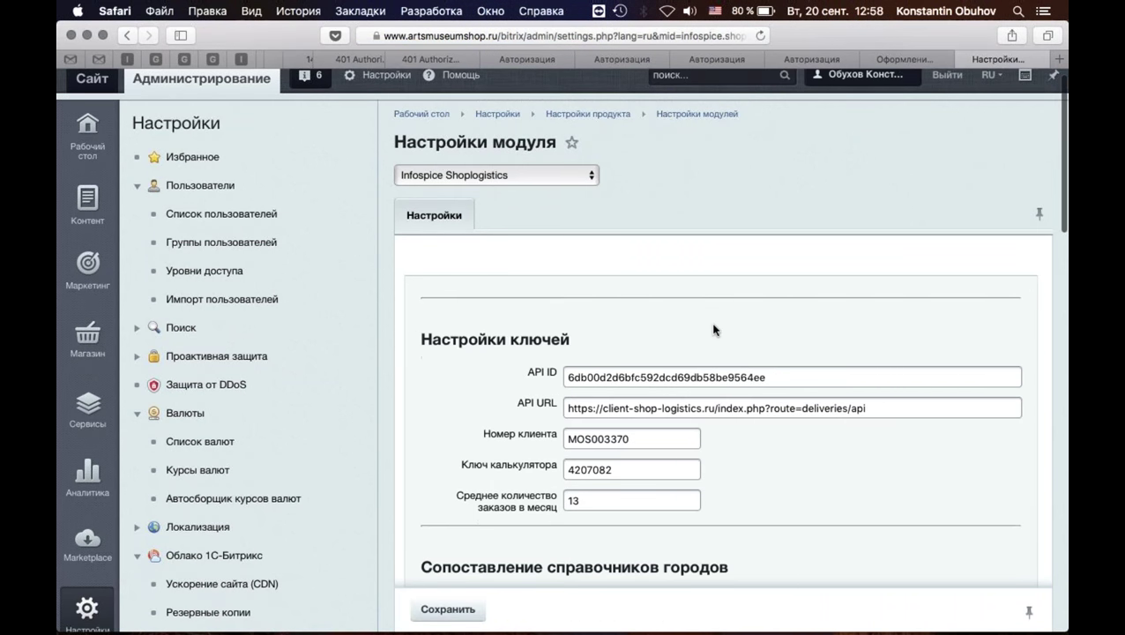
scroll(715, 330, down, 10)
scroll(715, 330, up, 6)
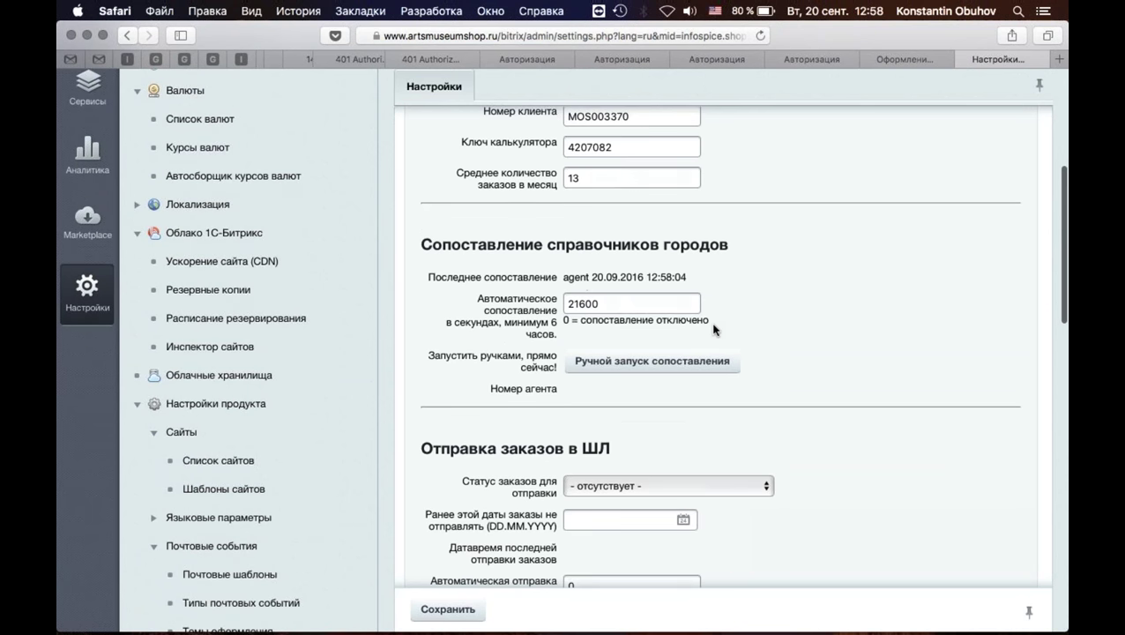
scroll(715, 330, down, 4)
scroll(715, 330, up, 7)
scroll(714, 330, down, 6)
scroll(714, 330, down, 2)
scroll(714, 326, up, 2)
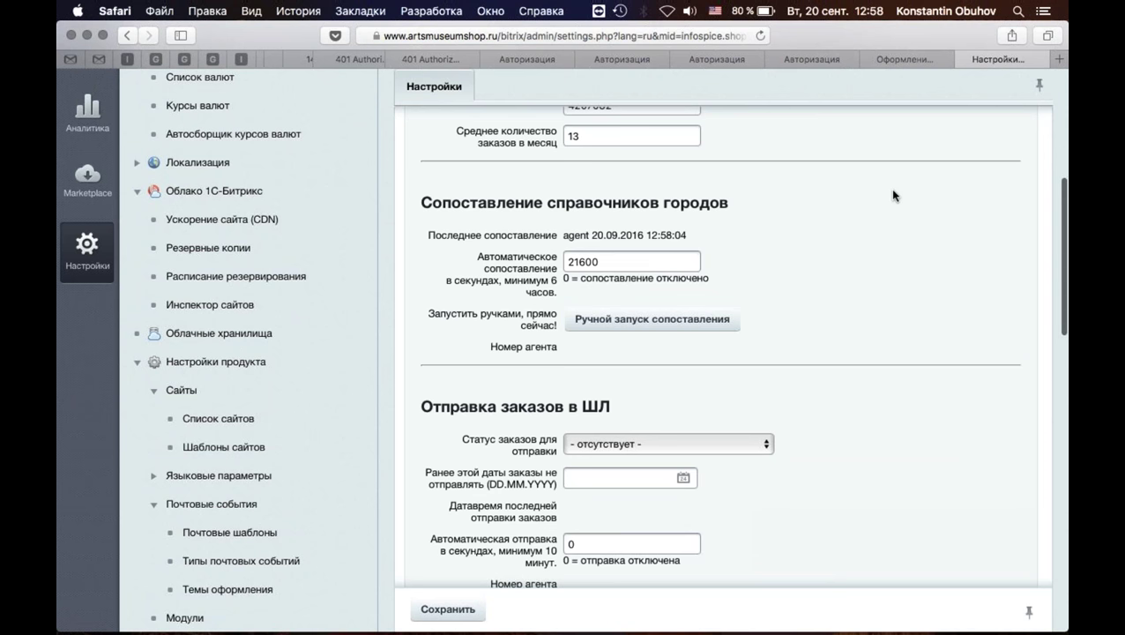
scroll(892, 195, down, 2)
scroll(893, 195, up, 2)
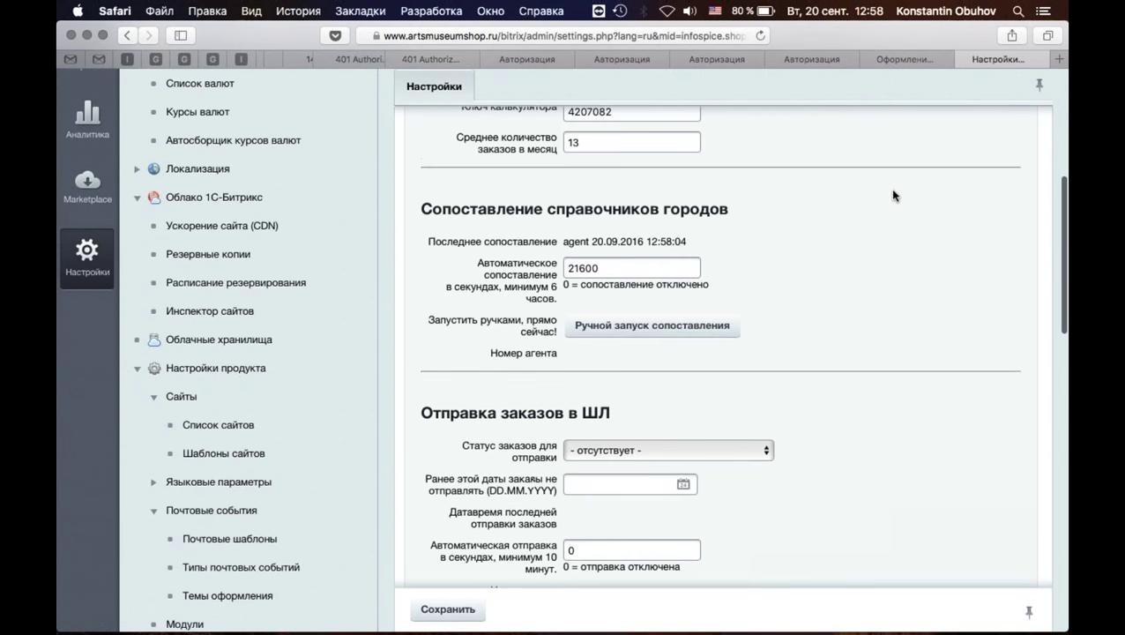
- Enter 13 as the orders-per-month value
double_click(573, 126)
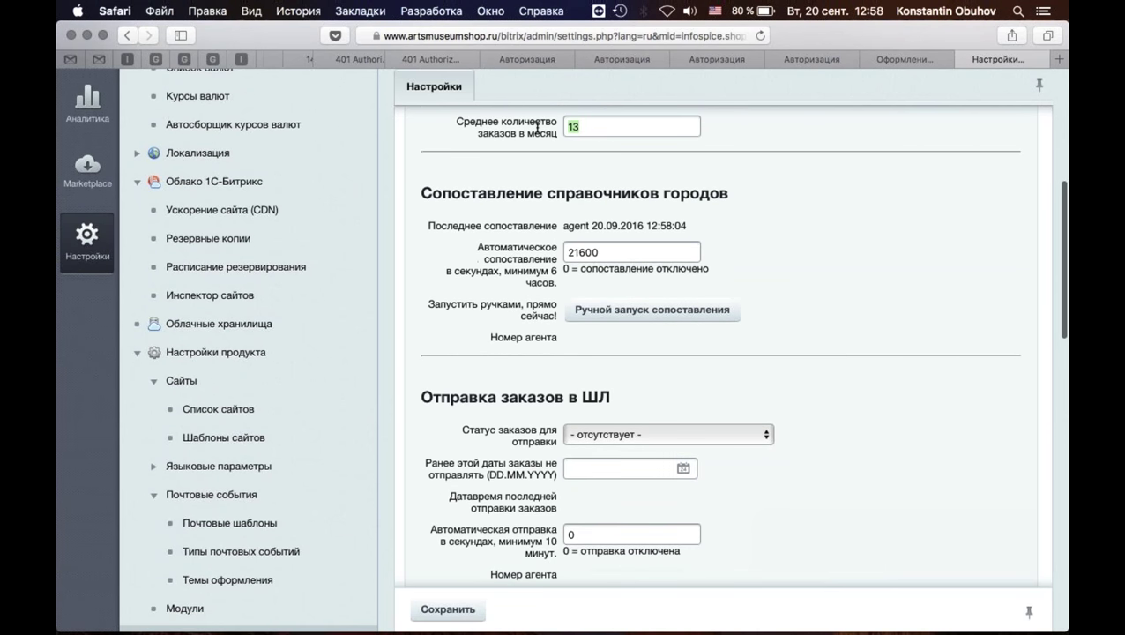
text(13)
scroll(565, 353, down, 3)
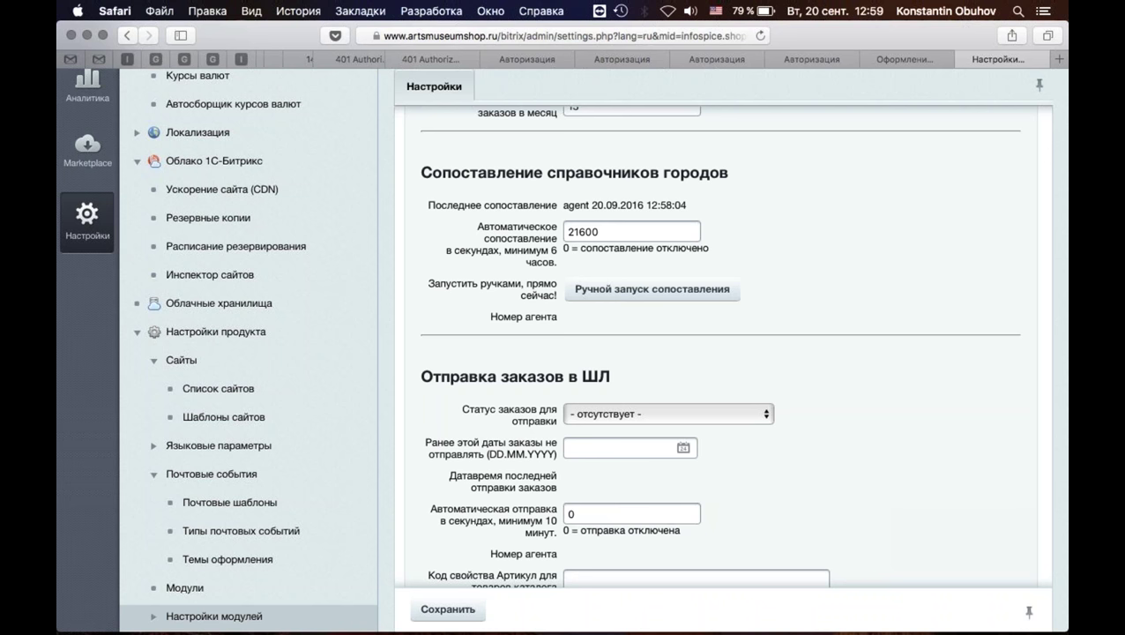
- Scroll the ShopLogistics module settings and check the 21600 city-matching interval value
scroll(723, 352, down, 2)
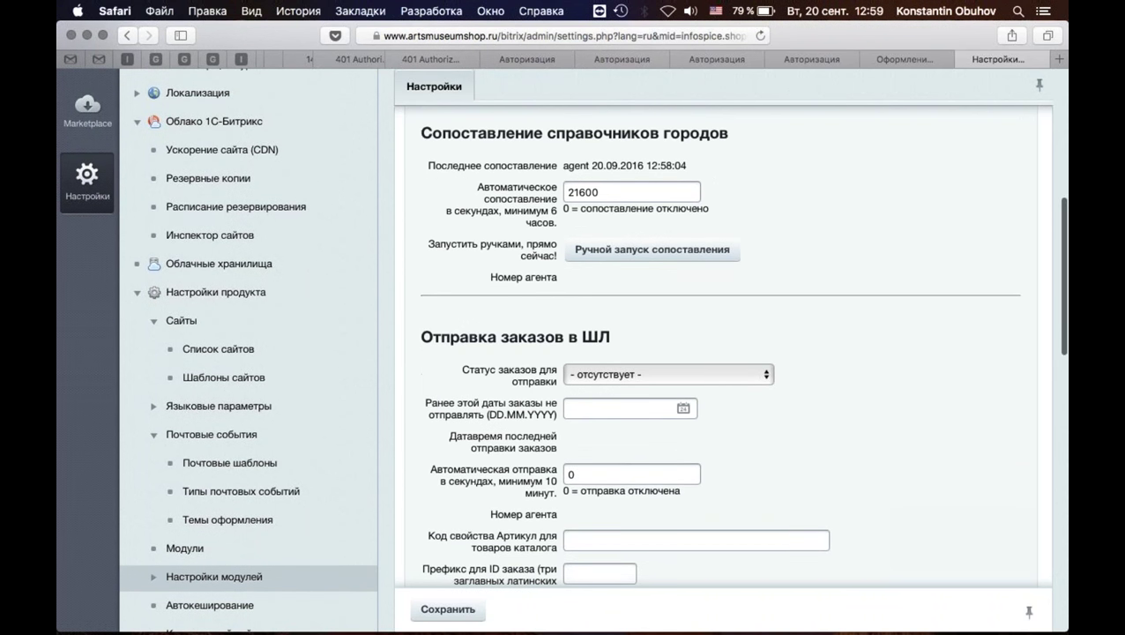
click(508, 190)
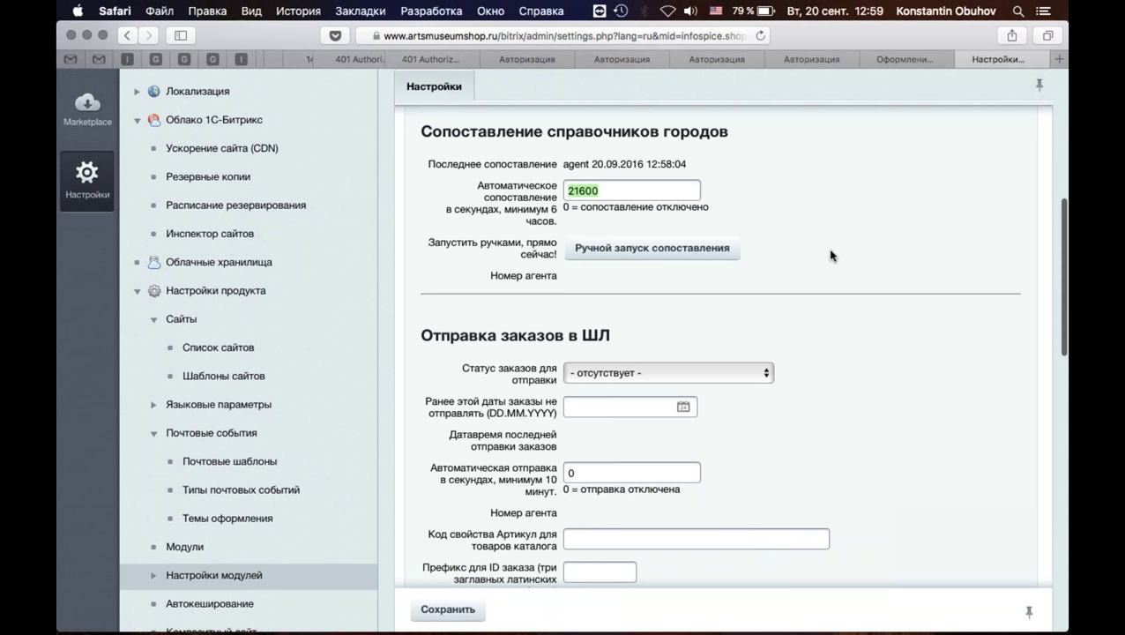
scroll(830, 252, down, 2)
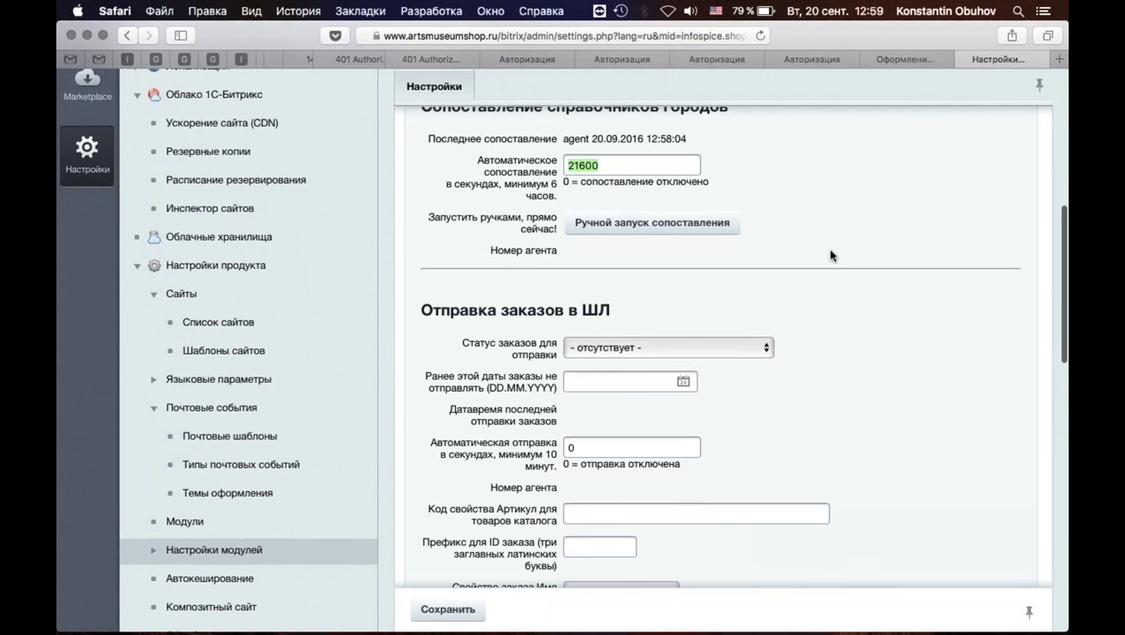
scroll(830, 255, down, 10)
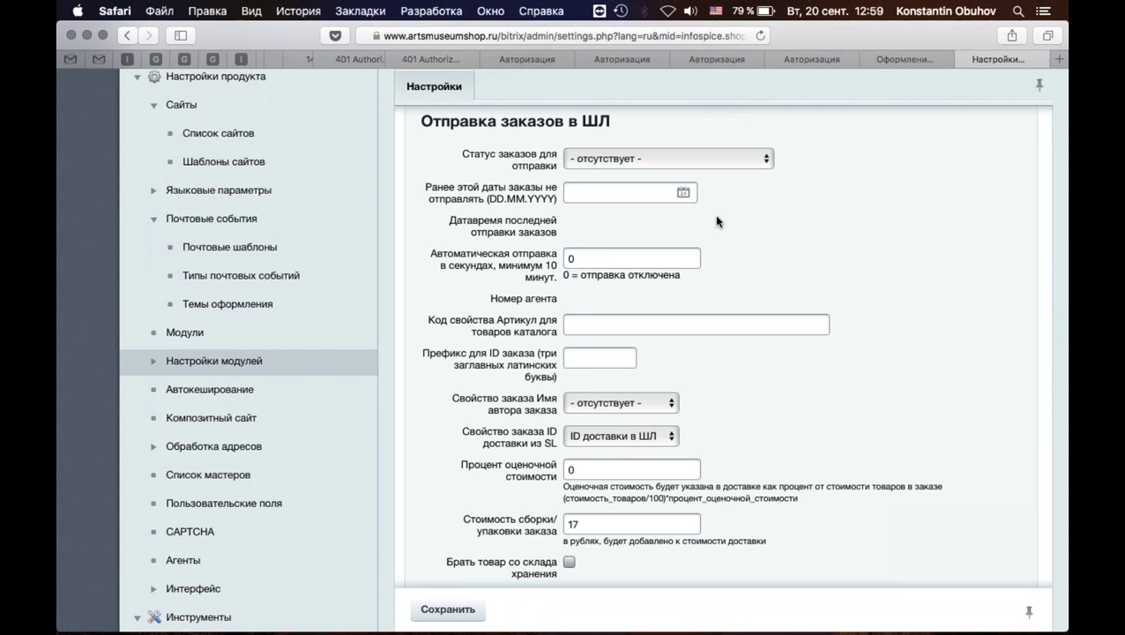
- Set 'Статус заказов для отправки' to 'Подтвержден, ожидает комплектации', then switch to Skype
click(693, 158)
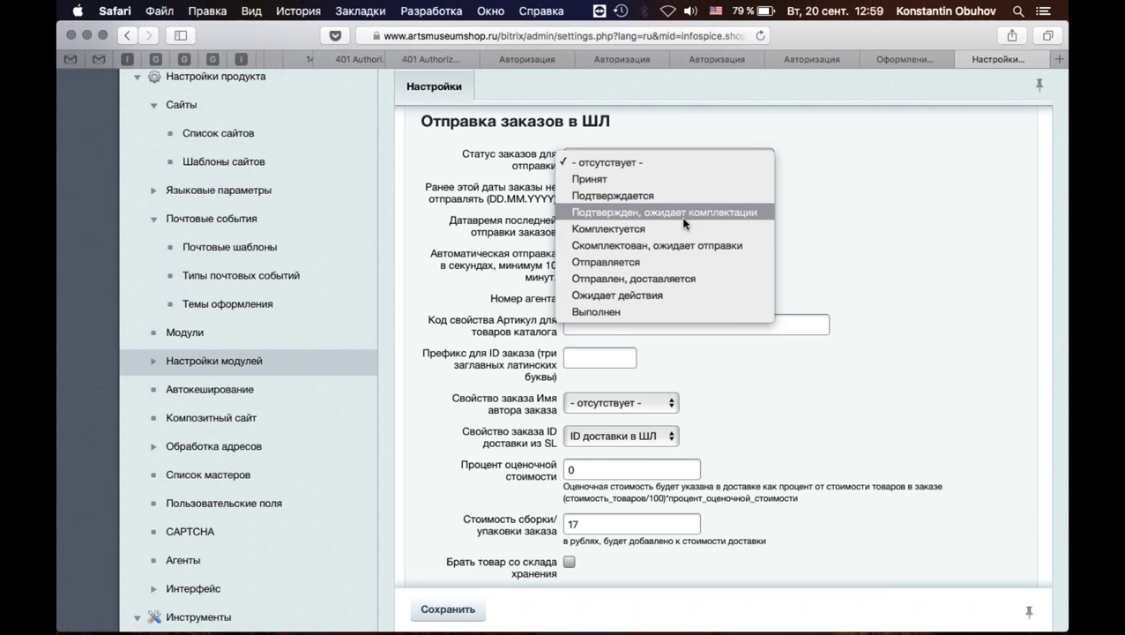
click(683, 215)
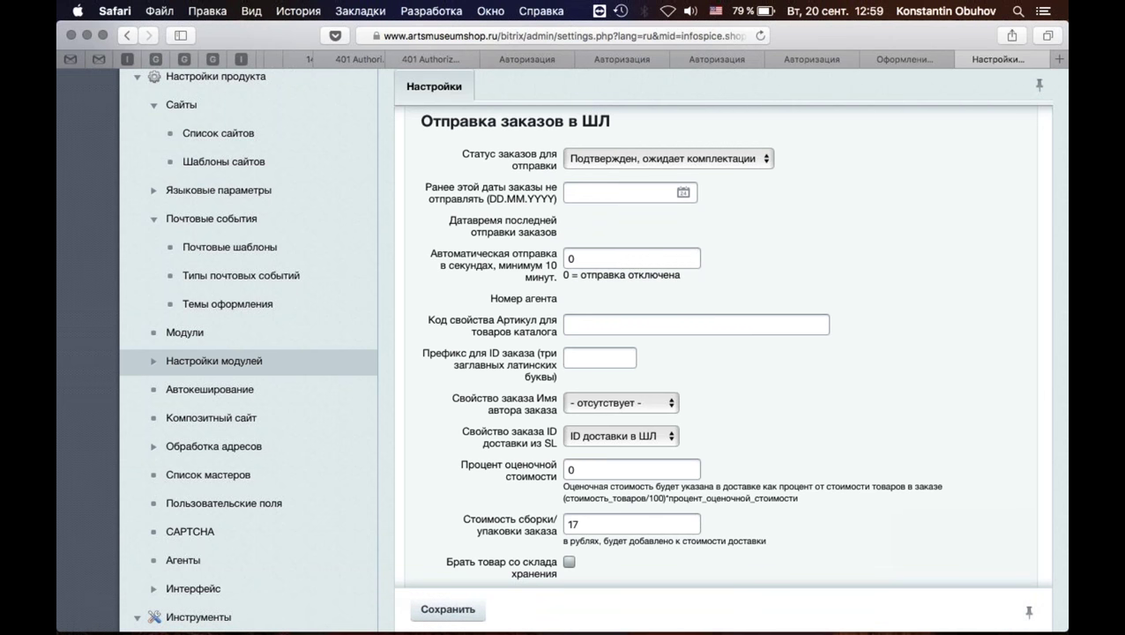
key(super+Tab)
click(404, 316)
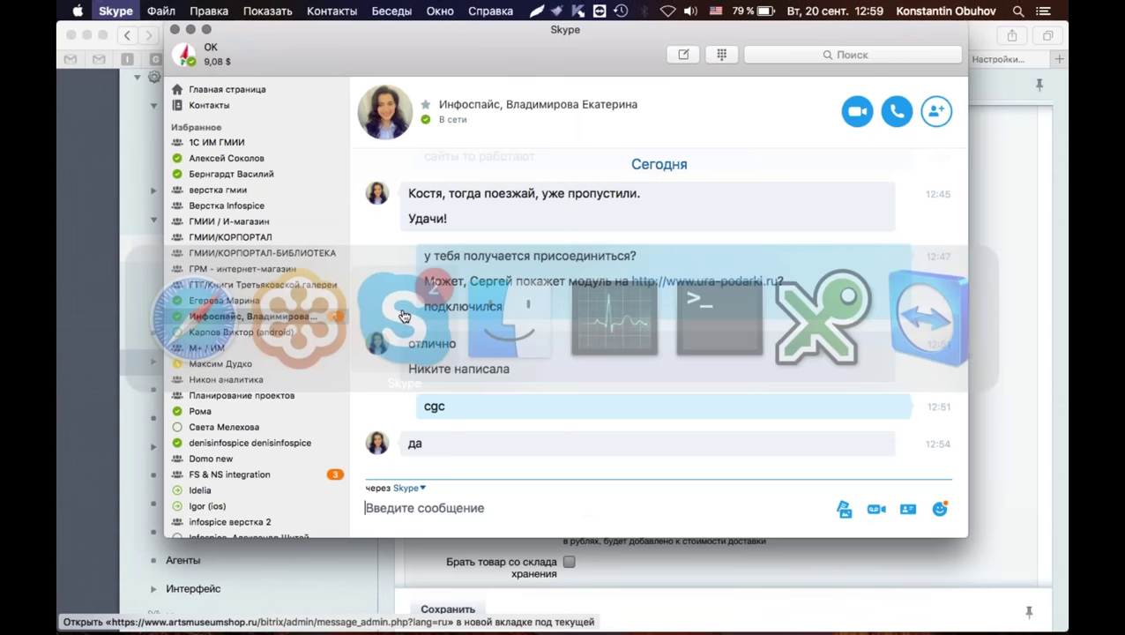
key(super+Tab)
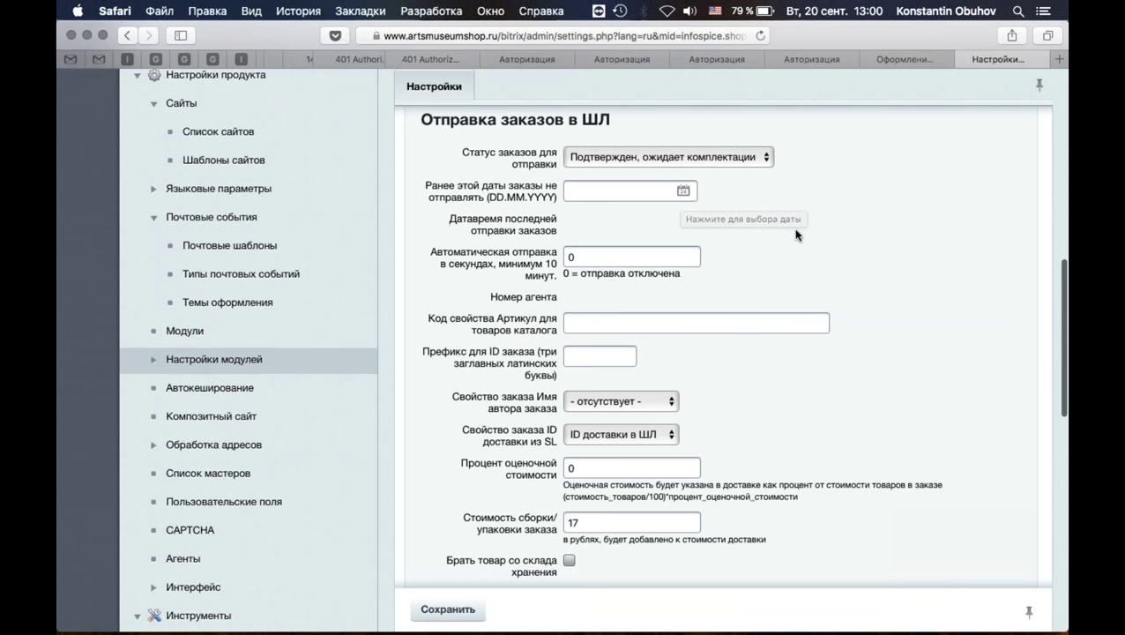
scroll(675, 239, down, 1)
scroll(676, 239, up, 1)
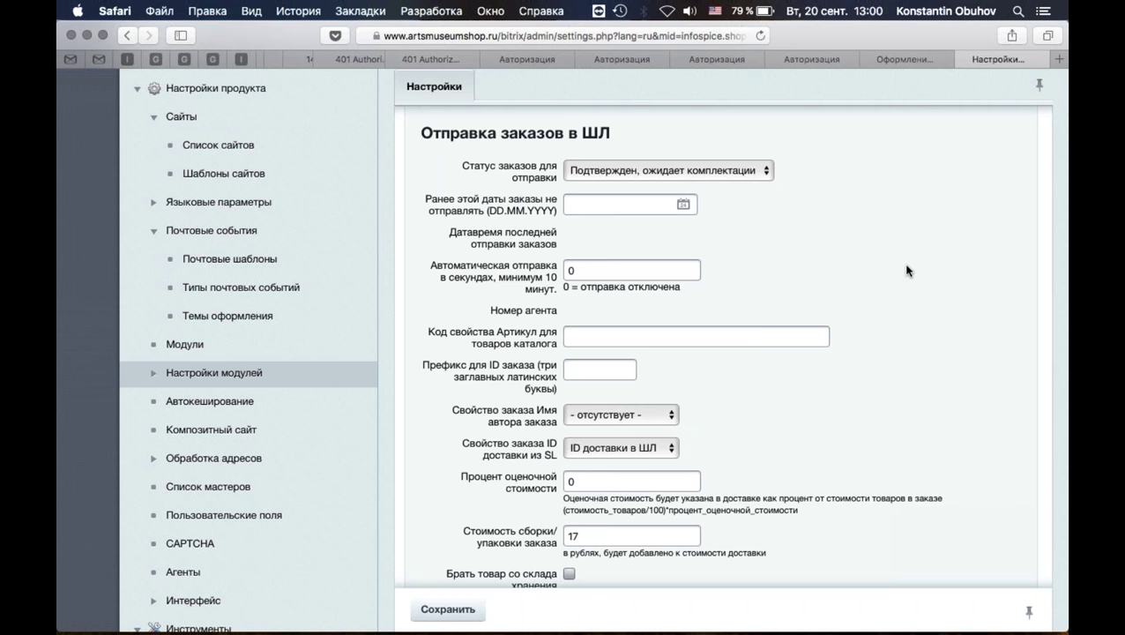
scroll(908, 271, down, 1)
scroll(909, 271, down, 1)
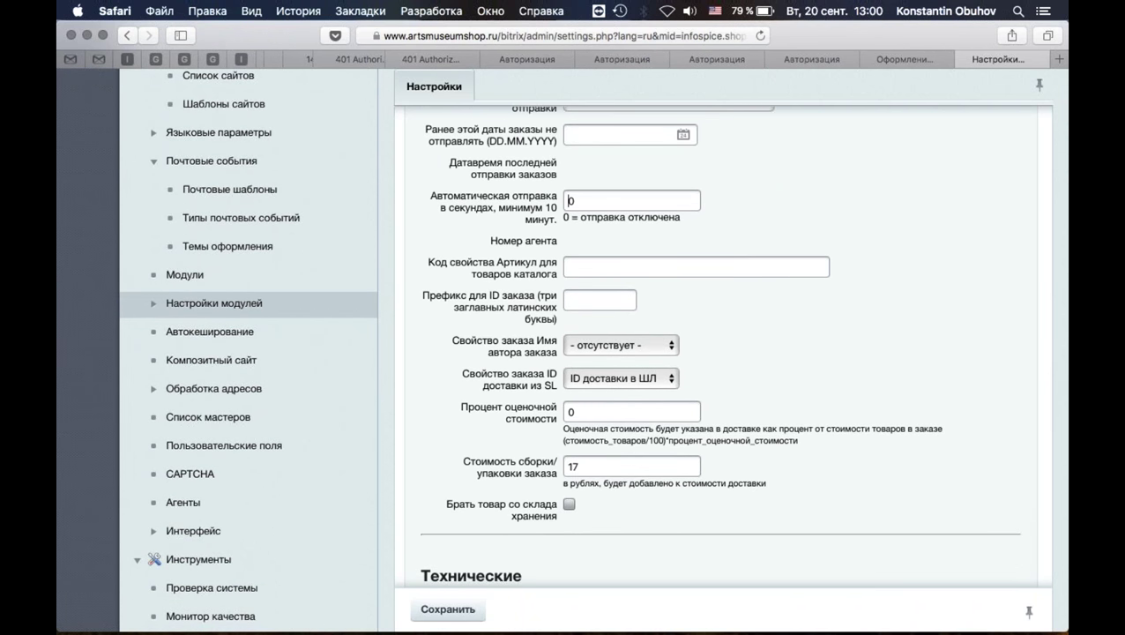
scroll(569, 201, down, 2)
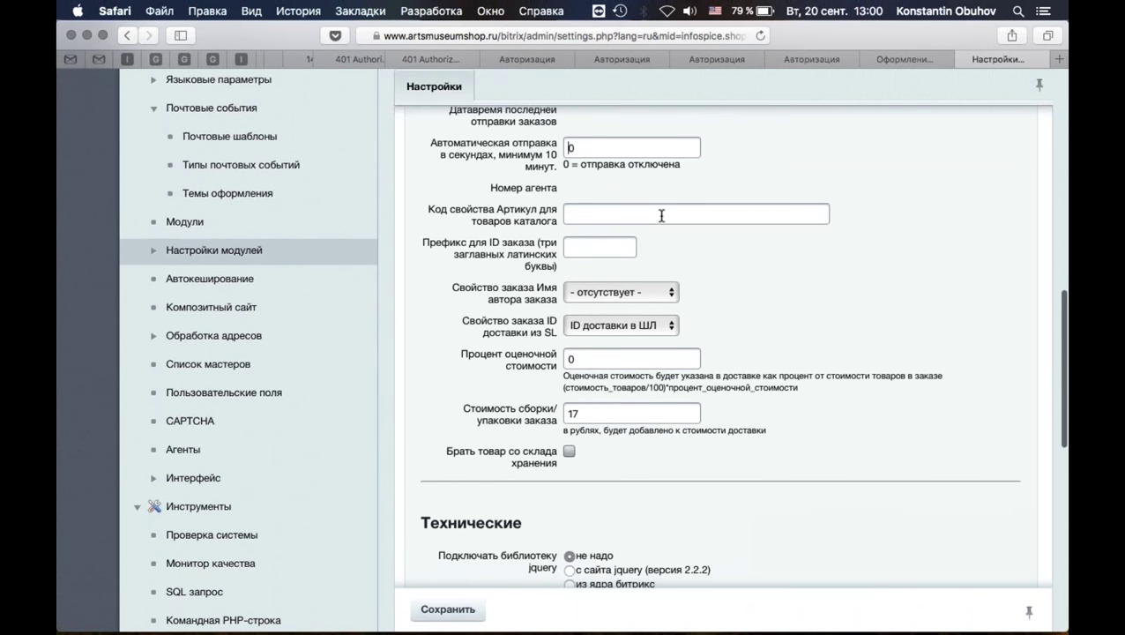
scroll(661, 215, down, 3)
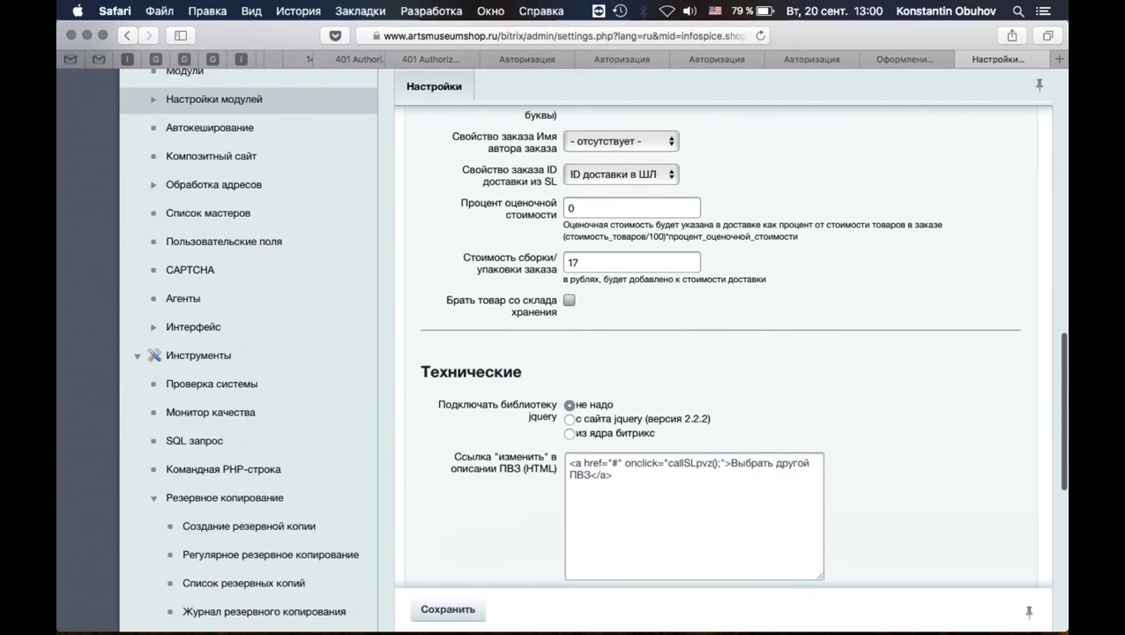
scroll(756, 220, up, 3)
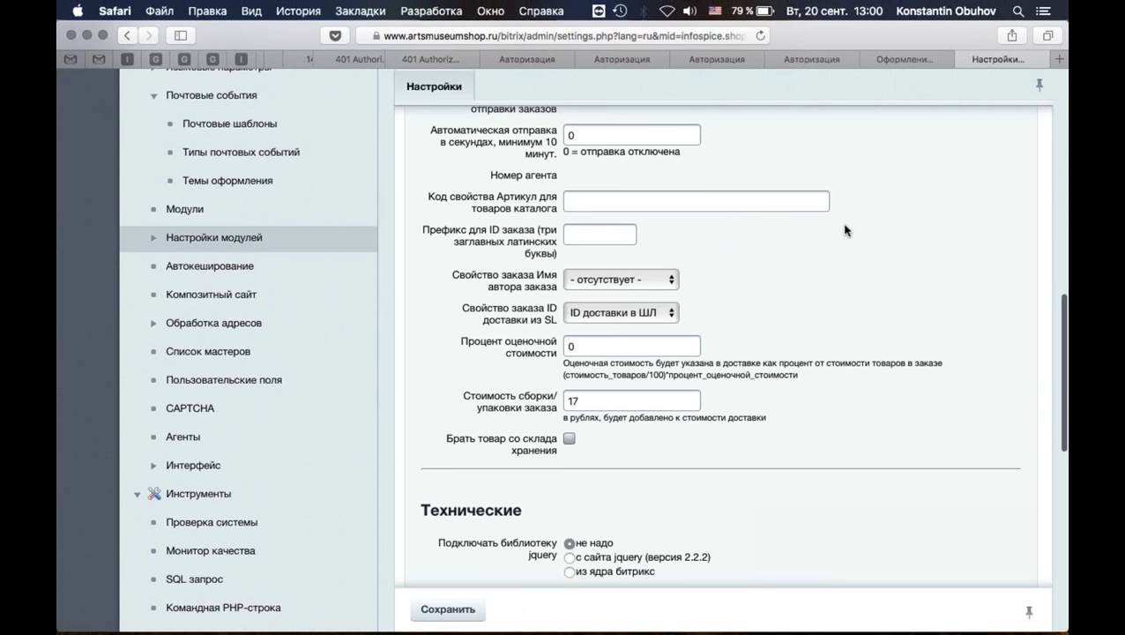
scroll(845, 230, down, 6)
double_click(569, 215)
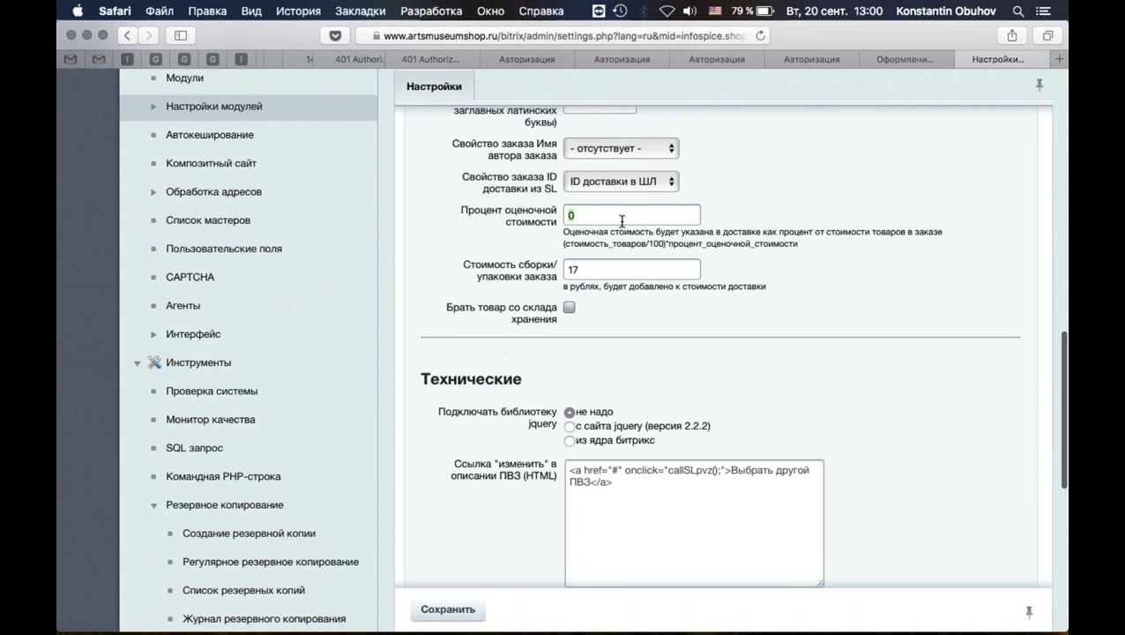
click(820, 233)
scroll(820, 233, down, 1)
double_click(571, 243)
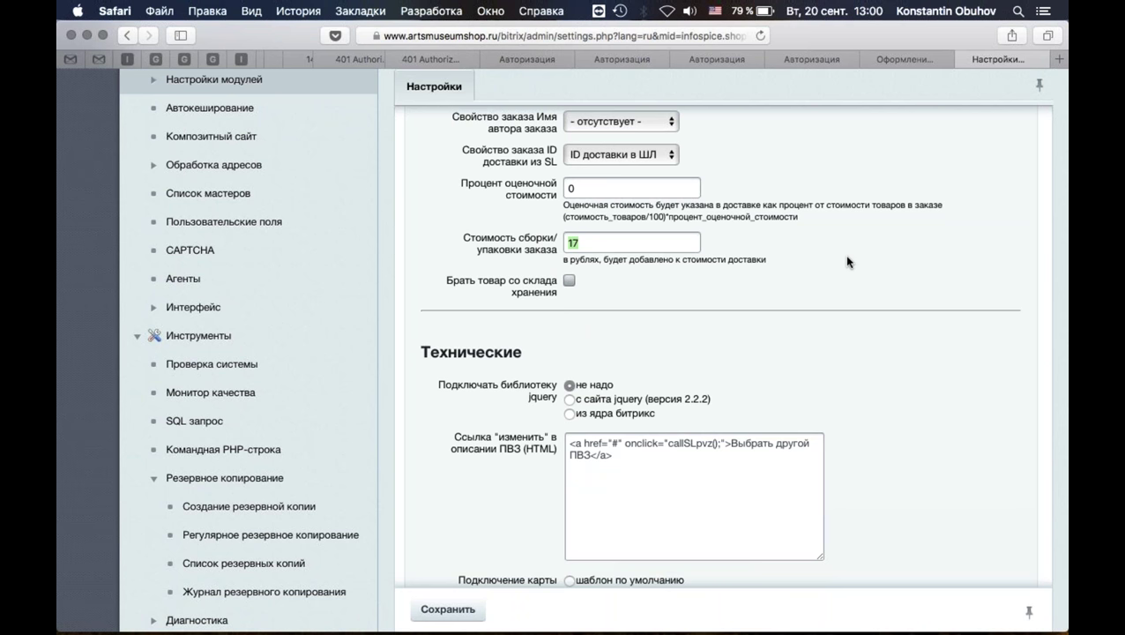
click(848, 261)
scroll(847, 262, down, 1)
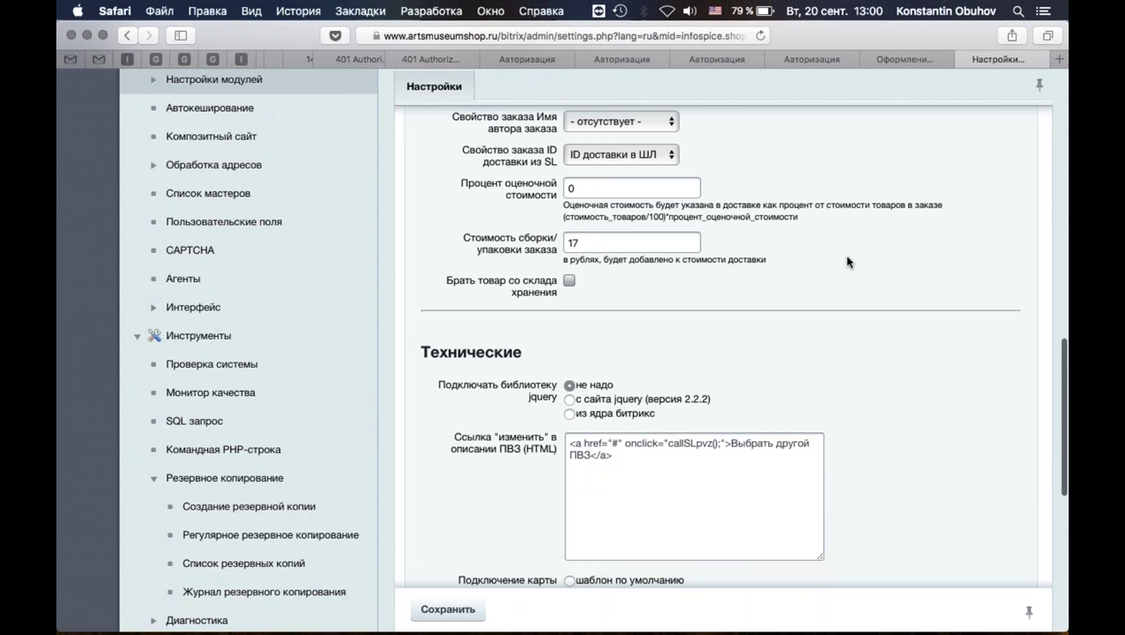
scroll(847, 262, down, 2)
- Review the Технические ПВЗ settings and change-link HTML, then go to the Оформление заказа tab
drag(444, 223, 559, 231)
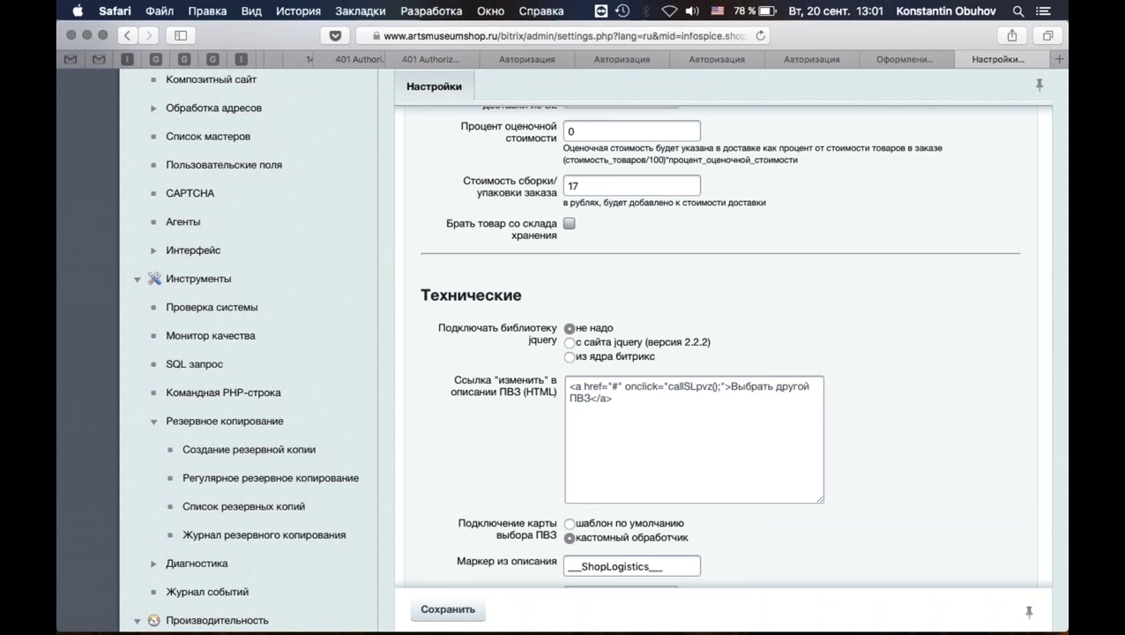
scroll(933, 269, down, 4)
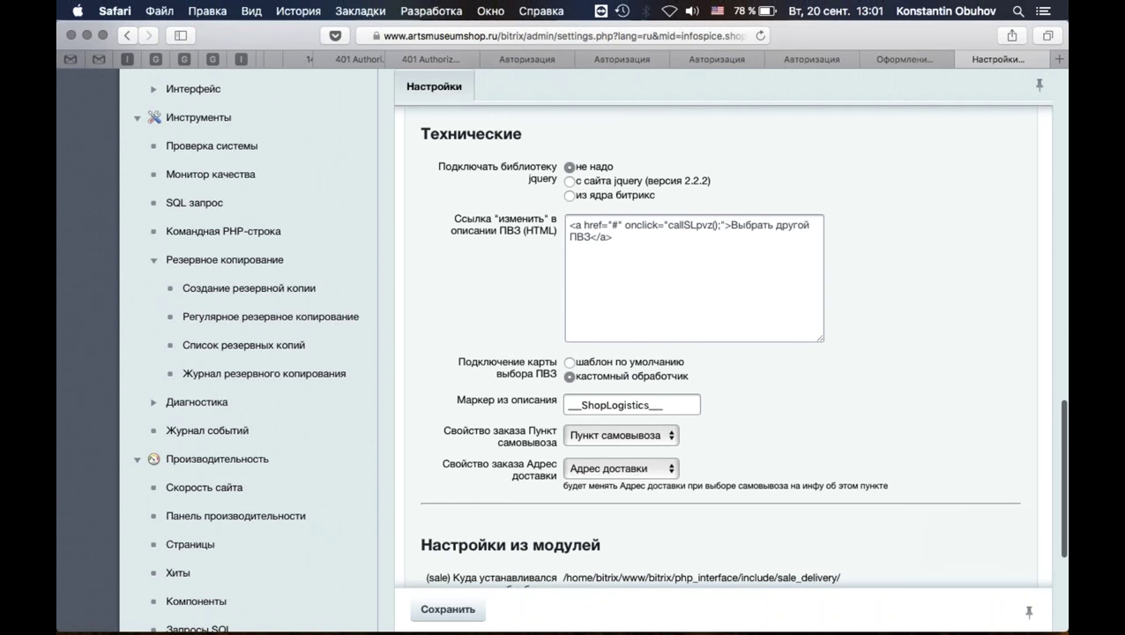
drag(616, 238, 561, 227)
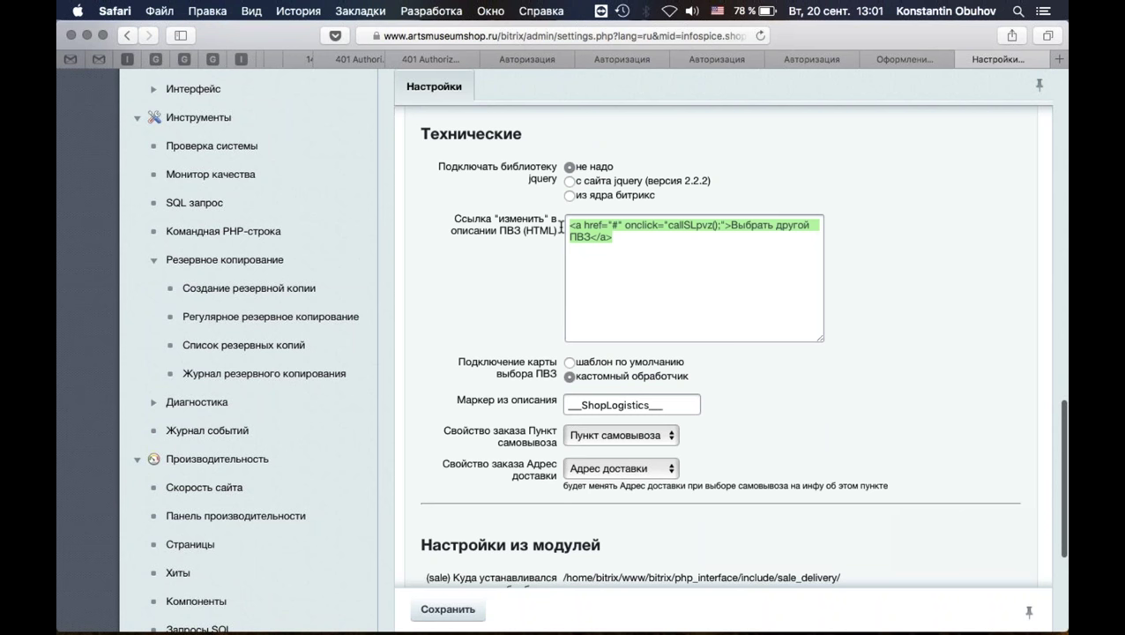
click(898, 58)
- Expand checkout delivery to show ShopLogistics pickup-point at 170.01 руб, then return to Настройки
scroll(791, 323, down, 5)
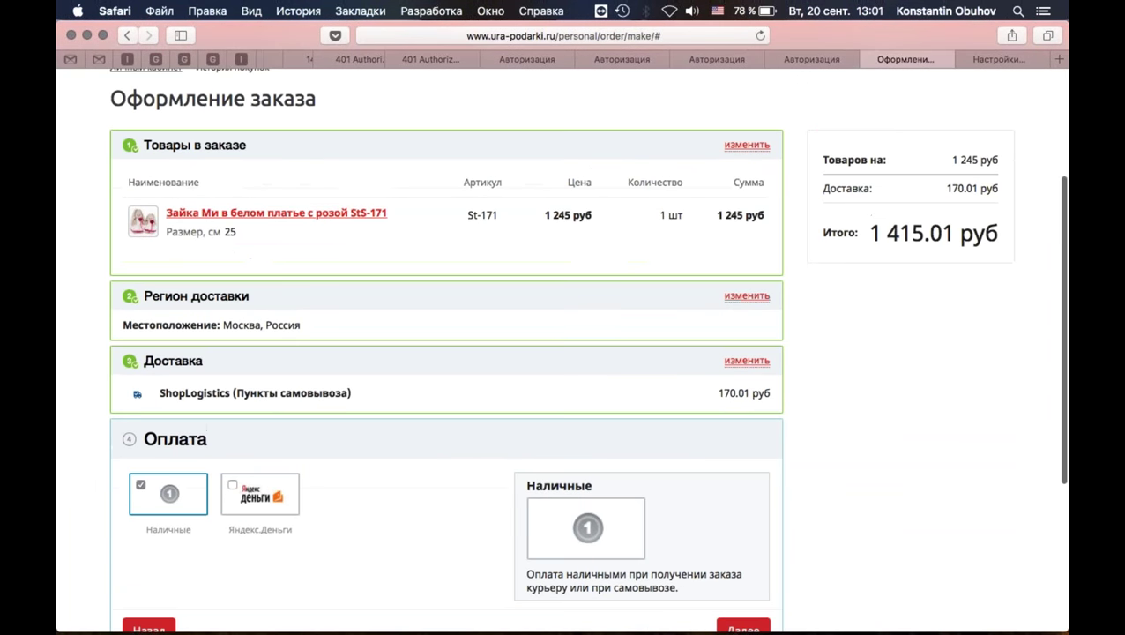
click(747, 360)
scroll(837, 366, down, 5)
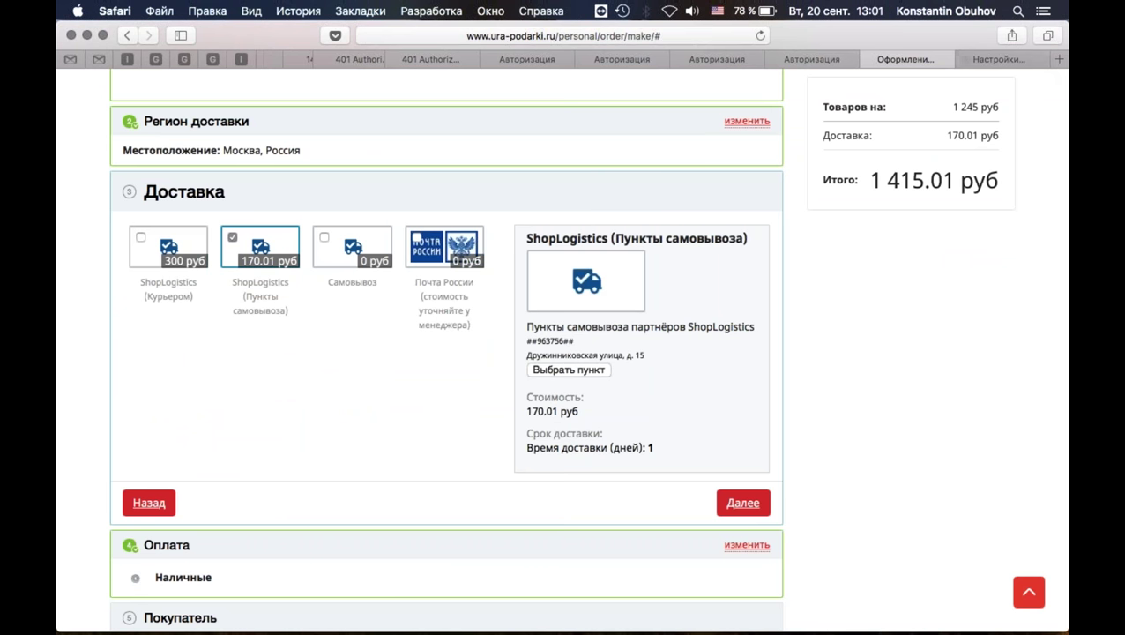
click(988, 57)
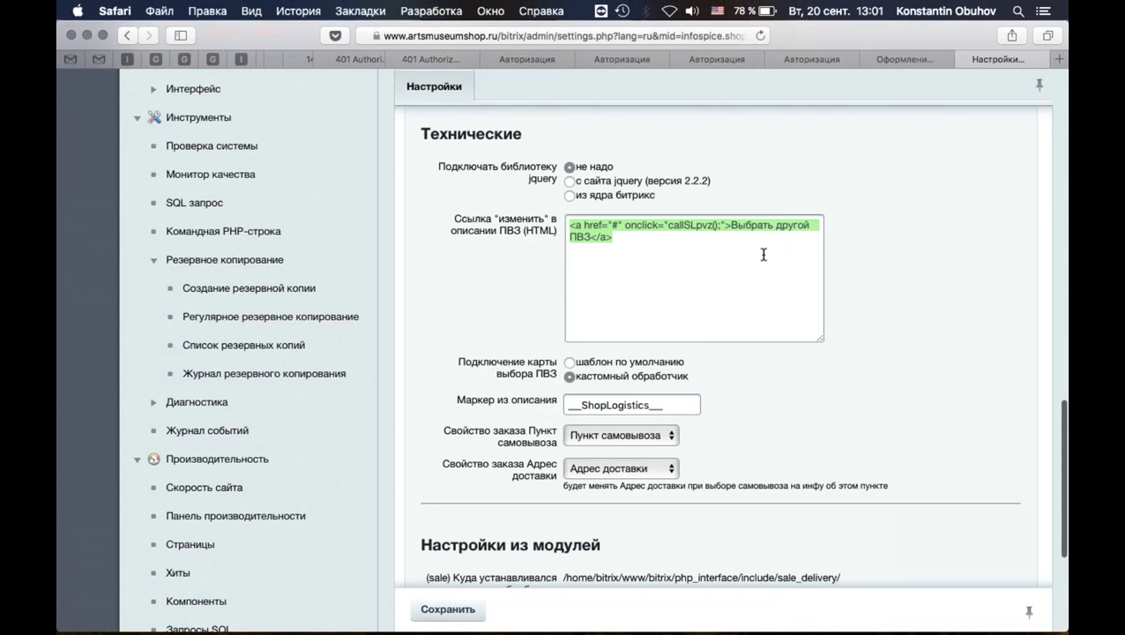
- Scroll through the ShopLogistics settings and highlight the rows down to the RUB currency
scroll(764, 255, down, 3)
scroll(763, 255, up, 5)
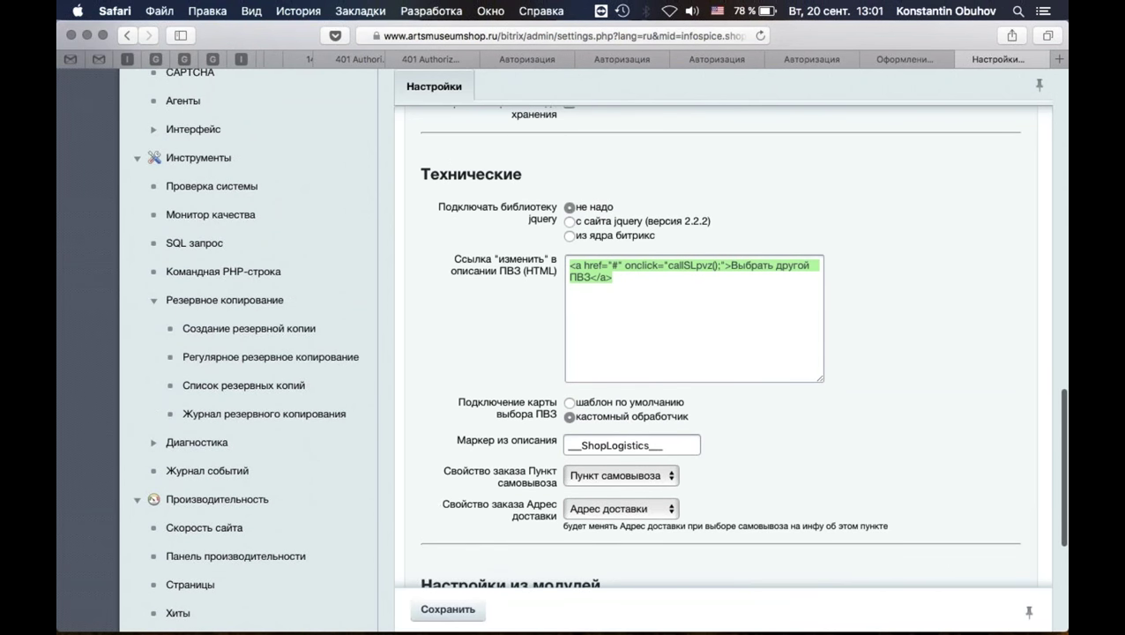
scroll(764, 255, down, 1)
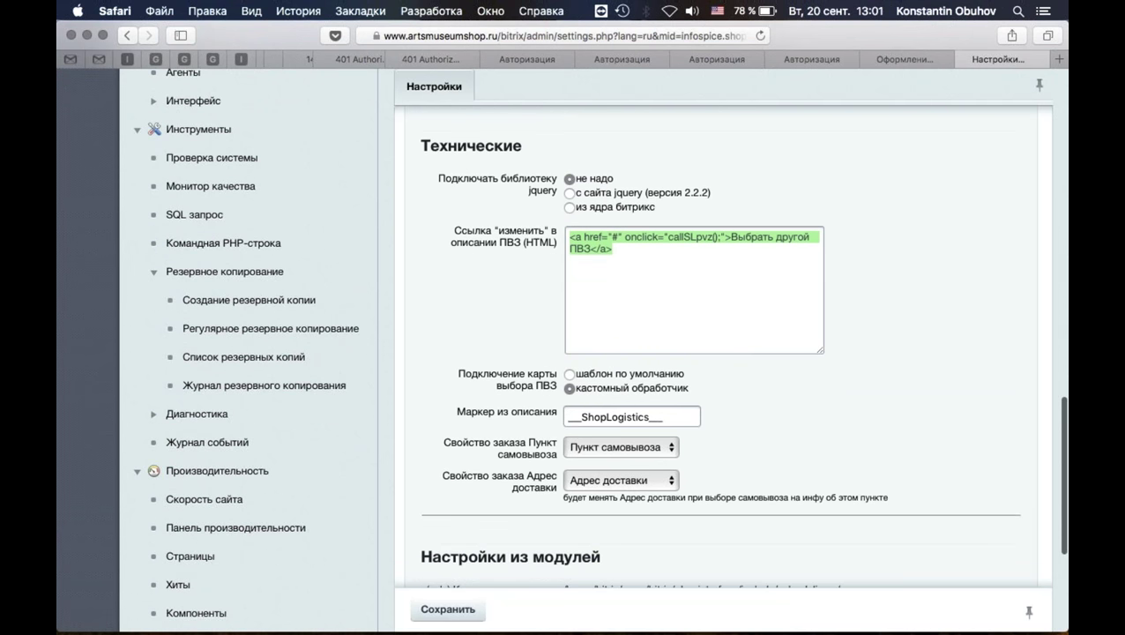
scroll(764, 255, down, 3)
scroll(724, 352, down, 6)
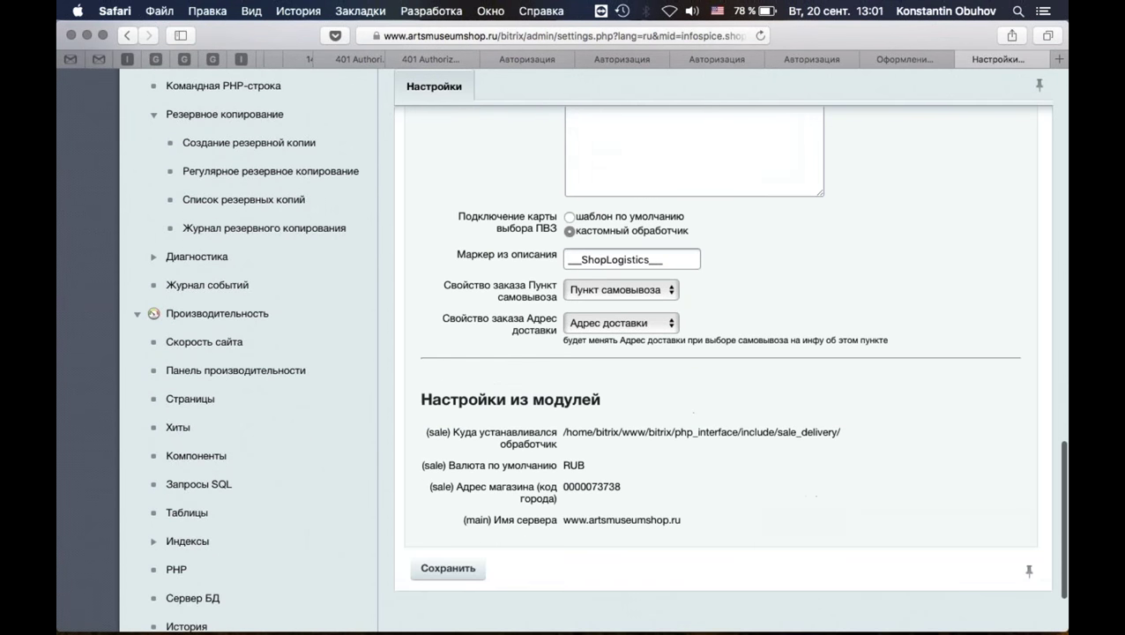
scroll(723, 352, down, 1)
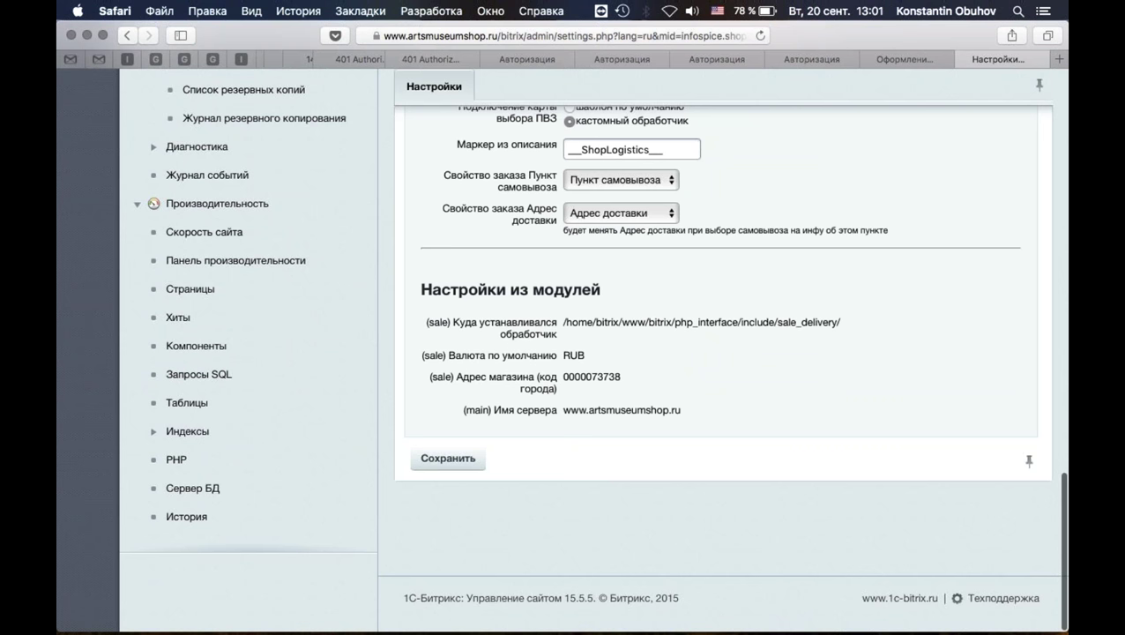
drag(419, 344, 690, 426)
click(690, 426)
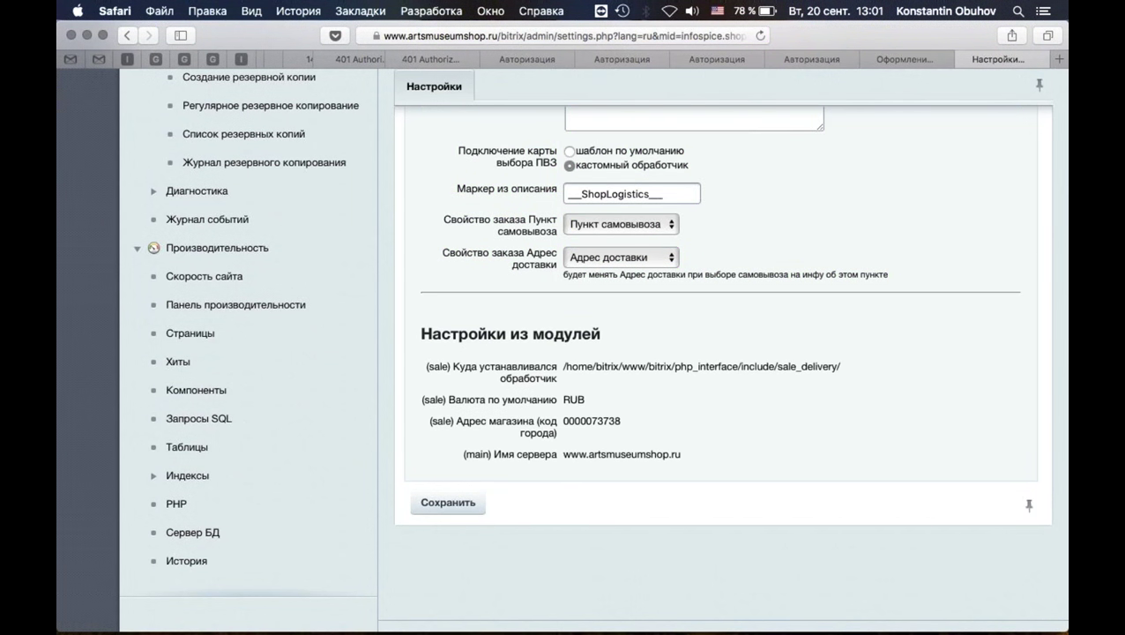
double_click(585, 422)
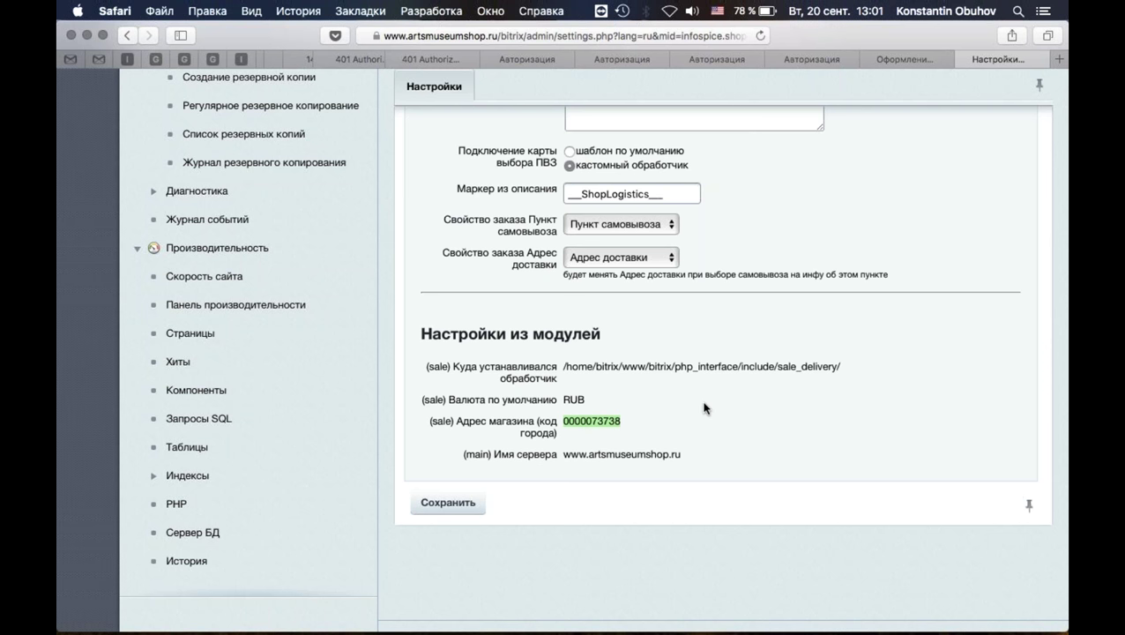
drag(683, 454, 565, 453)
click(679, 454)
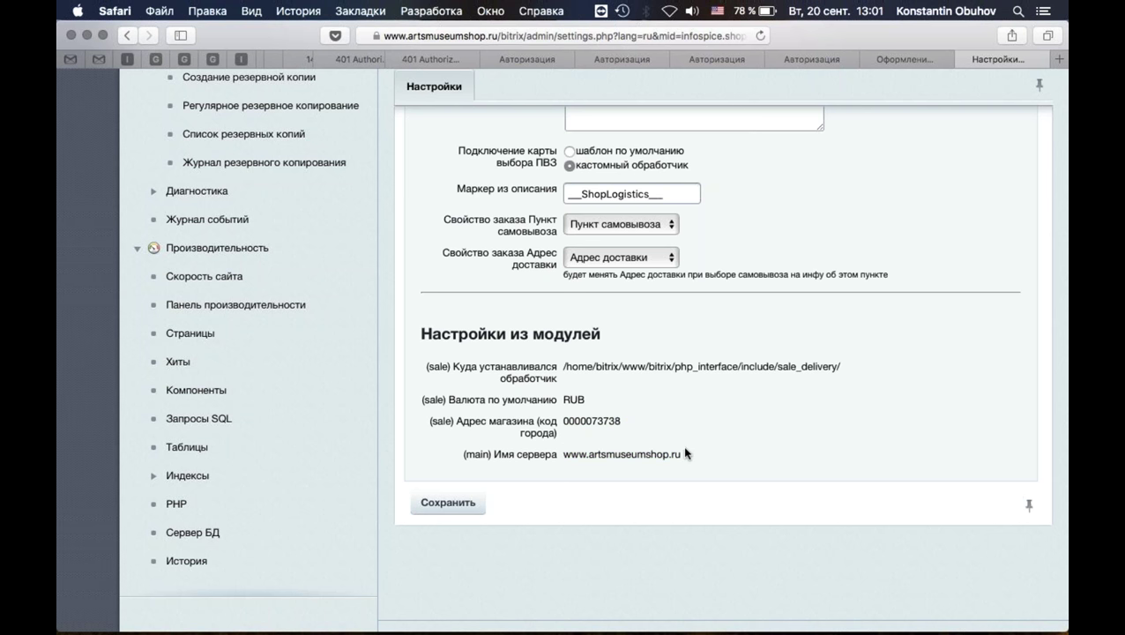
drag(686, 453, 563, 457)
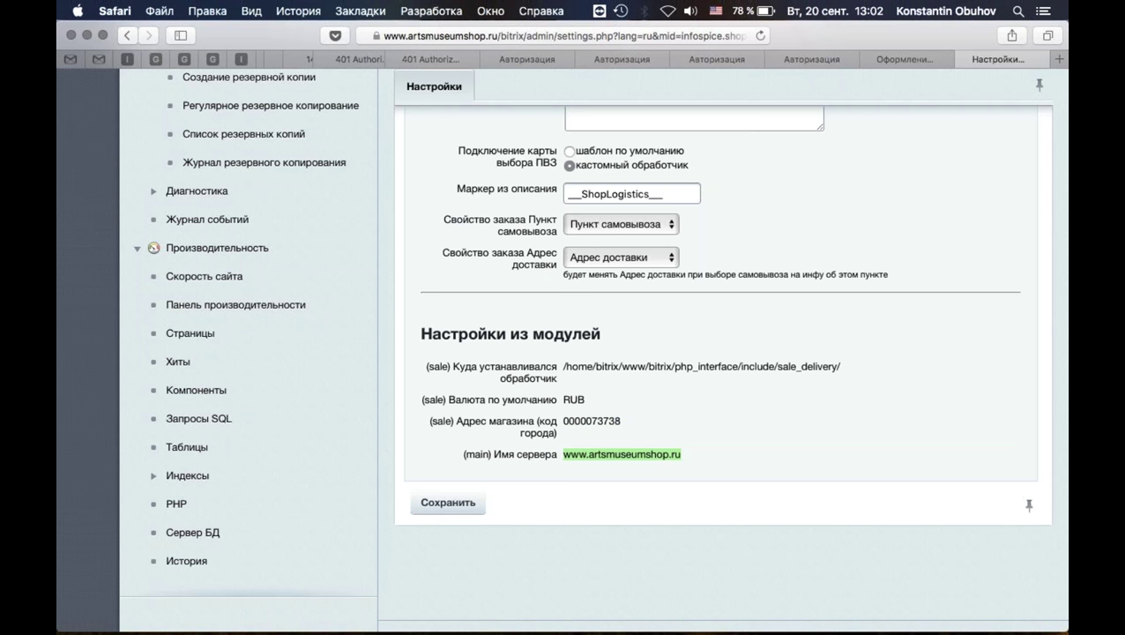
- Go to Магазин › Настройки › Службы доставки › Автоматизированные in the sidebar
scroll(706, 436, down, 1)
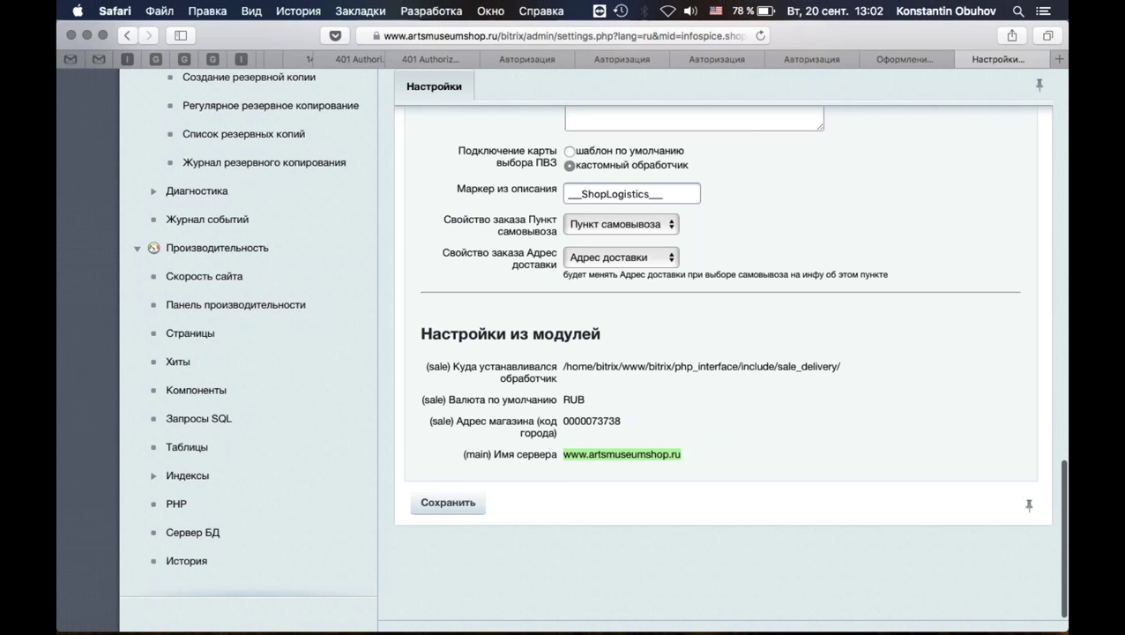
scroll(705, 436, up, 15)
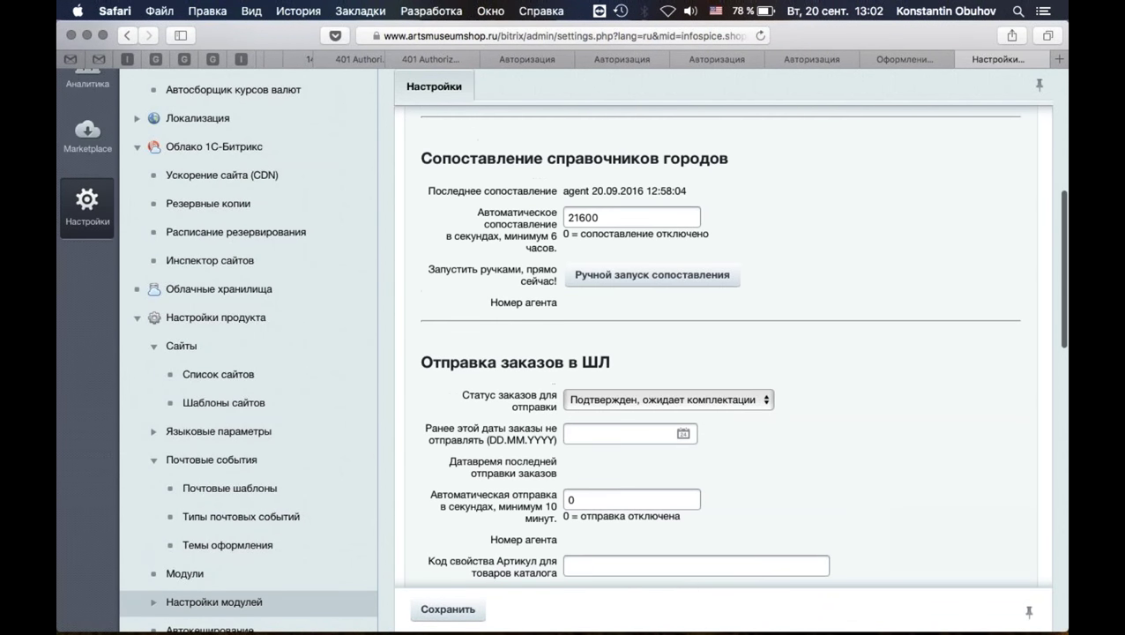
scroll(220, 256, down, 1)
scroll(220, 256, down, 3)
scroll(221, 257, up, 5)
scroll(220, 257, up, 2)
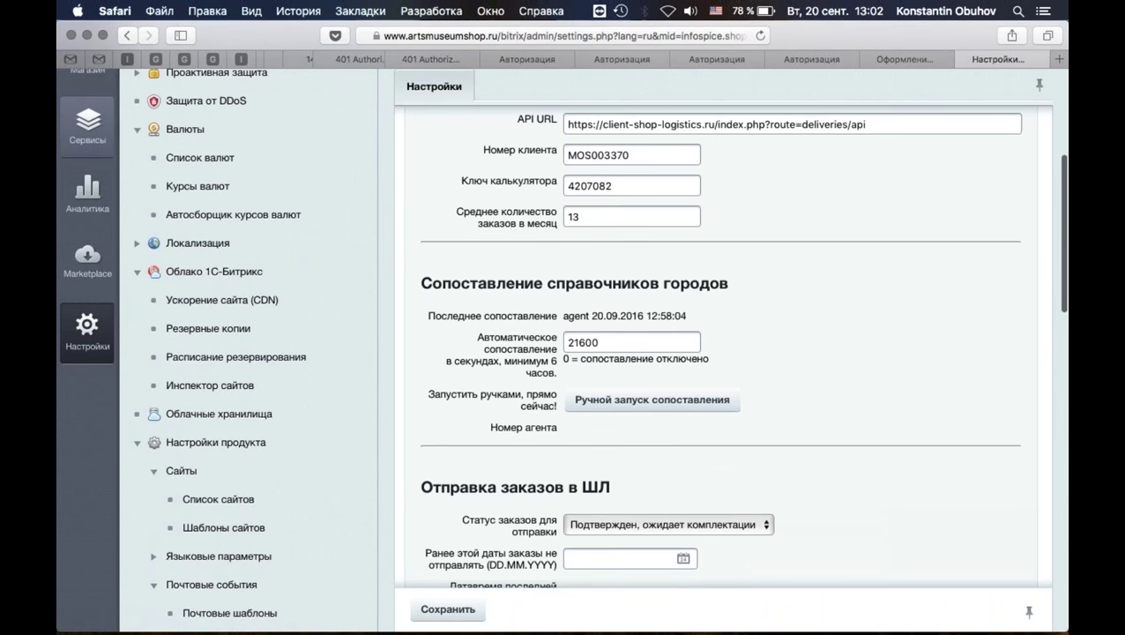
scroll(221, 256, down, 8)
scroll(220, 257, down, 7)
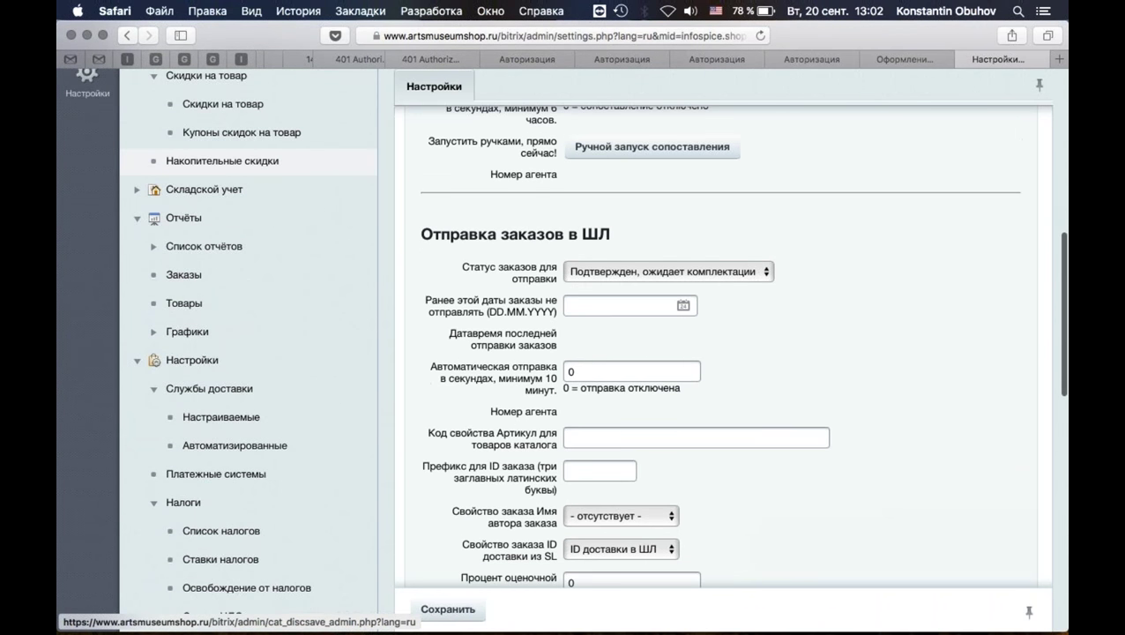
click(229, 276)
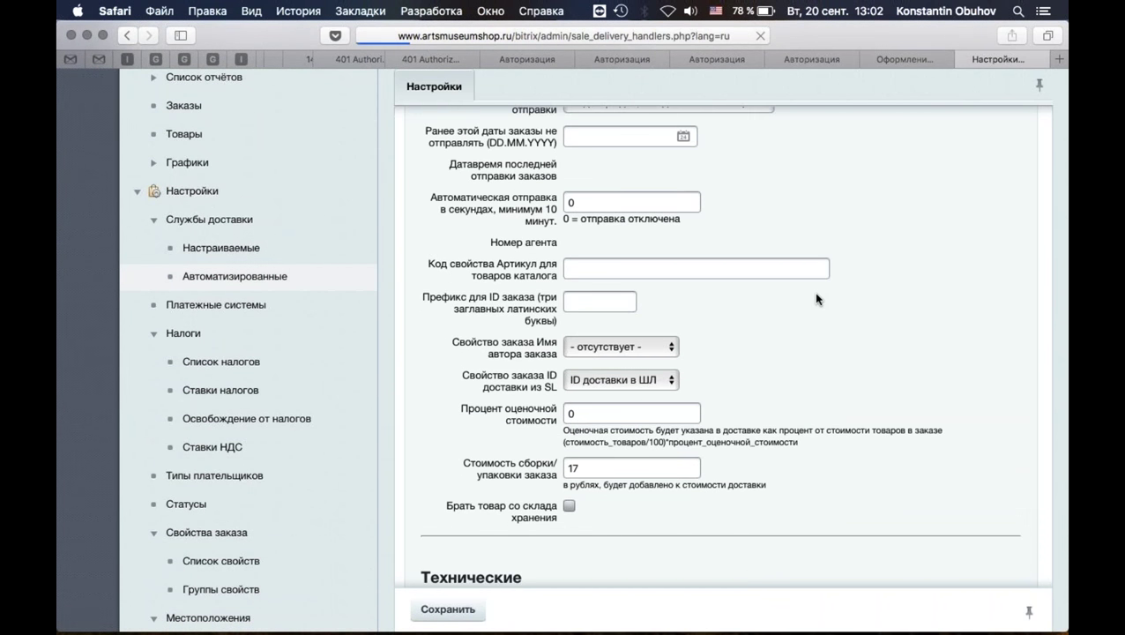
- Open infospice_shoplogistics and review its settings: active, sorting 100, RUB currency, 0% markup
scroll(816, 299, down, 10)
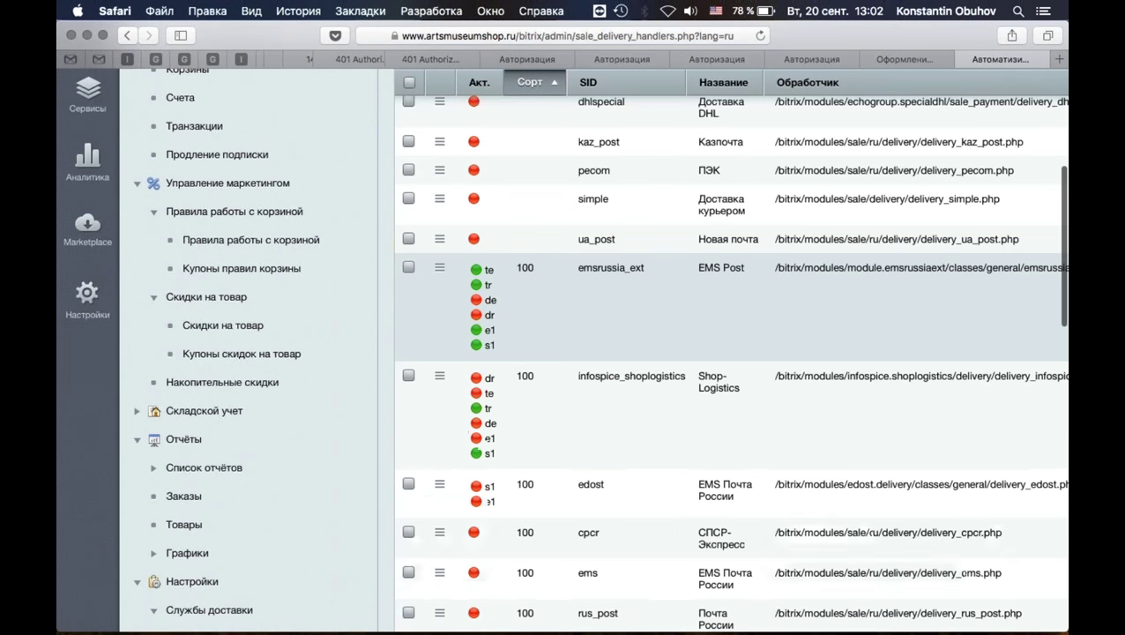
double_click(643, 403)
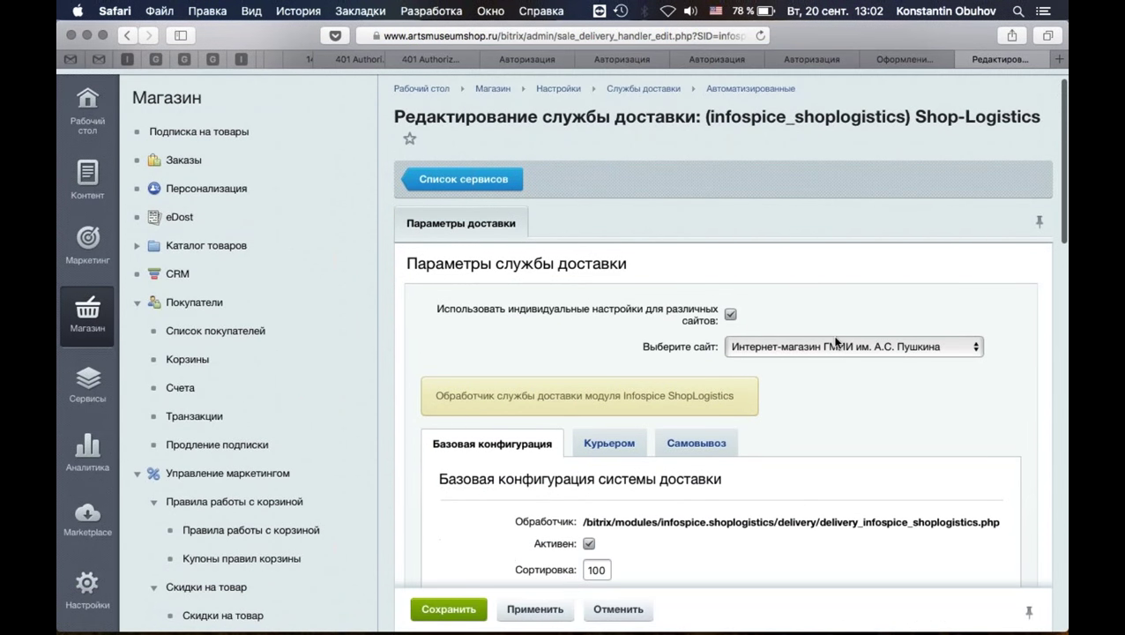
scroll(836, 342, down, 5)
scroll(836, 340, up, 2)
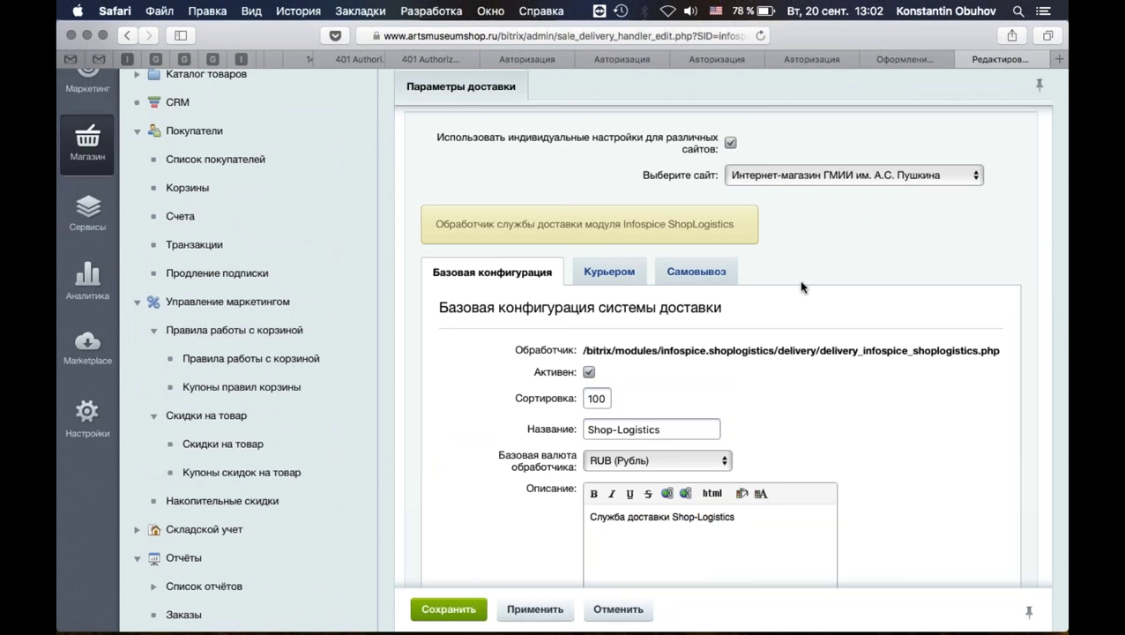
scroll(811, 307, down, 1)
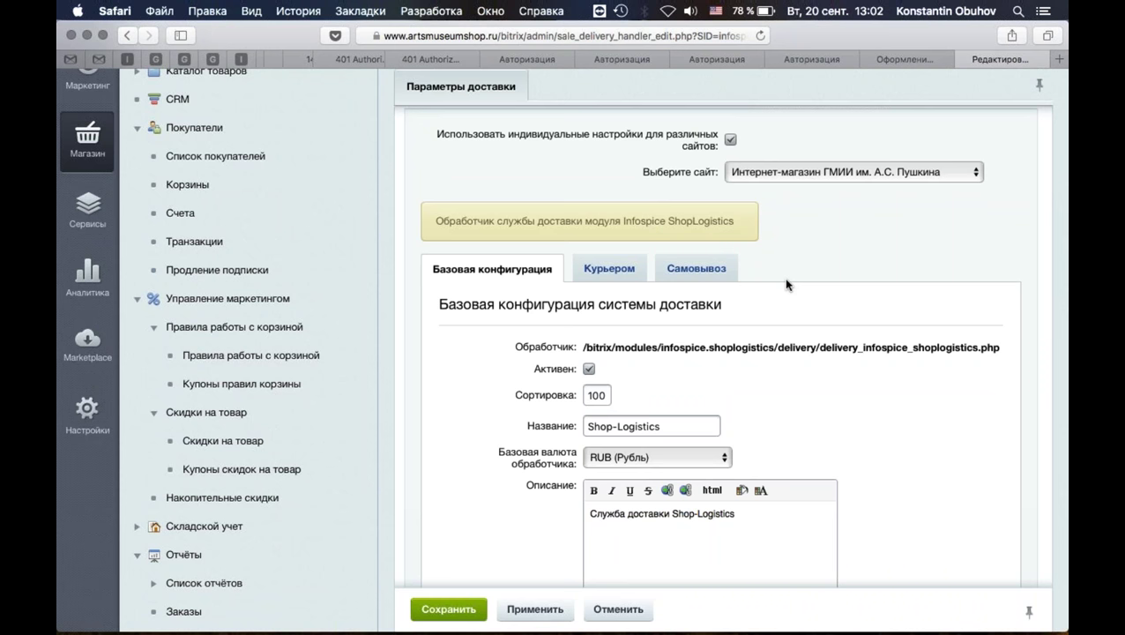
scroll(788, 284, down, 5)
scroll(829, 269, up, 1)
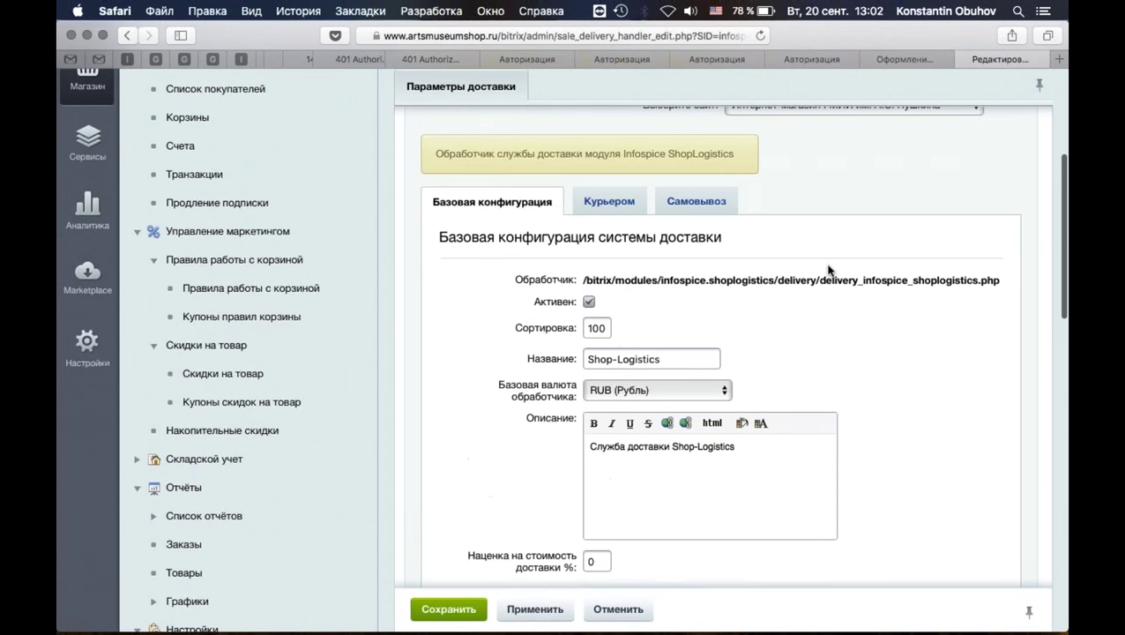
scroll(829, 269, up, 2)
scroll(723, 353, down, 5)
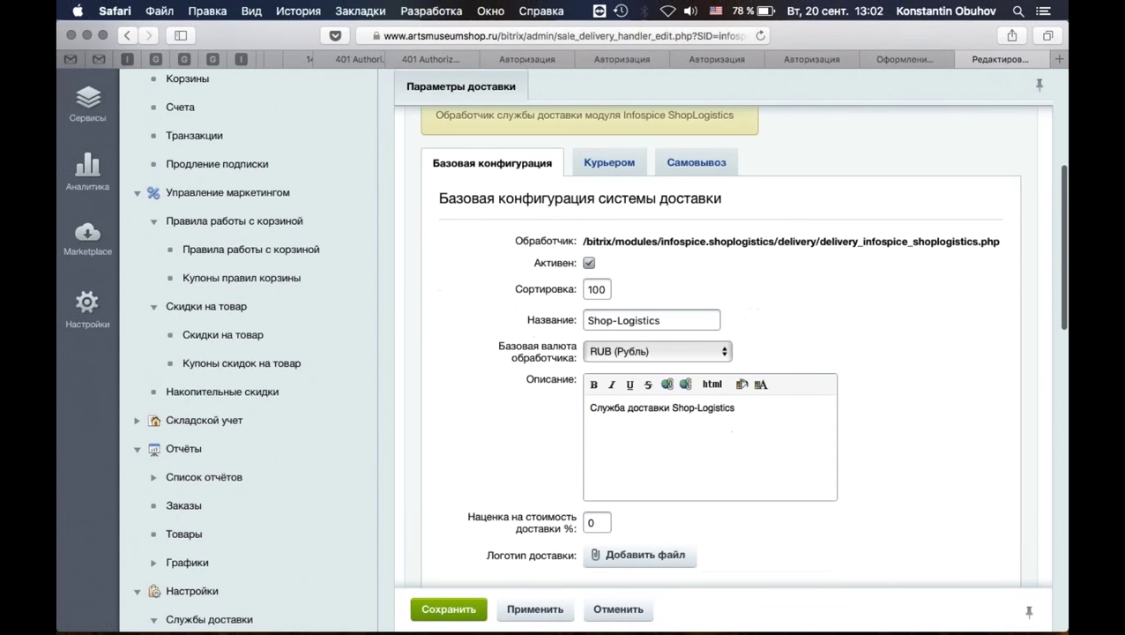
scroll(556, 343, up, 1)
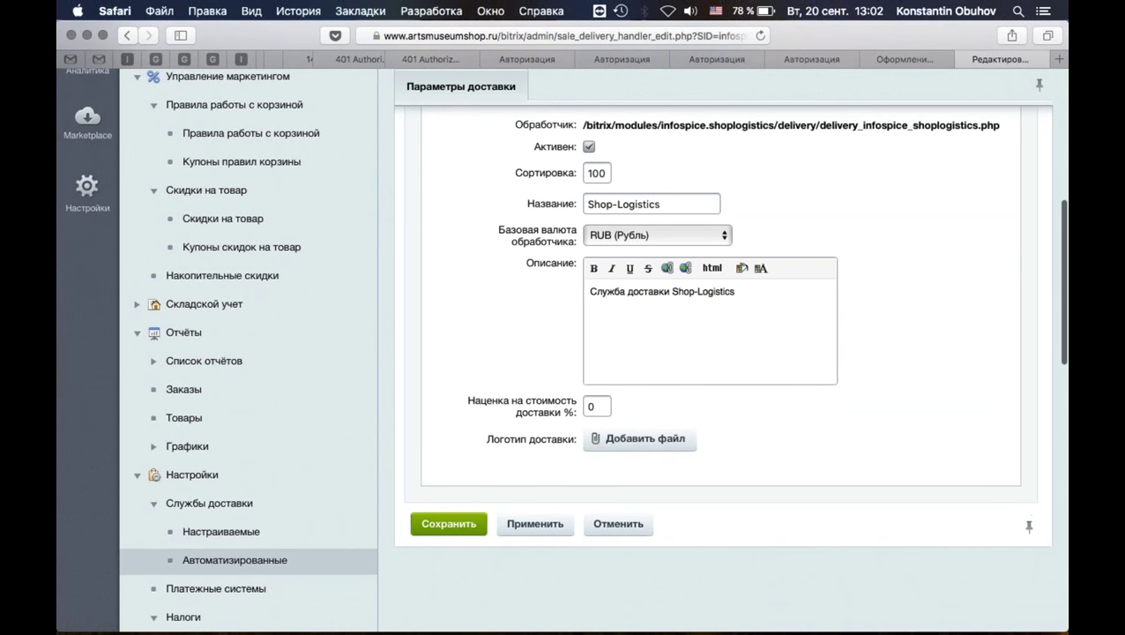
scroll(600, 404, up, 1)
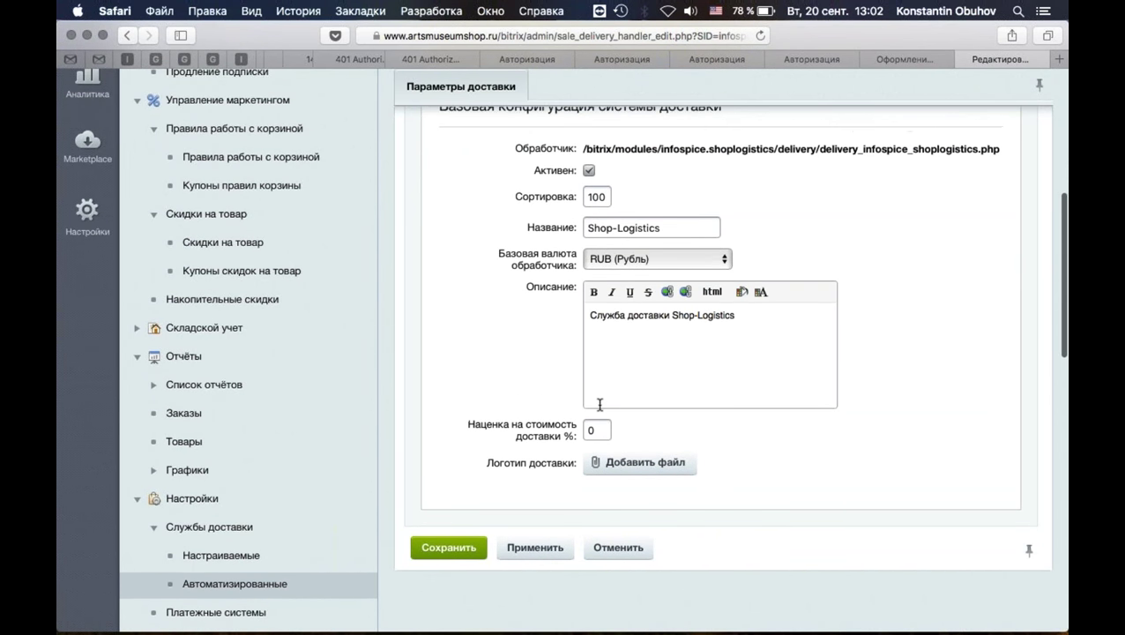
- Review the Курьером profile with its 22% markup, then bring up the Самовывоз profile
scroll(600, 404, up, 2)
click(605, 161)
scroll(651, 329, down, 4)
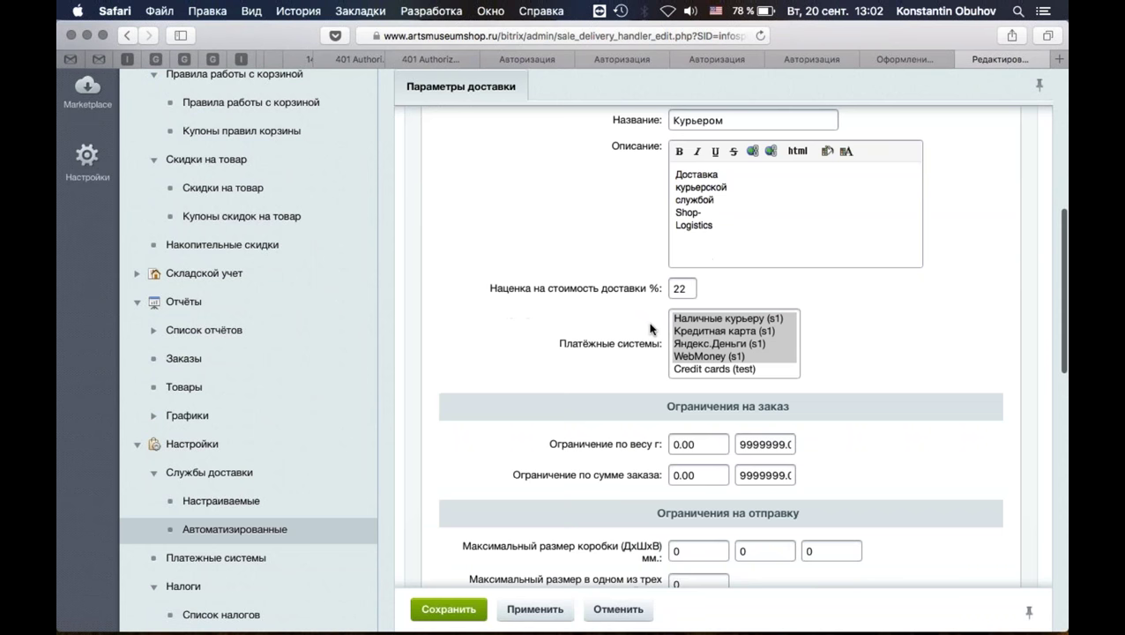
scroll(650, 328, up, 3)
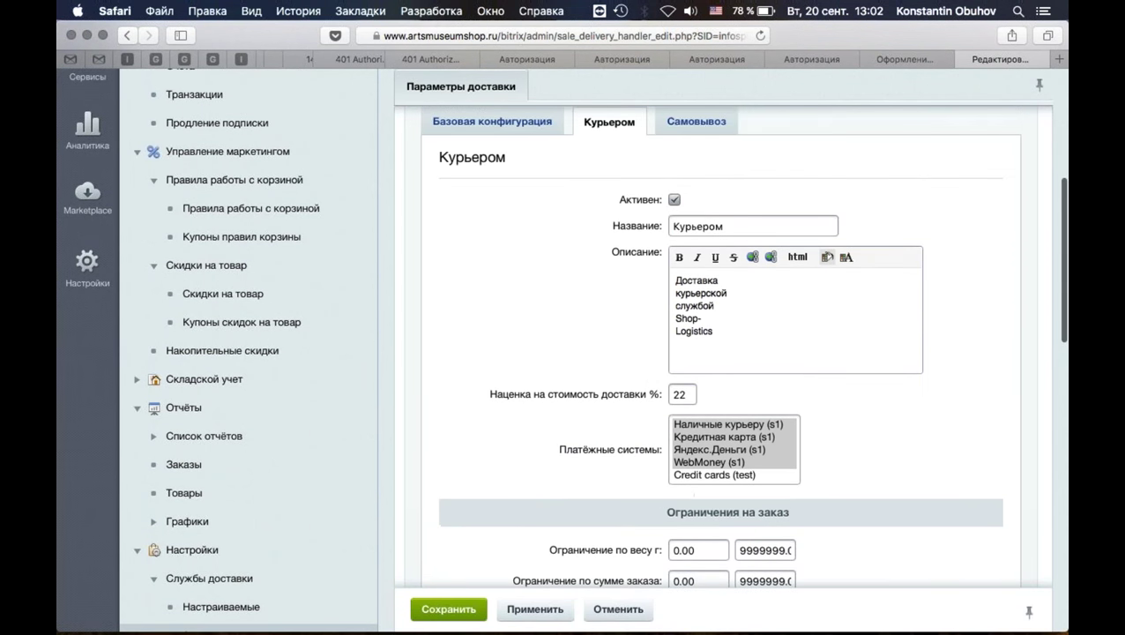
scroll(882, 302, down, 4)
scroll(882, 303, down, 4)
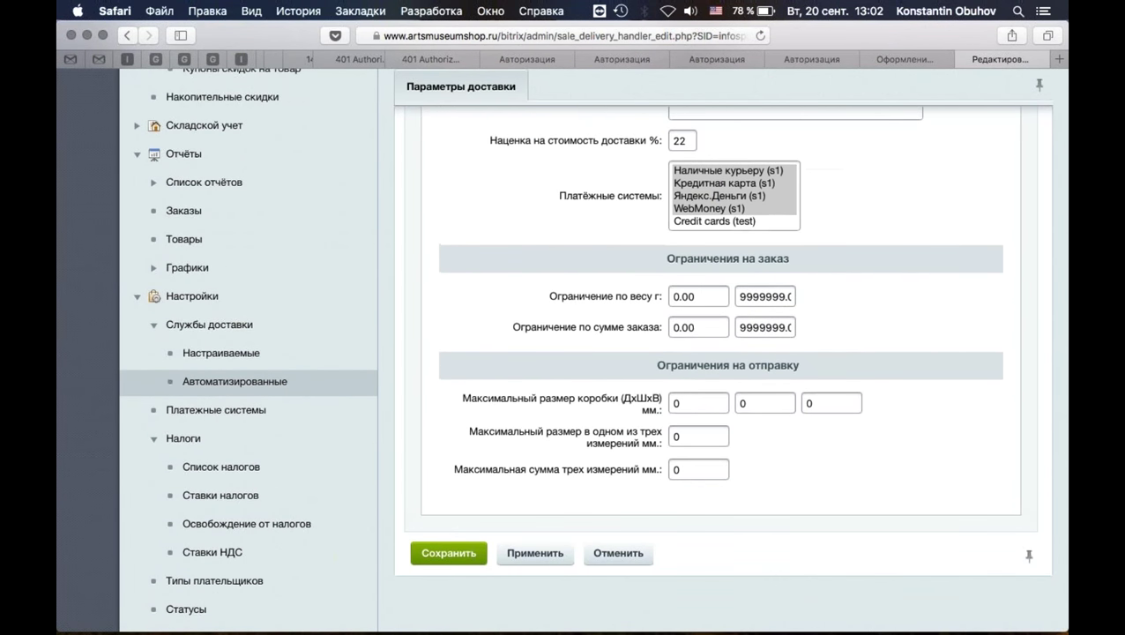
scroll(565, 353, up, 10)
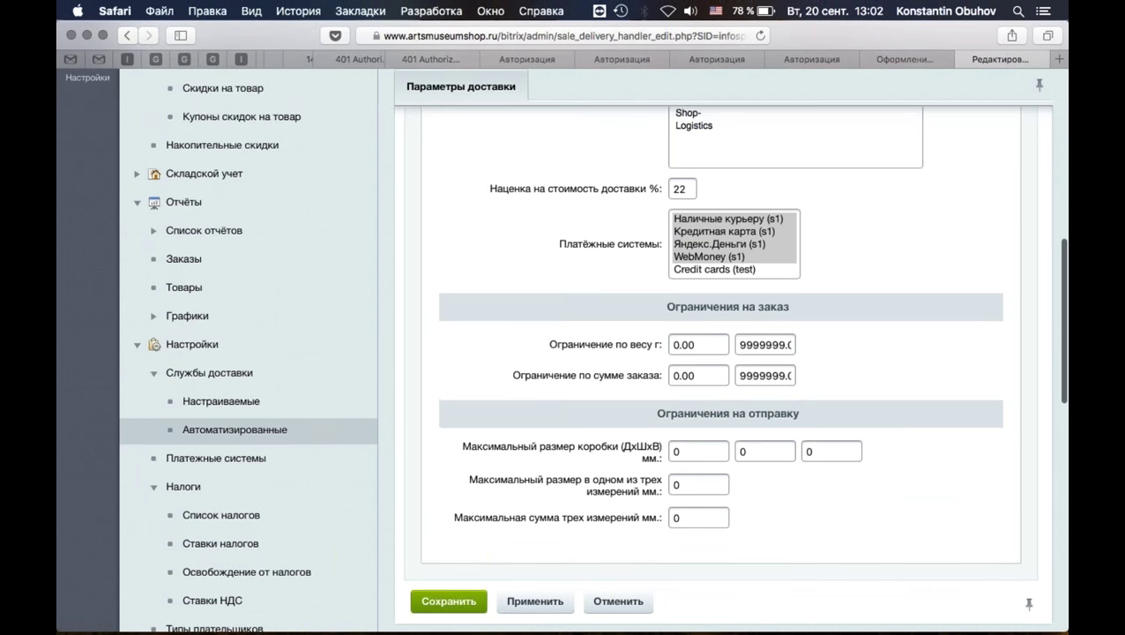
click(697, 326)
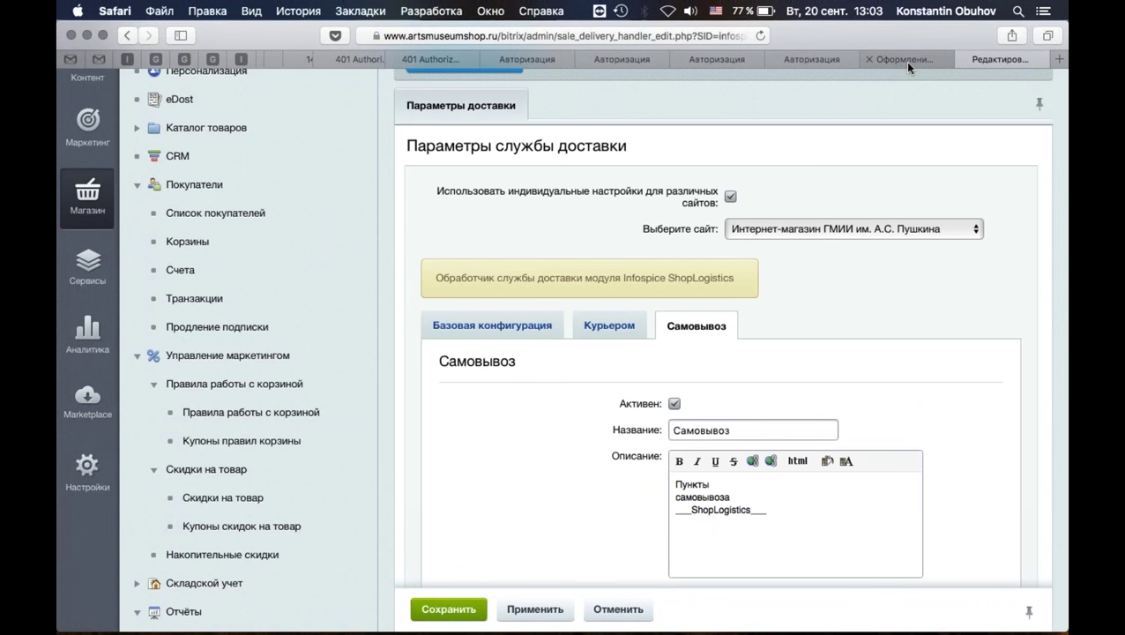
- Verify checkout shows pickup-point delivery at 170.01 руб, 1 day, totalling 1 415.01 руб
click(905, 61)
scroll(910, 228, up, 5)
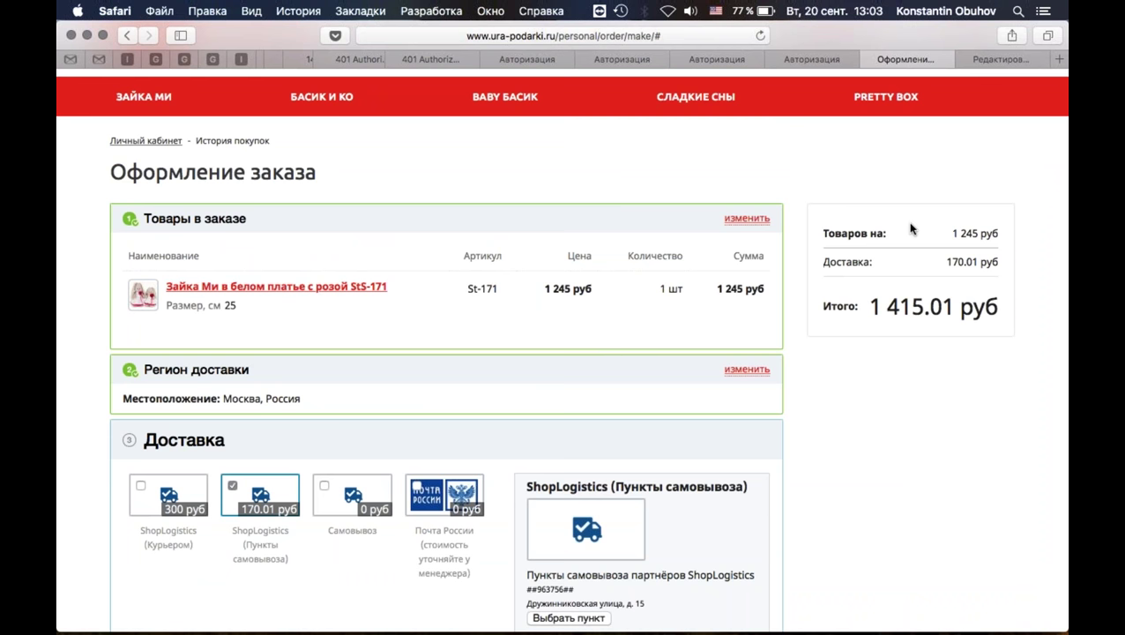
scroll(911, 228, down, 3)
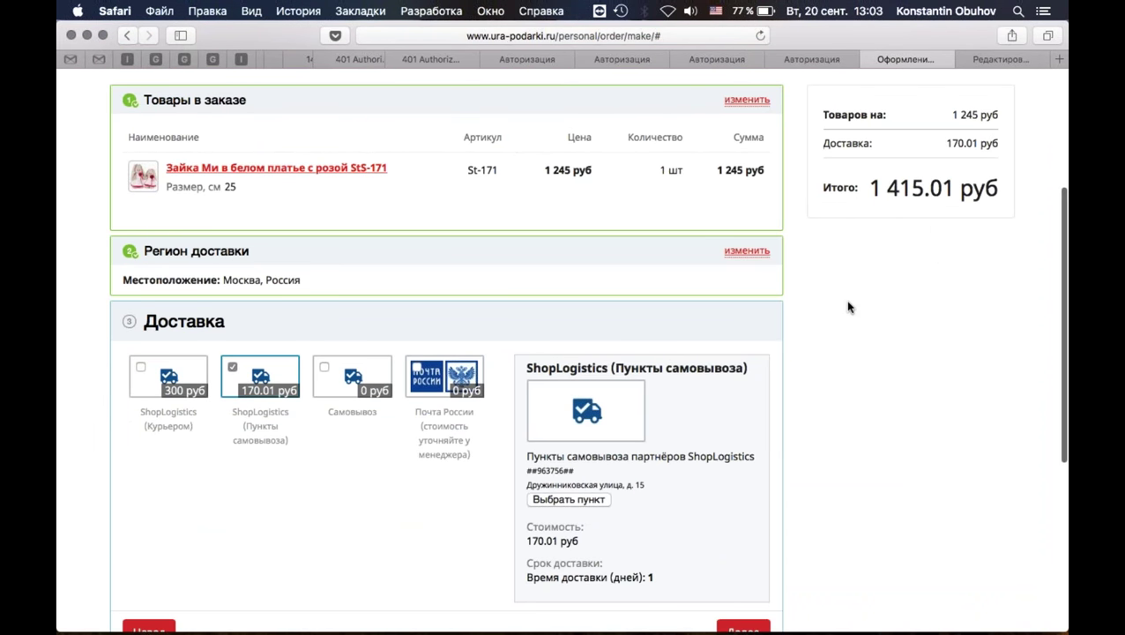
scroll(849, 307, down, 2)
scroll(848, 307, up, 5)
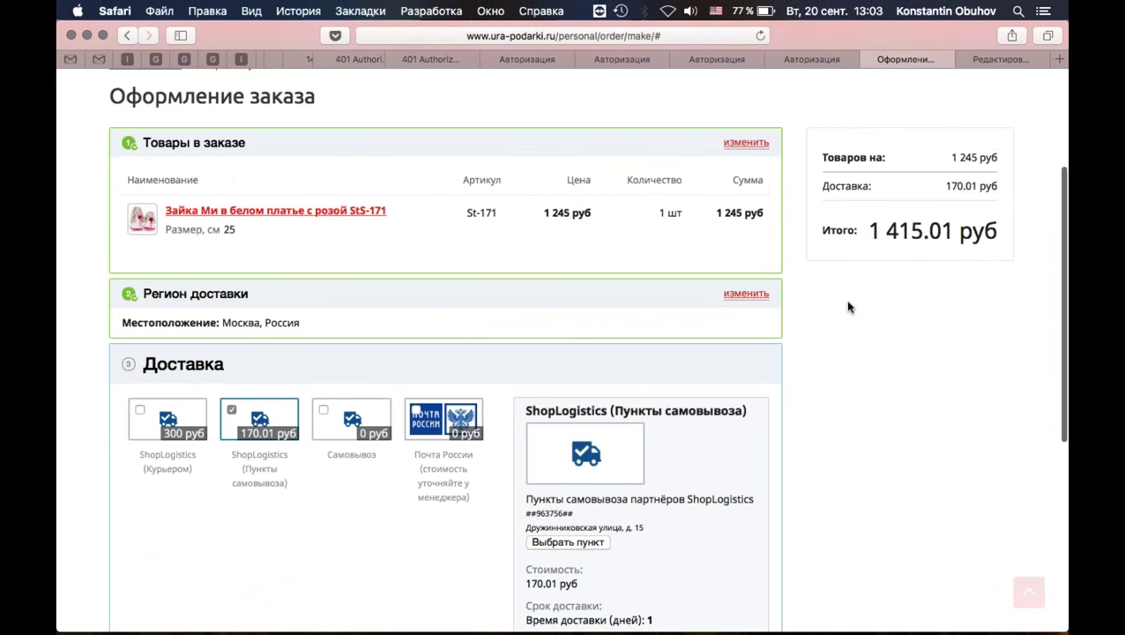
scroll(848, 307, down, 1)
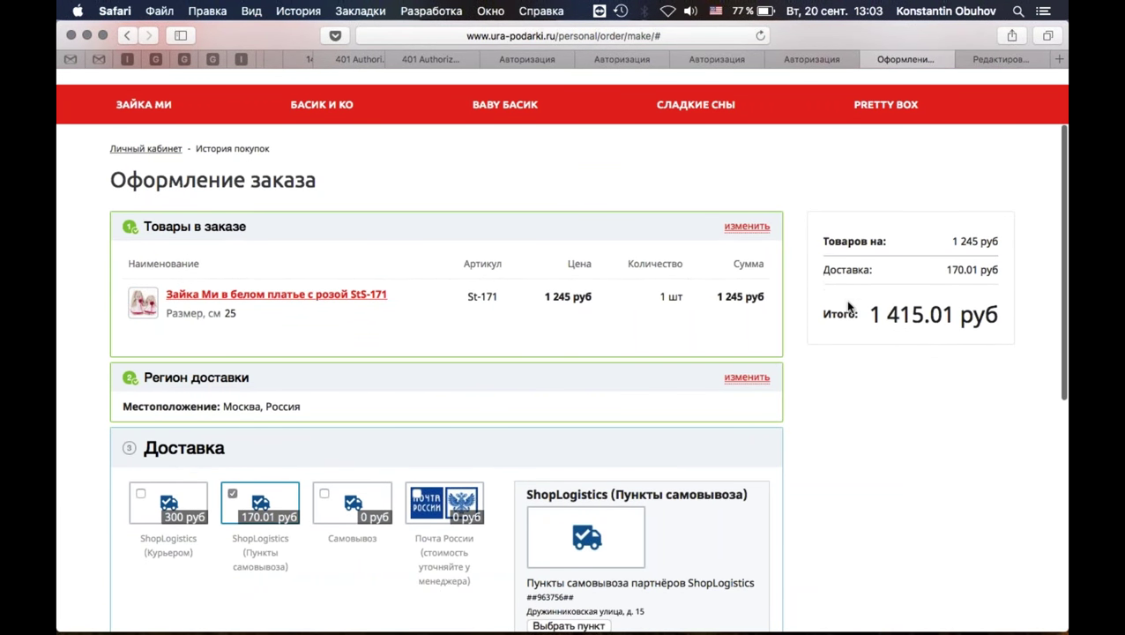
scroll(848, 307, down, 4)
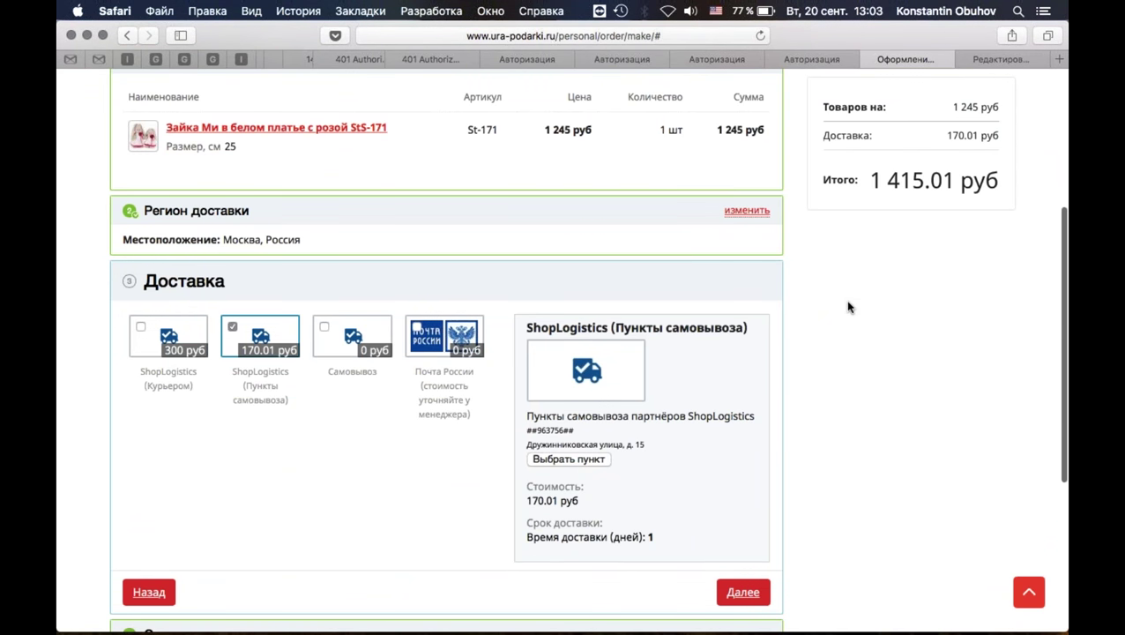
scroll(849, 307, up, 2)
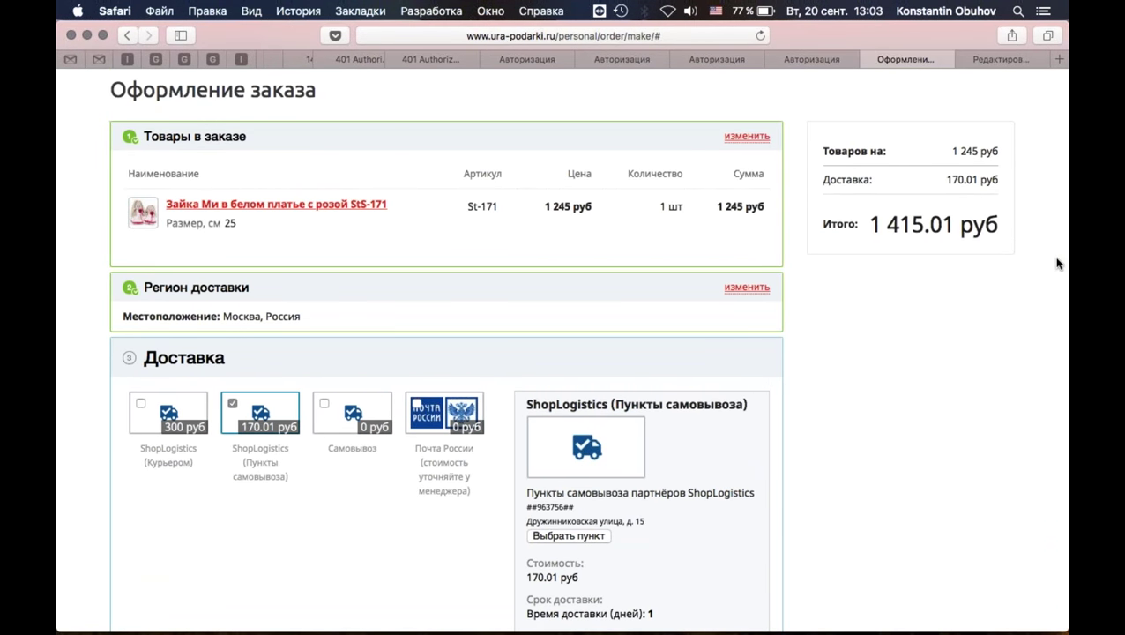